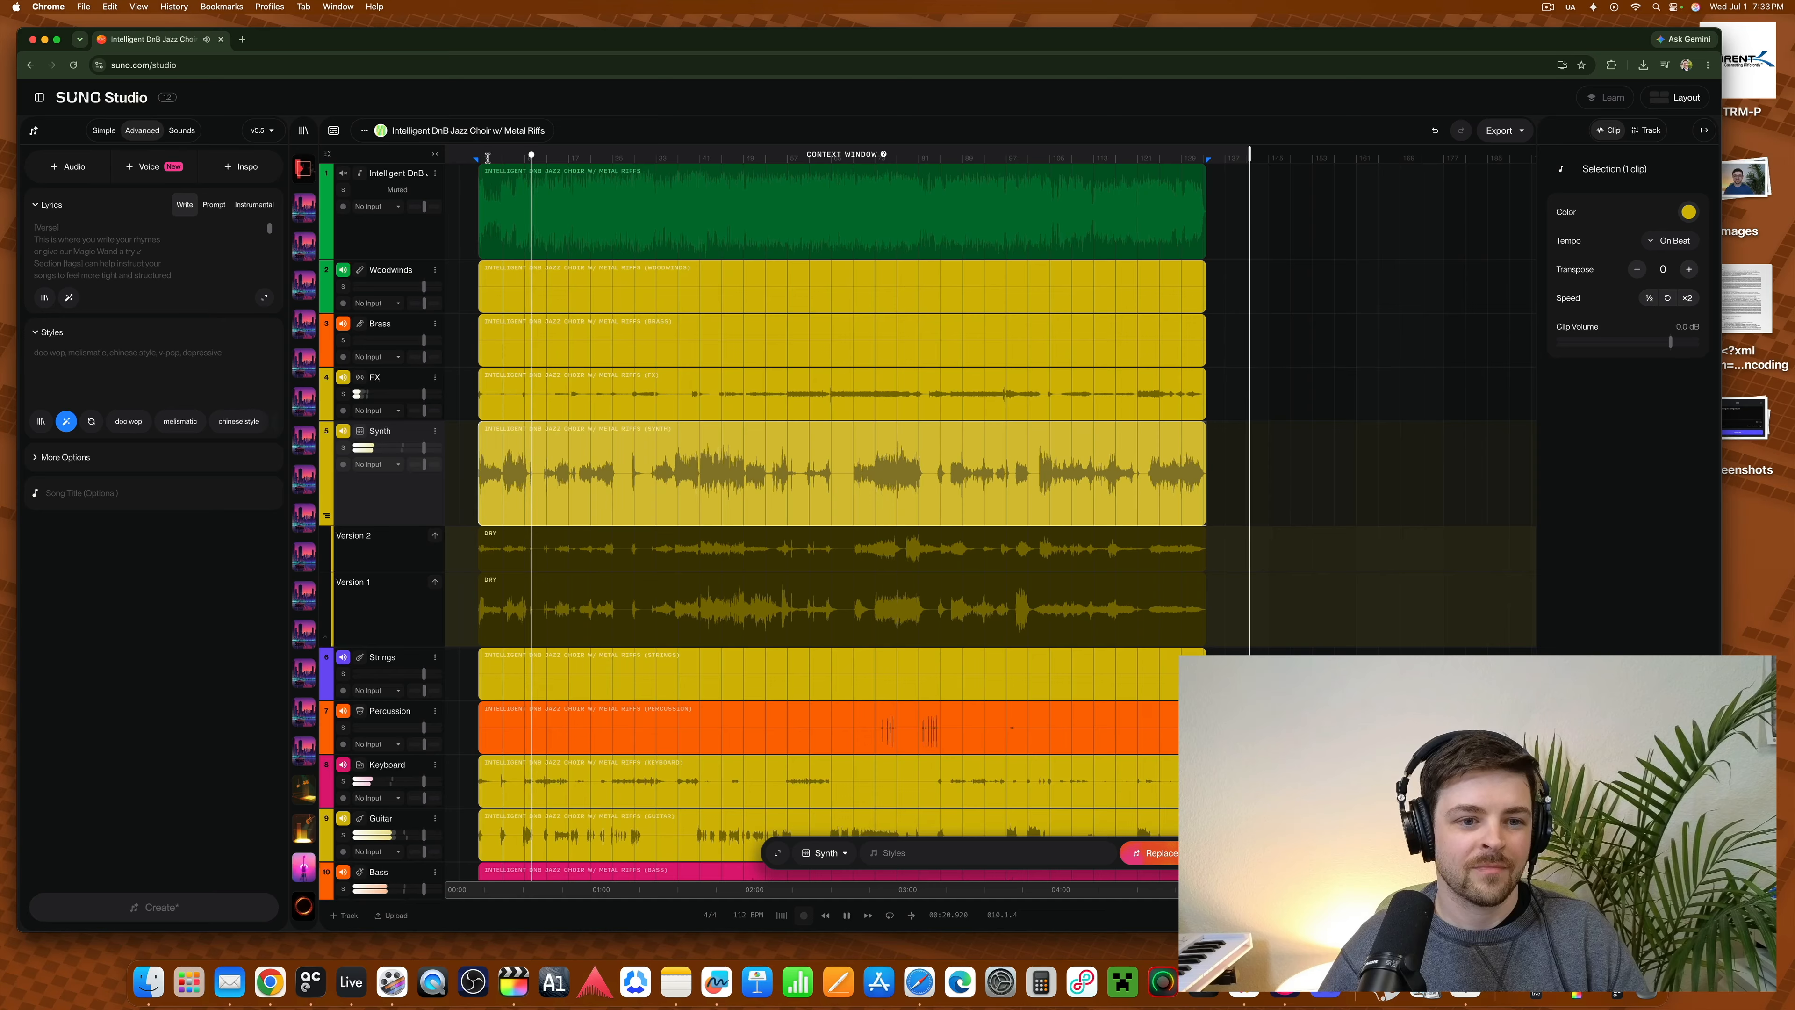
# - Stop playback, check the Synth track's Version 2 take, and select the main Synth clip
pyautogui.press('space')
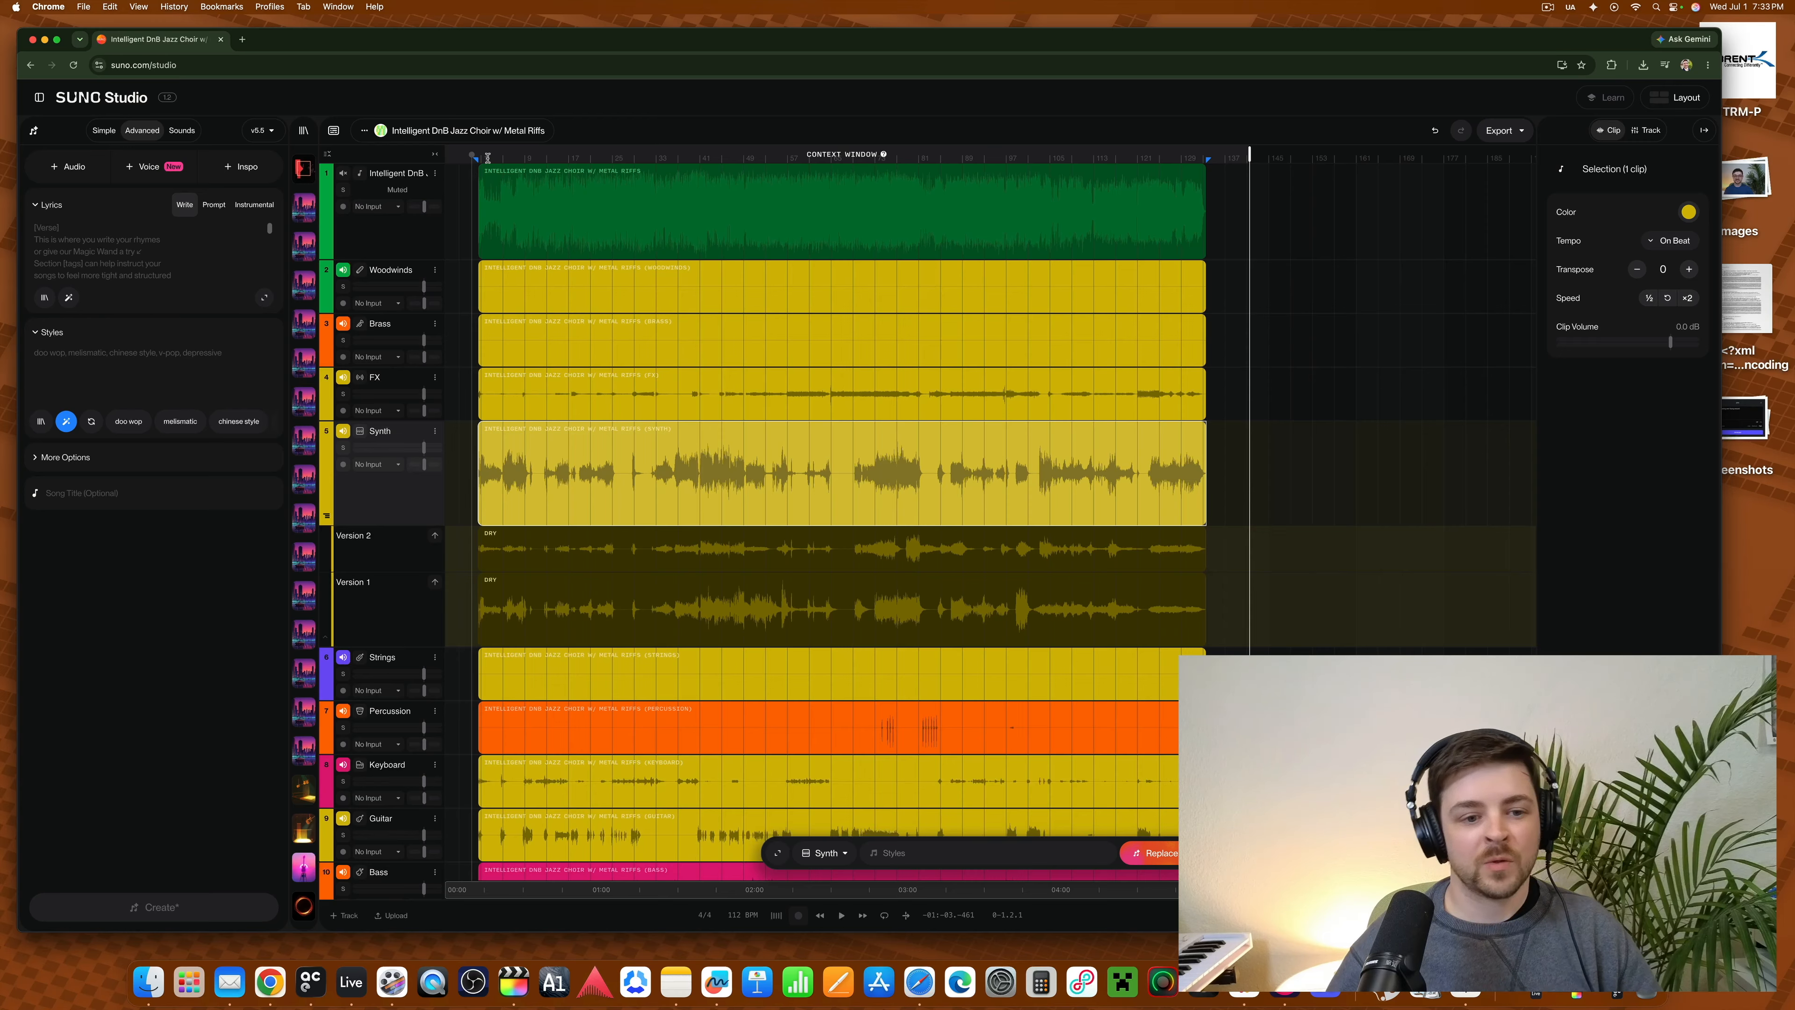
pyautogui.click(387, 551)
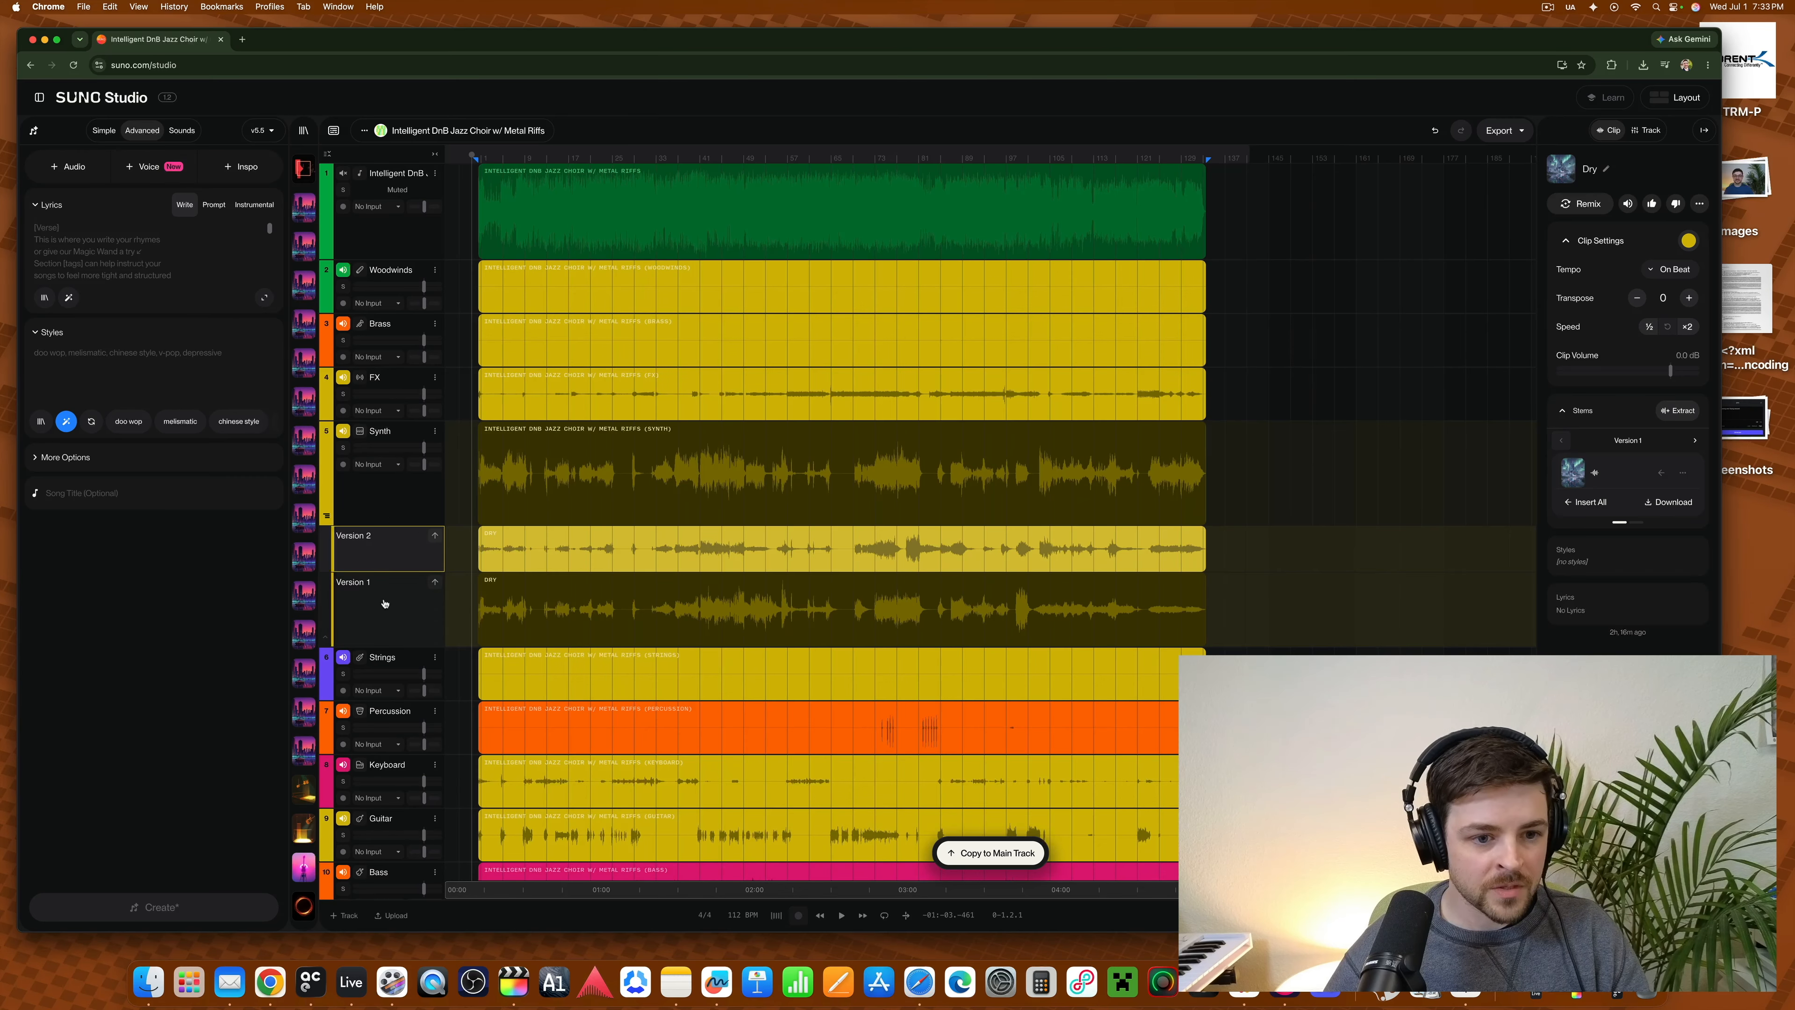
pyautogui.click(388, 507)
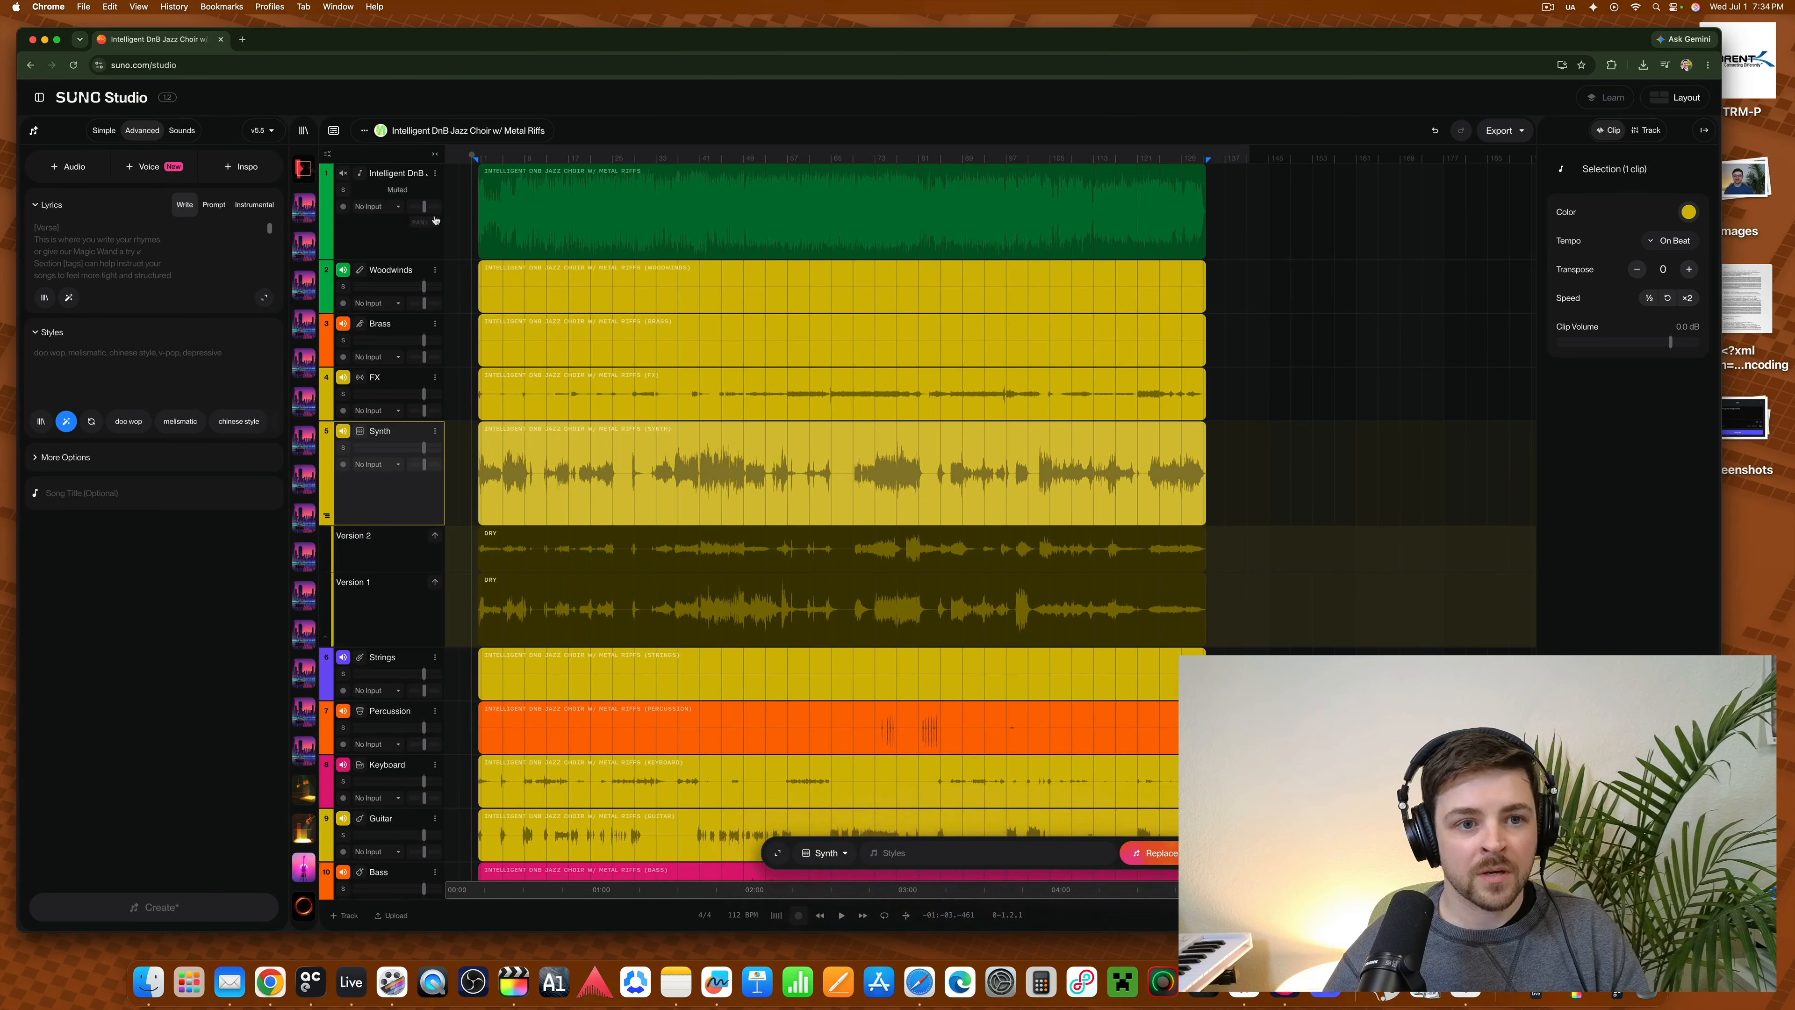
pyautogui.click(529, 431)
pyautogui.scroll(-5, 414, 521)
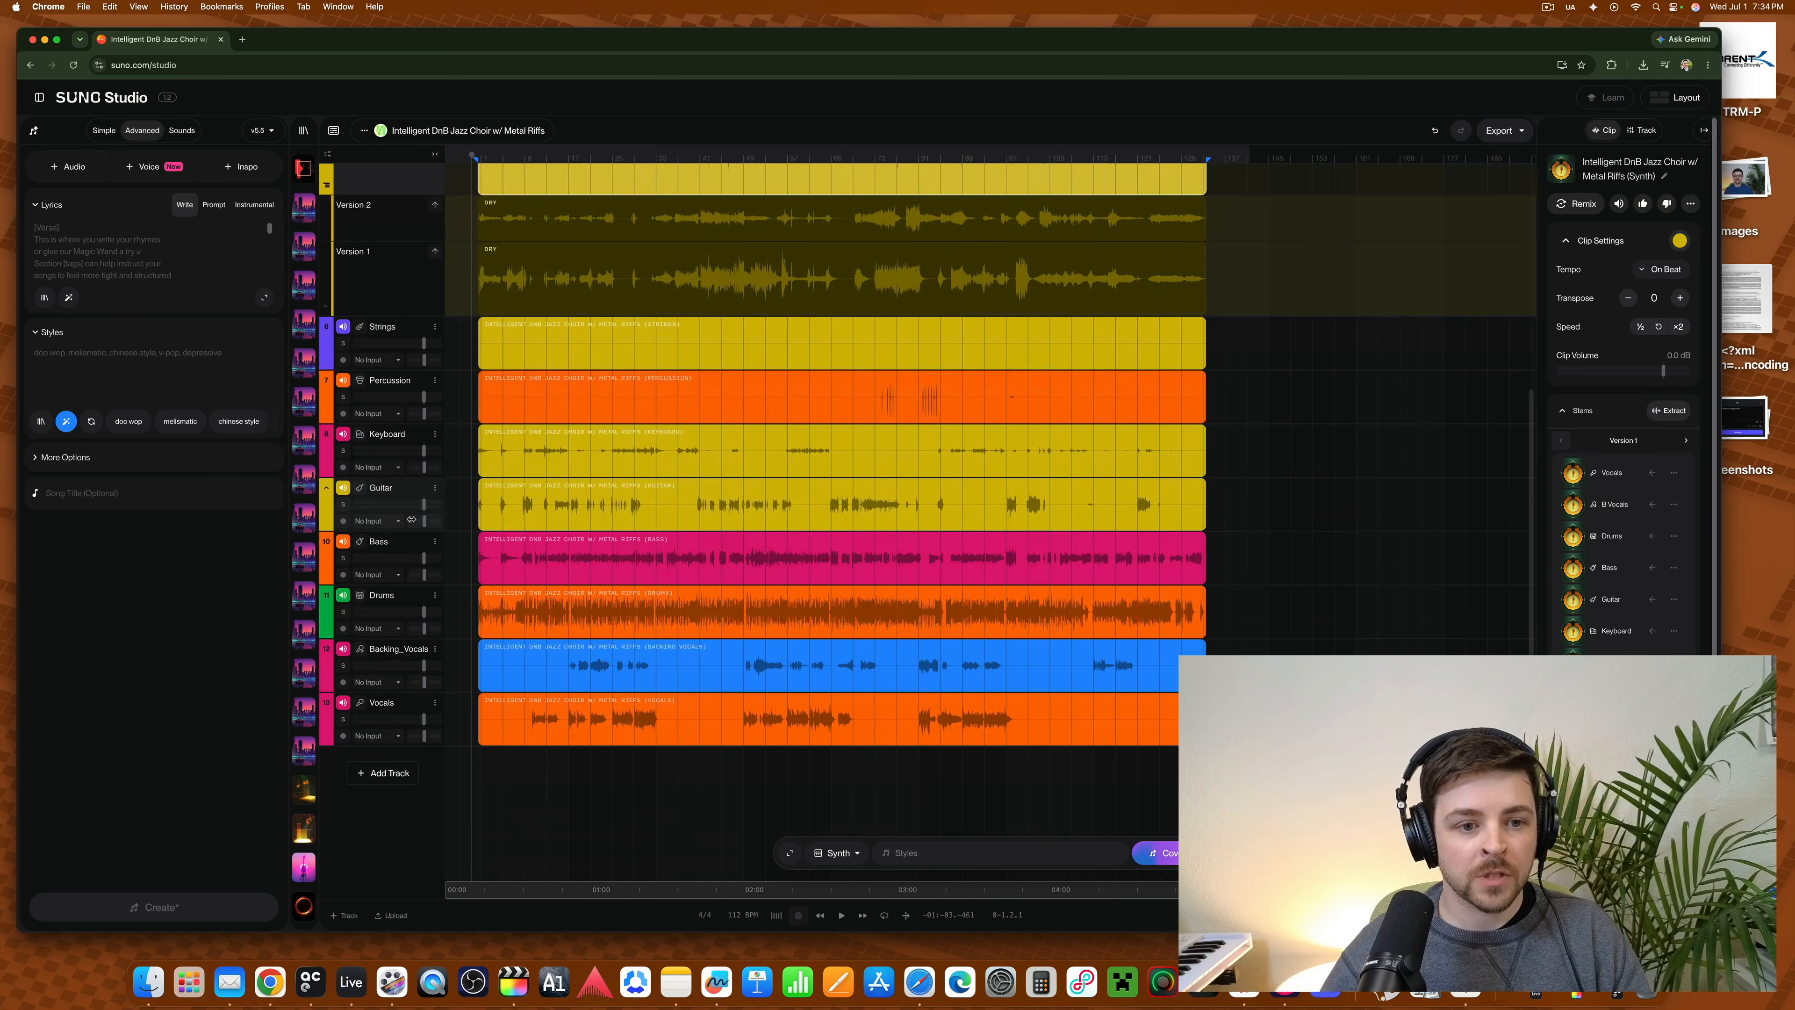
pyautogui.scroll(4, 414, 521)
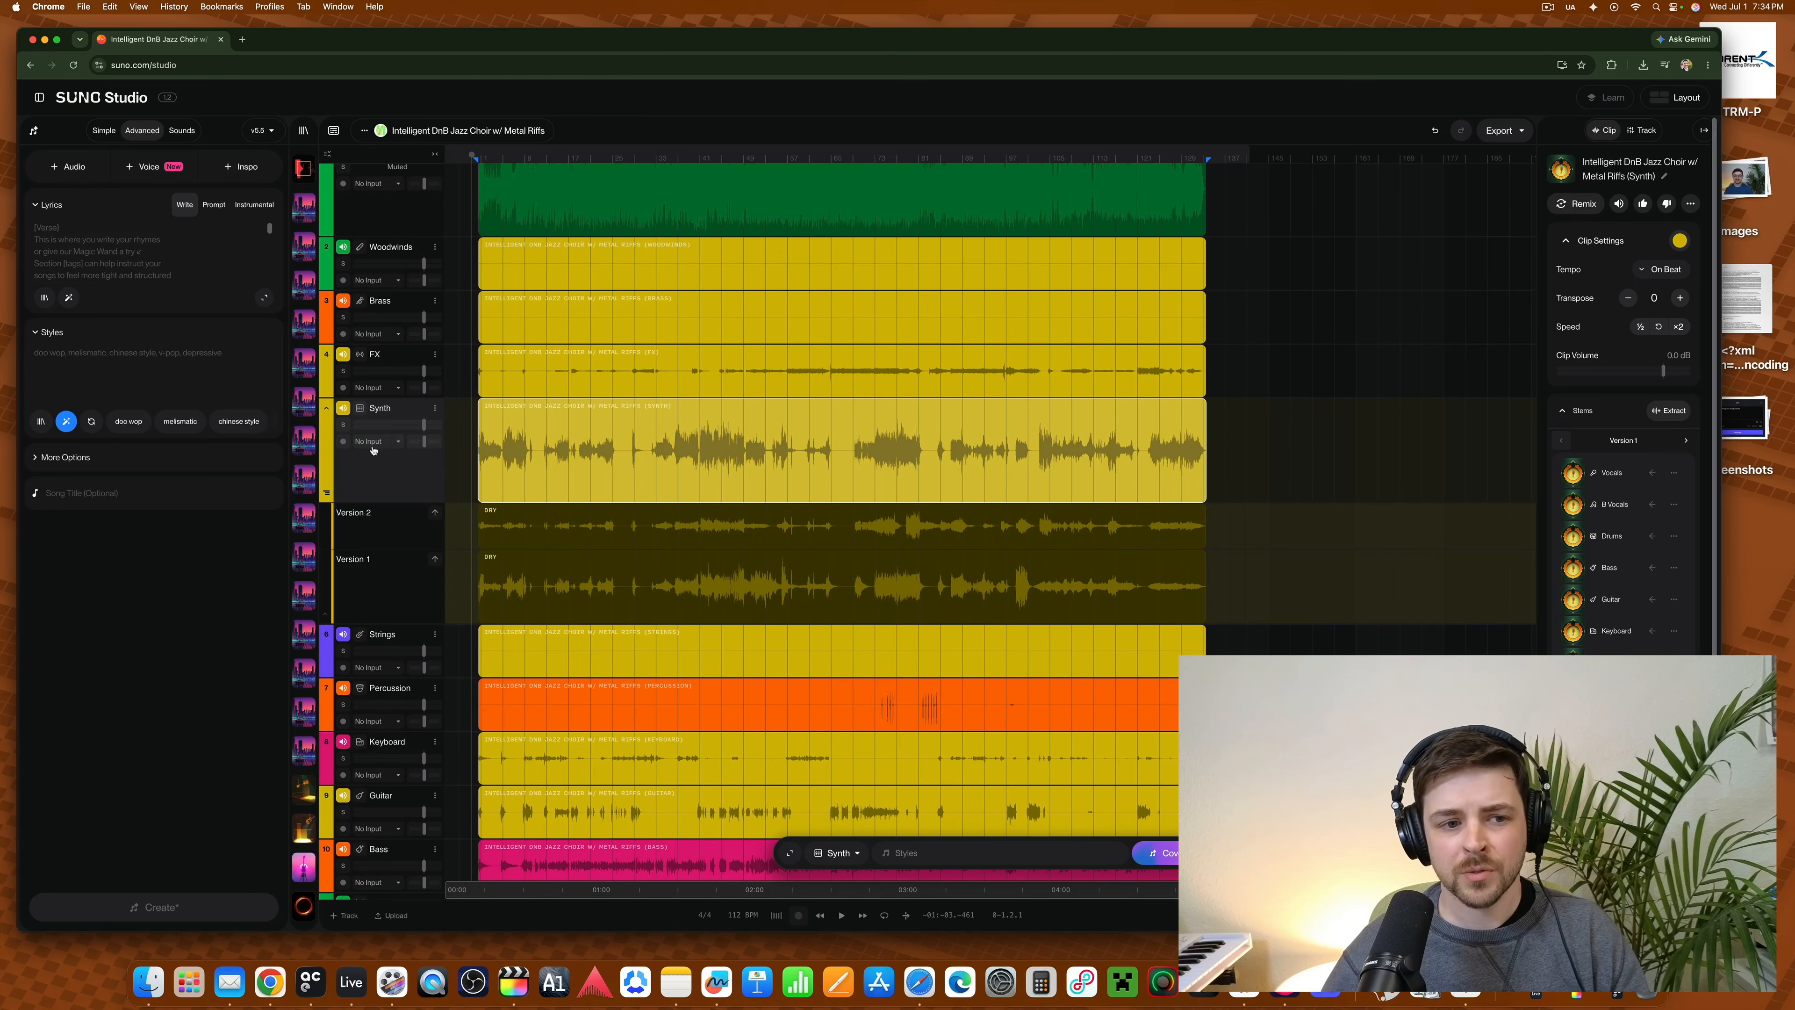
# - Solo the Synth track and listen to its main clip from the start of the song
pyautogui.click(343, 424)
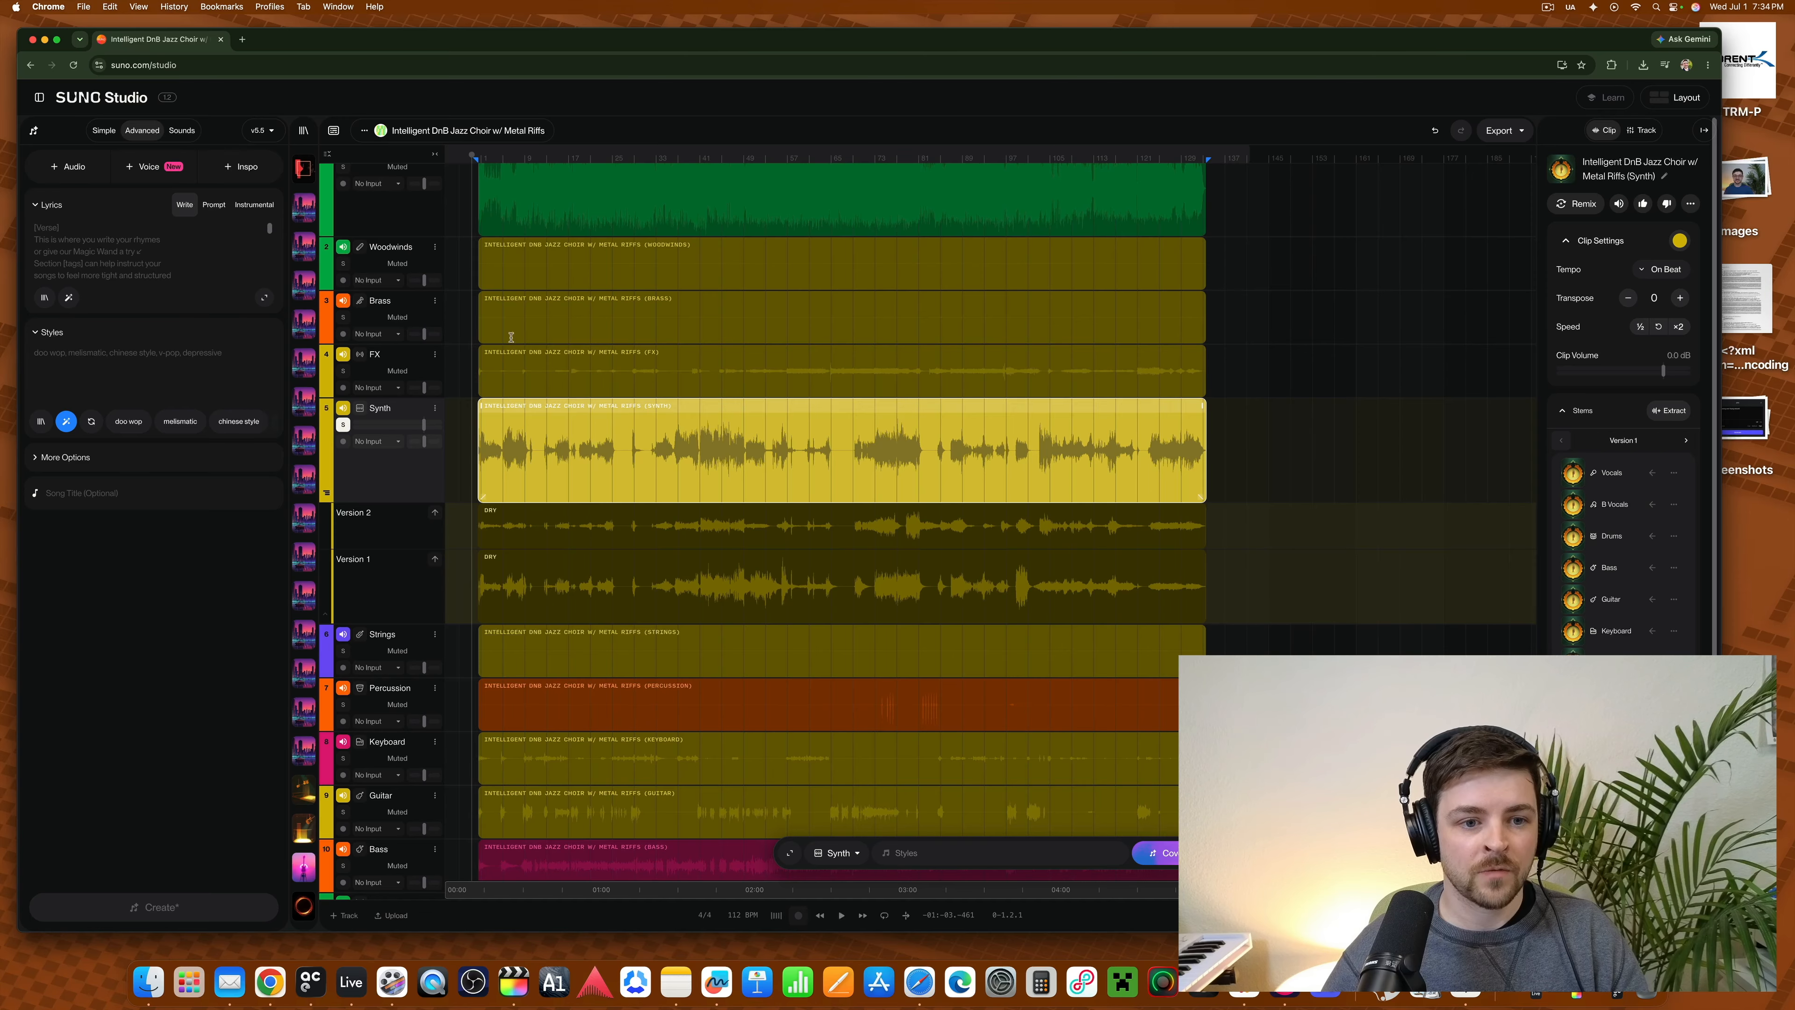
pyautogui.click(481, 156)
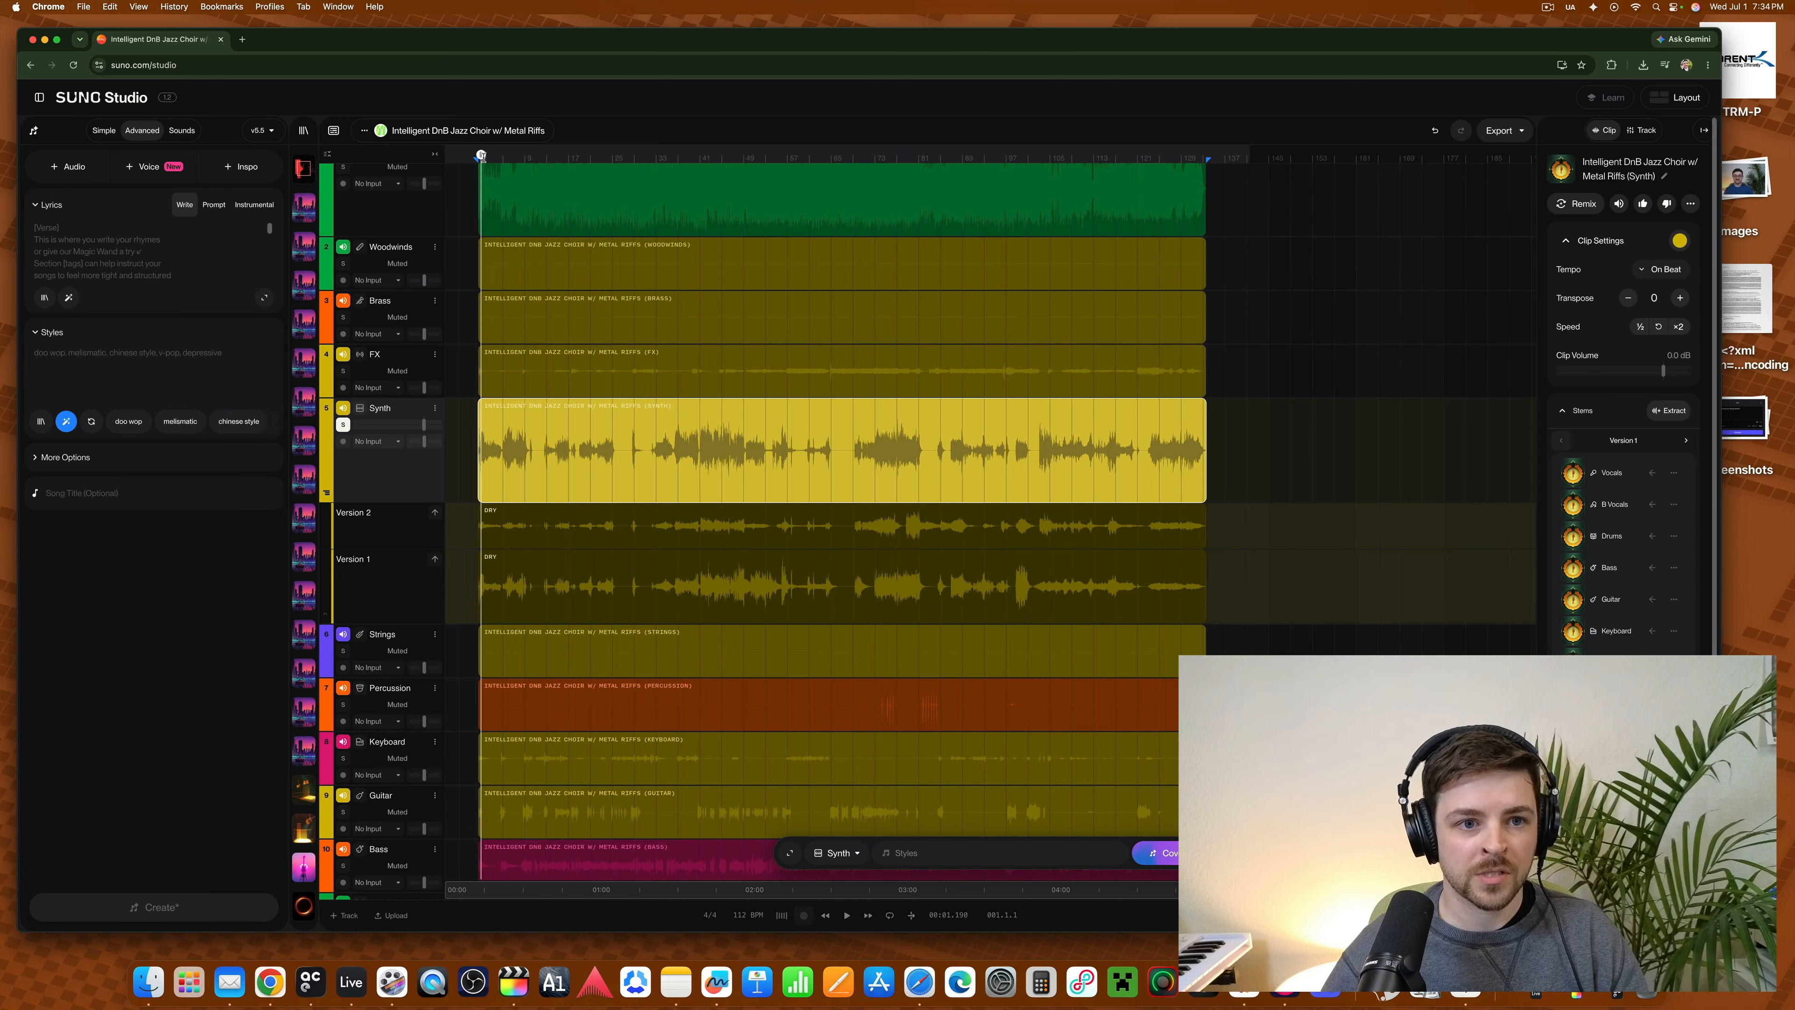
pyautogui.press('space')
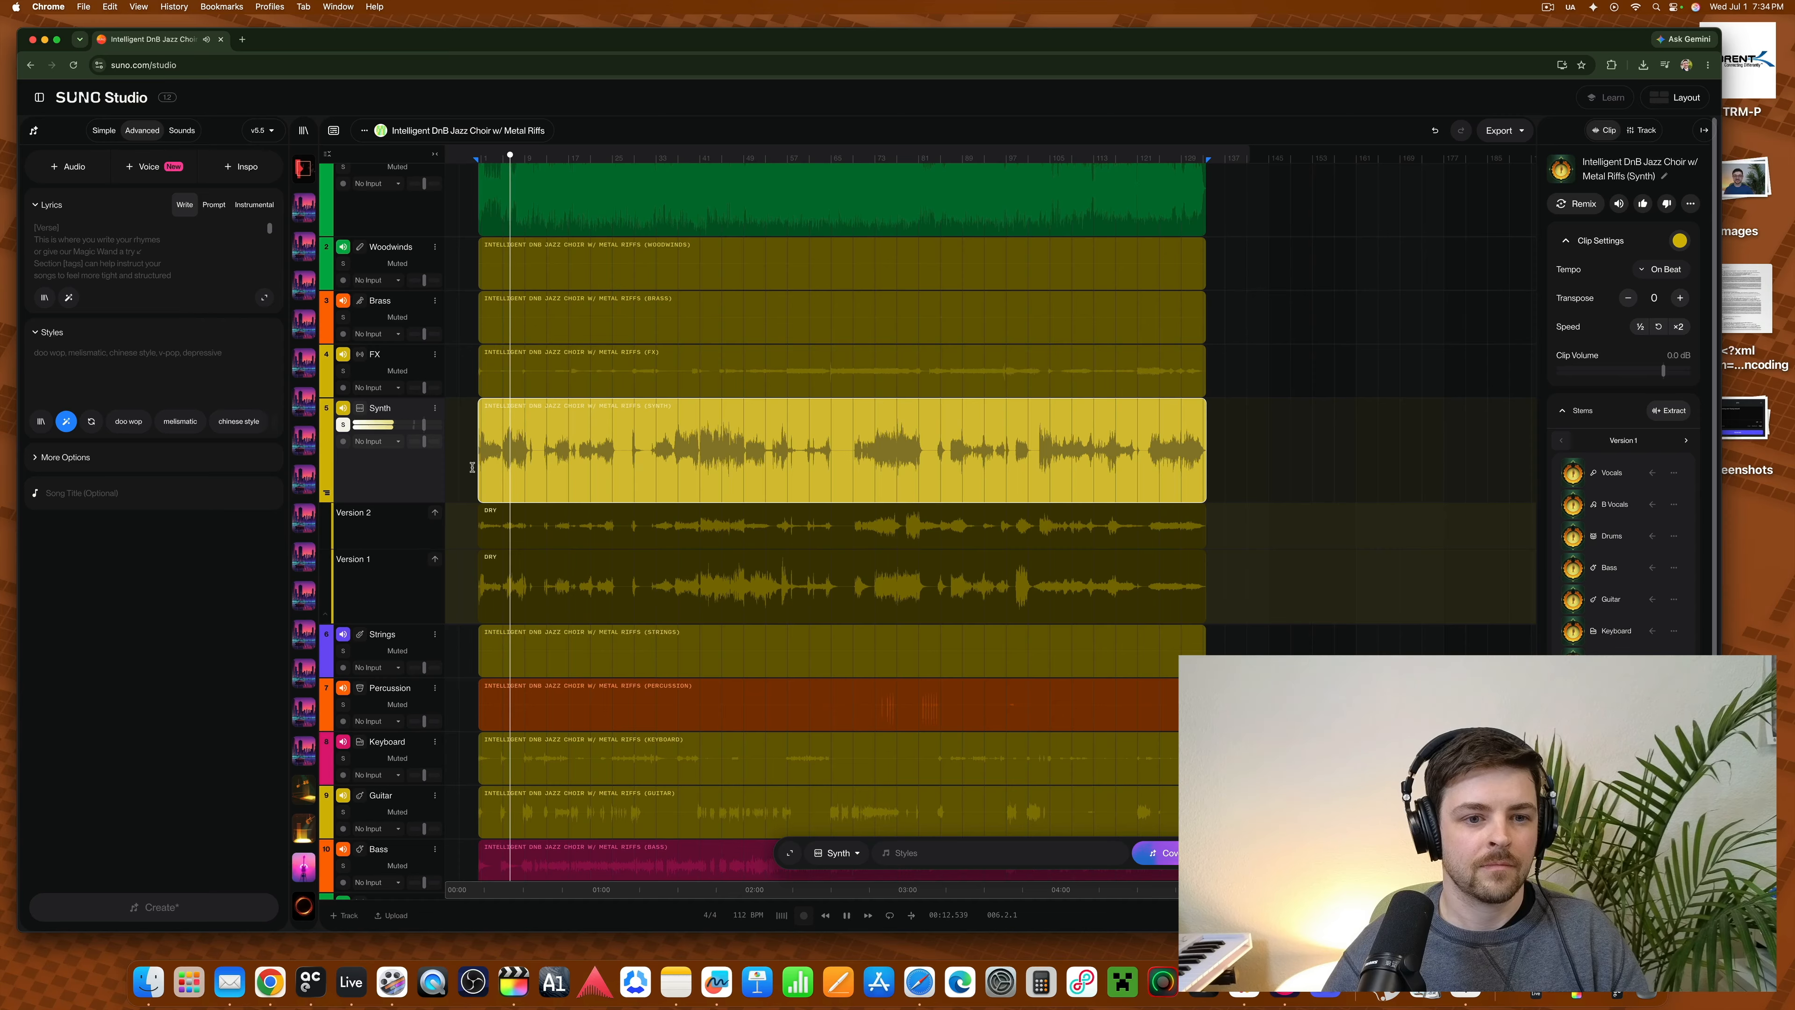
pyautogui.scroll(-2, 507, 466)
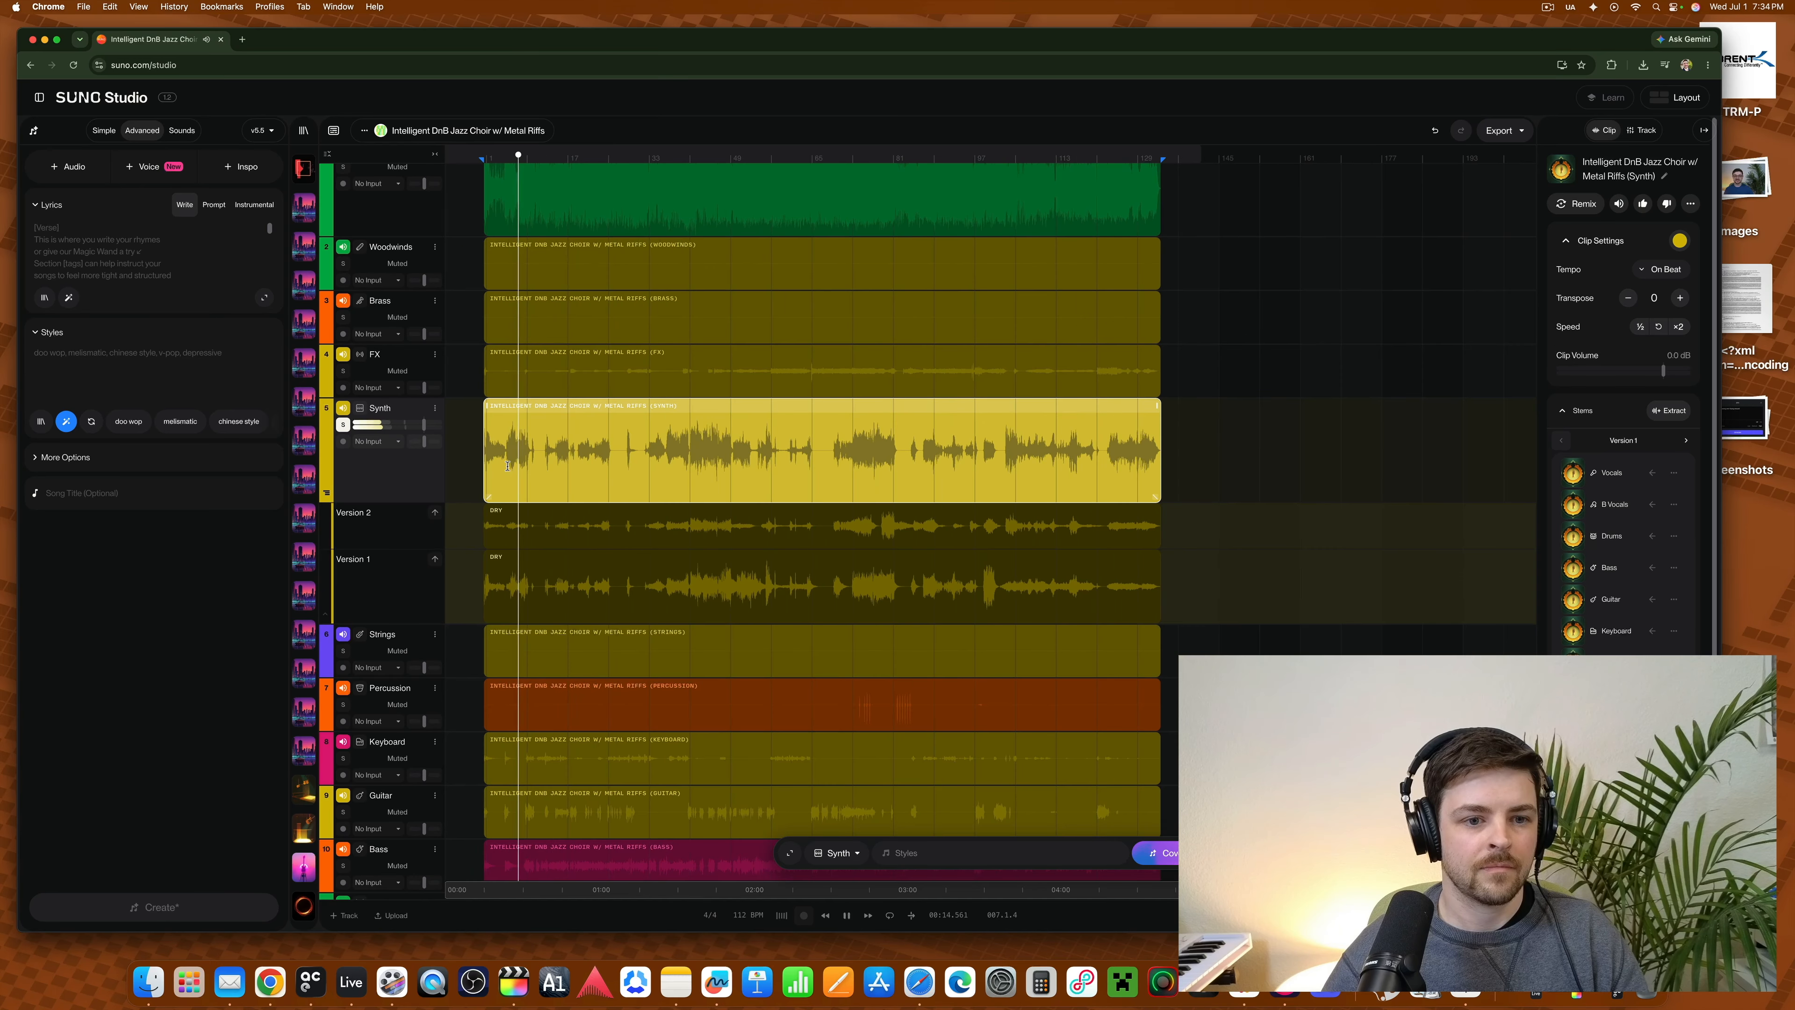
pyautogui.scroll(5, 507, 466)
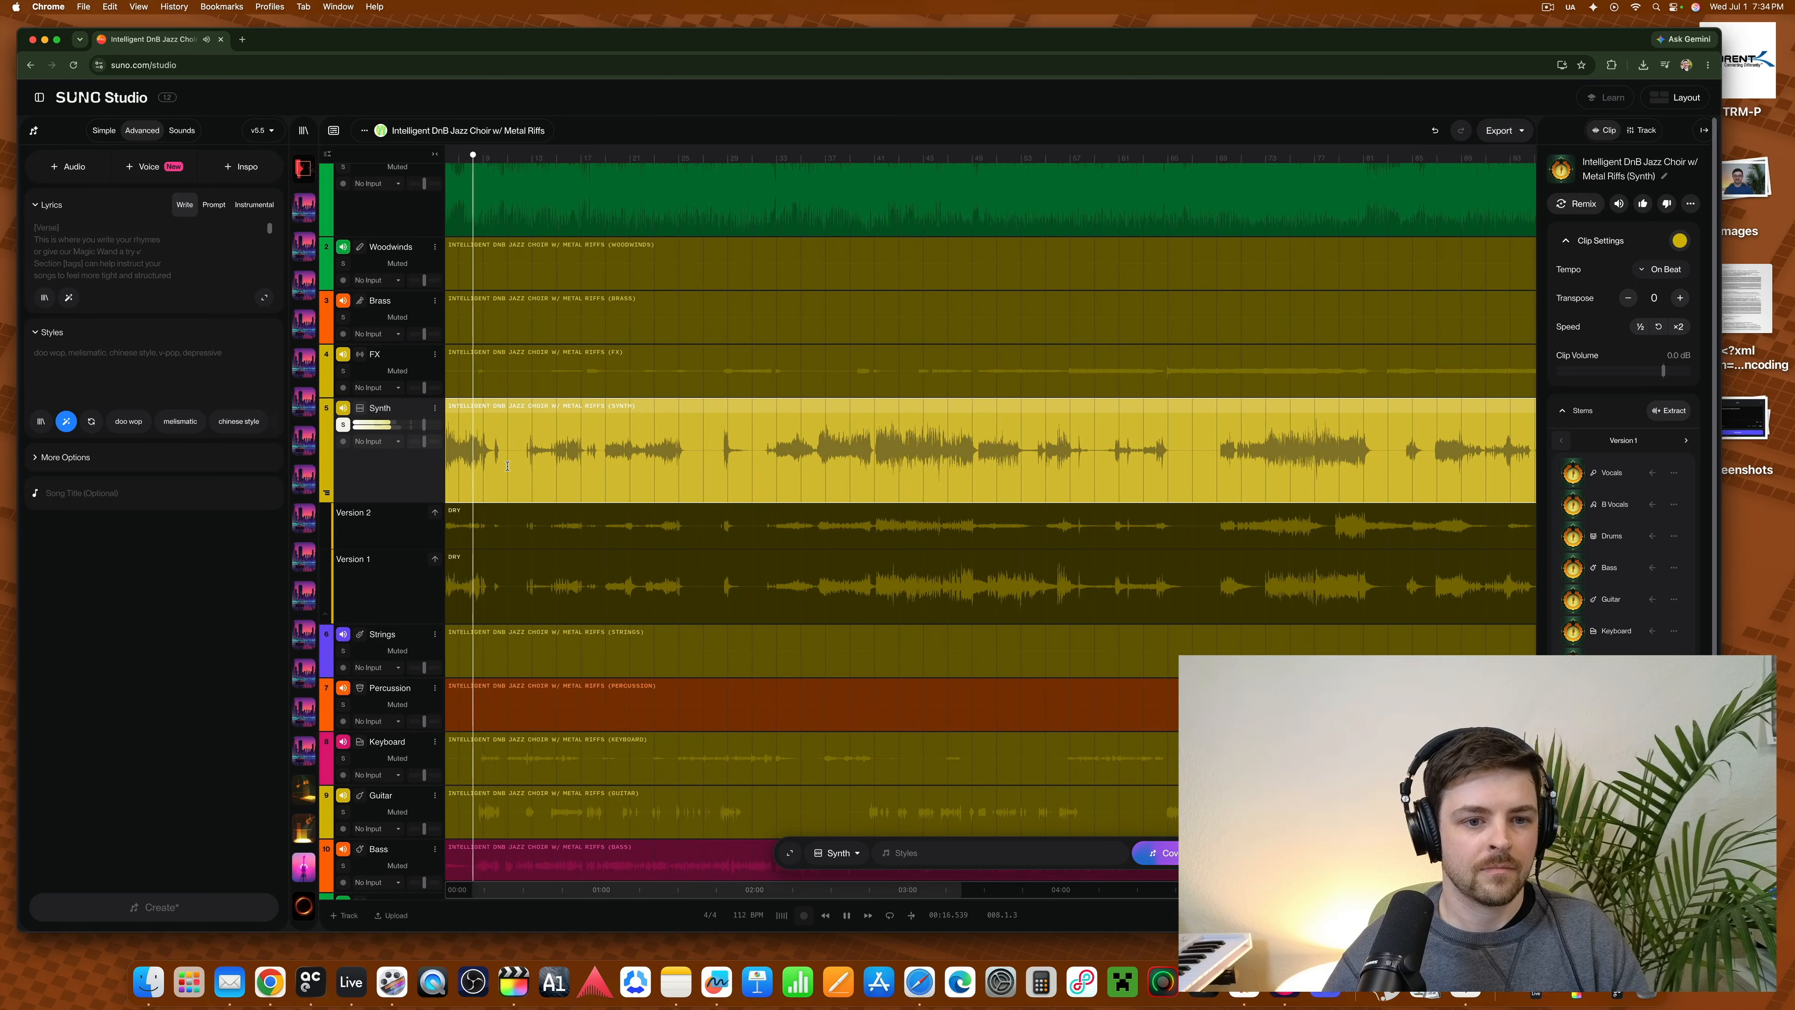
pyautogui.hscroll(-3, 507, 466)
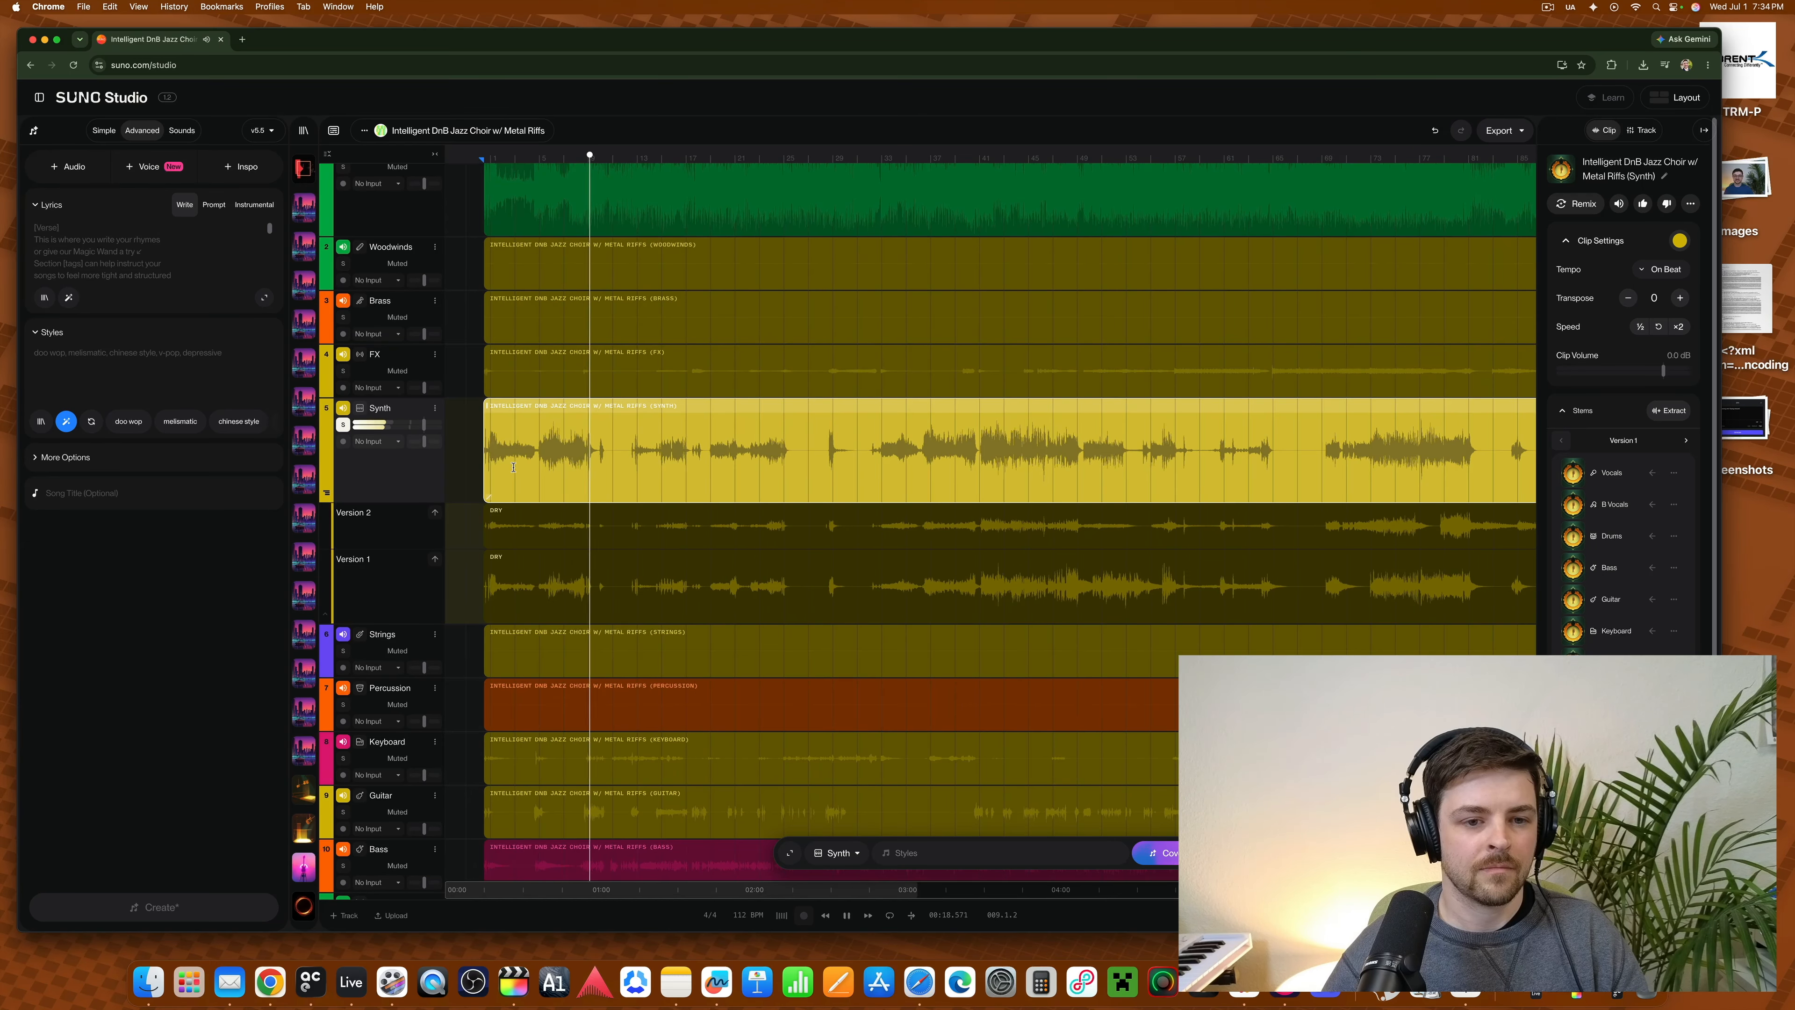
pyautogui.press('space')
# - Audition the Synth clip around its first silent gap near bar 4, starting from different points before it
pyautogui.scroll(3, 513, 465)
pyautogui.hscroll(-2, 516, 464)
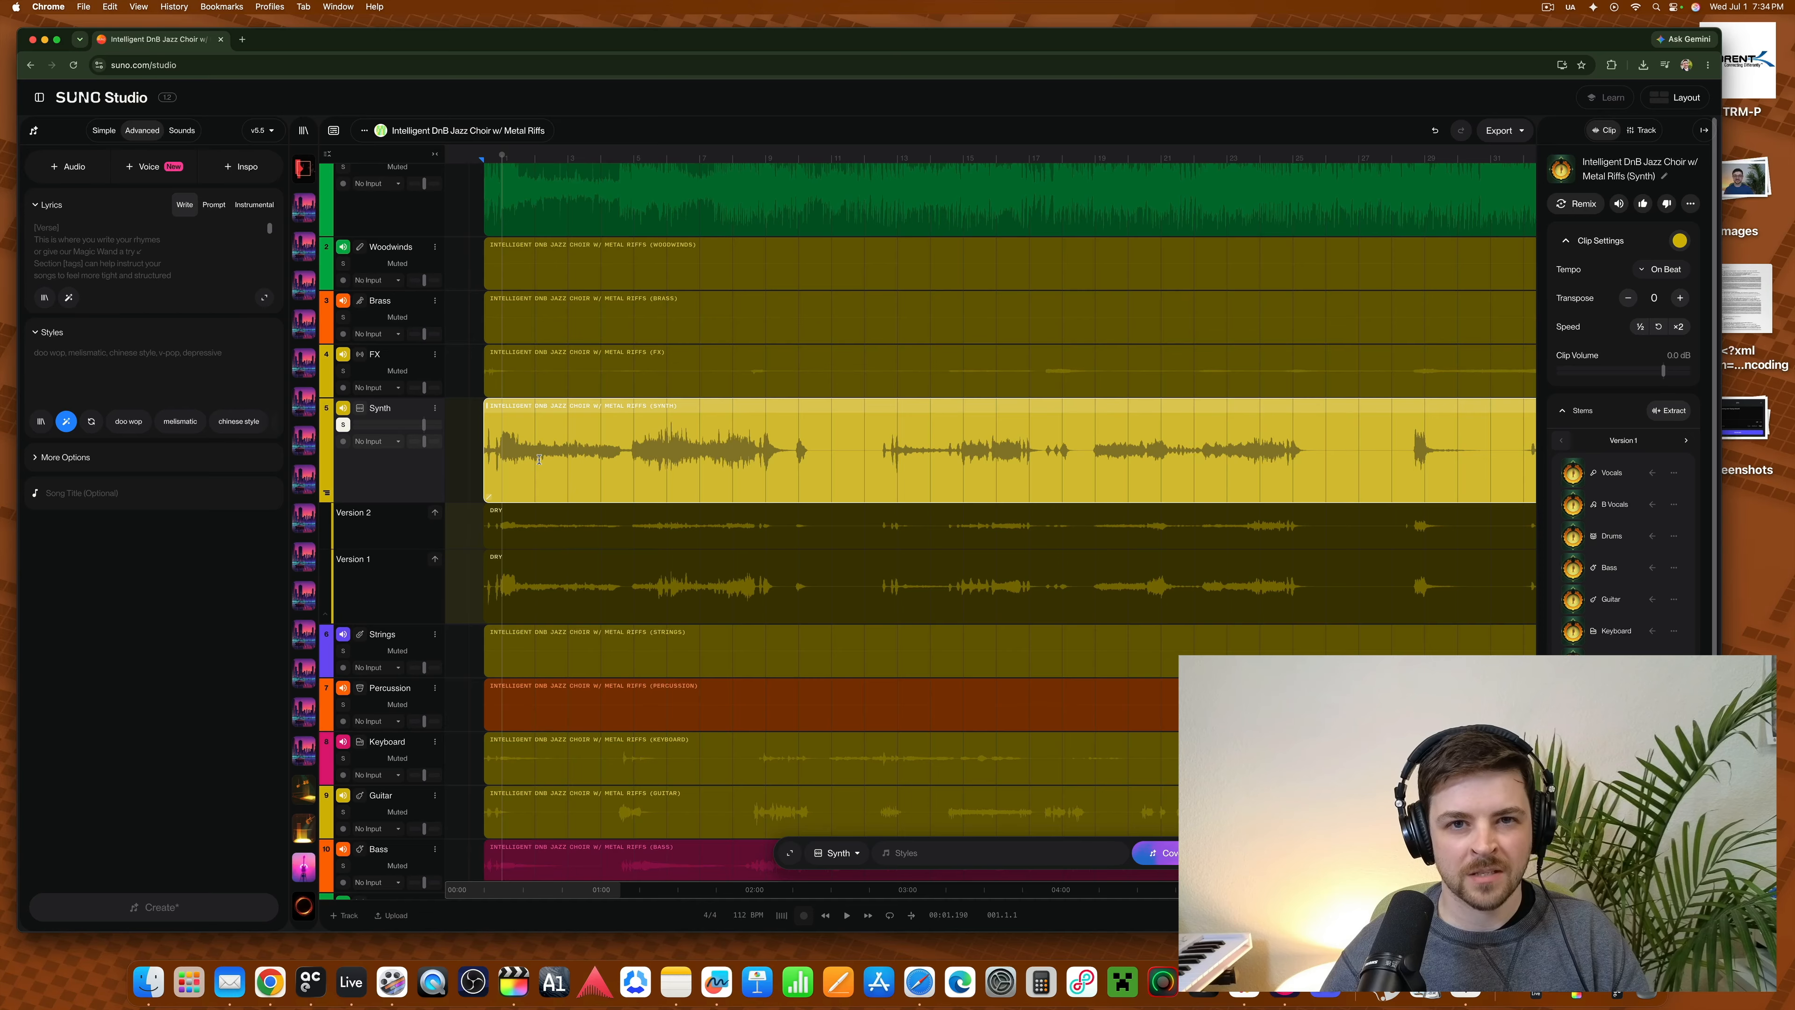
pyautogui.scroll(10, 617, 446)
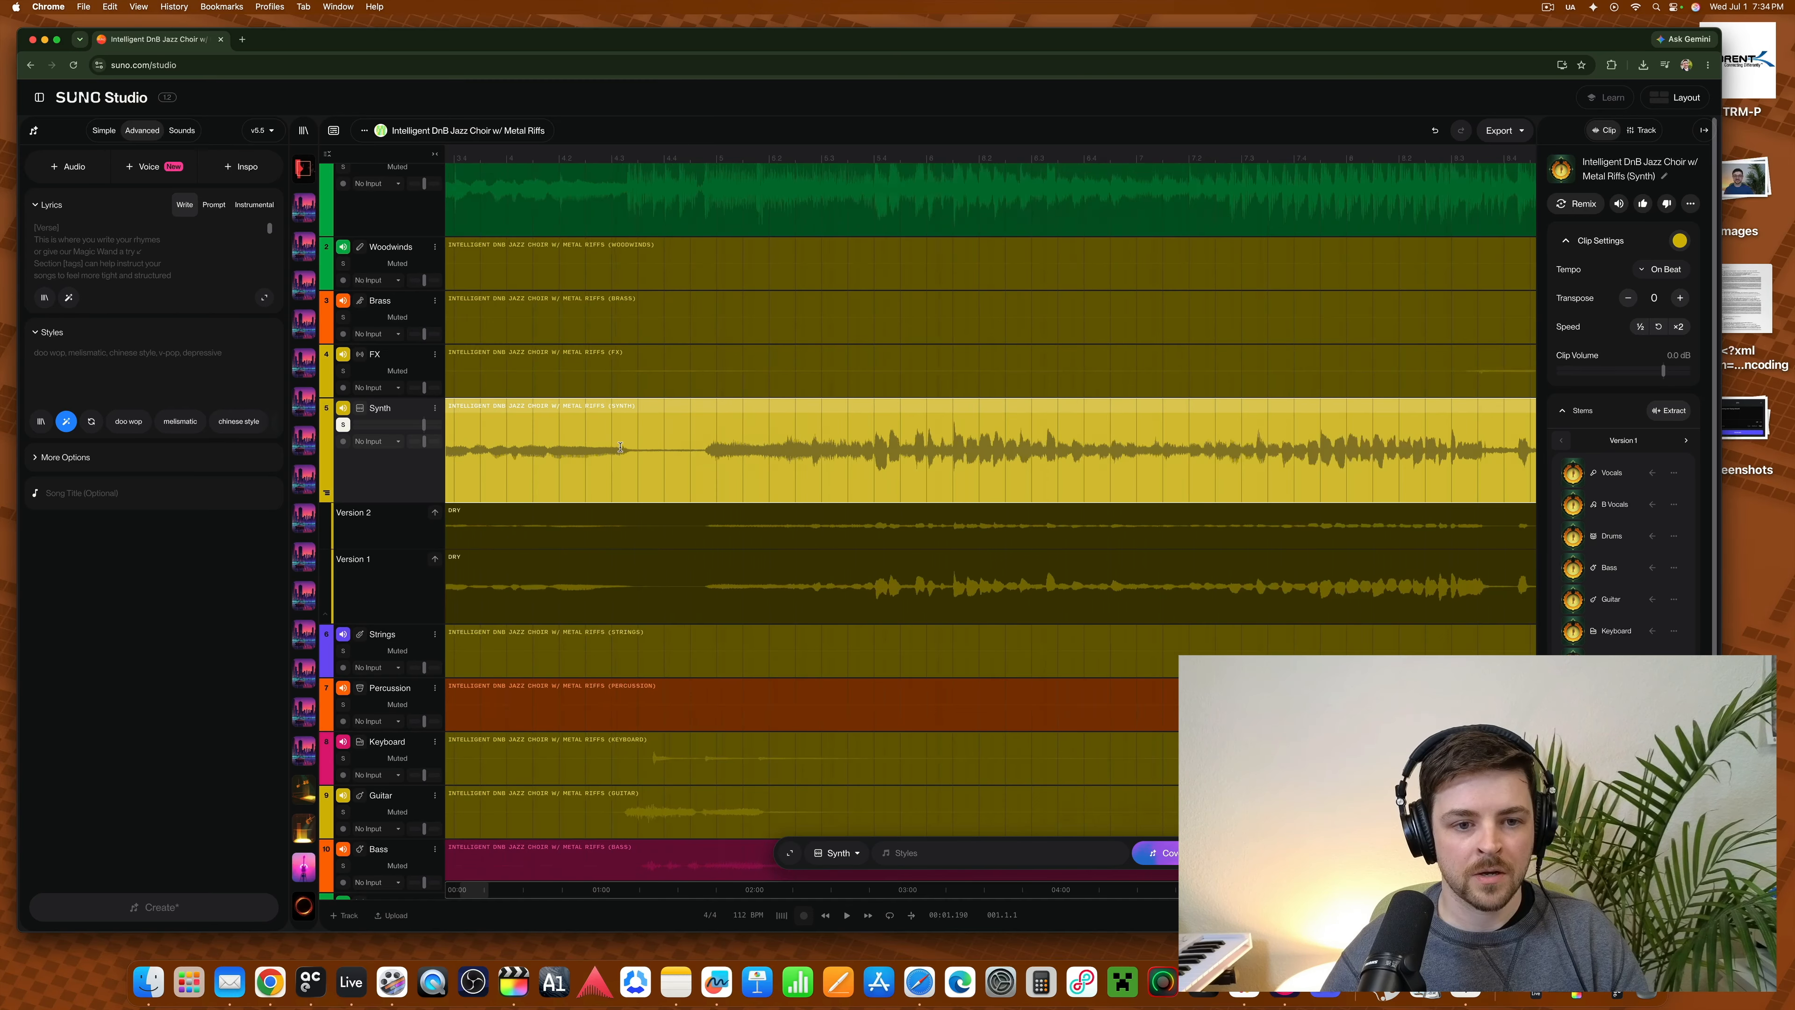
pyautogui.click(643, 458)
pyautogui.press('space')
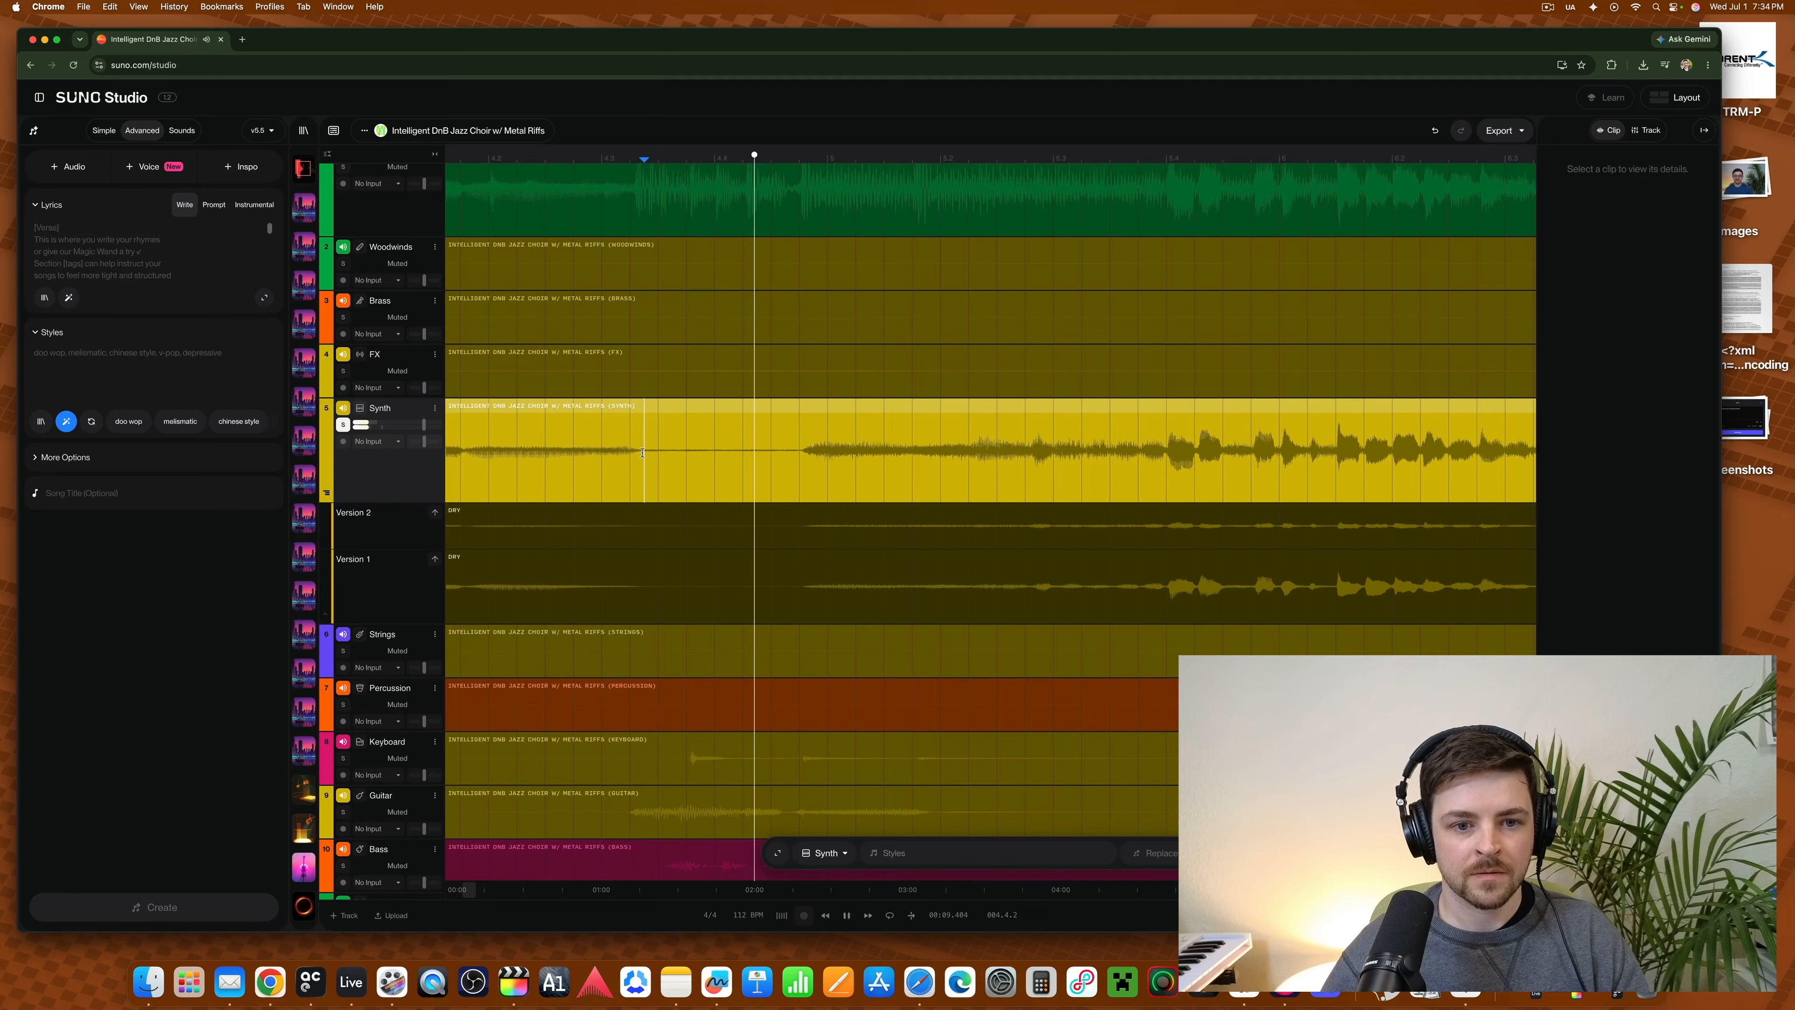
pyautogui.press('space')
pyautogui.press('space')
pyautogui.click(630, 456)
pyautogui.click(456, 446)
pyautogui.press('space')
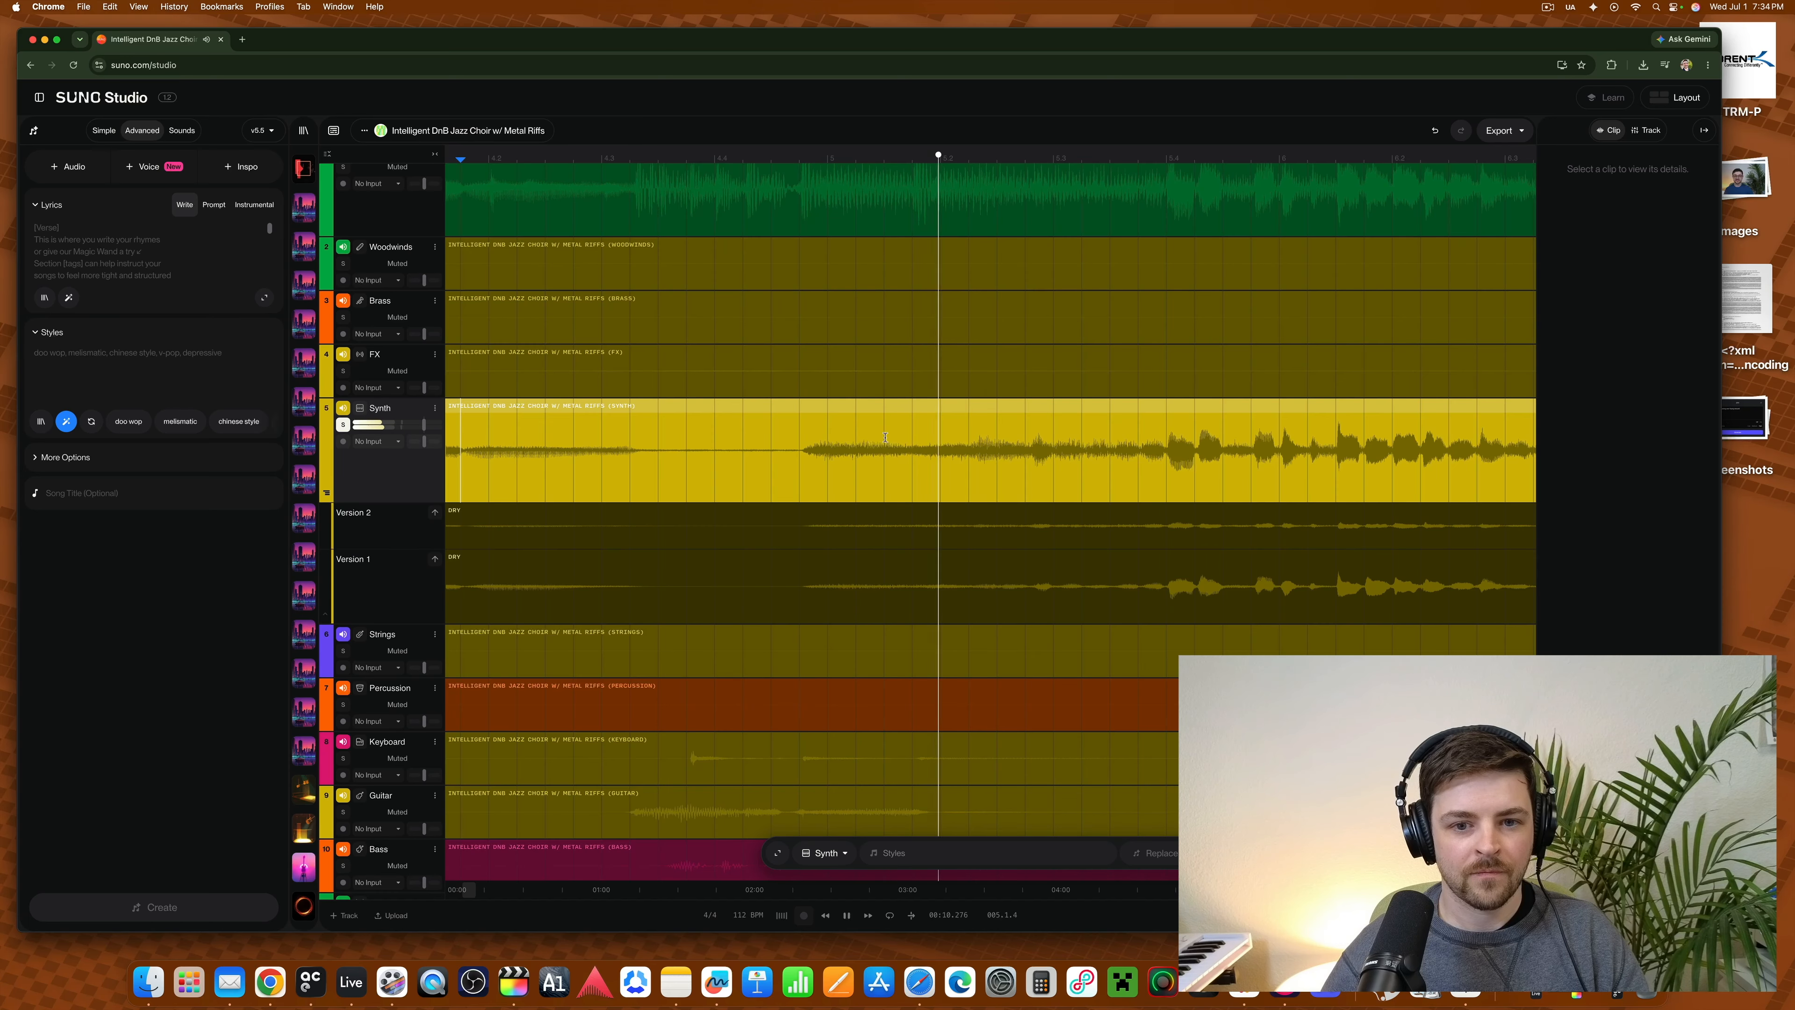
pyautogui.press('space')
# - Select the stretch of the Synth clip where the sound resumes after the first silent gap and audition it
pyautogui.moveTo(1026, 449); pyautogui.dragTo(790, 449)
pyautogui.press('space')
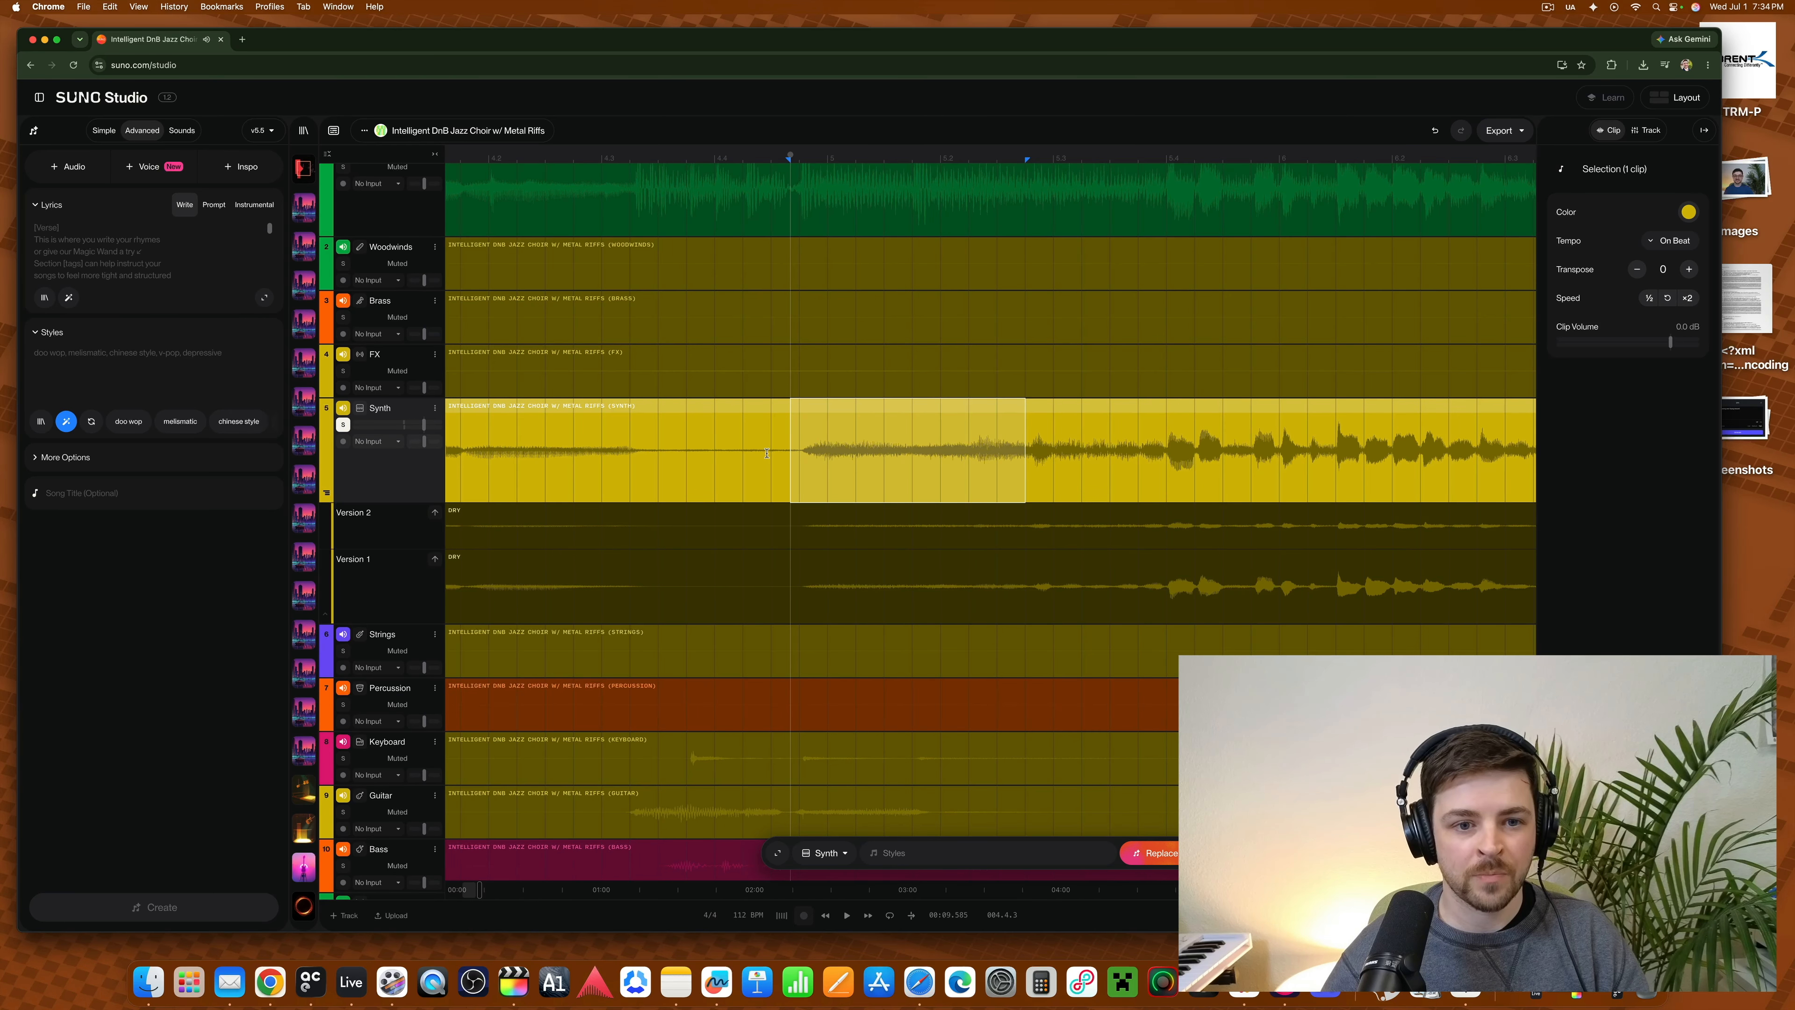
pyautogui.scroll(-5, 768, 451)
pyautogui.scroll(-5, 754, 455)
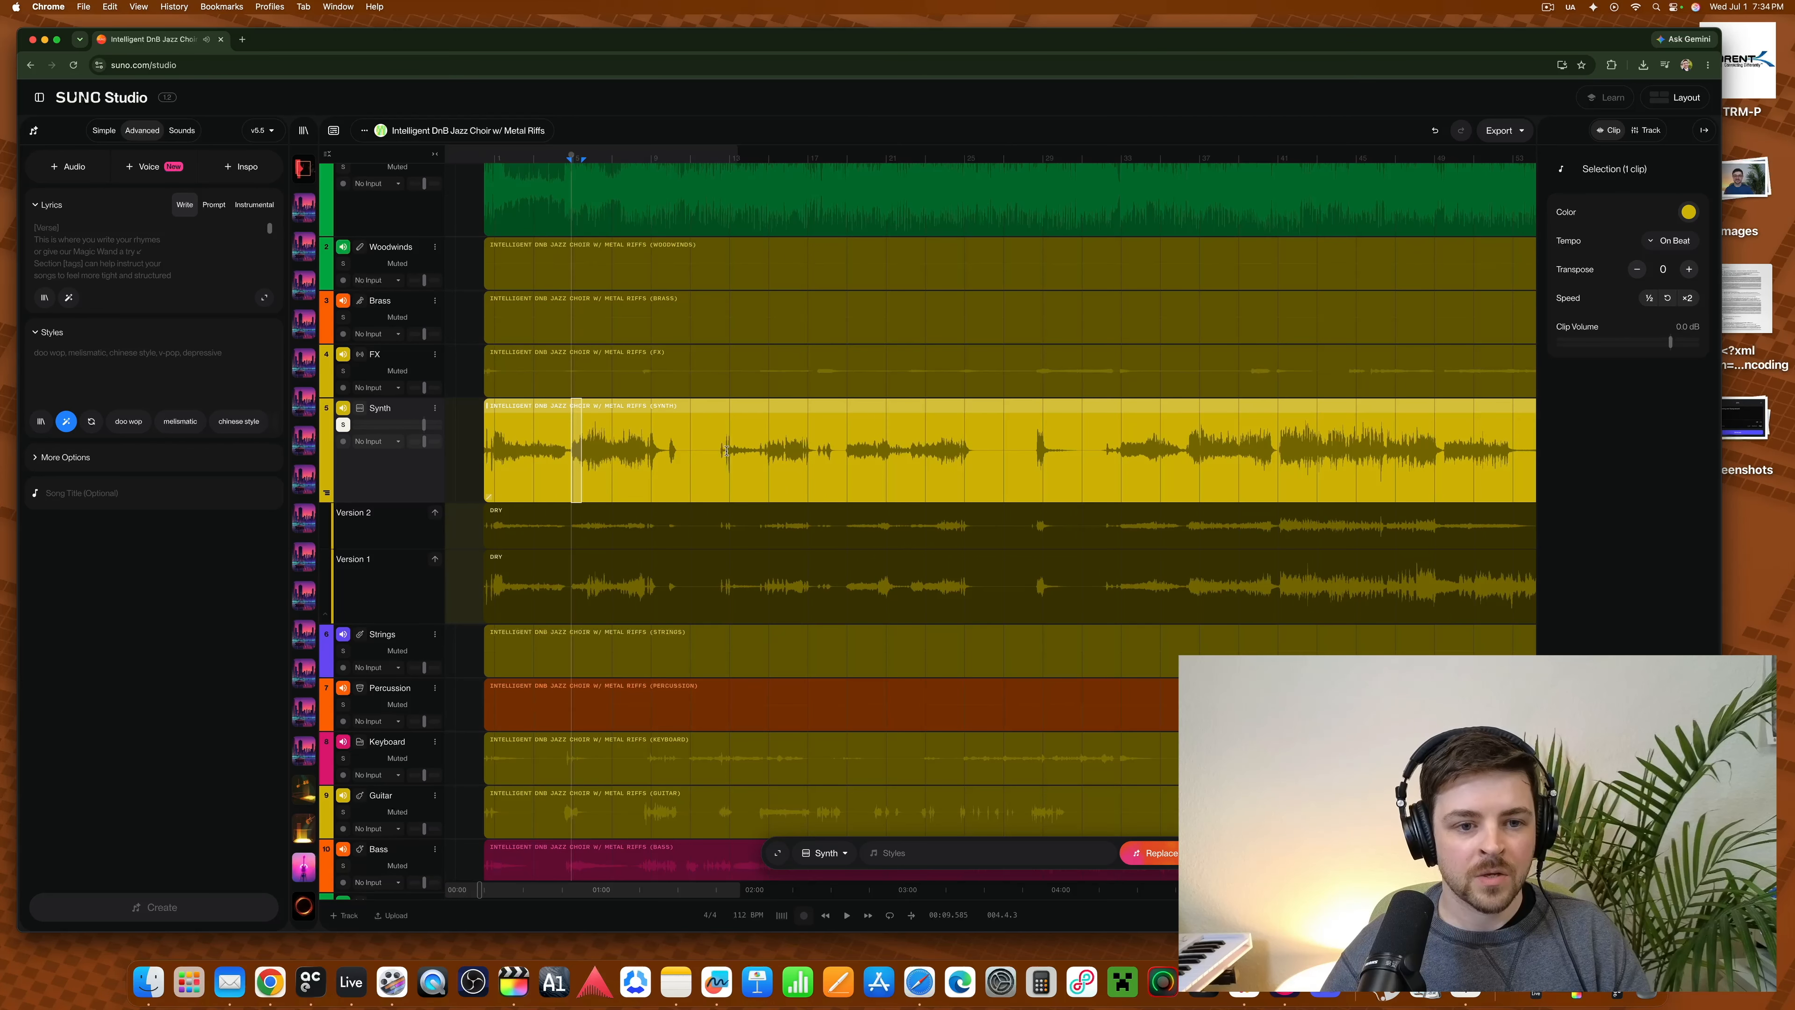
# - Select the whole main Synth clip and apply Remove FX to generate dry versions
pyautogui.click(652, 426)
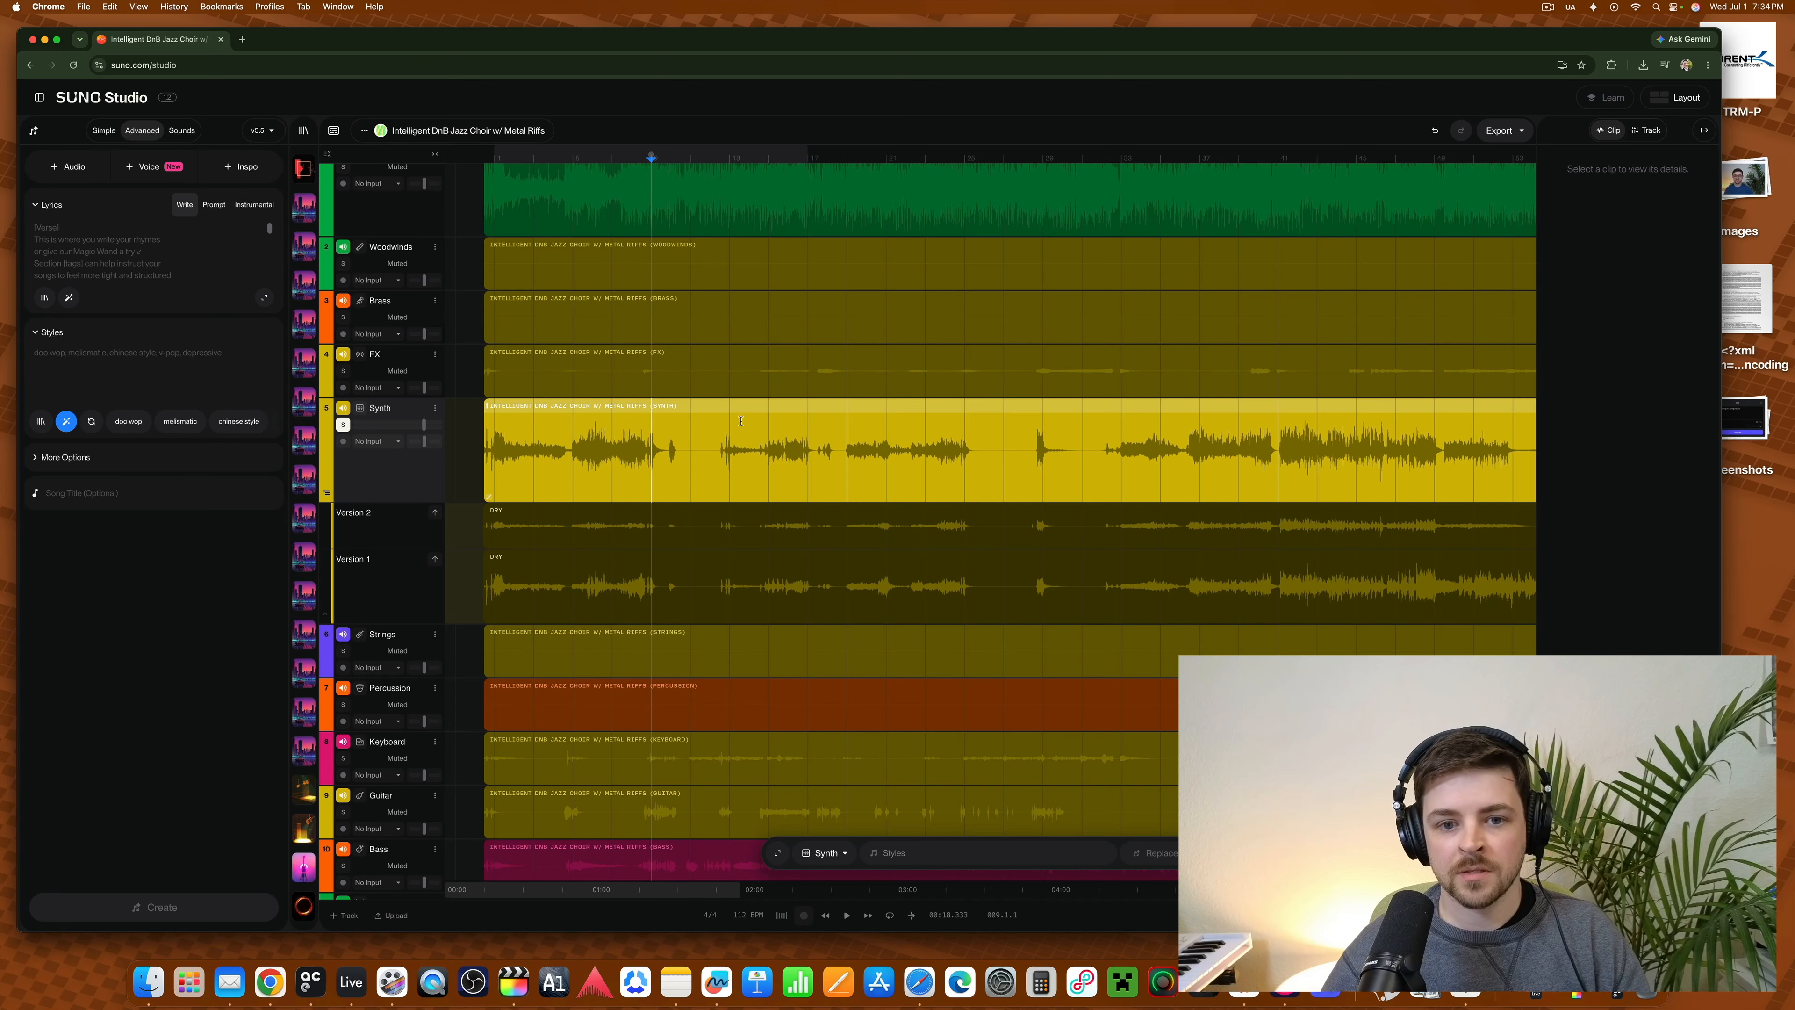
pyautogui.scroll(-2, 1249, 447)
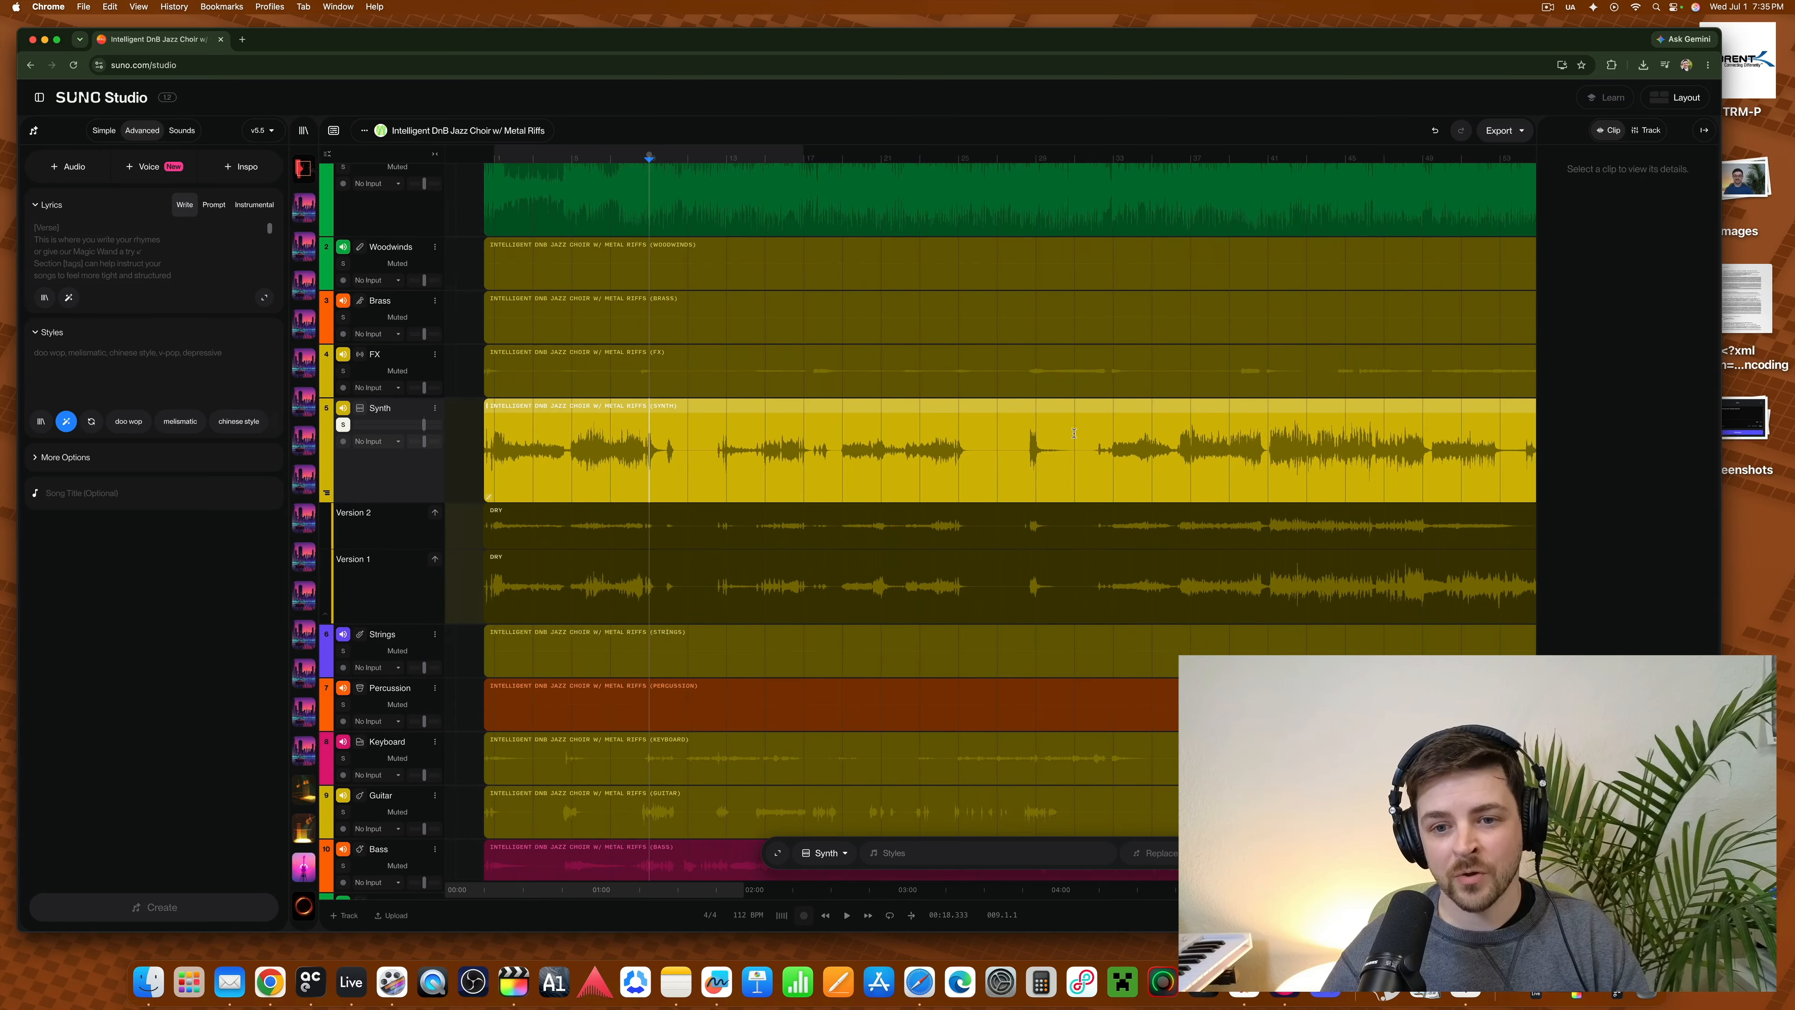
pyautogui.scroll(5, 1249, 447)
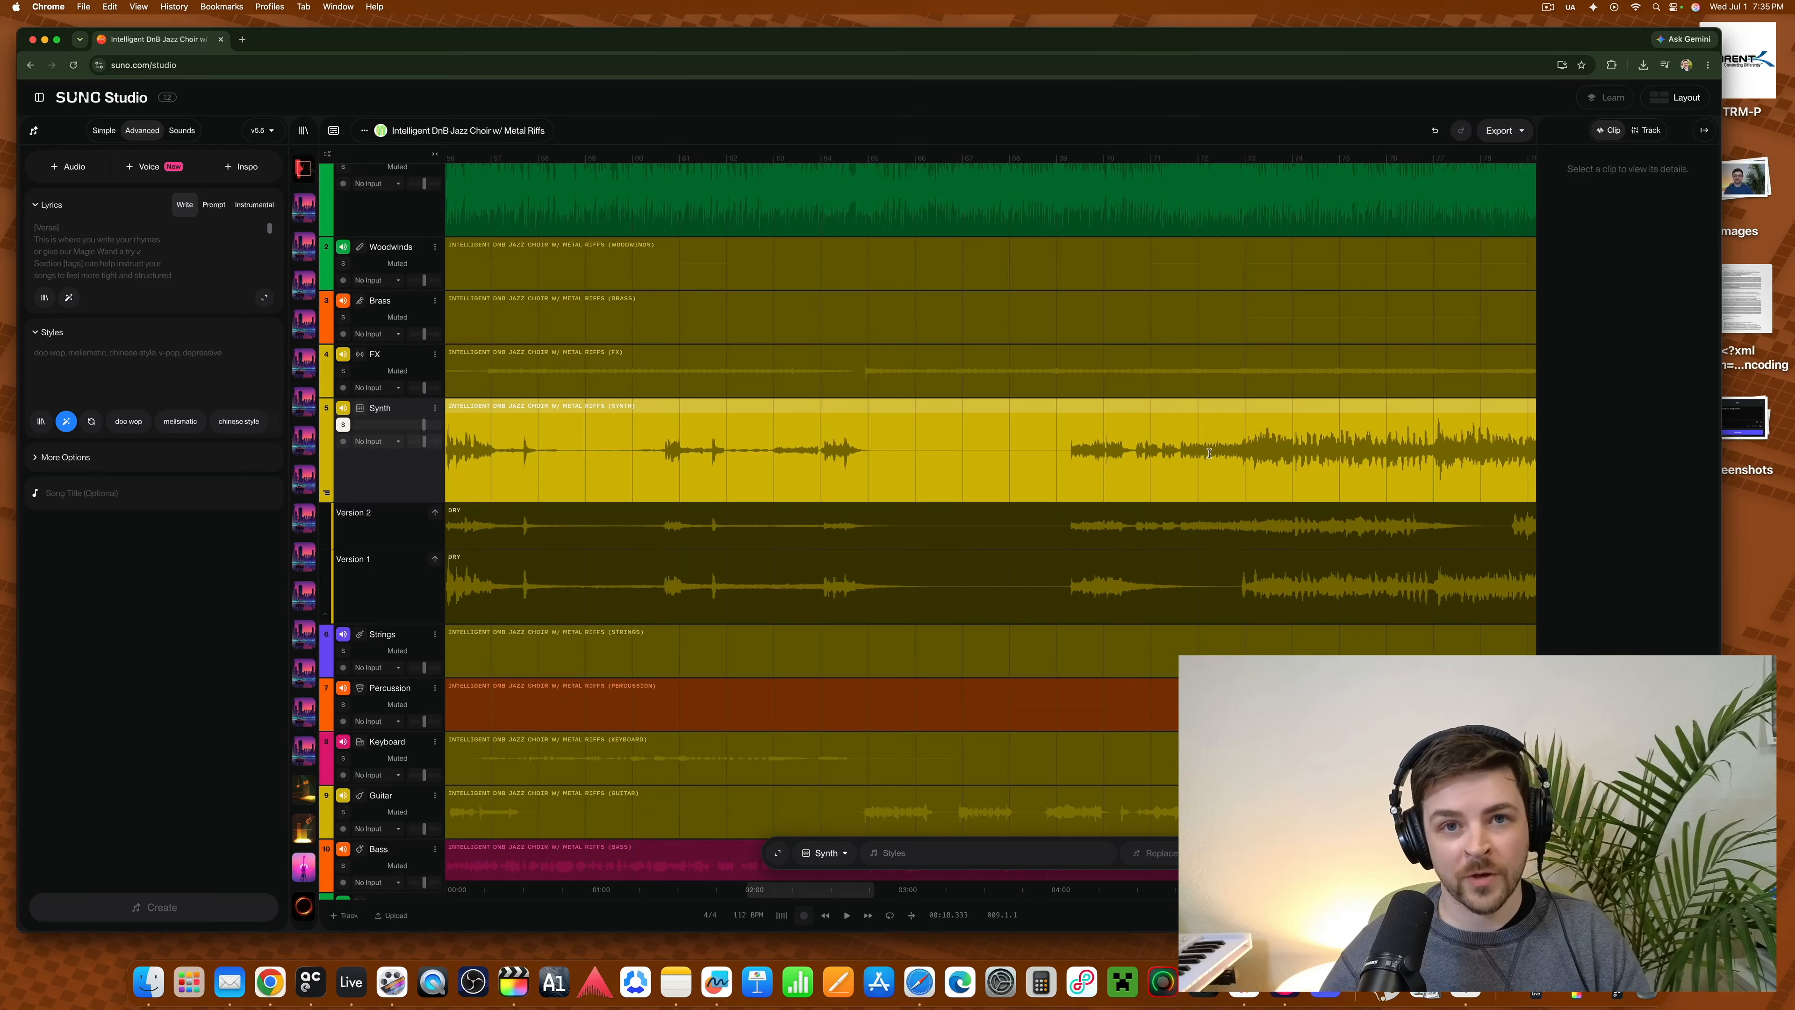
pyautogui.scroll(-6, 1209, 453)
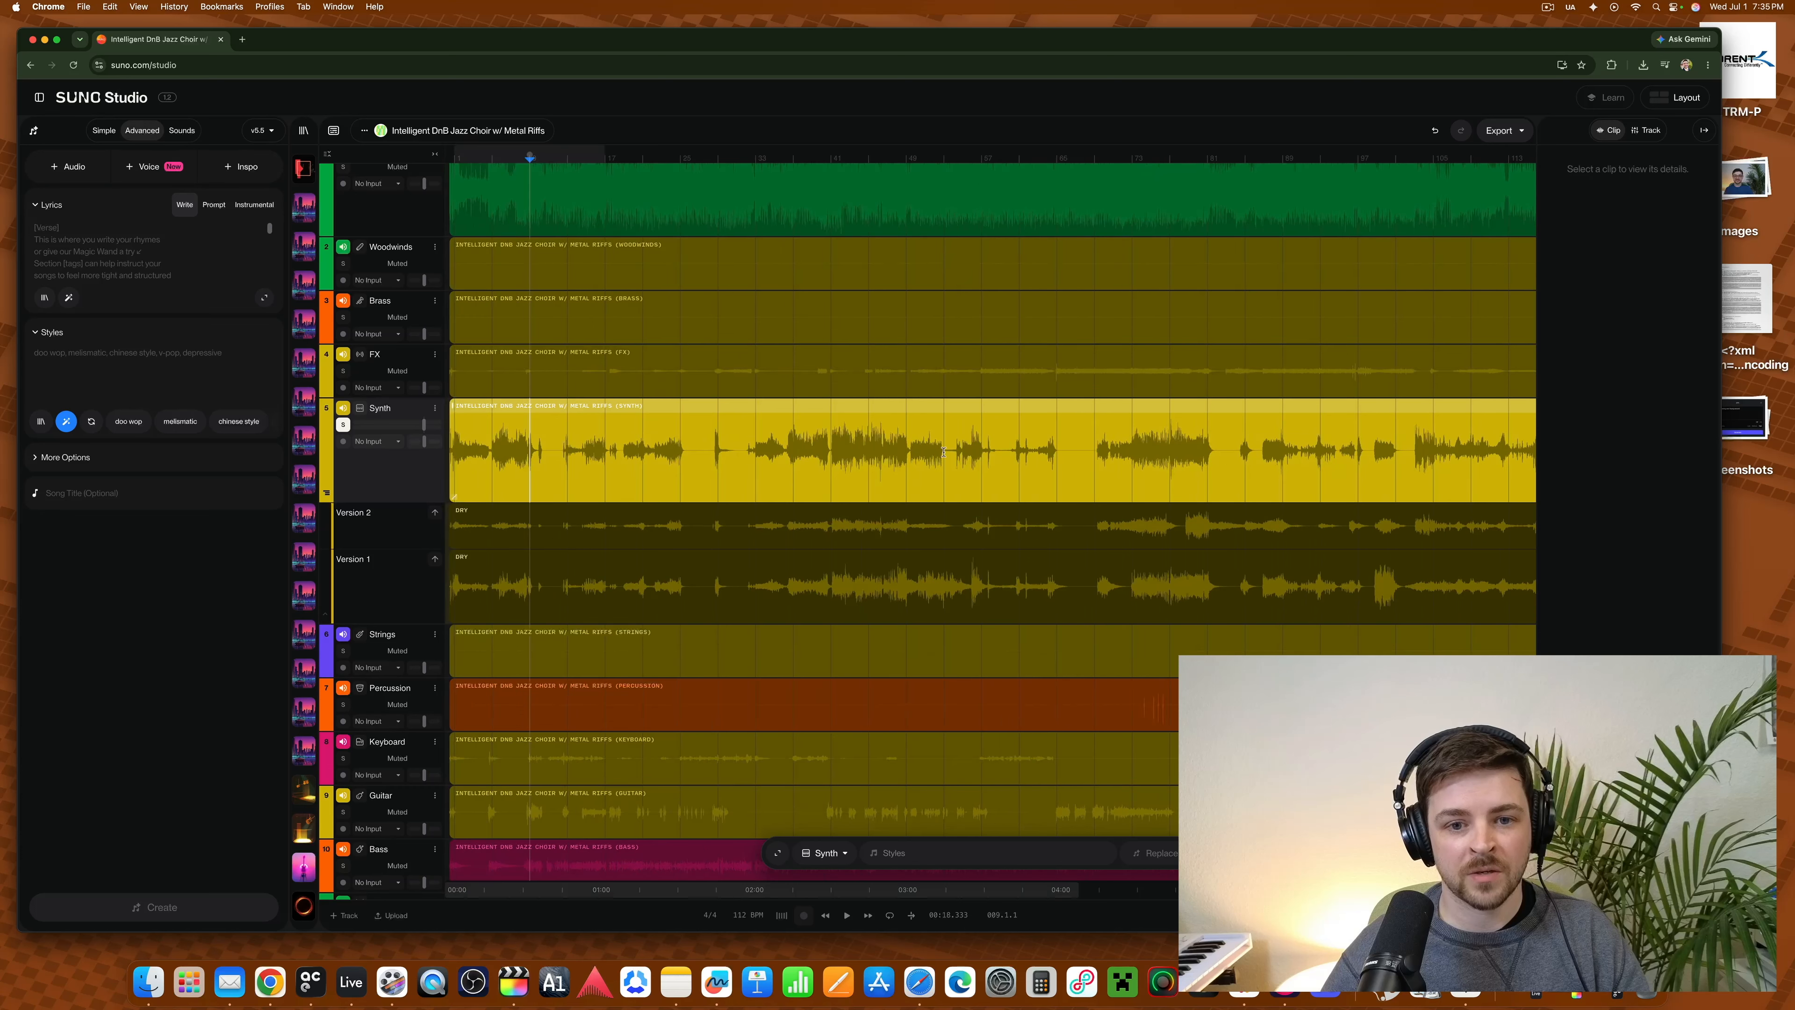
pyautogui.scroll(-1, 1144, 450)
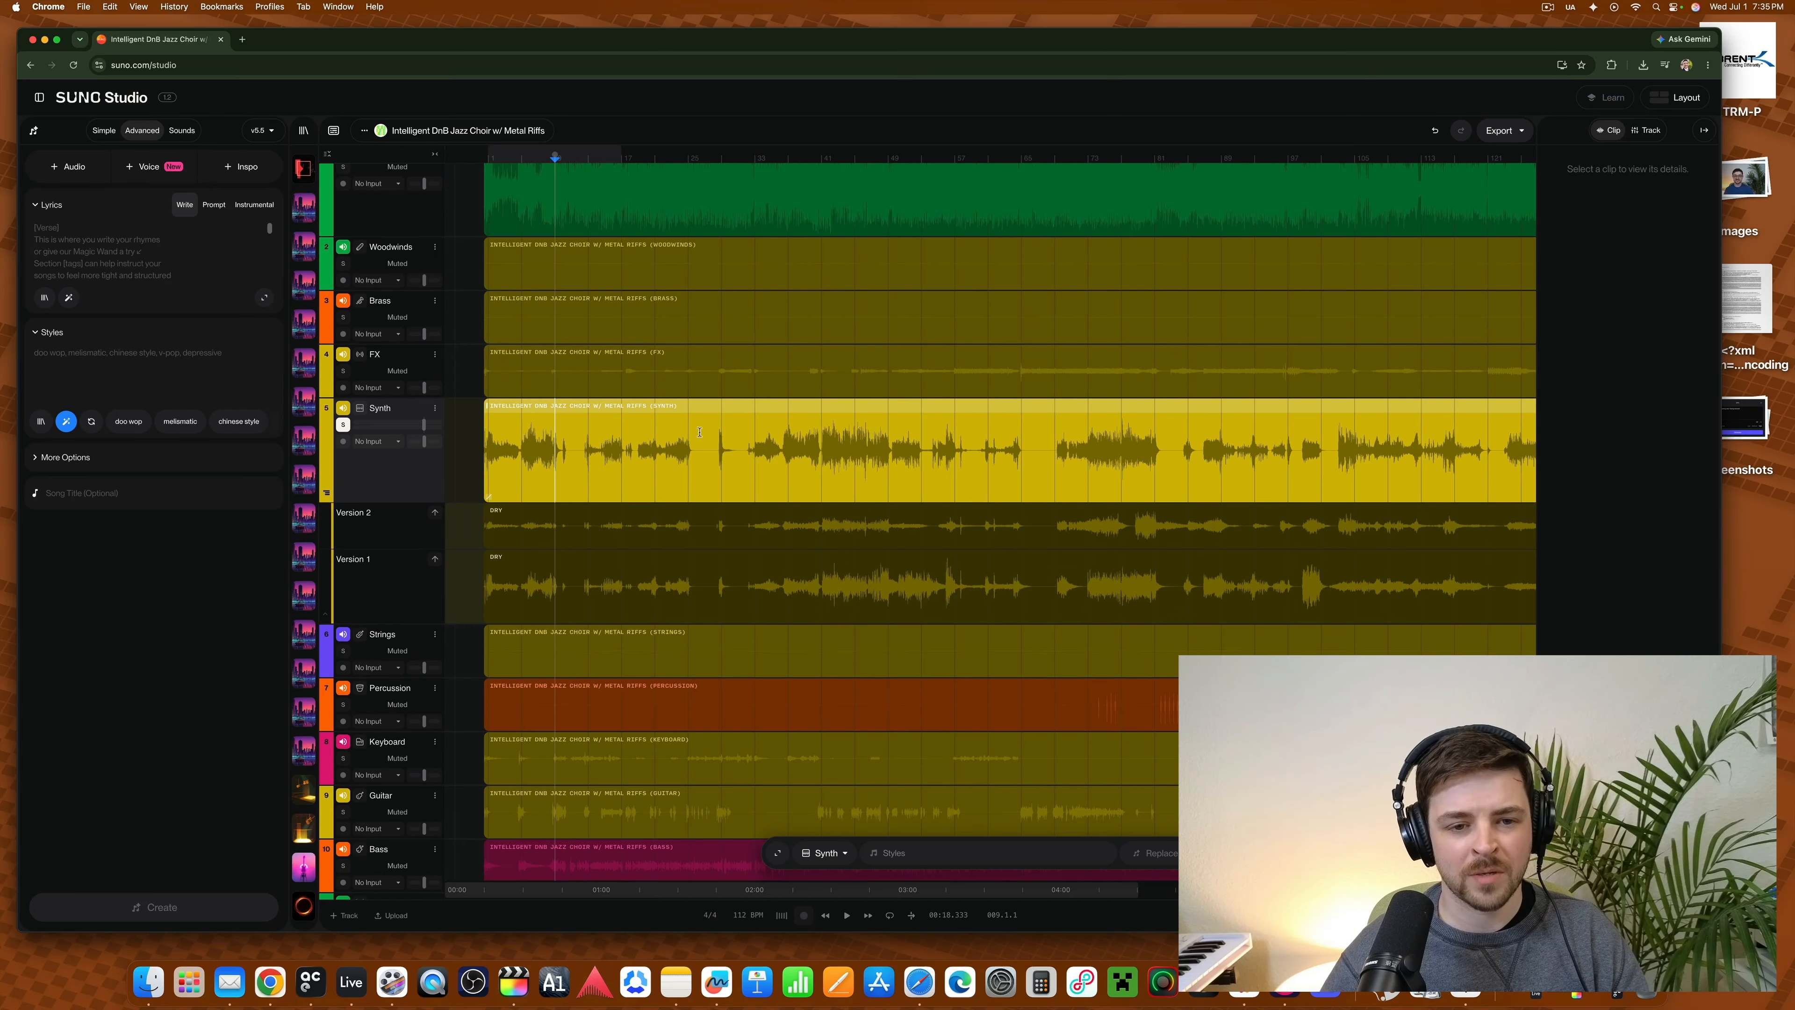
pyautogui.click(529, 417)
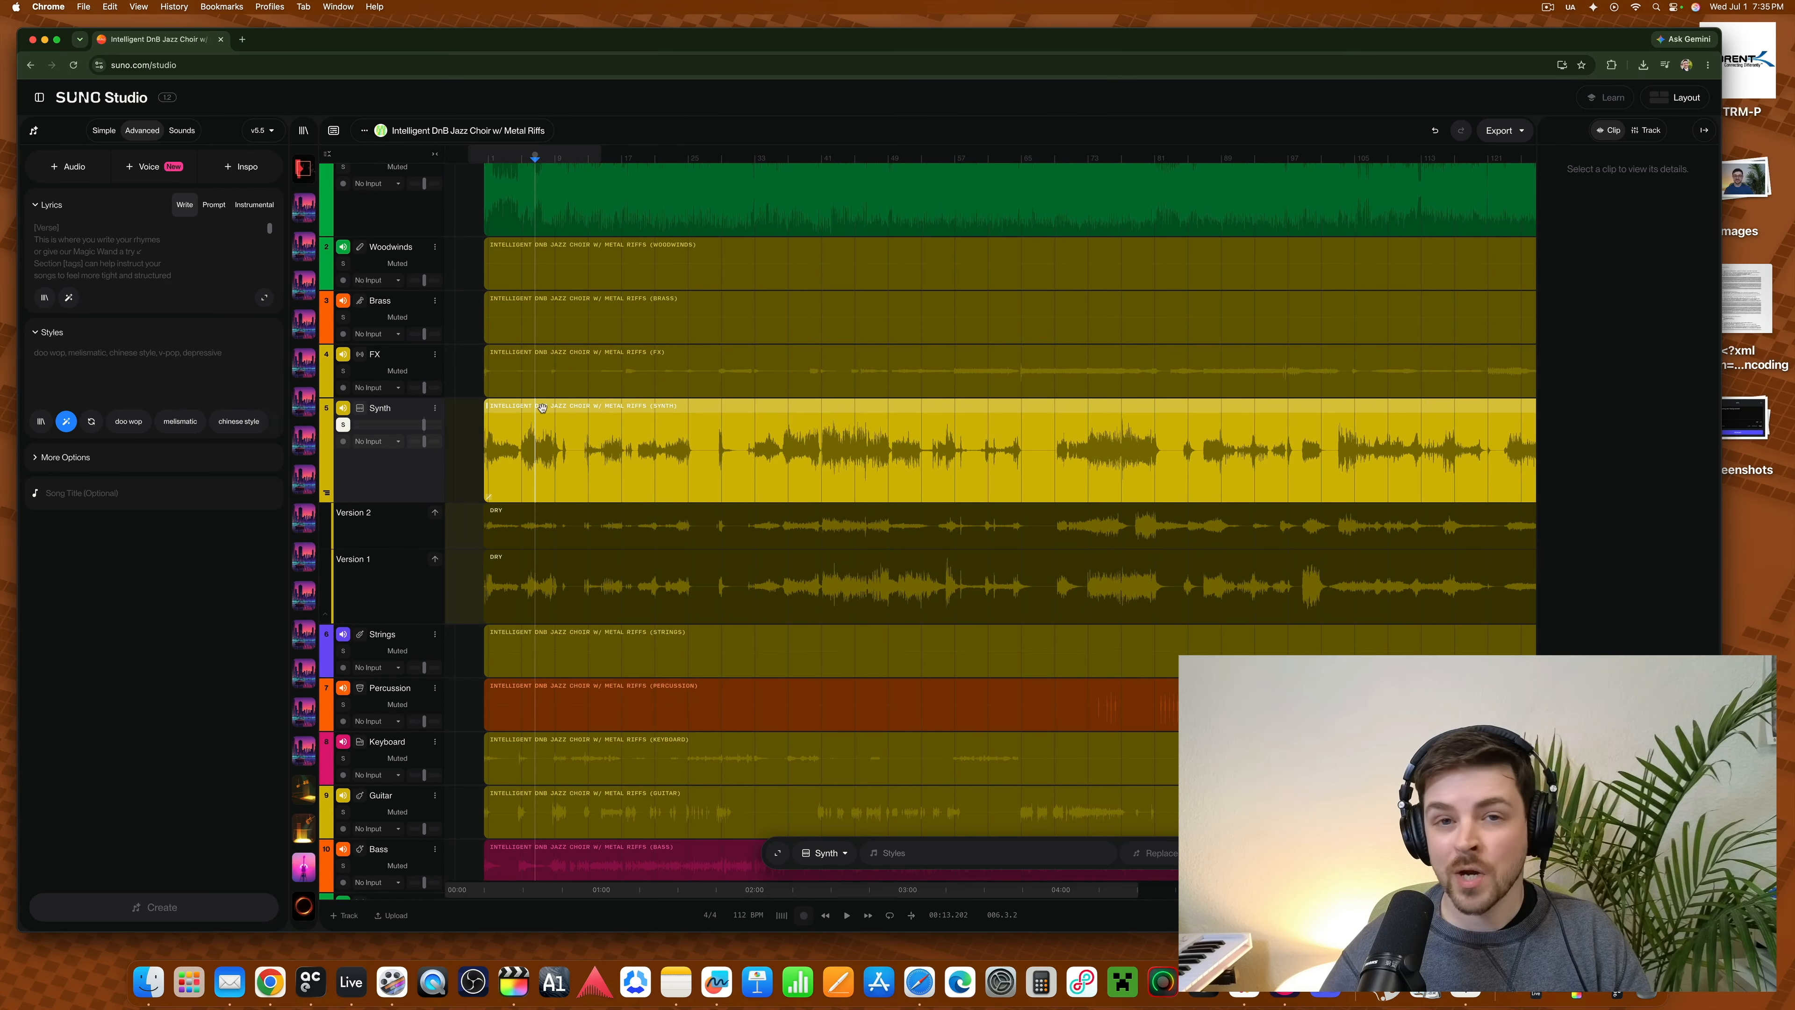
pyautogui.click(542, 408)
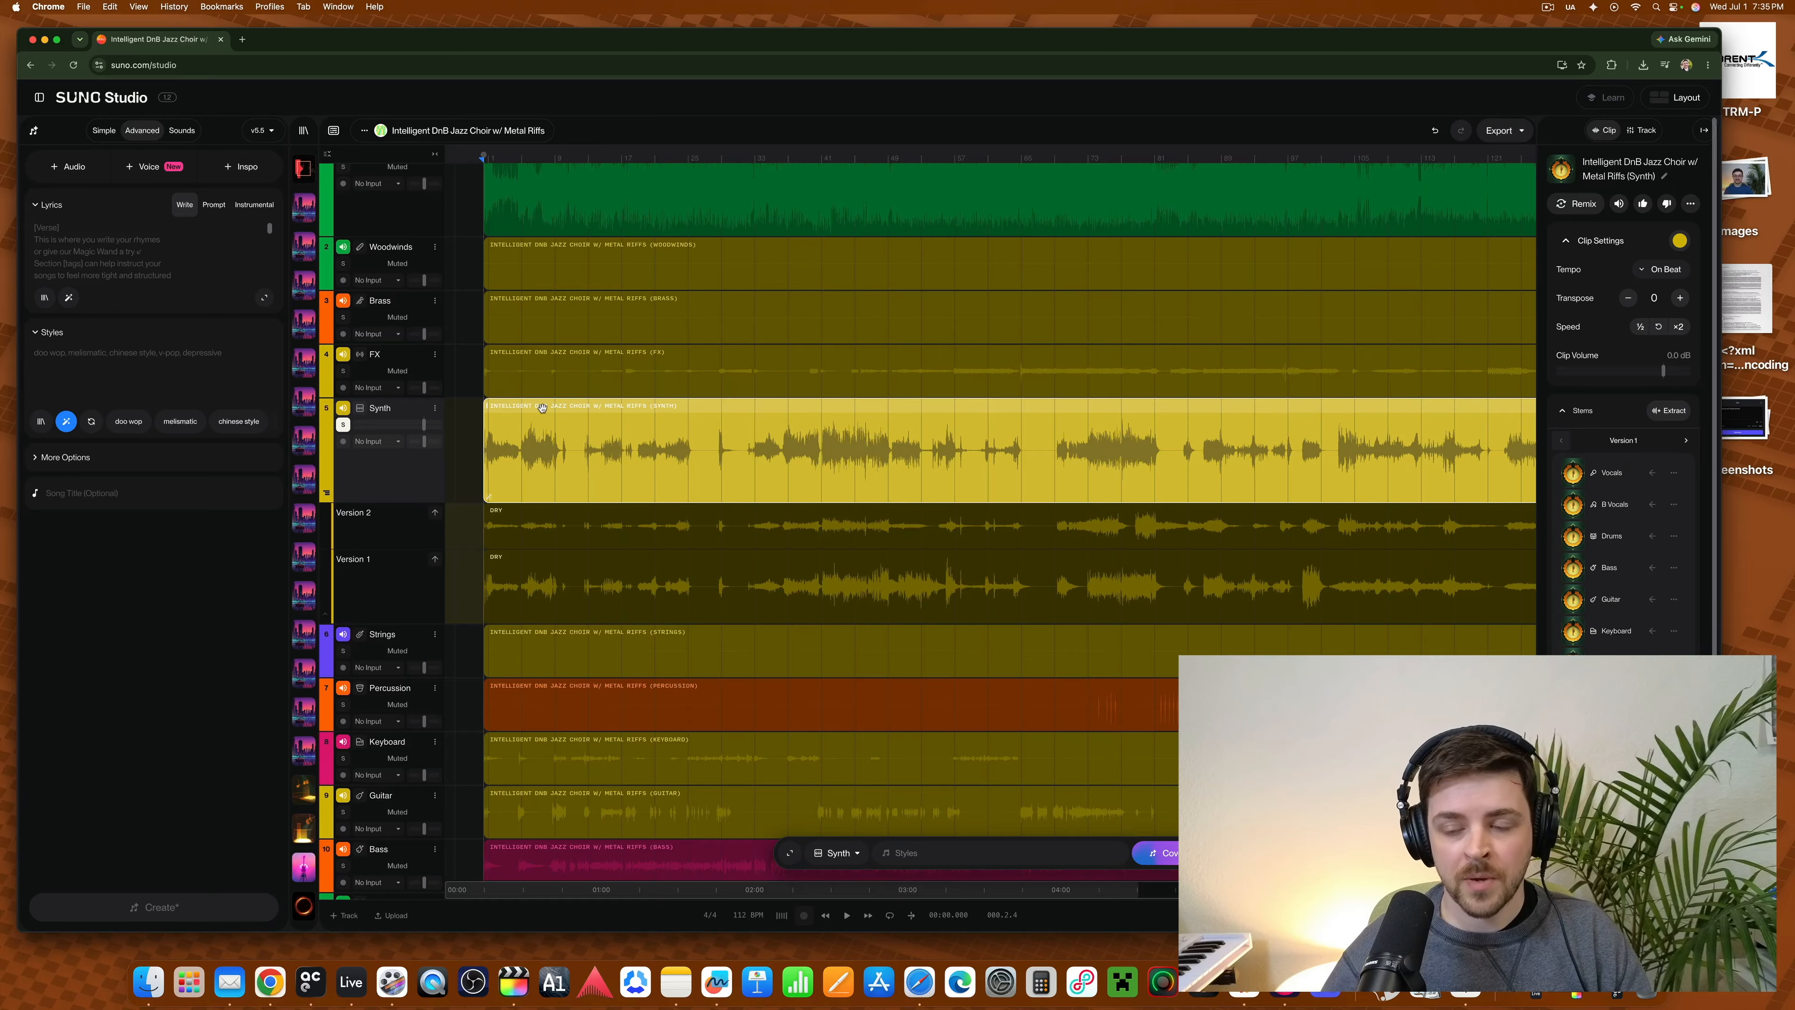
pyautogui.rightClick(606, 406)
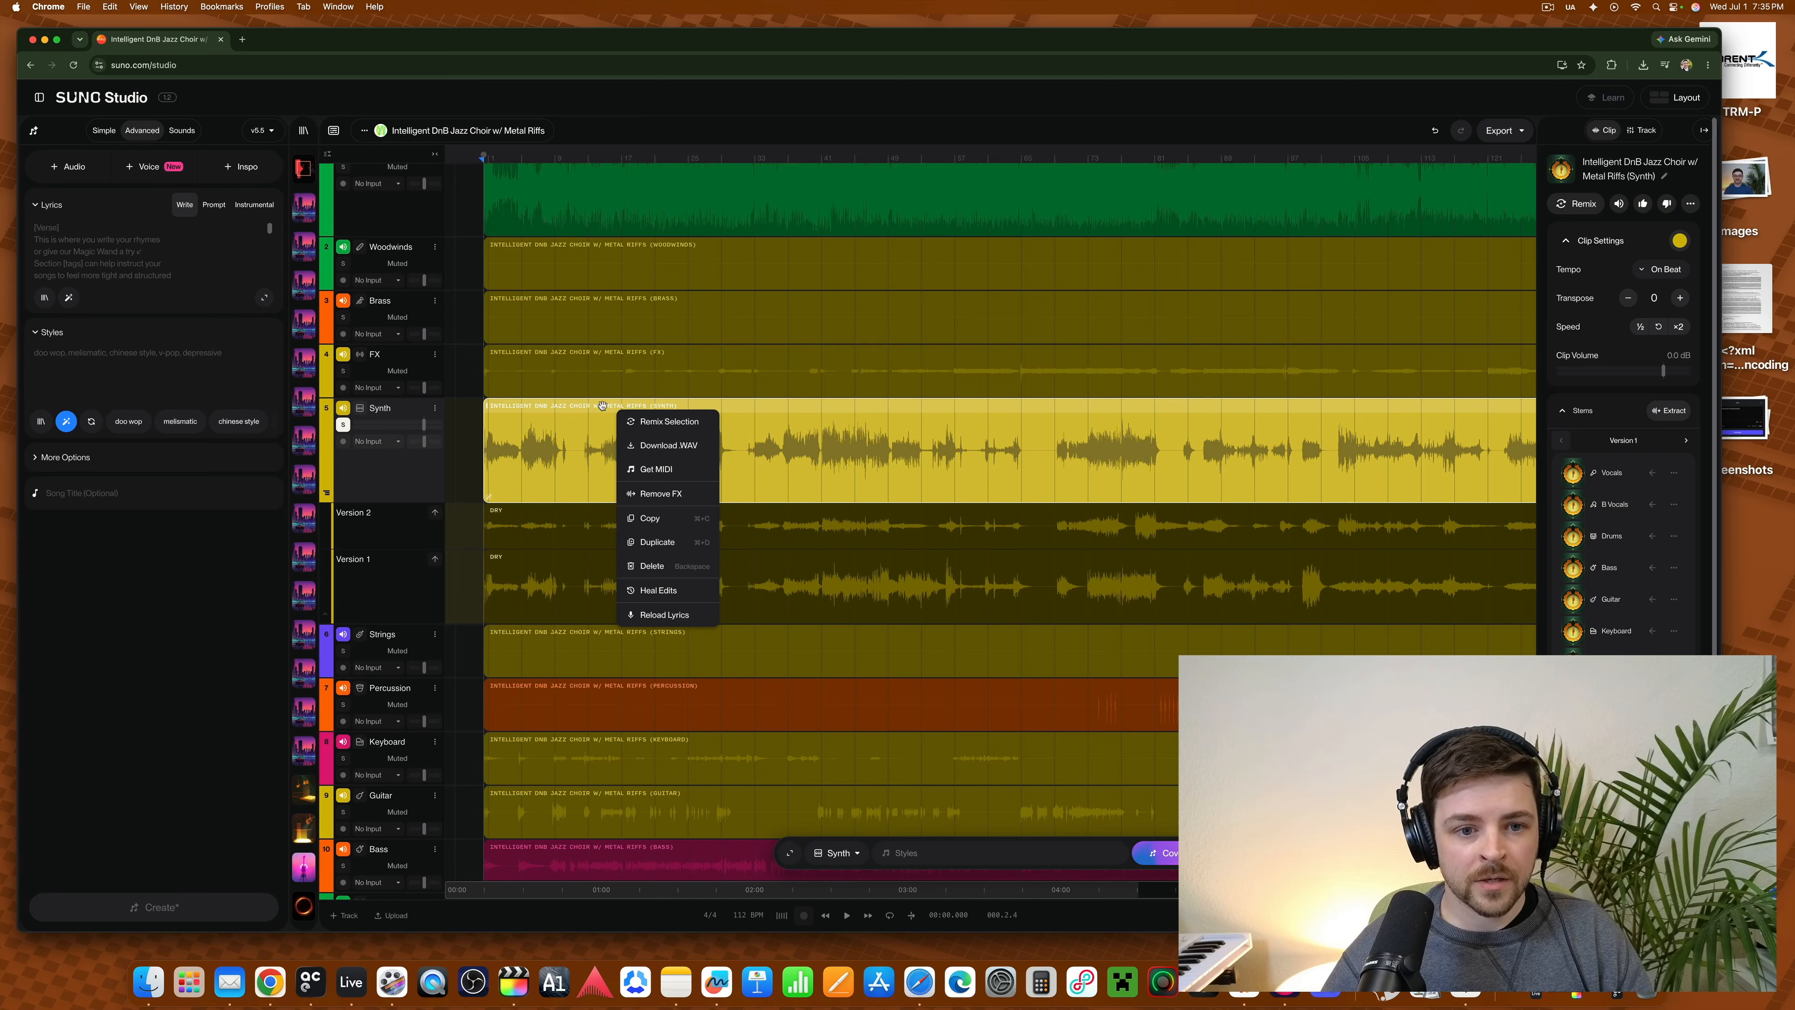
pyautogui.click(661, 492)
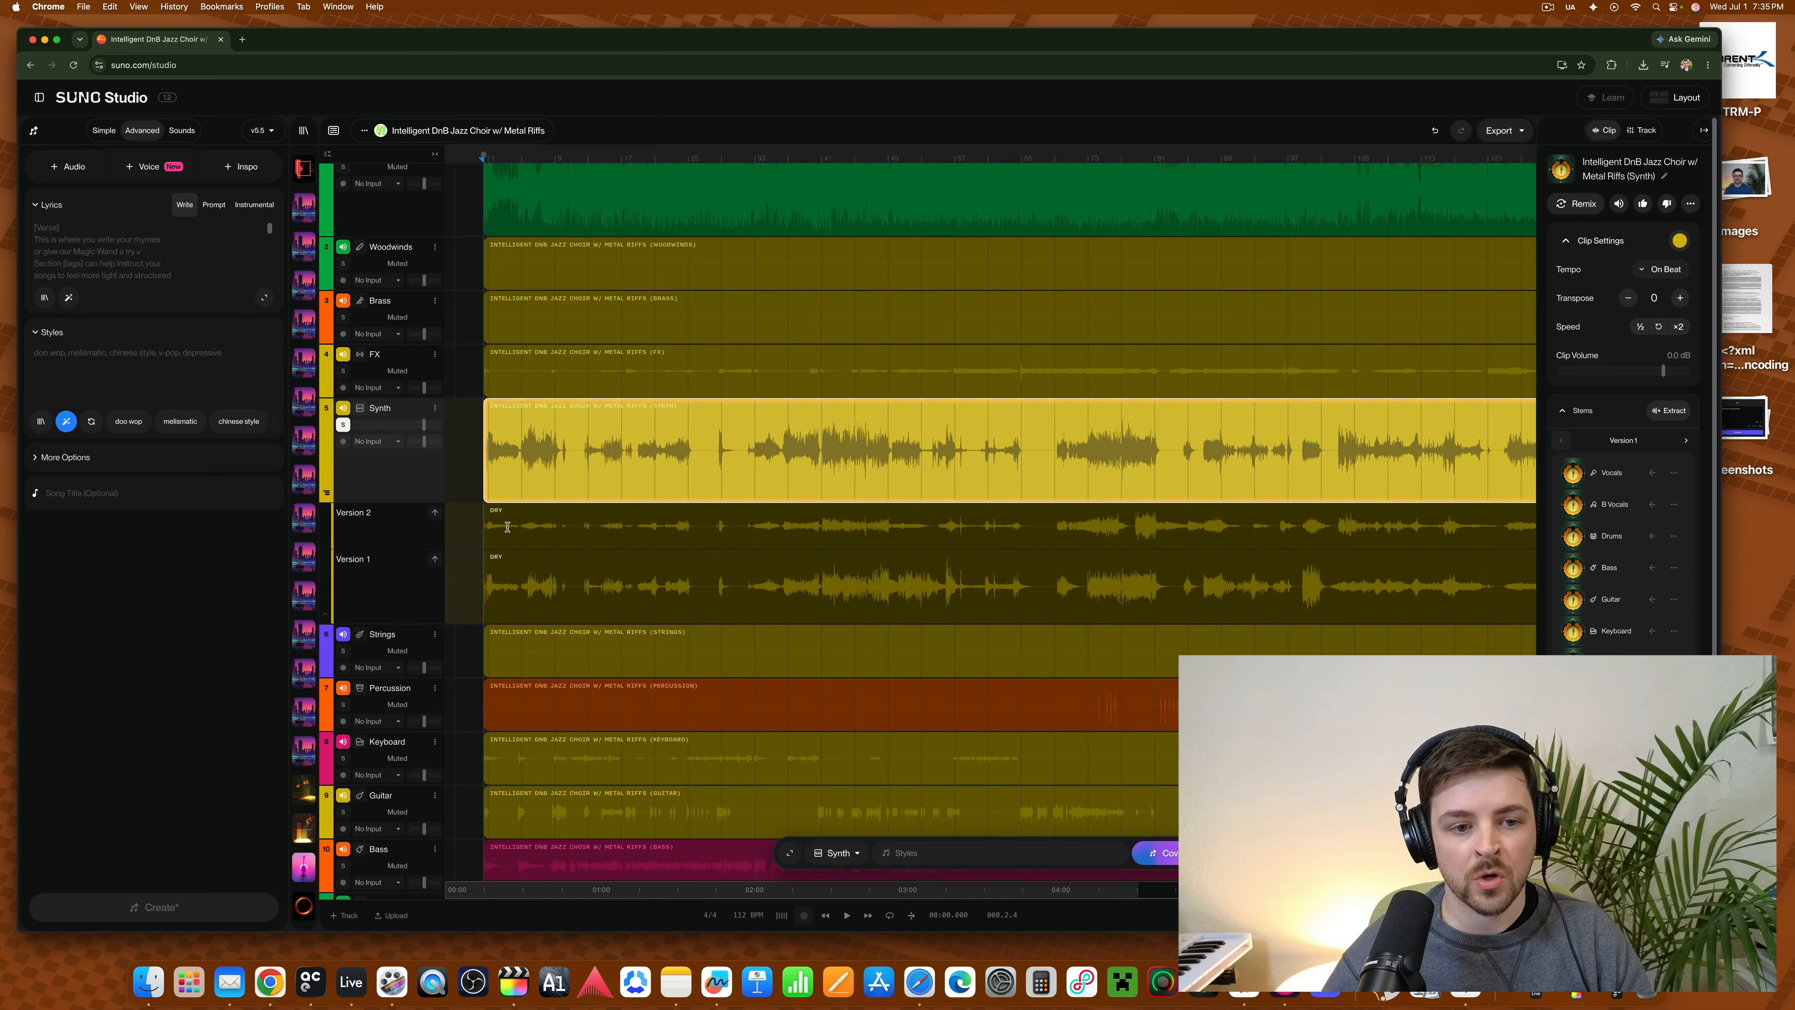
# - Audition the Synth track's Version 2 dry take, moving the playhead to about 11.5 seconds
pyautogui.scroll(2, 510, 510)
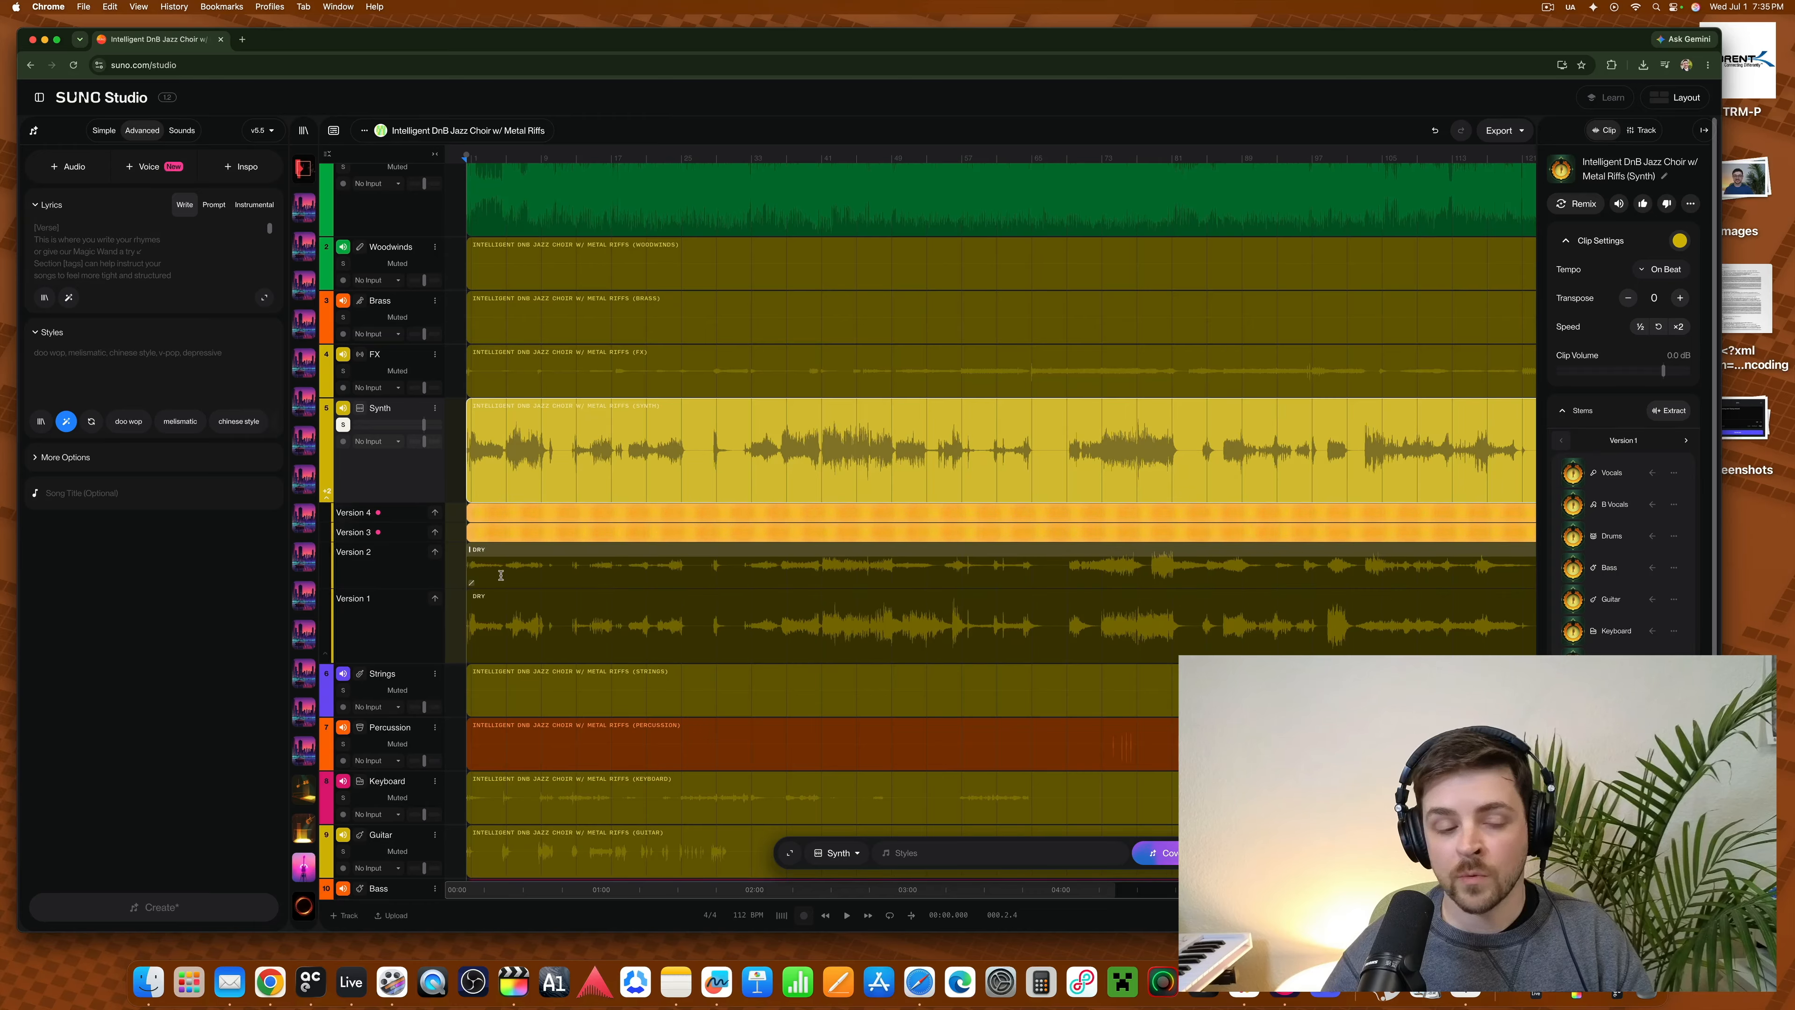
pyautogui.click(504, 555)
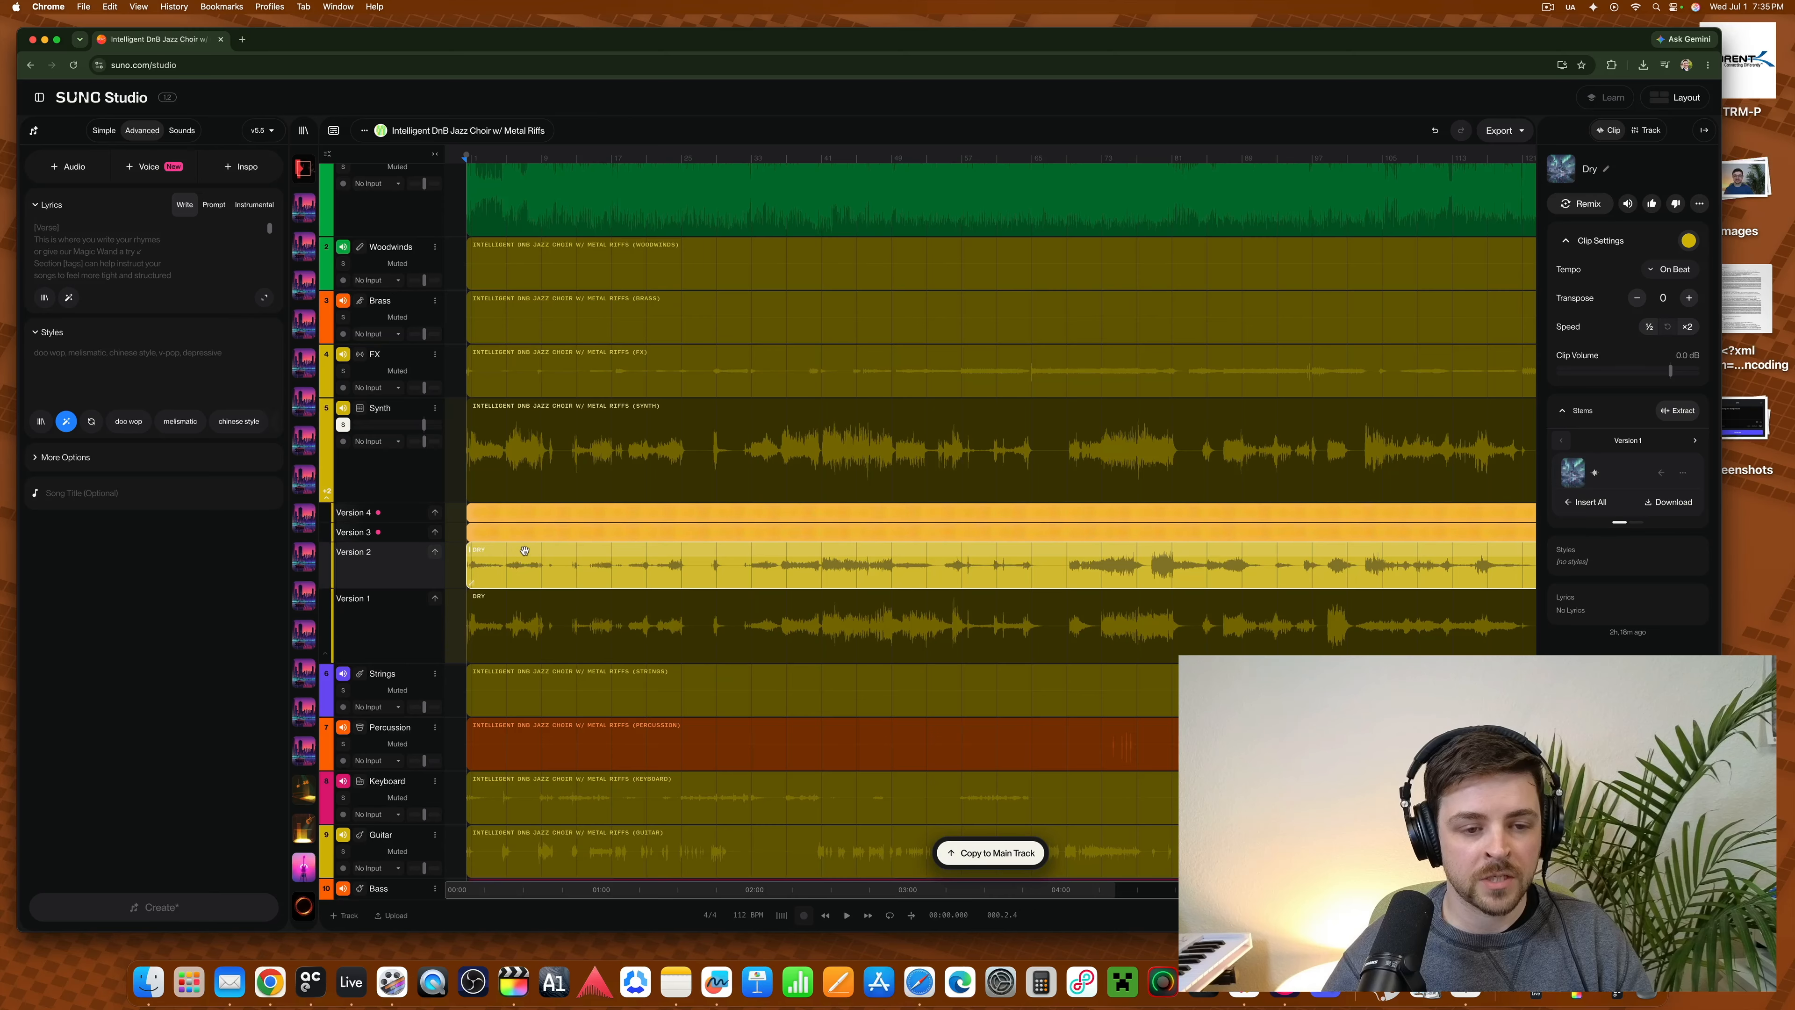
pyautogui.press('space')
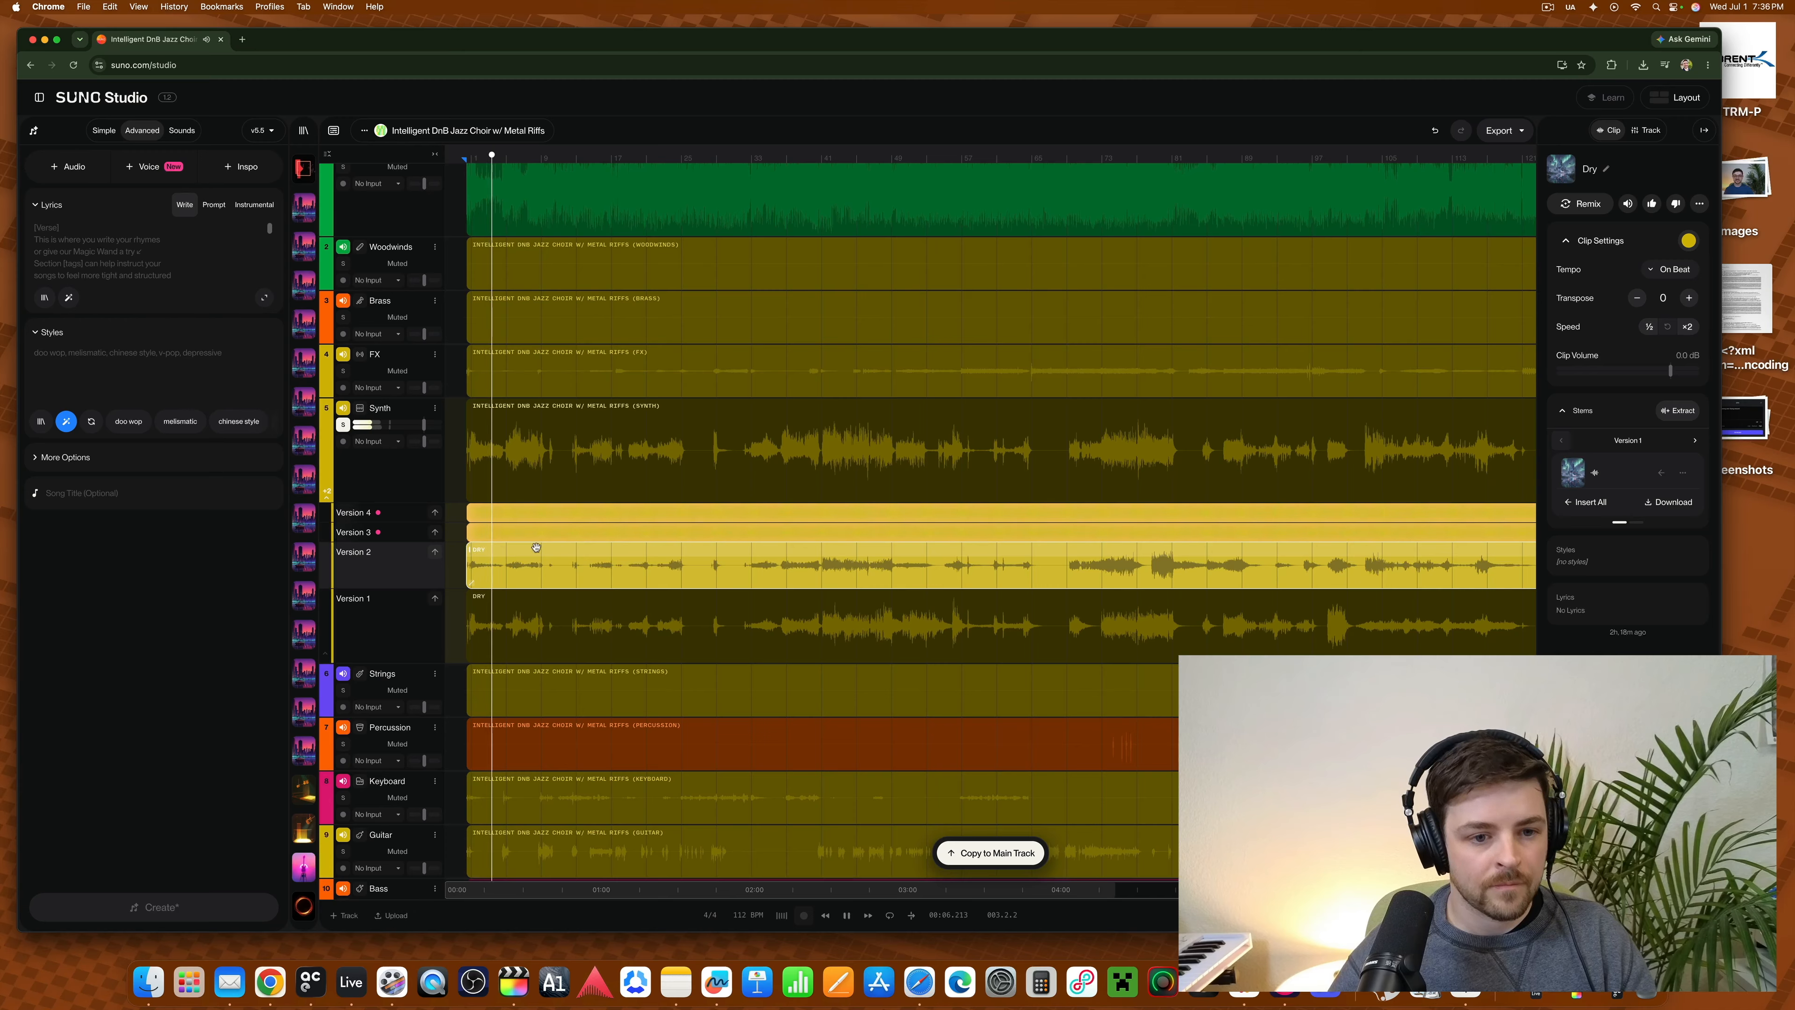
pyautogui.click(514, 157)
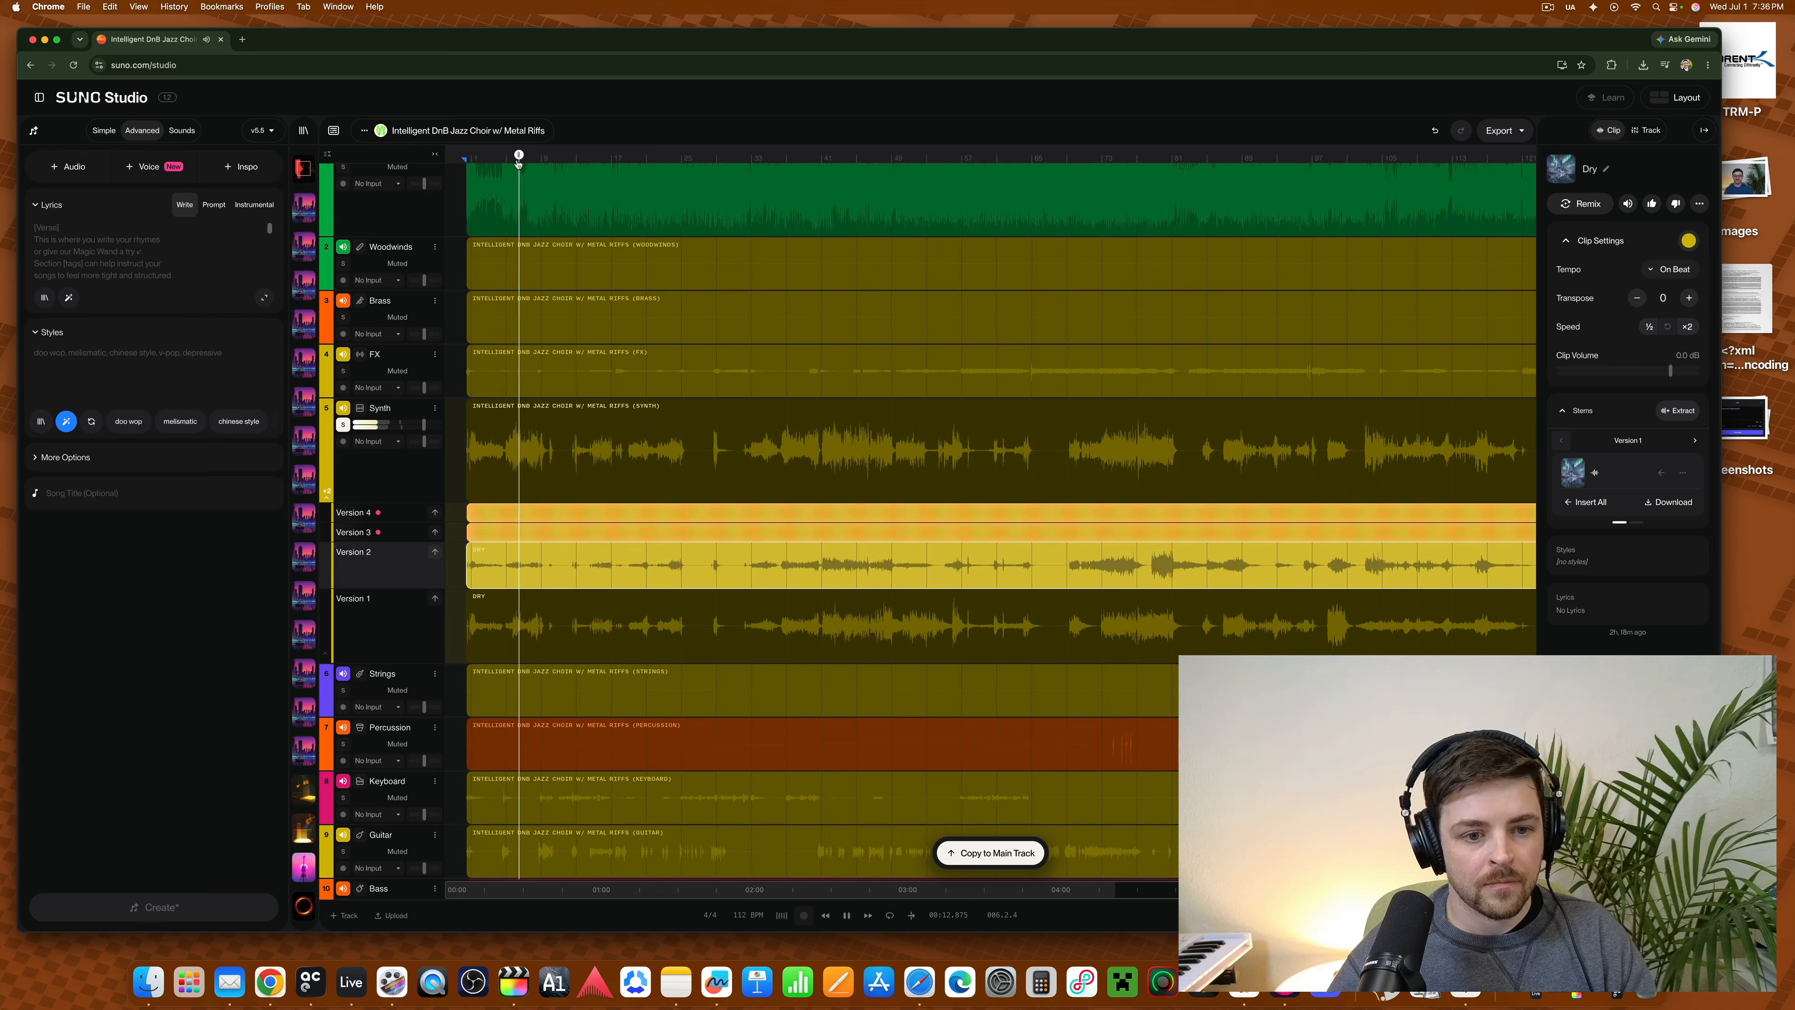
pyautogui.press('space')
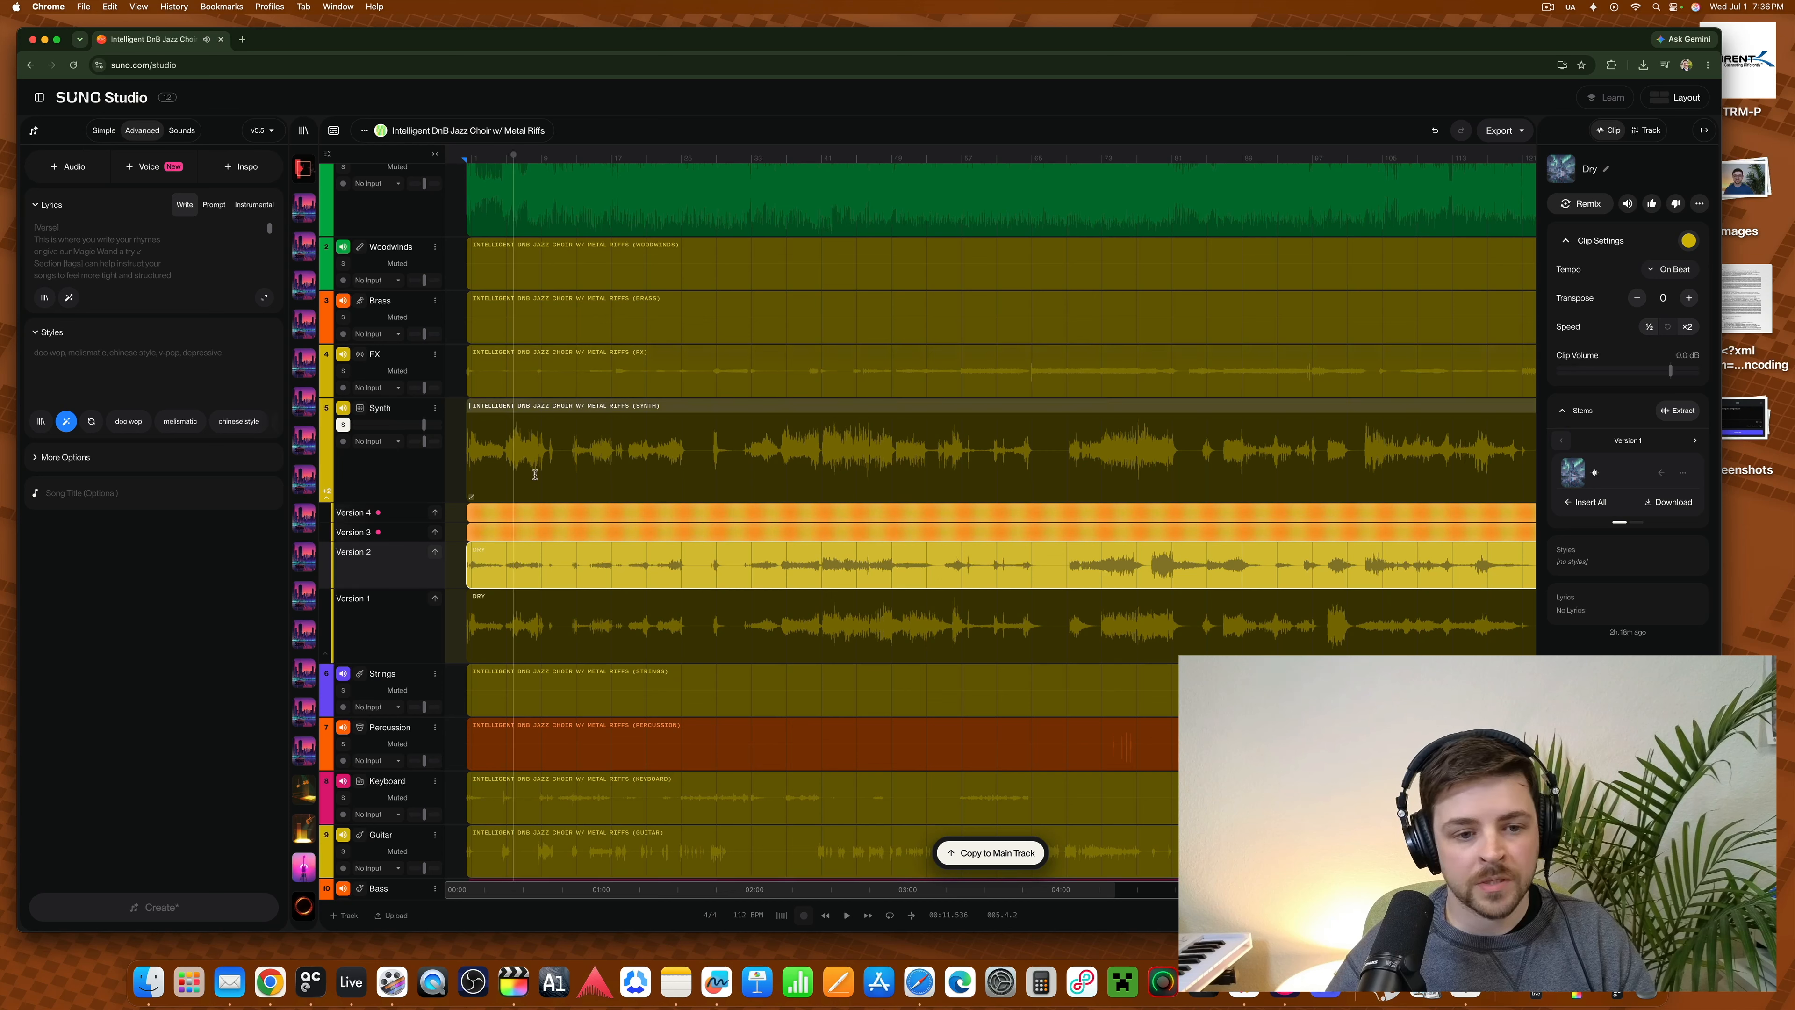
# - Switch to the Synth track's Version 1 dry take and play it from the start of the song
pyautogui.click(528, 599)
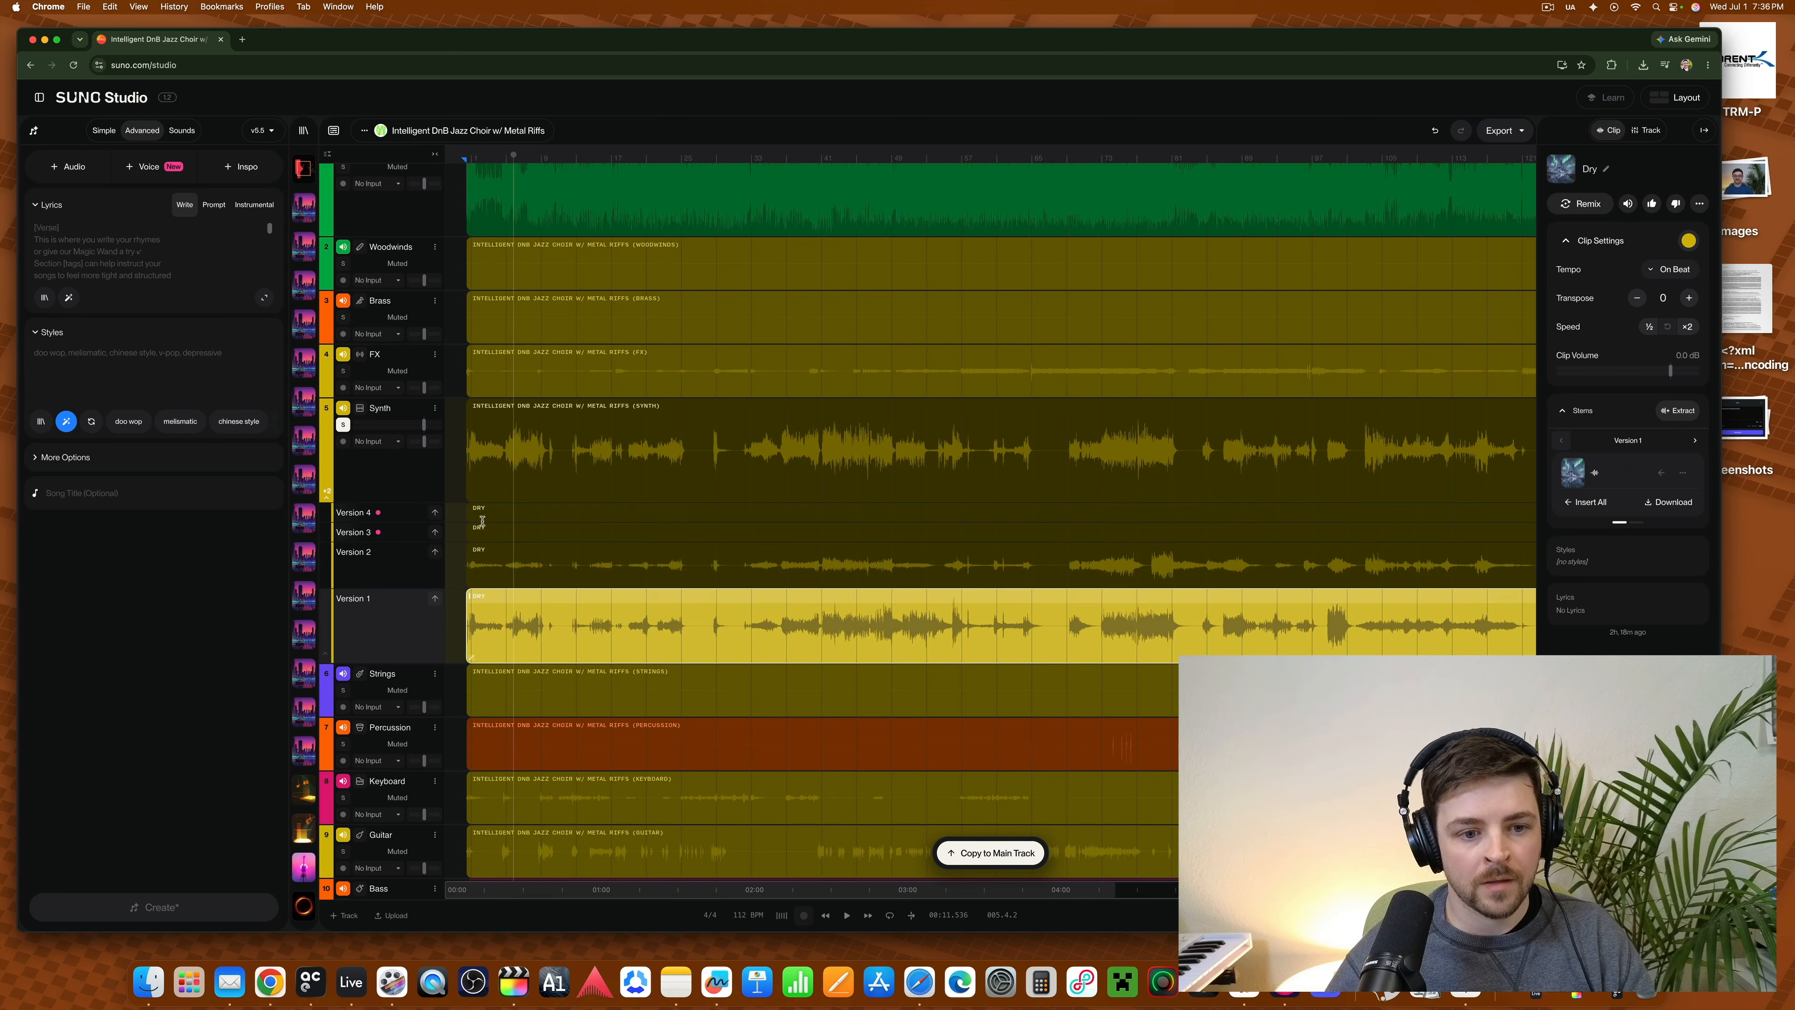
pyautogui.click(468, 152)
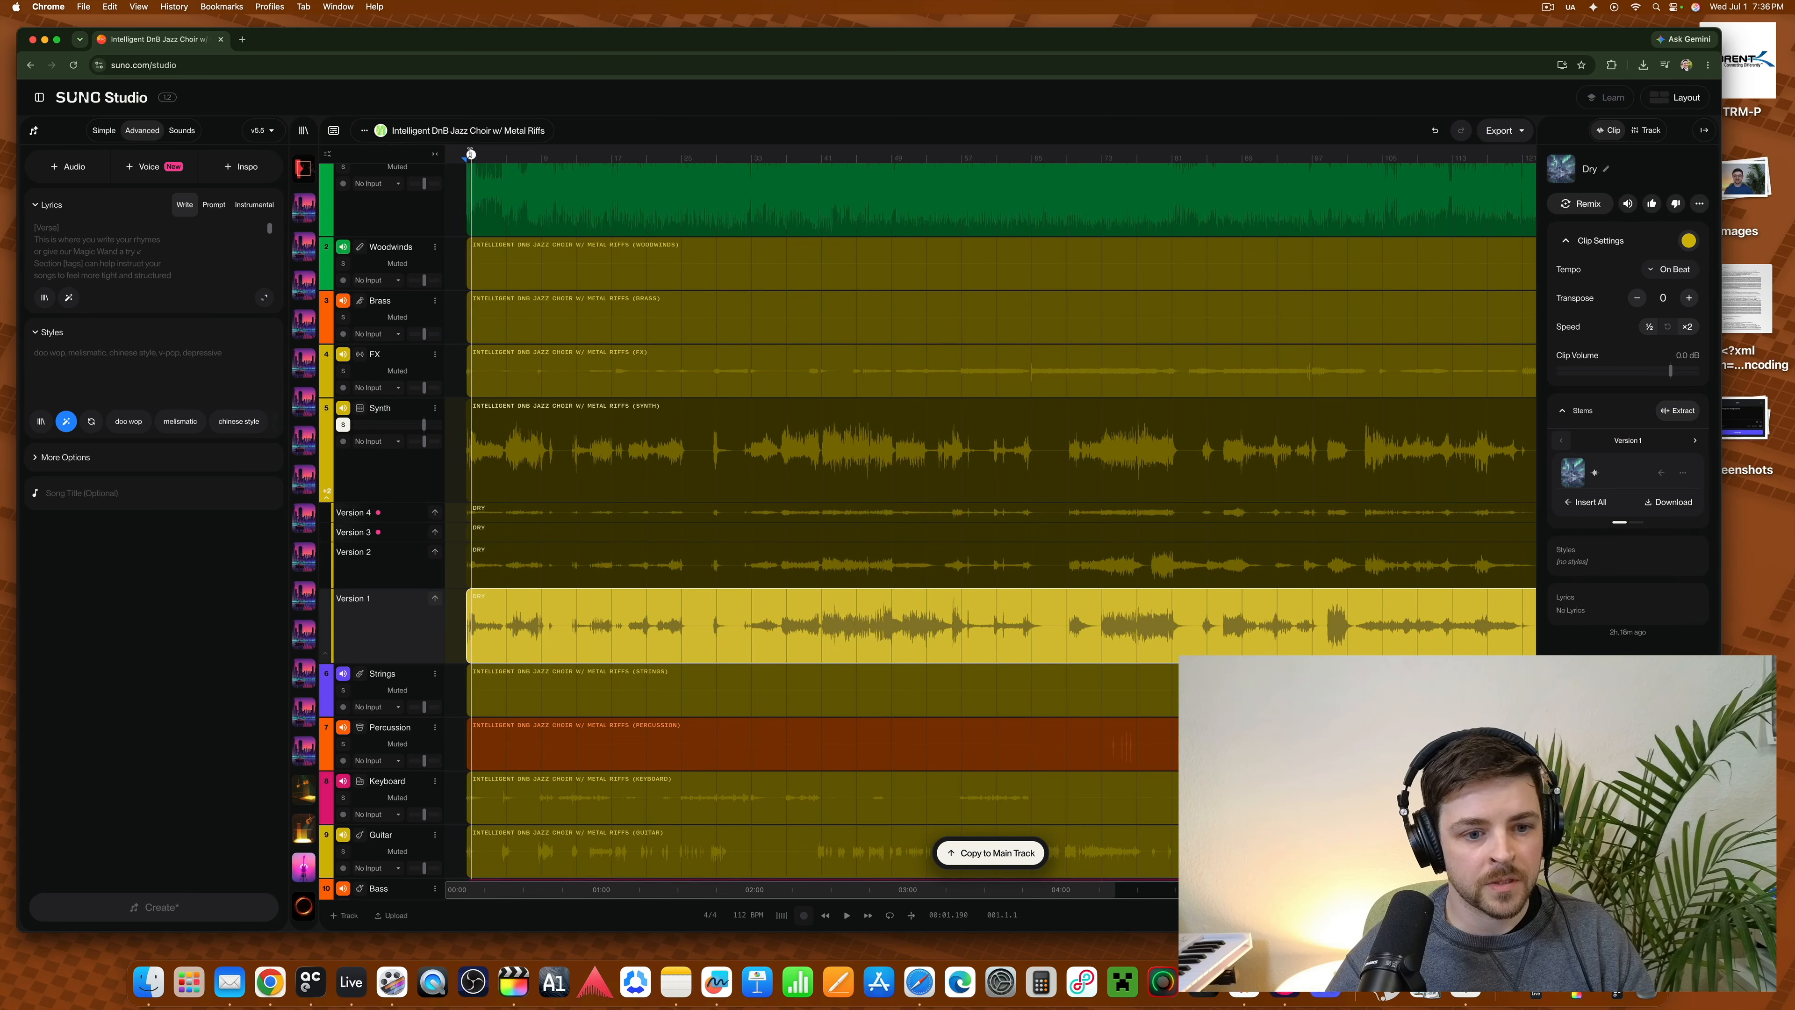
pyautogui.press('space')
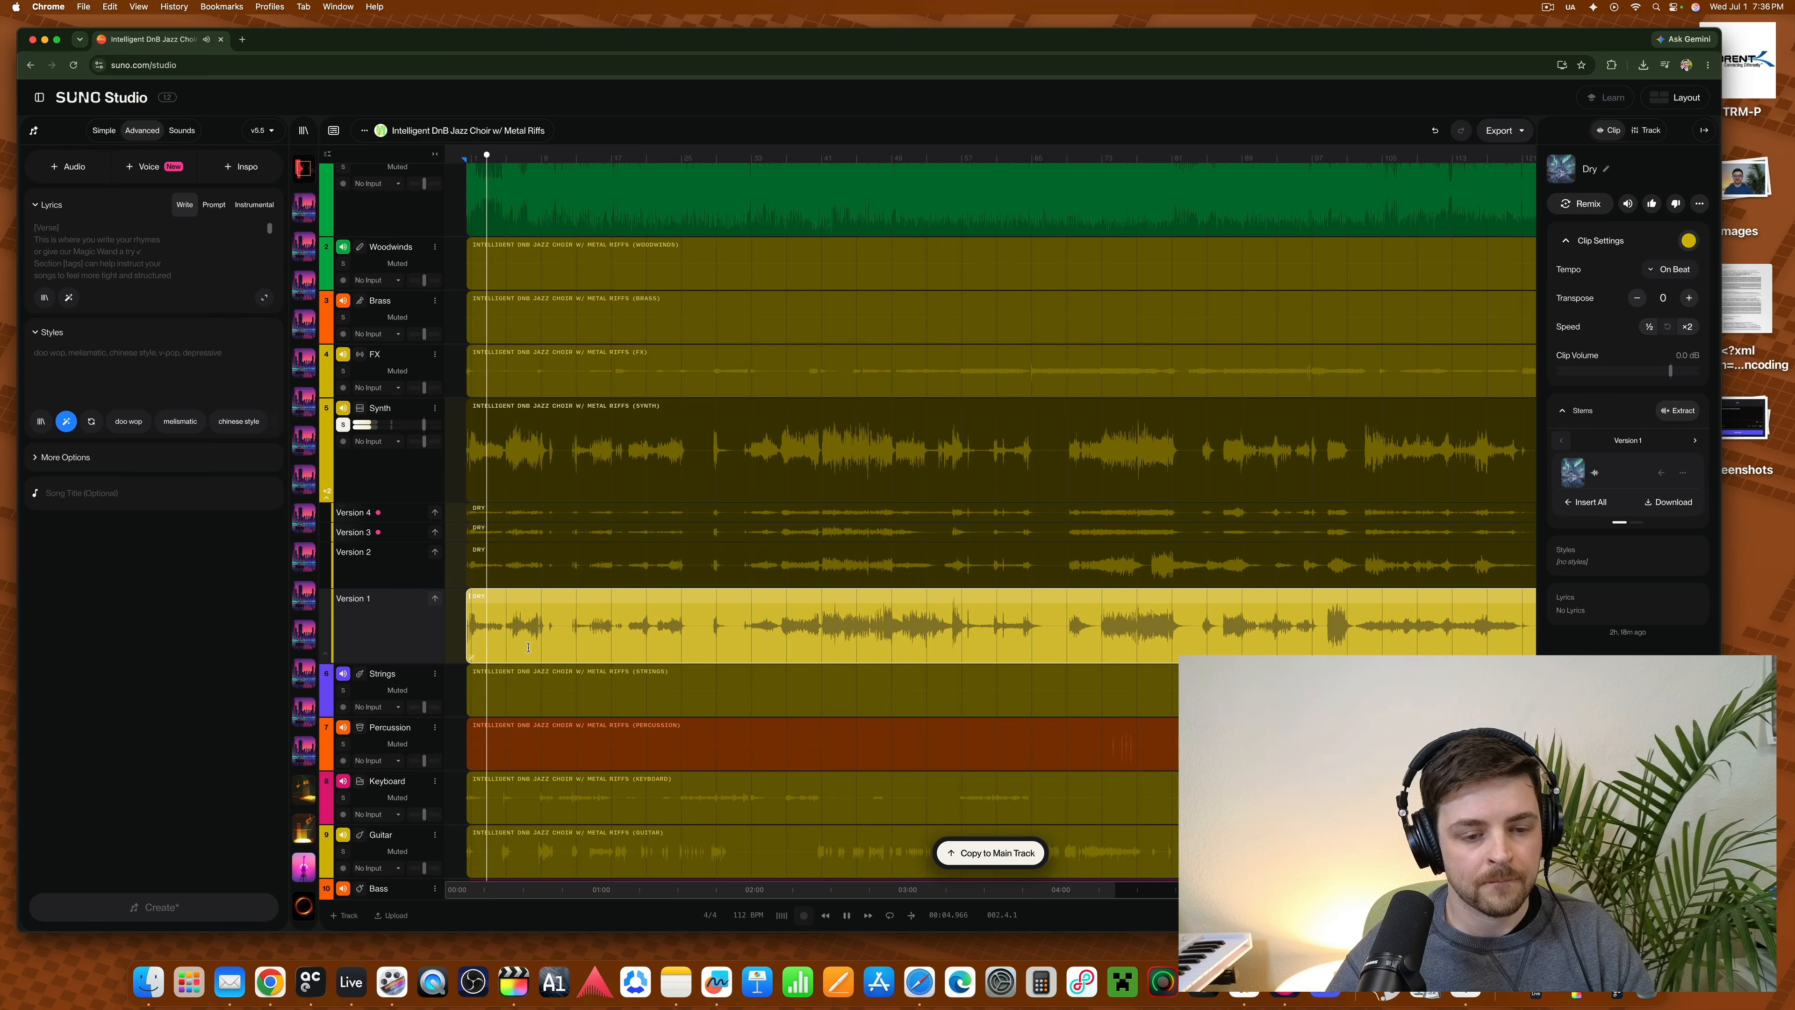
pyautogui.scroll(5, 518, 629)
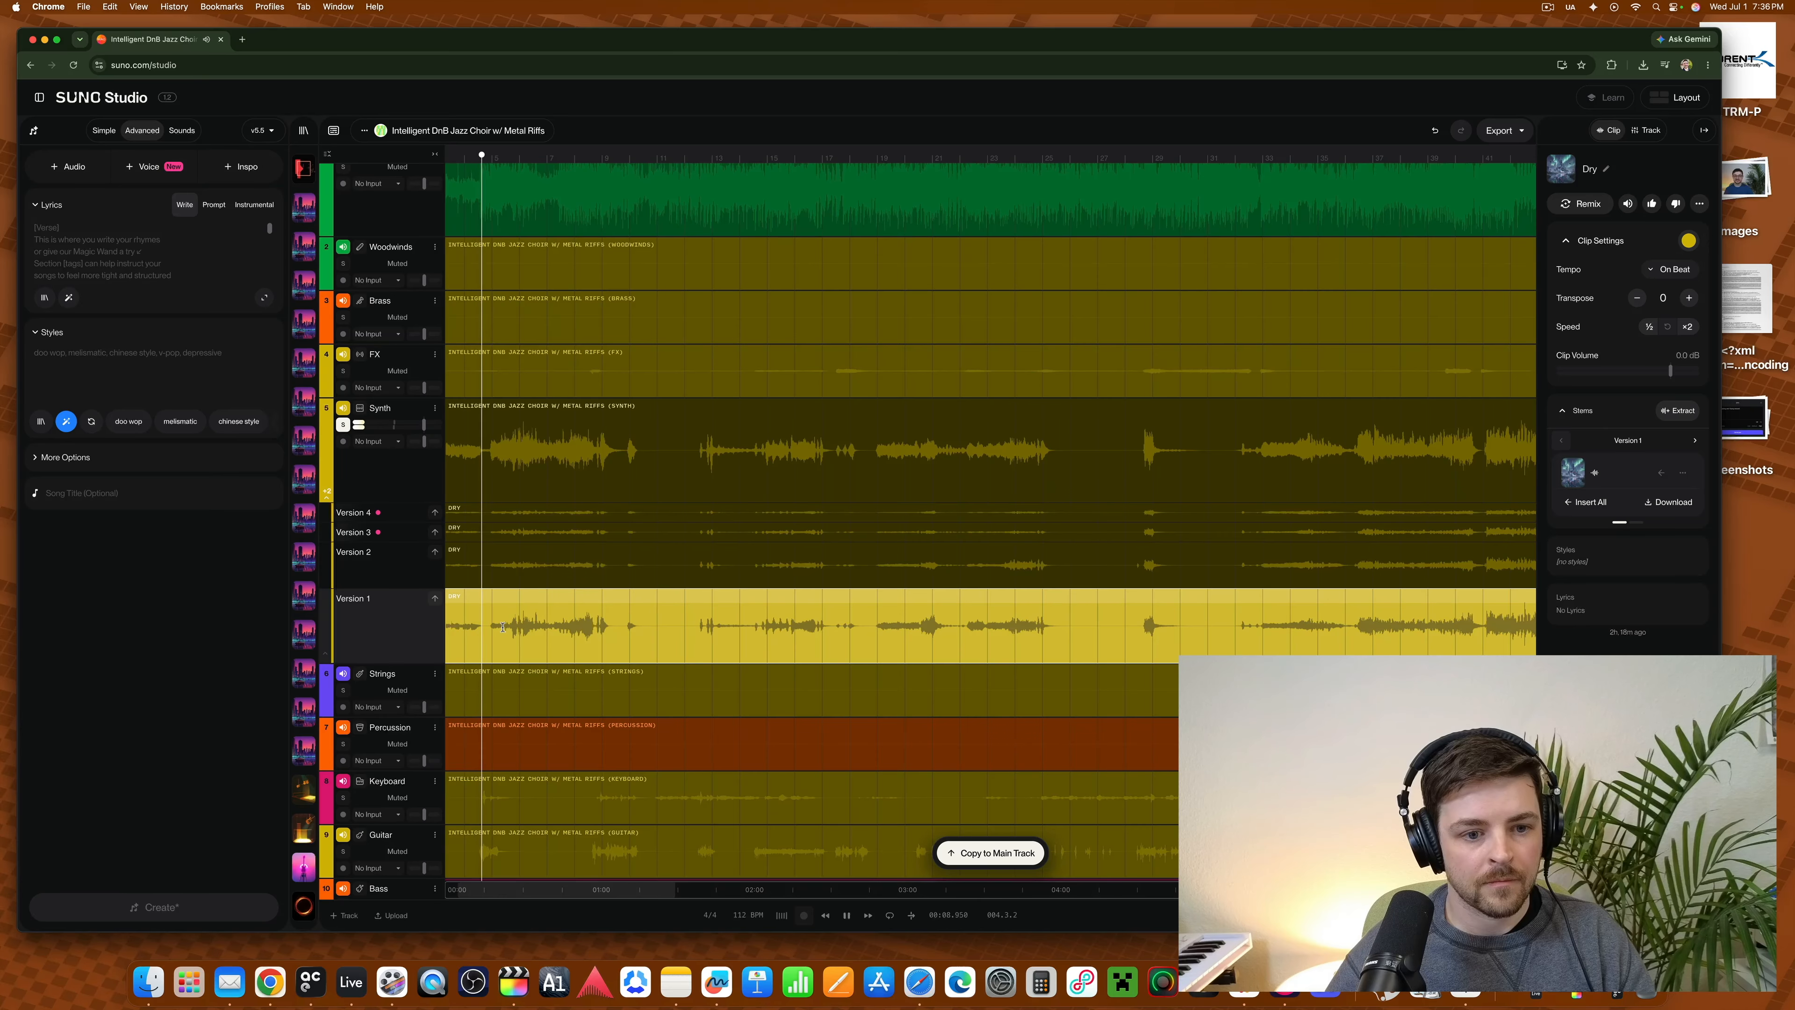
# - Stop playback and mark the silent gap near bar 5 on the main Synth clip and on its Version 1 dry take
pyautogui.press('space')
pyautogui.scroll(5, 468, 584)
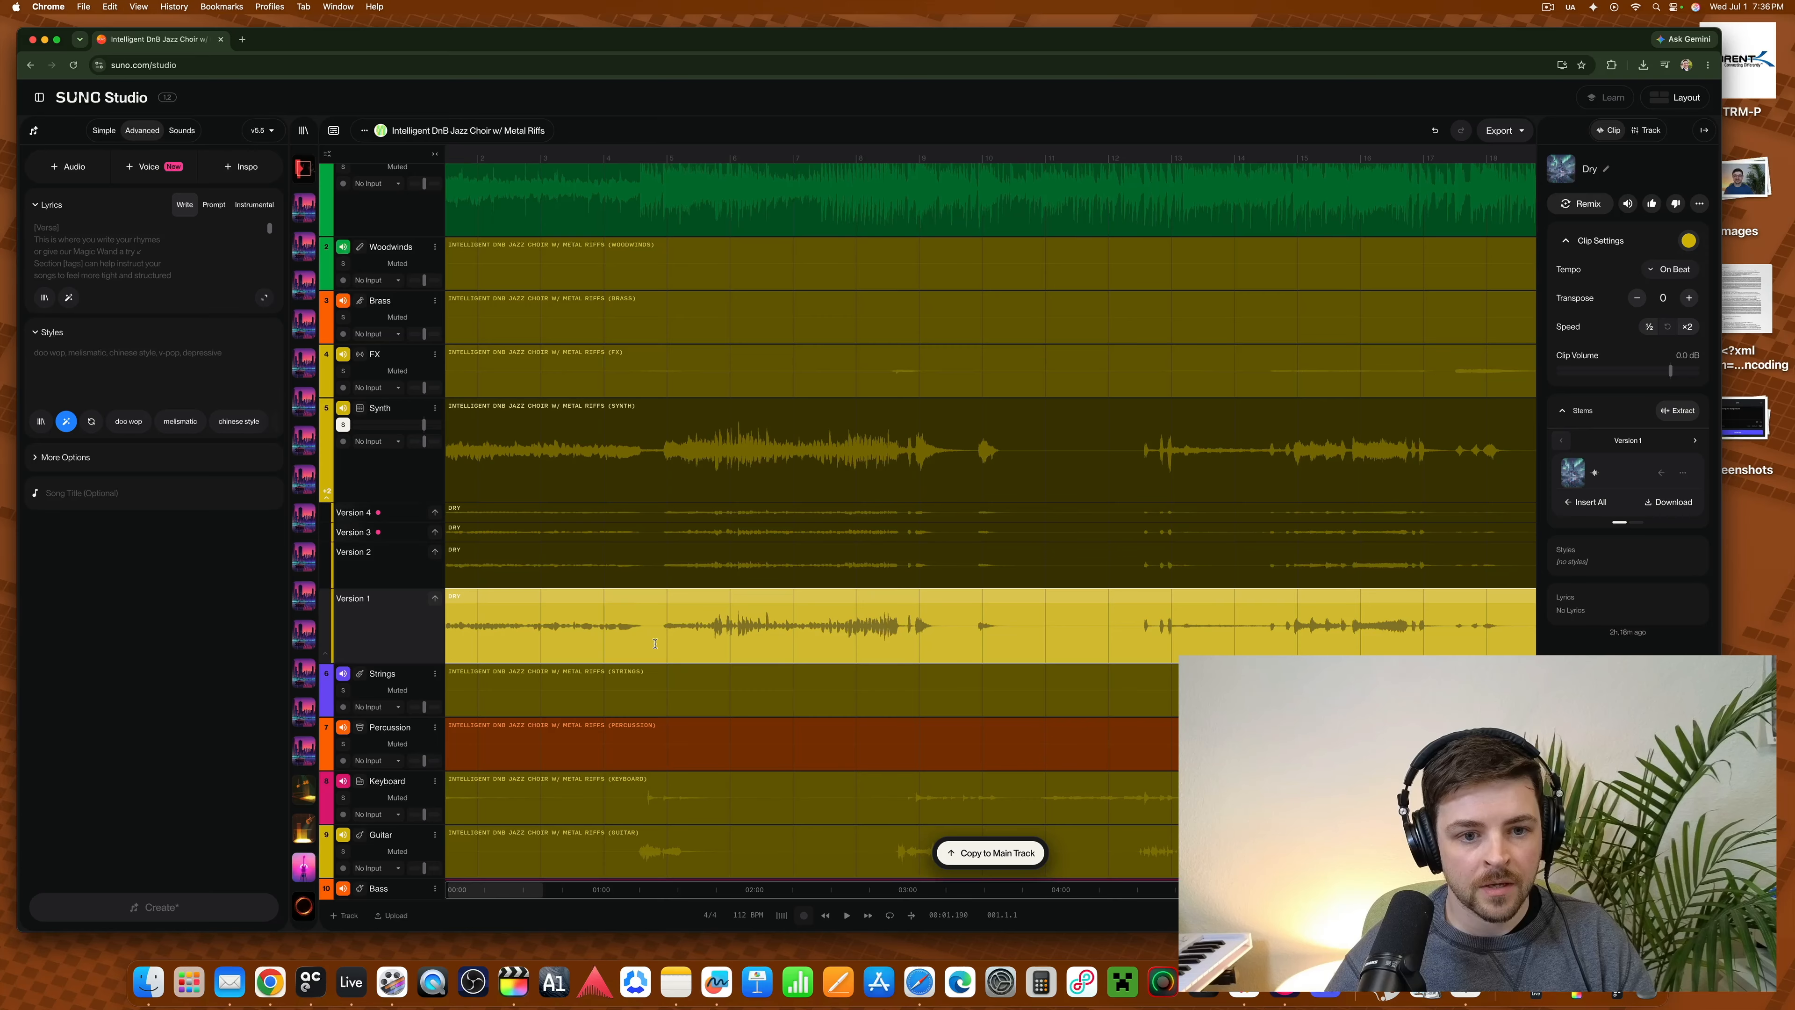
pyautogui.moveTo(642, 454); pyautogui.dragTo(667, 455)
pyautogui.moveTo(644, 624); pyautogui.dragTo(668, 625)
pyautogui.click(669, 626)
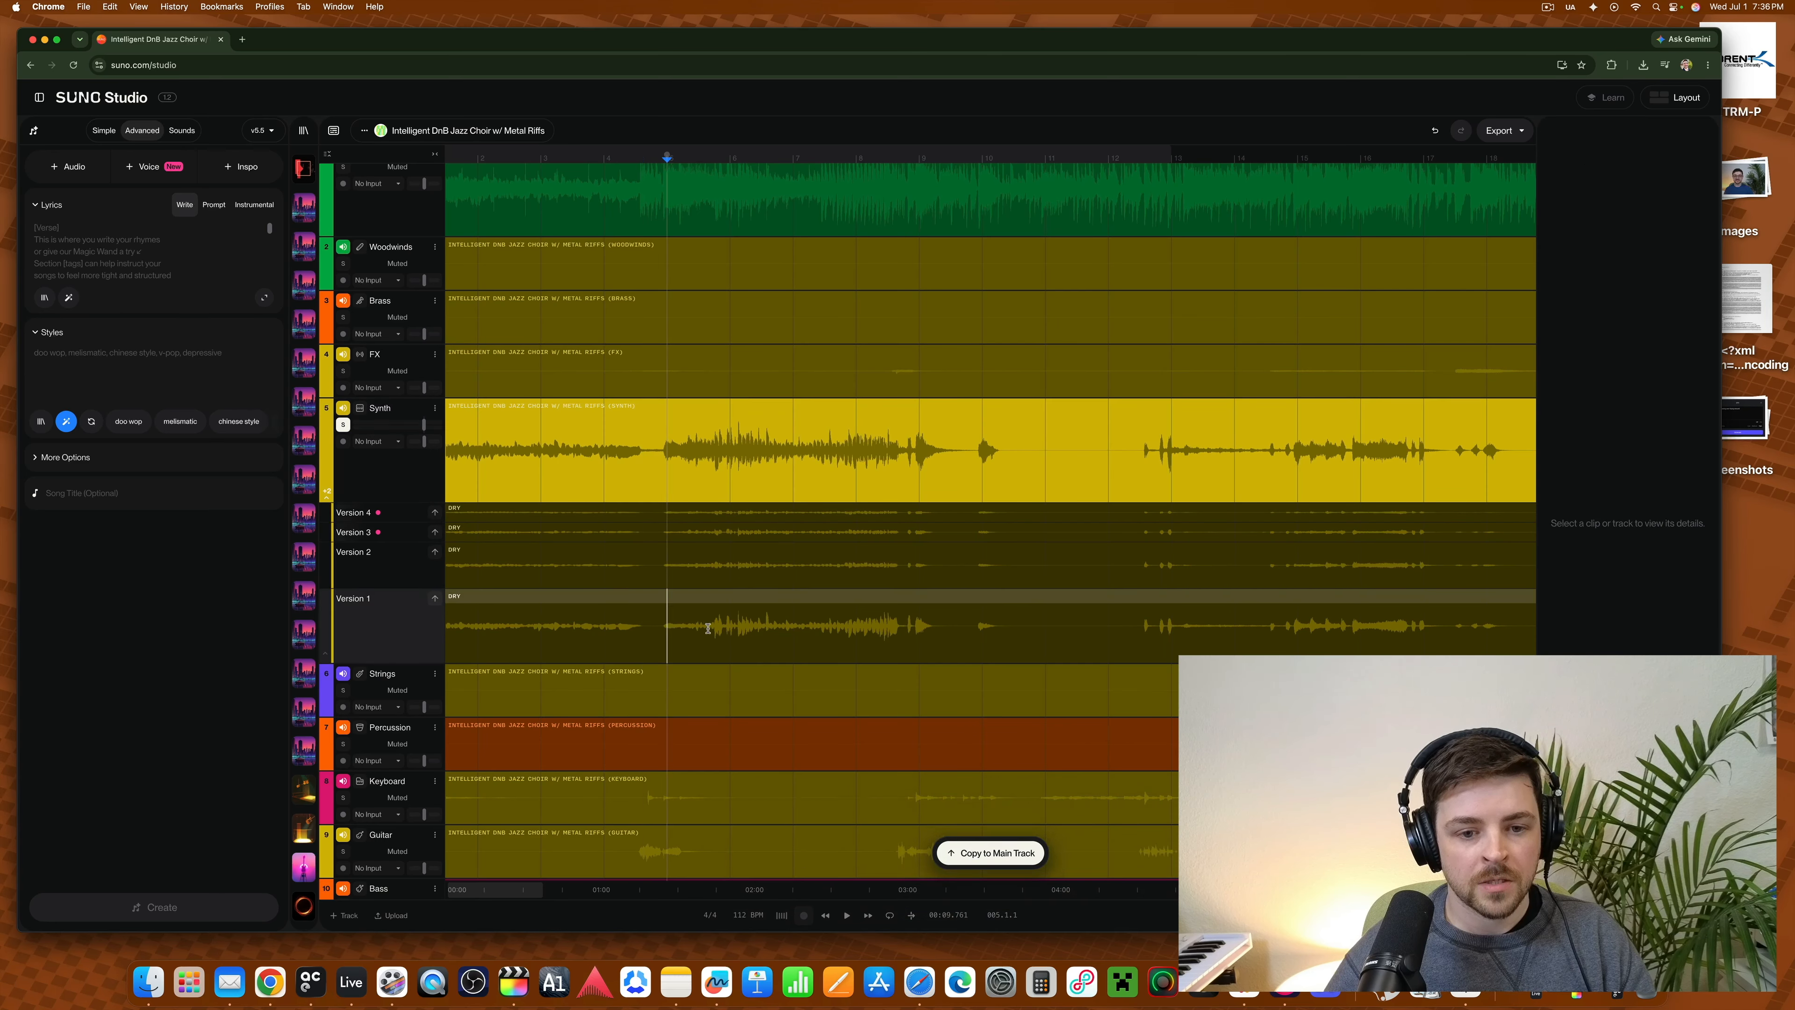
# - Audition the Synth track's Version 1 dry take from about 10.7 seconds, just after the silent gap
pyautogui.click(714, 607)
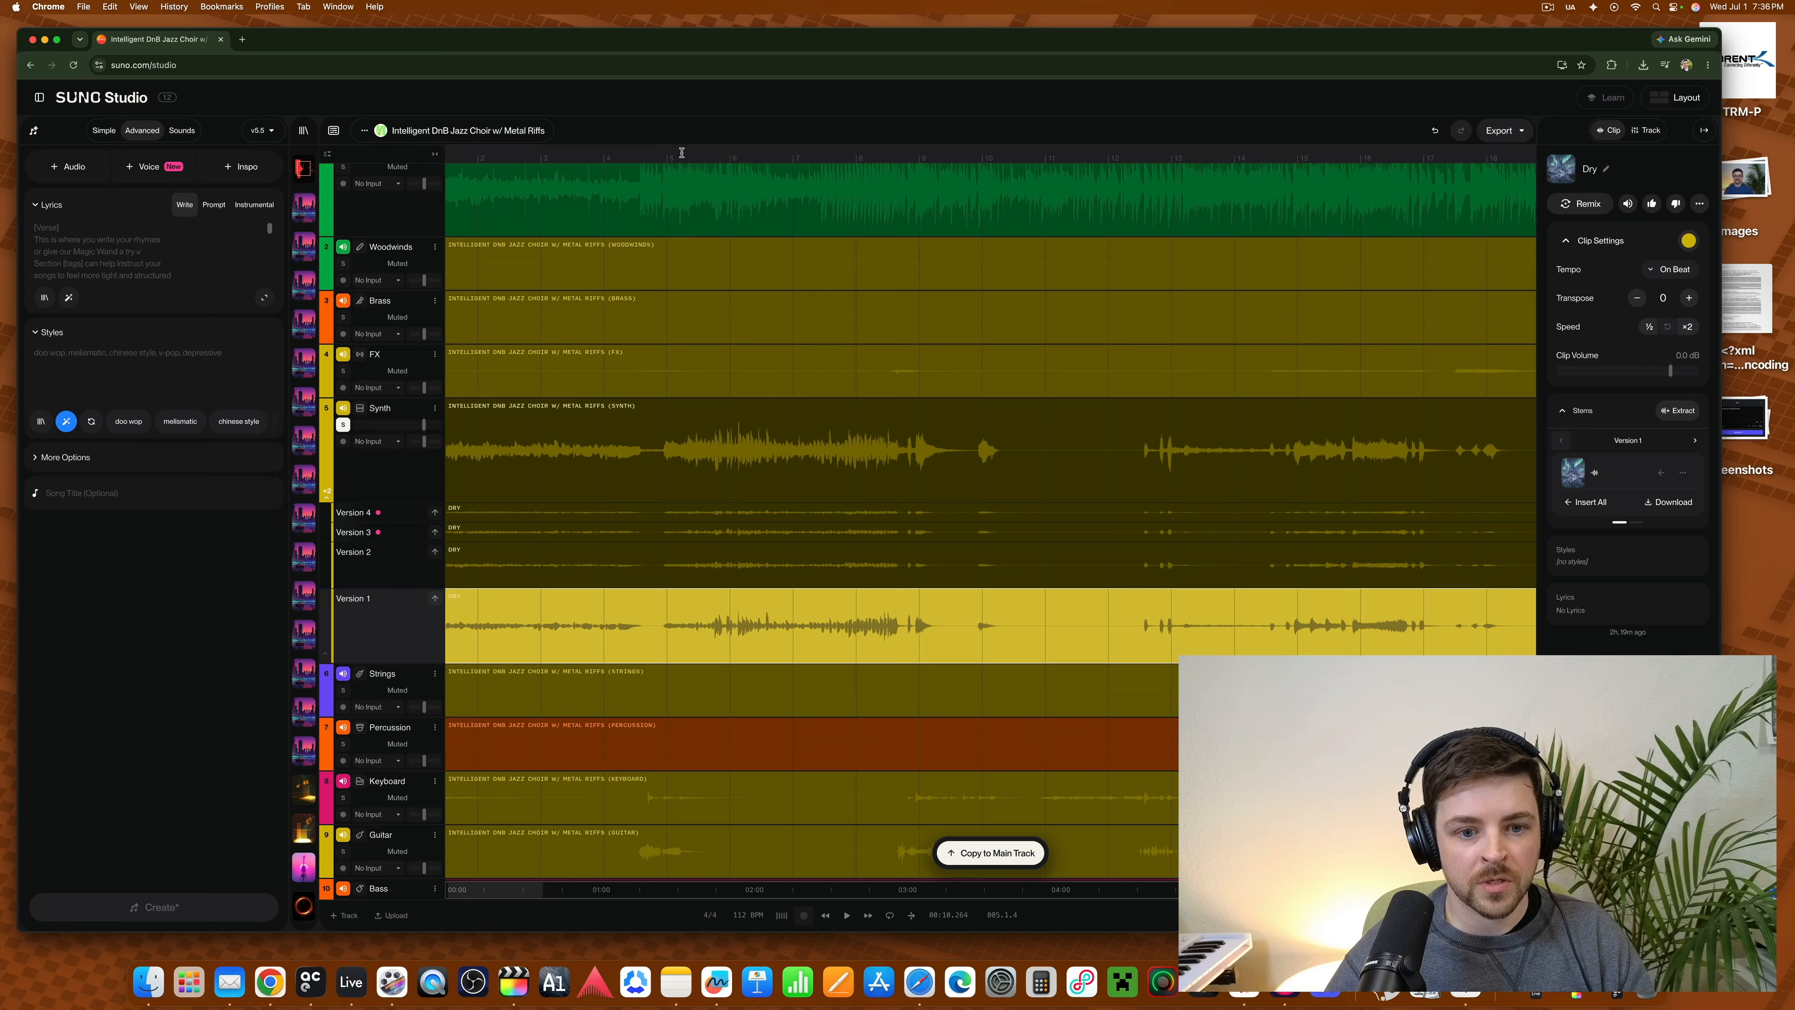
pyautogui.press('space')
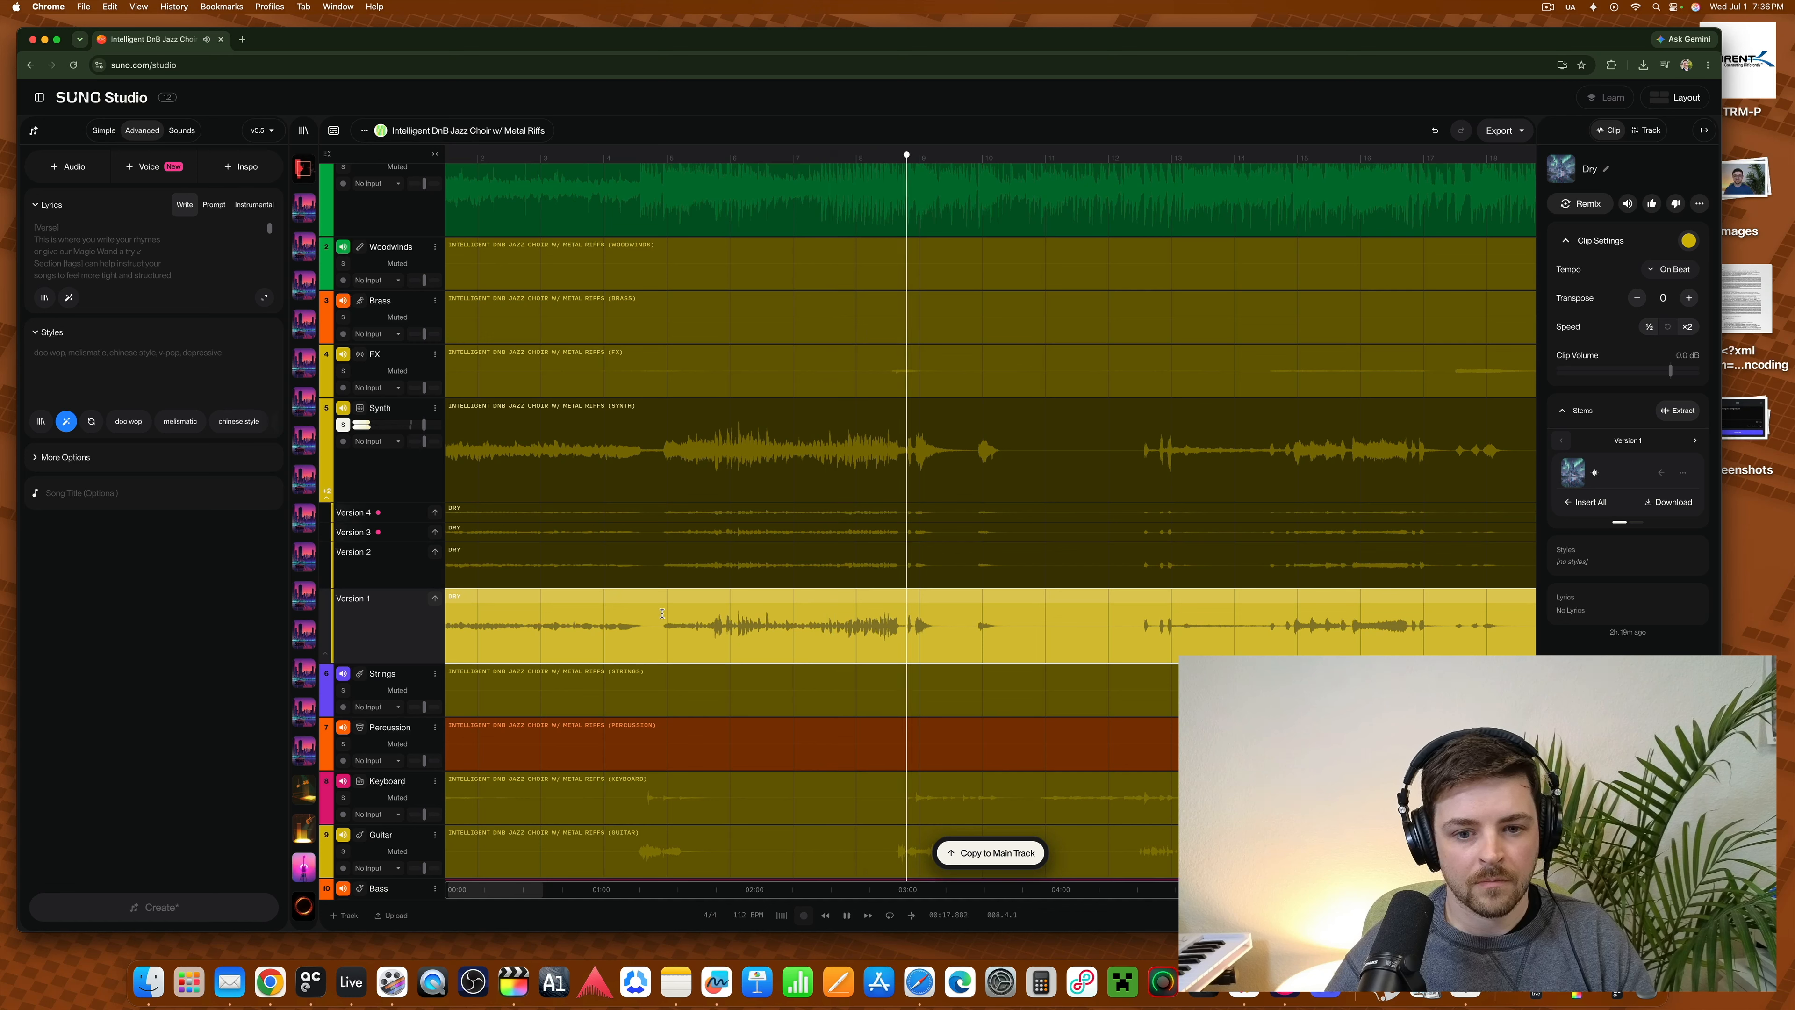
pyautogui.press('space')
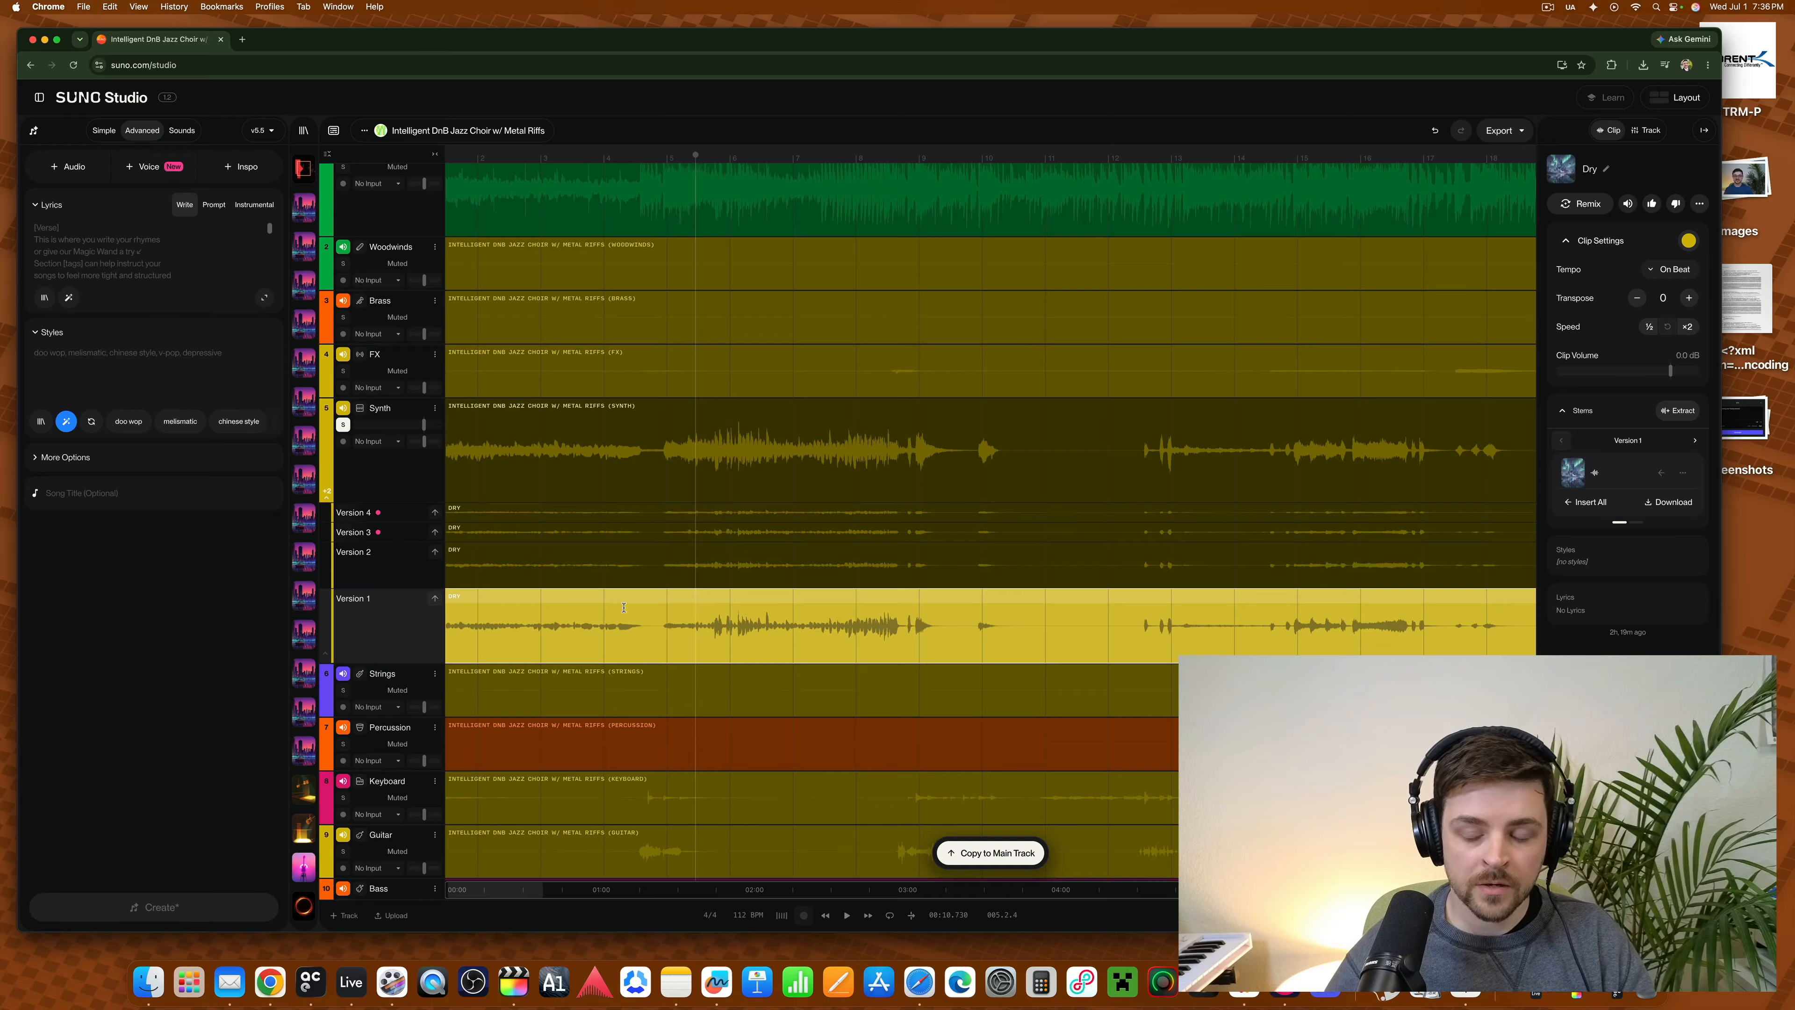
# - Select the whole Version 1 dry clip and bring up stem and MIDI extraction for it
pyautogui.click(616, 616)
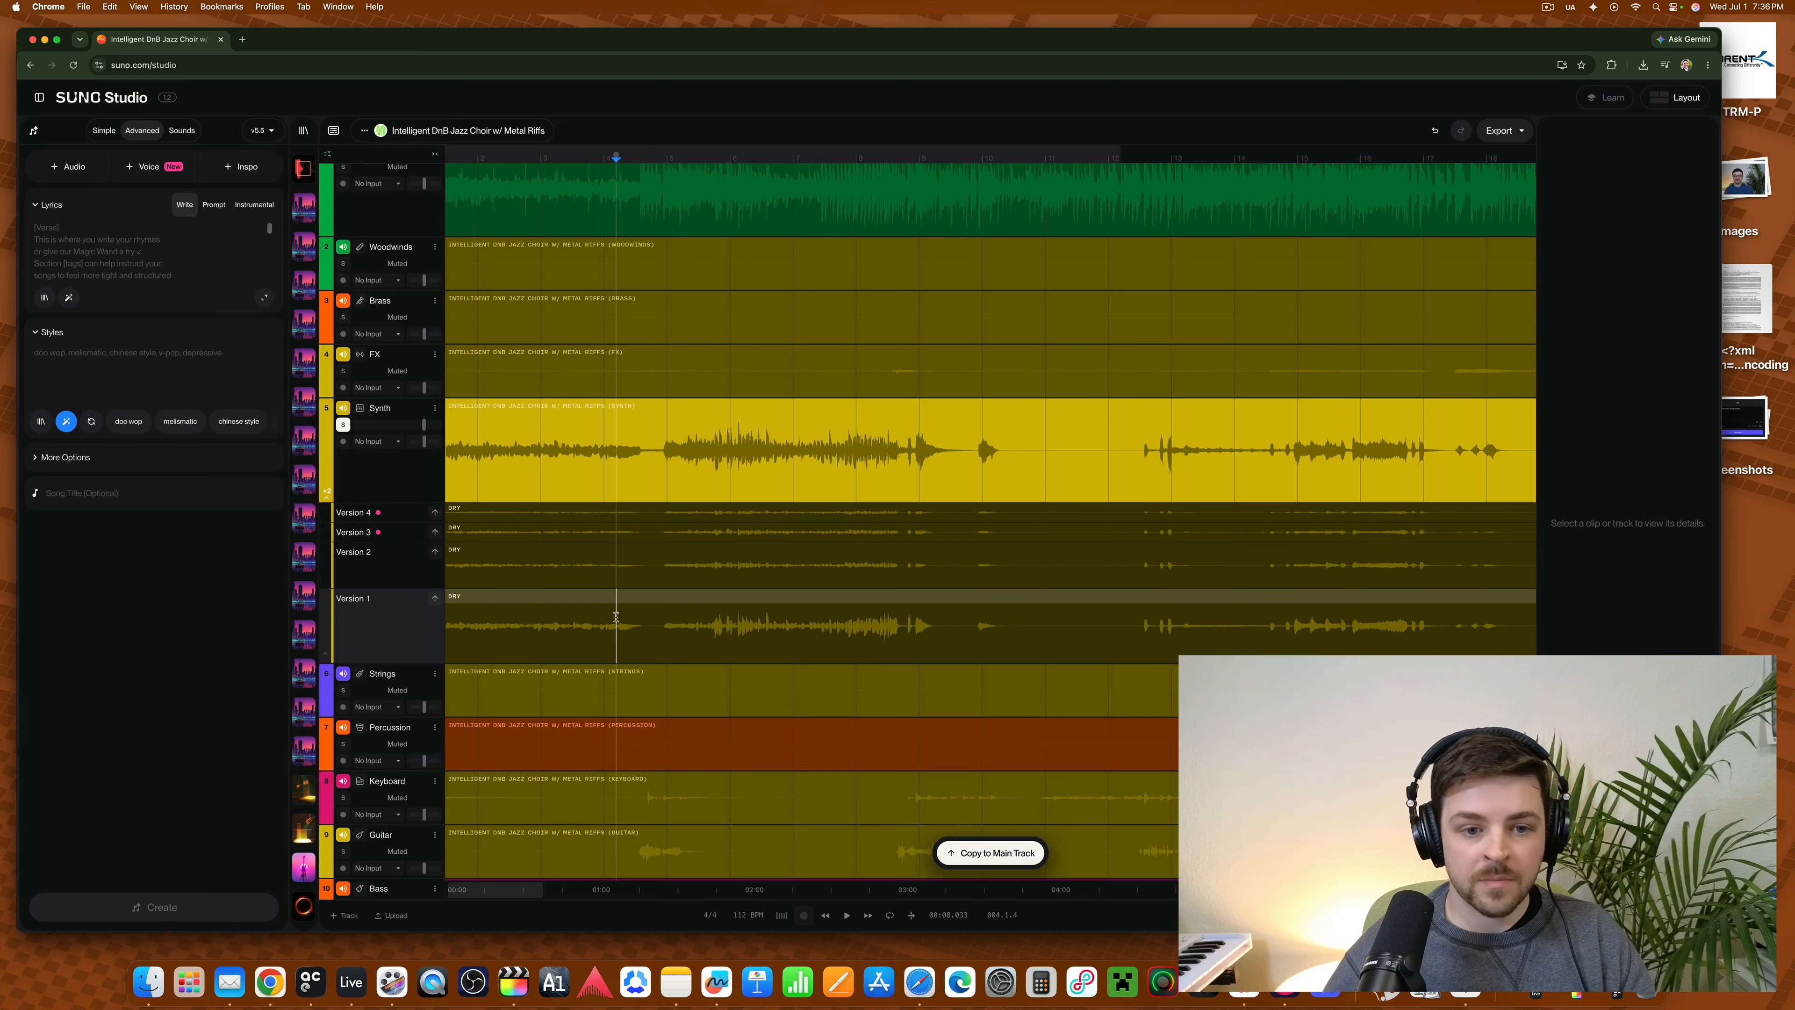
pyautogui.click(656, 597)
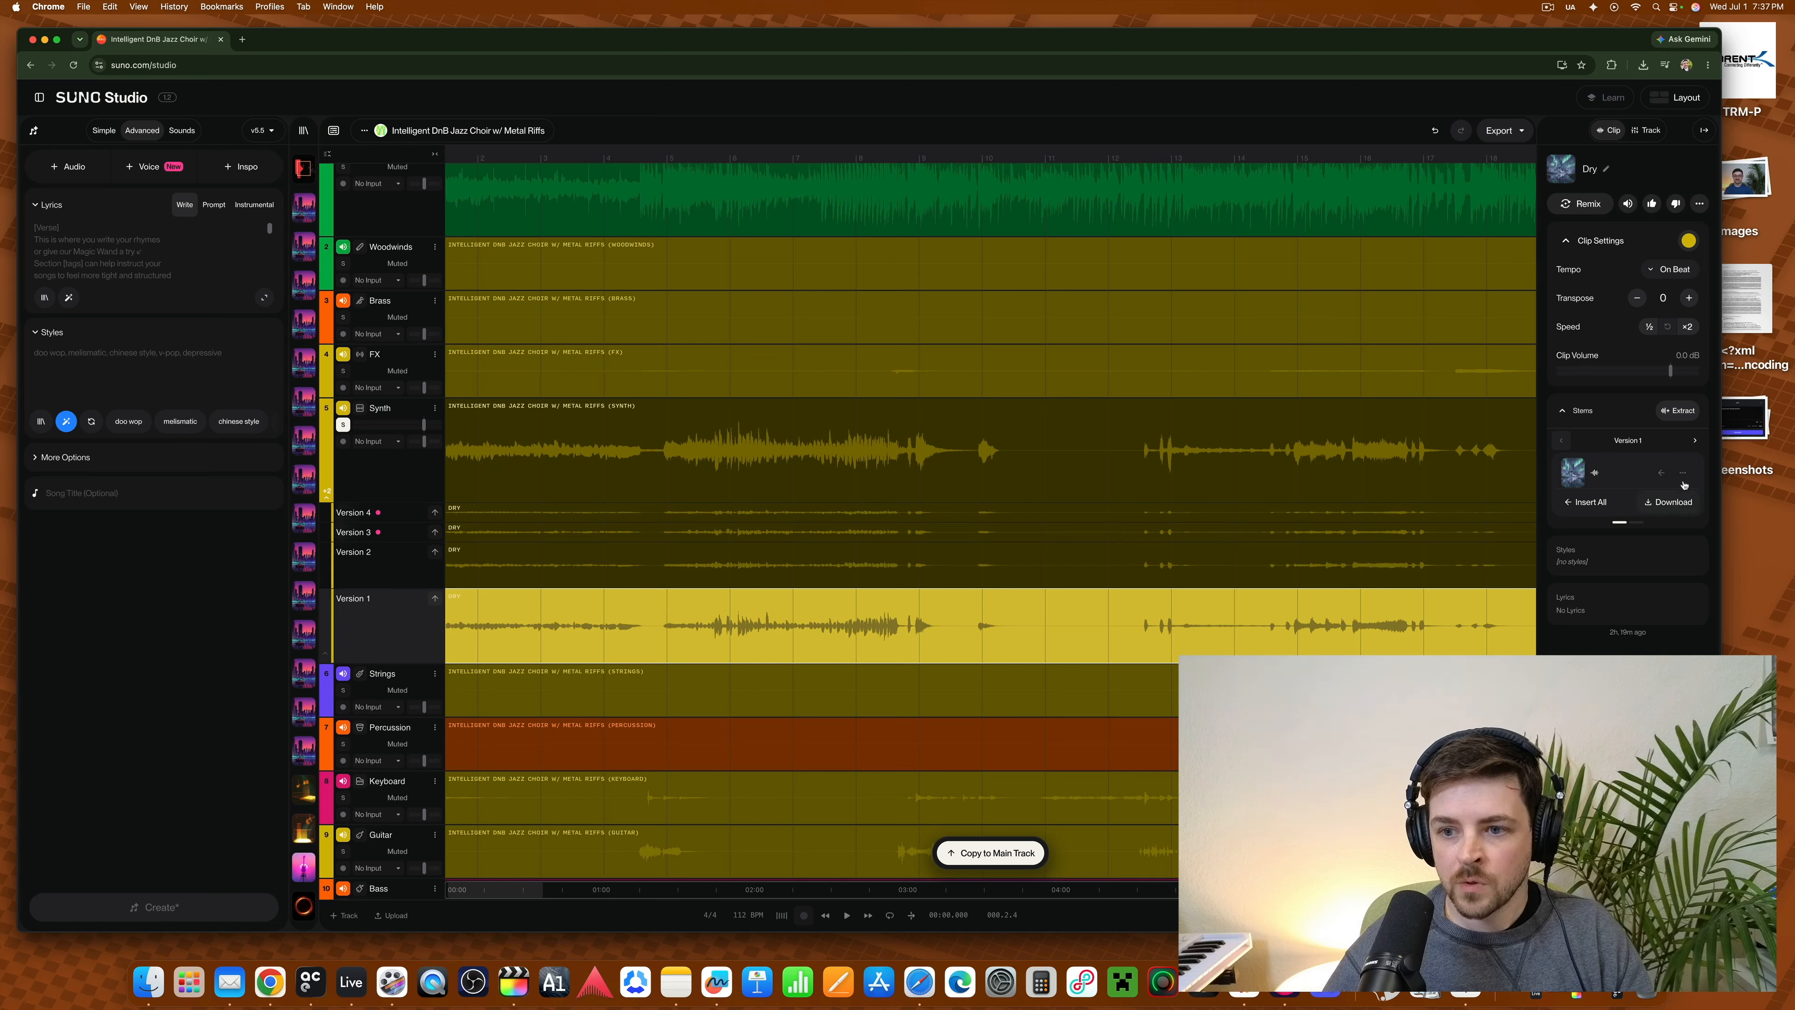
pyautogui.click(1684, 473)
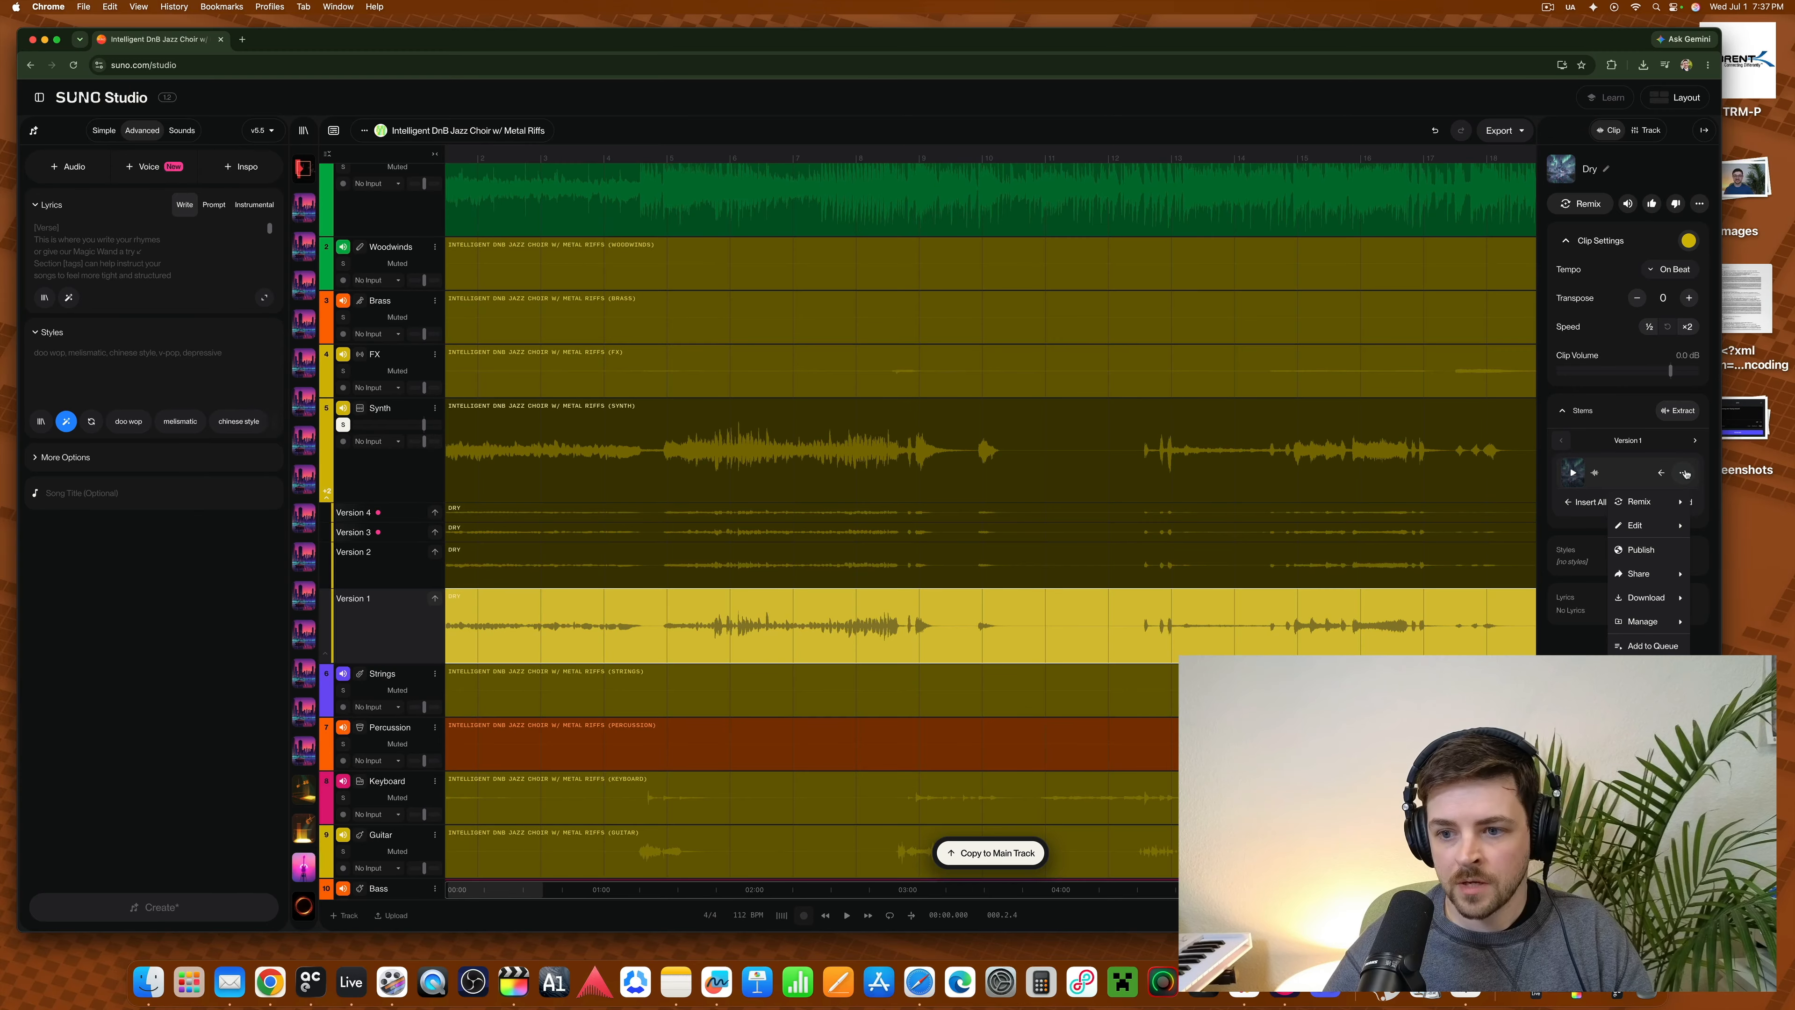
pyautogui.moveTo(1668, 594)
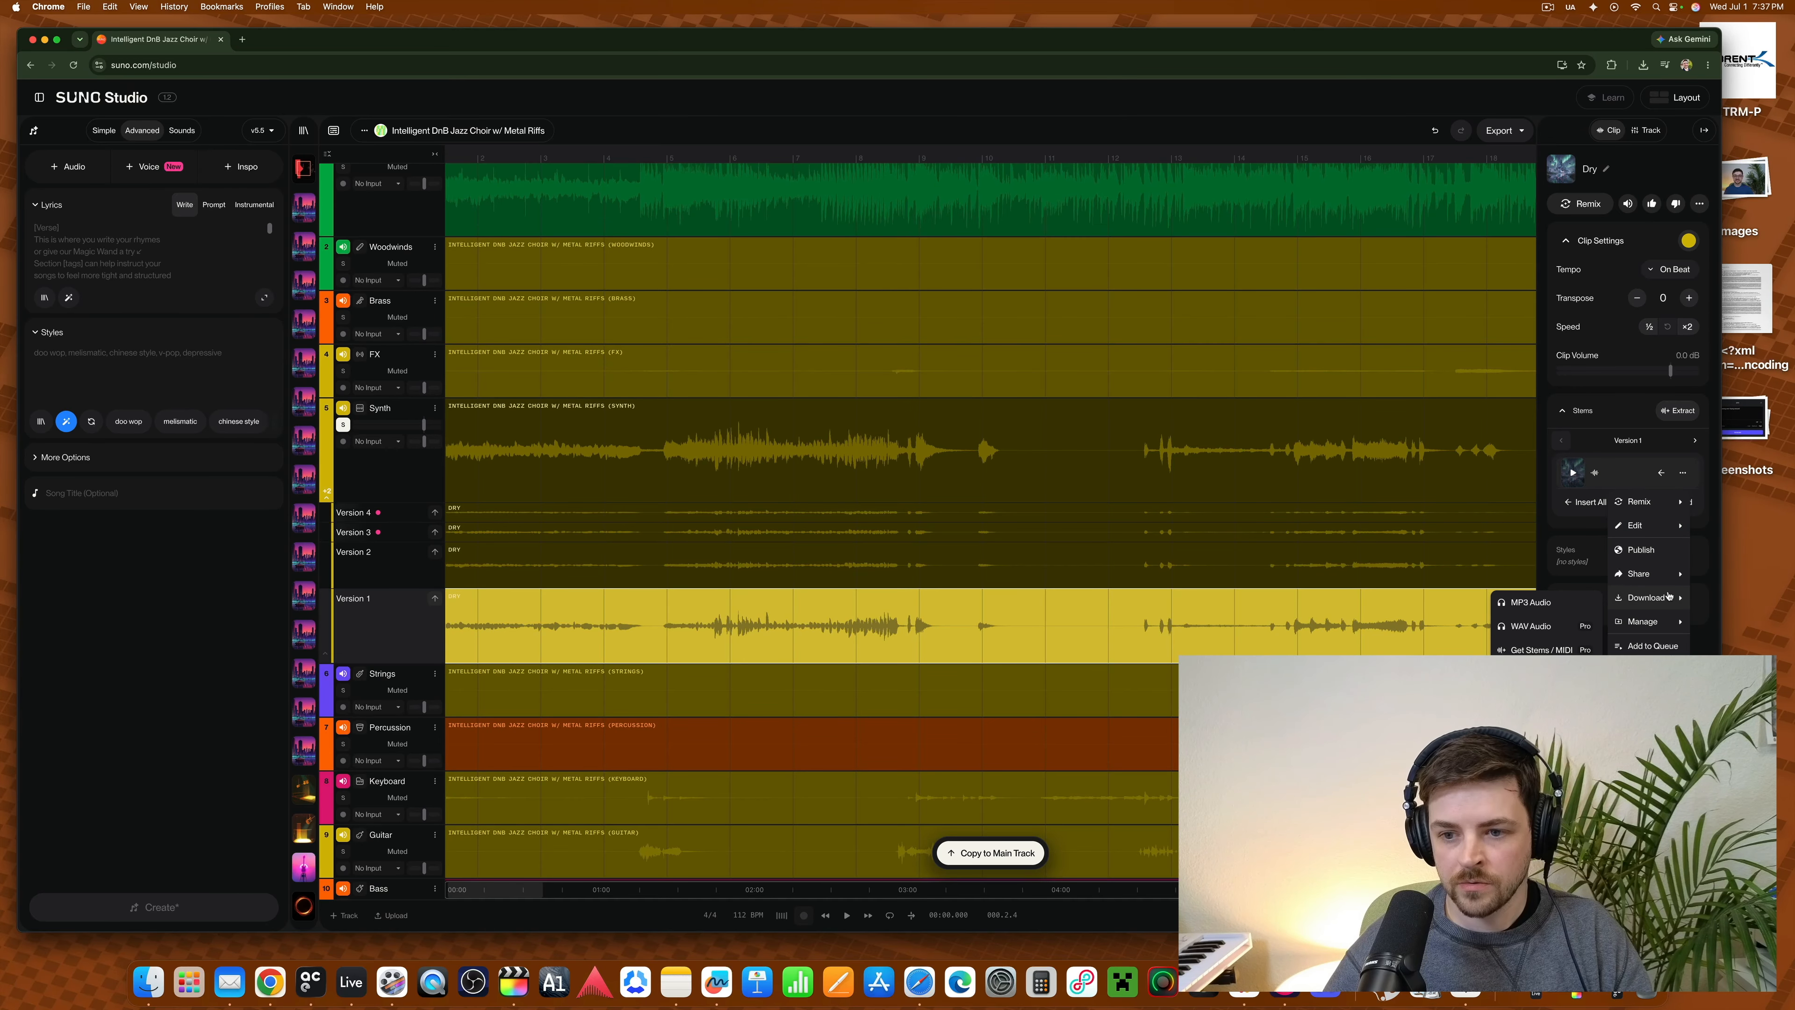
pyautogui.click(1540, 649)
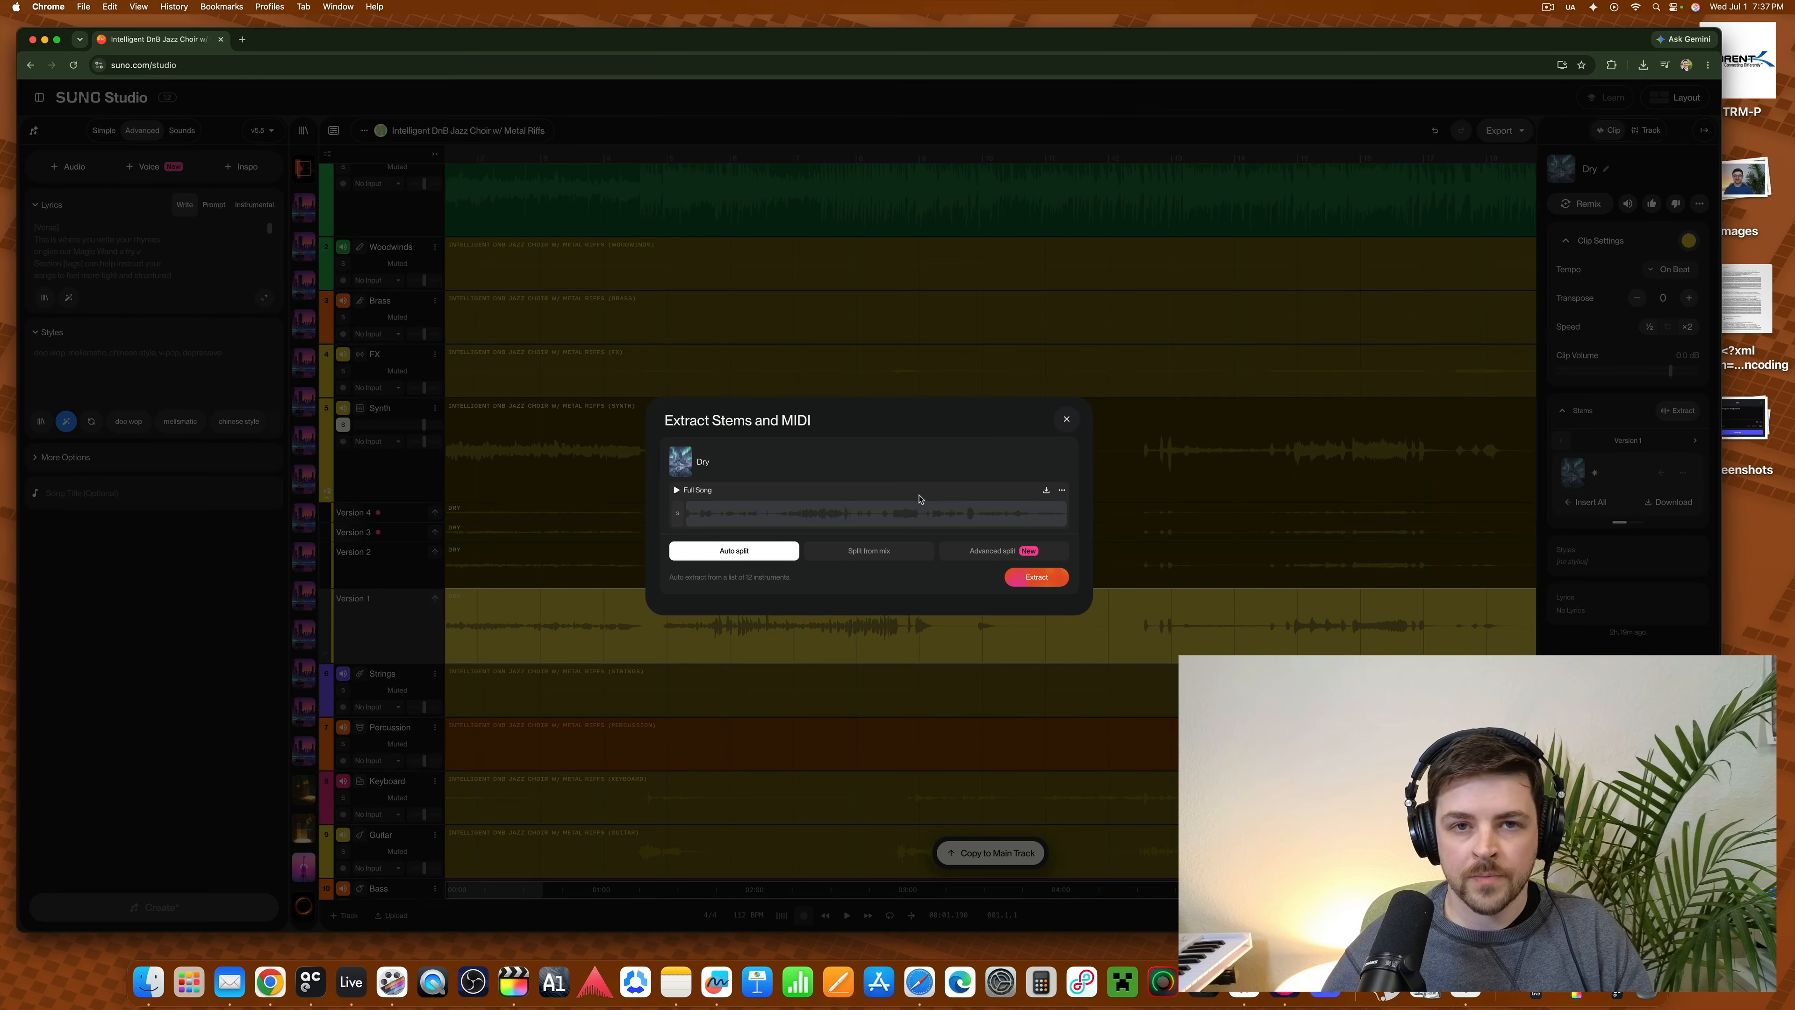
# - Extract the dry clip with Split from mix into Trumpet and Everything but Trumpet
pyautogui.click(878, 555)
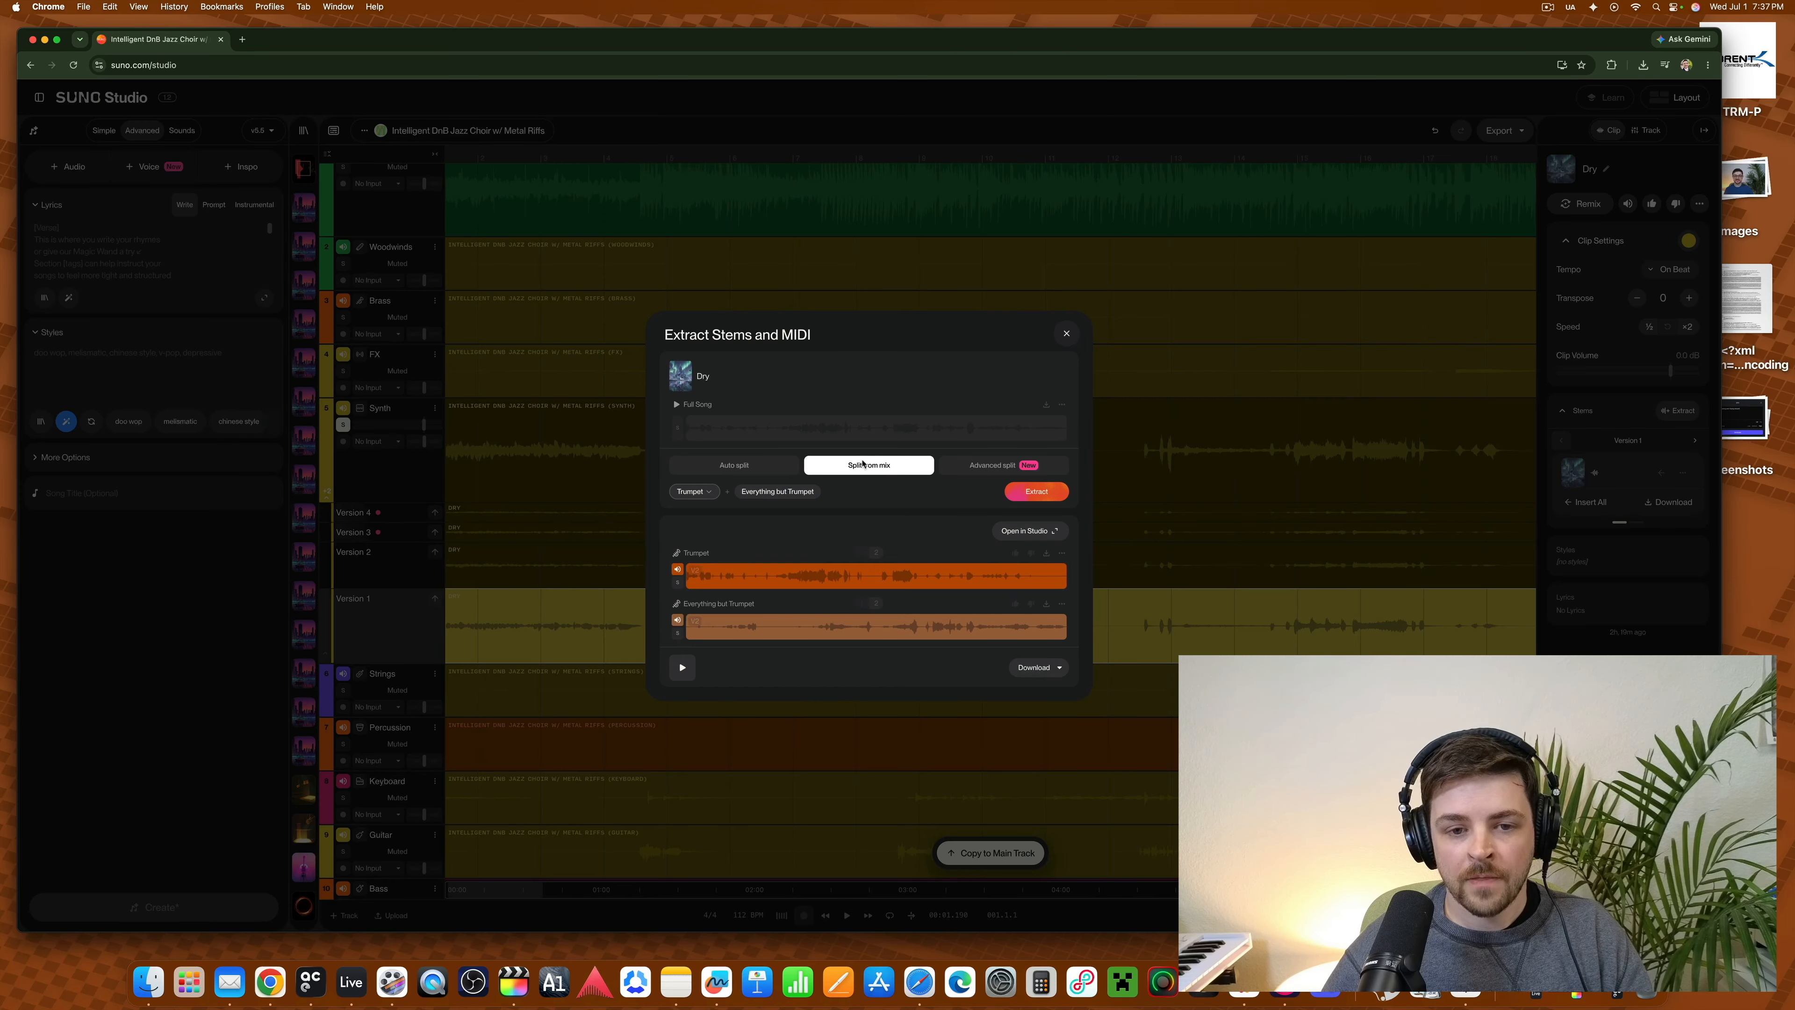
pyautogui.click(693, 491)
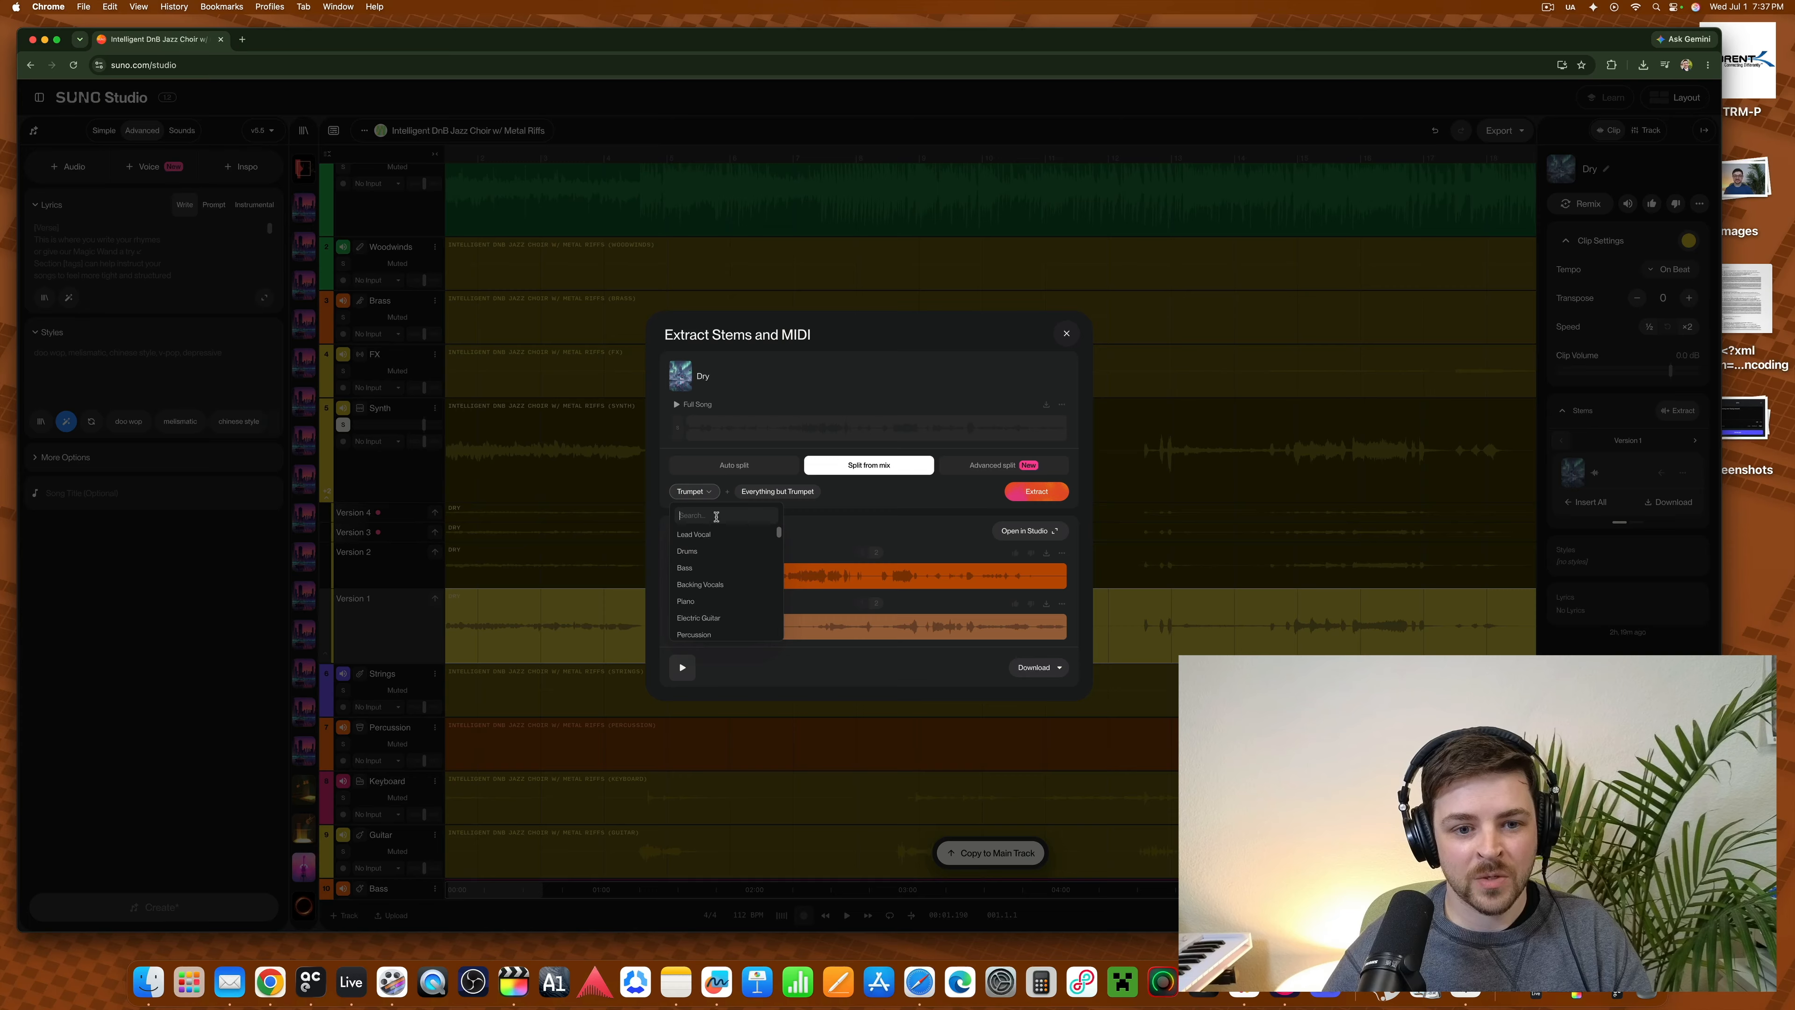
pyautogui.scroll(-10, 734, 565)
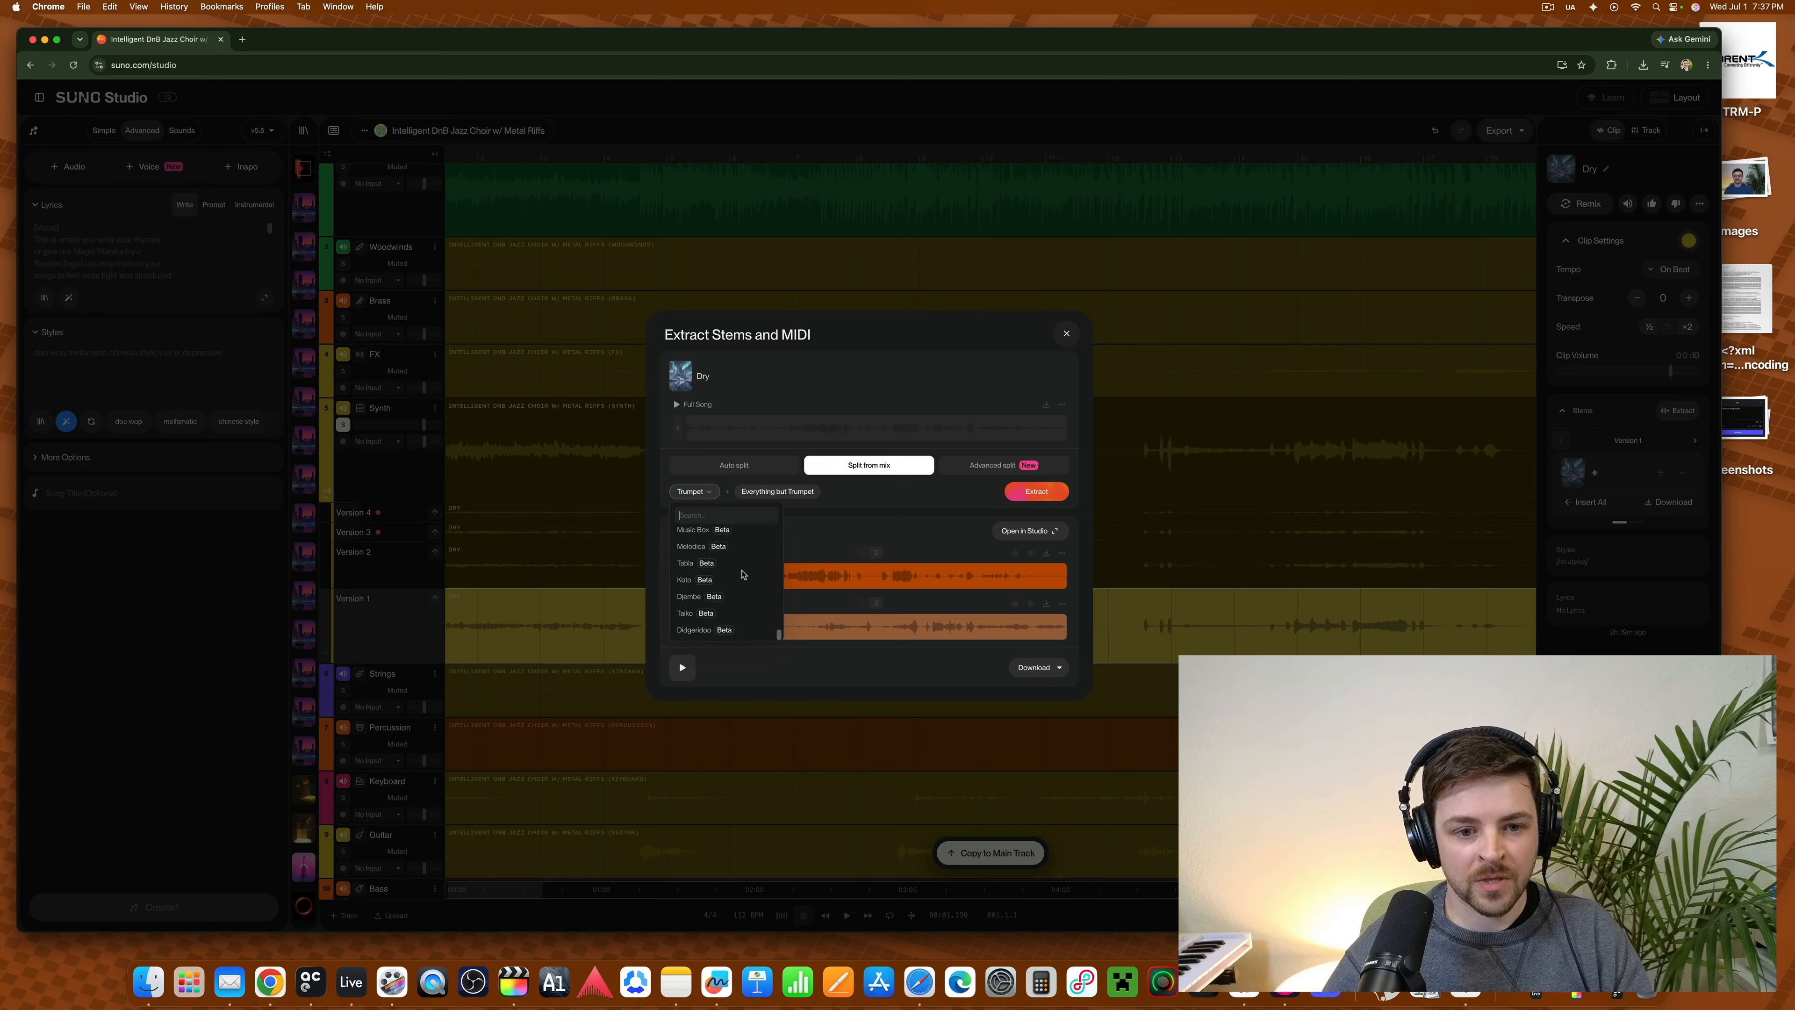
pyautogui.scroll(10, 742, 572)
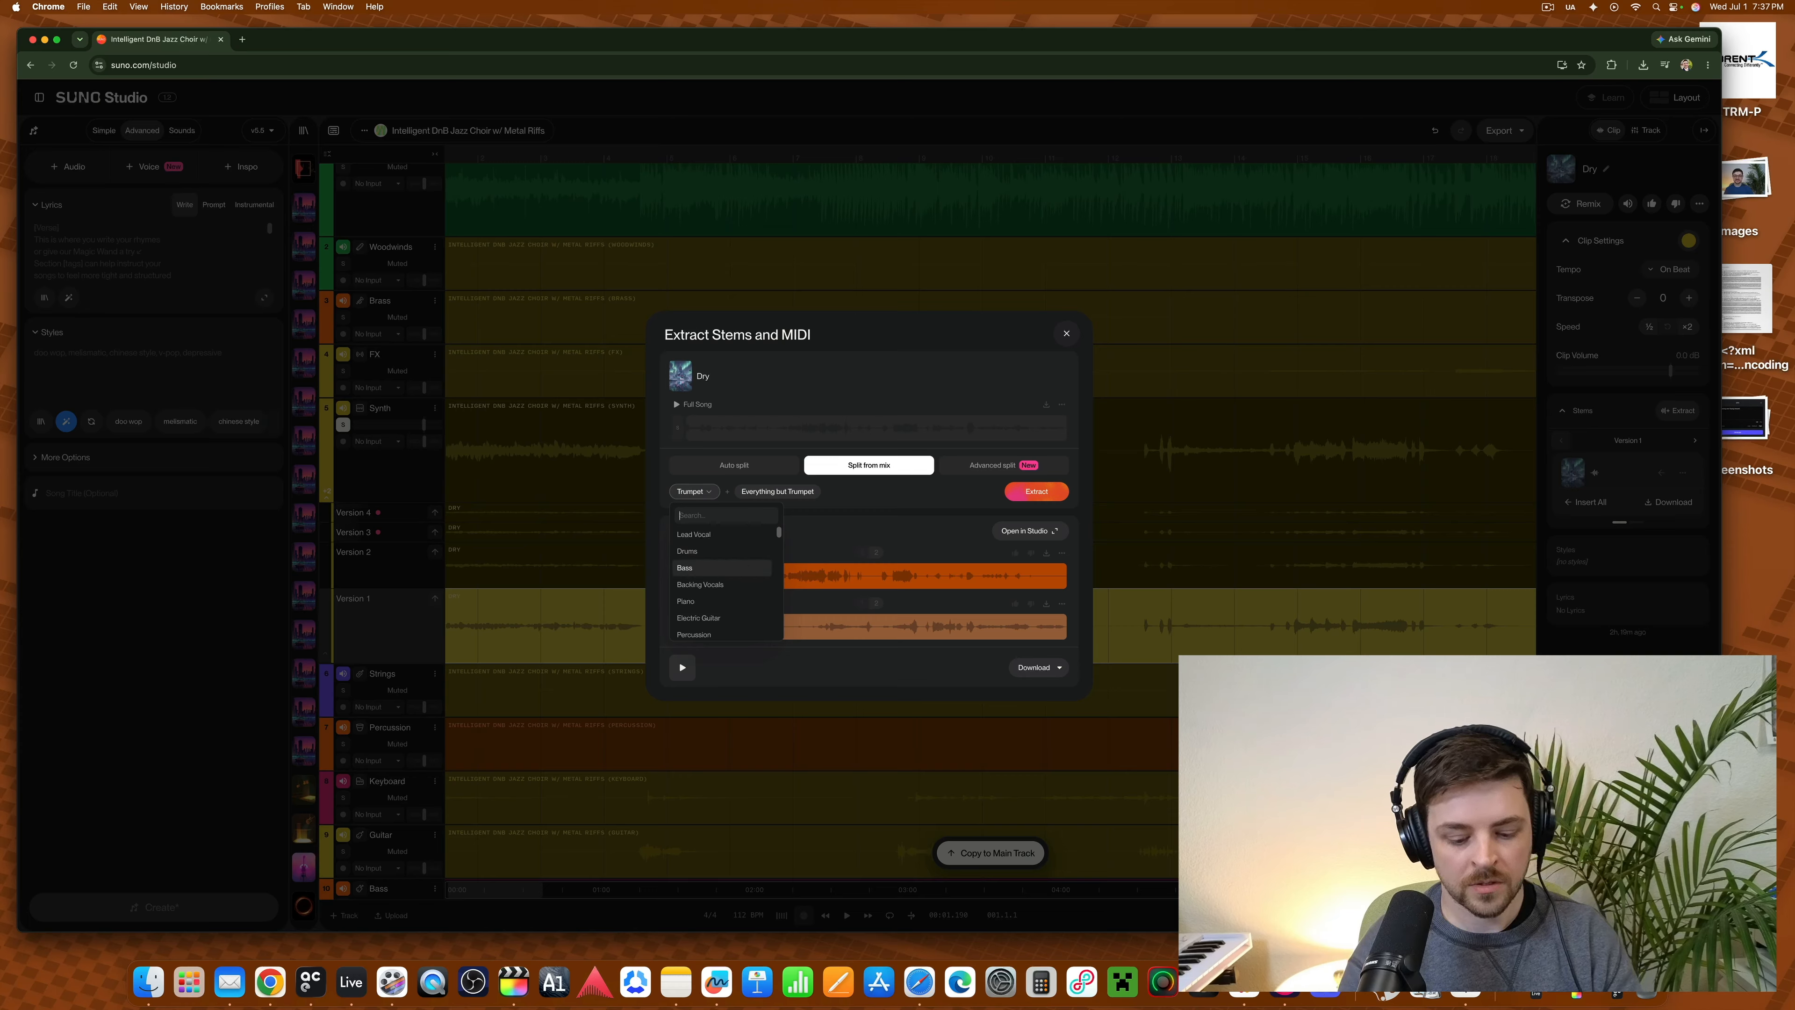
pyautogui.write('trump')
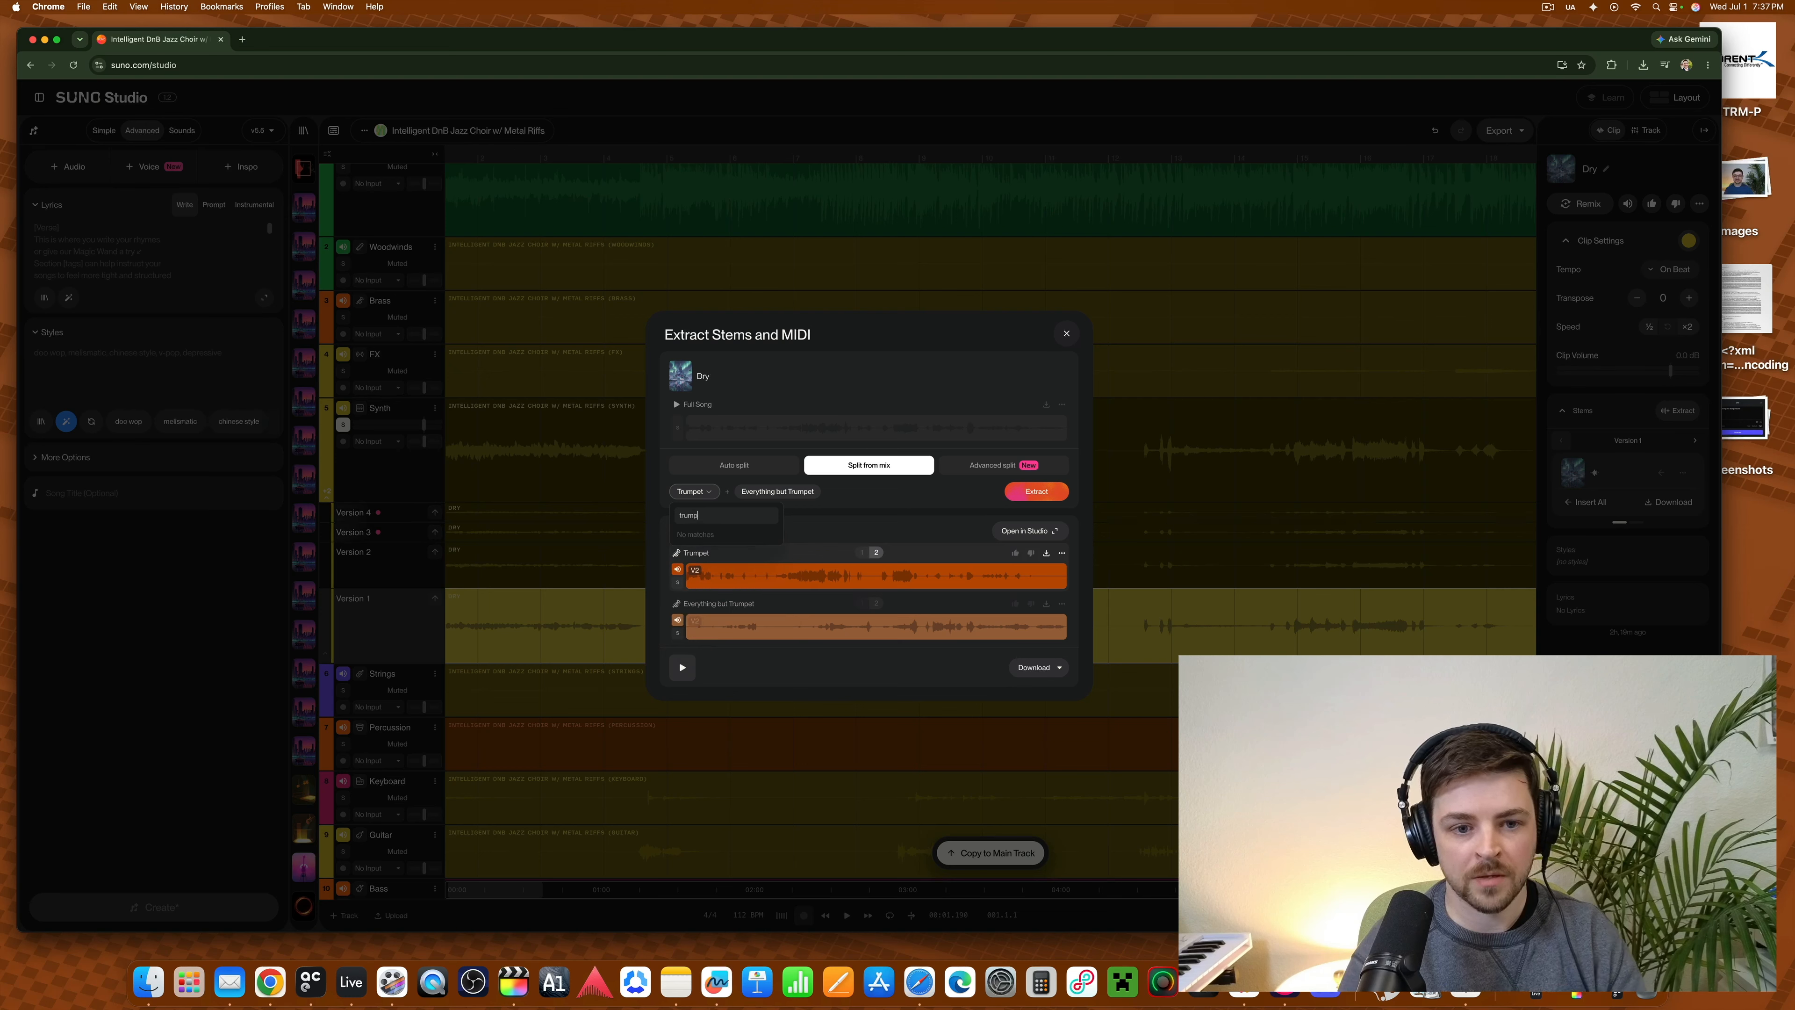
pyautogui.click(697, 492)
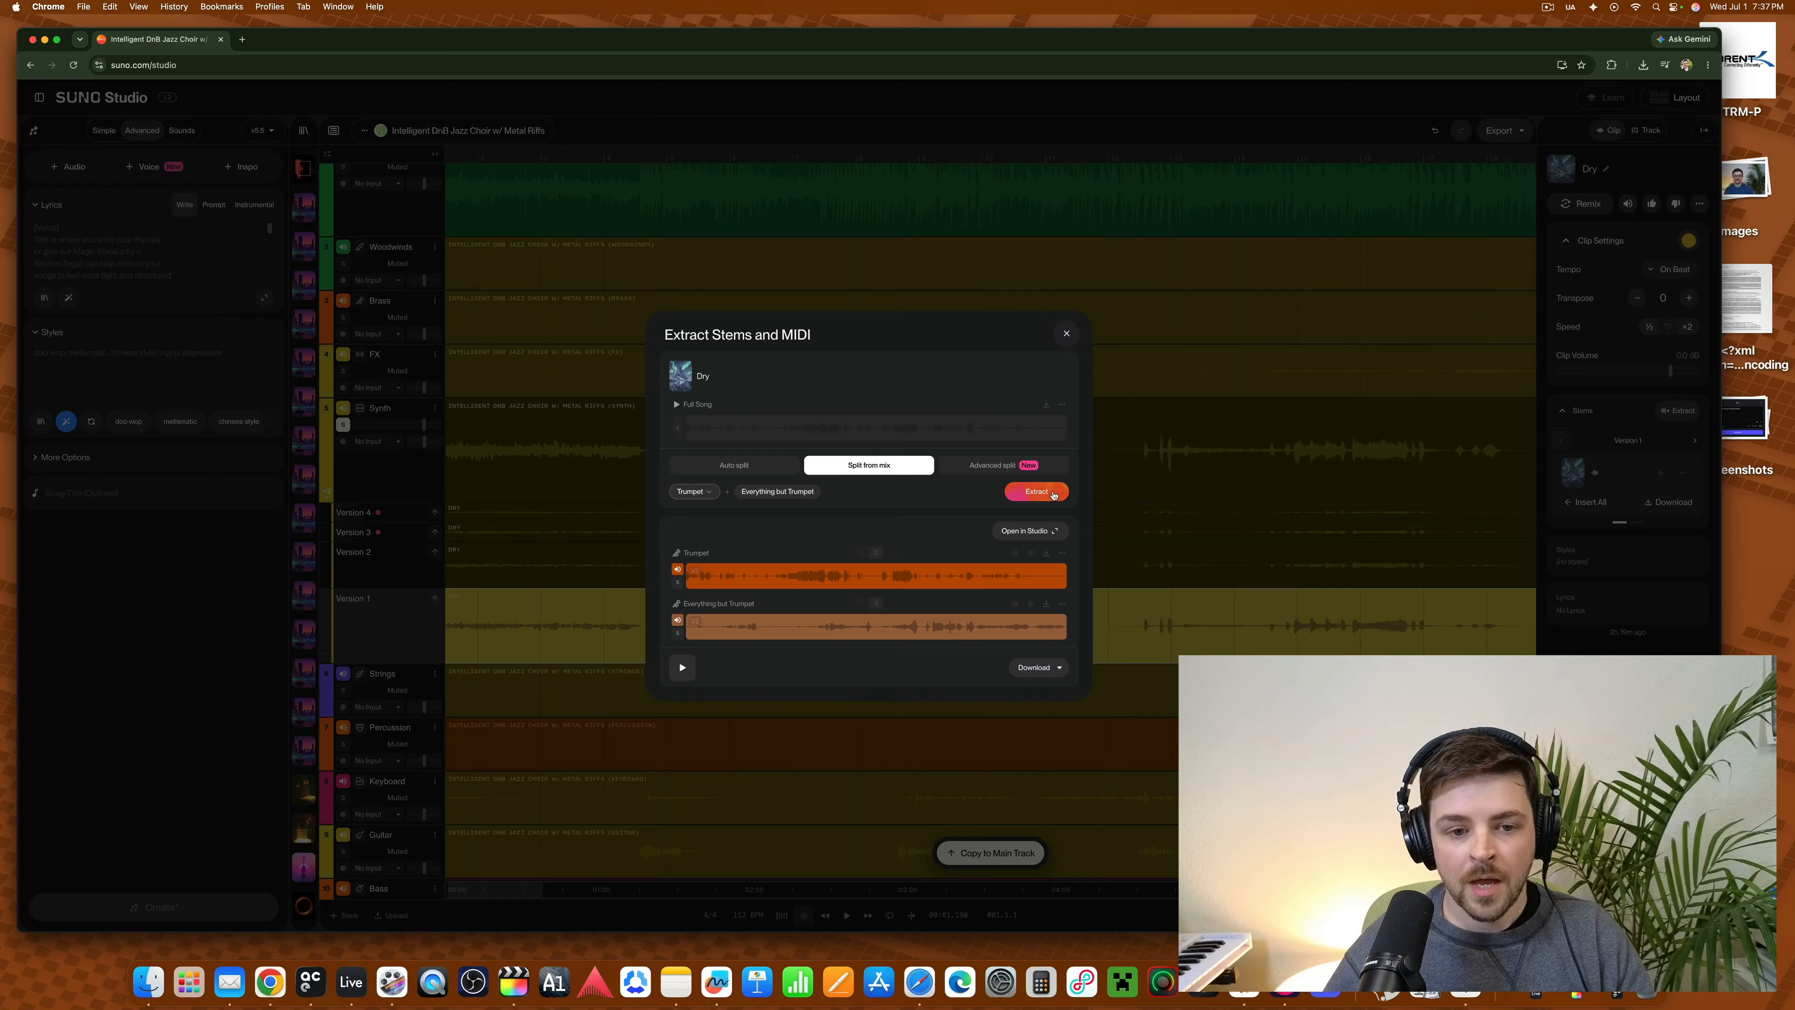
pyautogui.click(1036, 497)
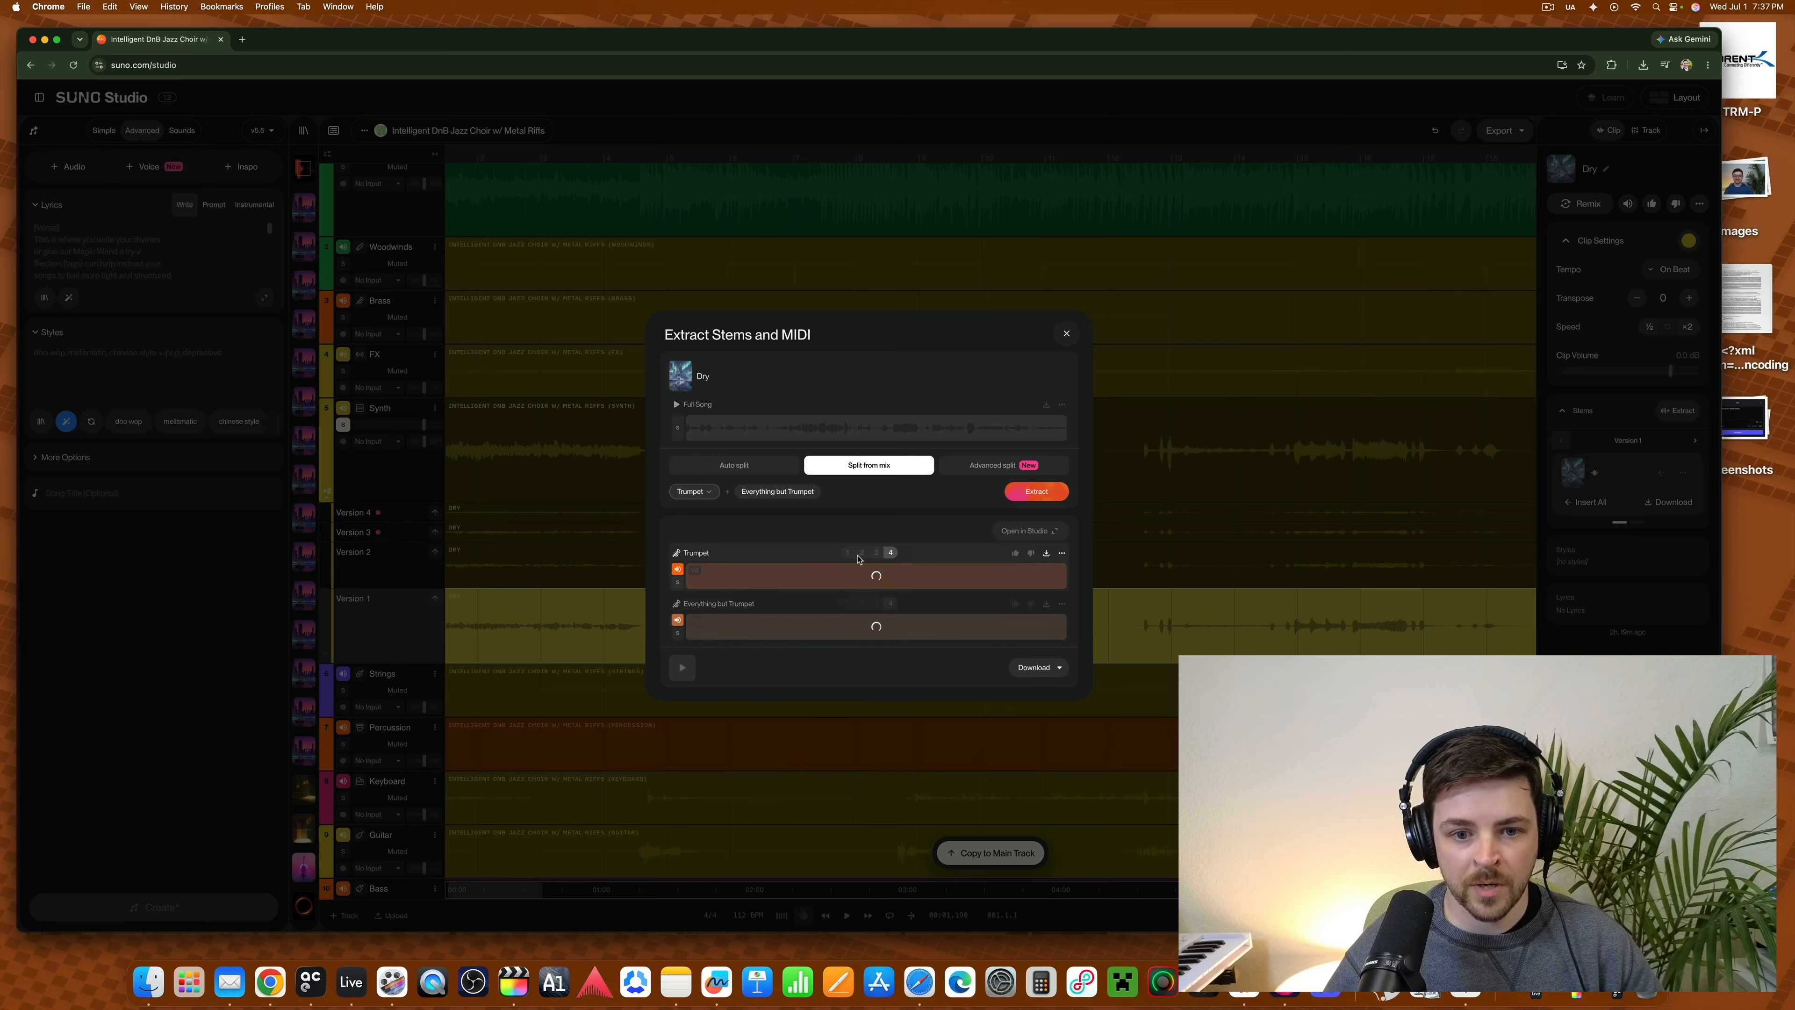
# - Audition the extracted Trumpet stem, comparing versions 1 and 2, and keep version 2 with the playhead back at the start
pyautogui.click(861, 553)
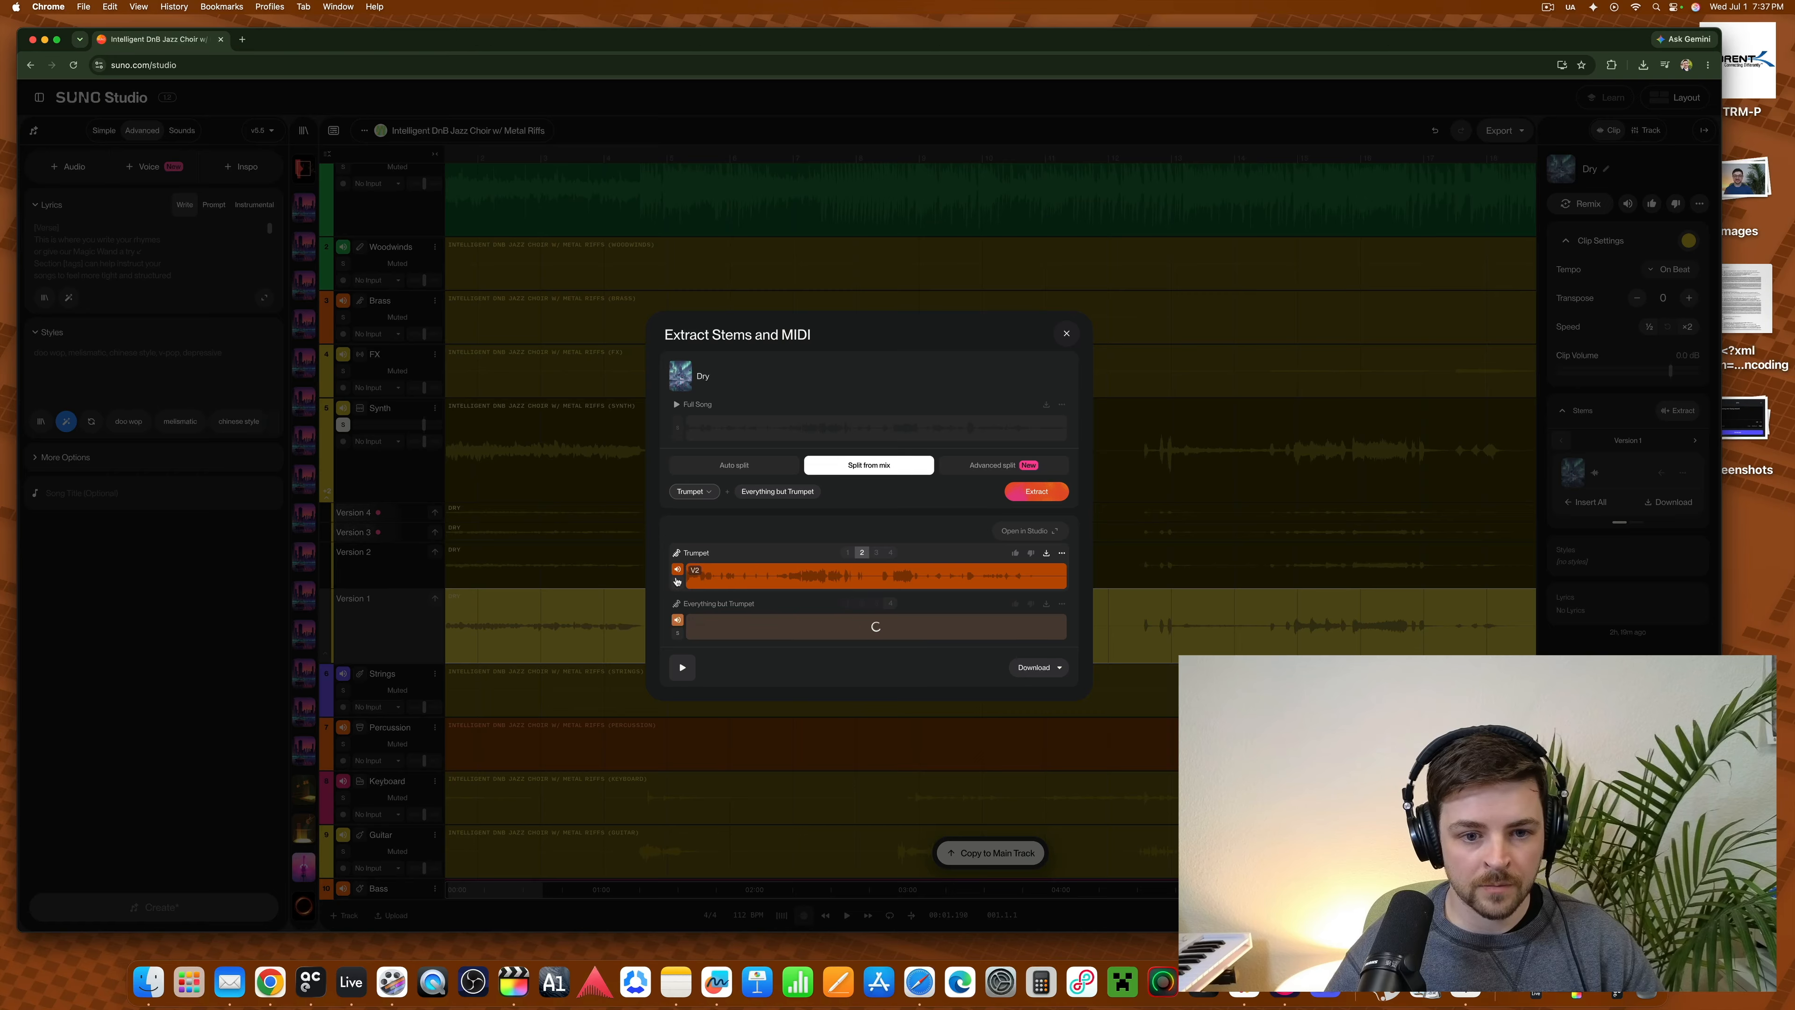
pyautogui.press('space')
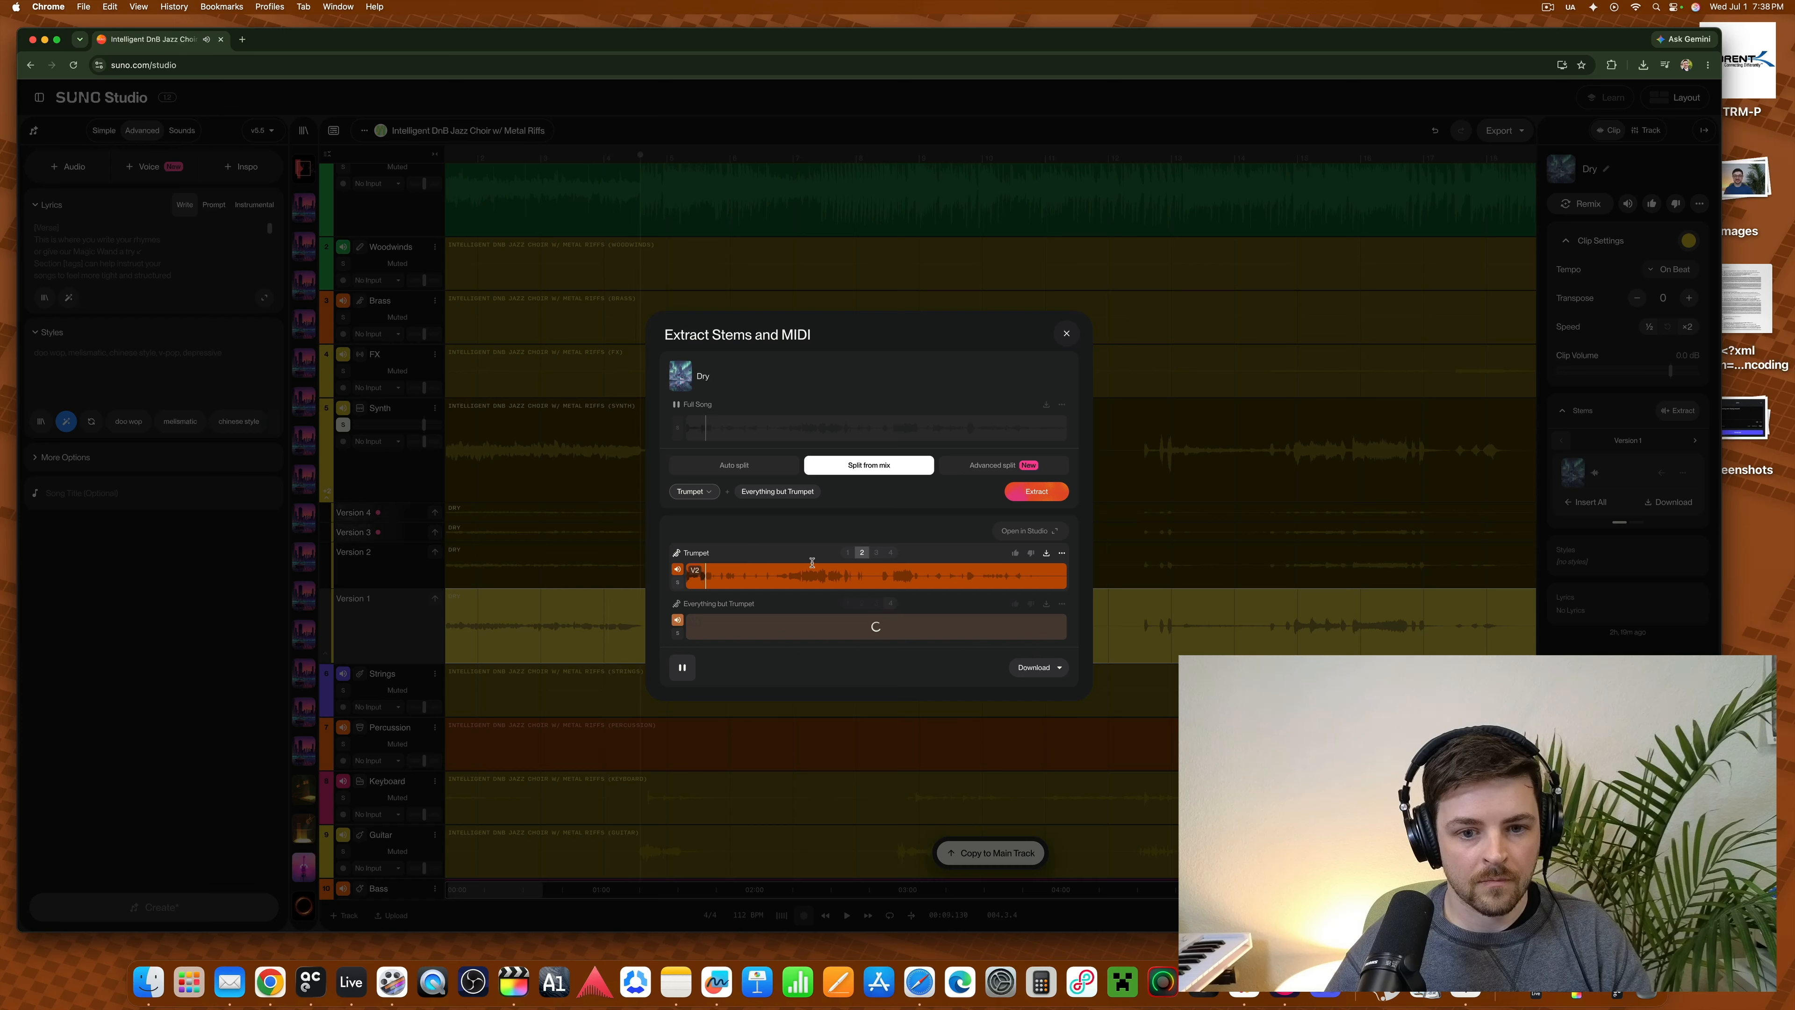
pyautogui.click(848, 553)
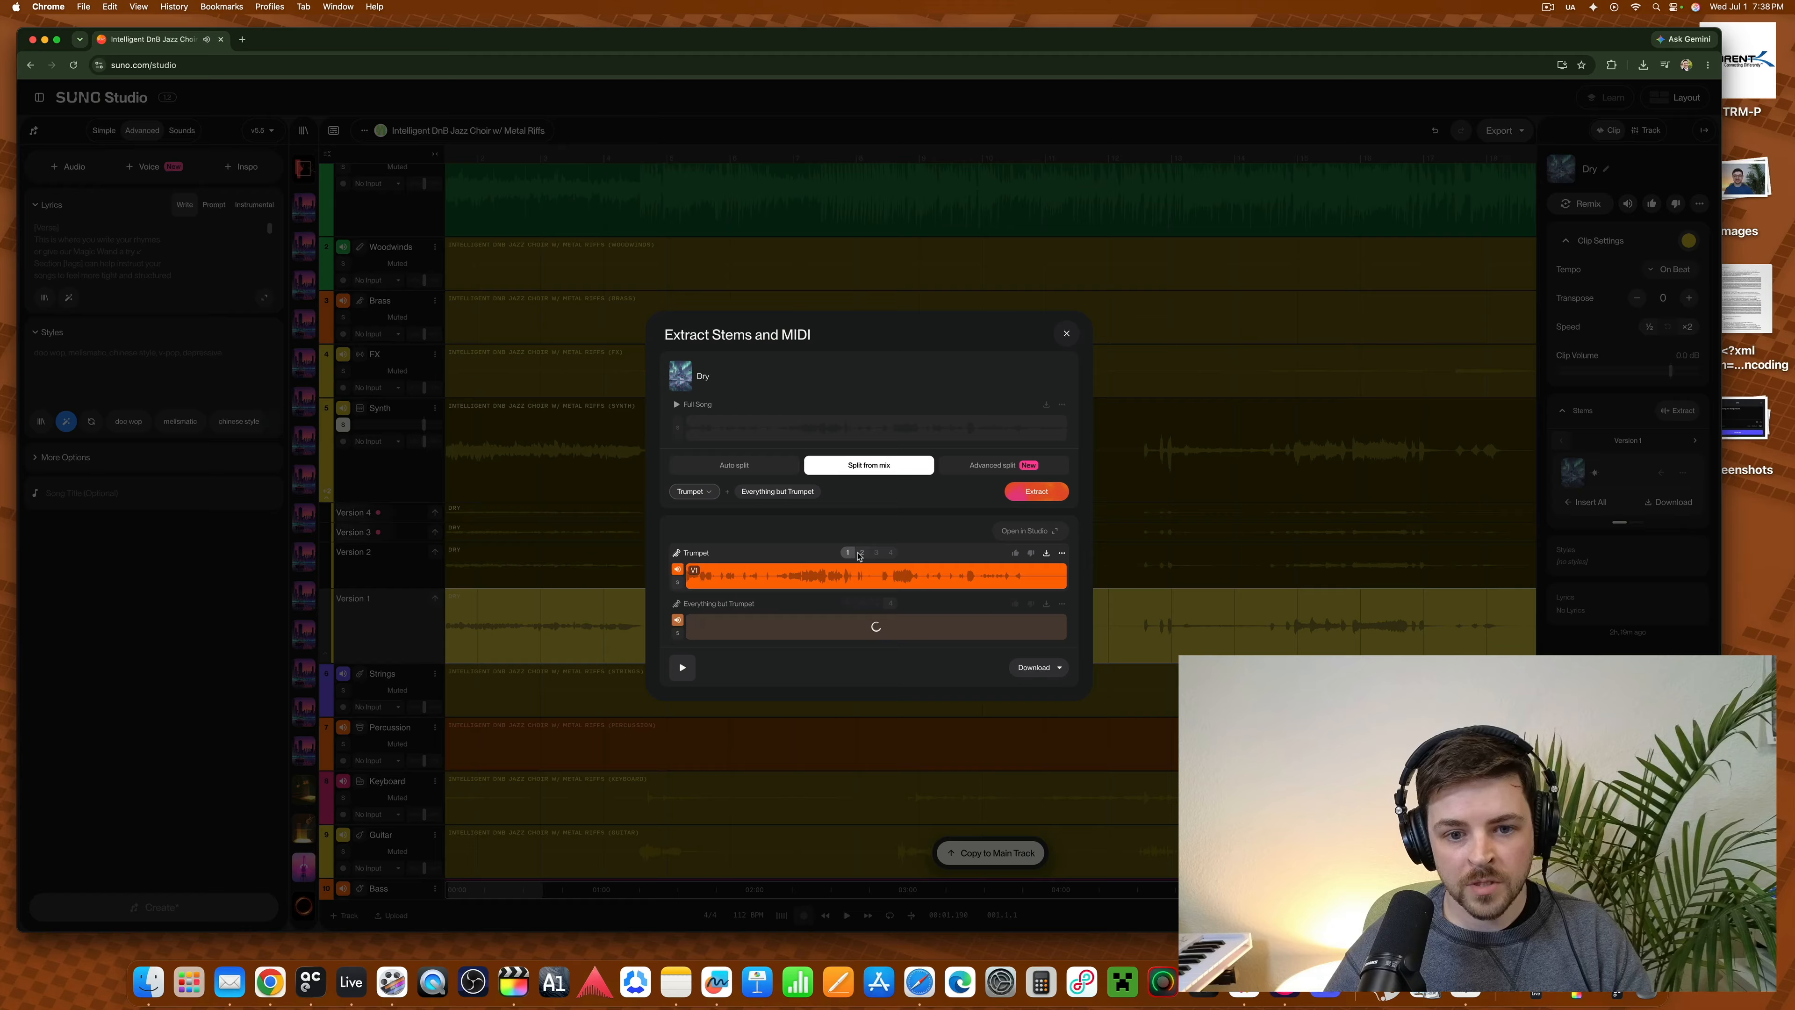
pyautogui.click(861, 552)
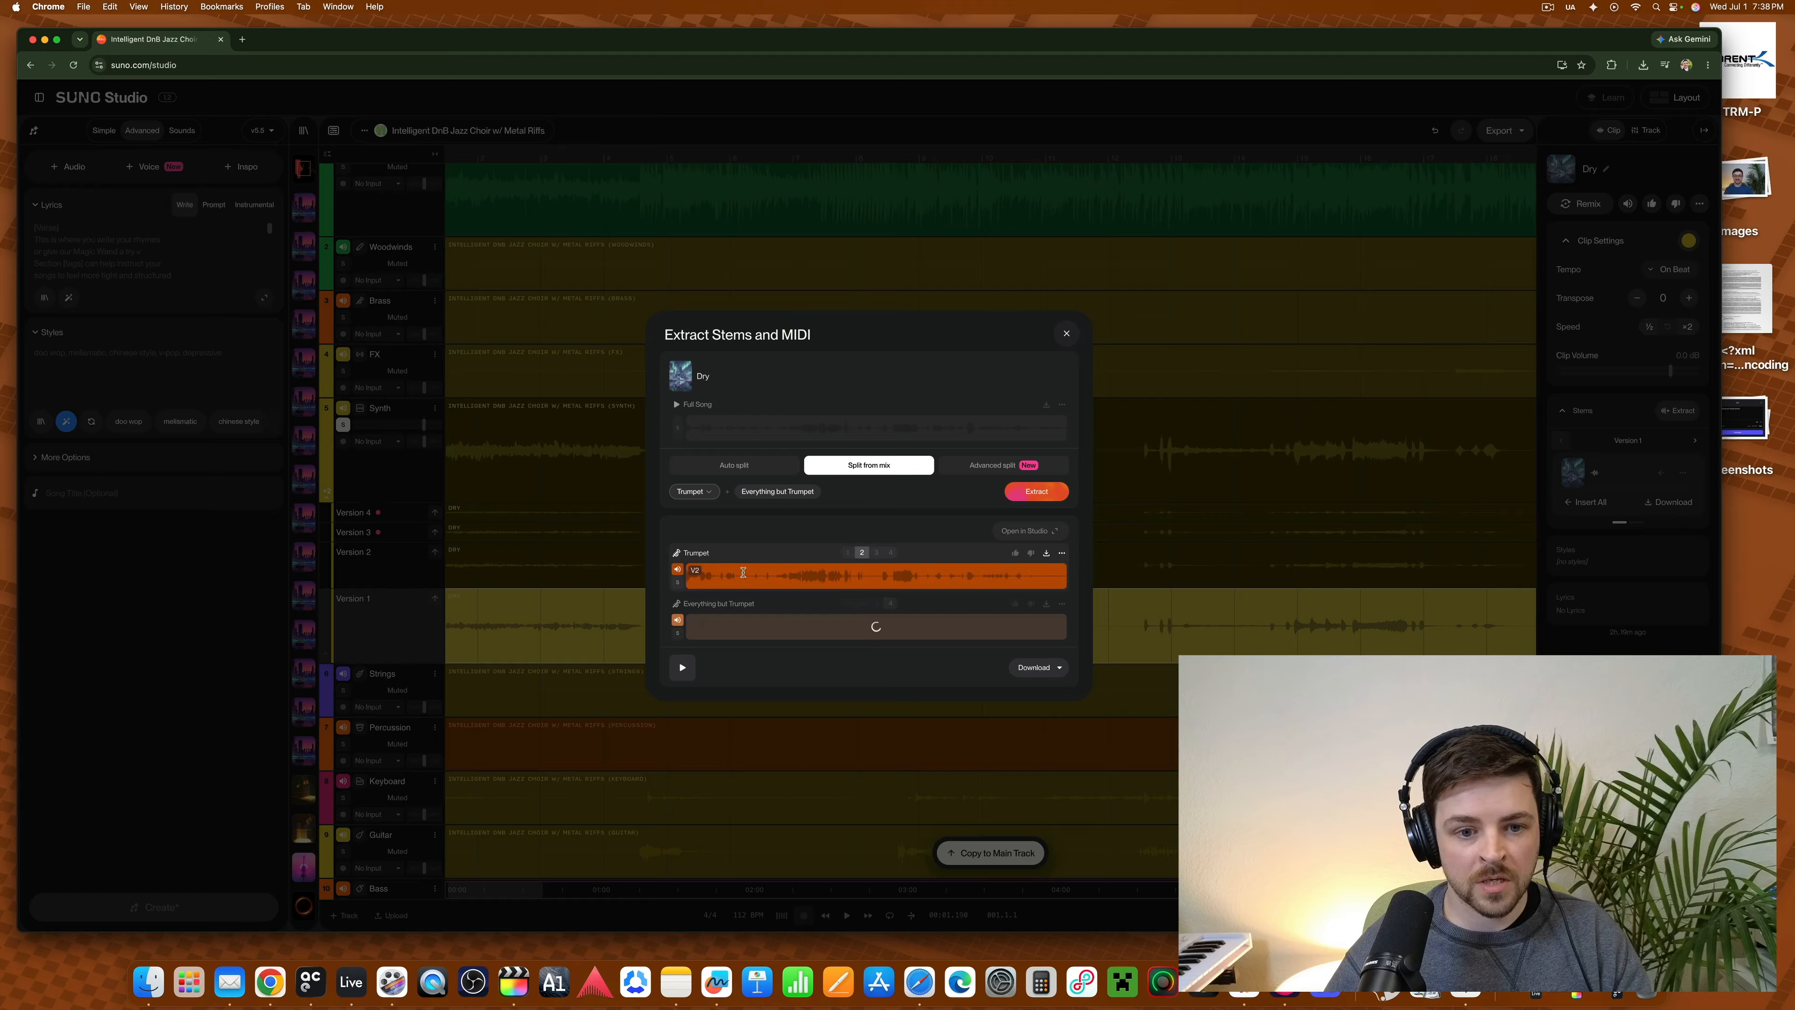
pyautogui.click(745, 576)
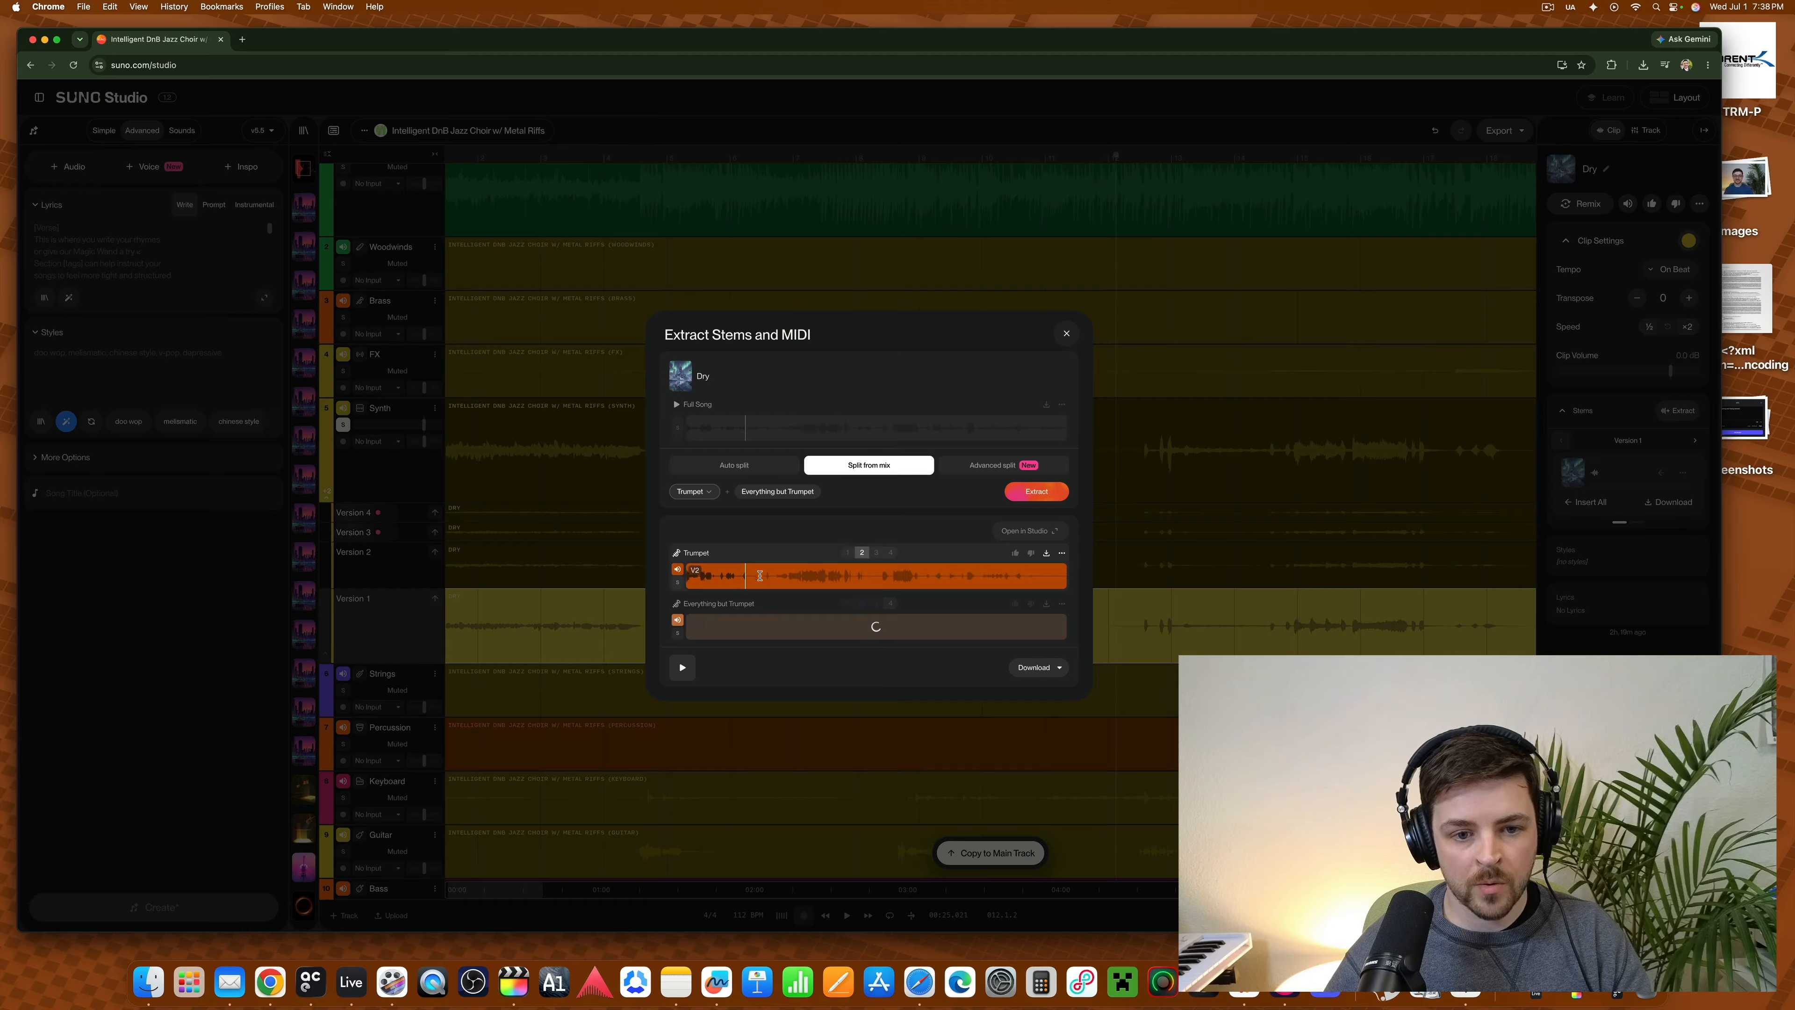
pyautogui.click(689, 575)
pyautogui.click(688, 571)
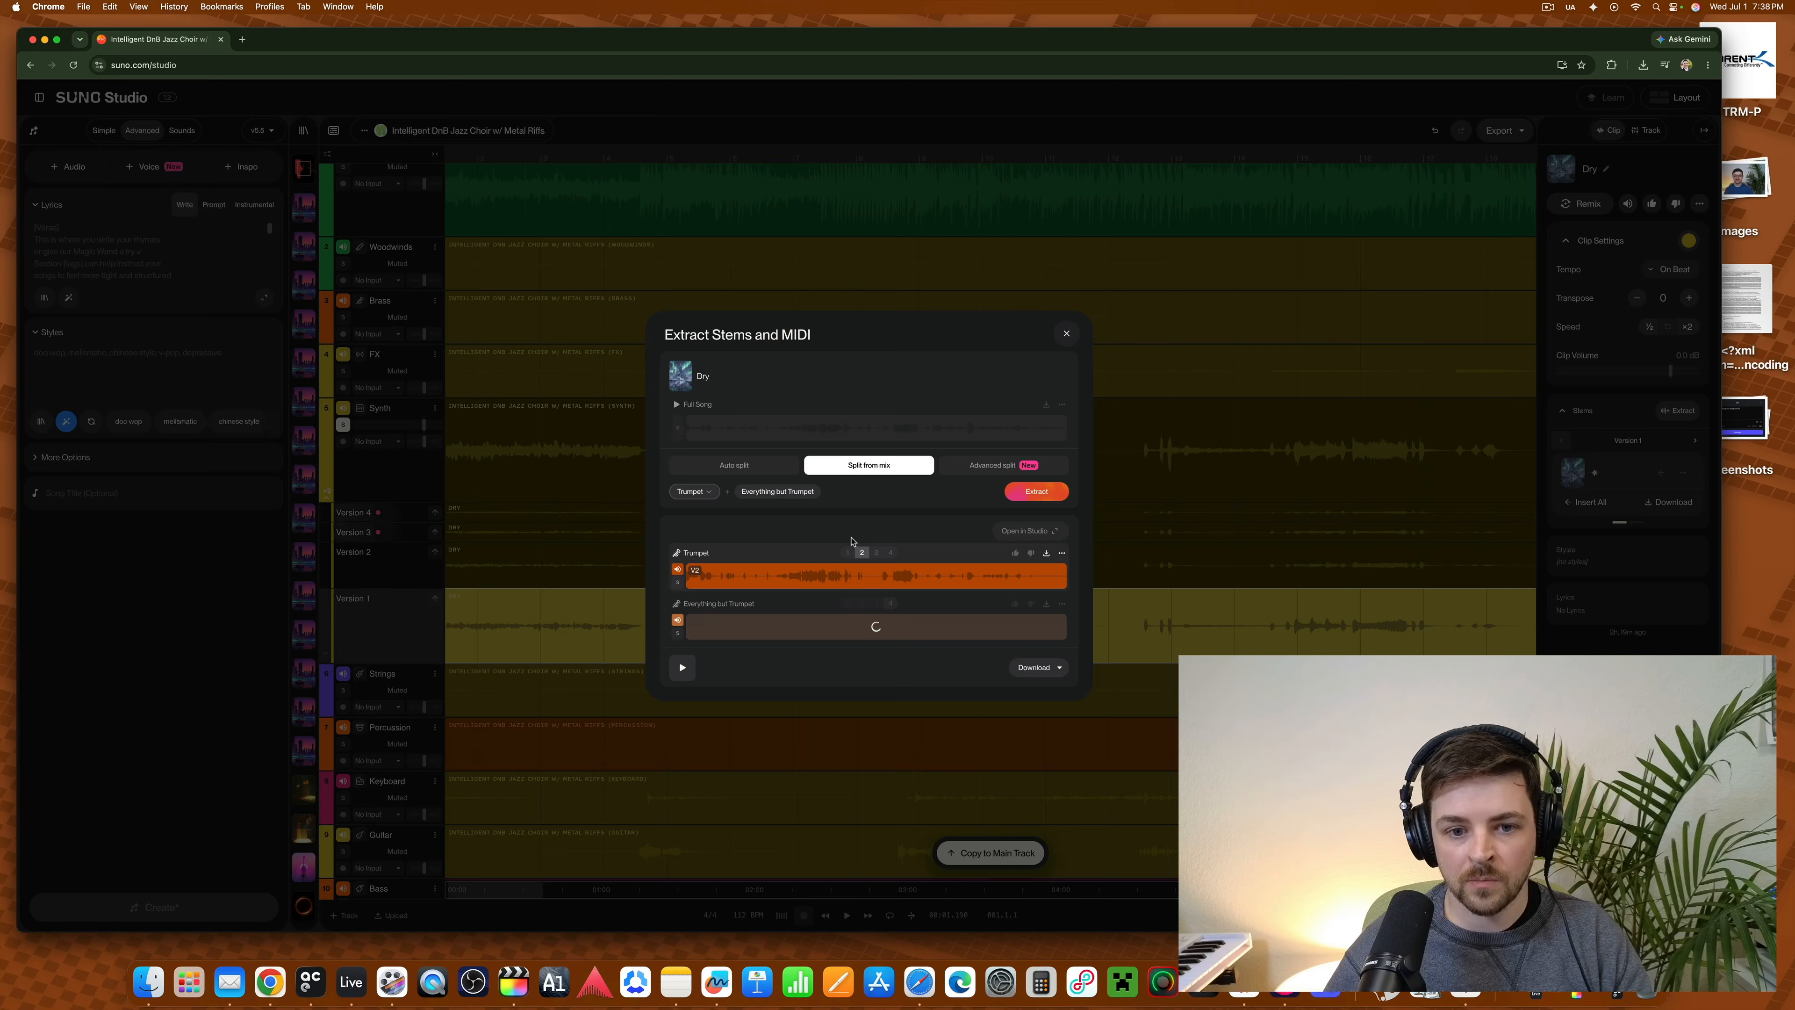
pyautogui.click(1043, 668)
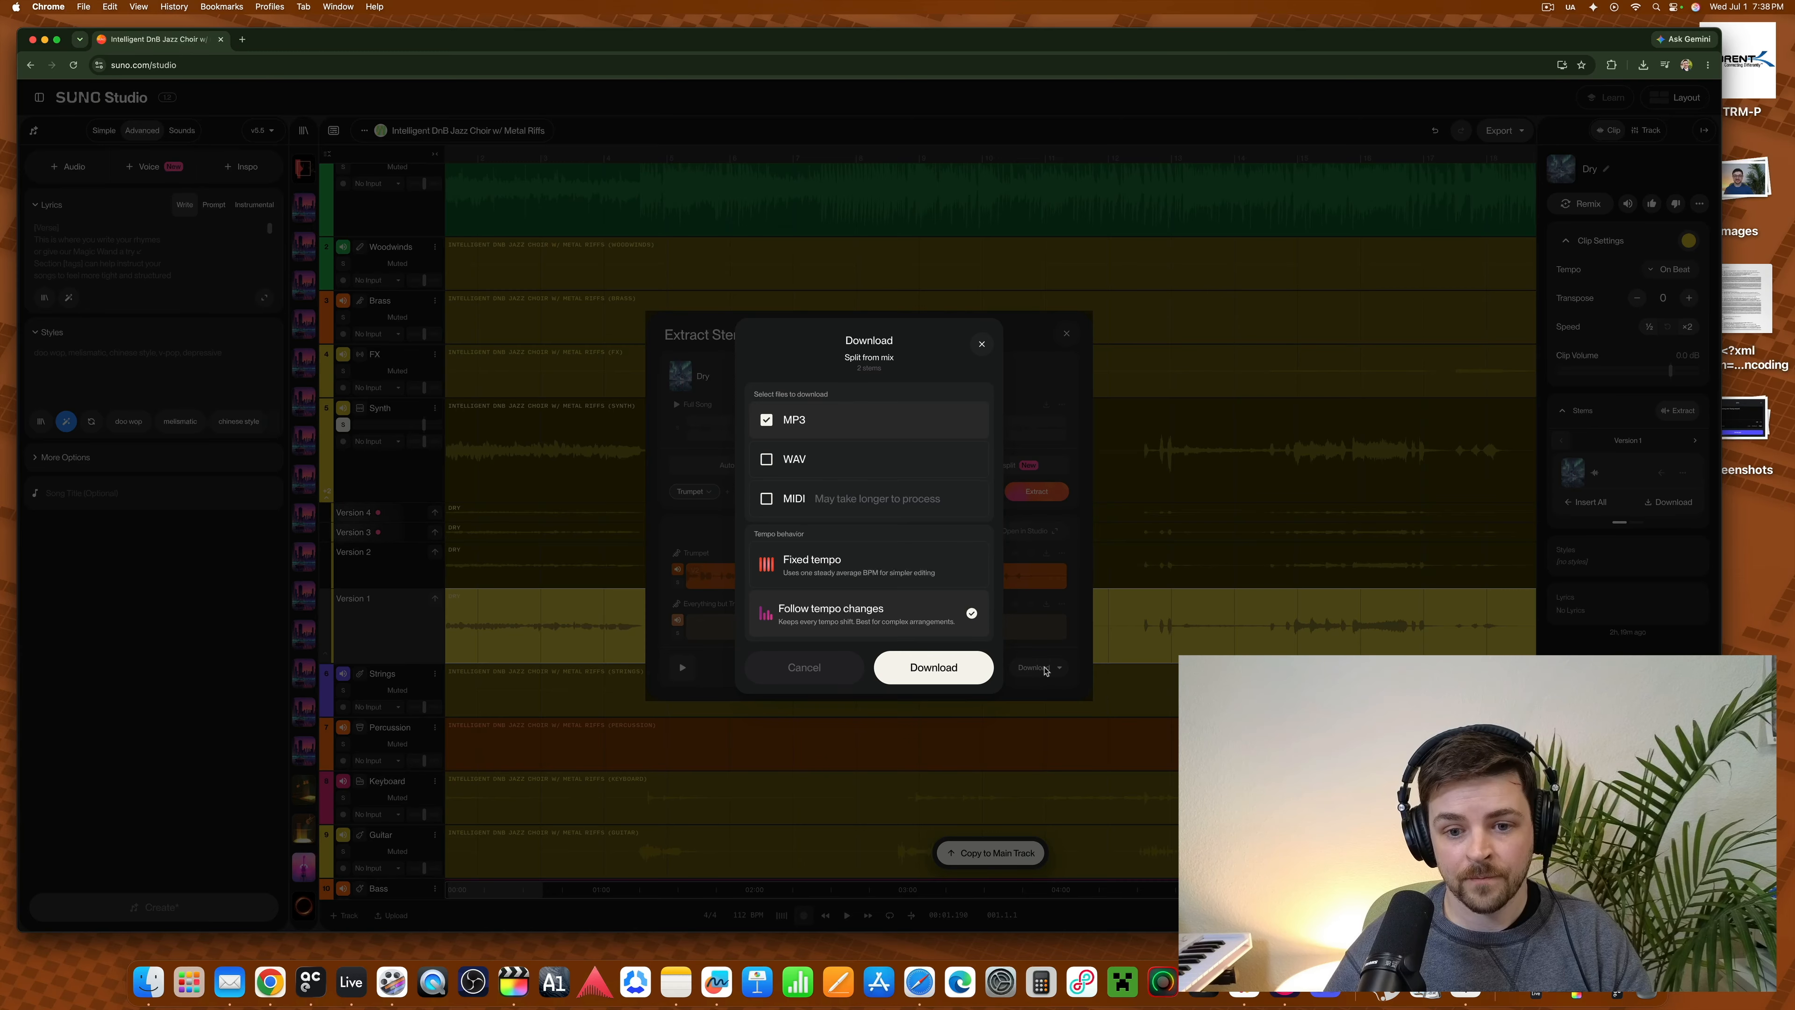
pyautogui.click(982, 345)
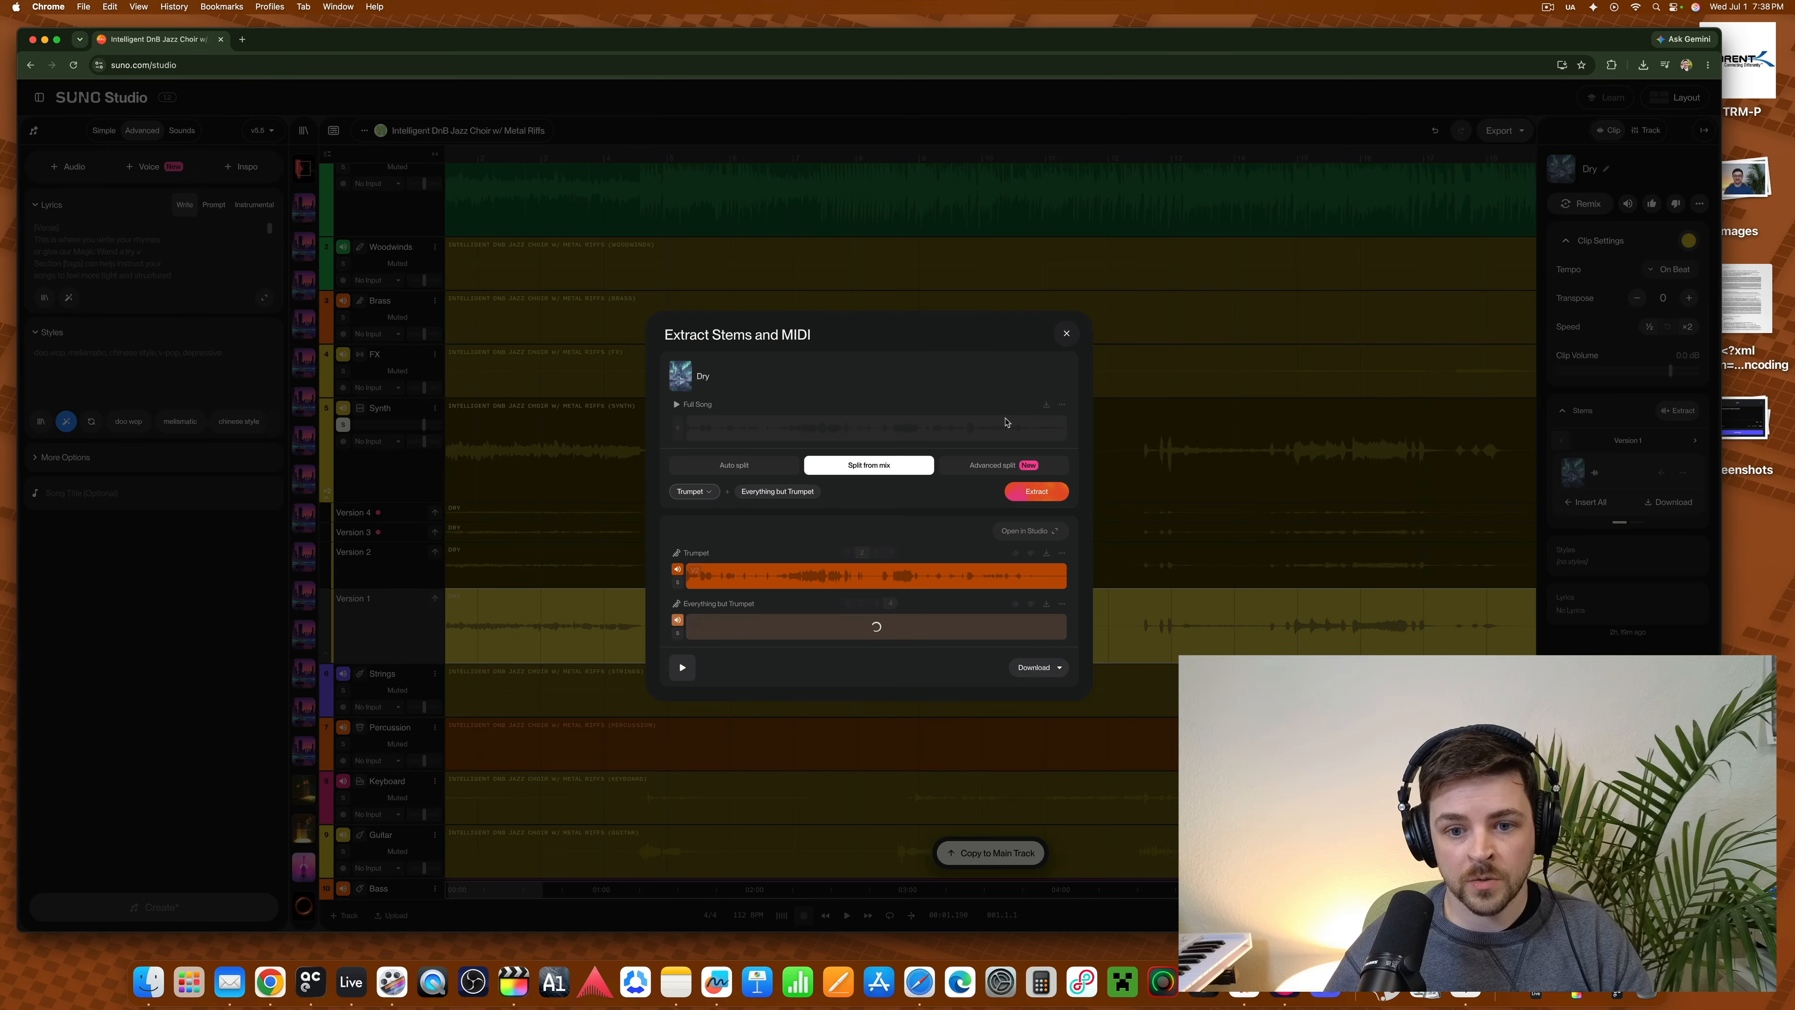
pyautogui.click(1034, 667)
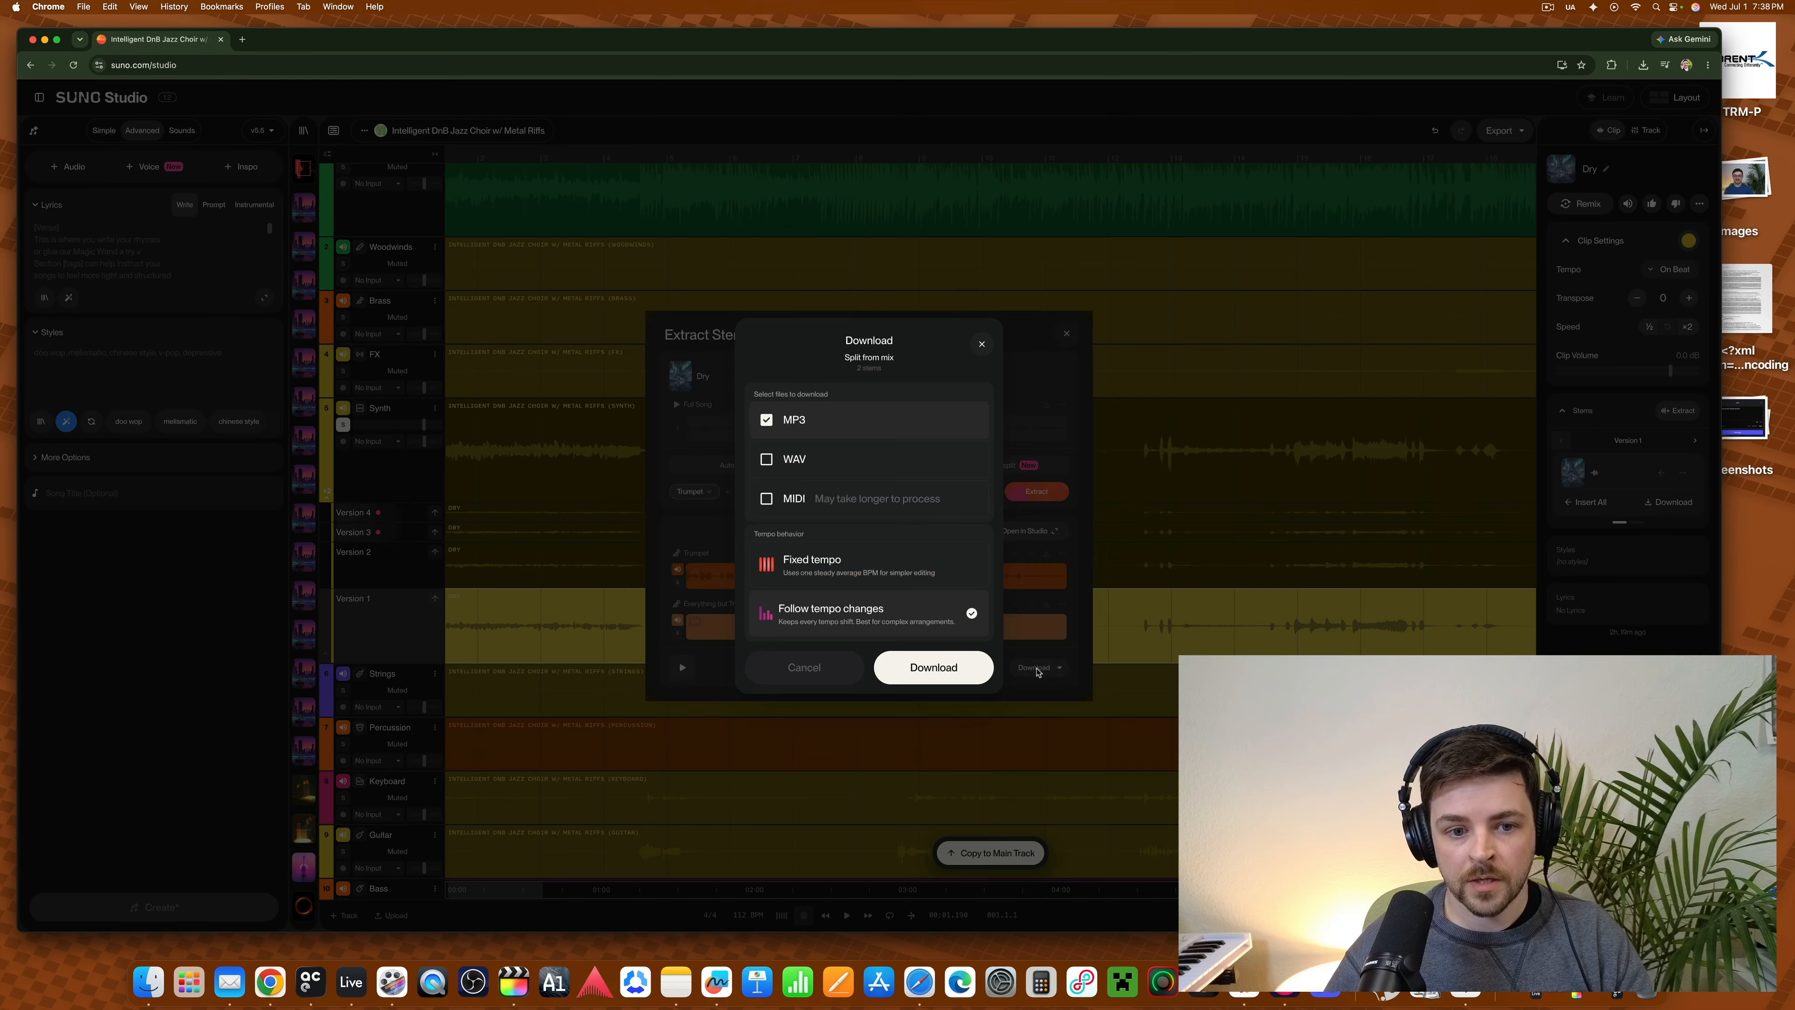
pyautogui.click(982, 344)
# - Mute the Everything but Trumpet stem and download the split as MIDI only, without MP3, using Fixed tempo
pyautogui.click(677, 620)
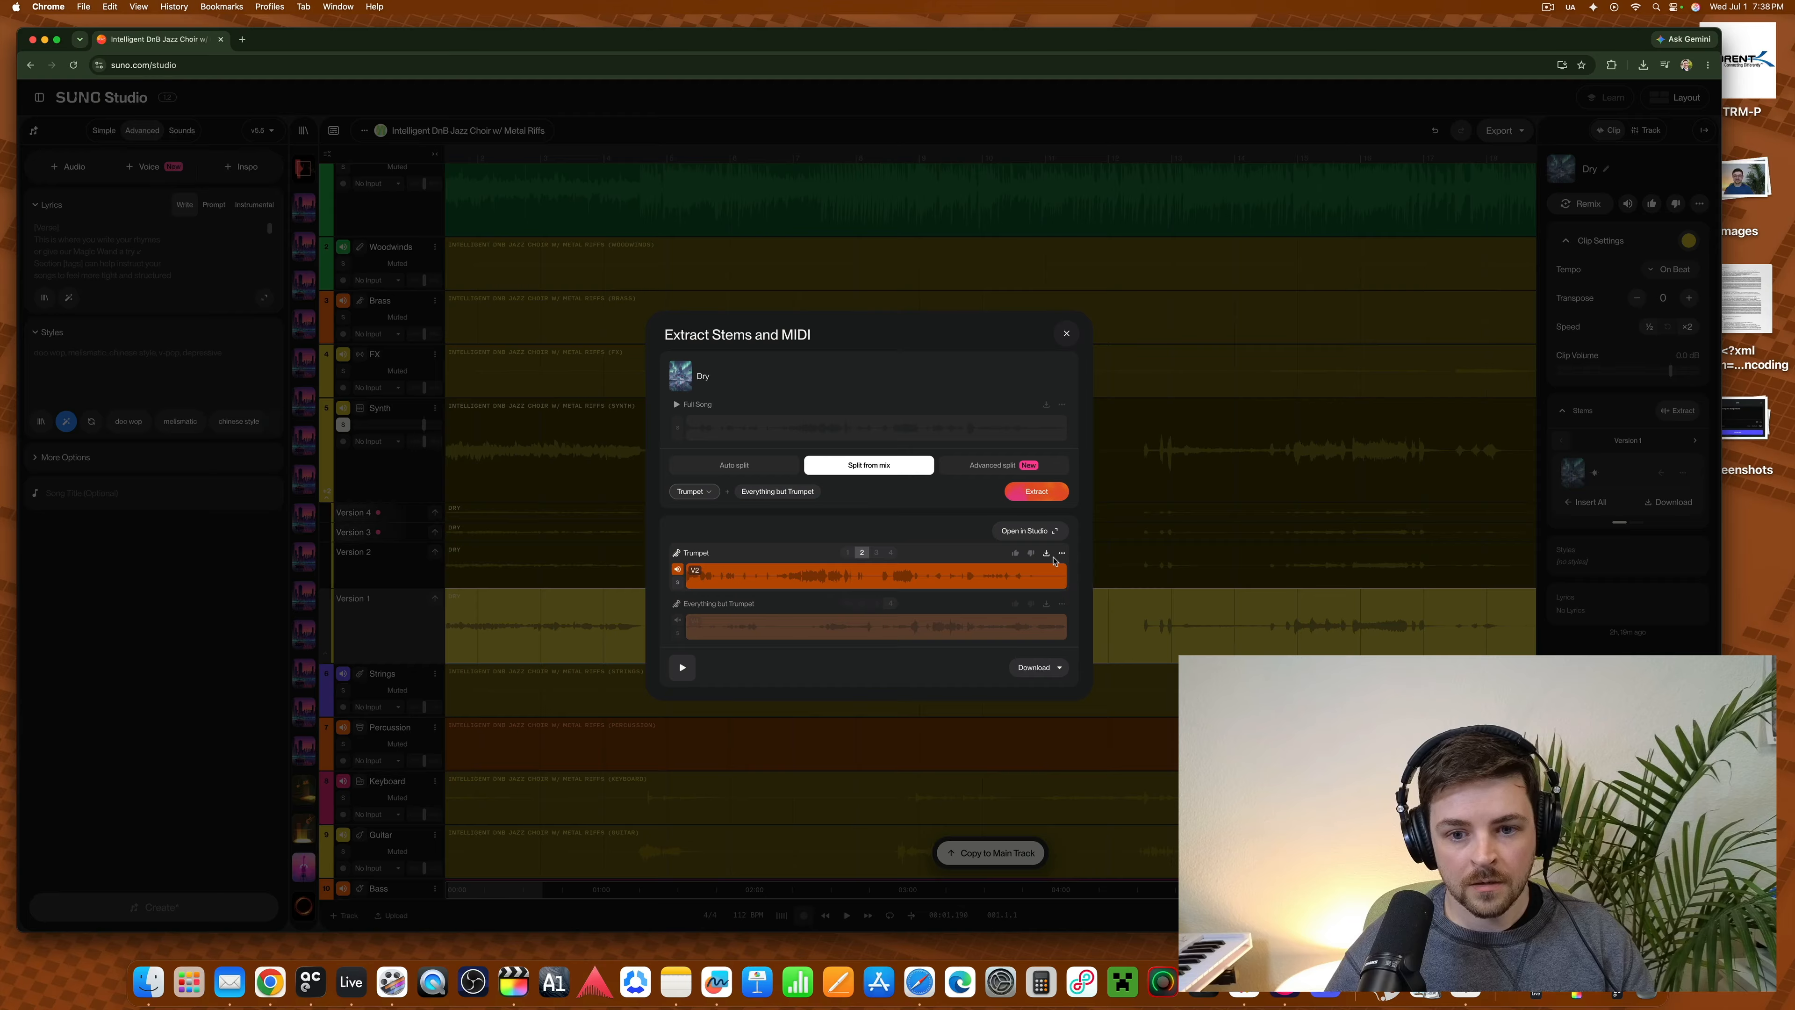
pyautogui.click(1035, 667)
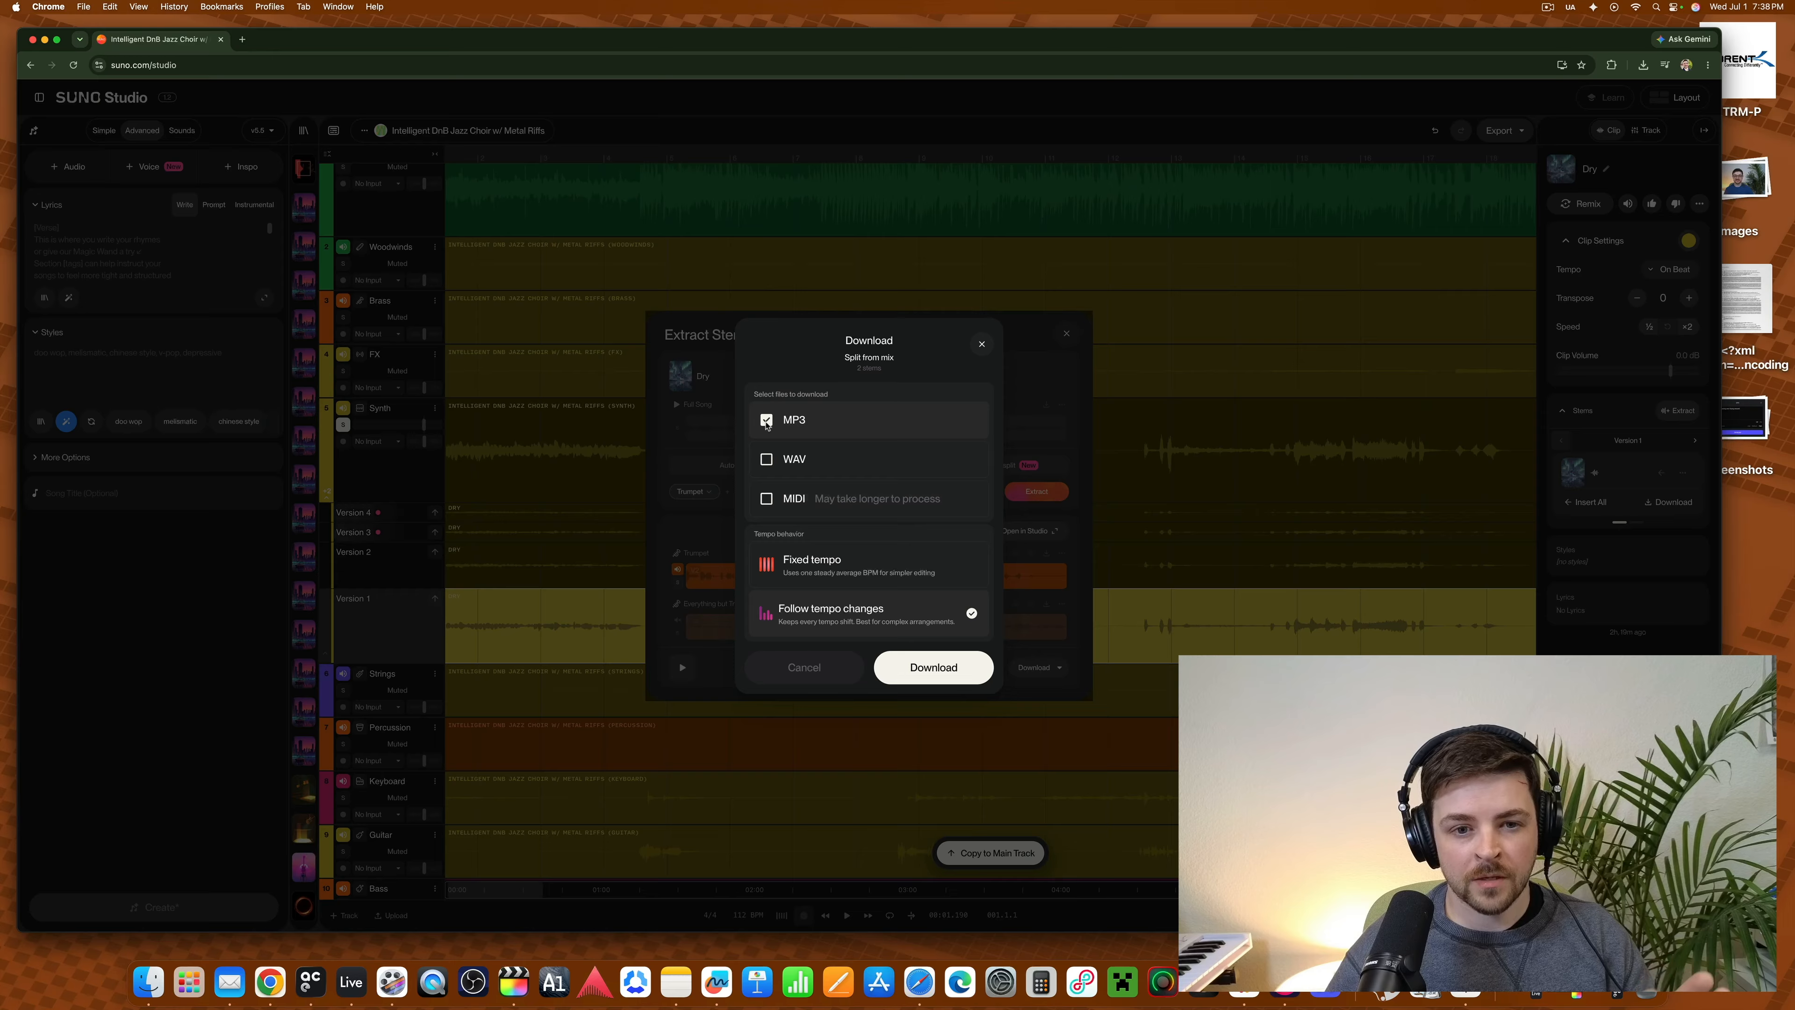
pyautogui.click(768, 499)
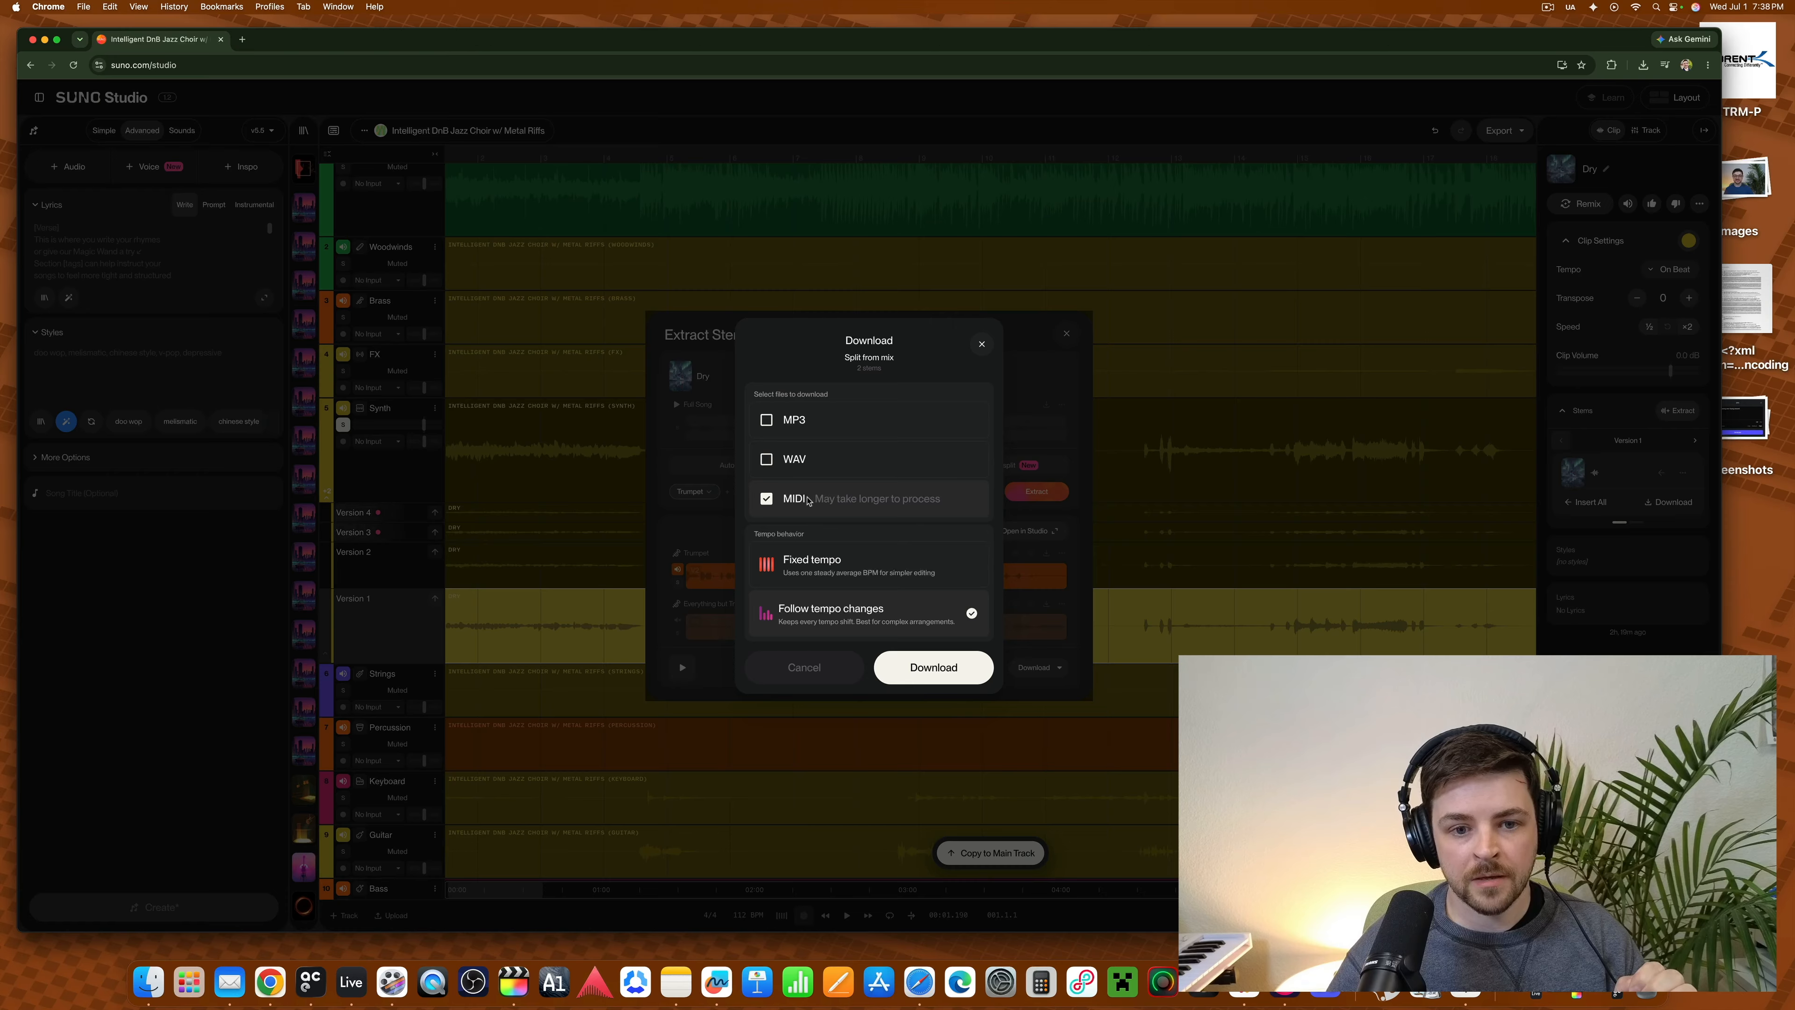
pyautogui.click(888, 565)
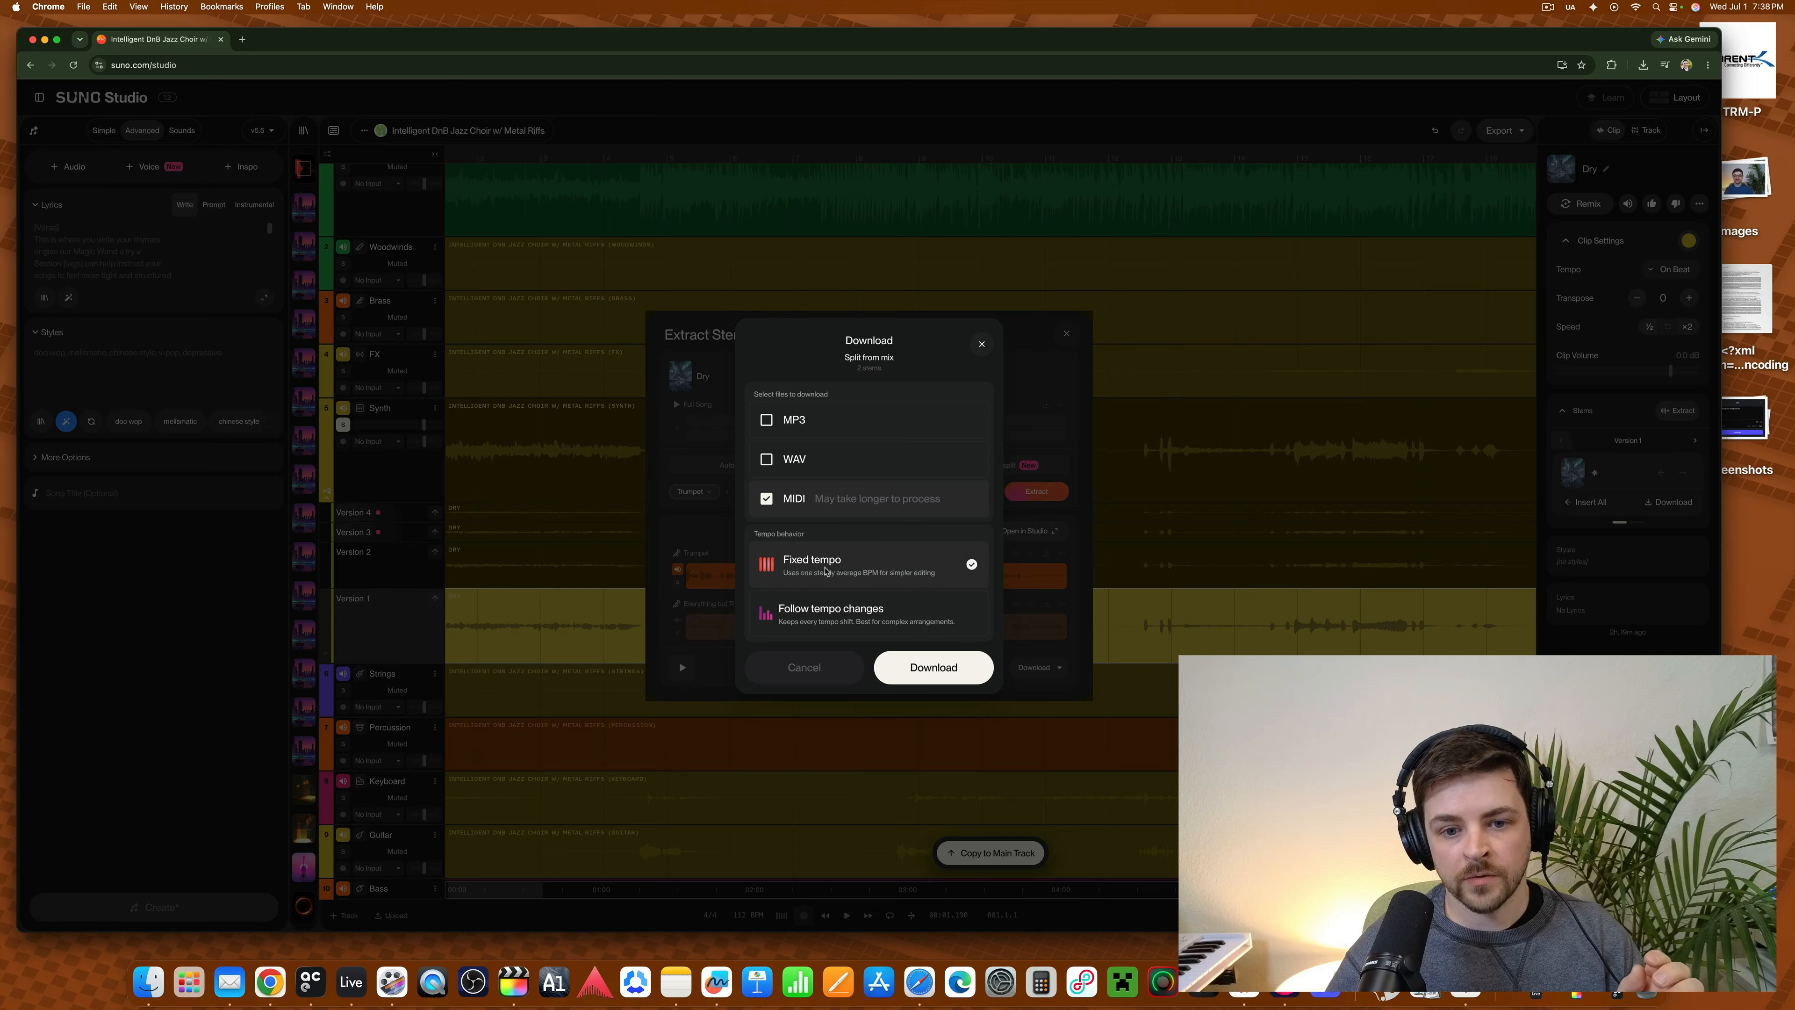
pyautogui.click(942, 664)
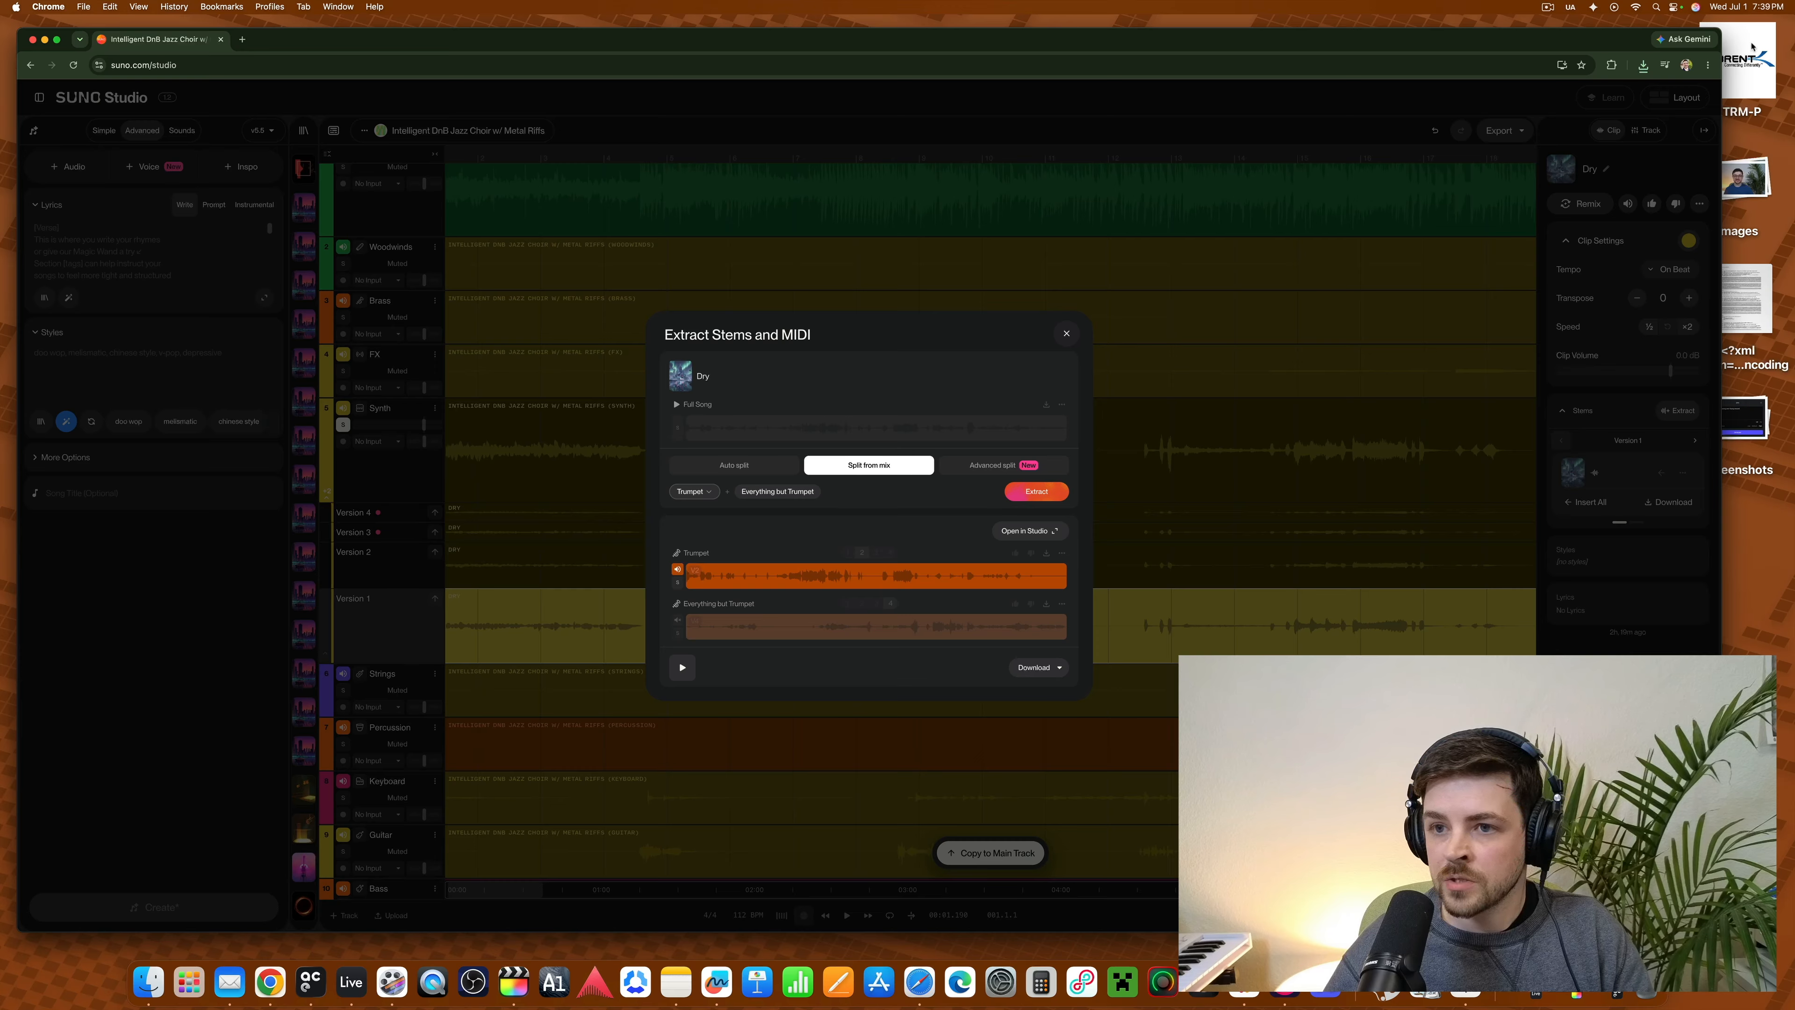
# - Unpack the downloaded Dry MIDI (1).zip, bring its folder window into view and select Dry (Trumpet).mid in Finder
pyautogui.click(1646, 65)
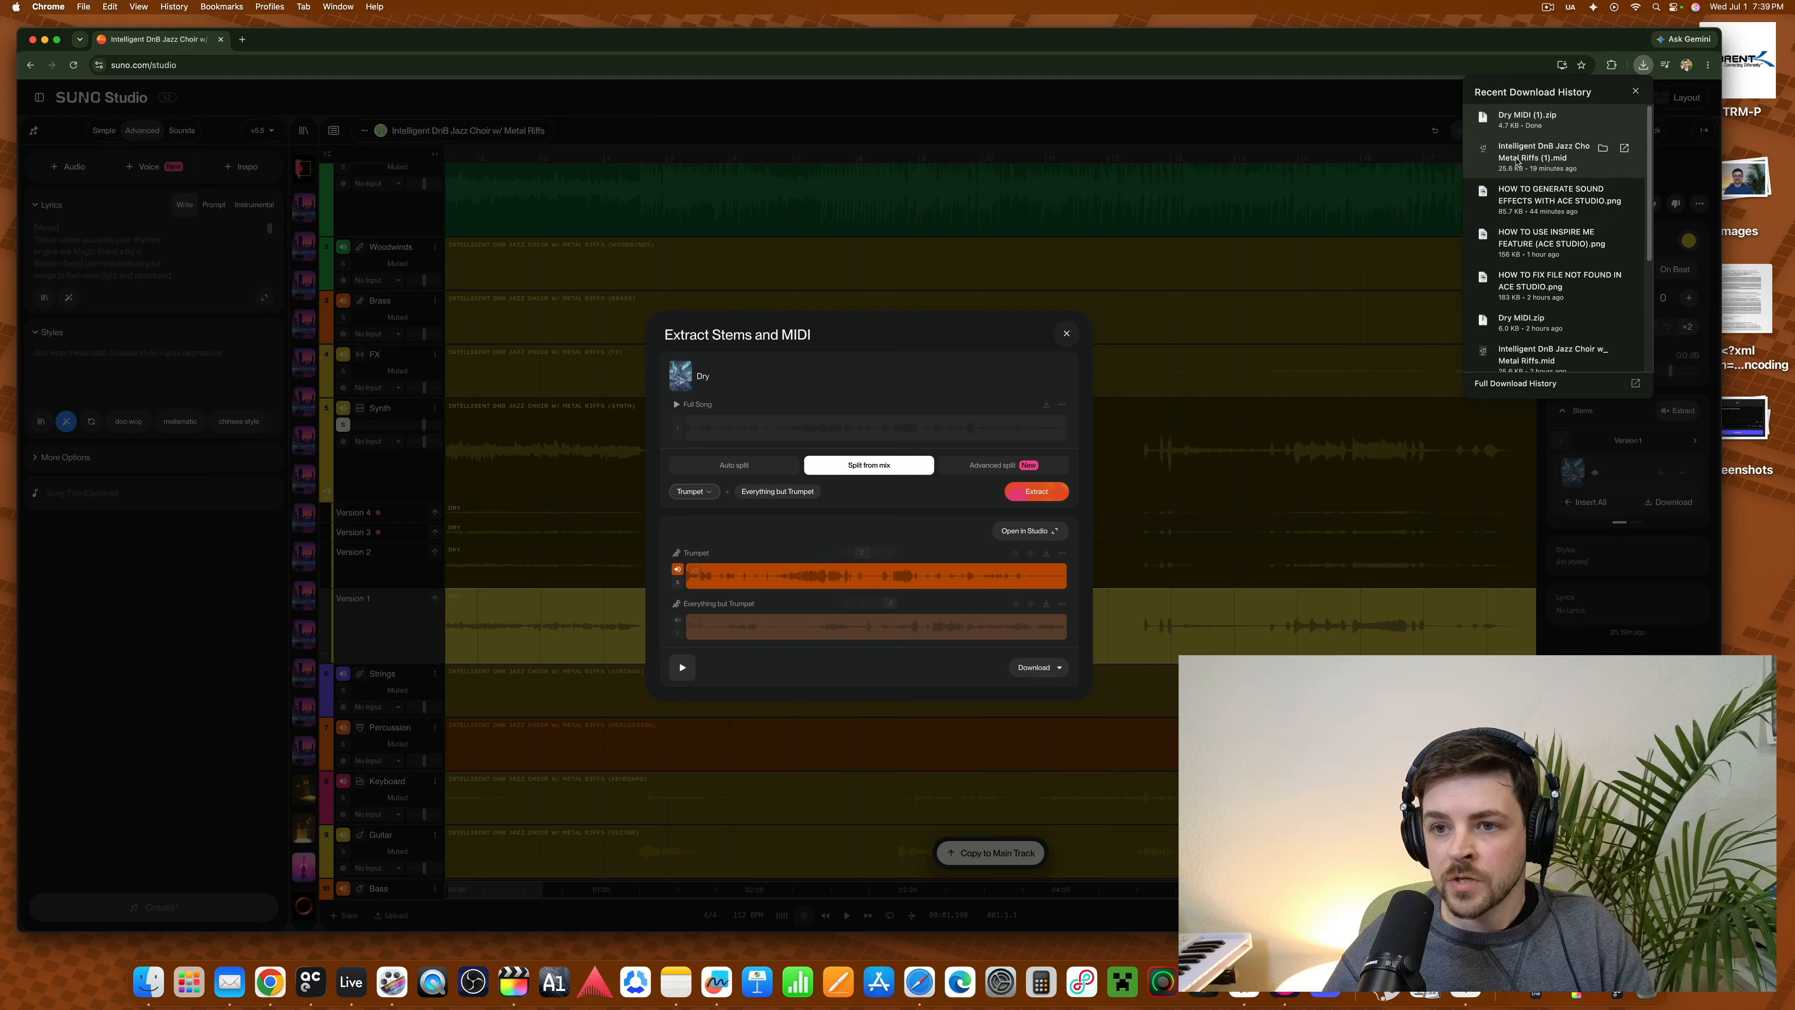
pyautogui.click(1508, 121)
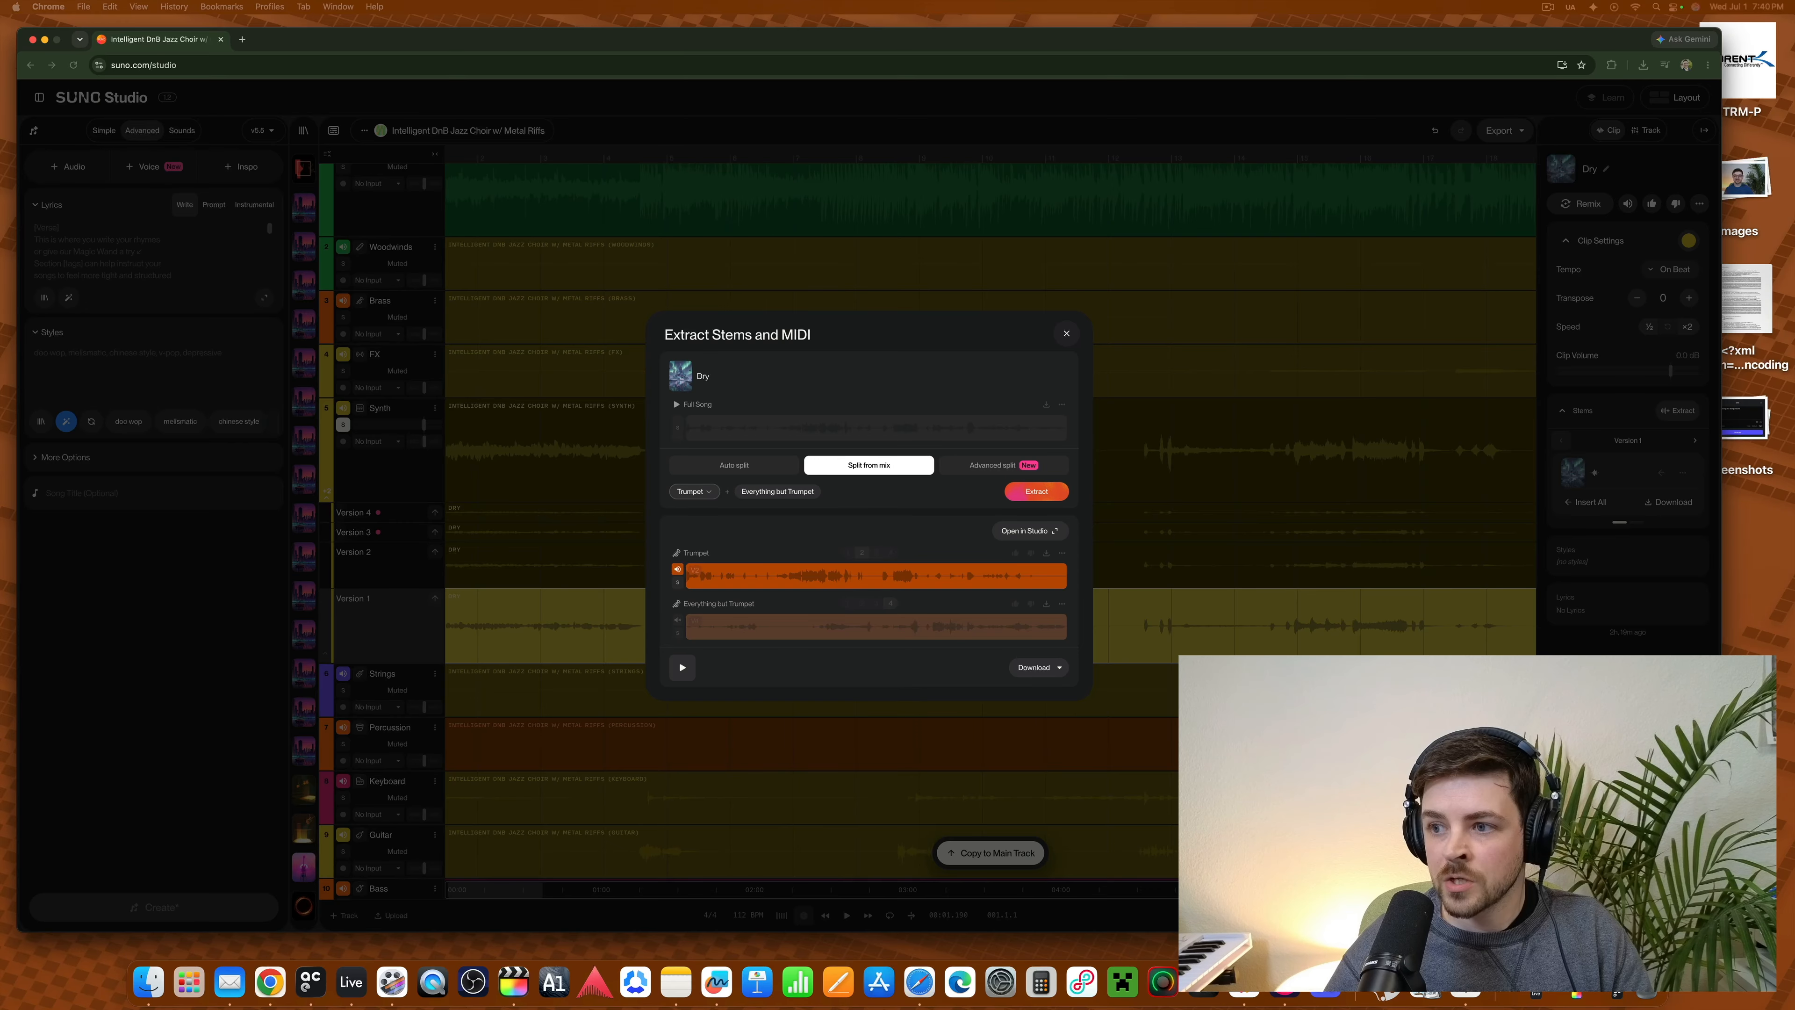
pyautogui.moveTo(1738, 182); pyautogui.dragTo(991, 183)
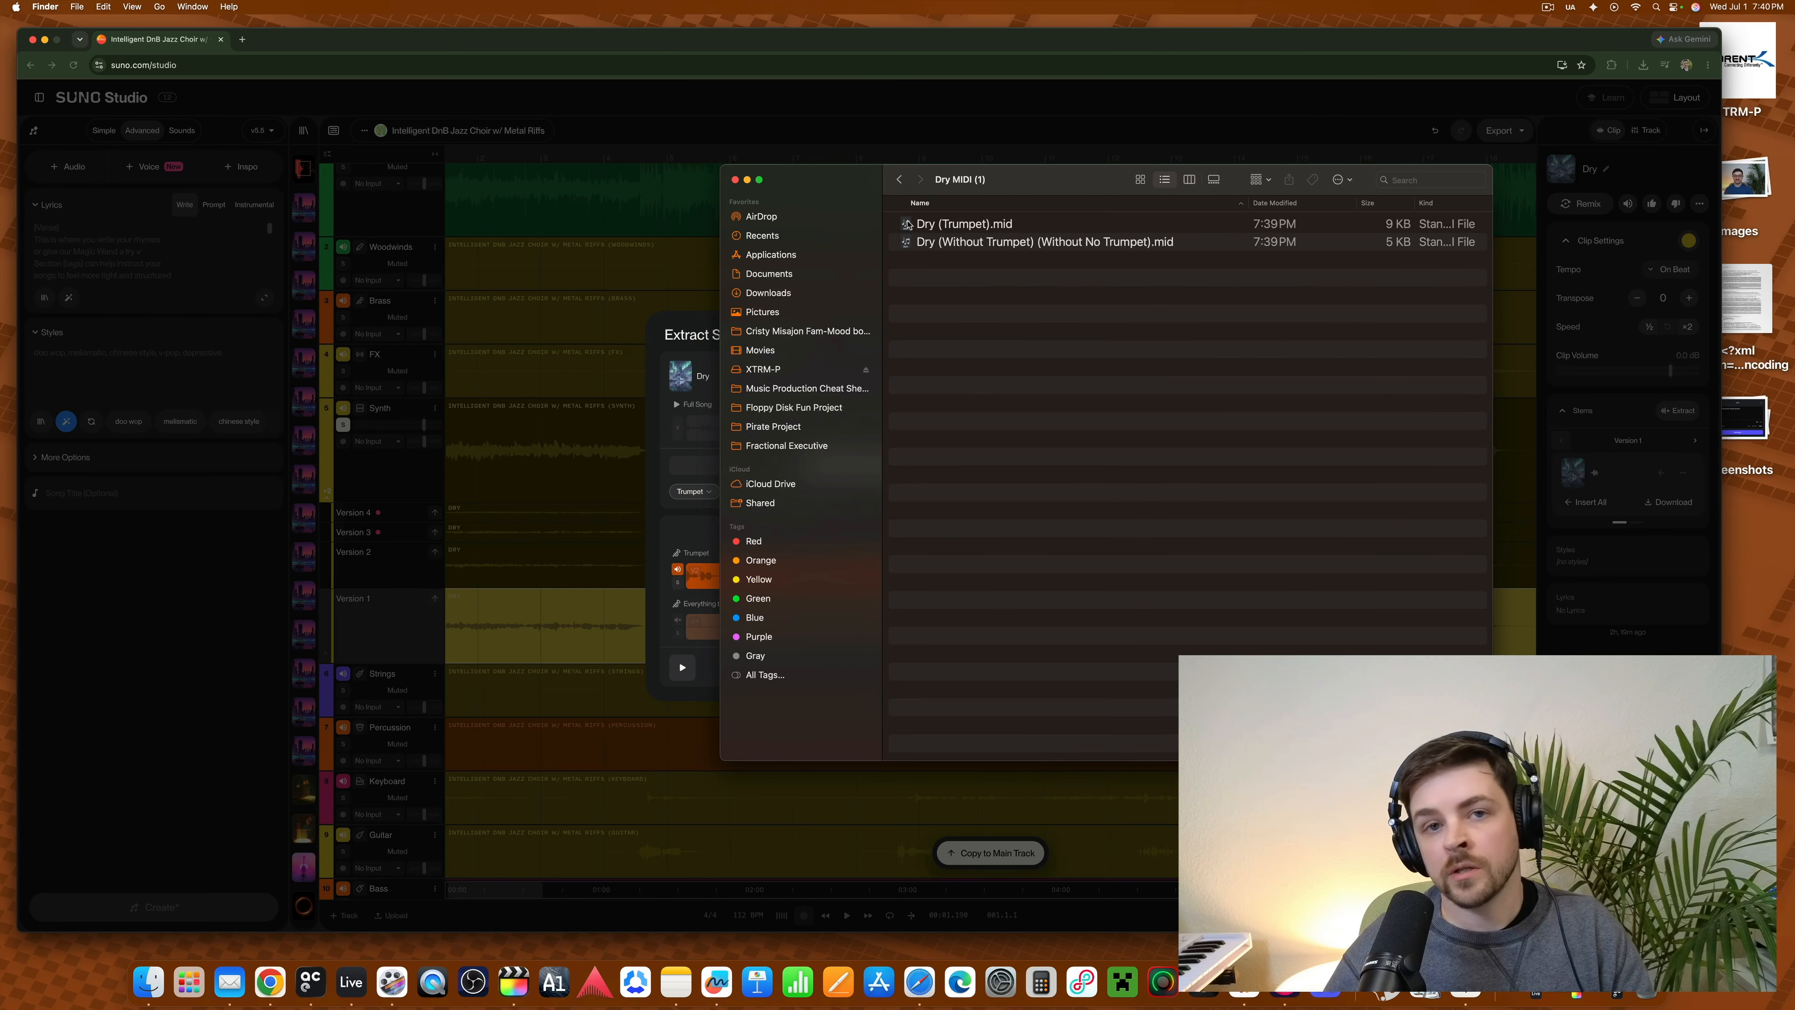
pyautogui.click(956, 229)
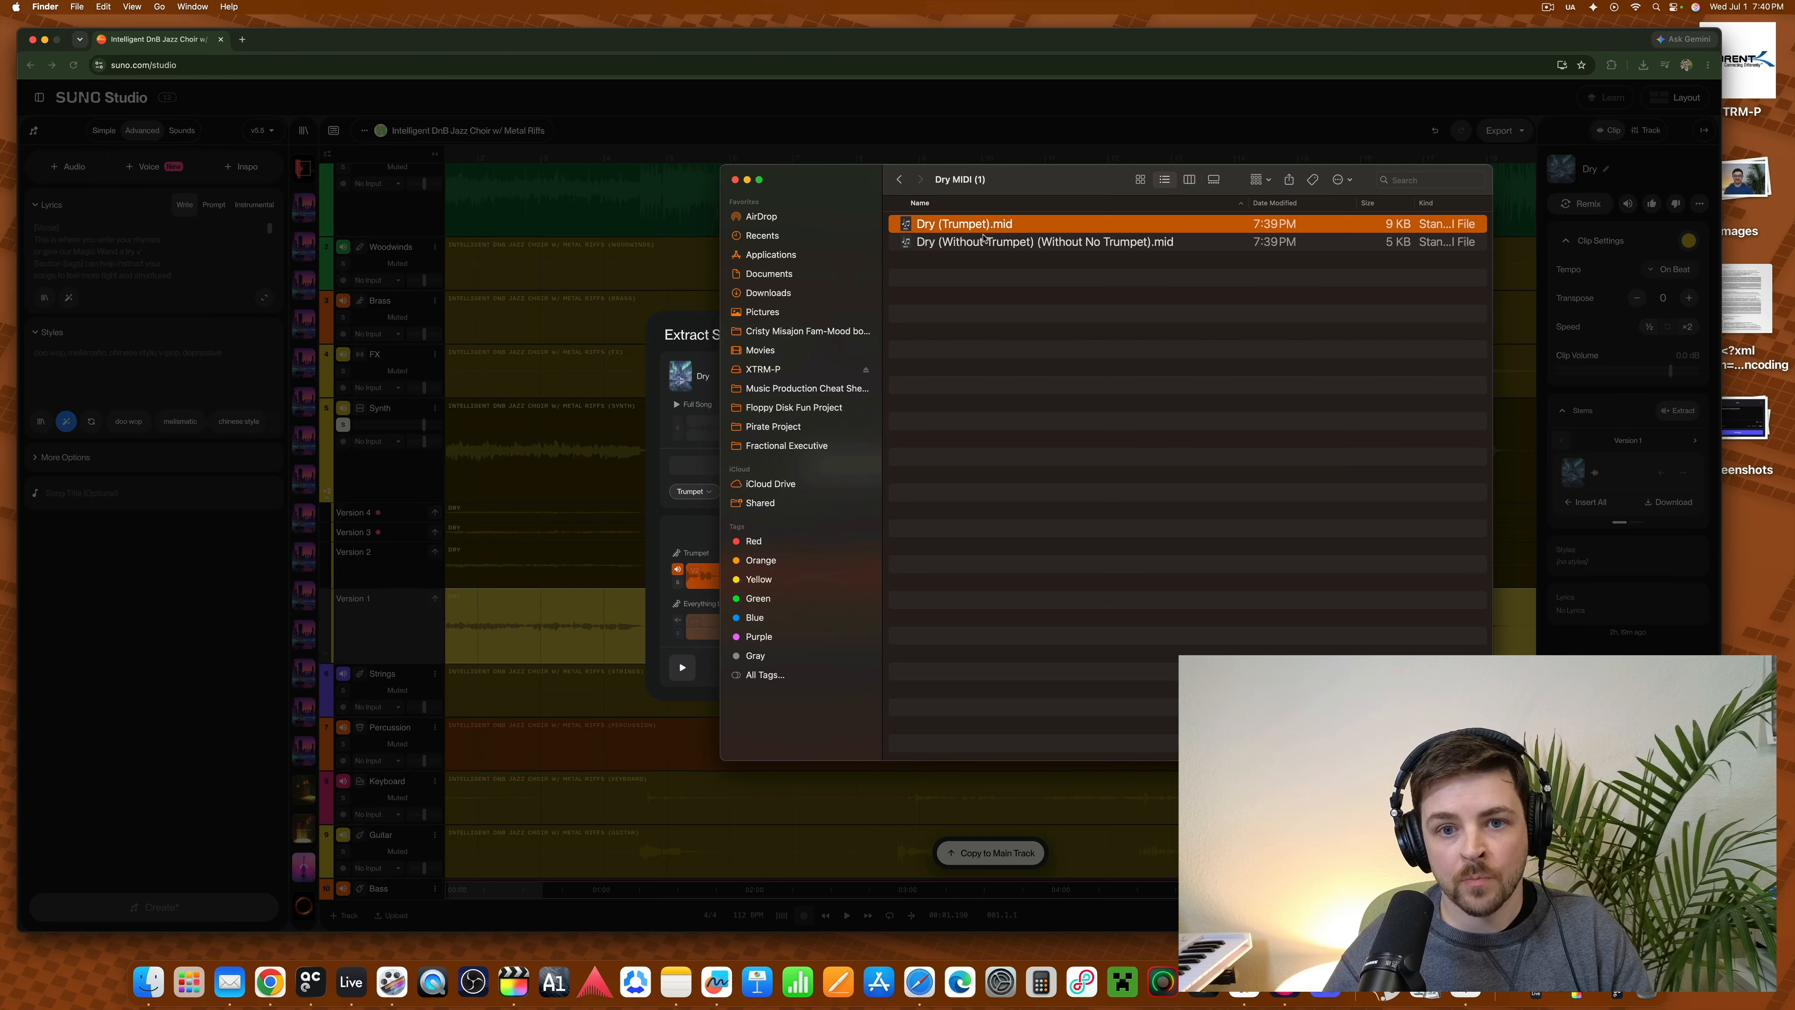
# - Select Dry (Trumpet).mid in Finder, move its folder window aside and minimise the browser window
pyautogui.click(1001, 245)
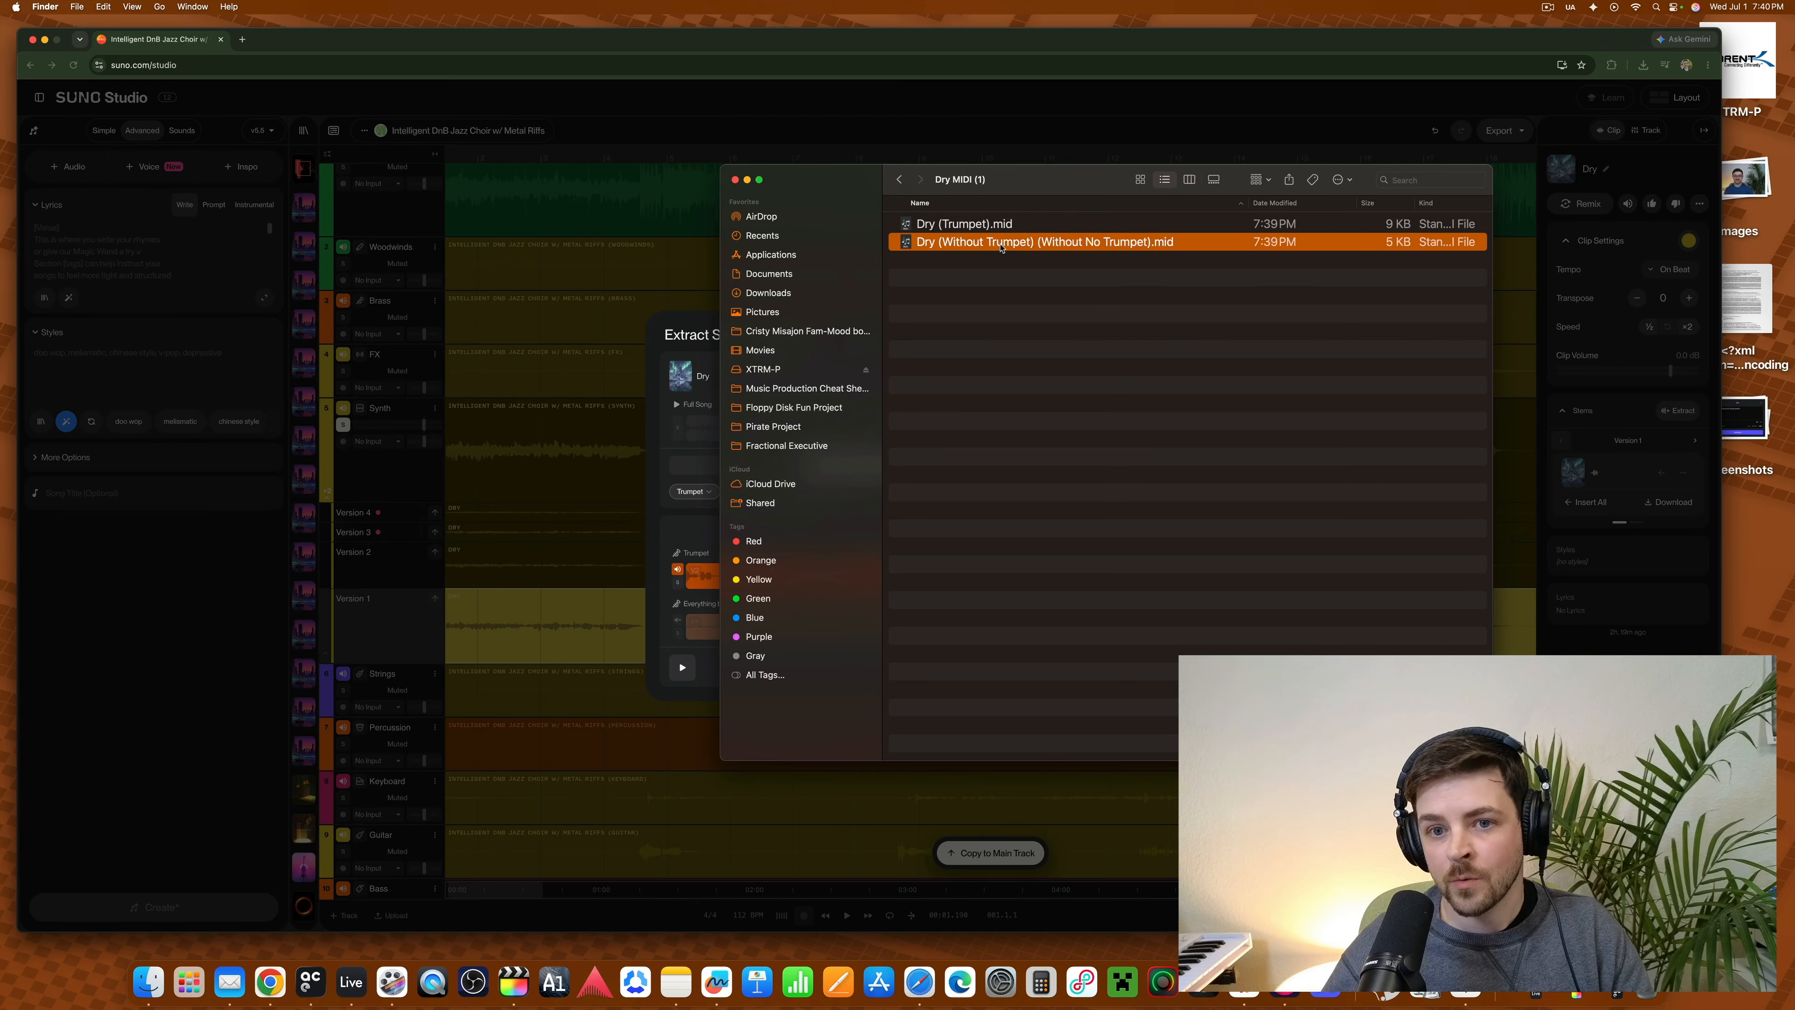
pyautogui.click(999, 225)
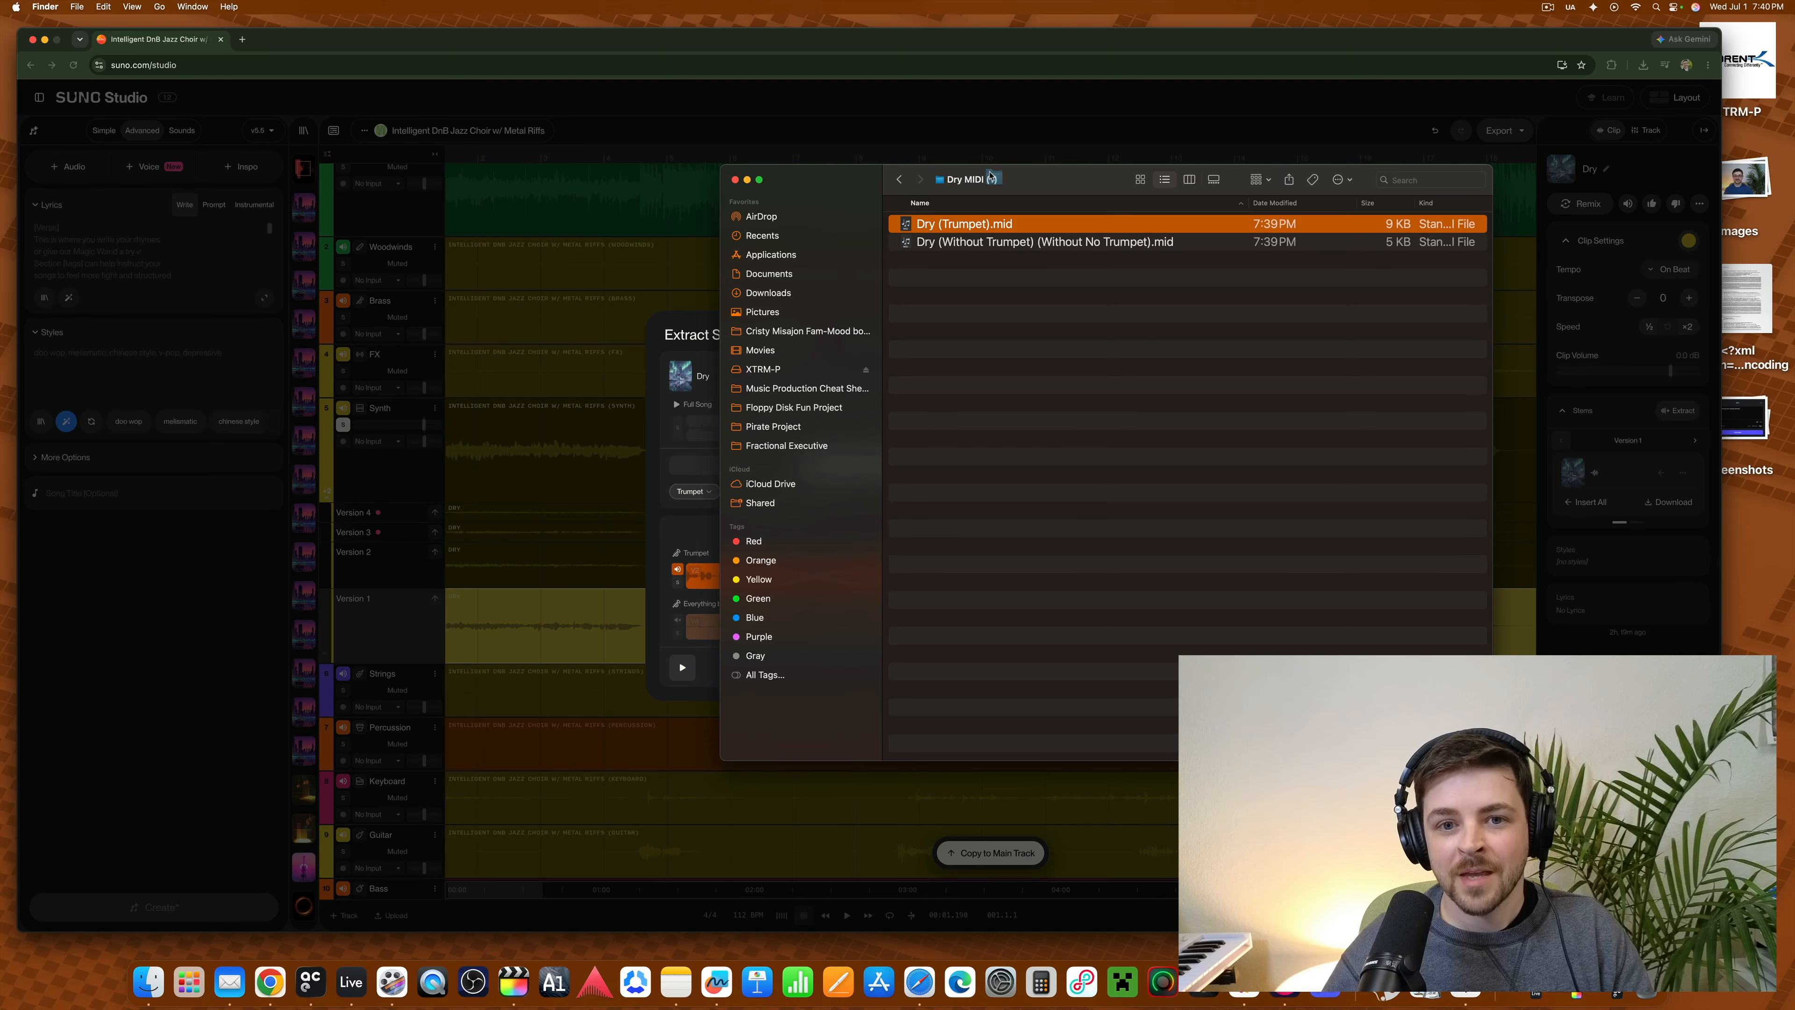
pyautogui.moveTo(988, 184); pyautogui.dragTo(1221, 161)
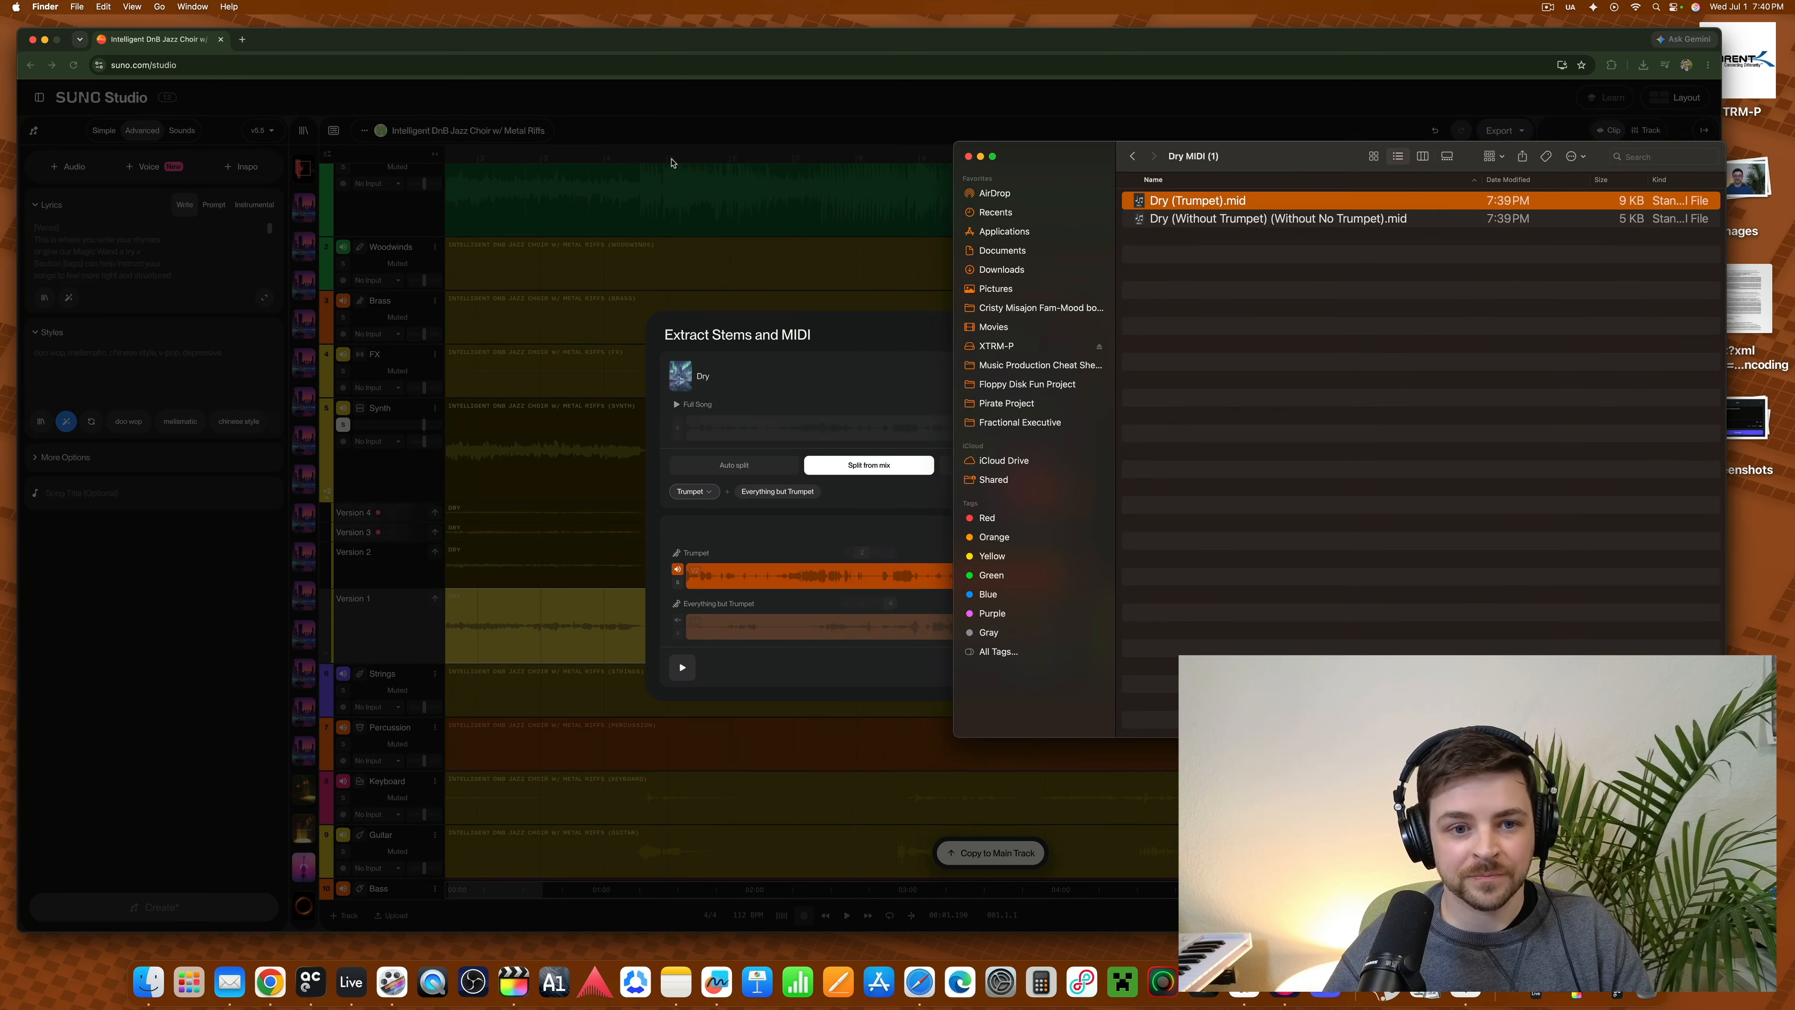
pyautogui.click(45, 40)
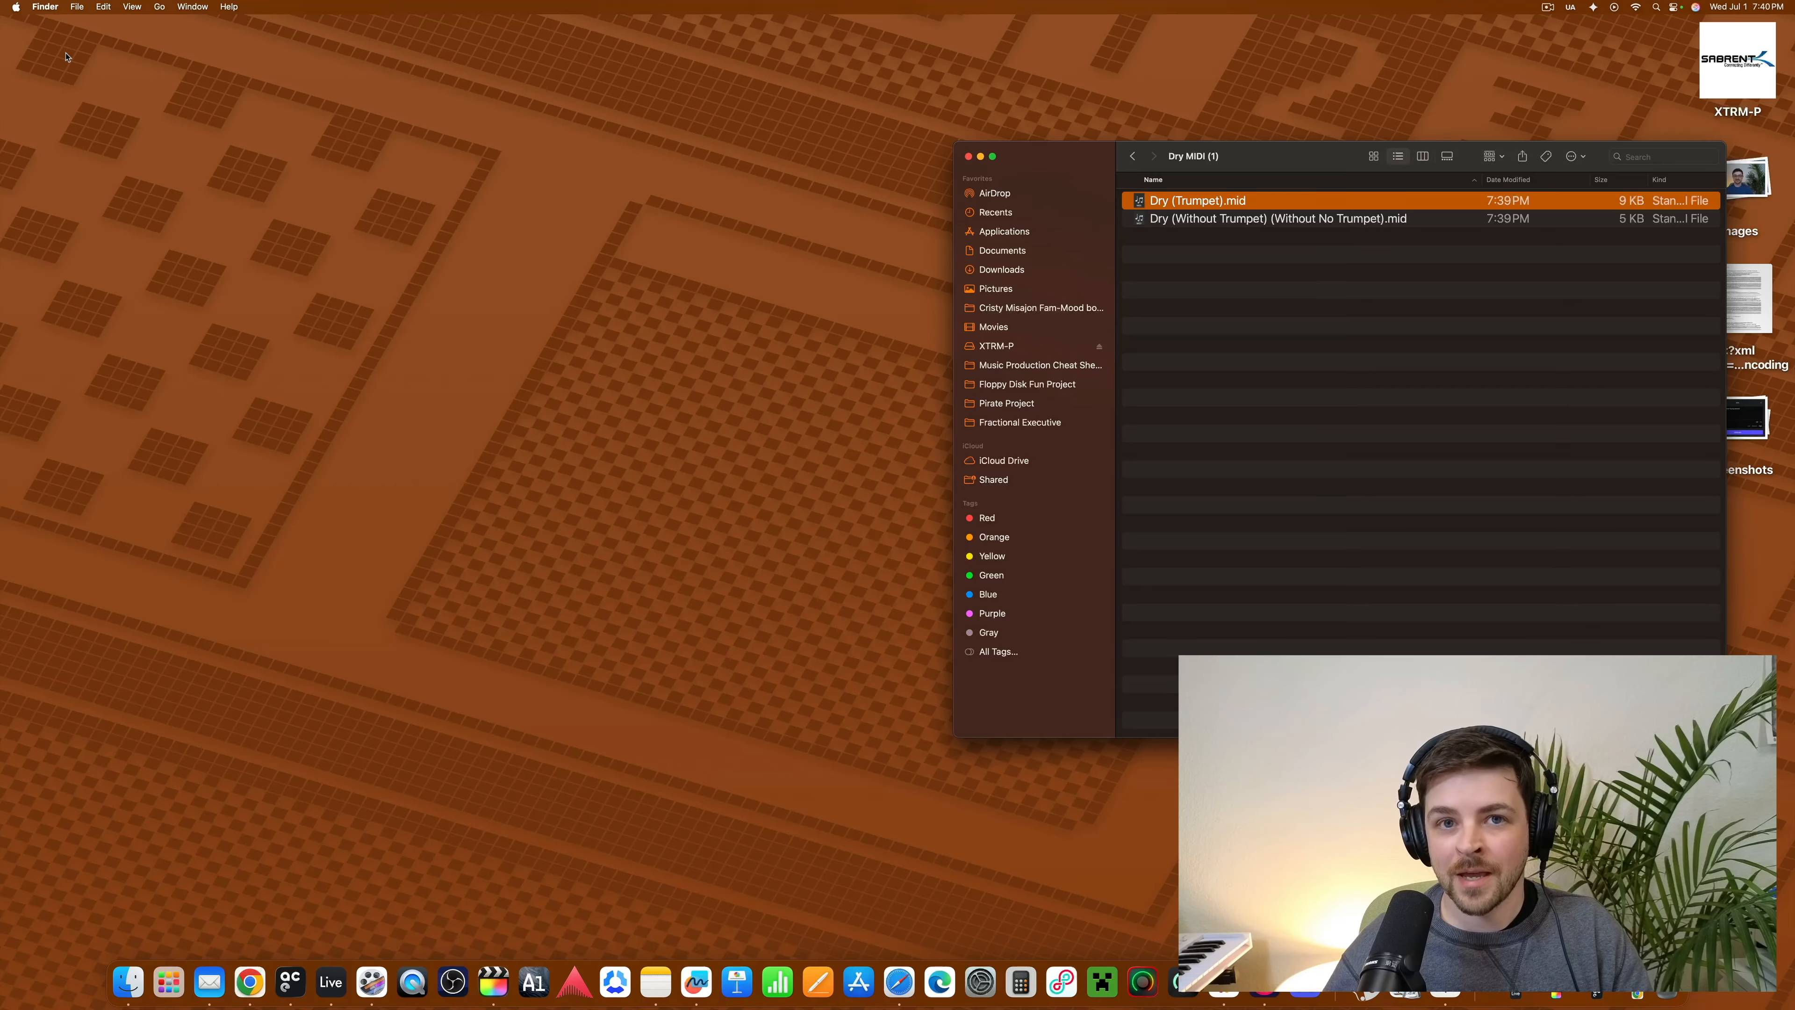
# - Switch to ACE Studio and import Dry (Trumpet).mid at the start of the empty project, applying the MIDI file's tempo and signature
pyautogui.click(289, 983)
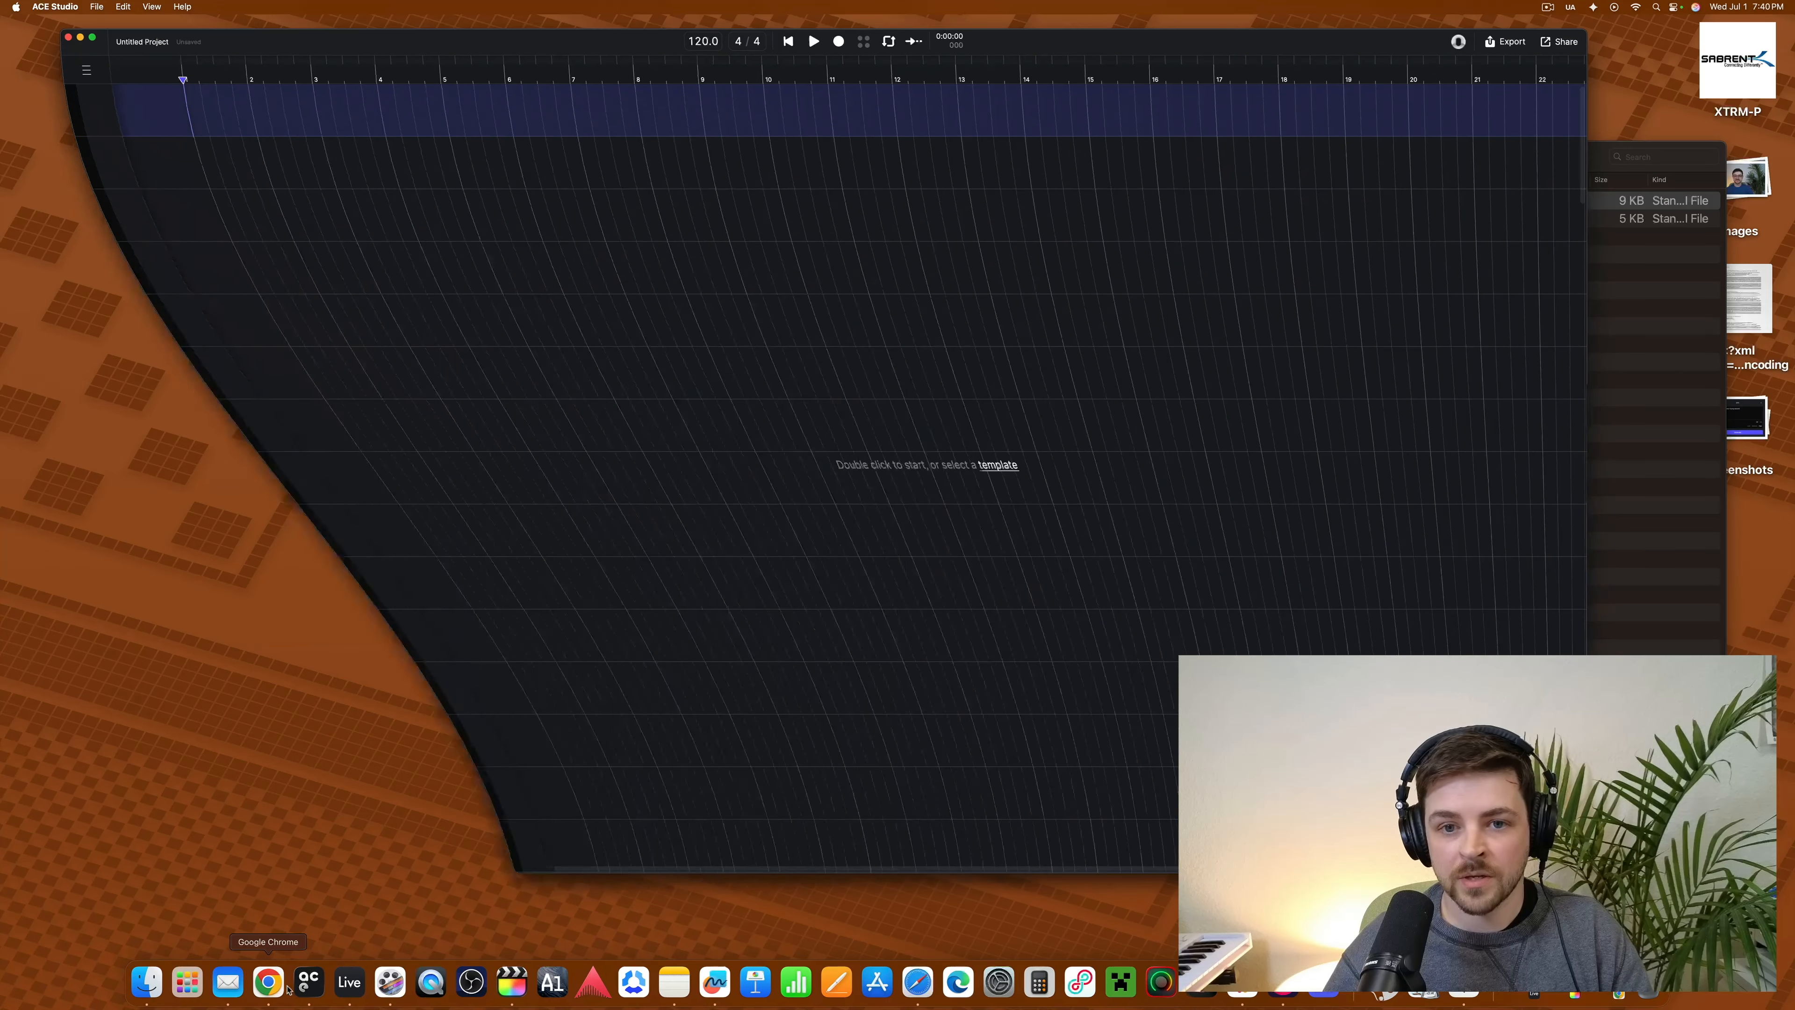
pyautogui.moveTo(200, 47); pyautogui.dragTo(155, 38)
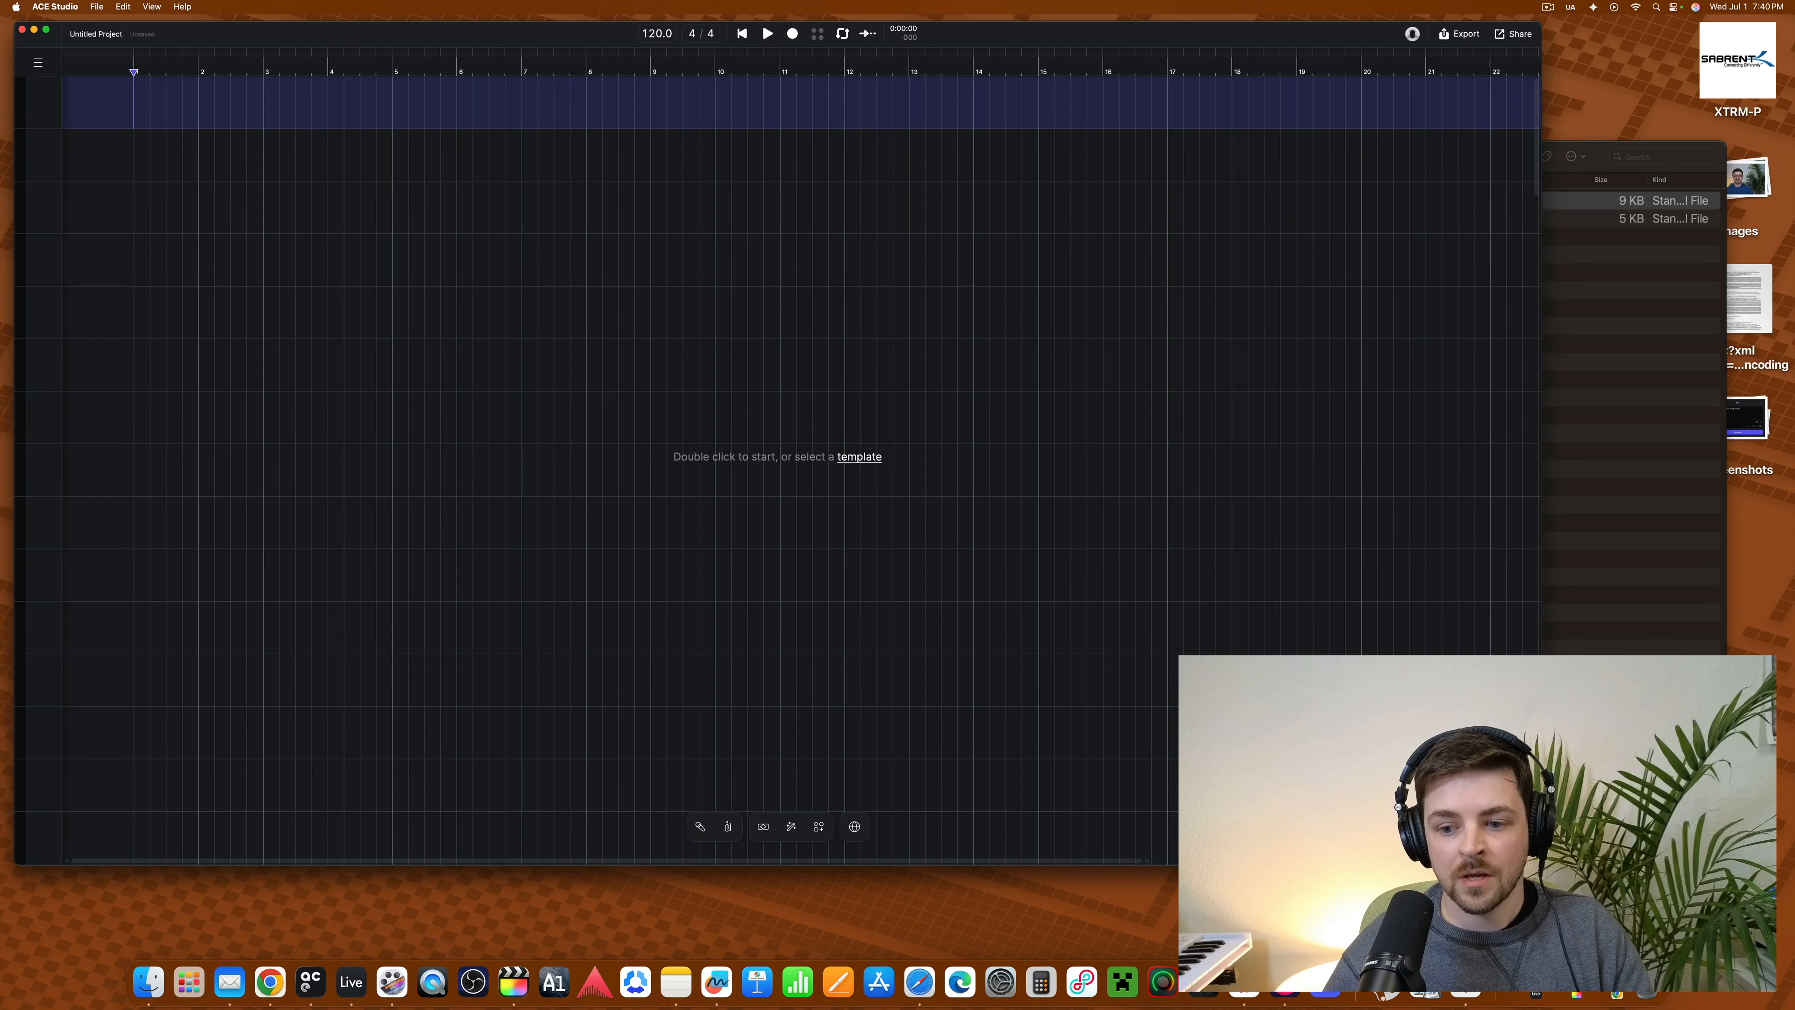
pyautogui.click(1625, 241)
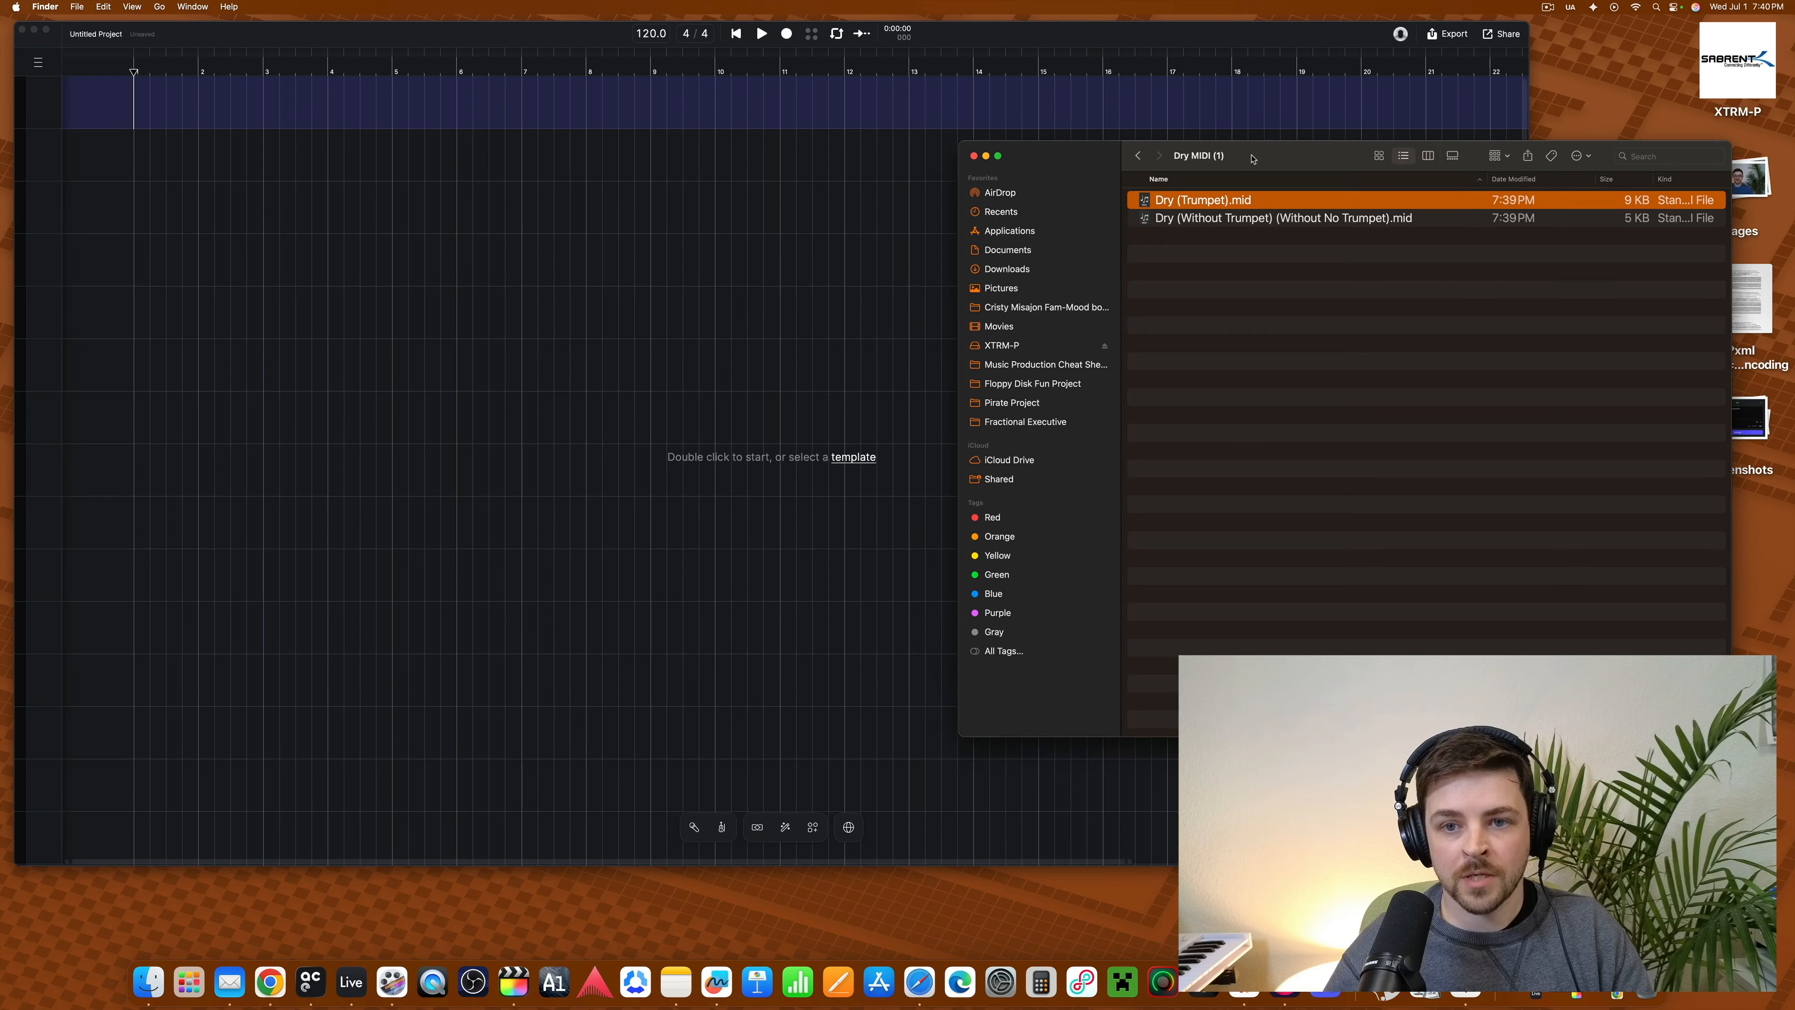
pyautogui.moveTo(1252, 157); pyautogui.dragTo(1525, 163)
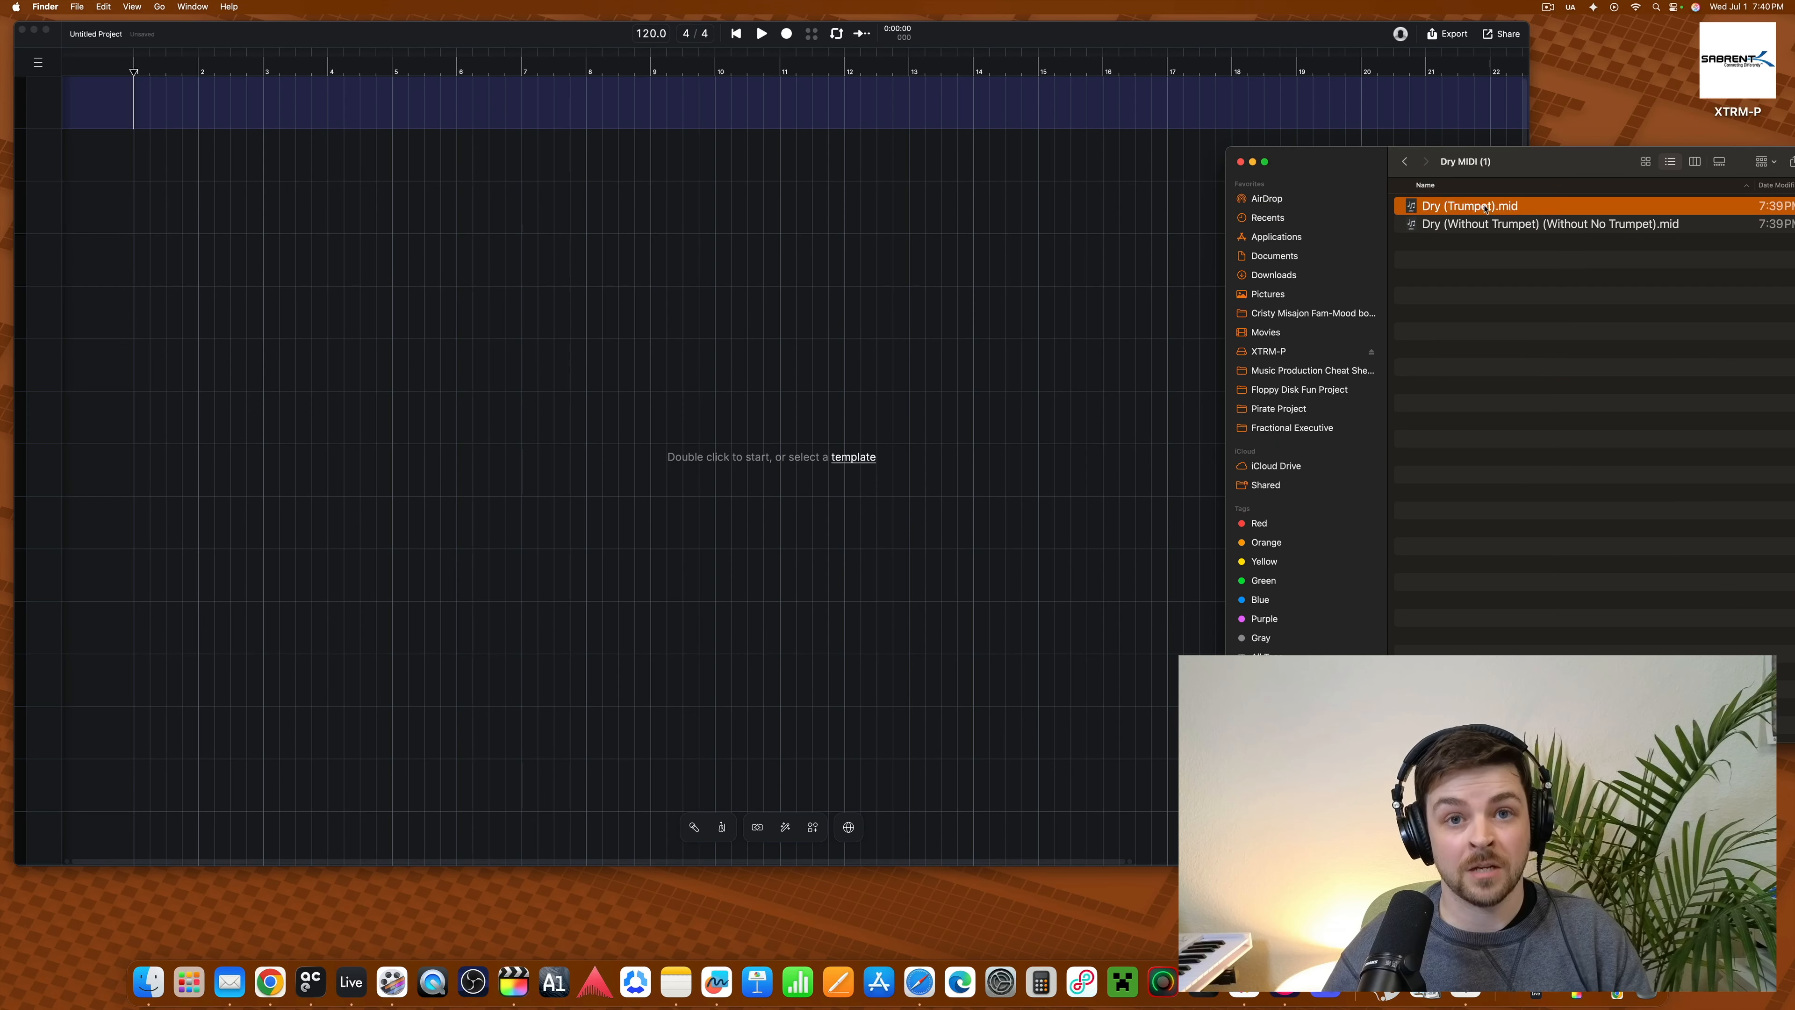
pyautogui.moveTo(1481, 208)
pyautogui.mouseDown()
pyautogui.moveTo(1198, 239)
pyautogui.moveTo(187, 185)
pyautogui.moveTo(135, 110)
pyautogui.mouseUp()
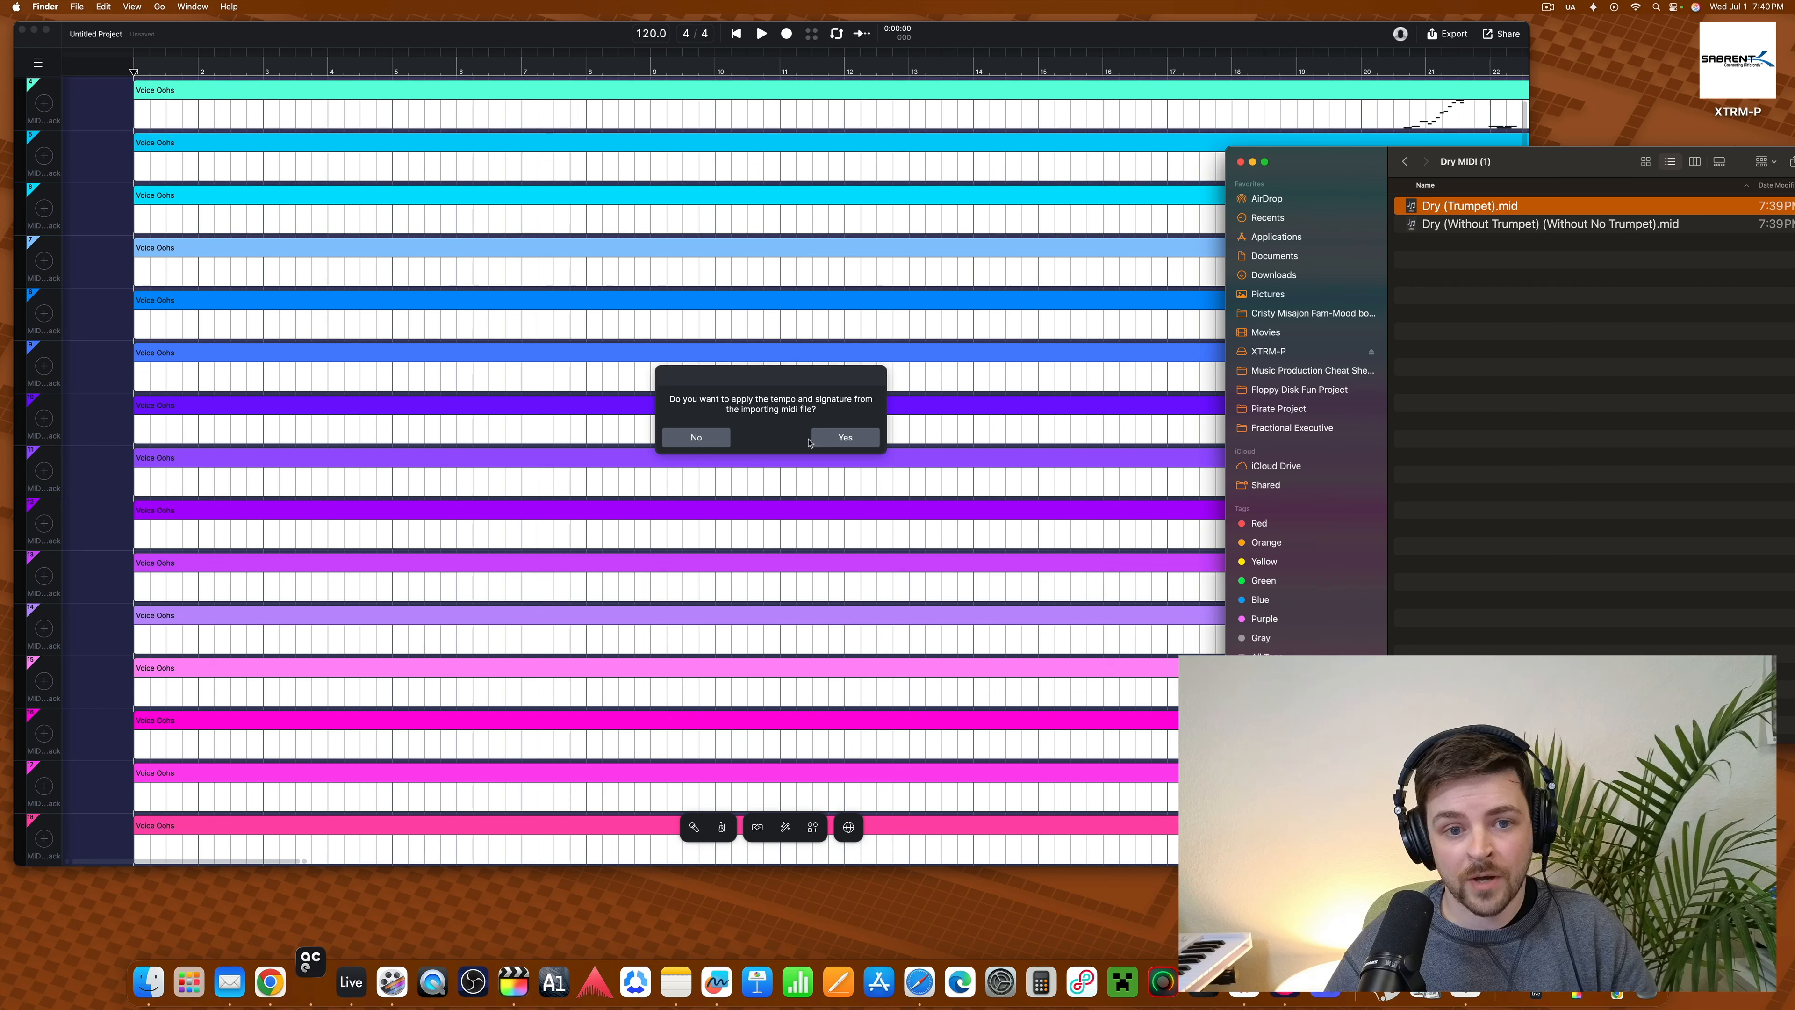
pyautogui.click(831, 439)
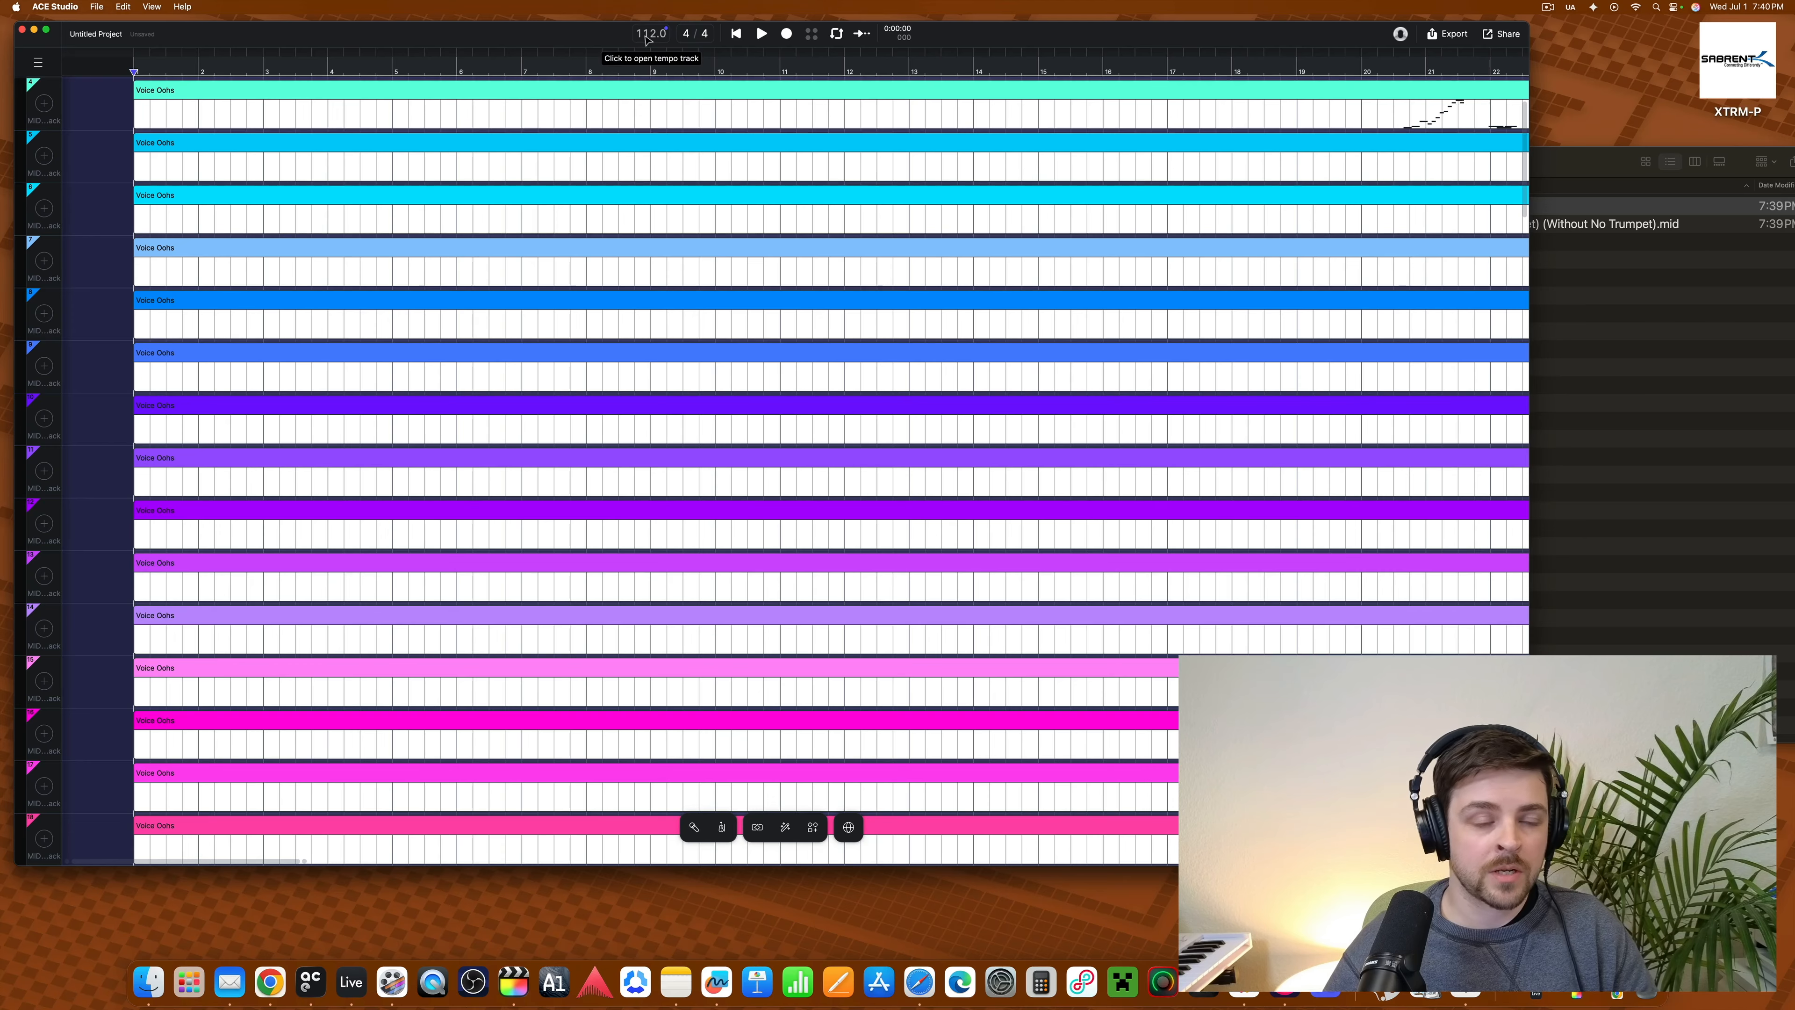
# - Split the clip on the first track just after bar 9, at the end of its rising melody
pyautogui.click(255, 109)
pyautogui.scroll(3, 248, 168)
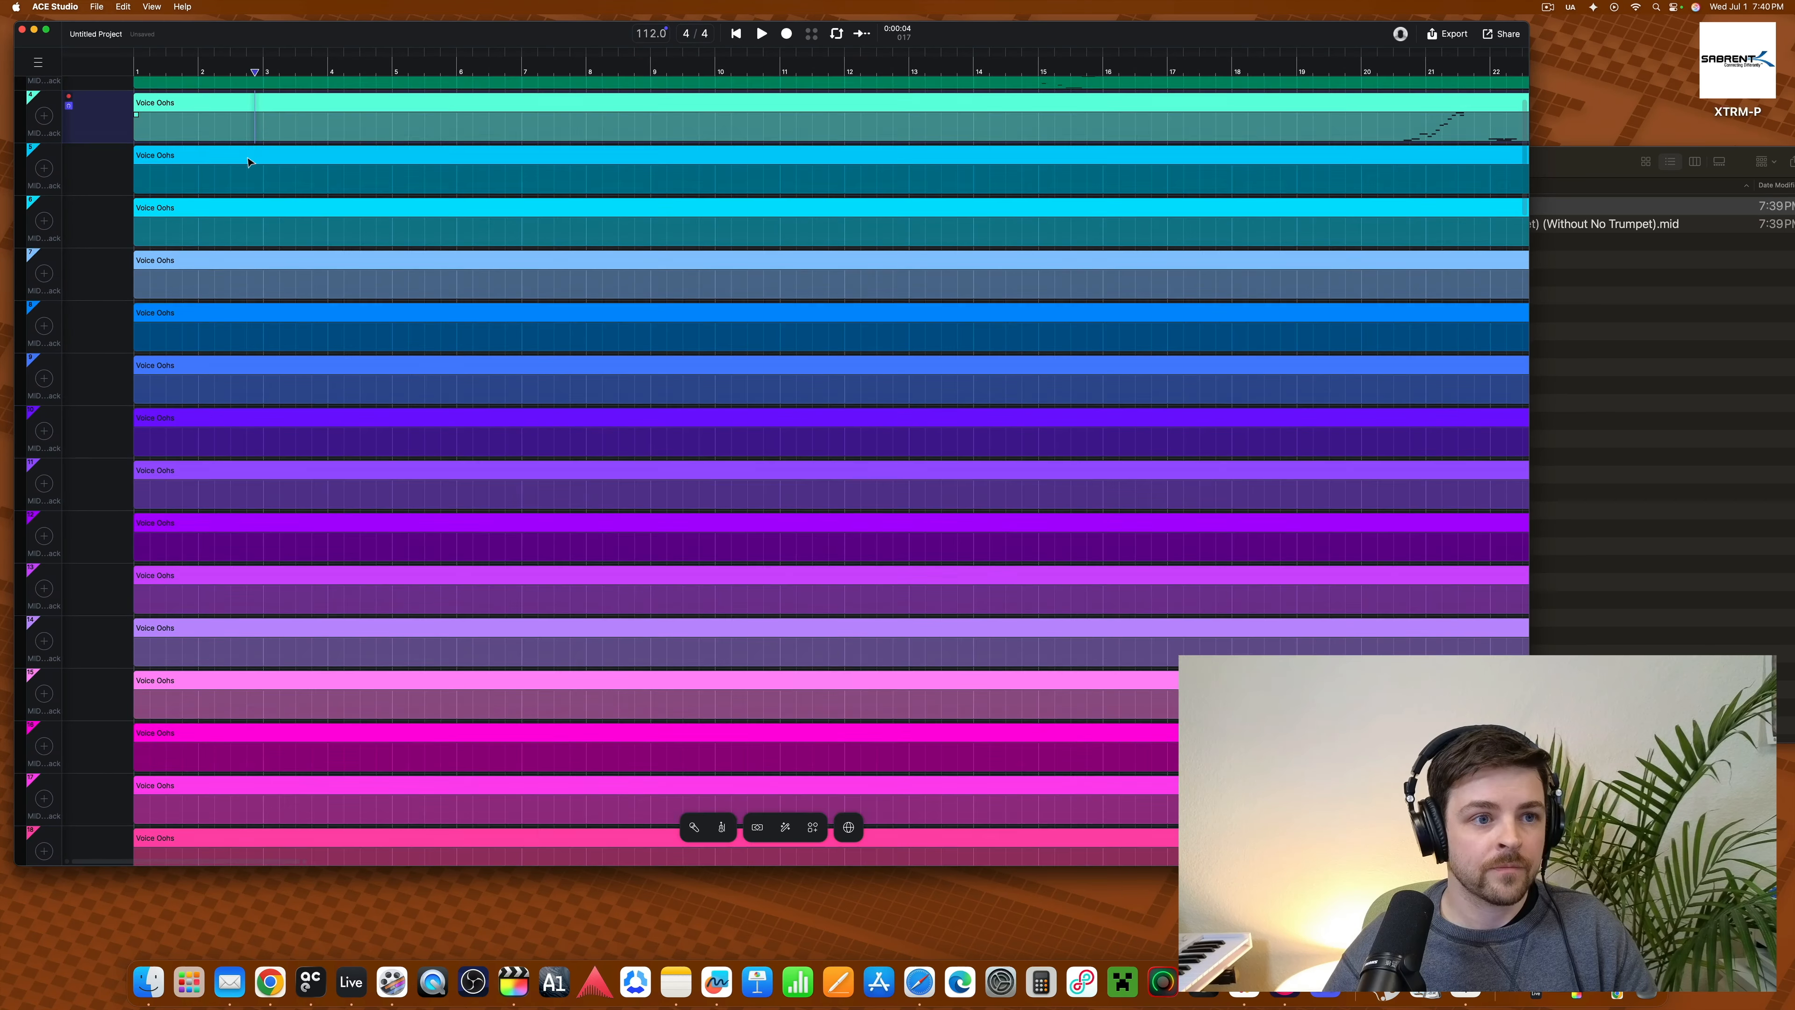
pyautogui.click(175, 87)
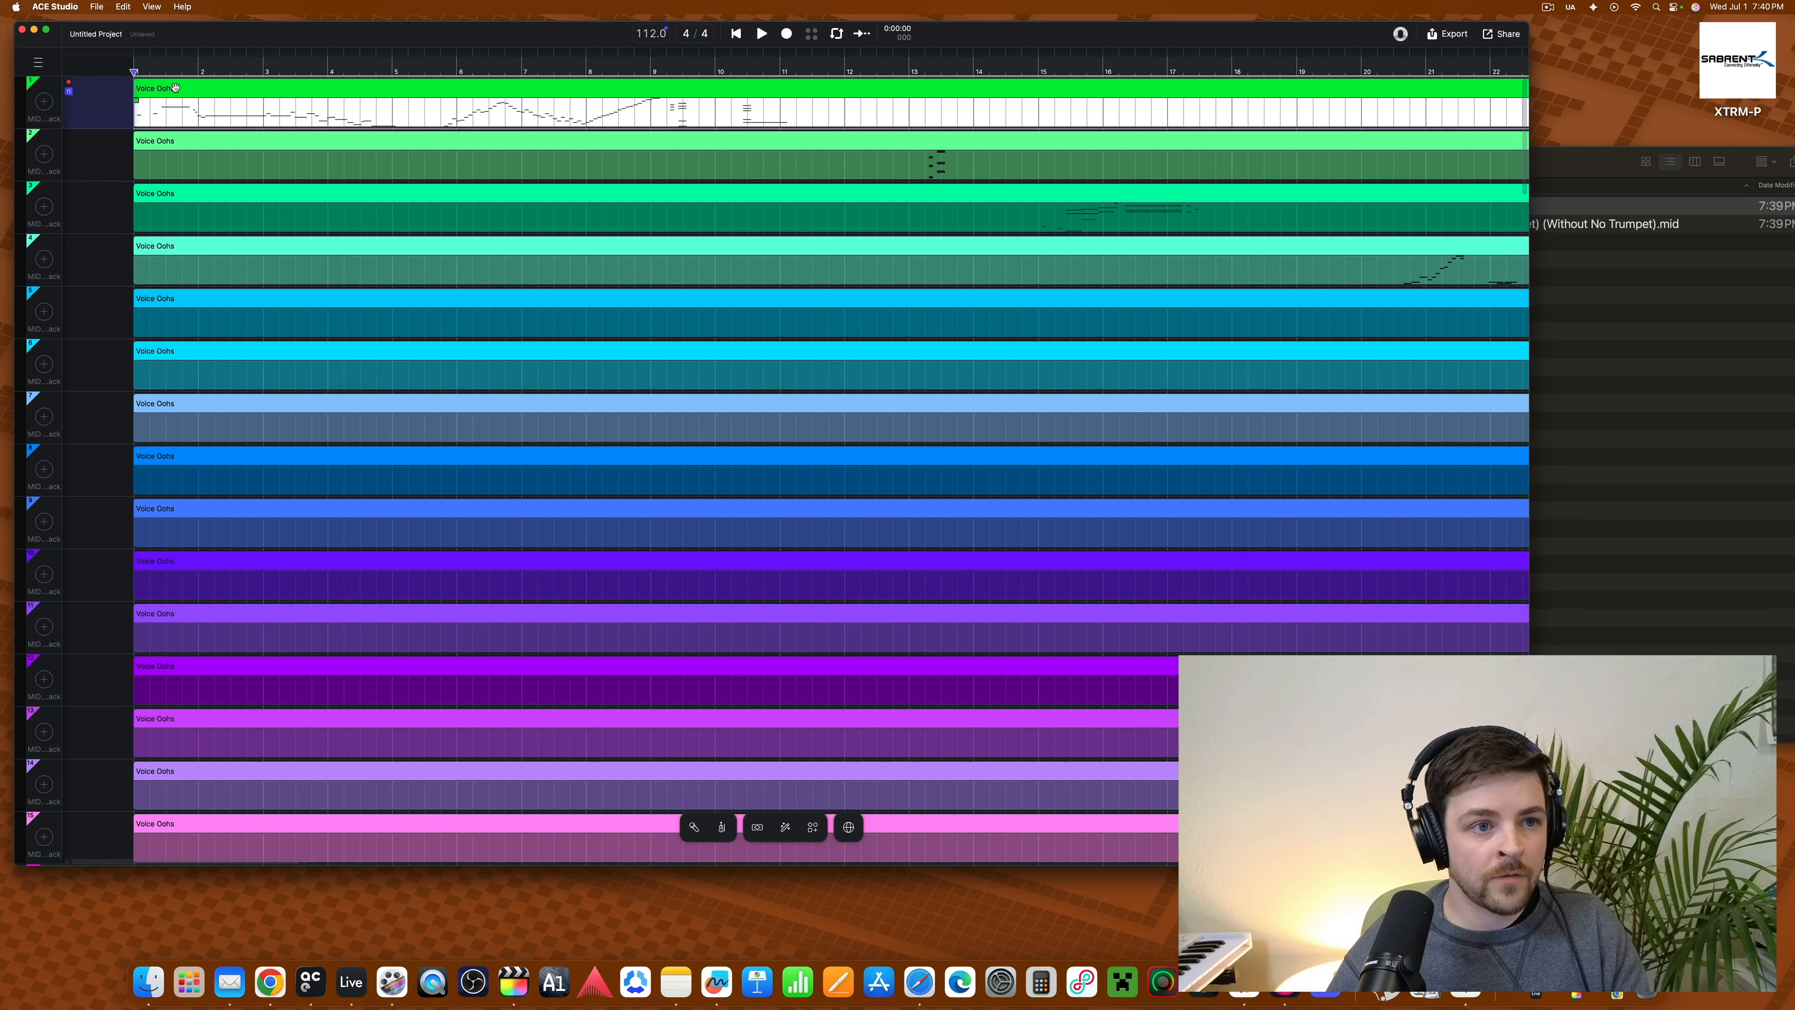
pyautogui.click(668, 112)
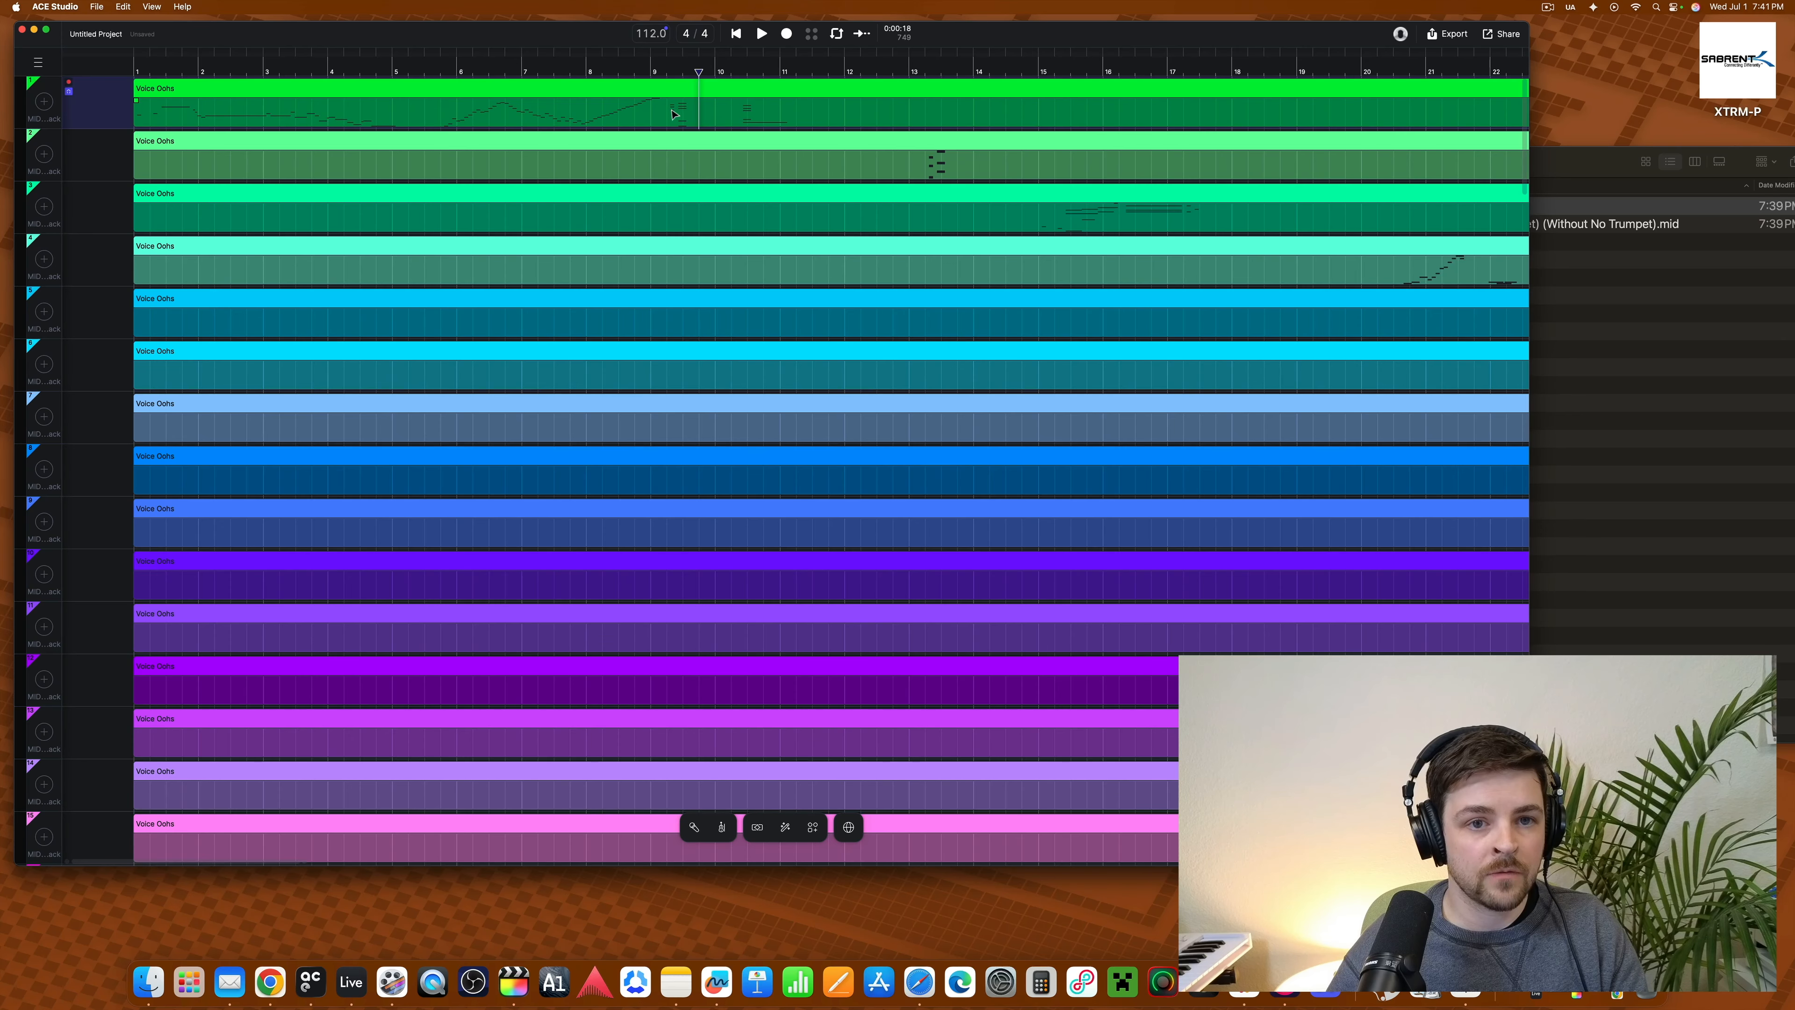
pyautogui.click(666, 111)
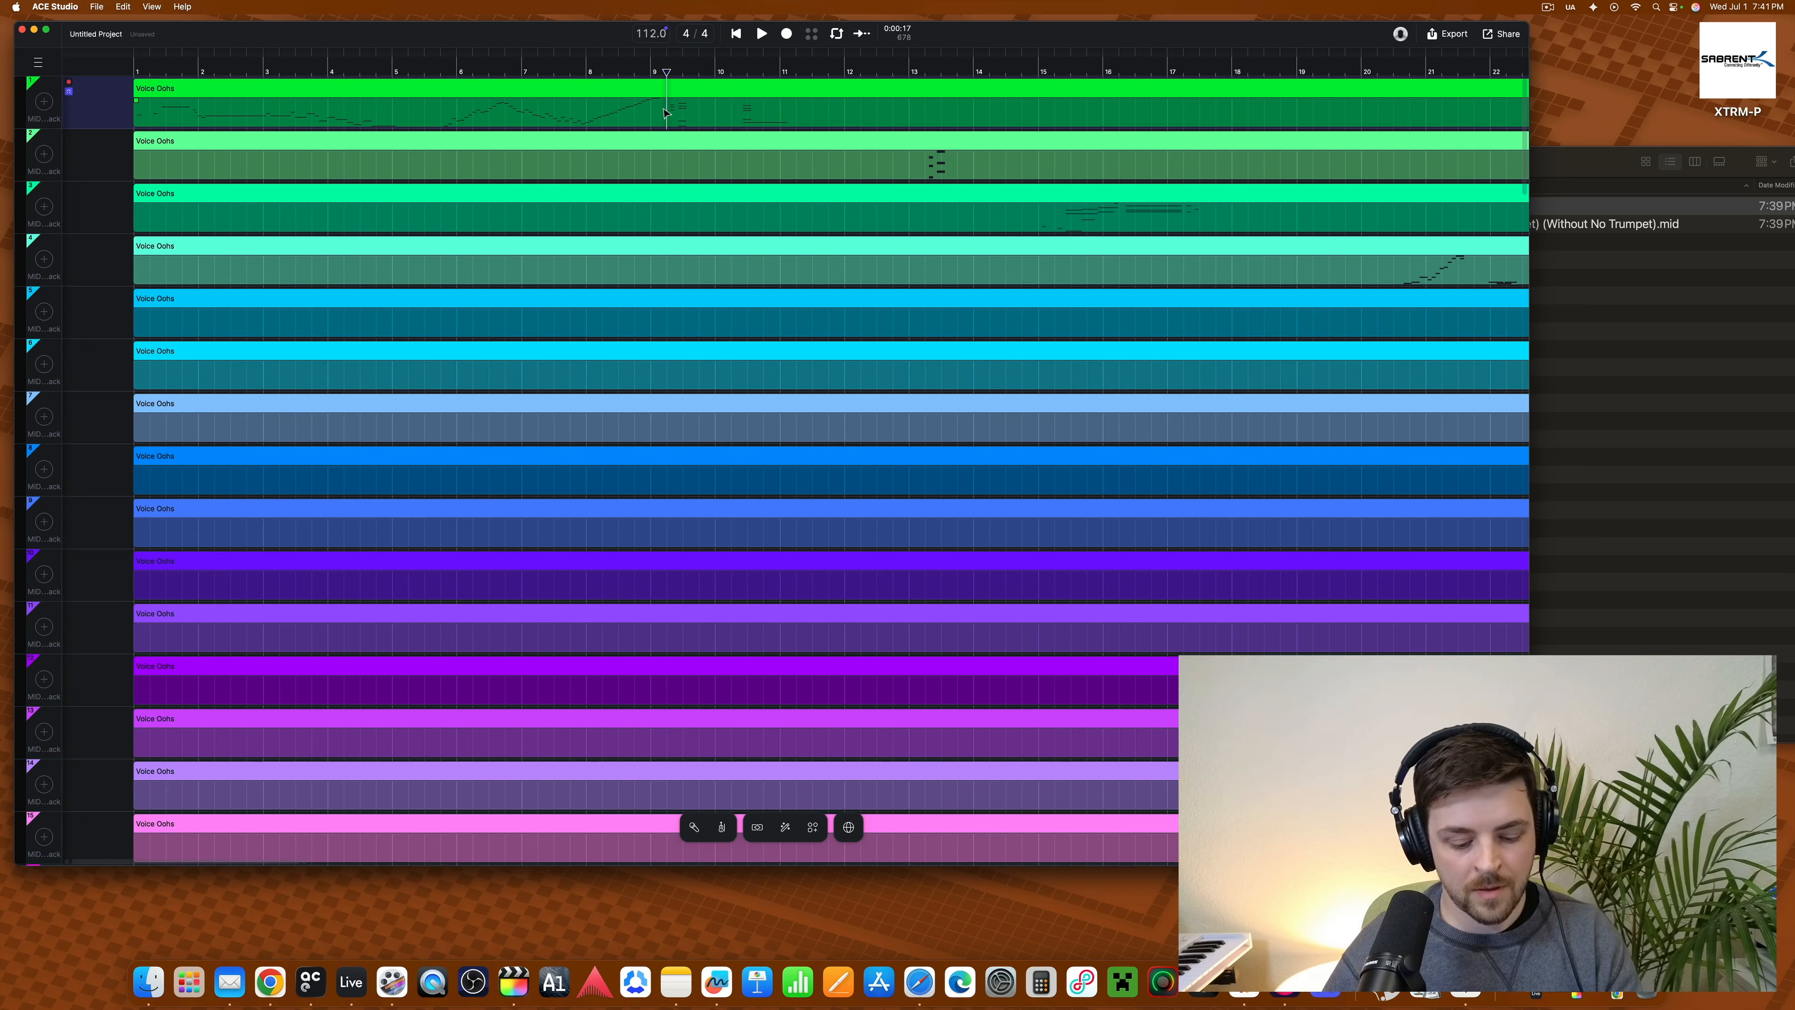
pyautogui.press('super+e')
# - Inspect the notes of the first track's opening clip in the note editor, and close the editor
pyautogui.doubleClick(642, 88)
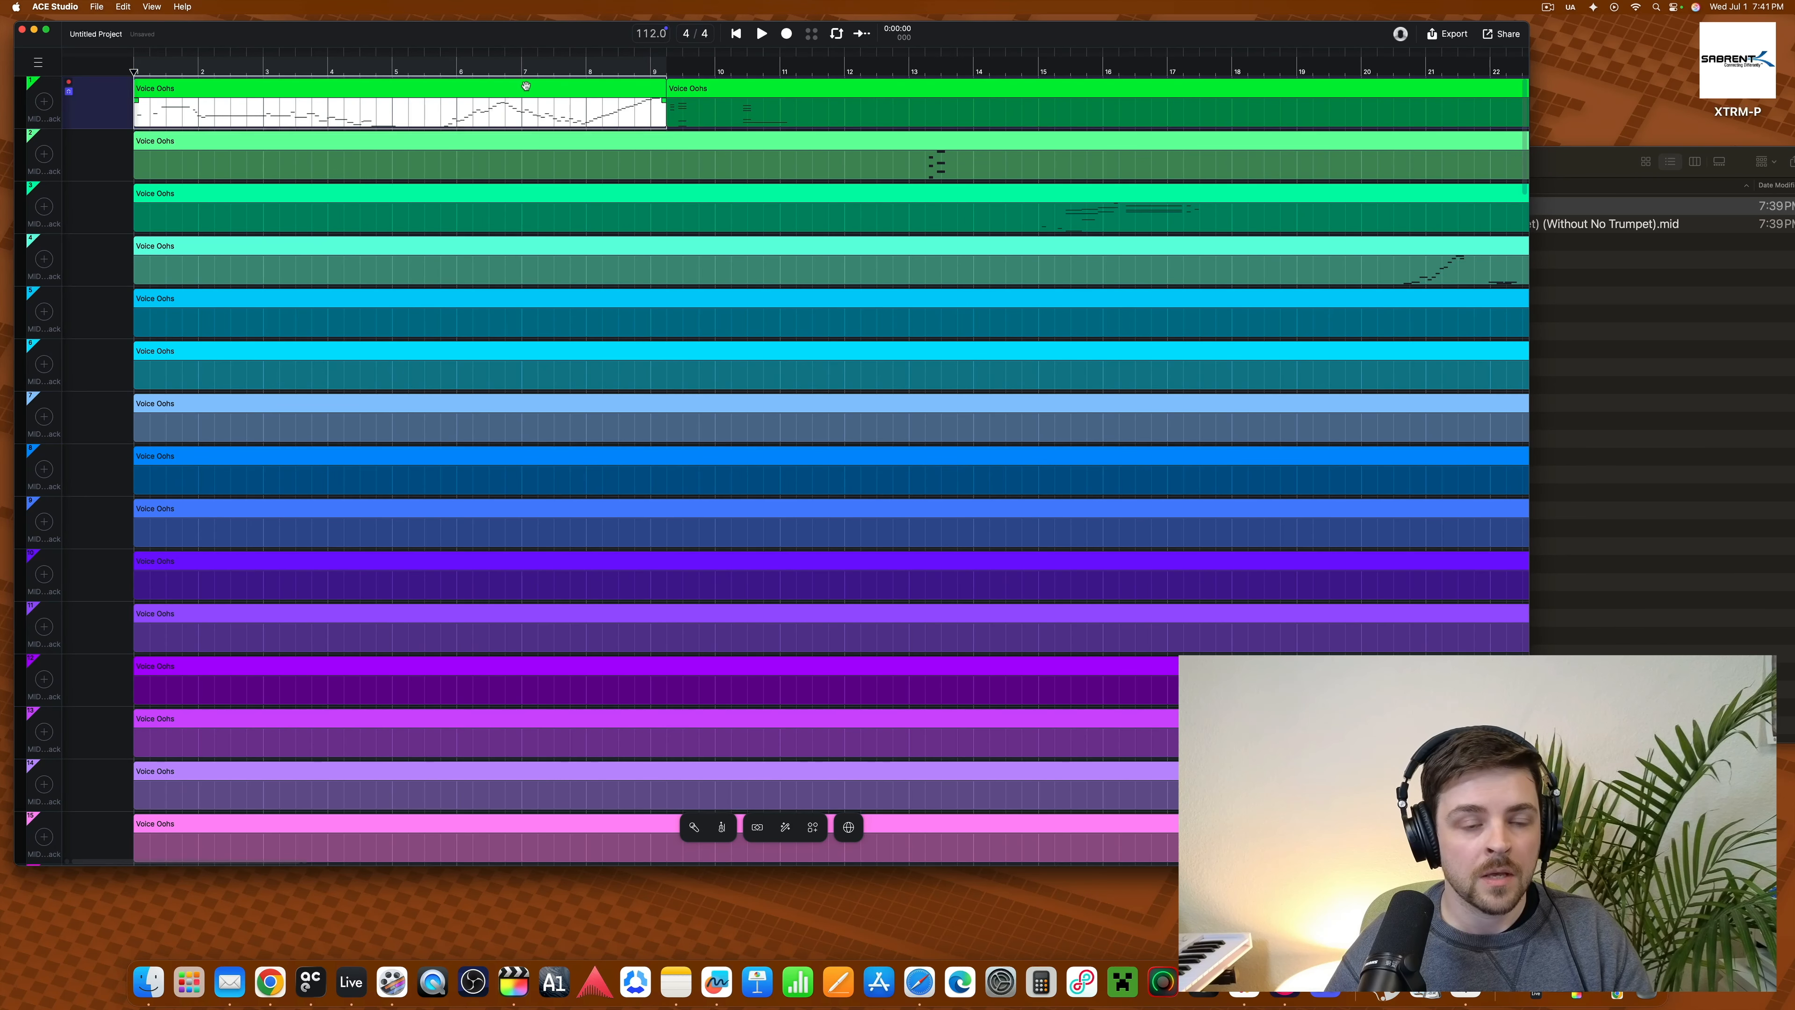
pyautogui.scroll(-3, 361, 515)
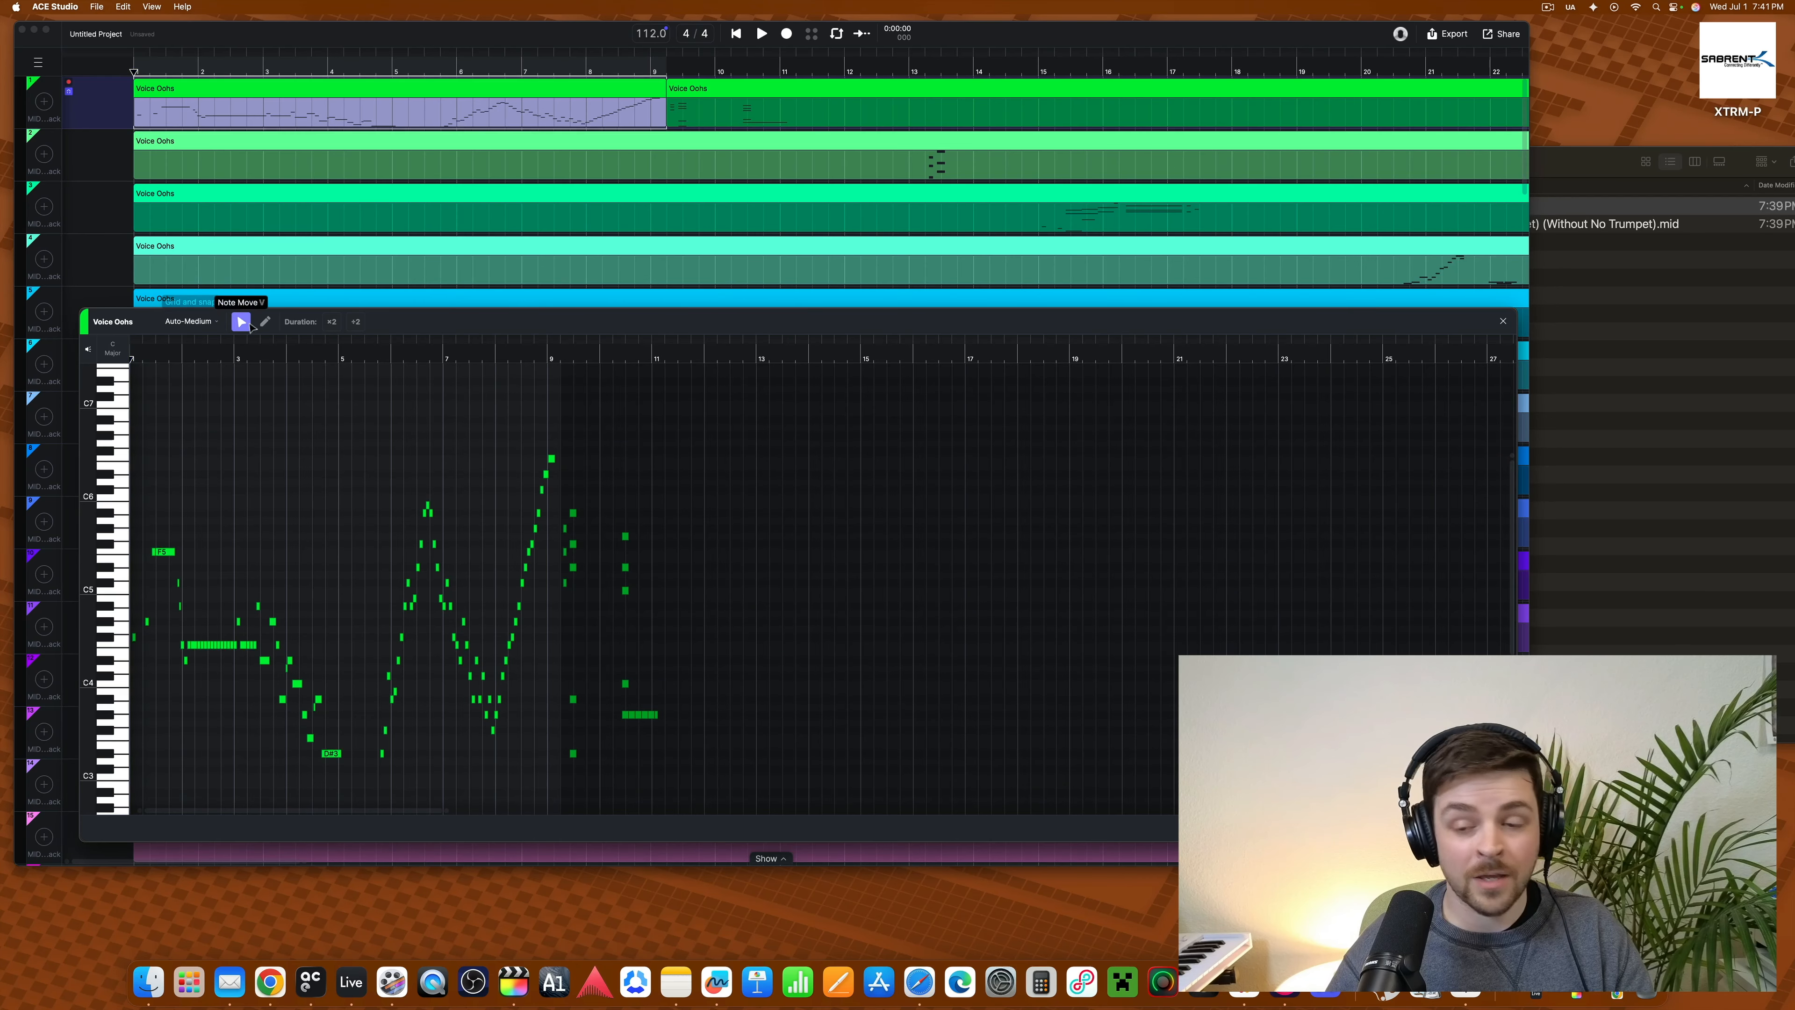
pyautogui.click(1503, 322)
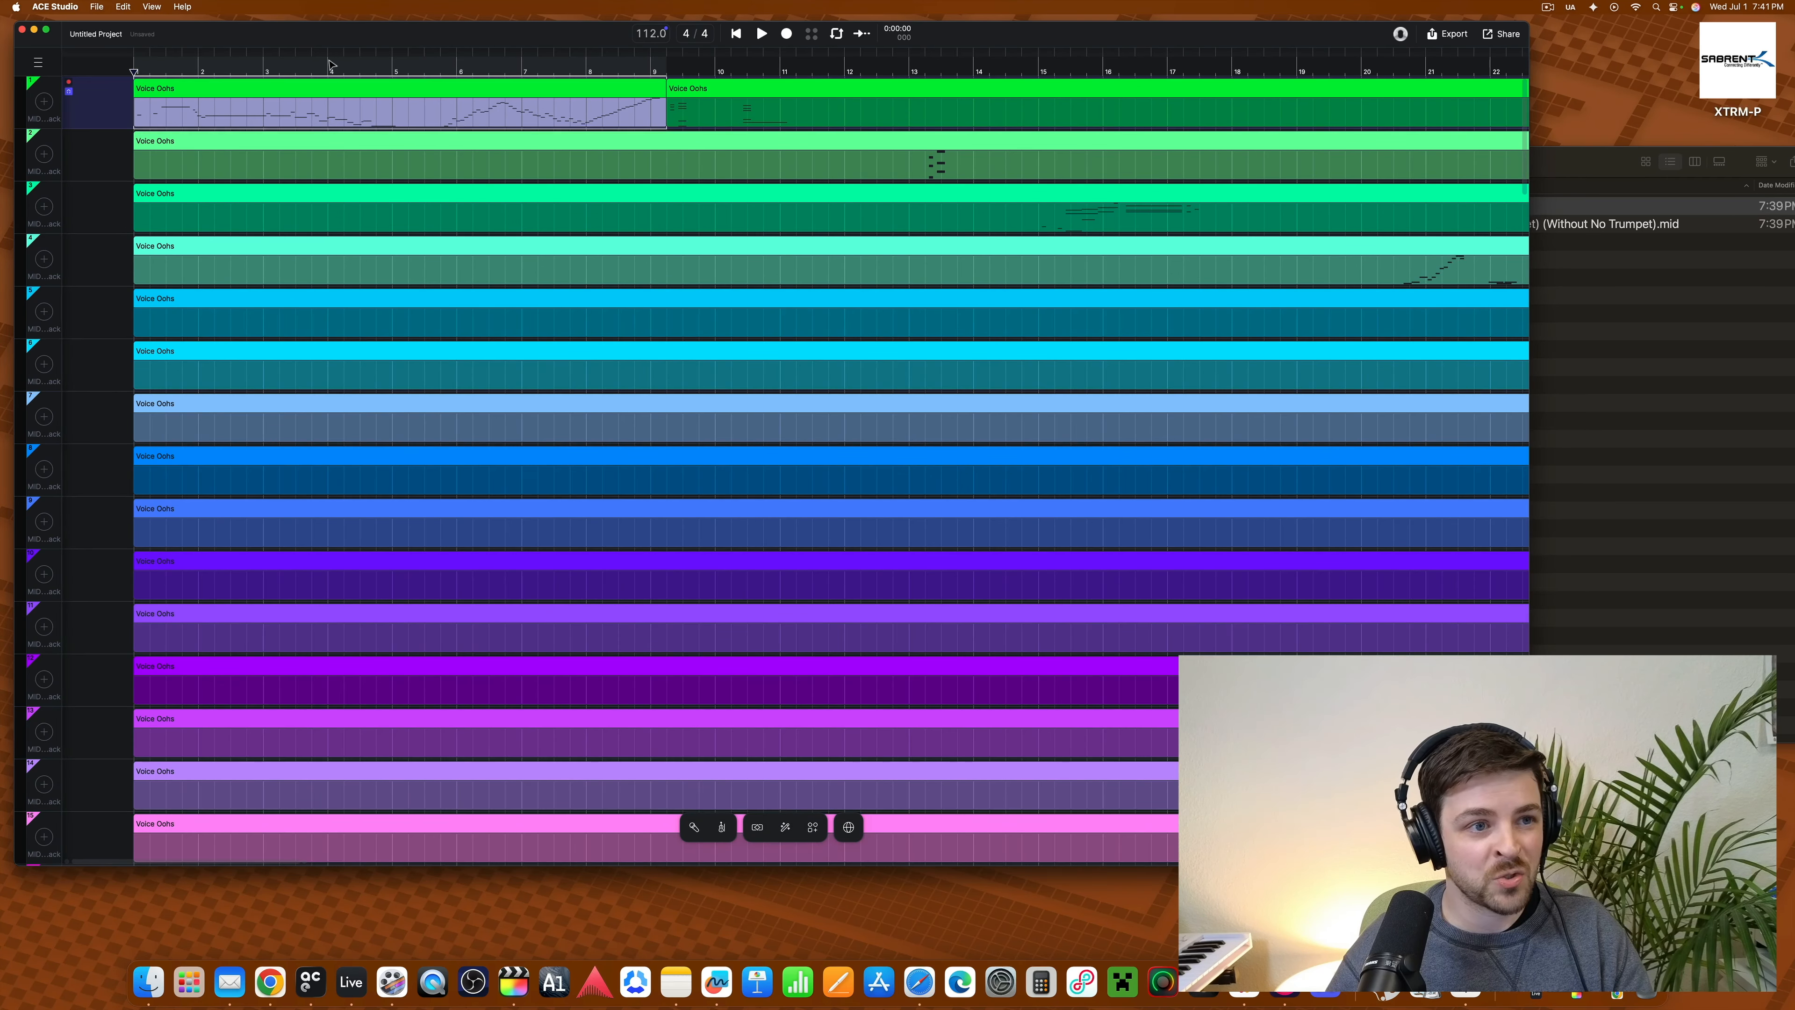
# - Generate an instrument from the first track's MIDI using the pre-made Trumpet from the Brass group of AI Instruments
pyautogui.click(23, 96)
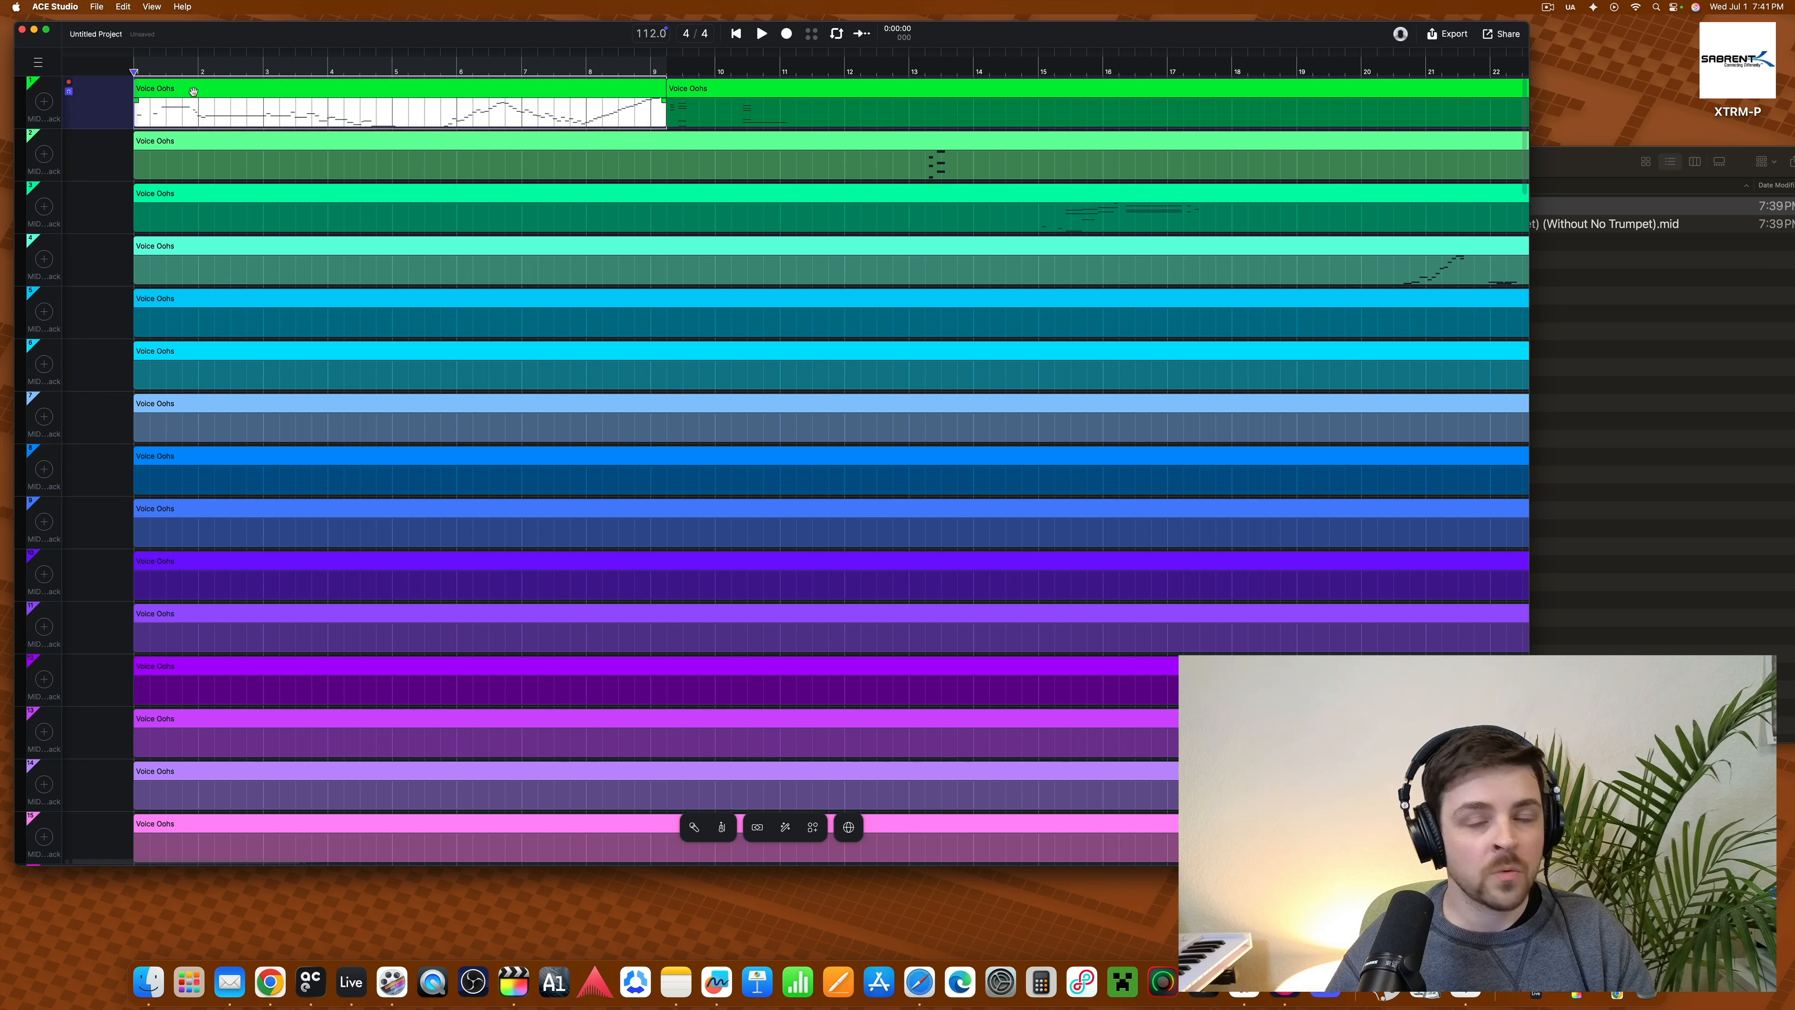
pyautogui.click(44, 103)
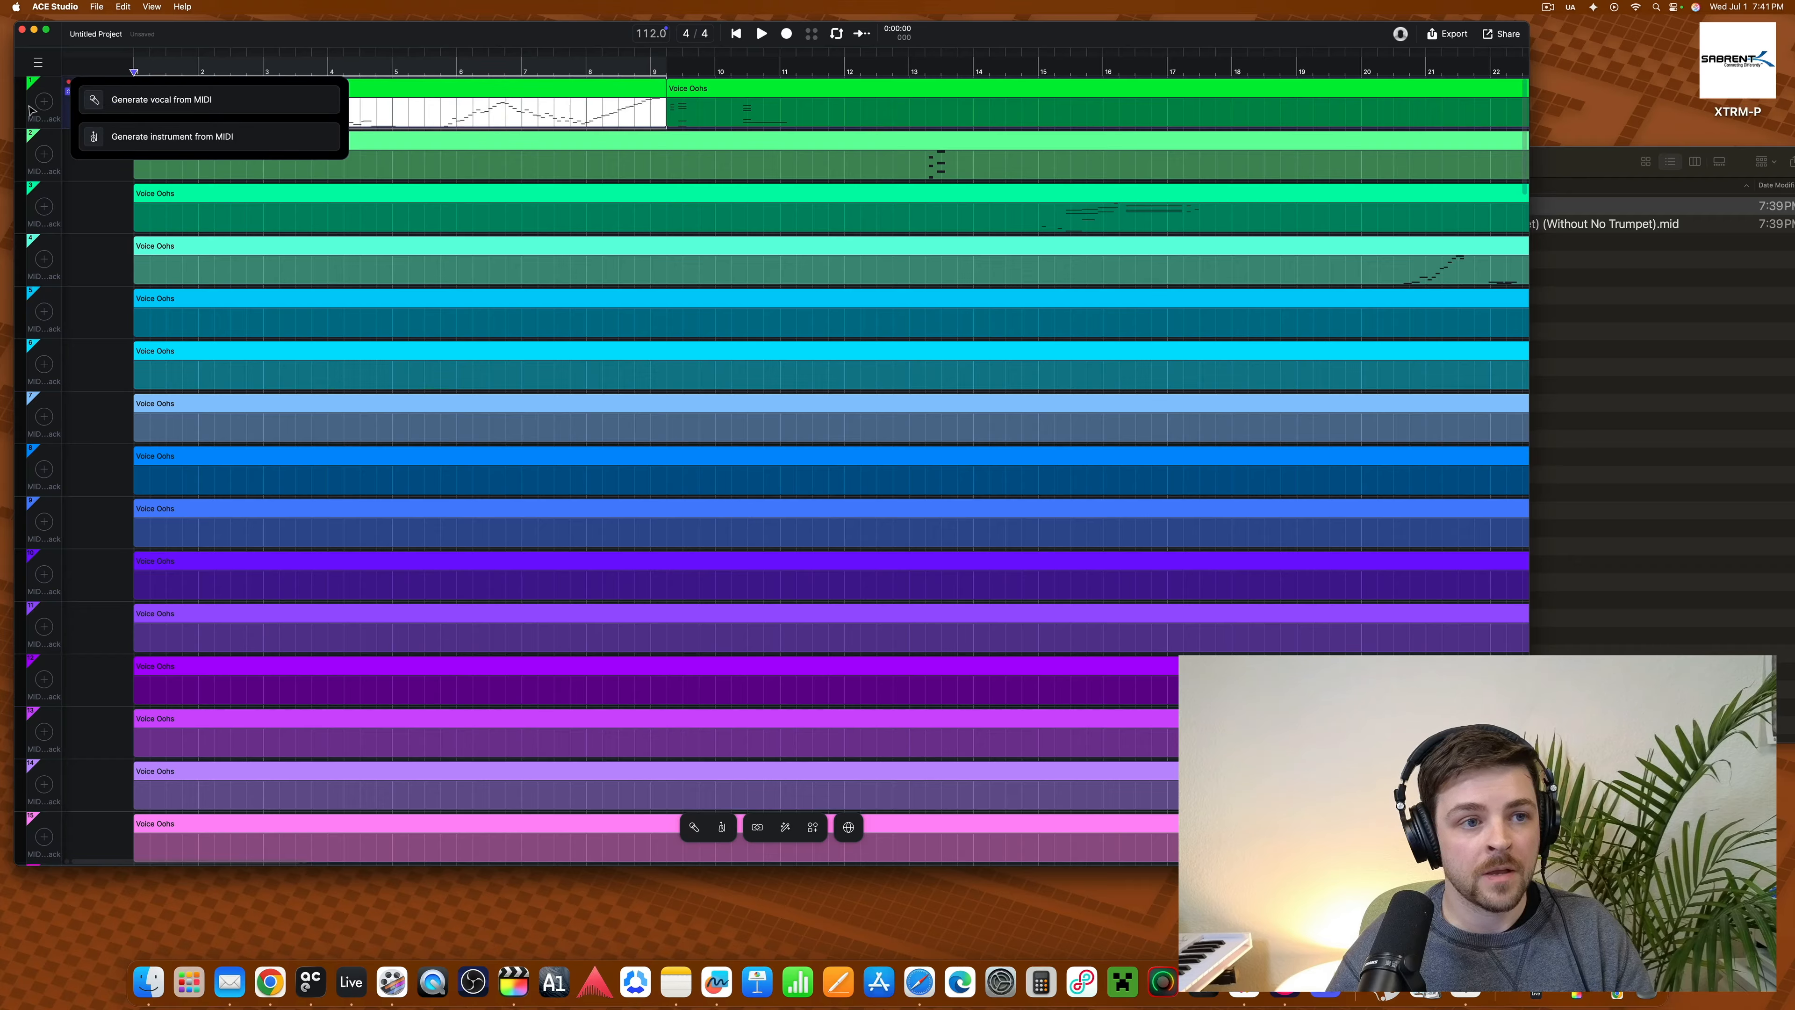
pyautogui.click(132, 138)
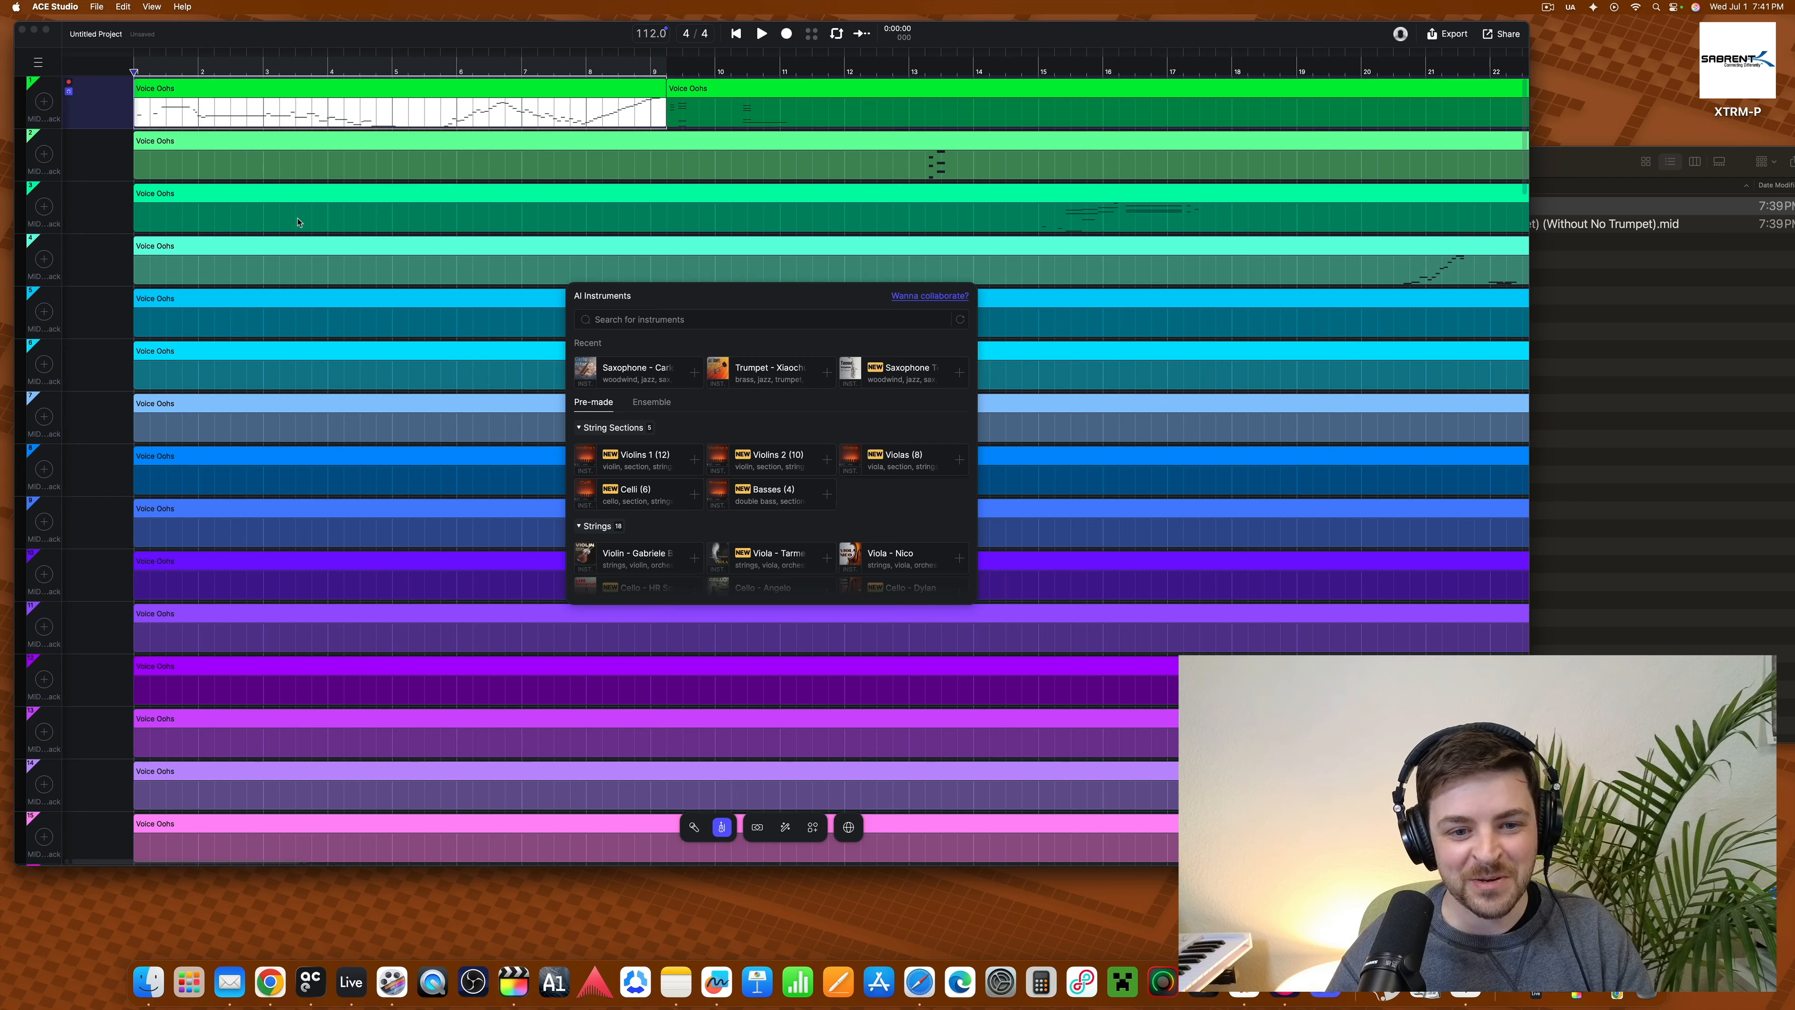
pyautogui.scroll(-5, 777, 495)
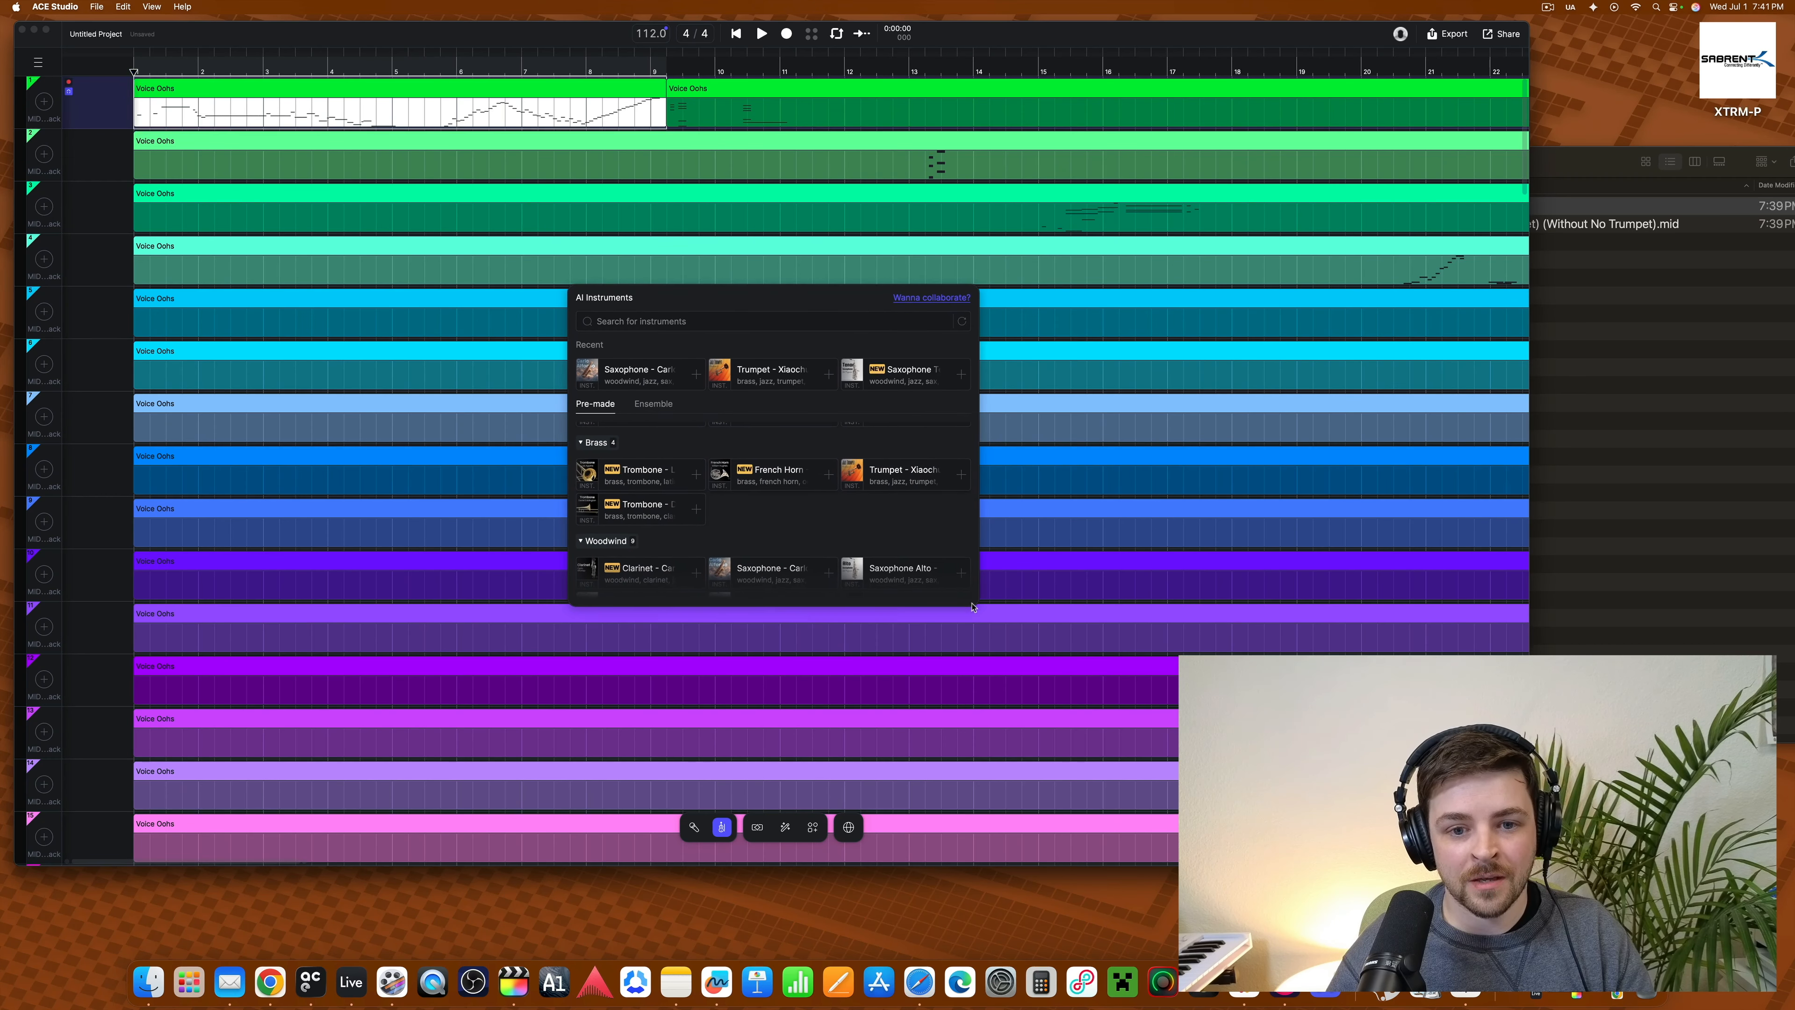
pyautogui.moveTo(967, 603); pyautogui.dragTo(906, 566)
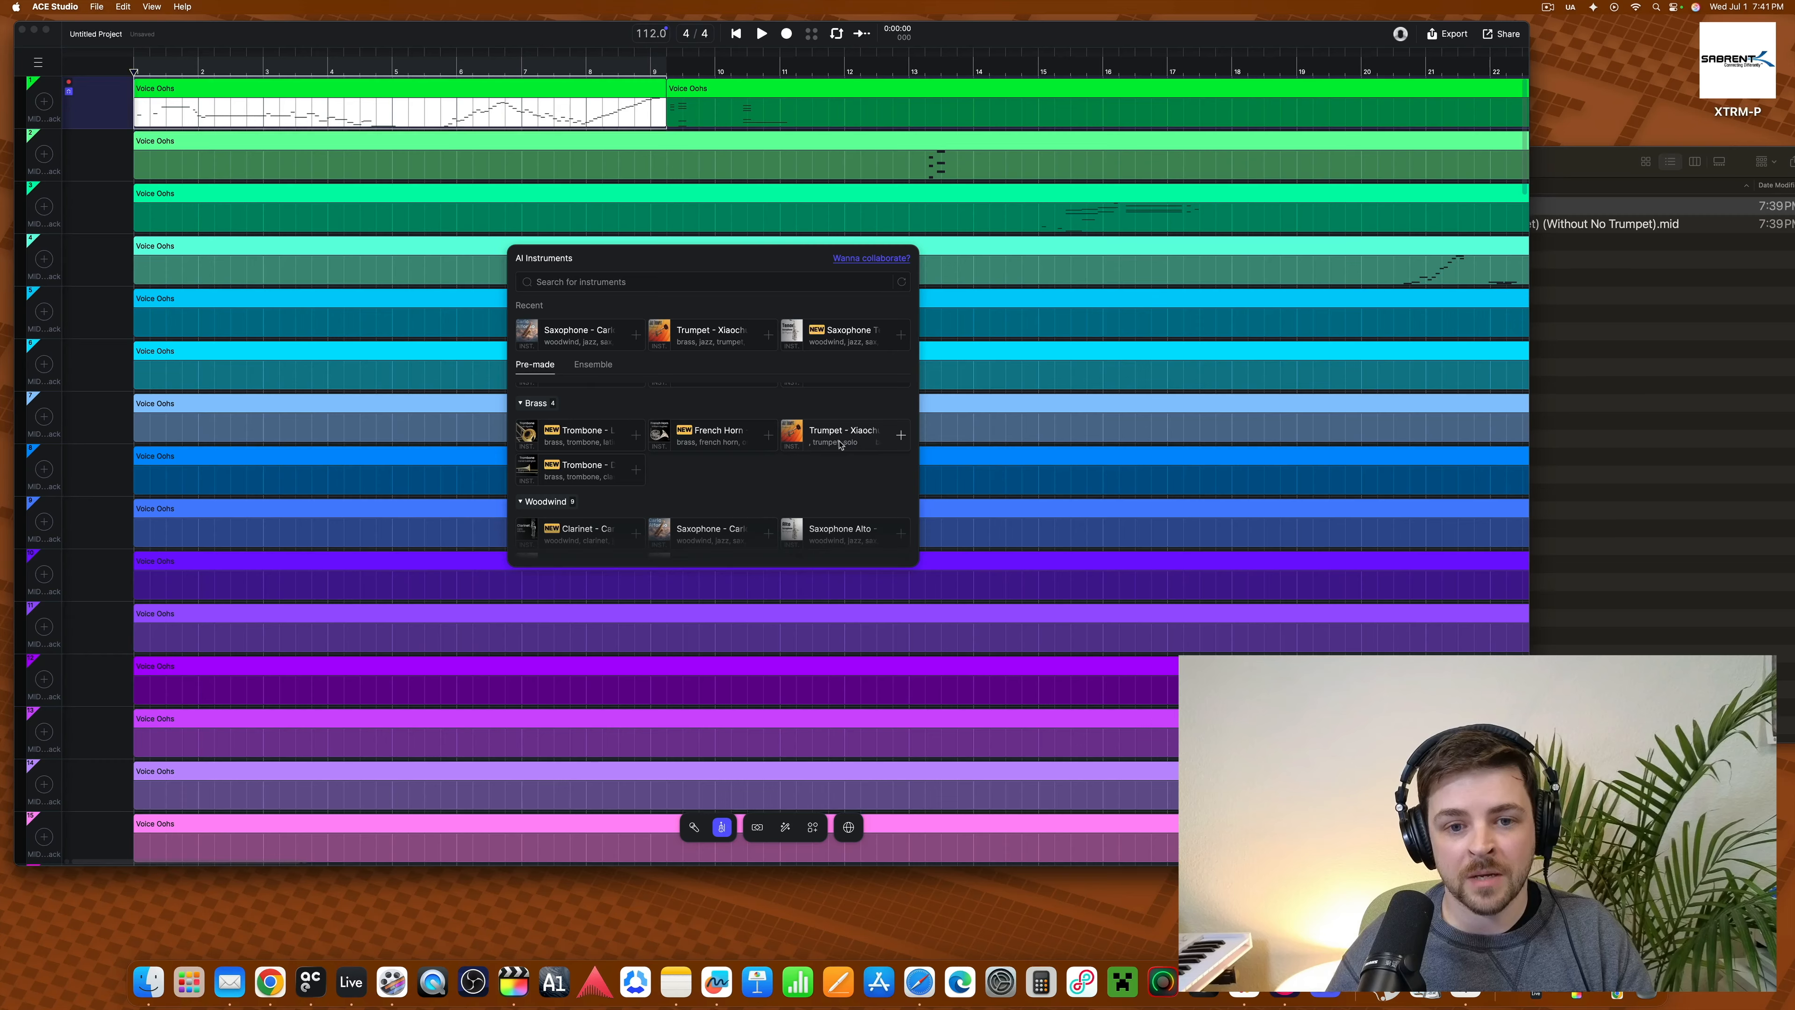
pyautogui.click(901, 436)
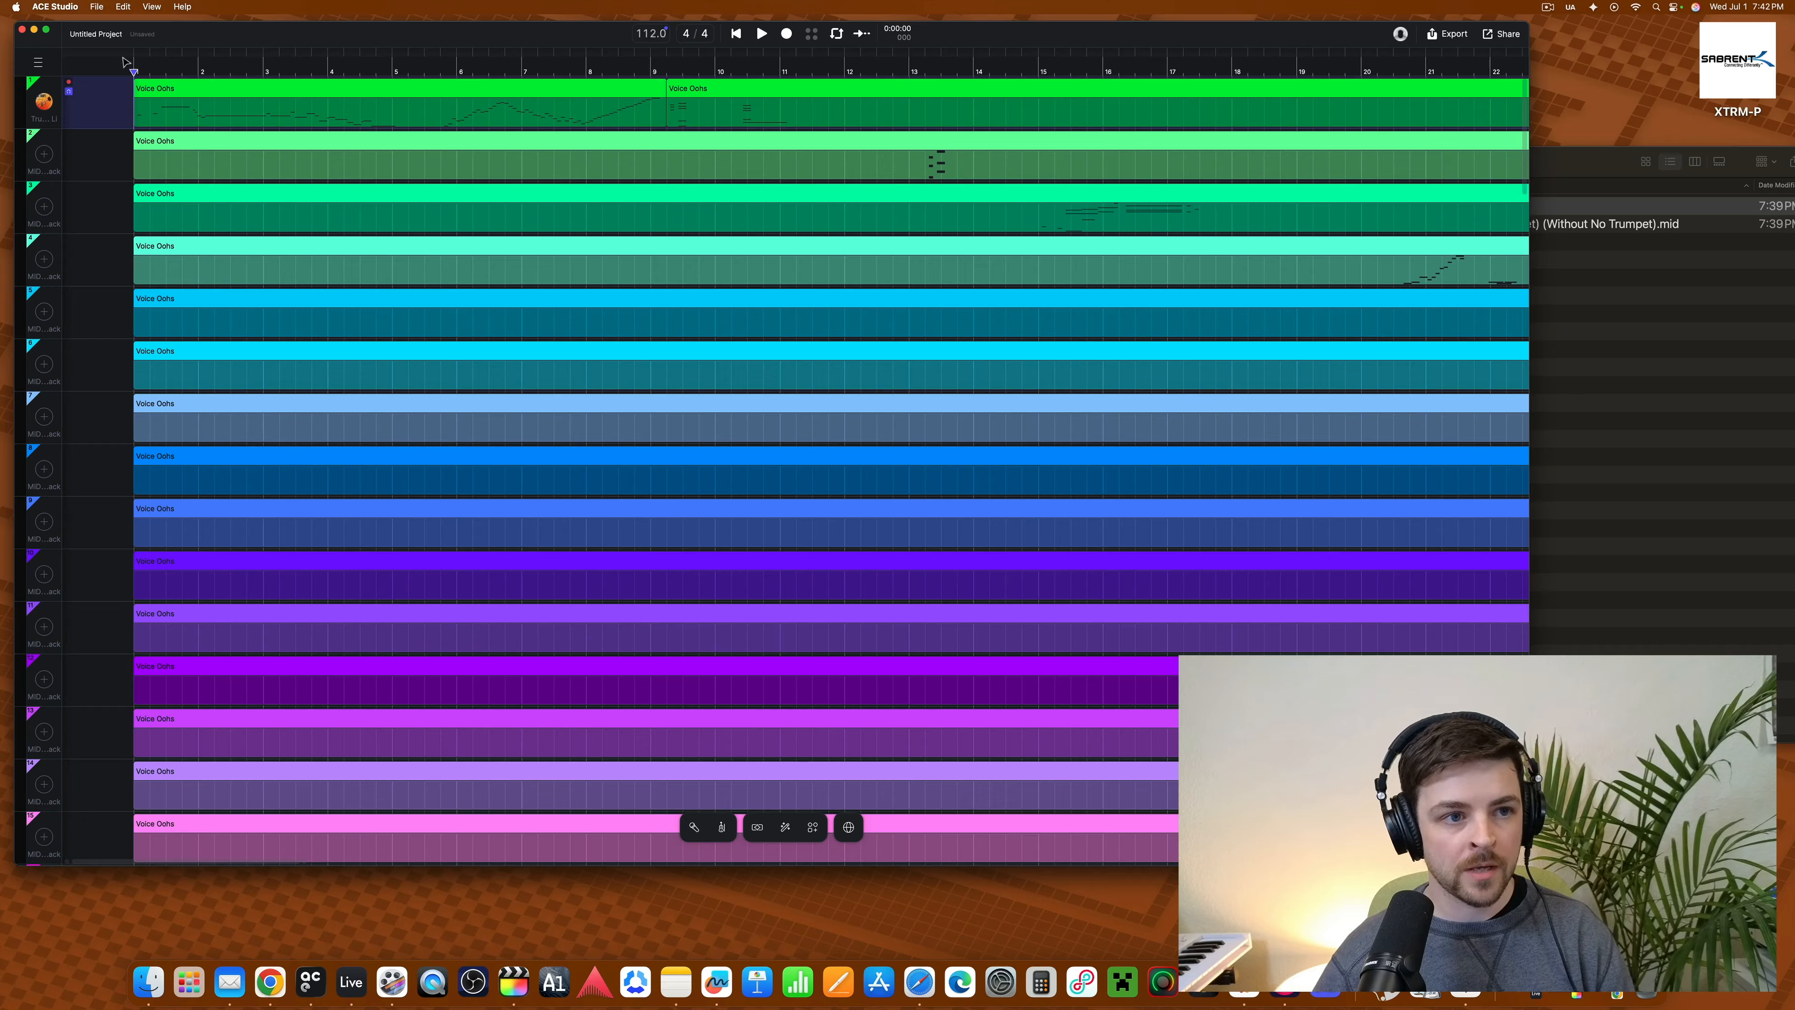
# - Move the second clip on the trumpet track away from the melody to about bar 15
pyautogui.press('space')
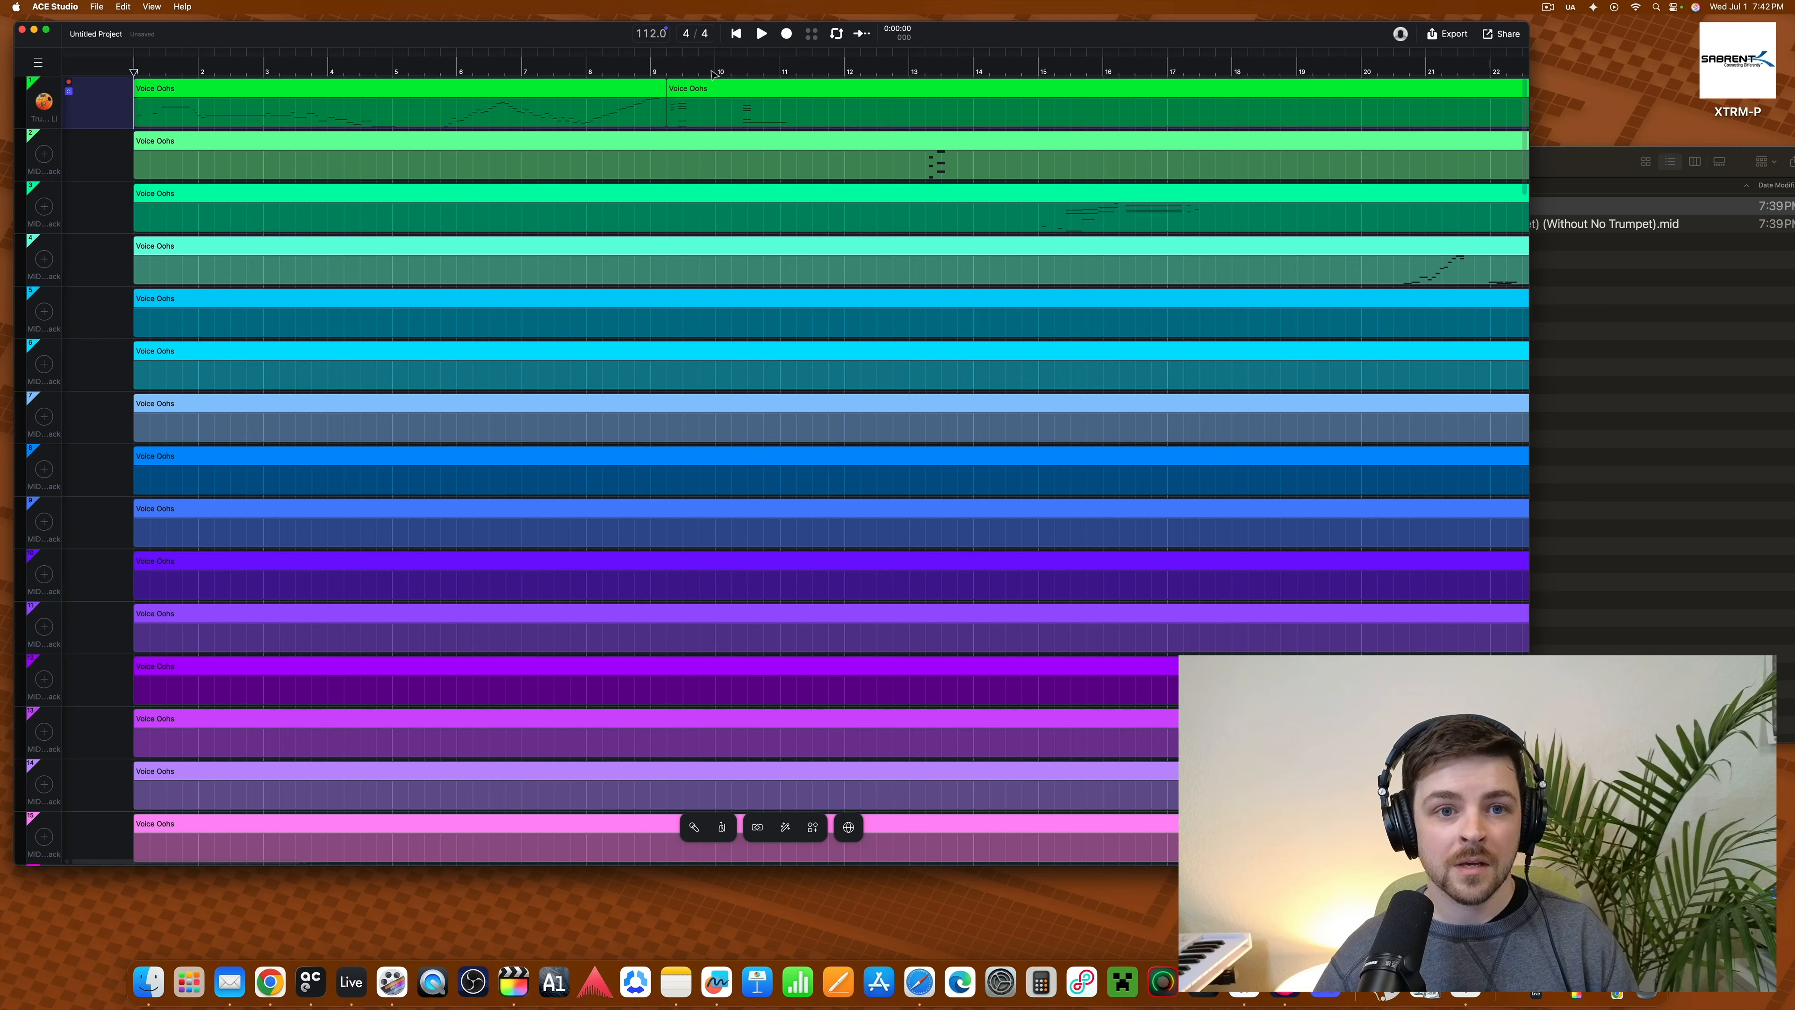
pyautogui.click(714, 88)
pyautogui.moveTo(714, 88); pyautogui.dragTo(1093, 87)
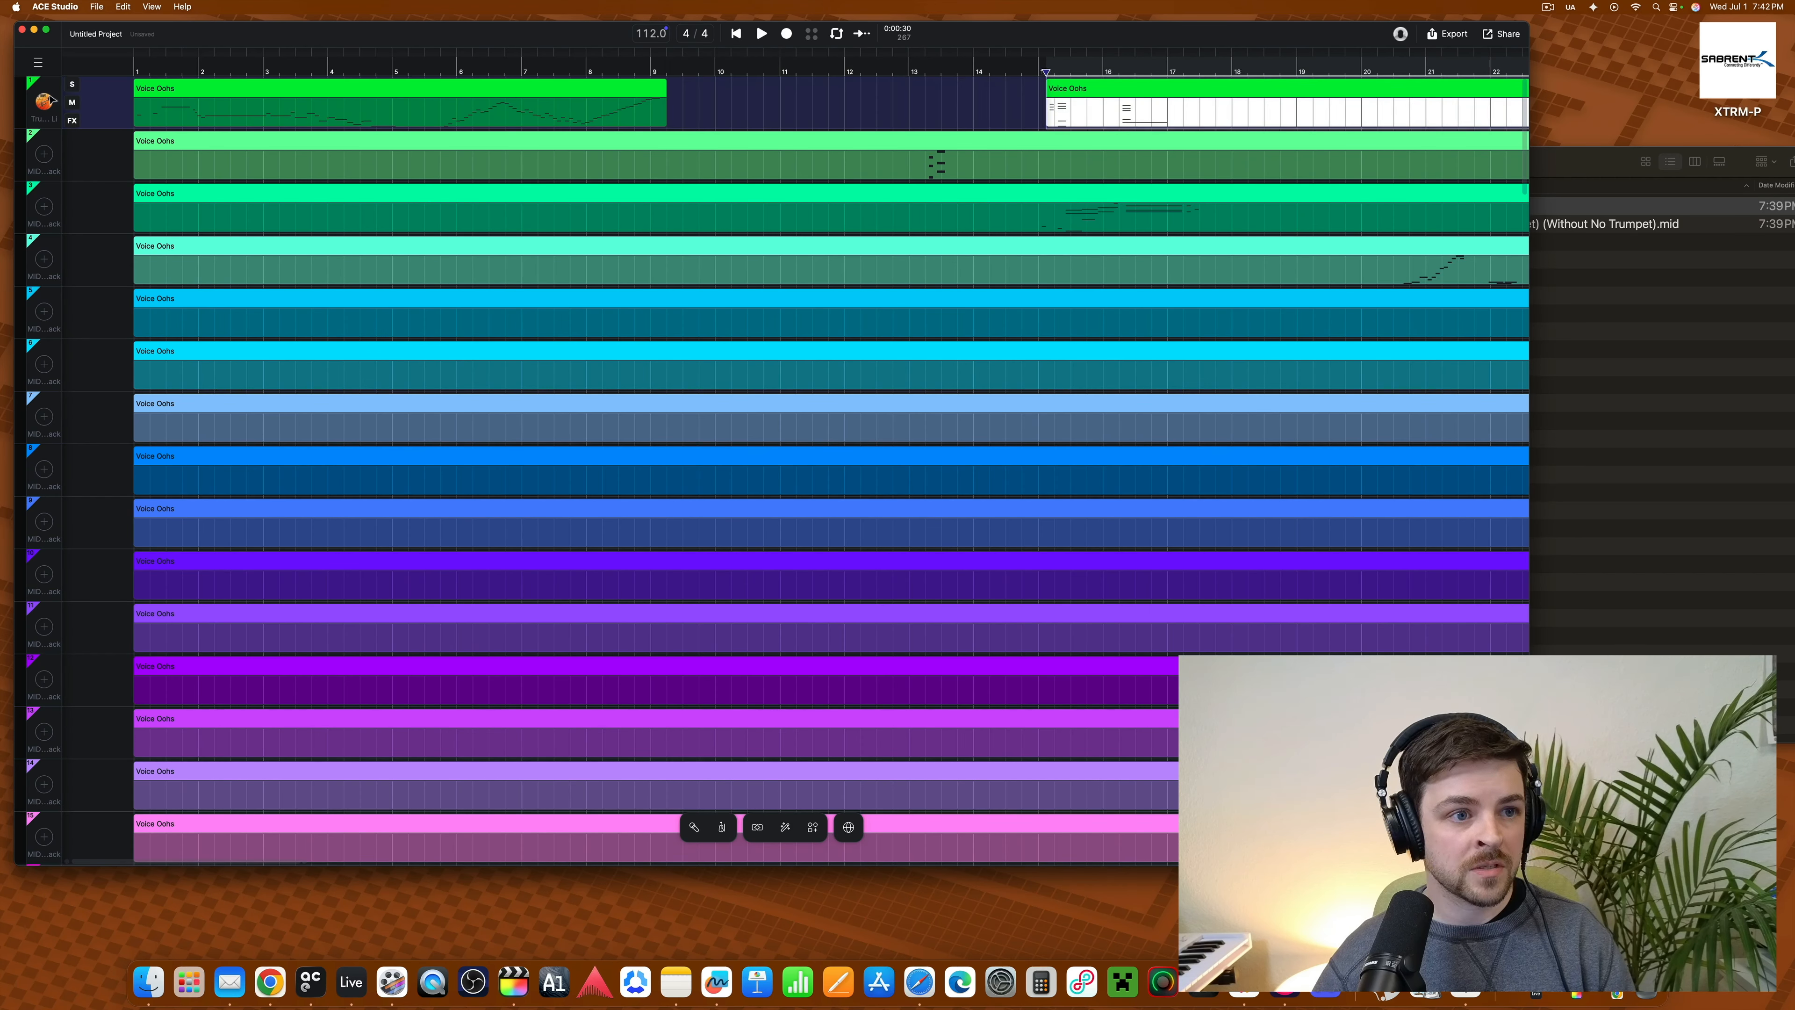
# - Solo the trumpet track and audition its first clip from the start of the project
pyautogui.click(131, 68)
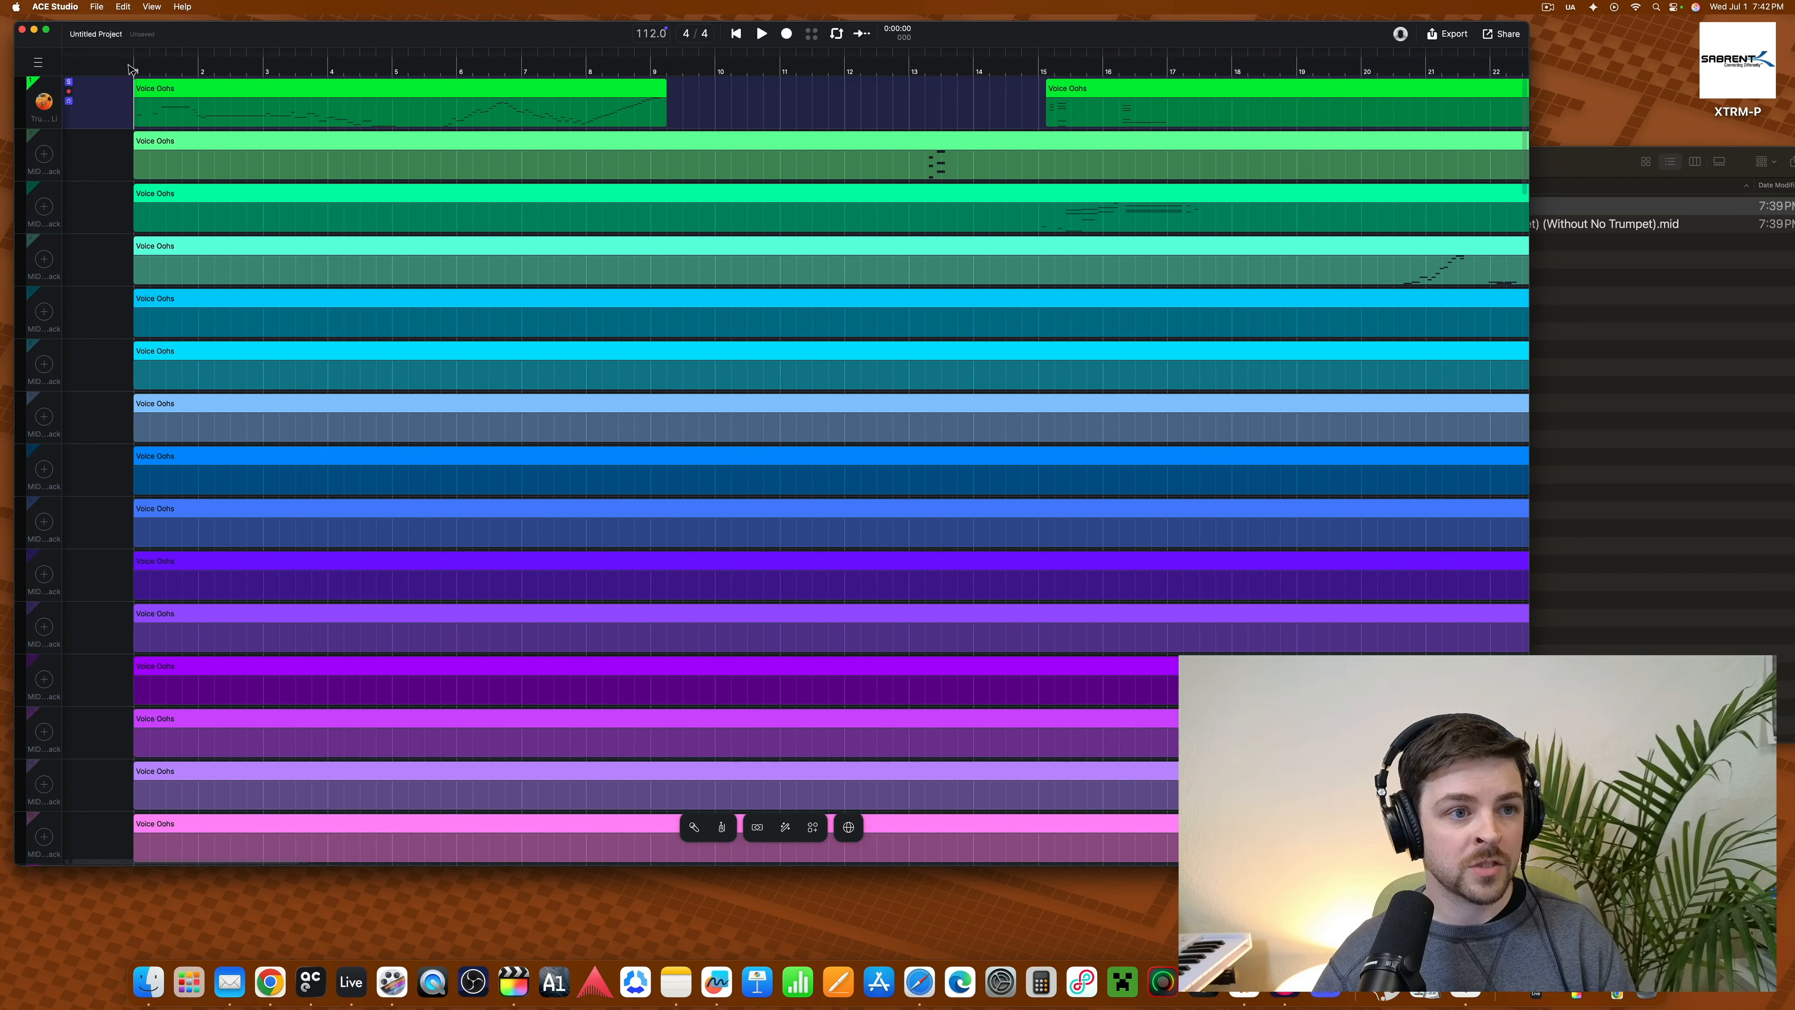
pyautogui.press('space')
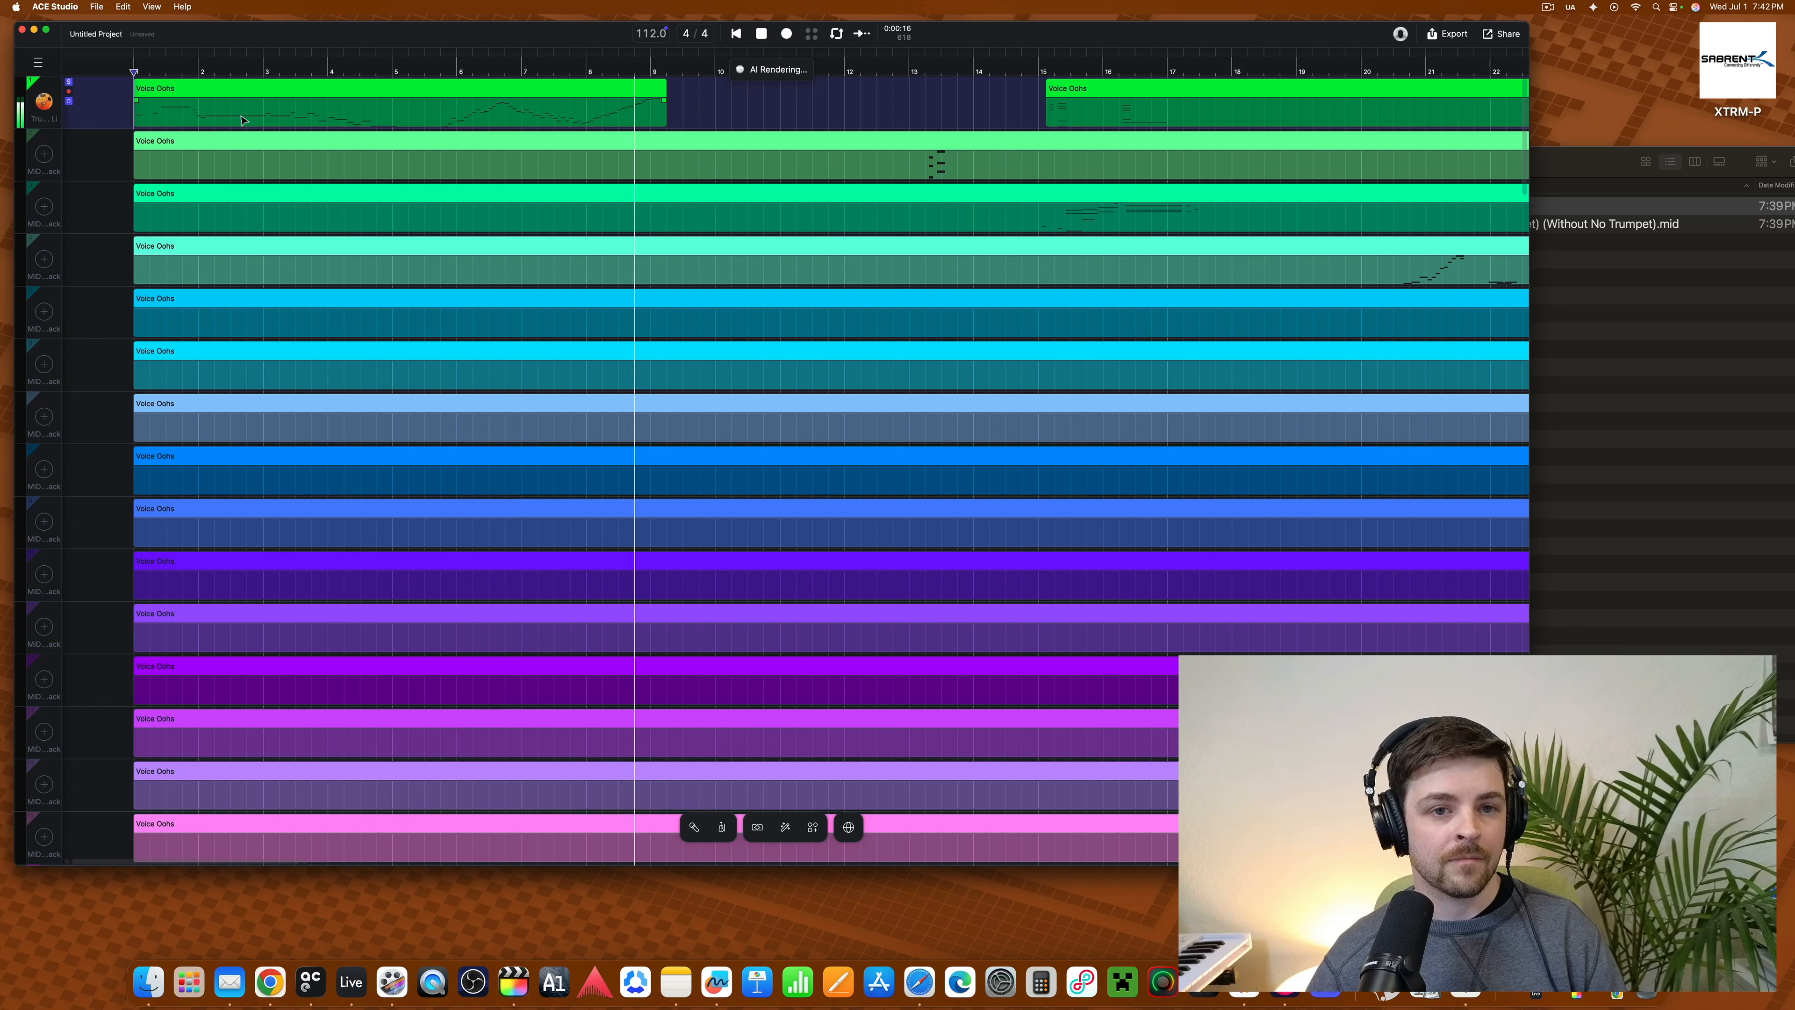
pyautogui.press('space')
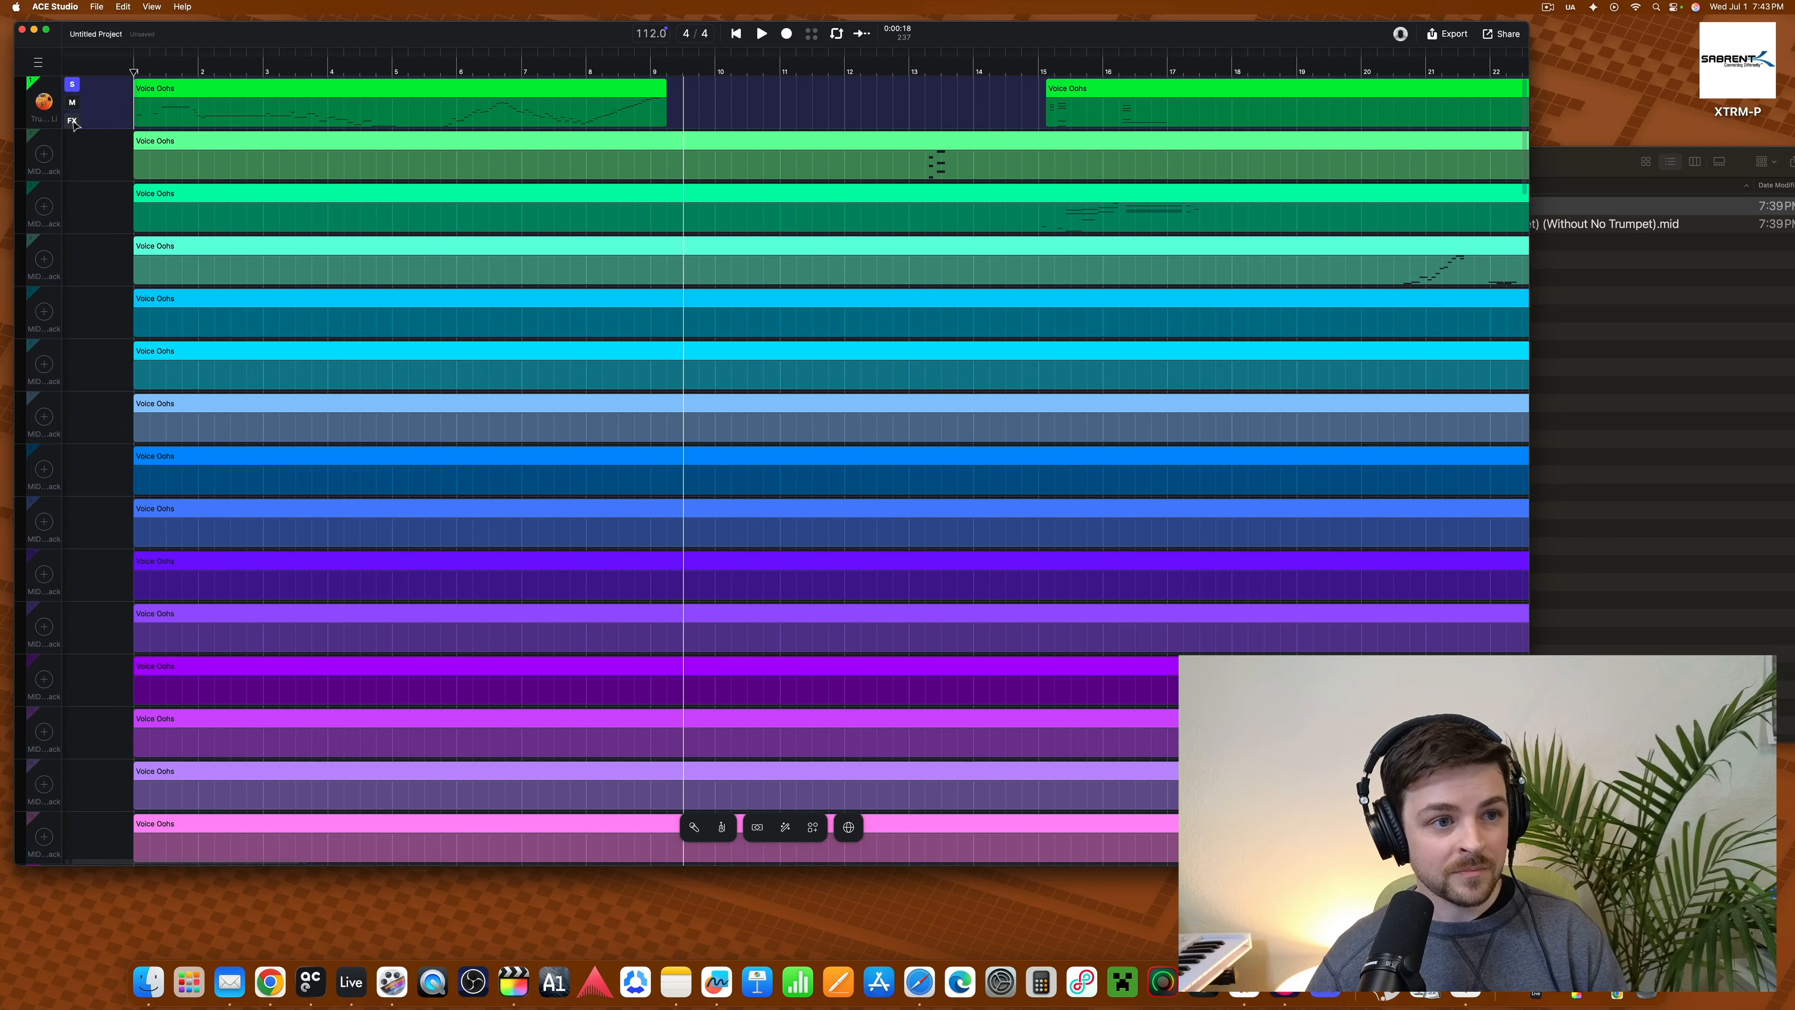
# - Set the trumpet track's Little Reverb to 30% dry/wet and shape its EQ 3 with band 1 cut, band 3 boosted and band 2 at +6.2 dB
pyautogui.click(72, 120)
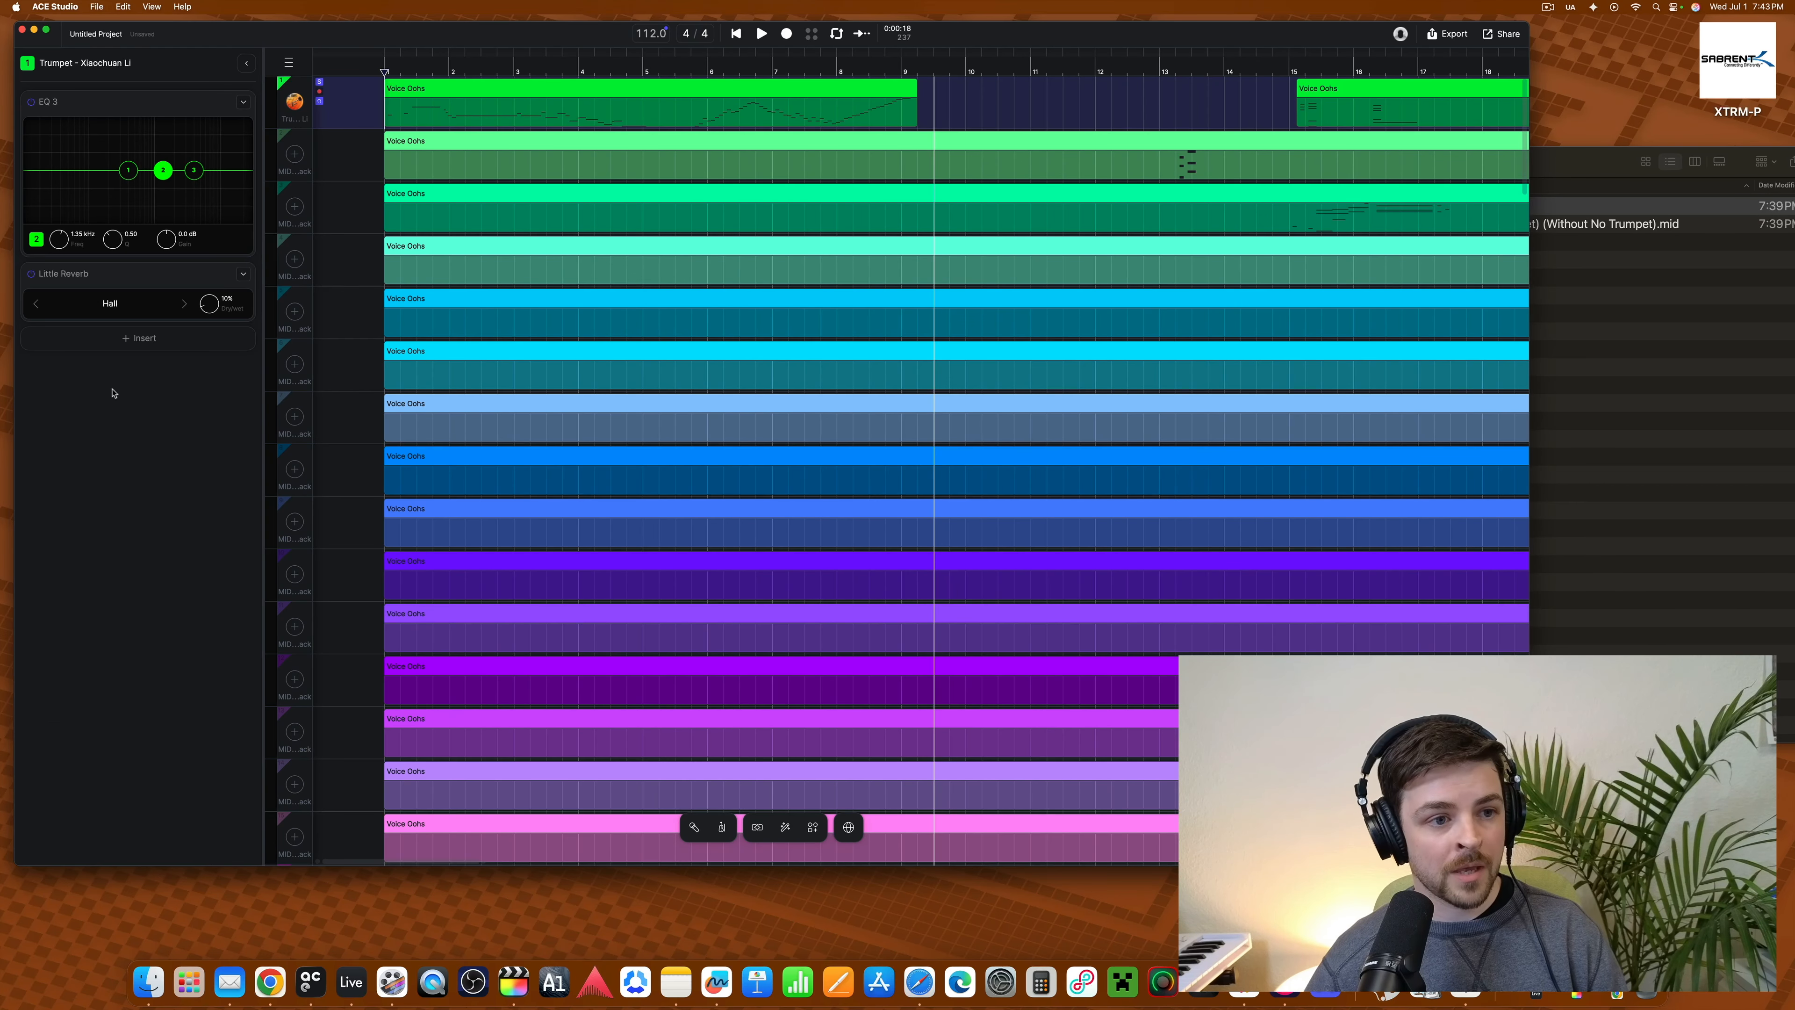
pyautogui.moveTo(209, 302); pyautogui.dragTo(208, 312)
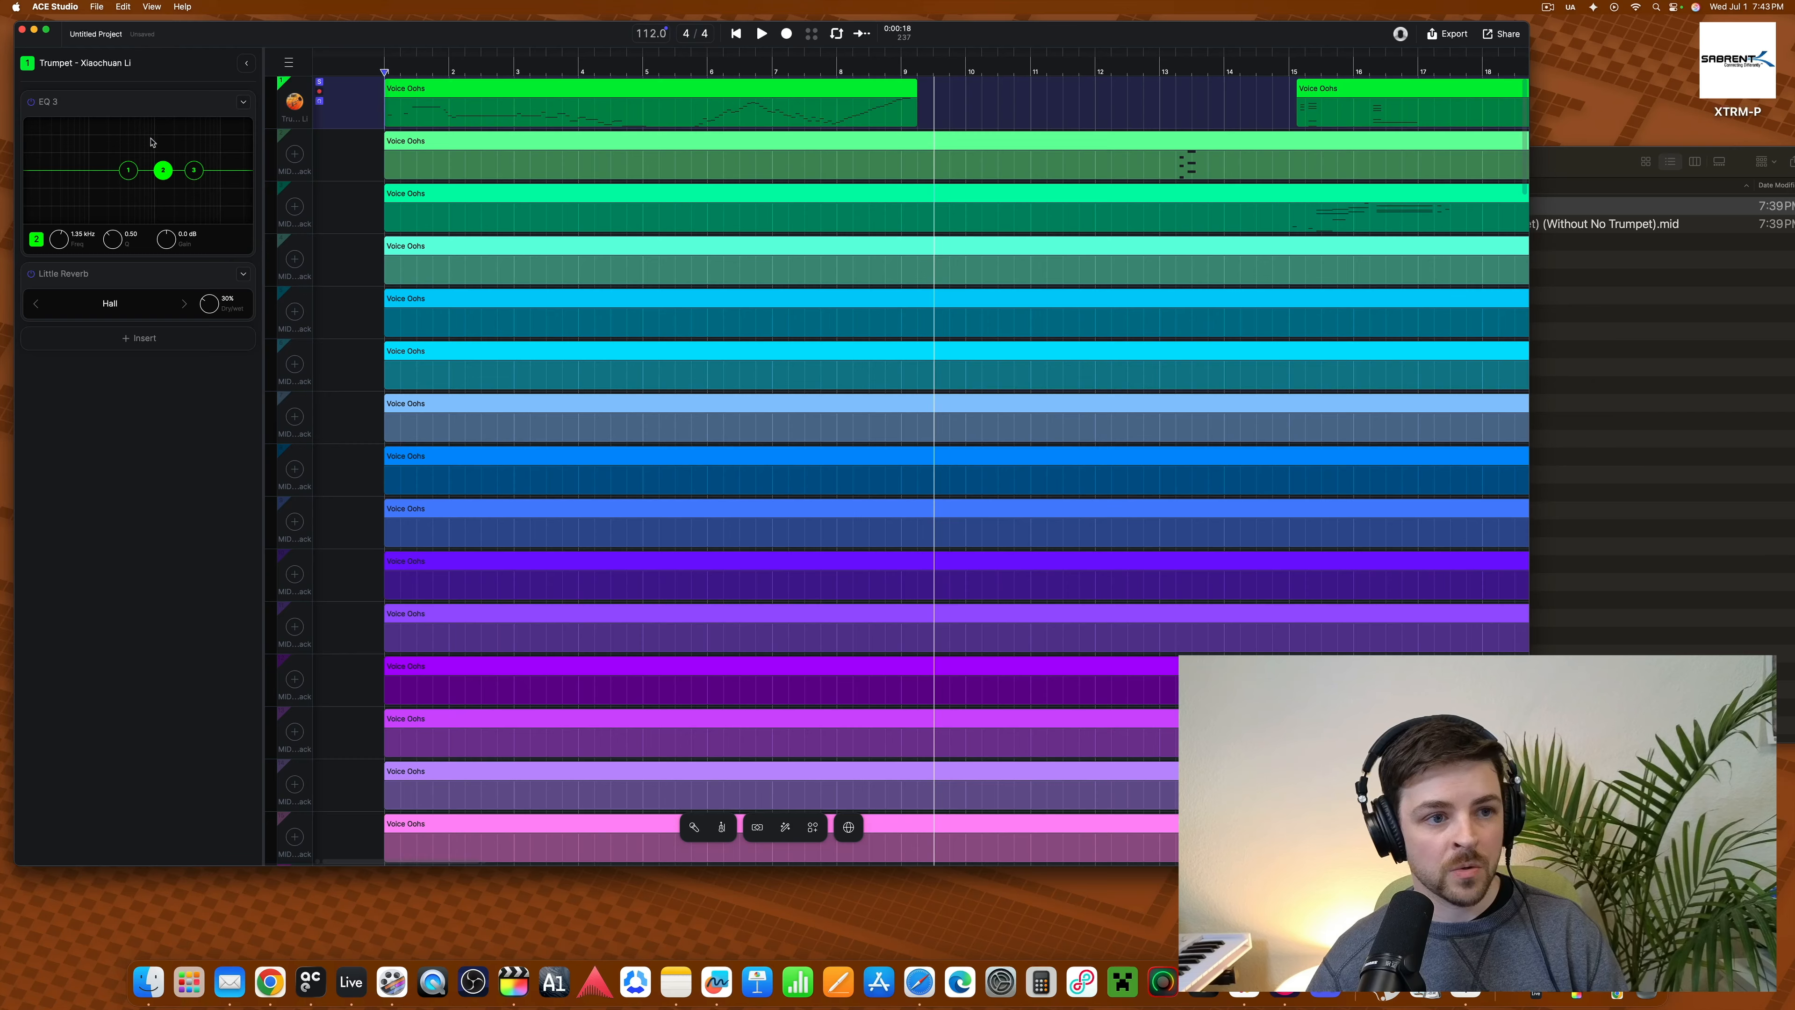
pyautogui.moveTo(128, 170)
pyautogui.mouseDown()
pyautogui.moveTo(104, 187)
pyautogui.moveTo(189, 162)
pyautogui.moveTo(174, 180)
pyautogui.moveTo(173, 146)
pyautogui.moveTo(143, 167)
pyautogui.moveTo(187, 138)
pyautogui.moveTo(133, 176)
pyautogui.mouseUp()
pyautogui.press('space')
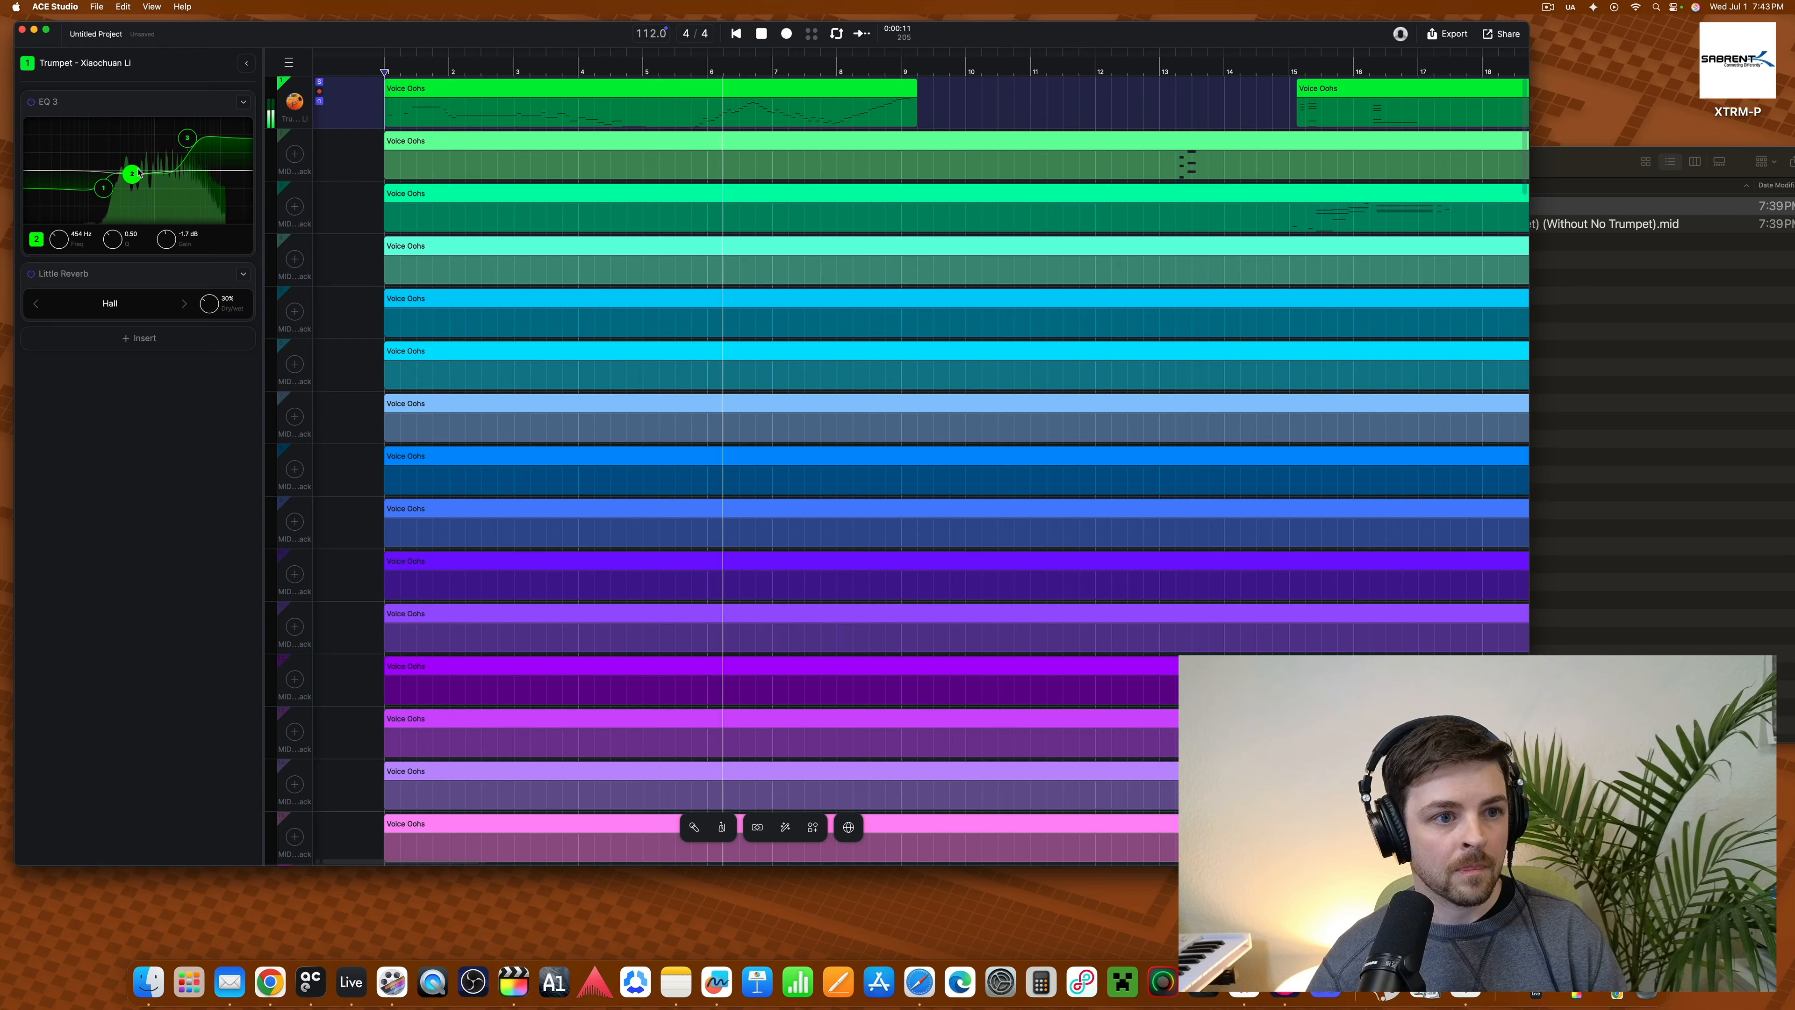
pyautogui.moveTo(132, 174); pyautogui.dragTo(132, 157)
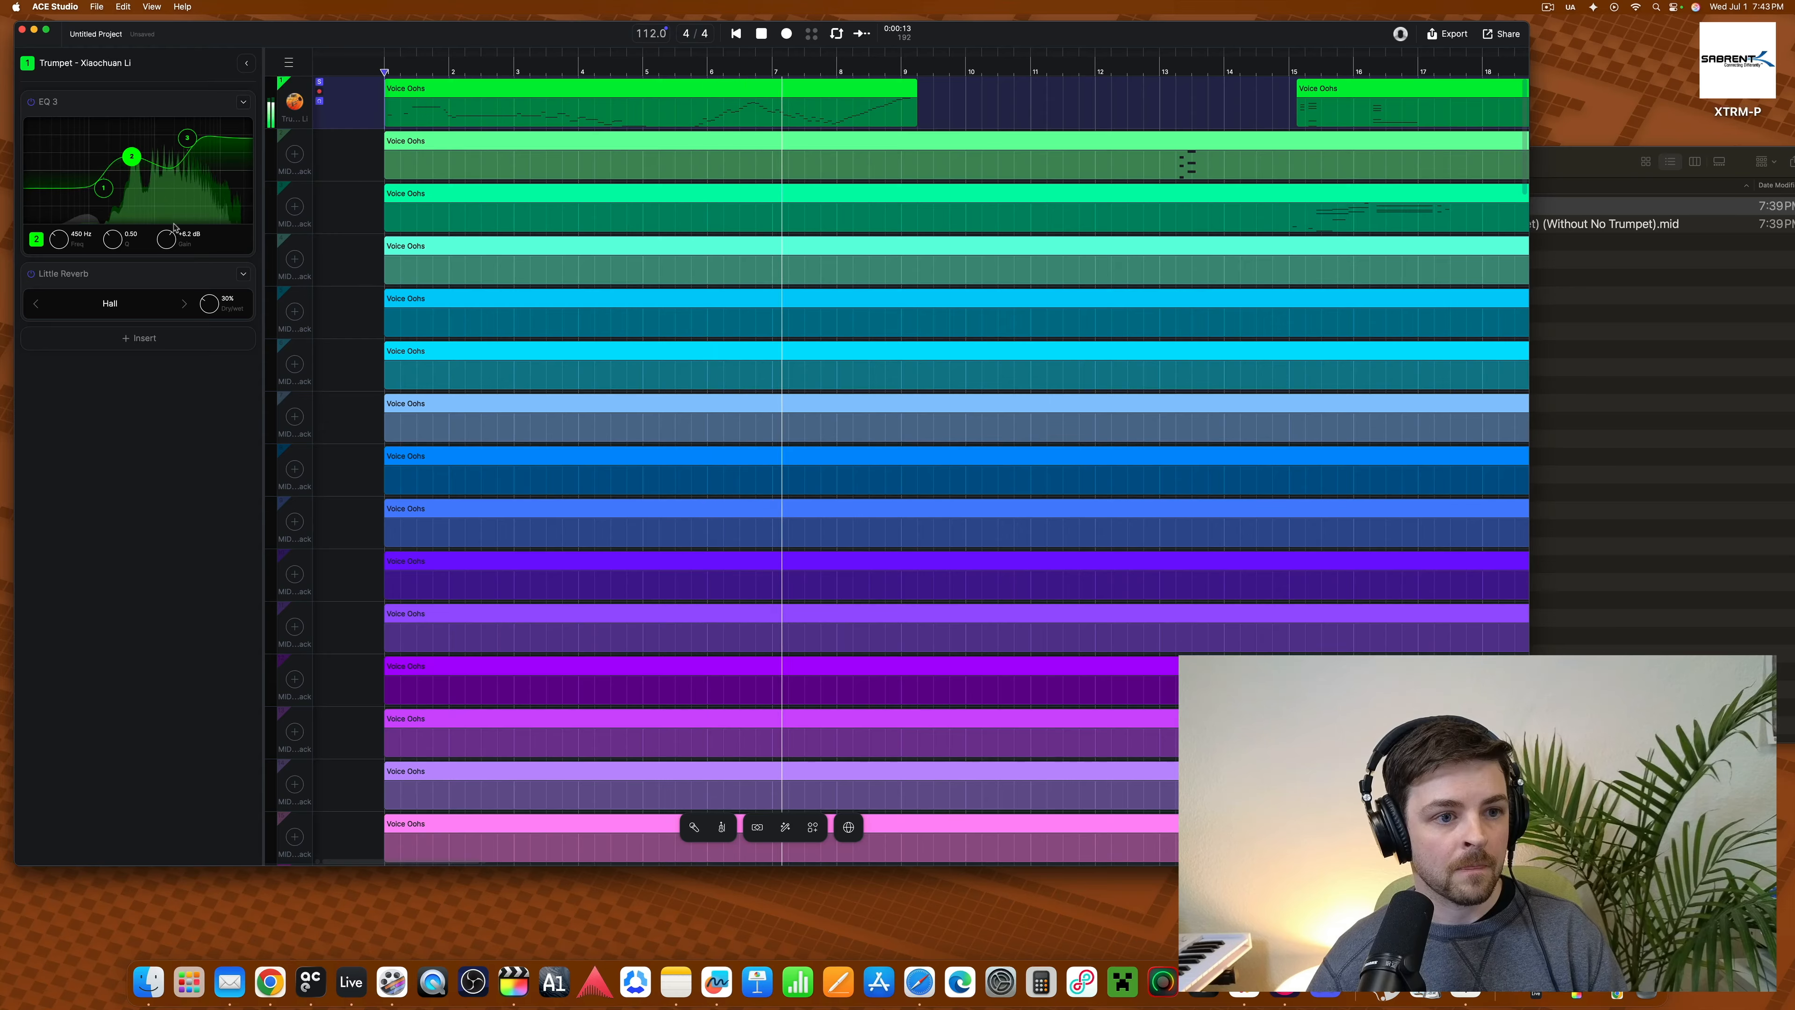
# - Adjust the Little Reverb's dry/wet to 36% while listening to the trumpet, and stop playback
pyautogui.moveTo(208, 304); pyautogui.dragTo(209, 298)
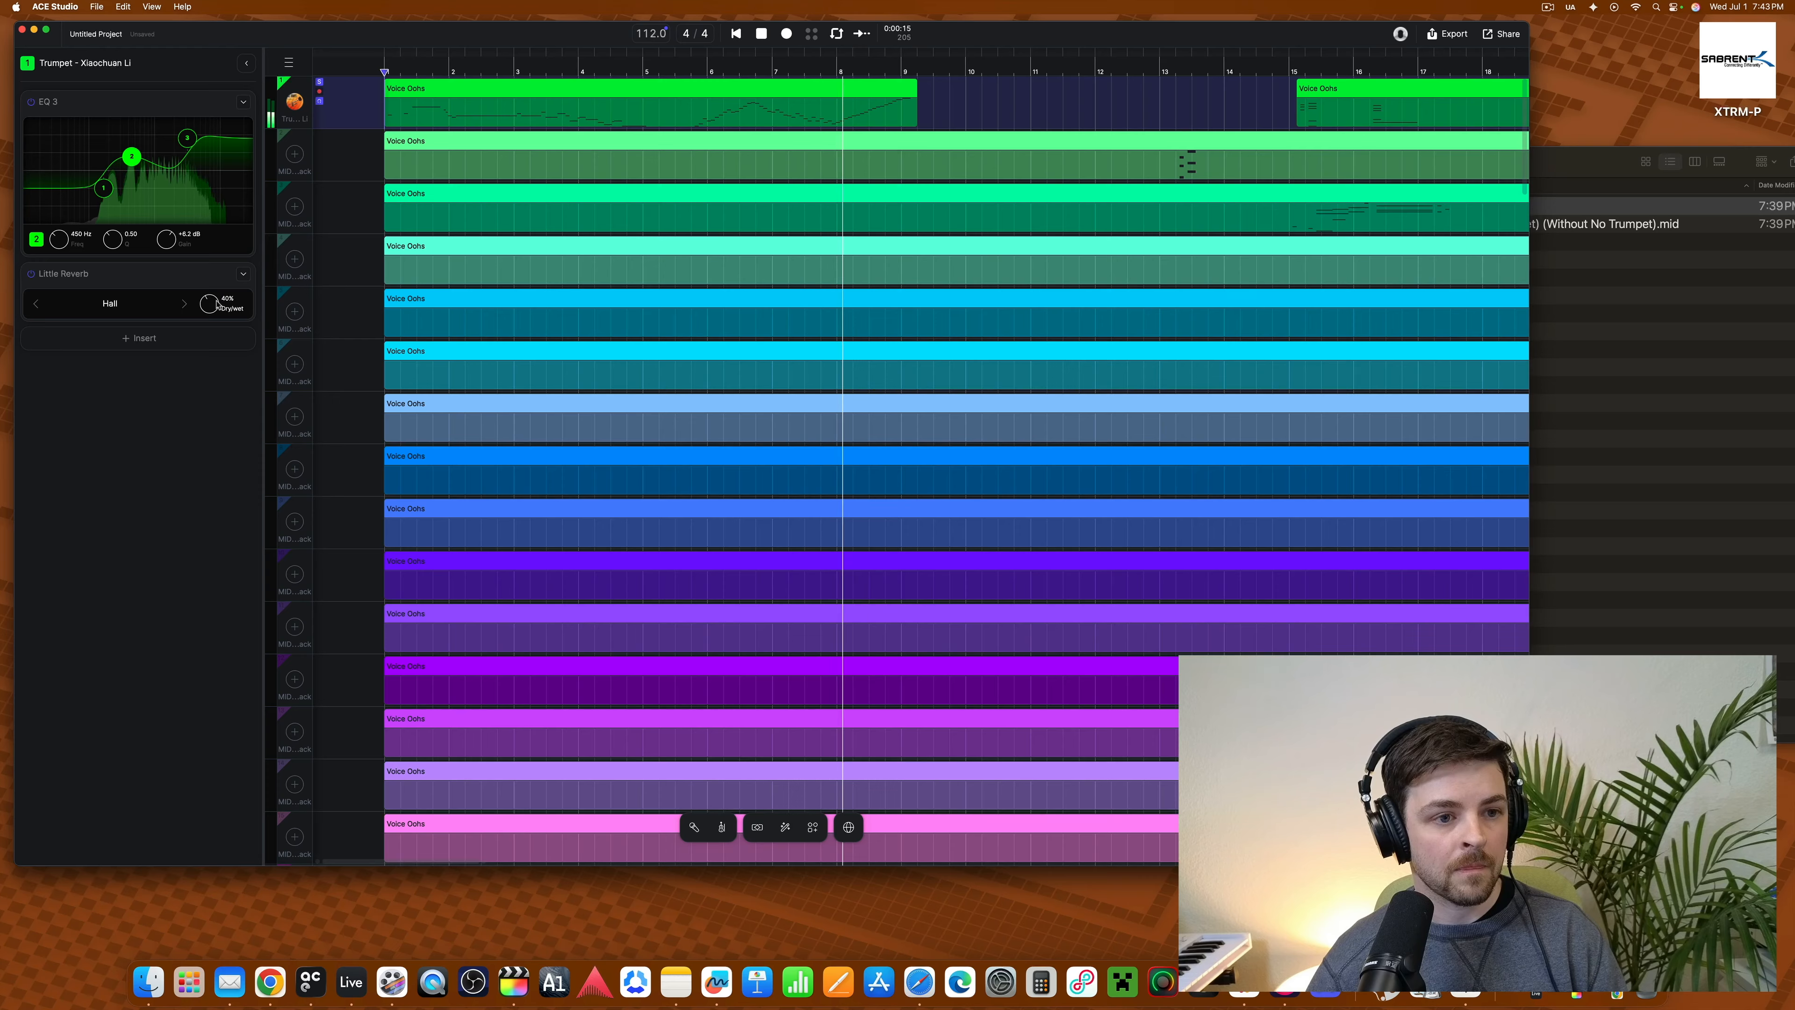
pyautogui.moveTo(213, 302); pyautogui.dragTo(214, 306)
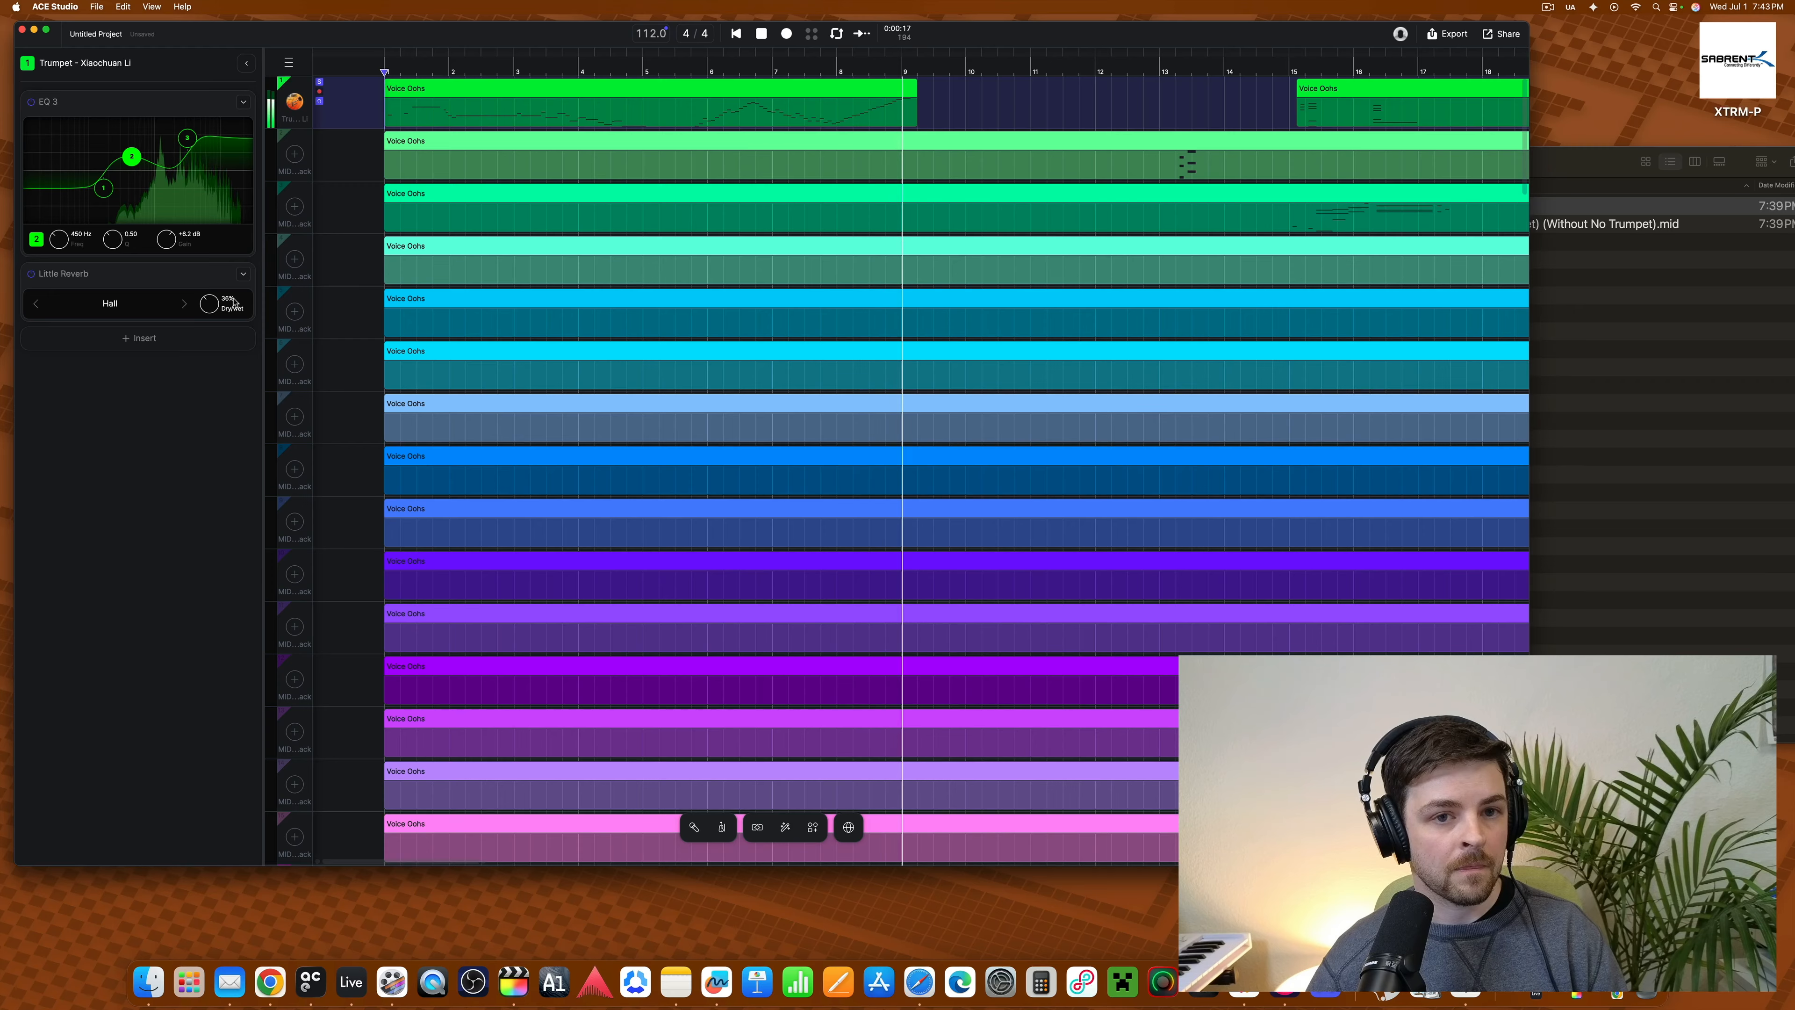
pyautogui.press('space')
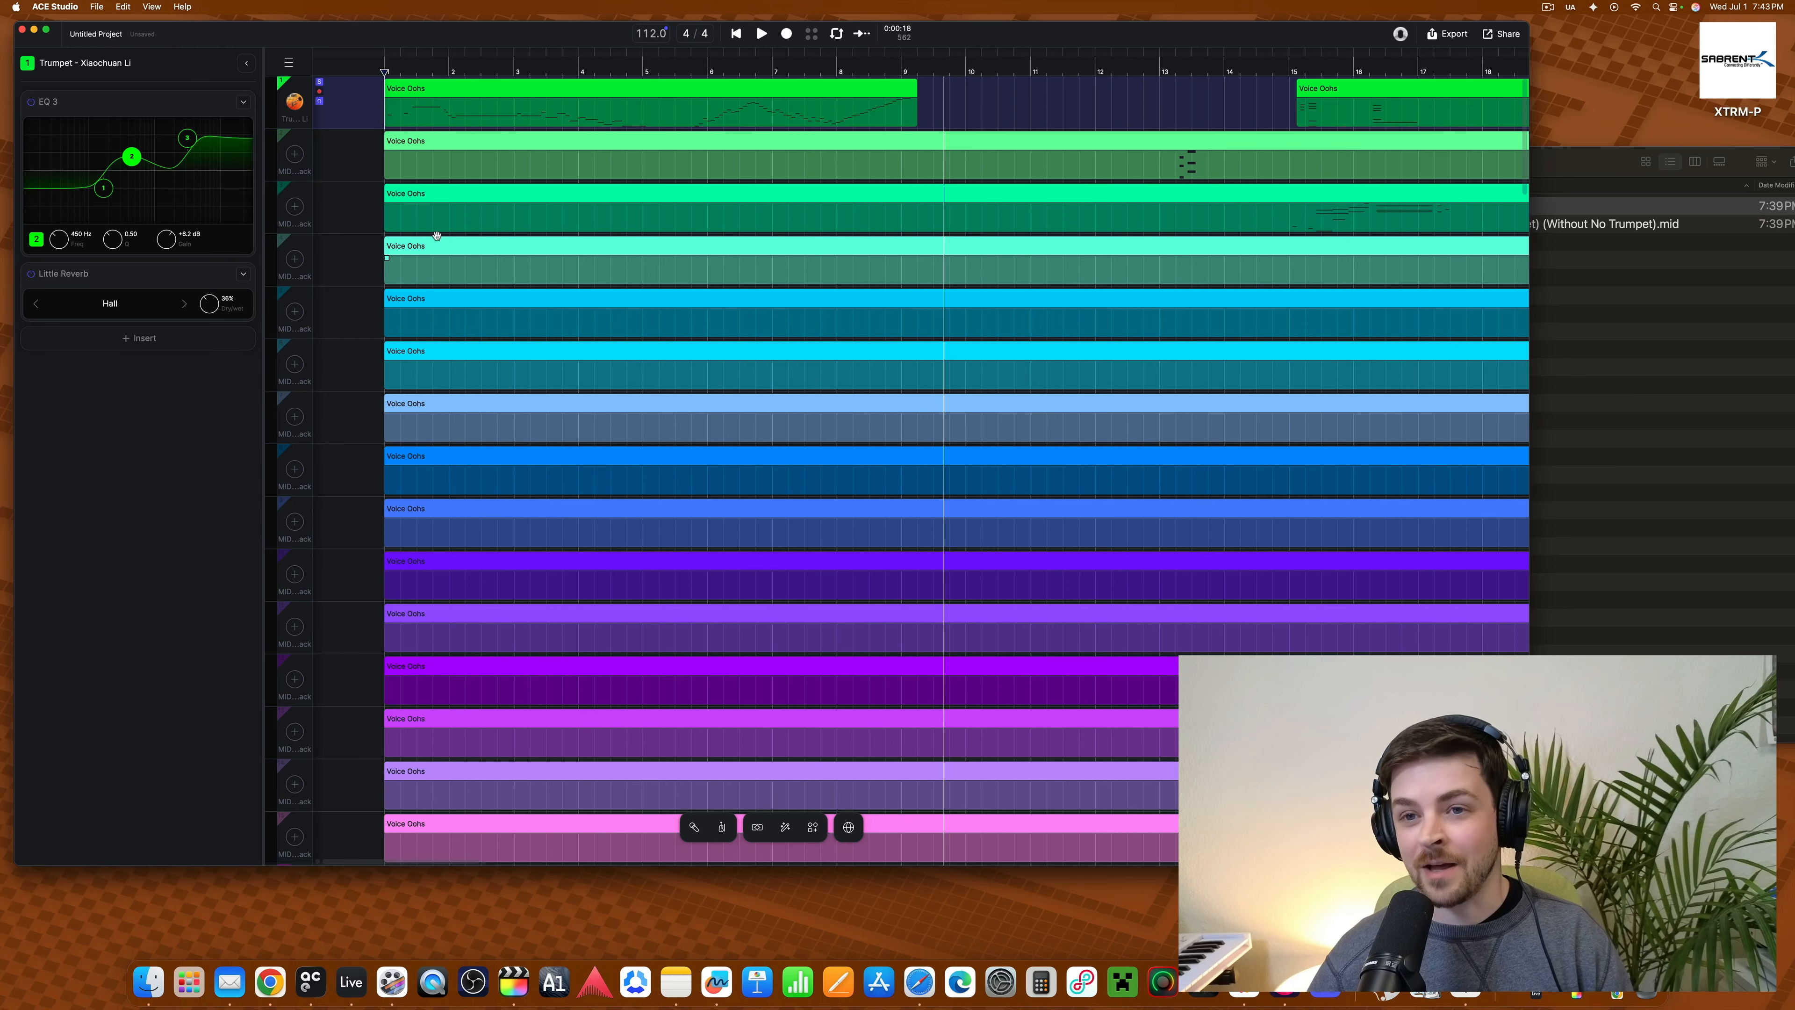
# - Open the trumpet track's first clip in the note editor and raise the long F5 note in bar 1 to F#5
pyautogui.moveTo(288, 110)
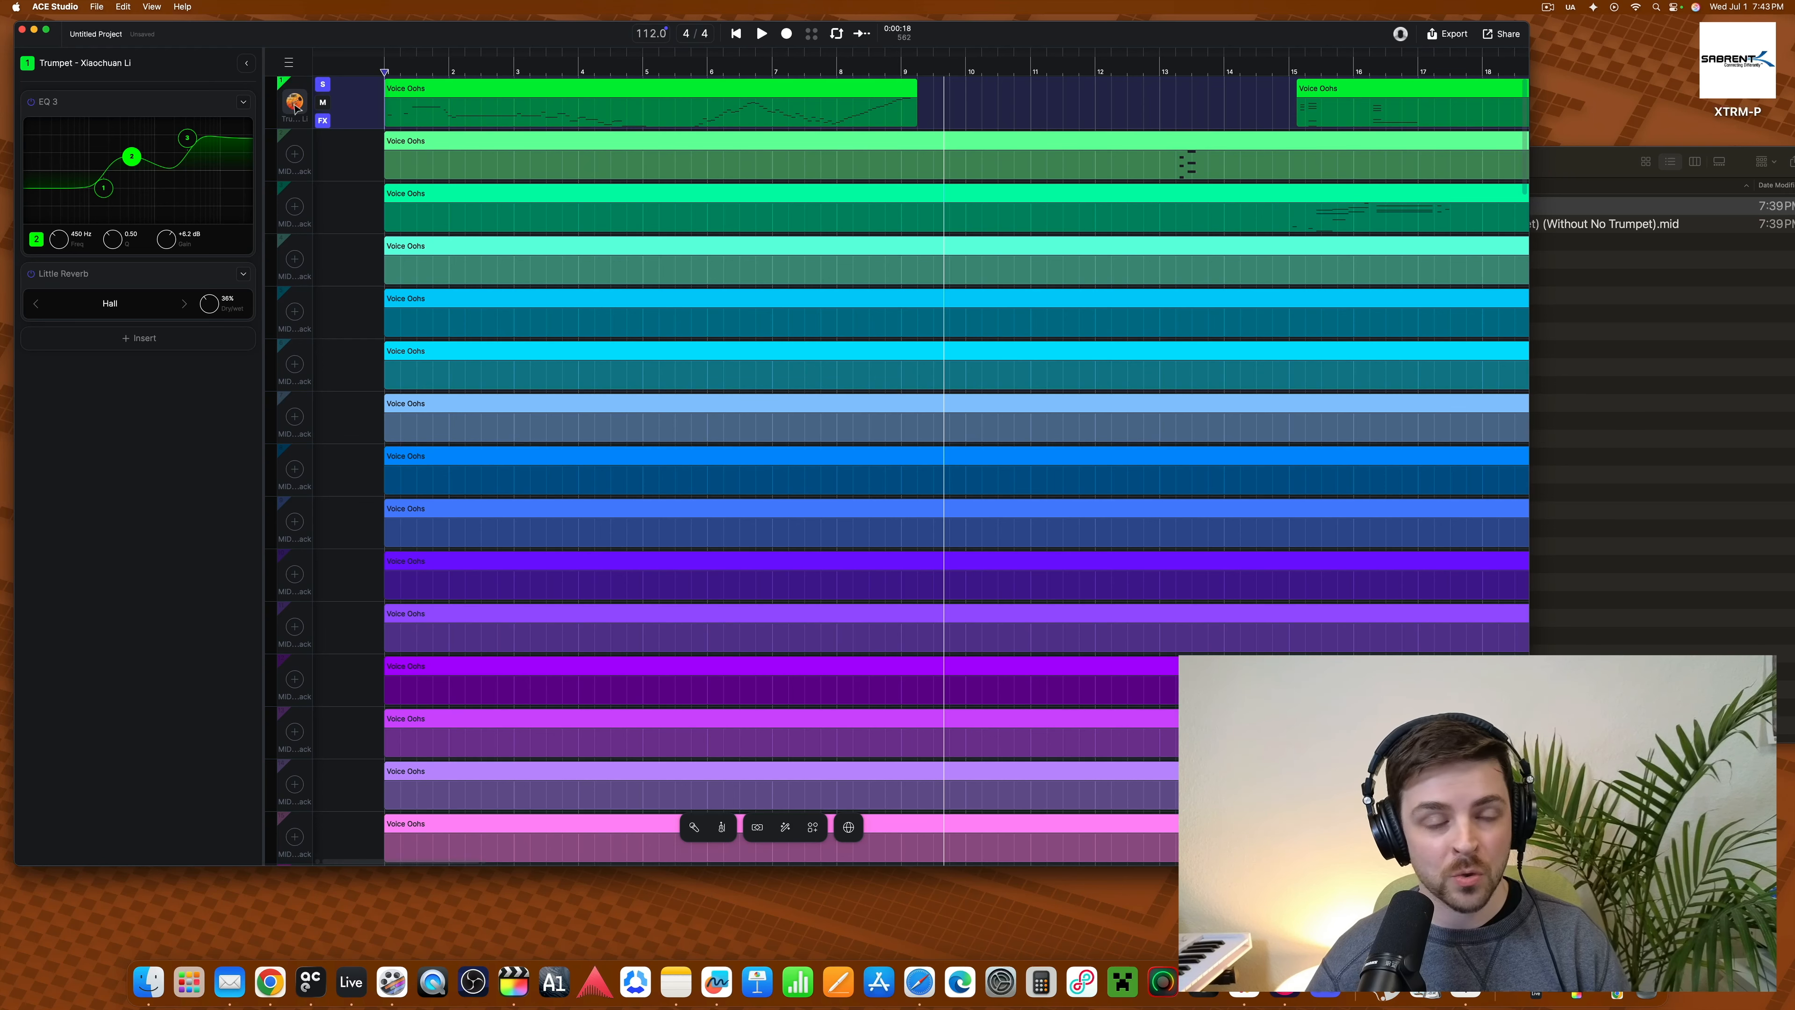
pyautogui.click(583, 87)
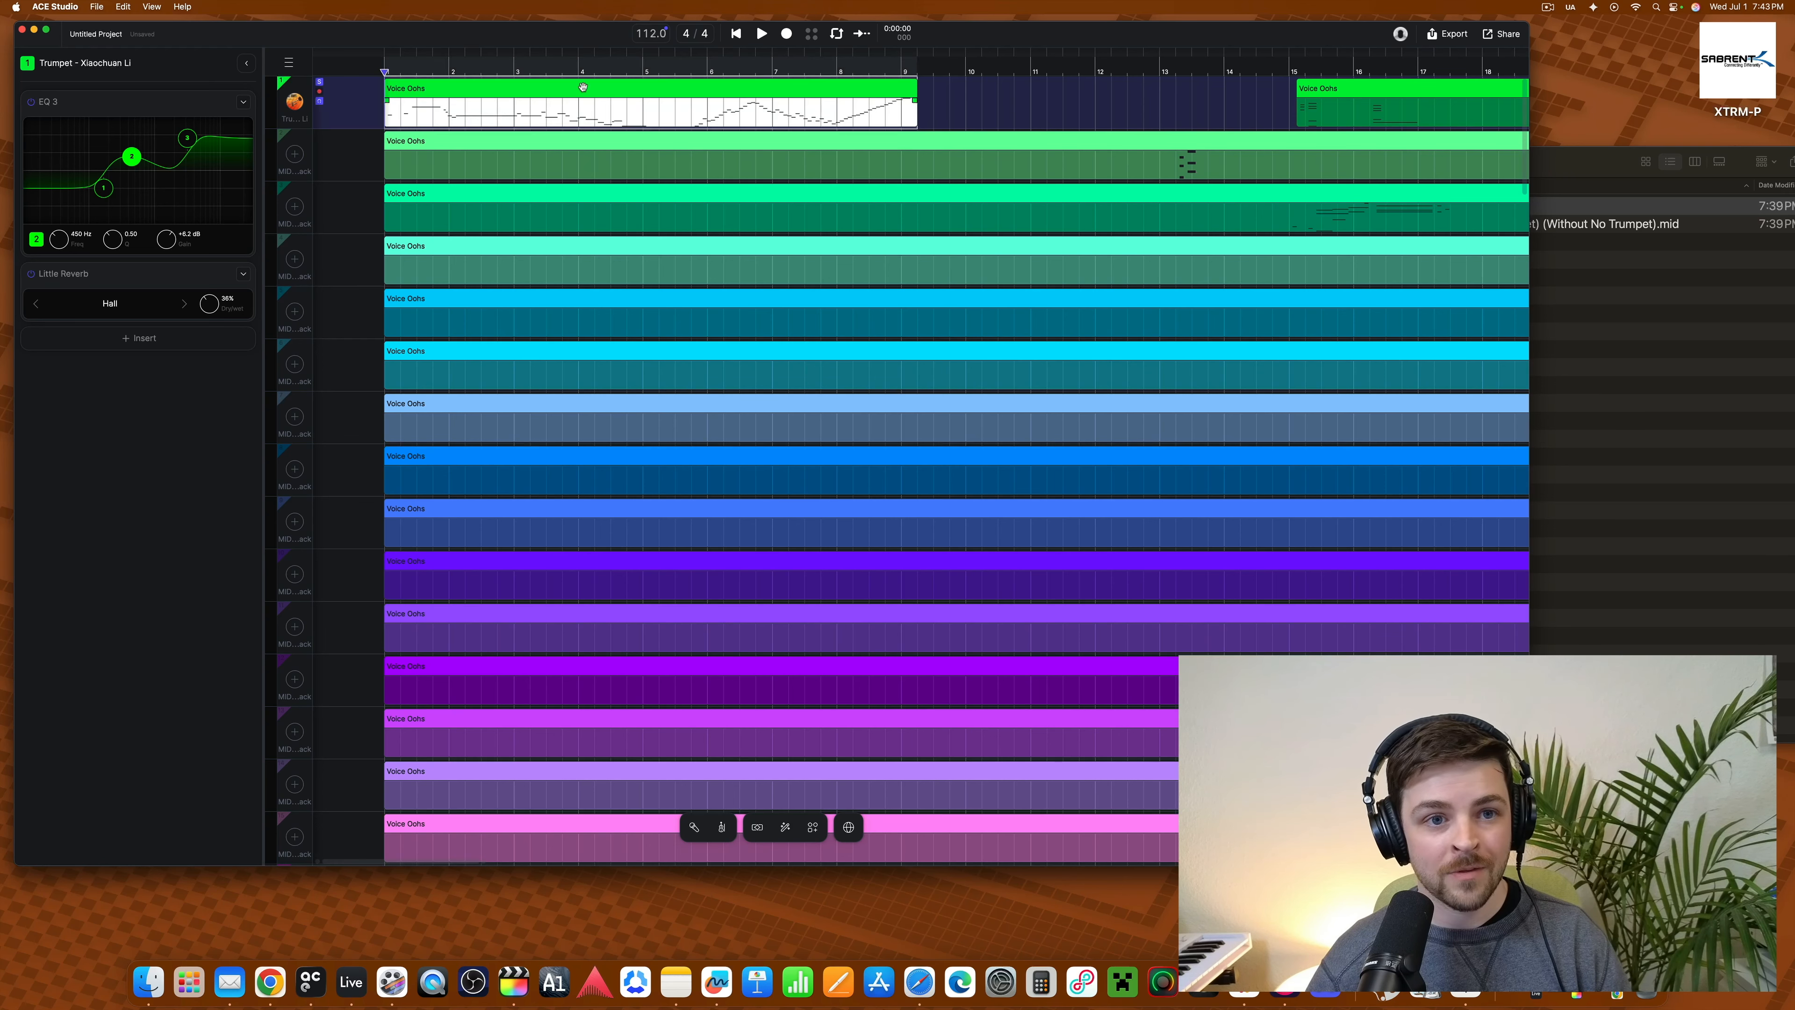
pyautogui.doubleClick(584, 90)
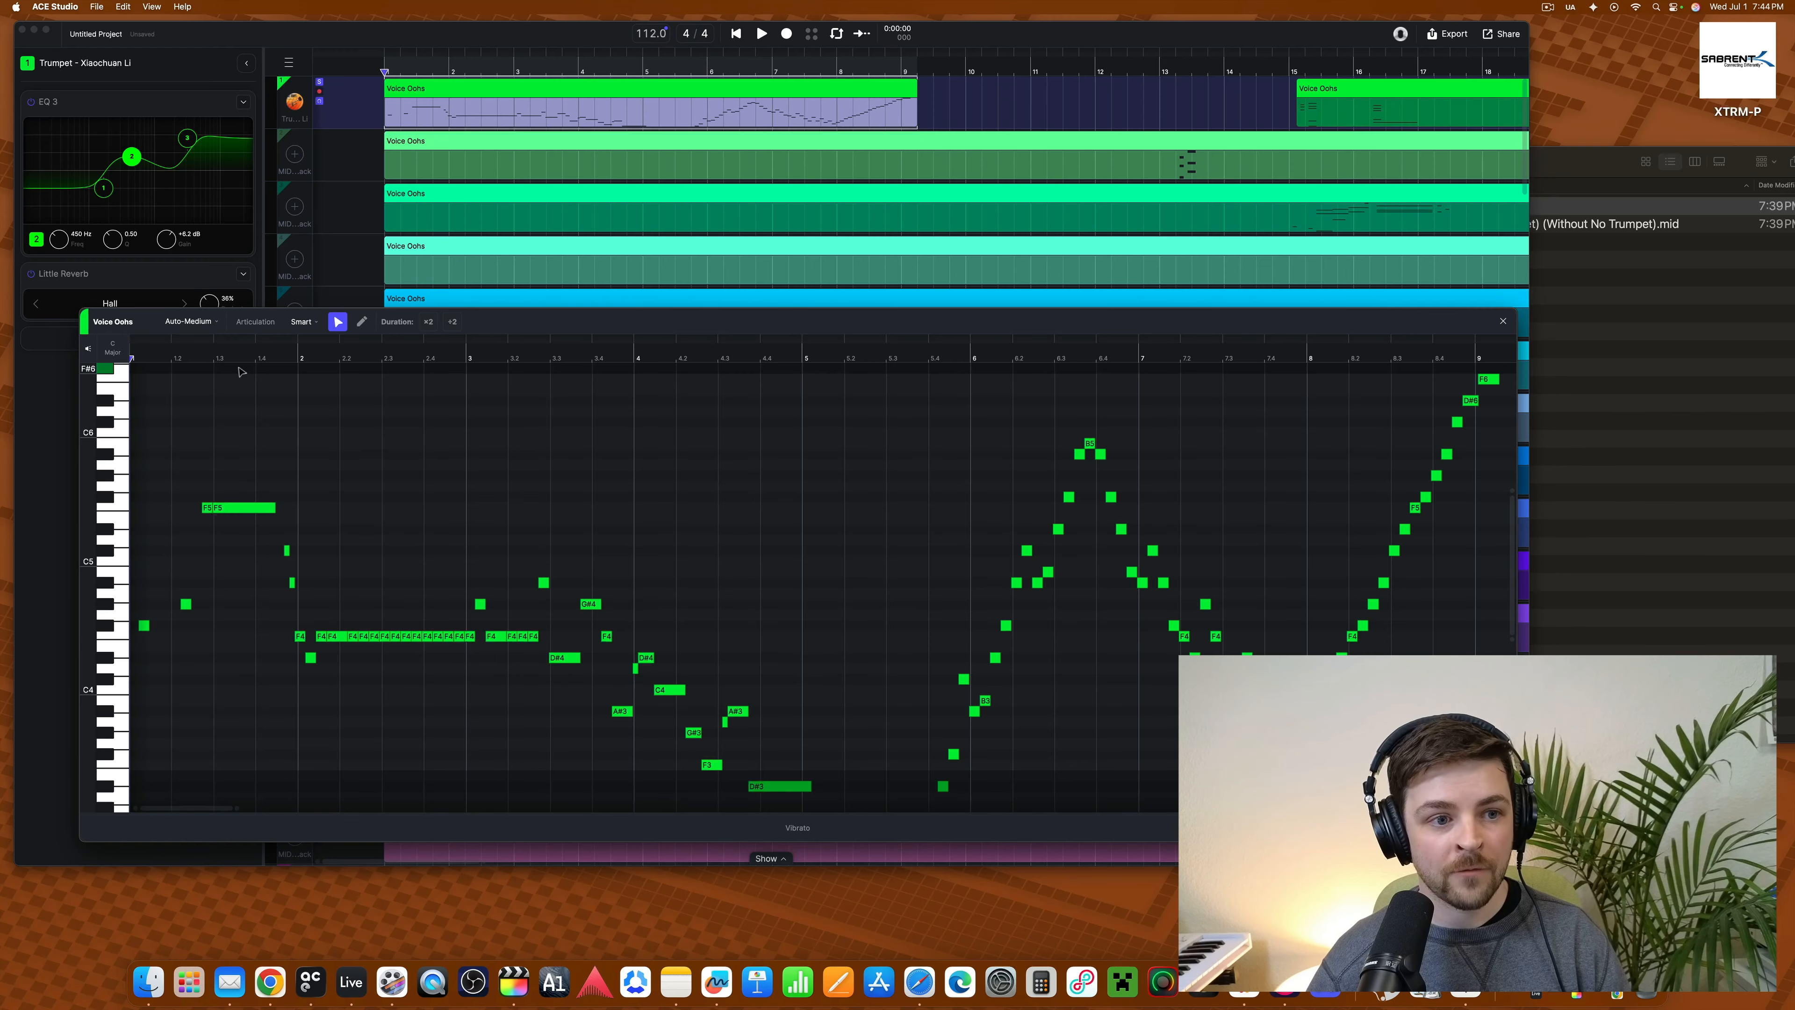
pyautogui.click(239, 507)
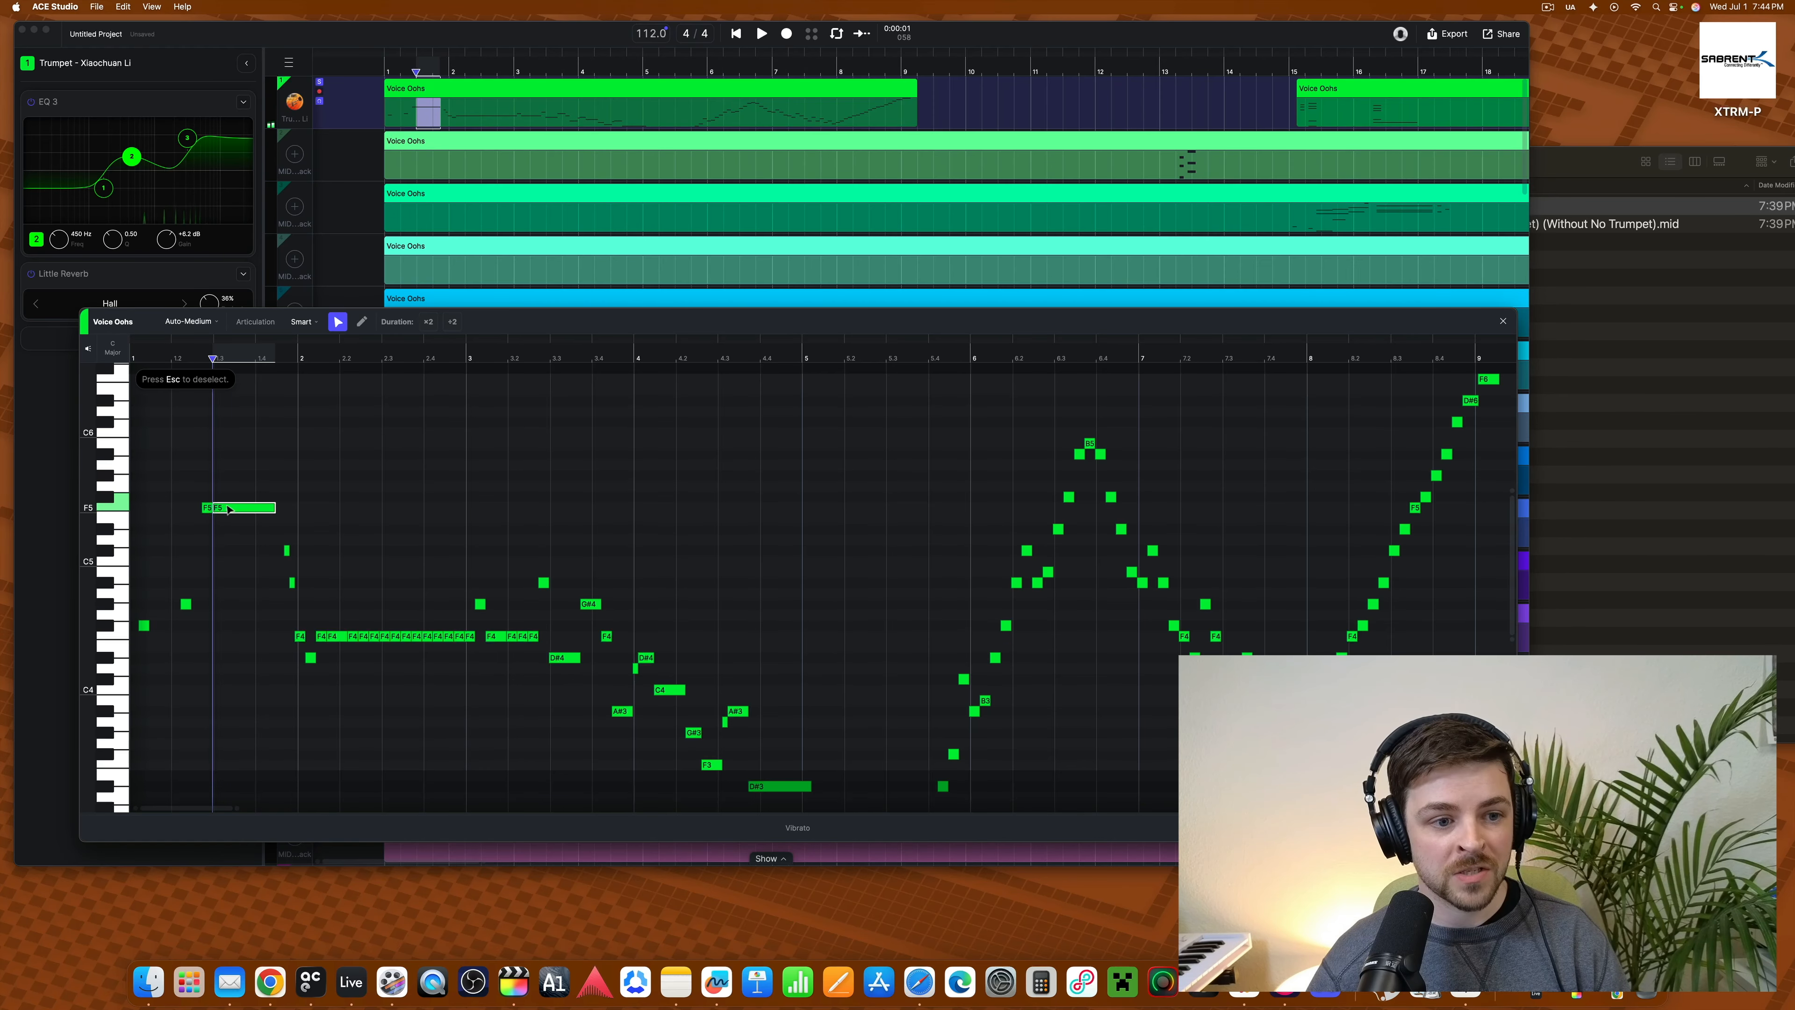
pyautogui.click(236, 506)
pyautogui.moveTo(236, 506); pyautogui.dragTo(236, 495)
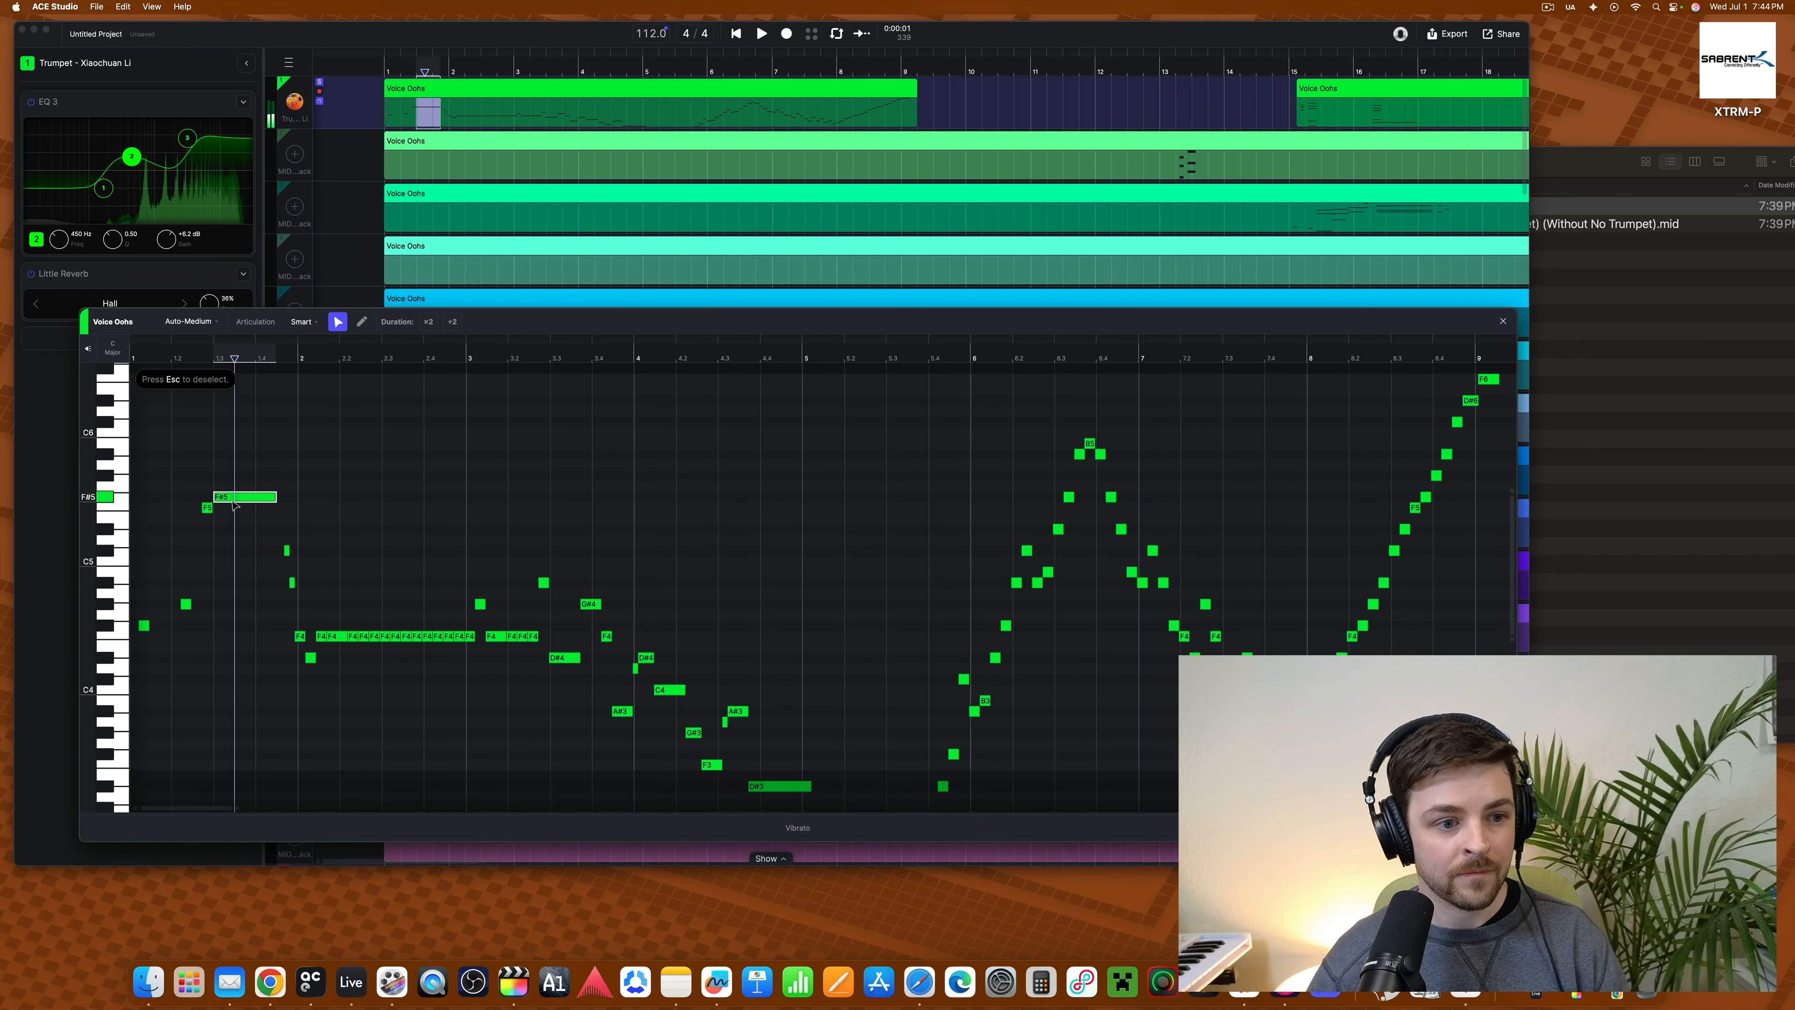
# - Close the note editor, audition the edited opening from the project start, and undo the note's pitch change
pyautogui.click(1503, 322)
pyautogui.click(377, 65)
pyautogui.press('space')
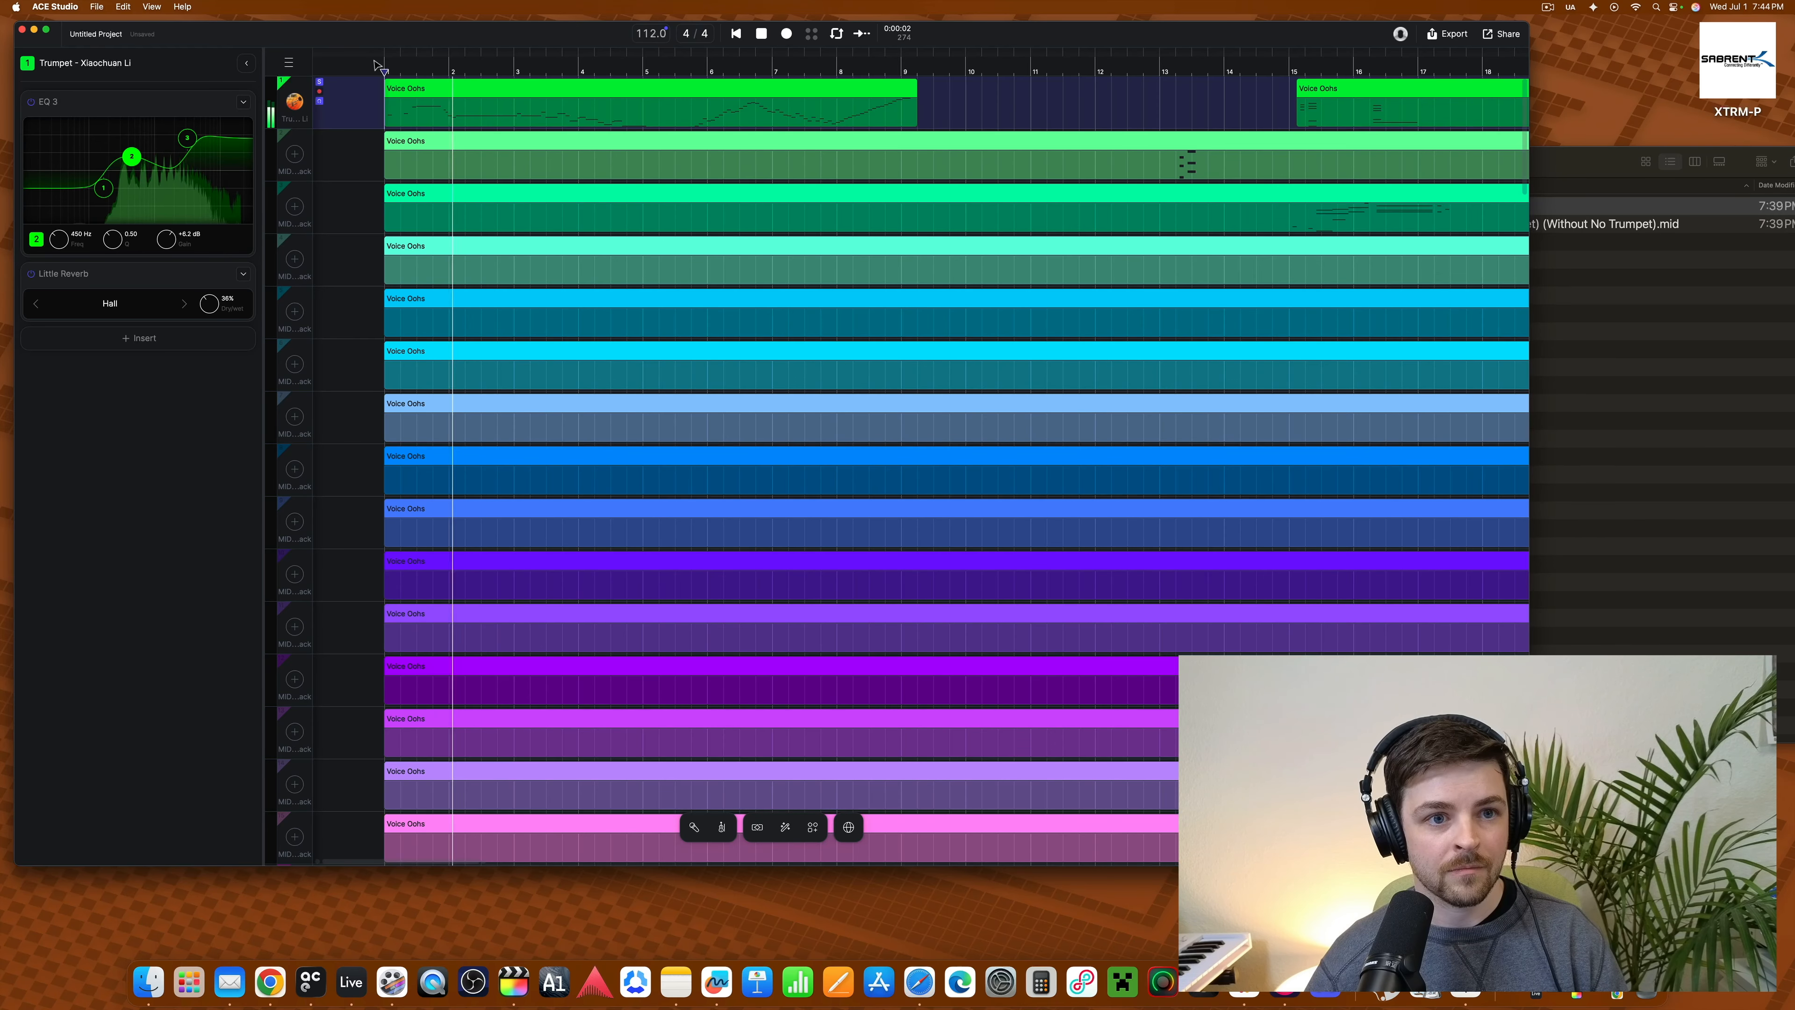
pyautogui.press('space')
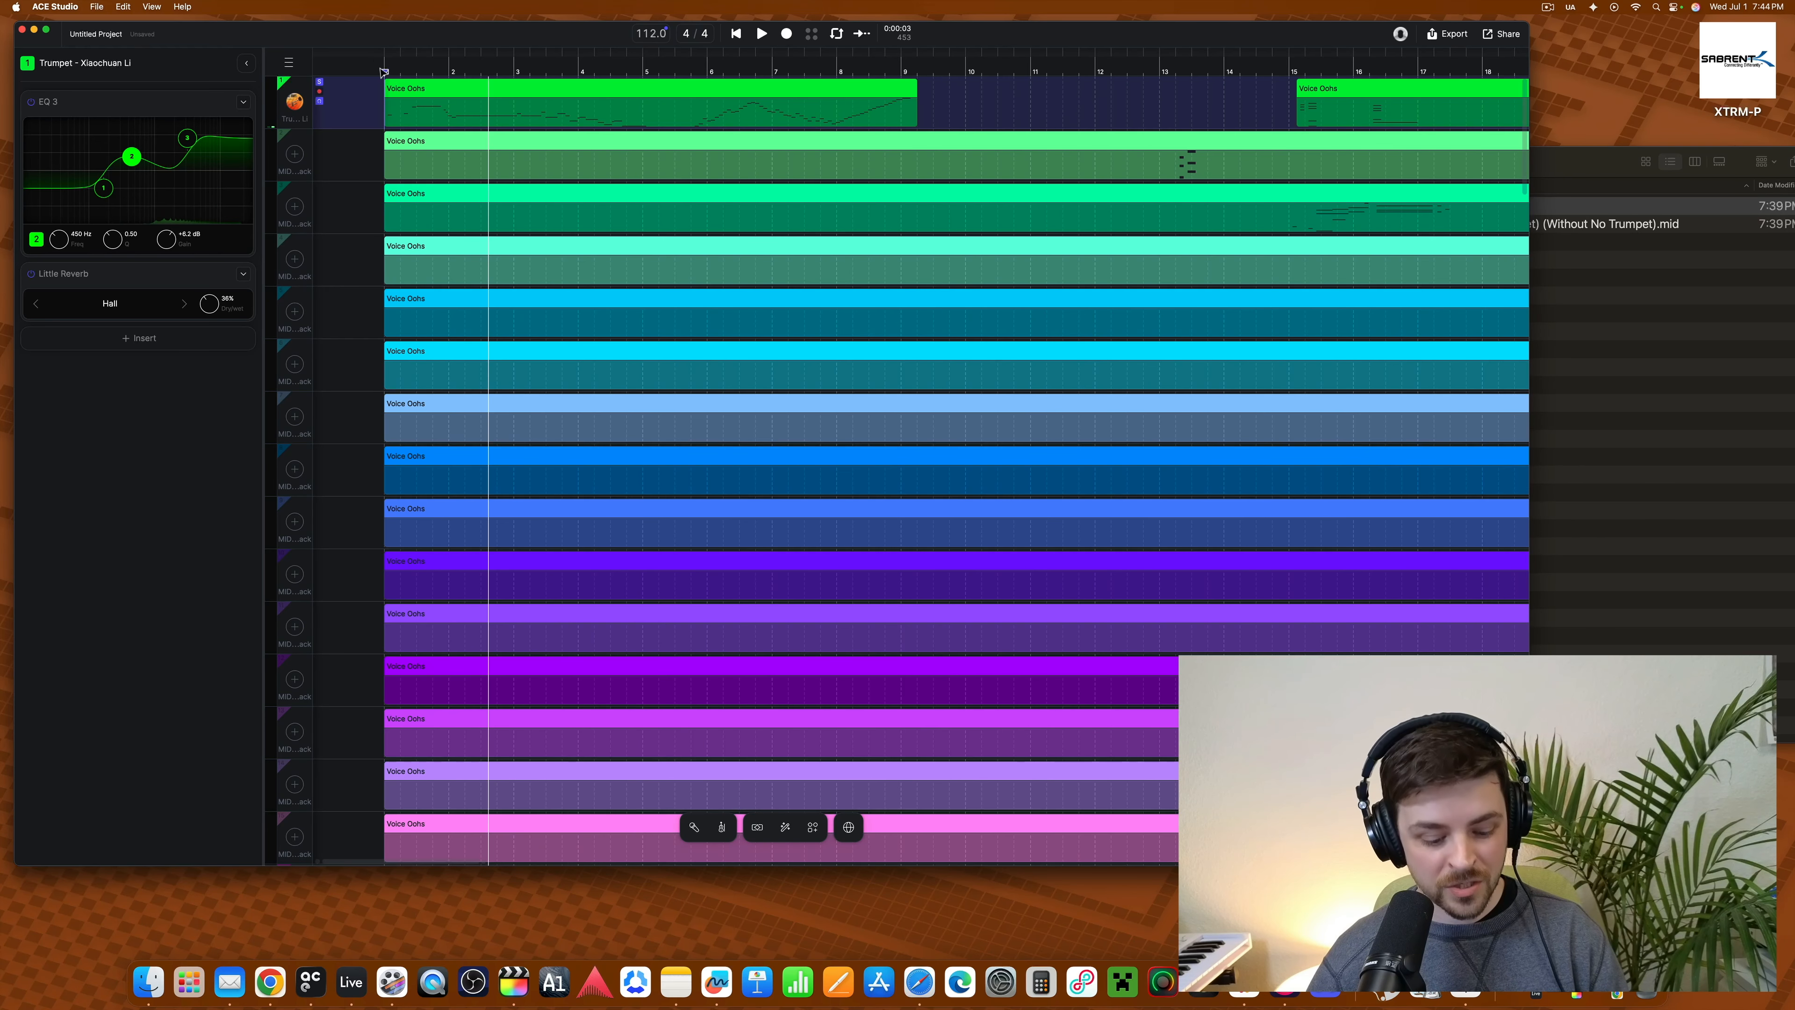
pyautogui.click(418, 109)
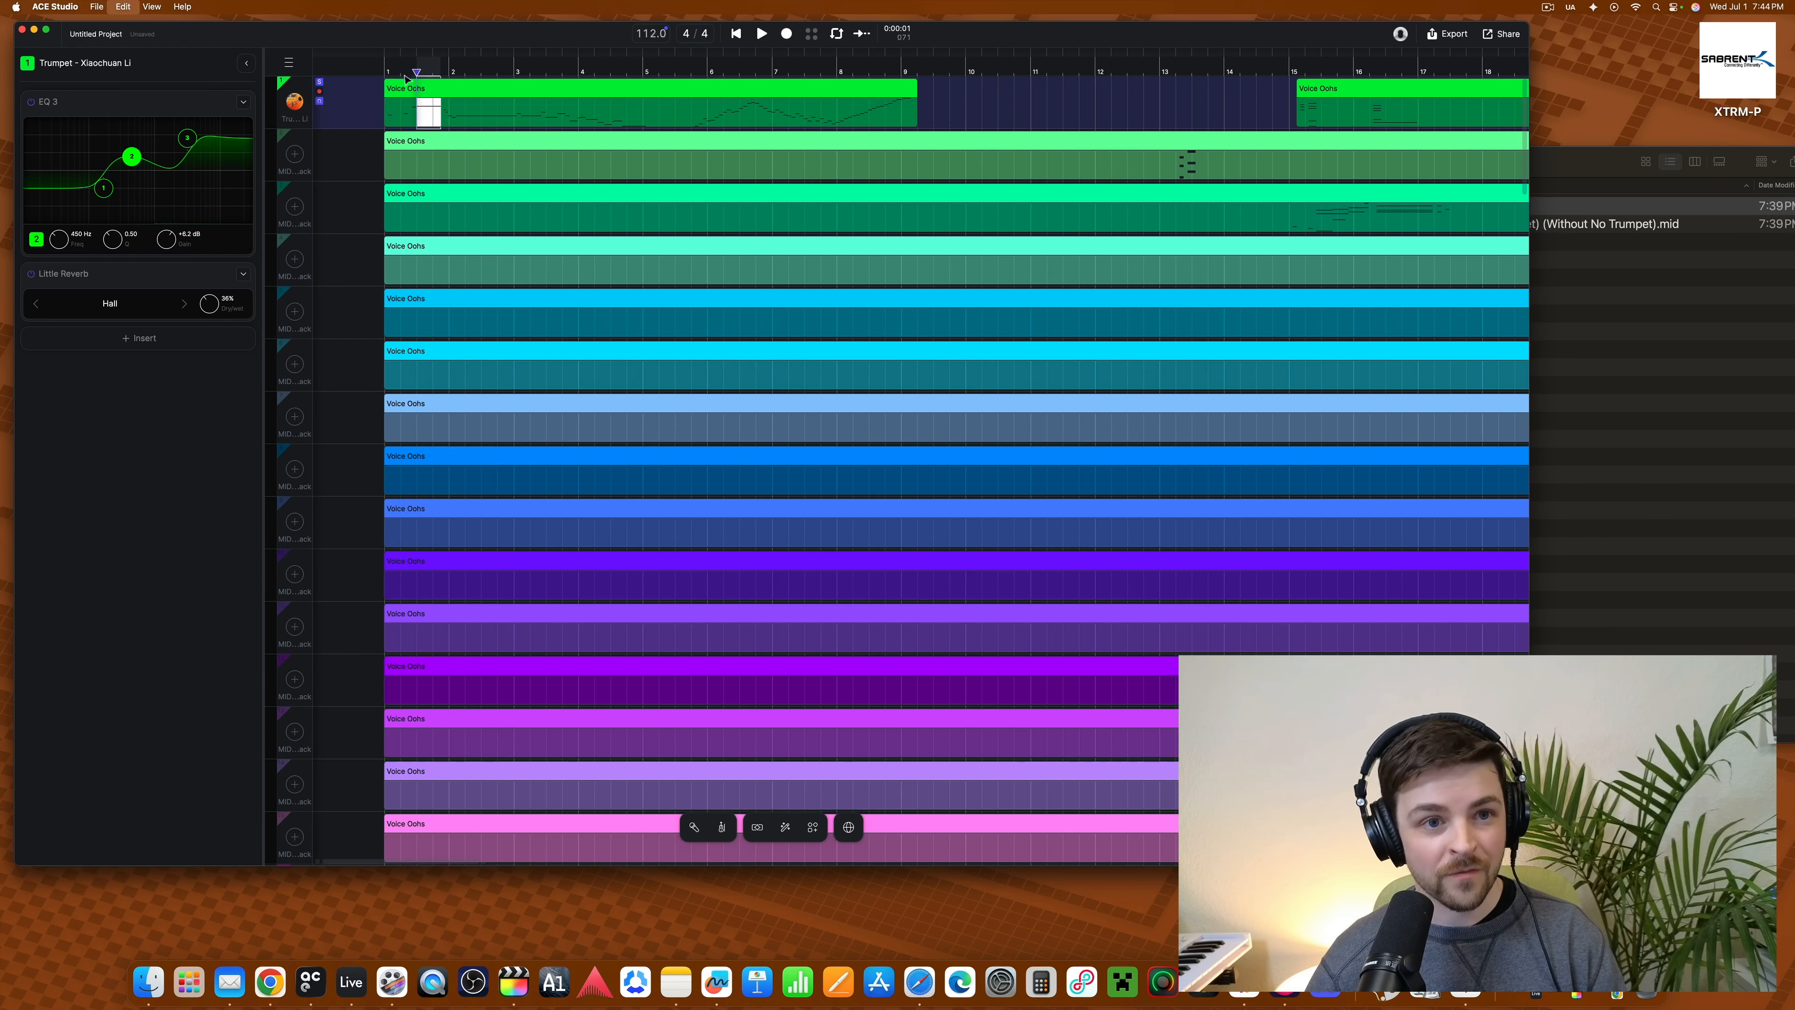
pyautogui.click(296, 104)
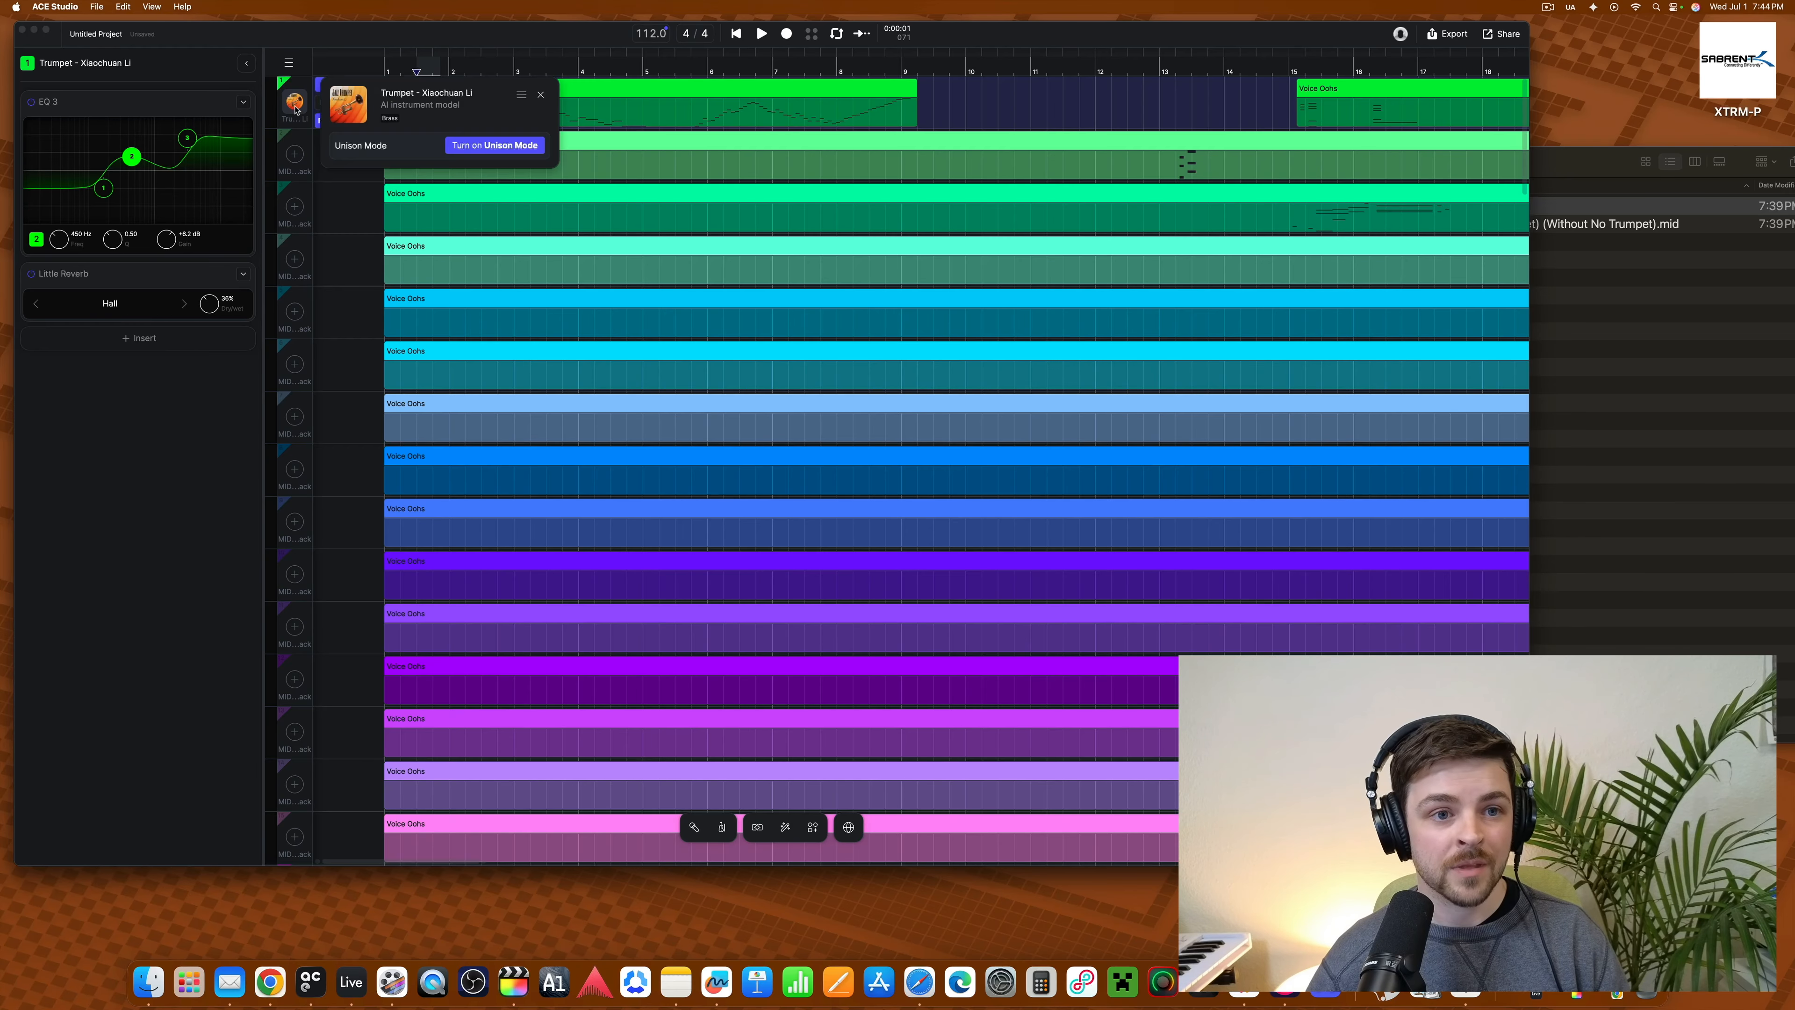
pyautogui.click(522, 94)
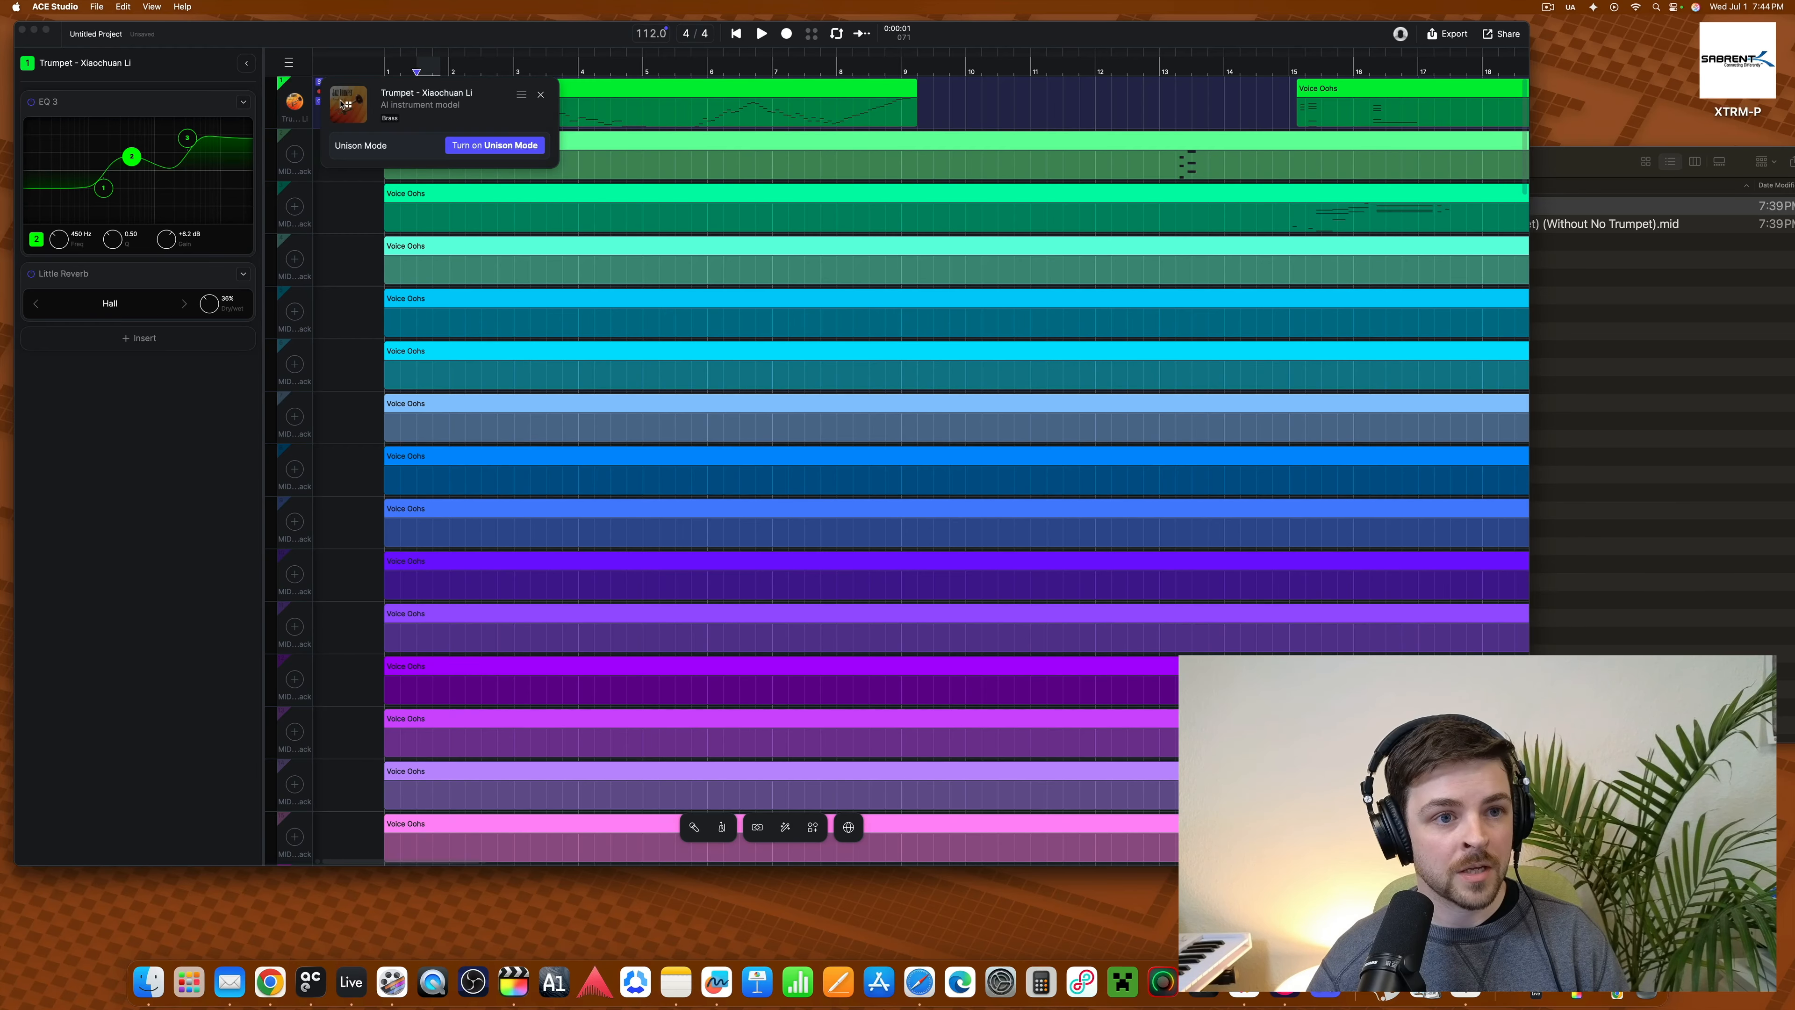
pyautogui.click(541, 94)
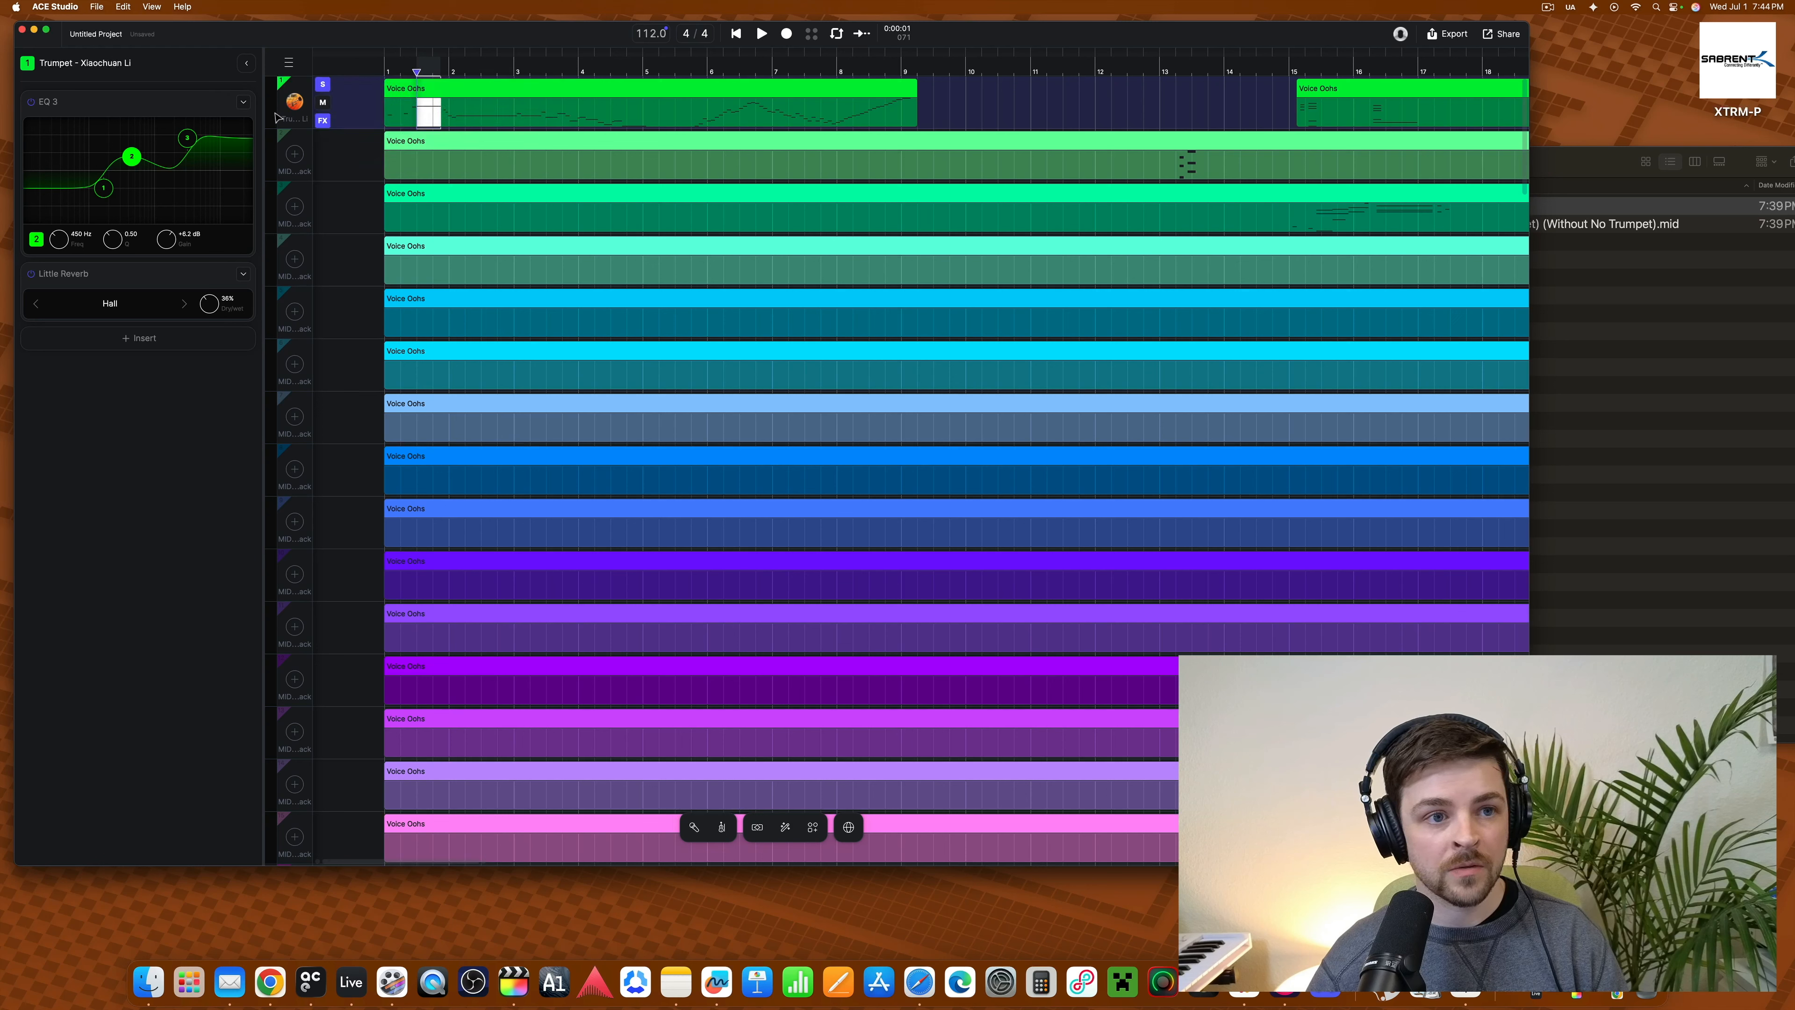
# - Replace the trumpet track's AI instrument with Saxophone Alto - Magnuson from the woodwind instruments
pyautogui.click(295, 104)
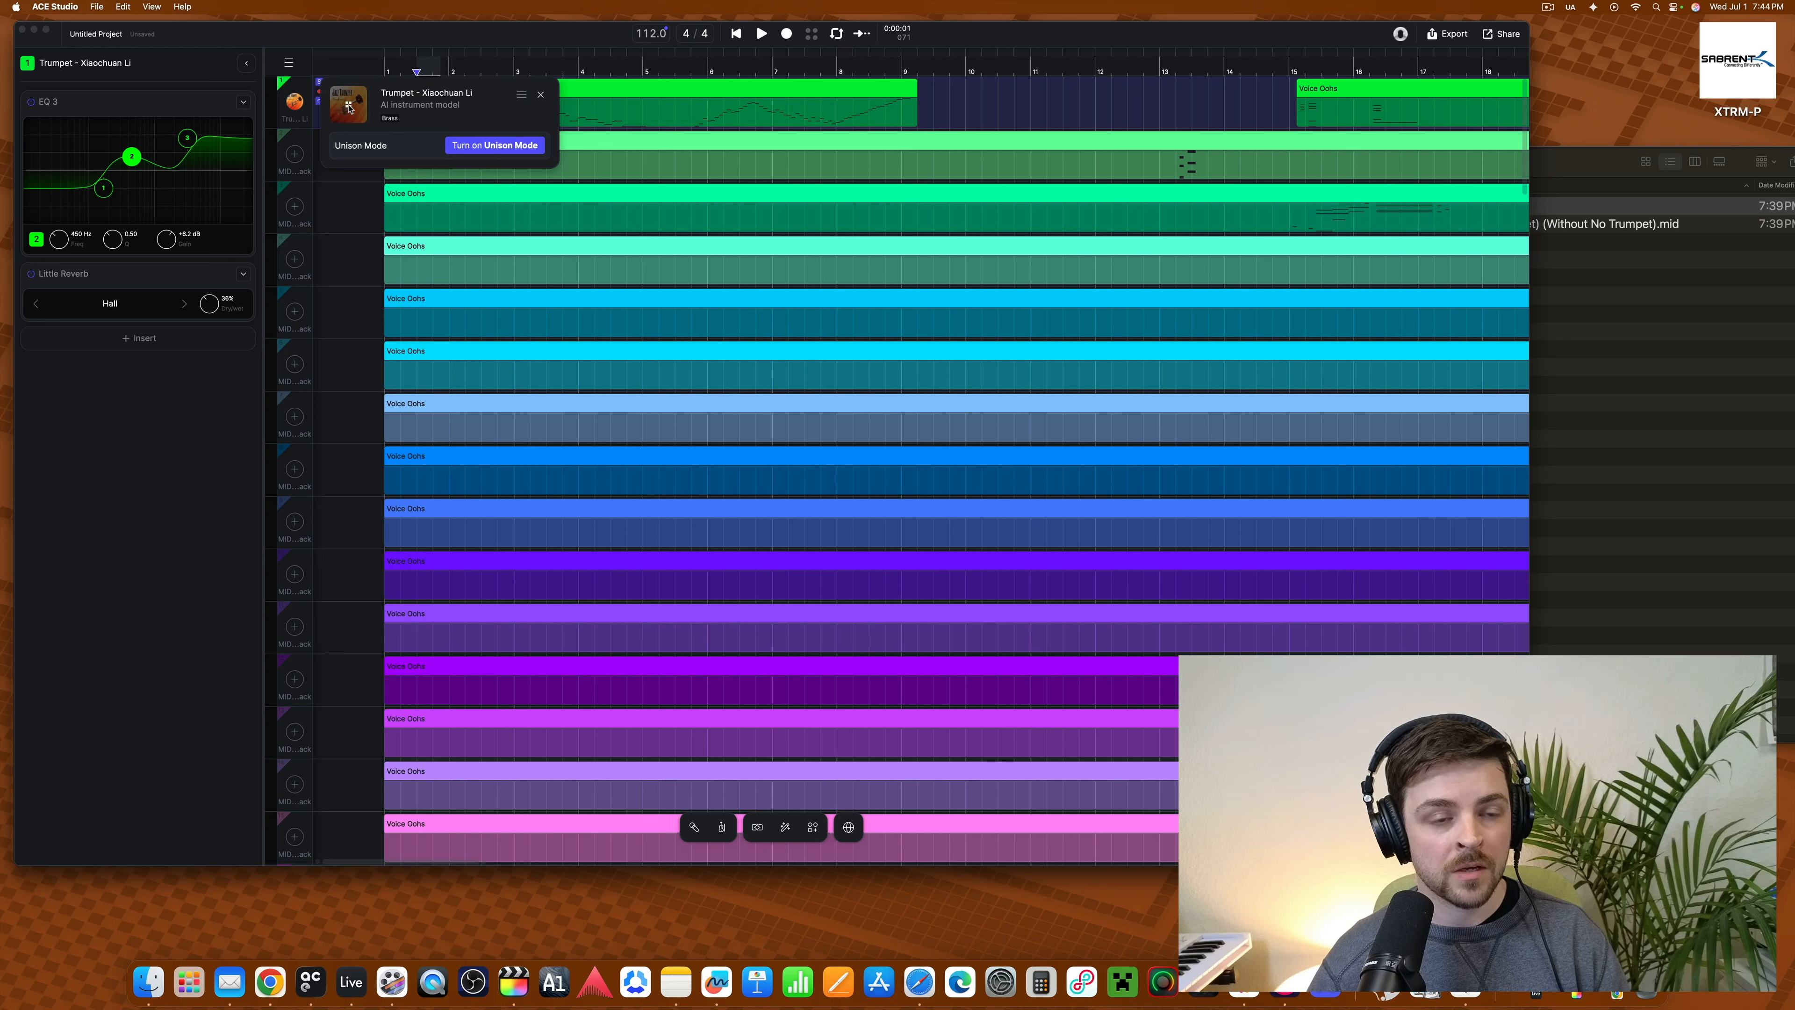
pyautogui.click(347, 106)
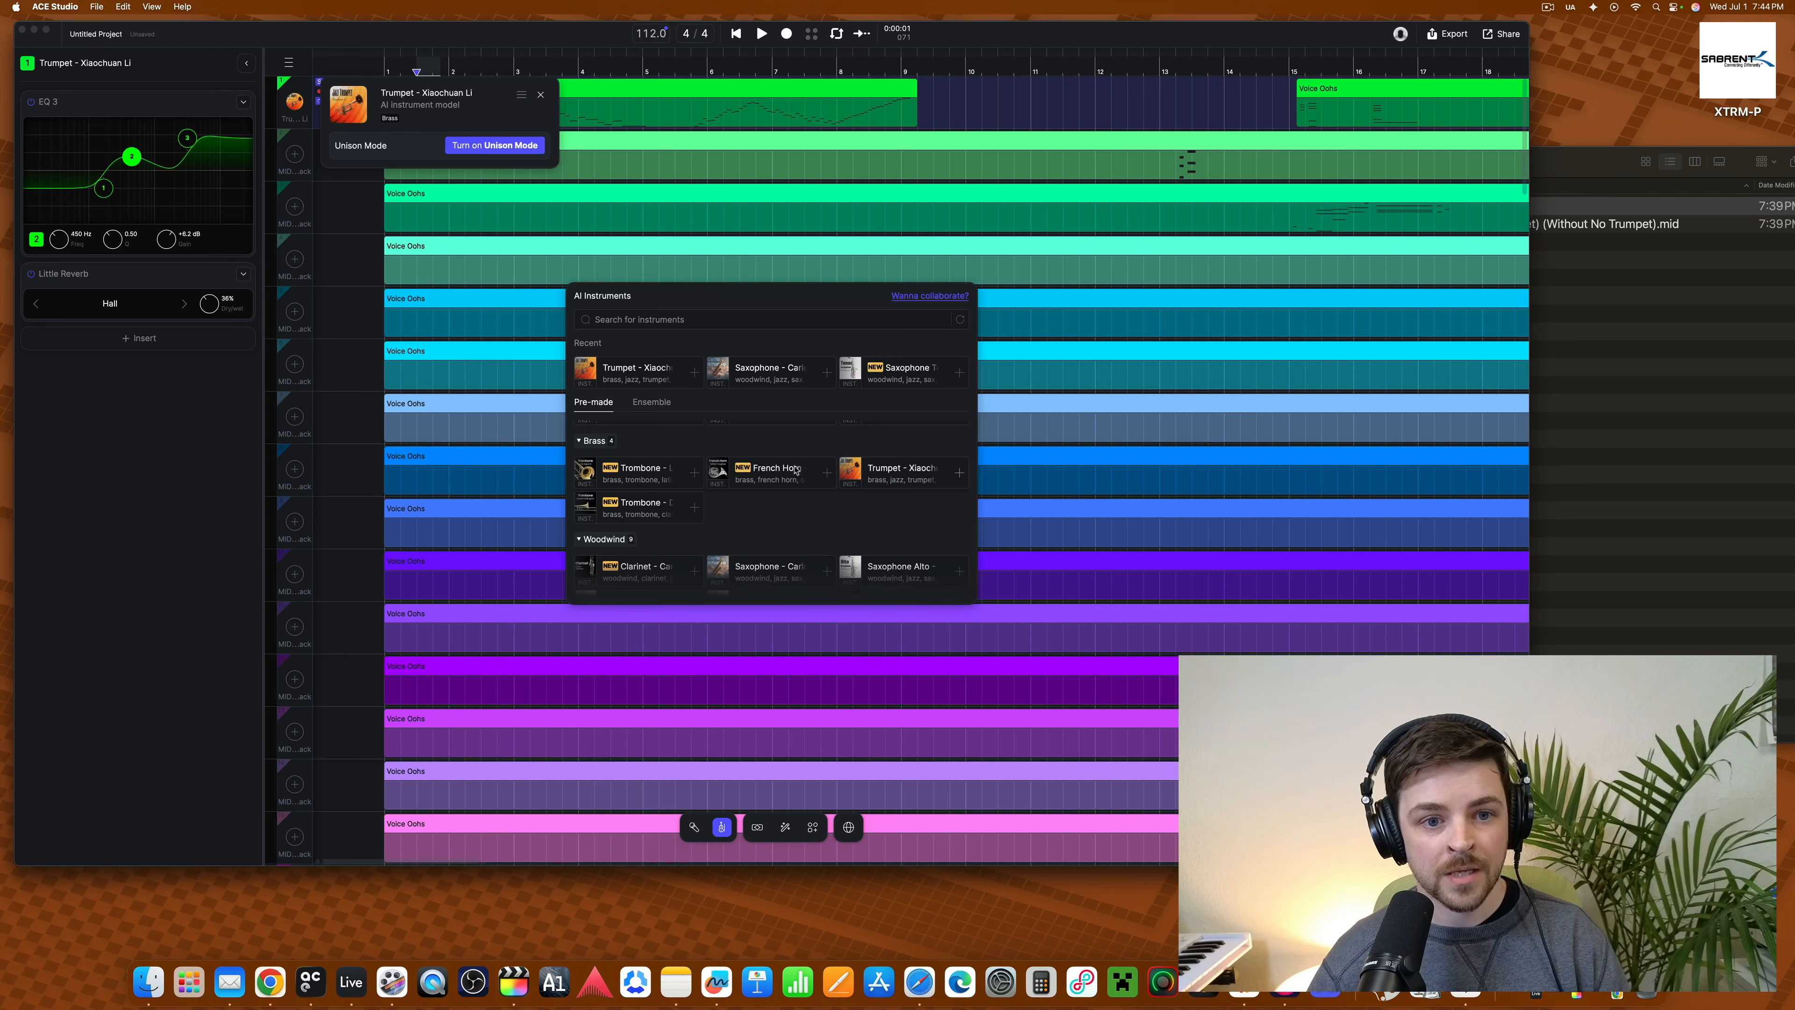
pyautogui.scroll(5, 795, 470)
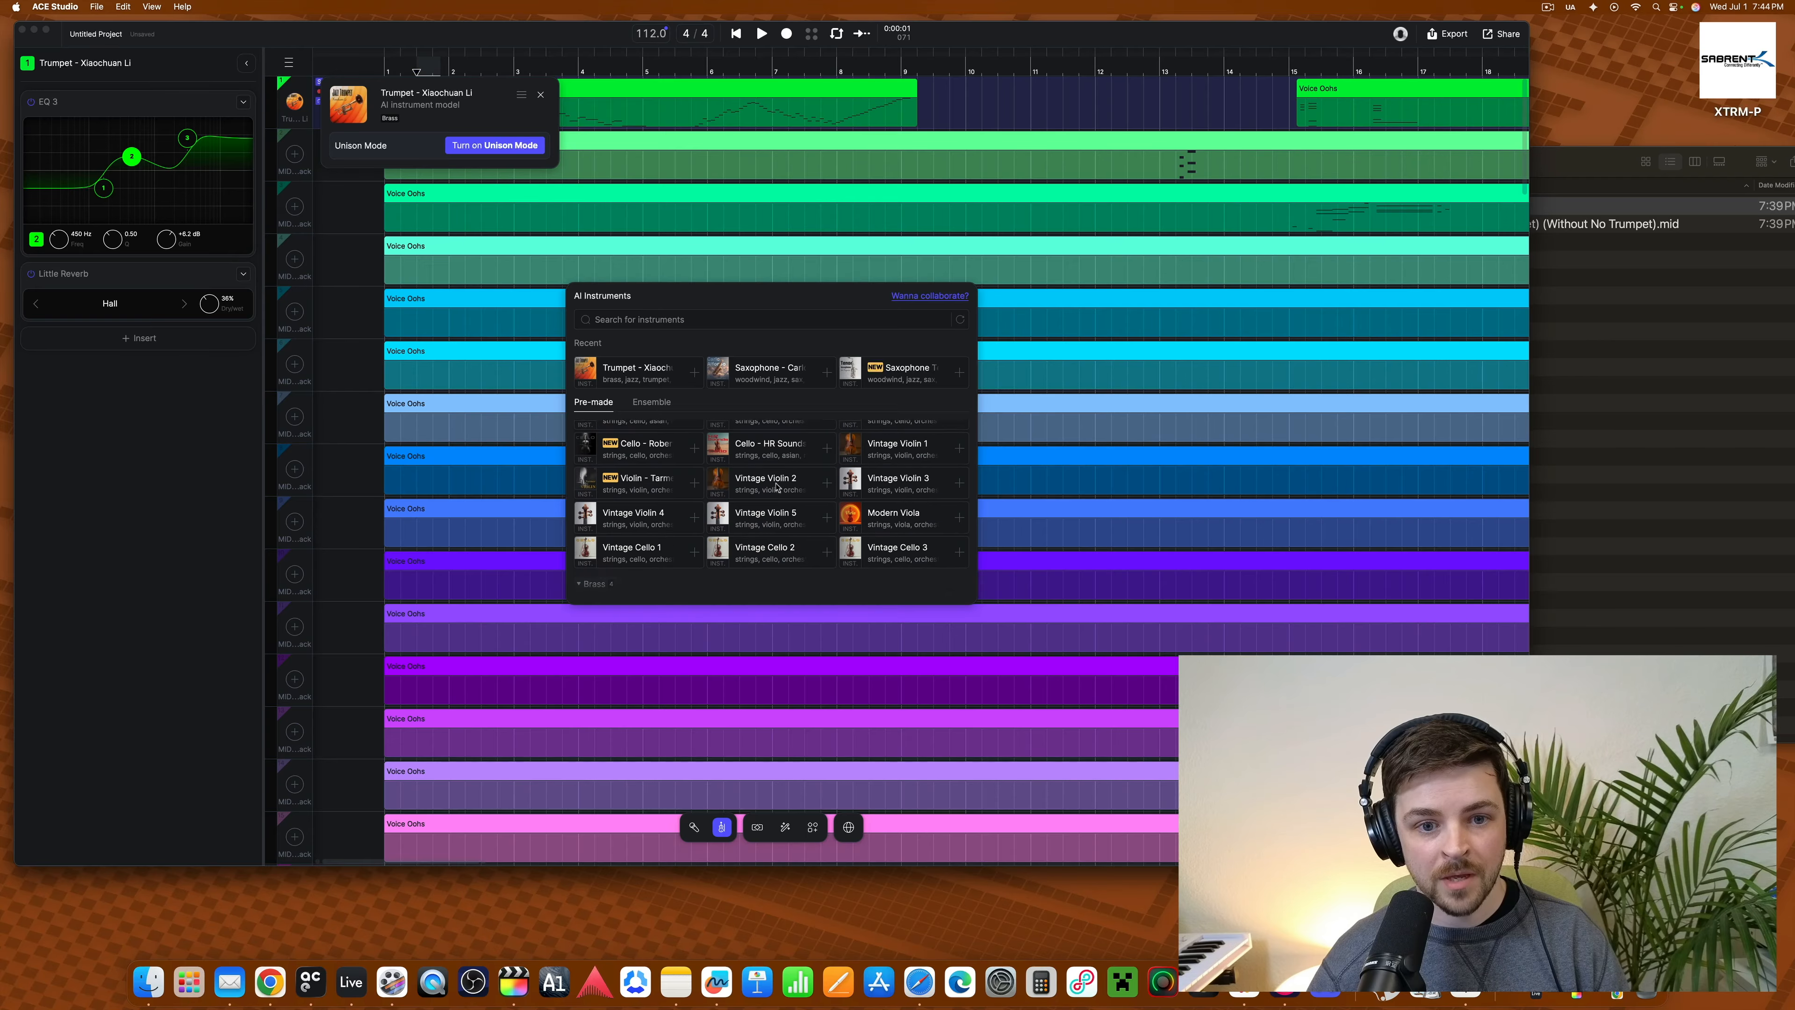
pyautogui.scroll(-5, 776, 485)
pyautogui.scroll(3, 777, 488)
pyautogui.scroll(-2, 777, 490)
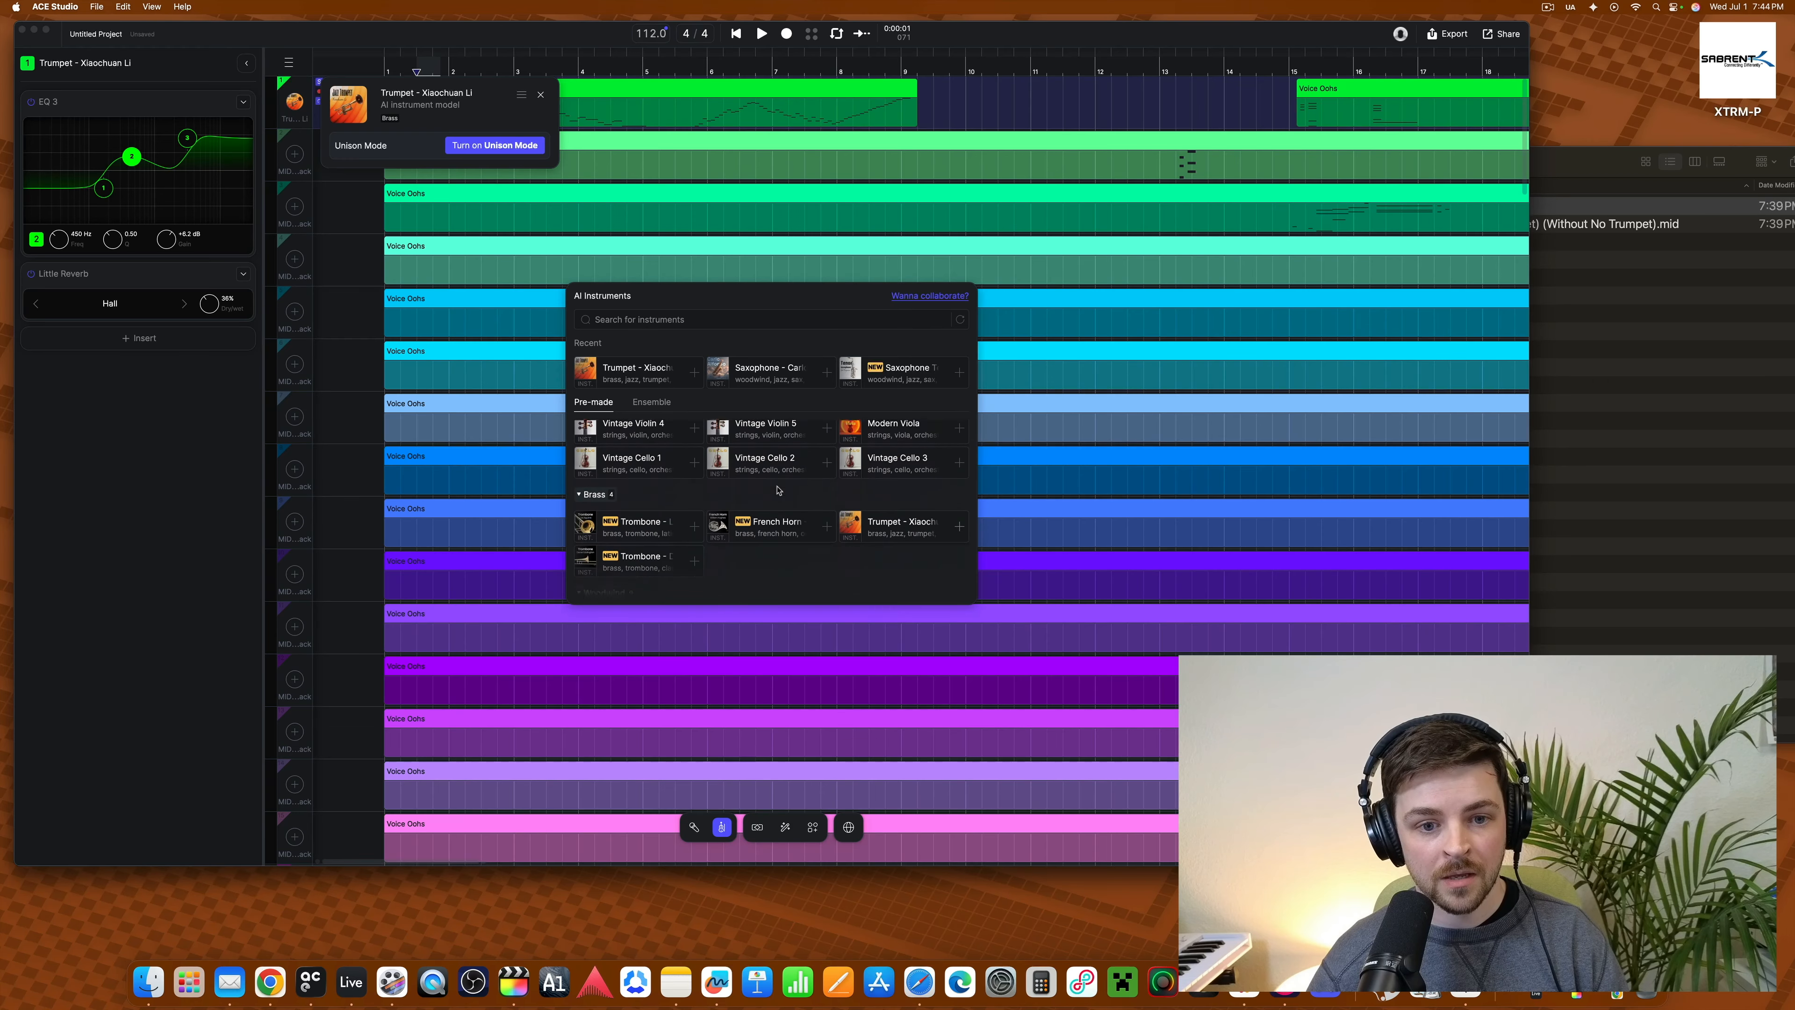
pyautogui.scroll(-4, 777, 490)
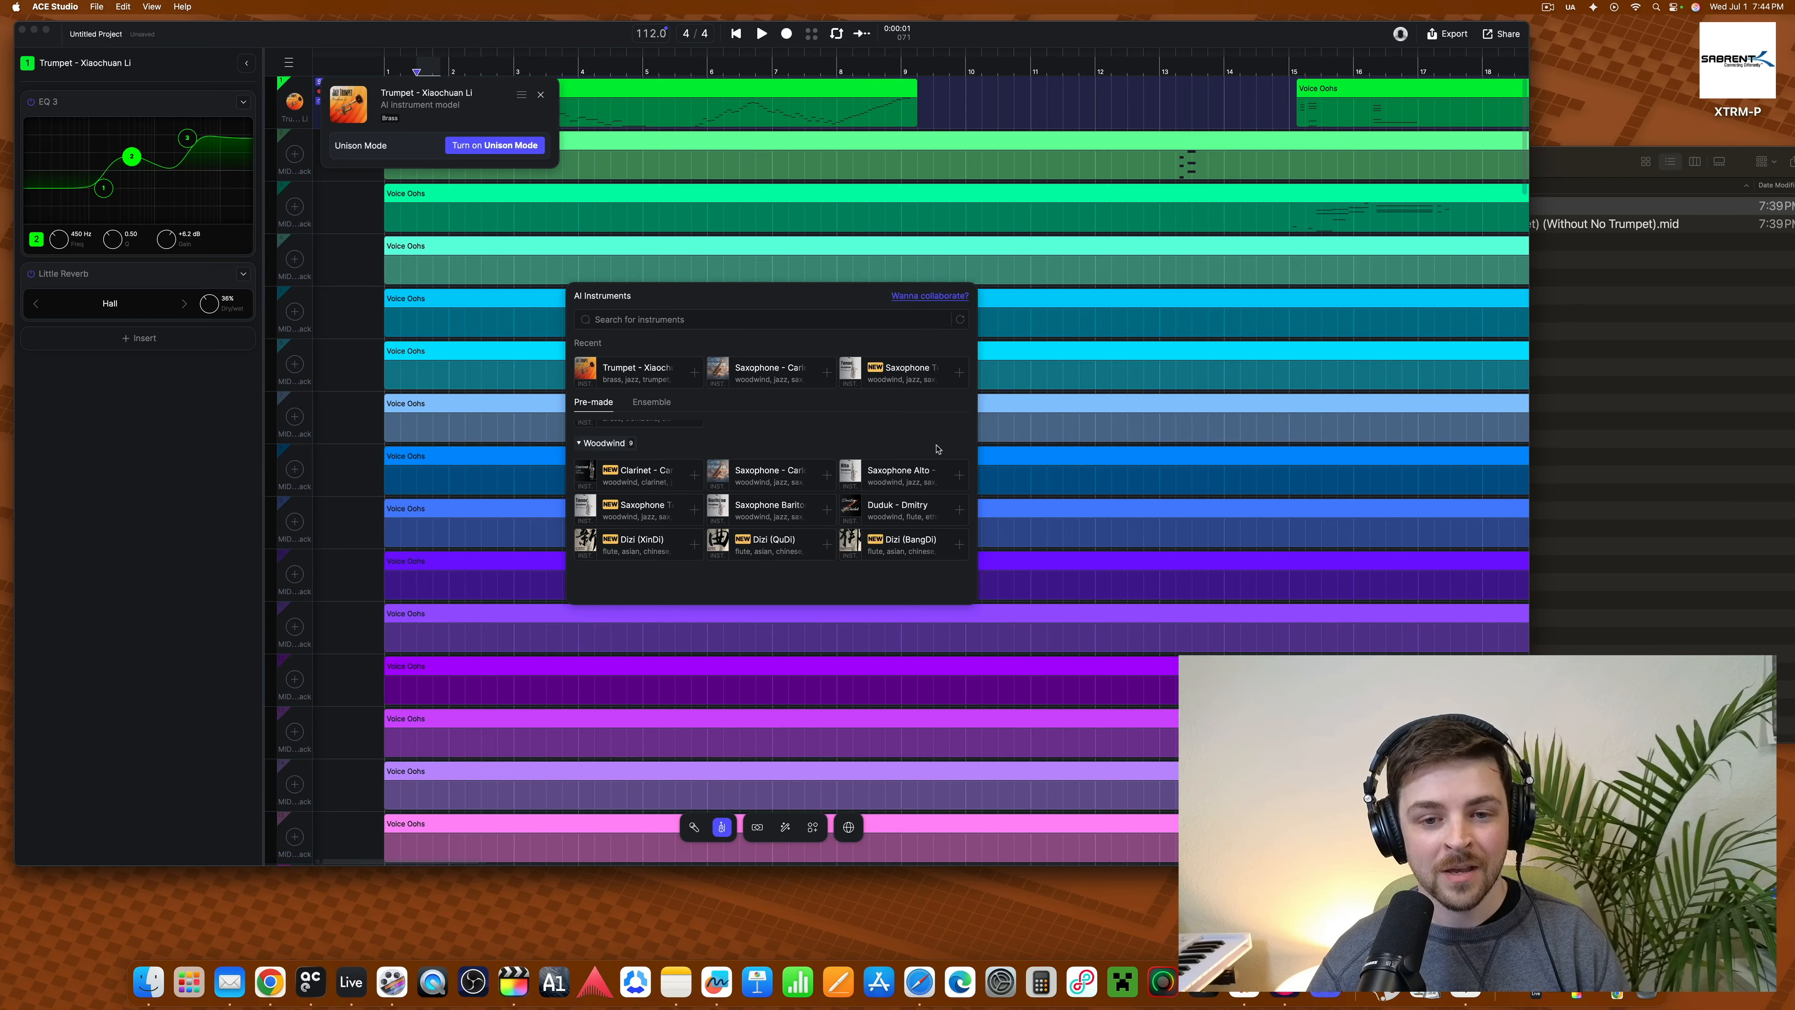
pyautogui.click(958, 473)
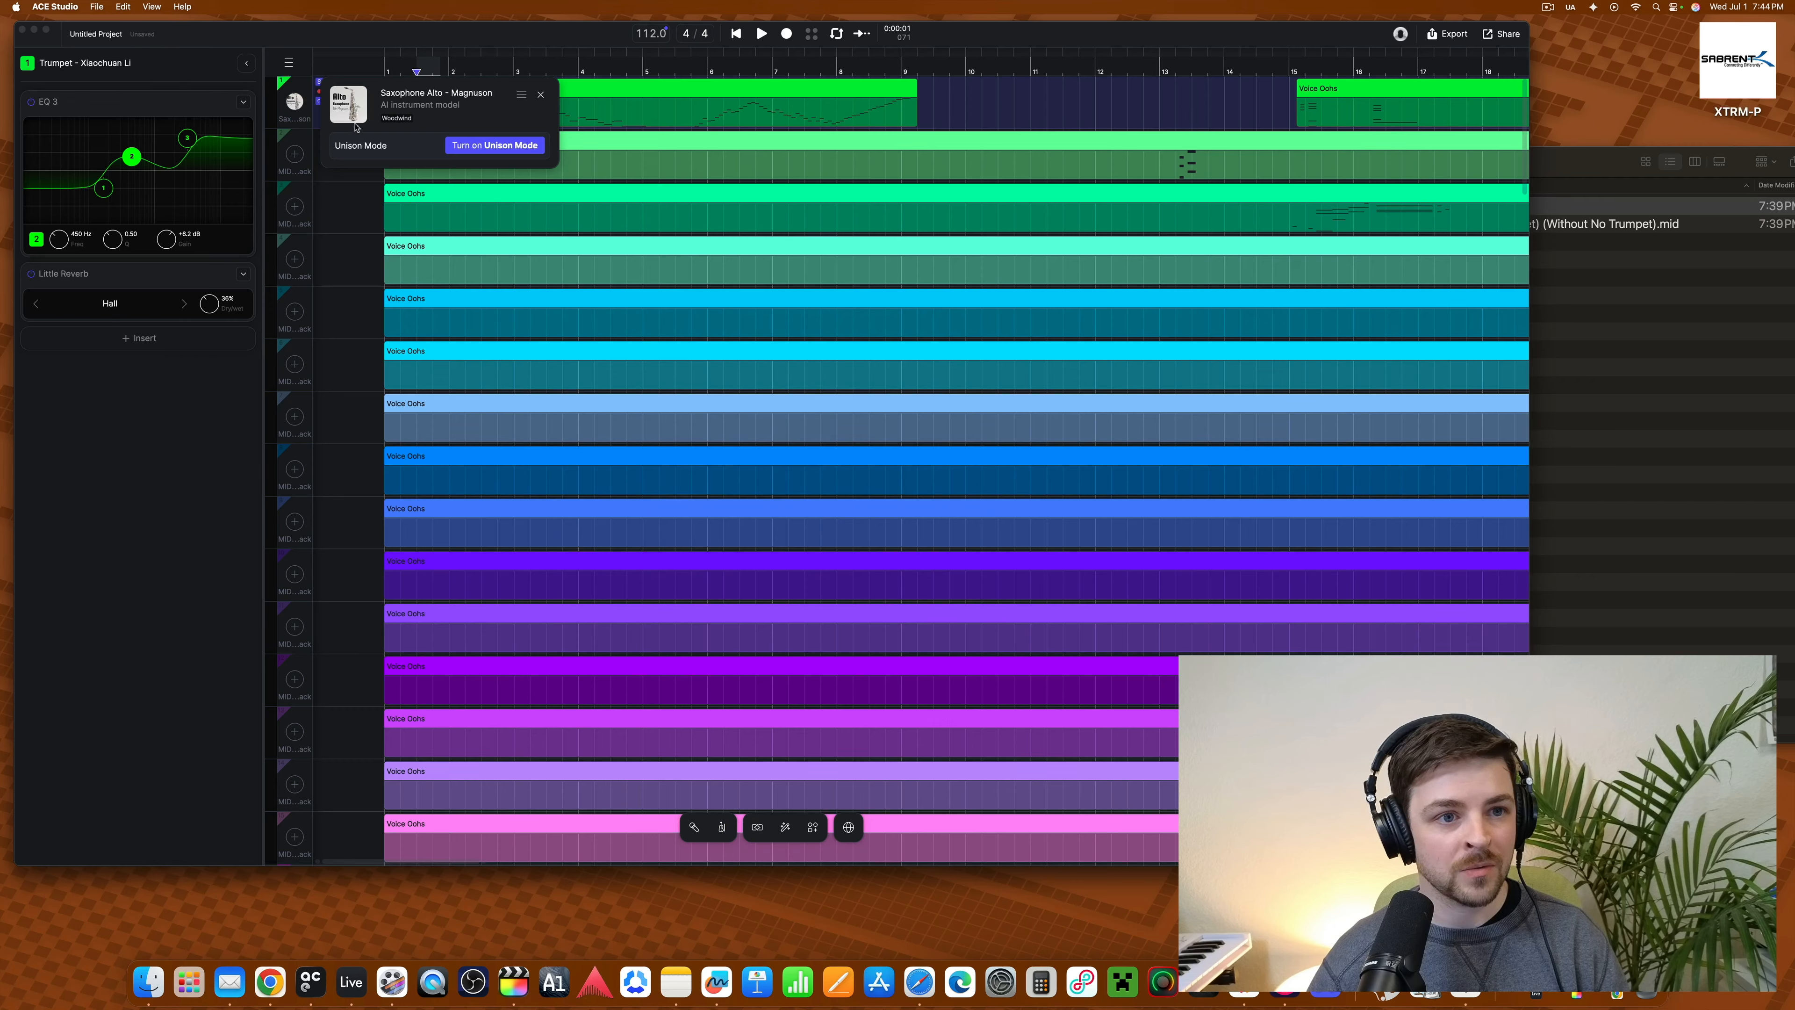
pyautogui.click(541, 95)
# - Audition the first clip with the alto saxophone from the project start and stop playback after the clip ends
pyautogui.click(370, 71)
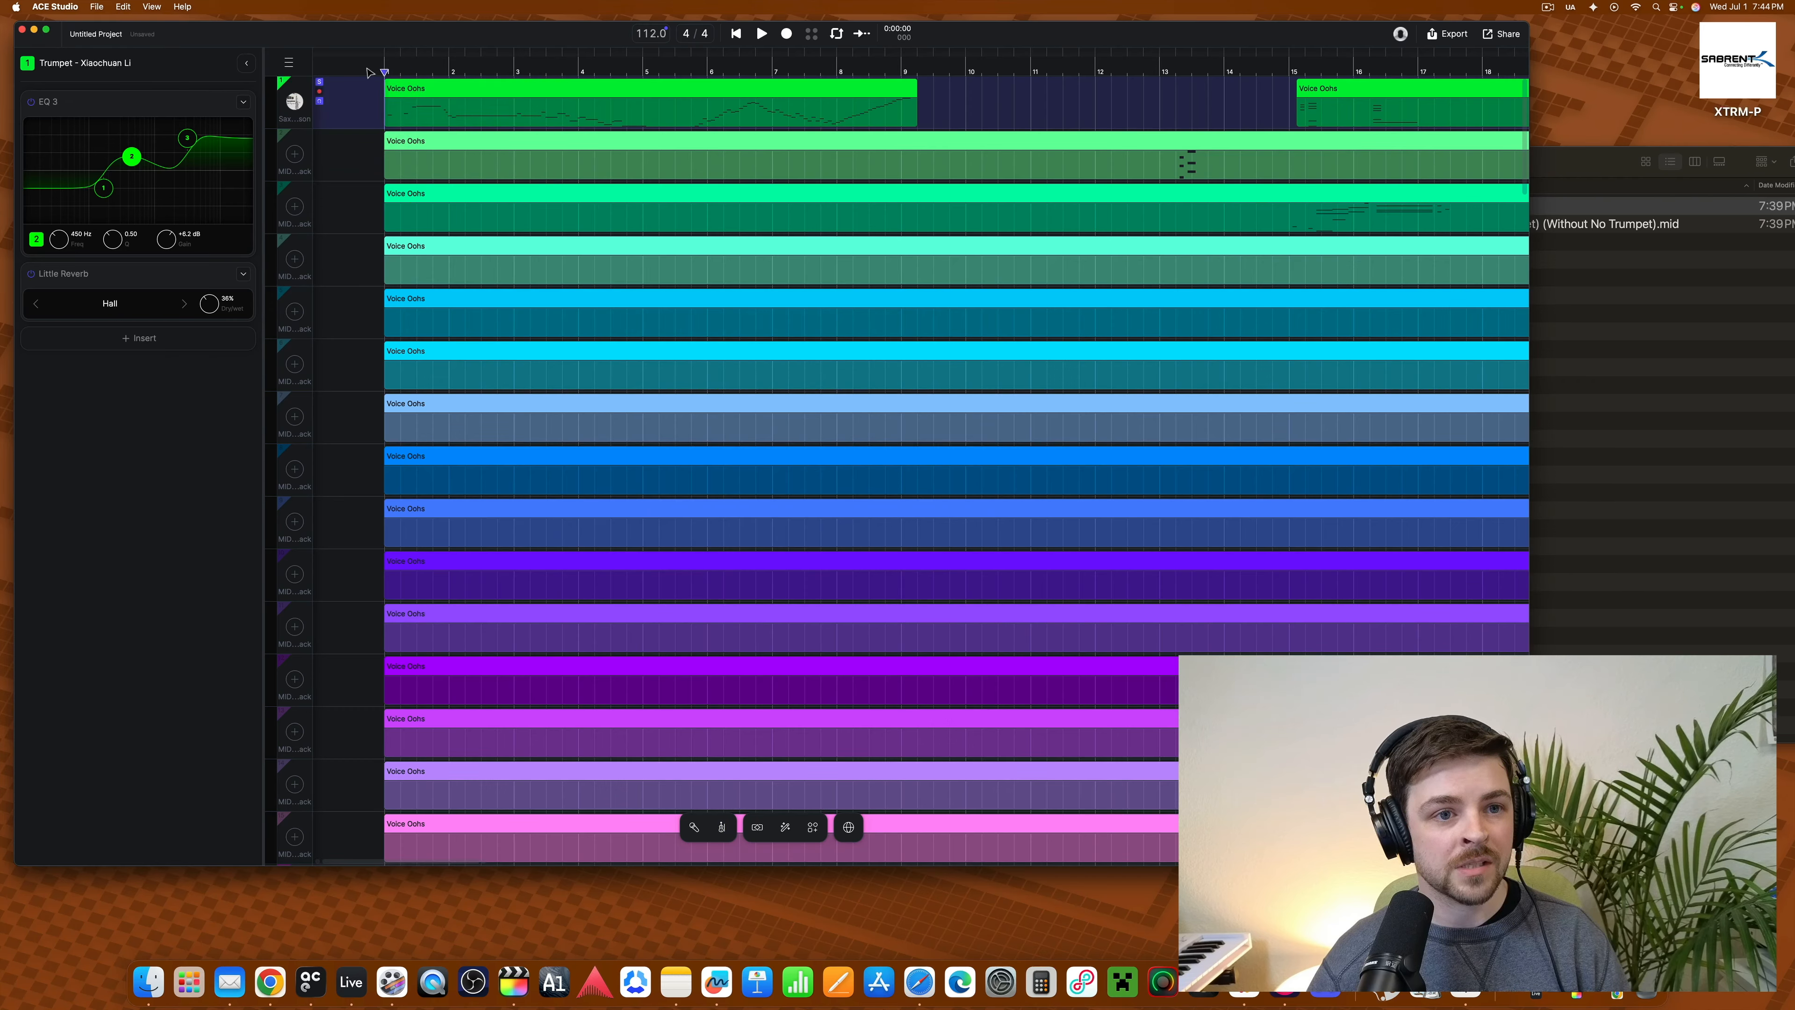
pyautogui.click(408, 73)
pyautogui.click(360, 69)
pyautogui.press('space')
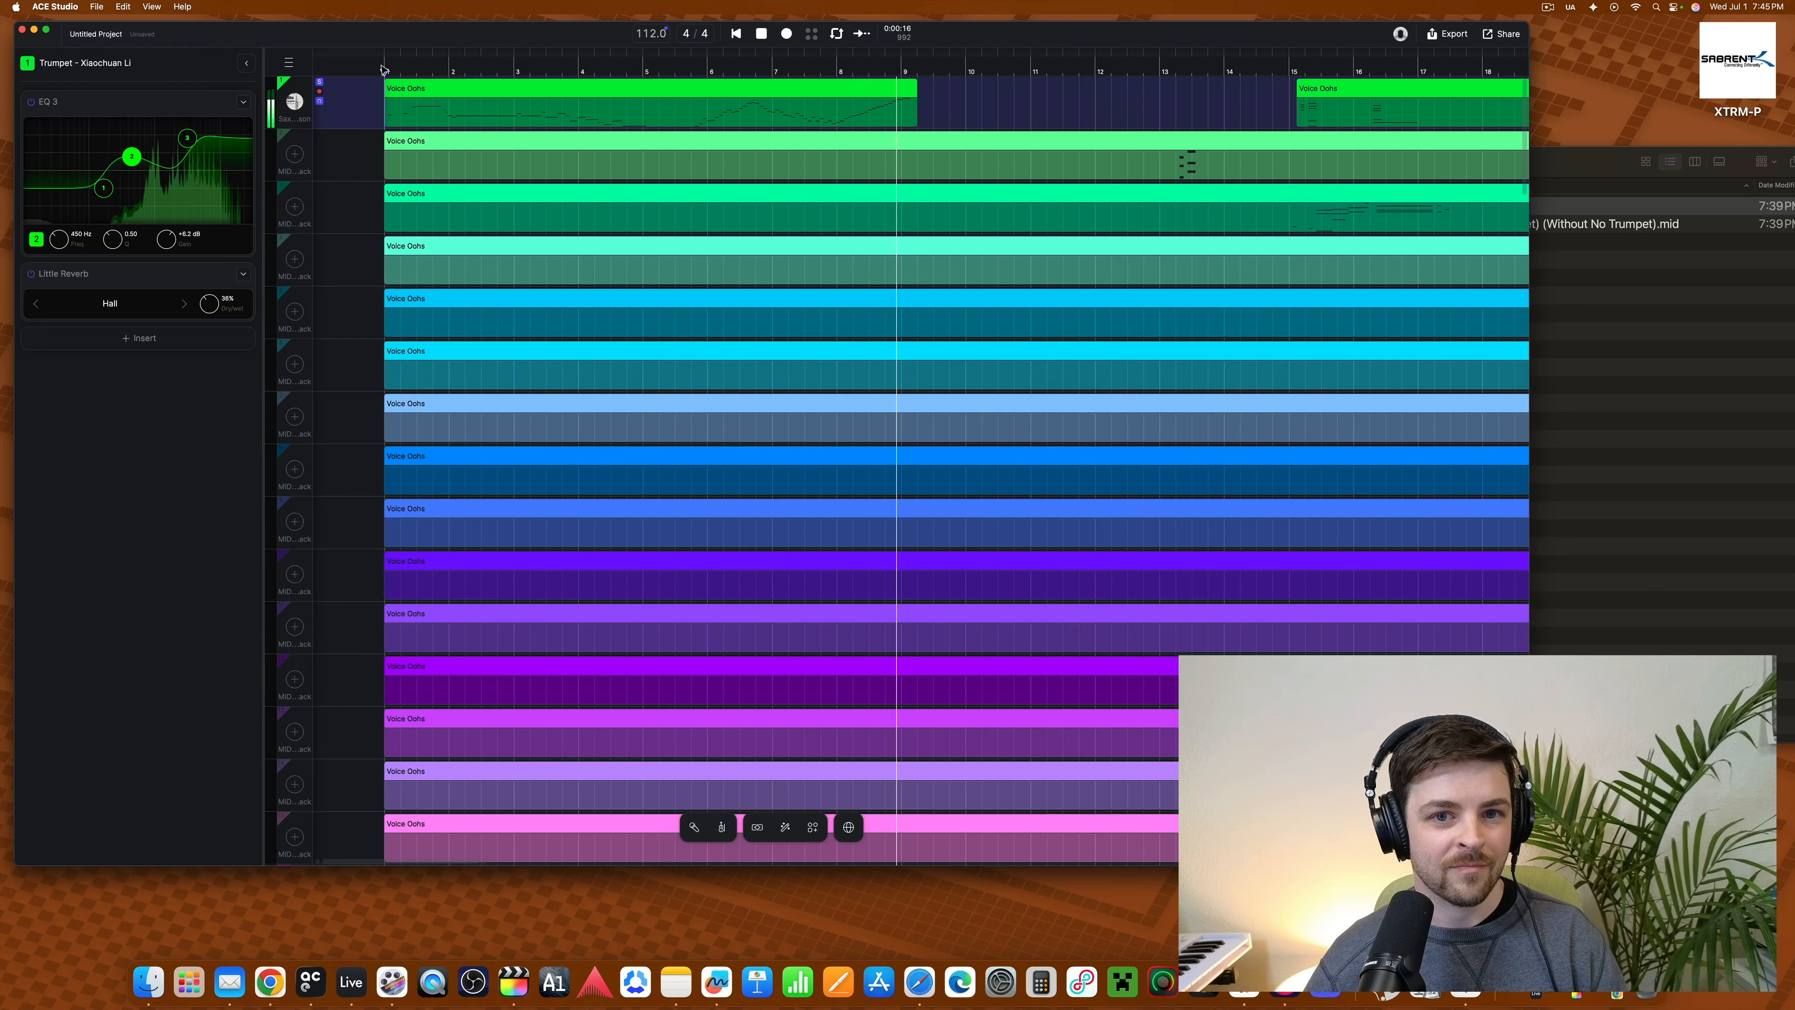
pyautogui.press('space')
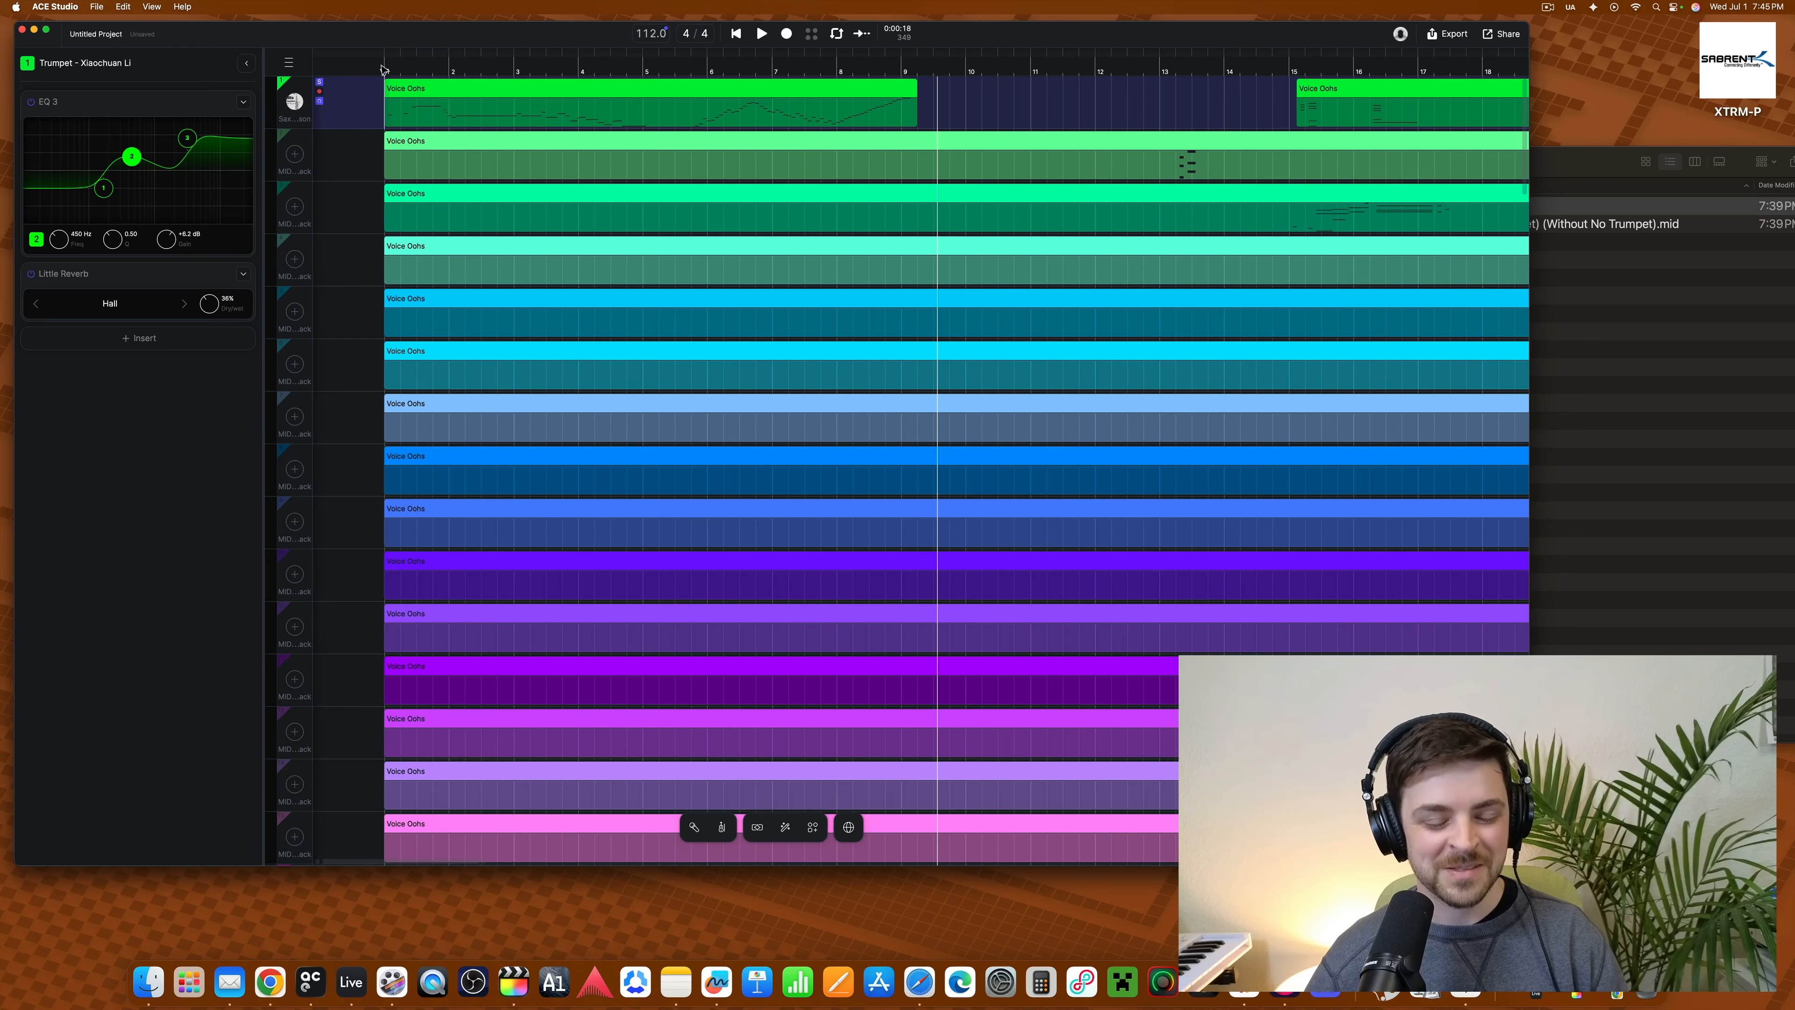
pyautogui.click(535, 86)
pyautogui.rightClick(514, 92)
pyautogui.moveTo(480, 83)
pyautogui.mouseDown()
pyautogui.moveTo(495, 855)
pyautogui.moveTo(511, 67)
pyautogui.moveTo(474, 117)
pyautogui.moveTo(463, 106)
pyautogui.mouseUp()
pyautogui.rightClick(465, 93)
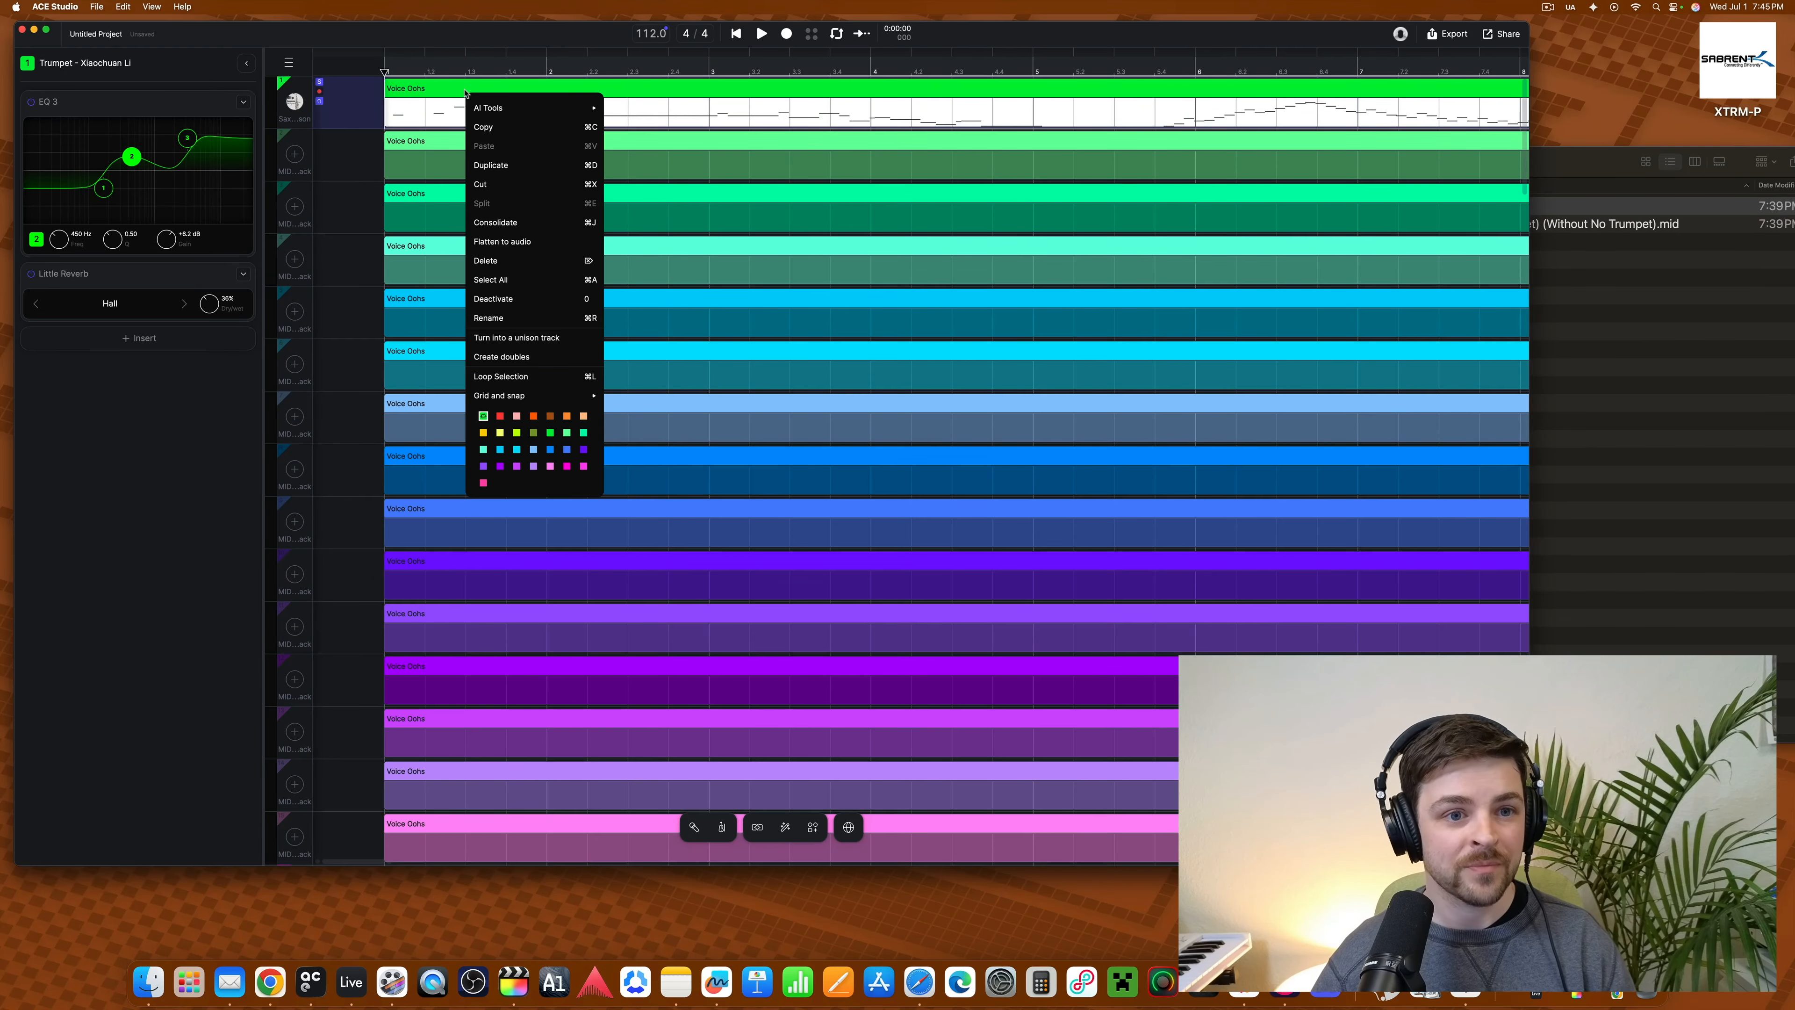
pyautogui.click(417, 83)
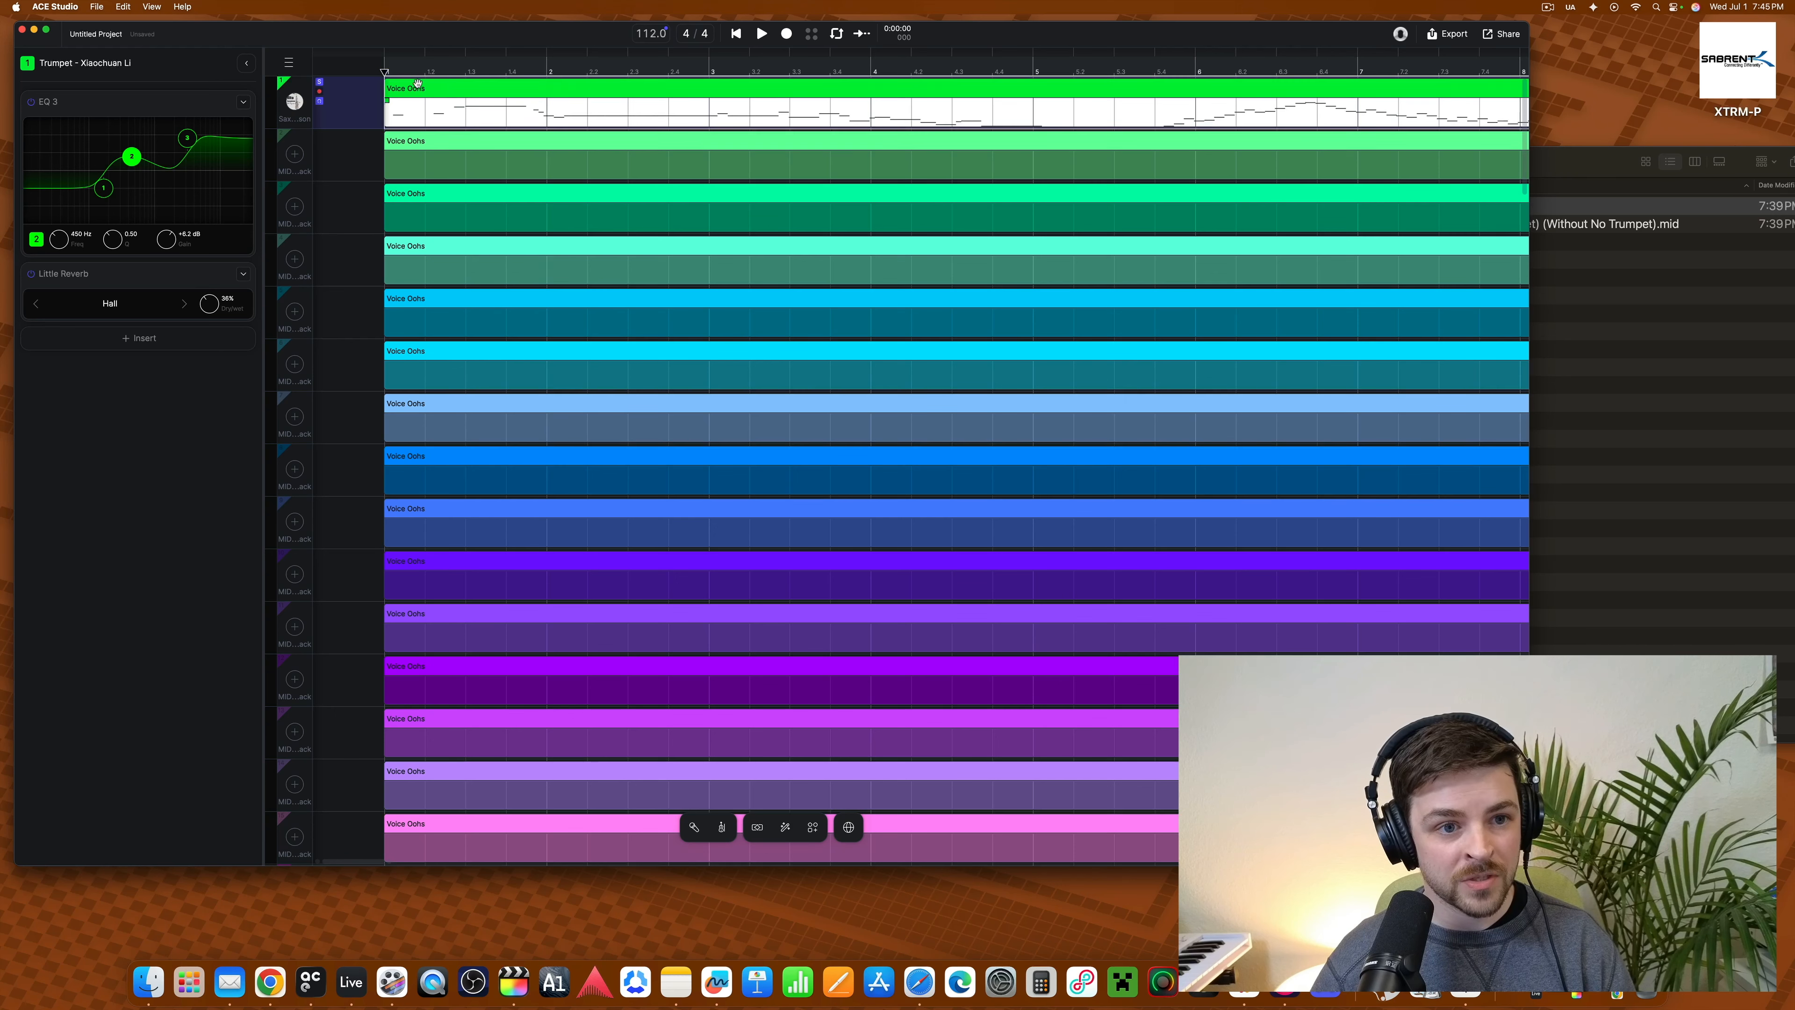
pyautogui.rightClick(418, 83)
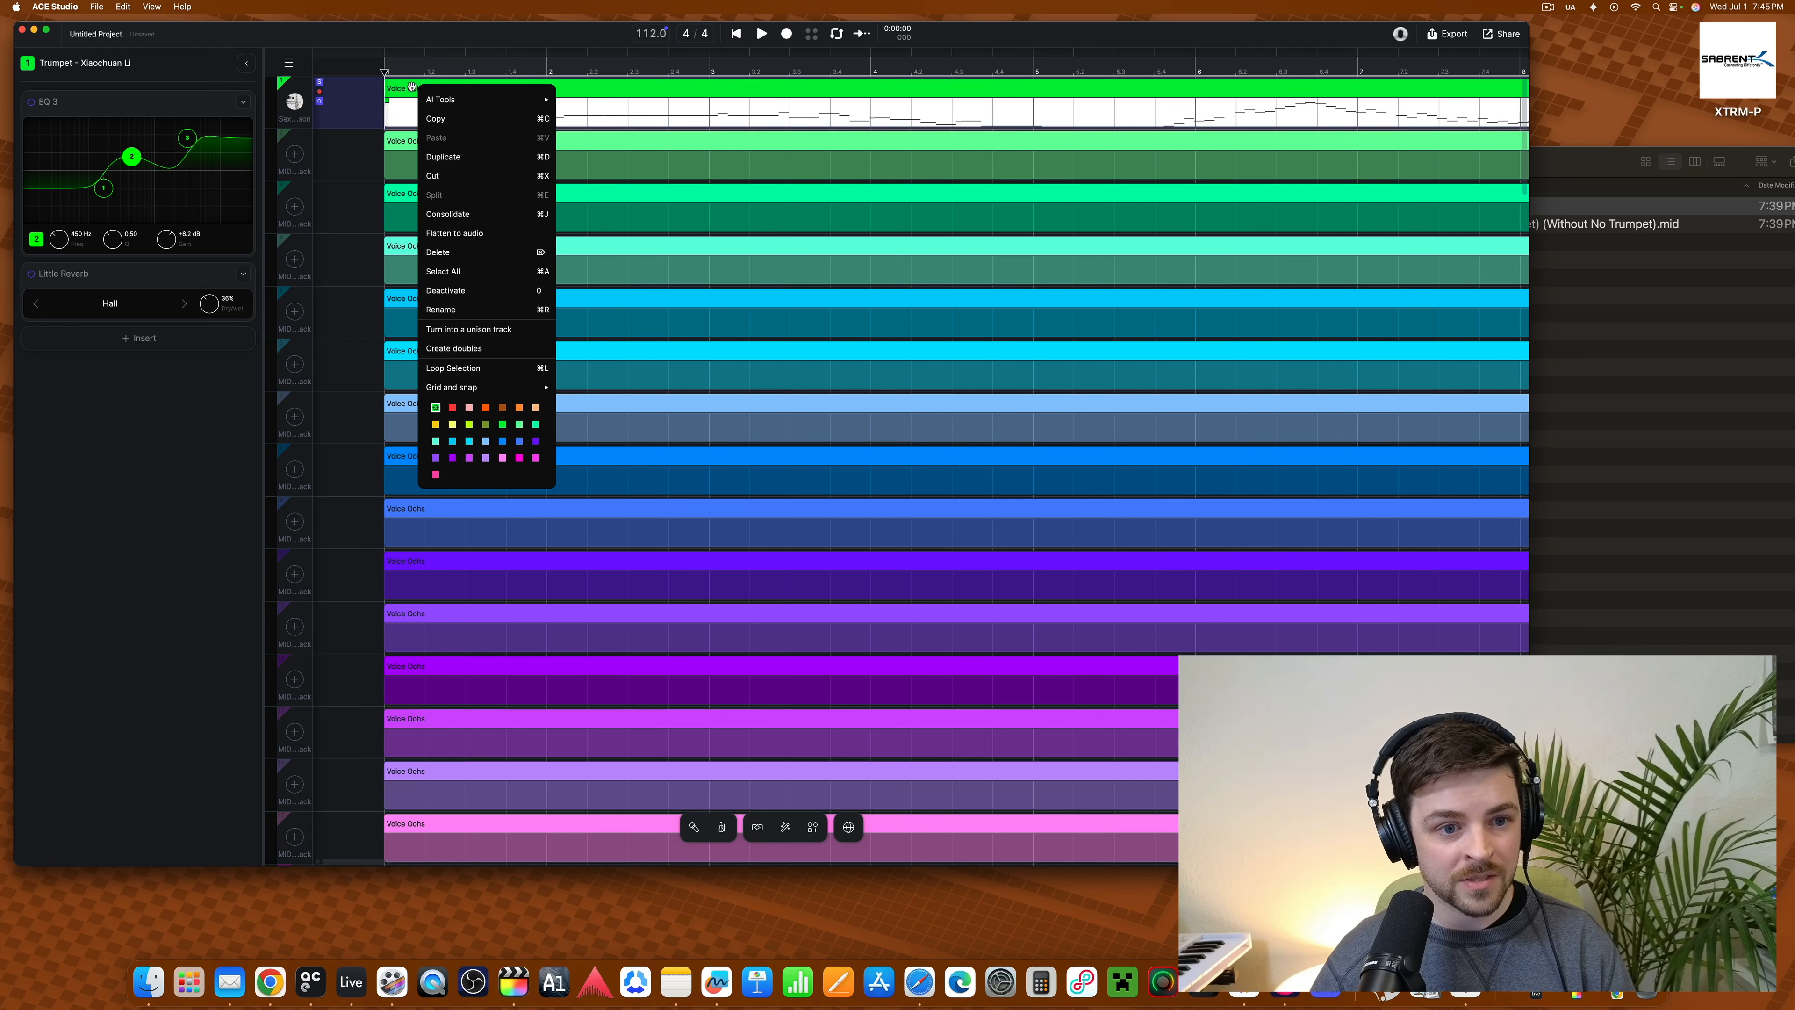
pyautogui.click(401, 85)
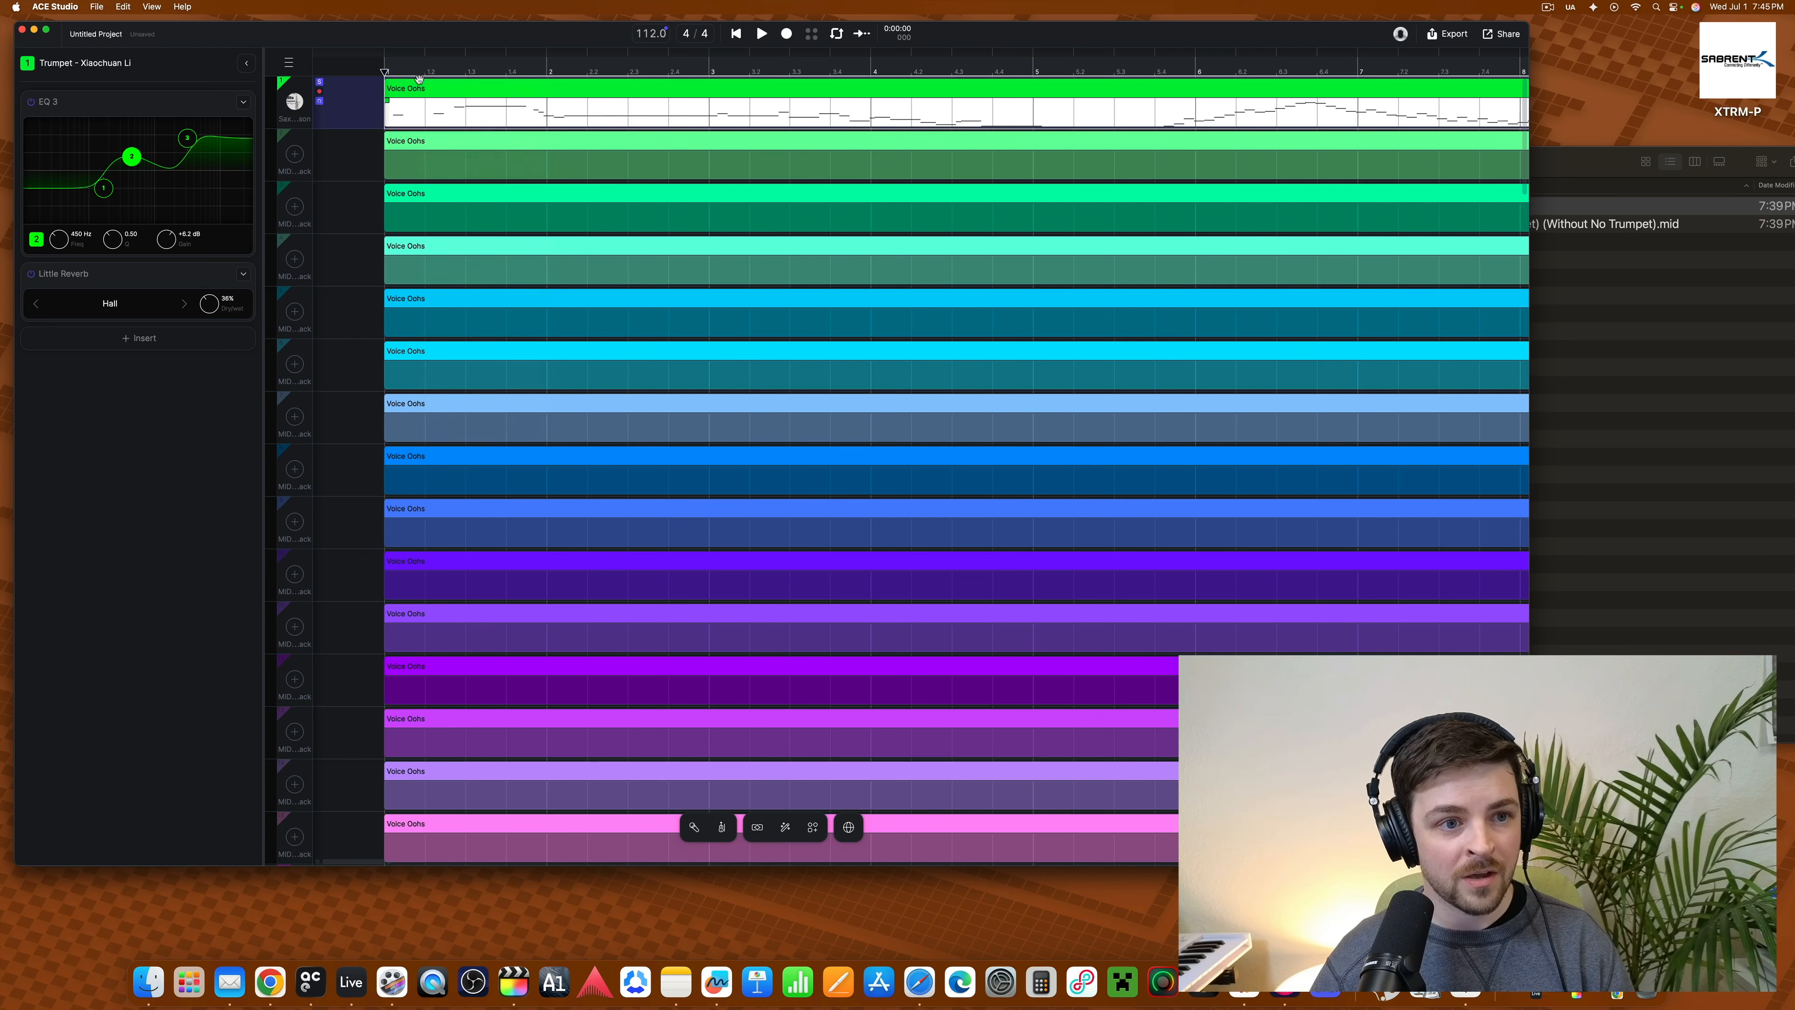
# - Flatten the saxophone track's first clip to audio and audition the flattened result from the project start
pyautogui.scroll(-6, 520, 89)
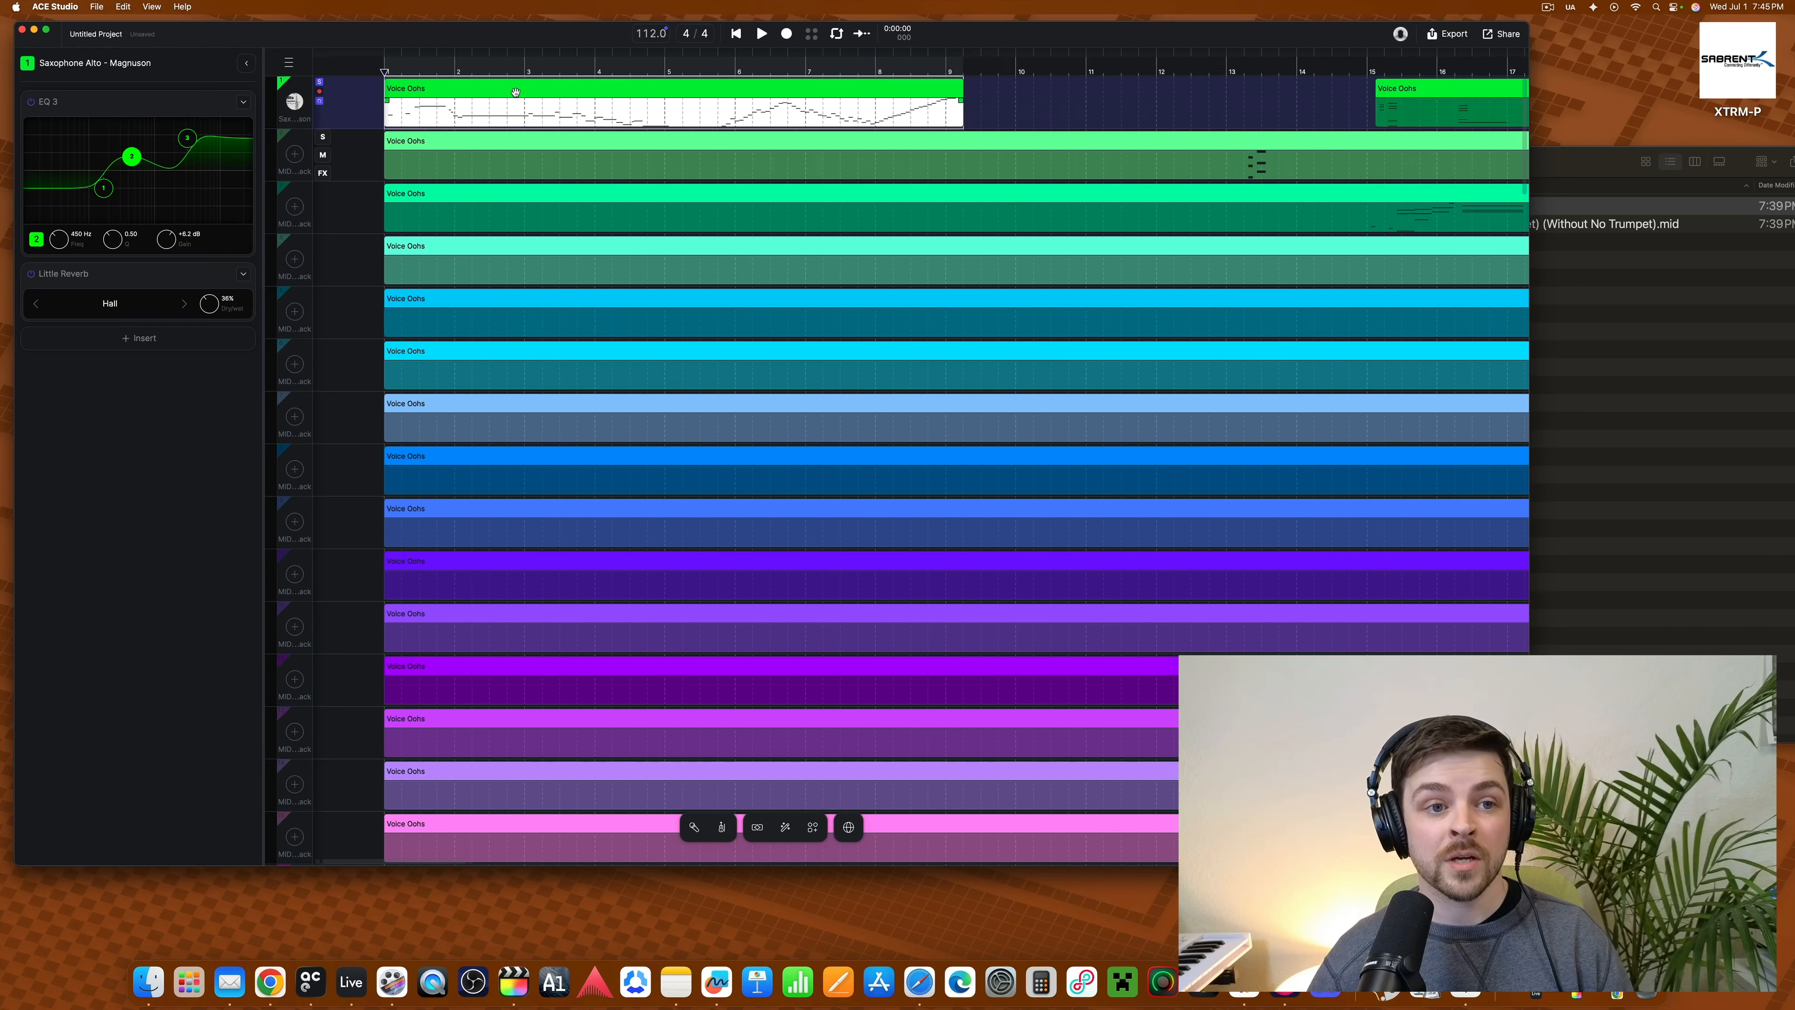
pyautogui.rightClick(506, 90)
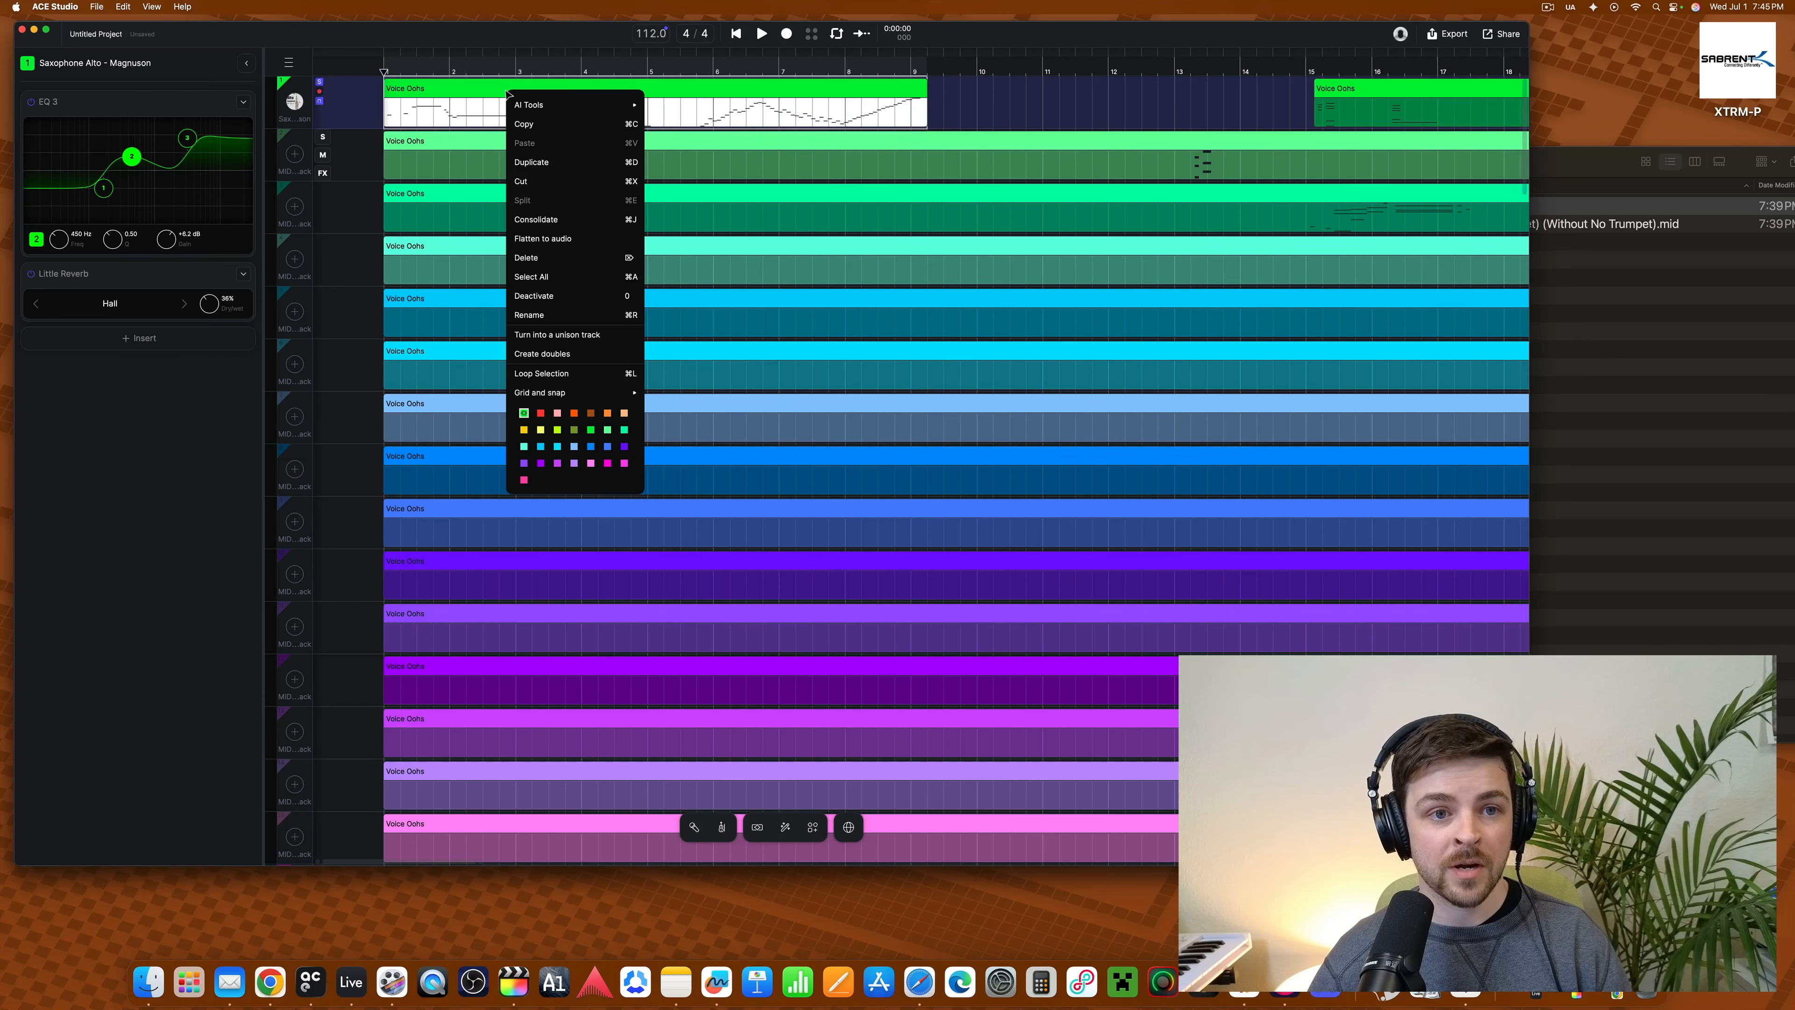
pyautogui.click(552, 239)
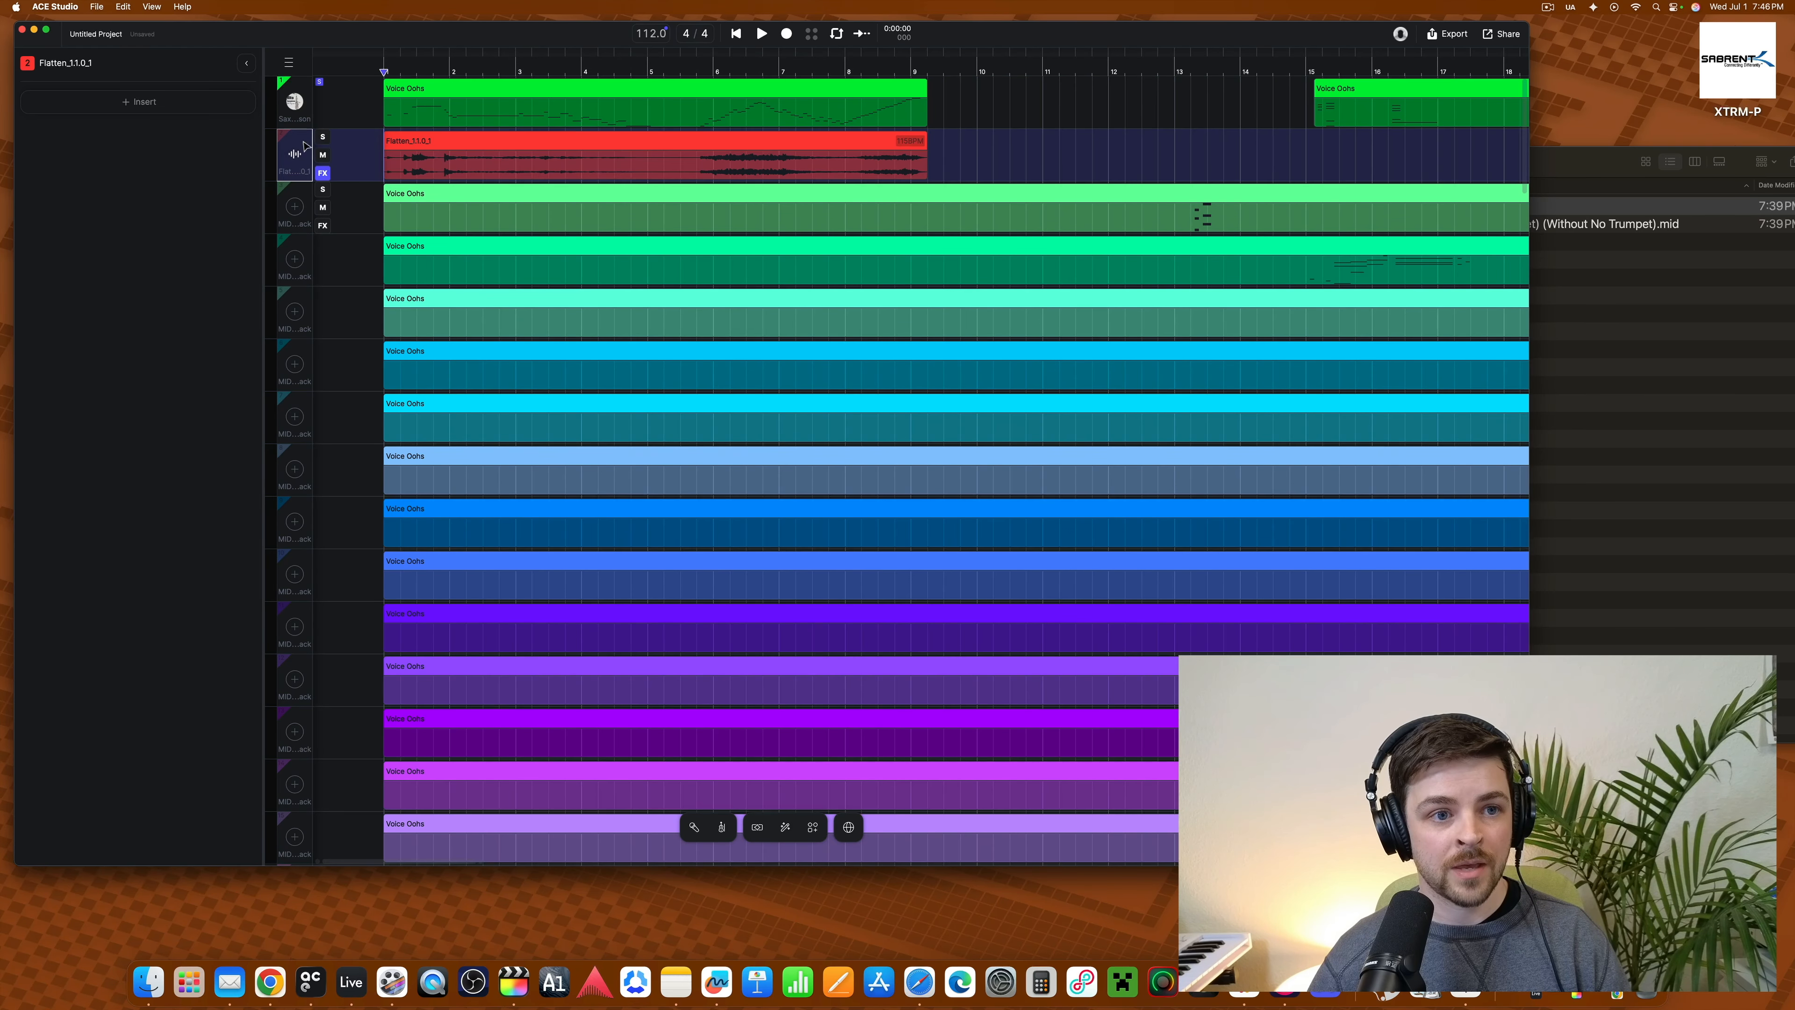
pyautogui.press('space')
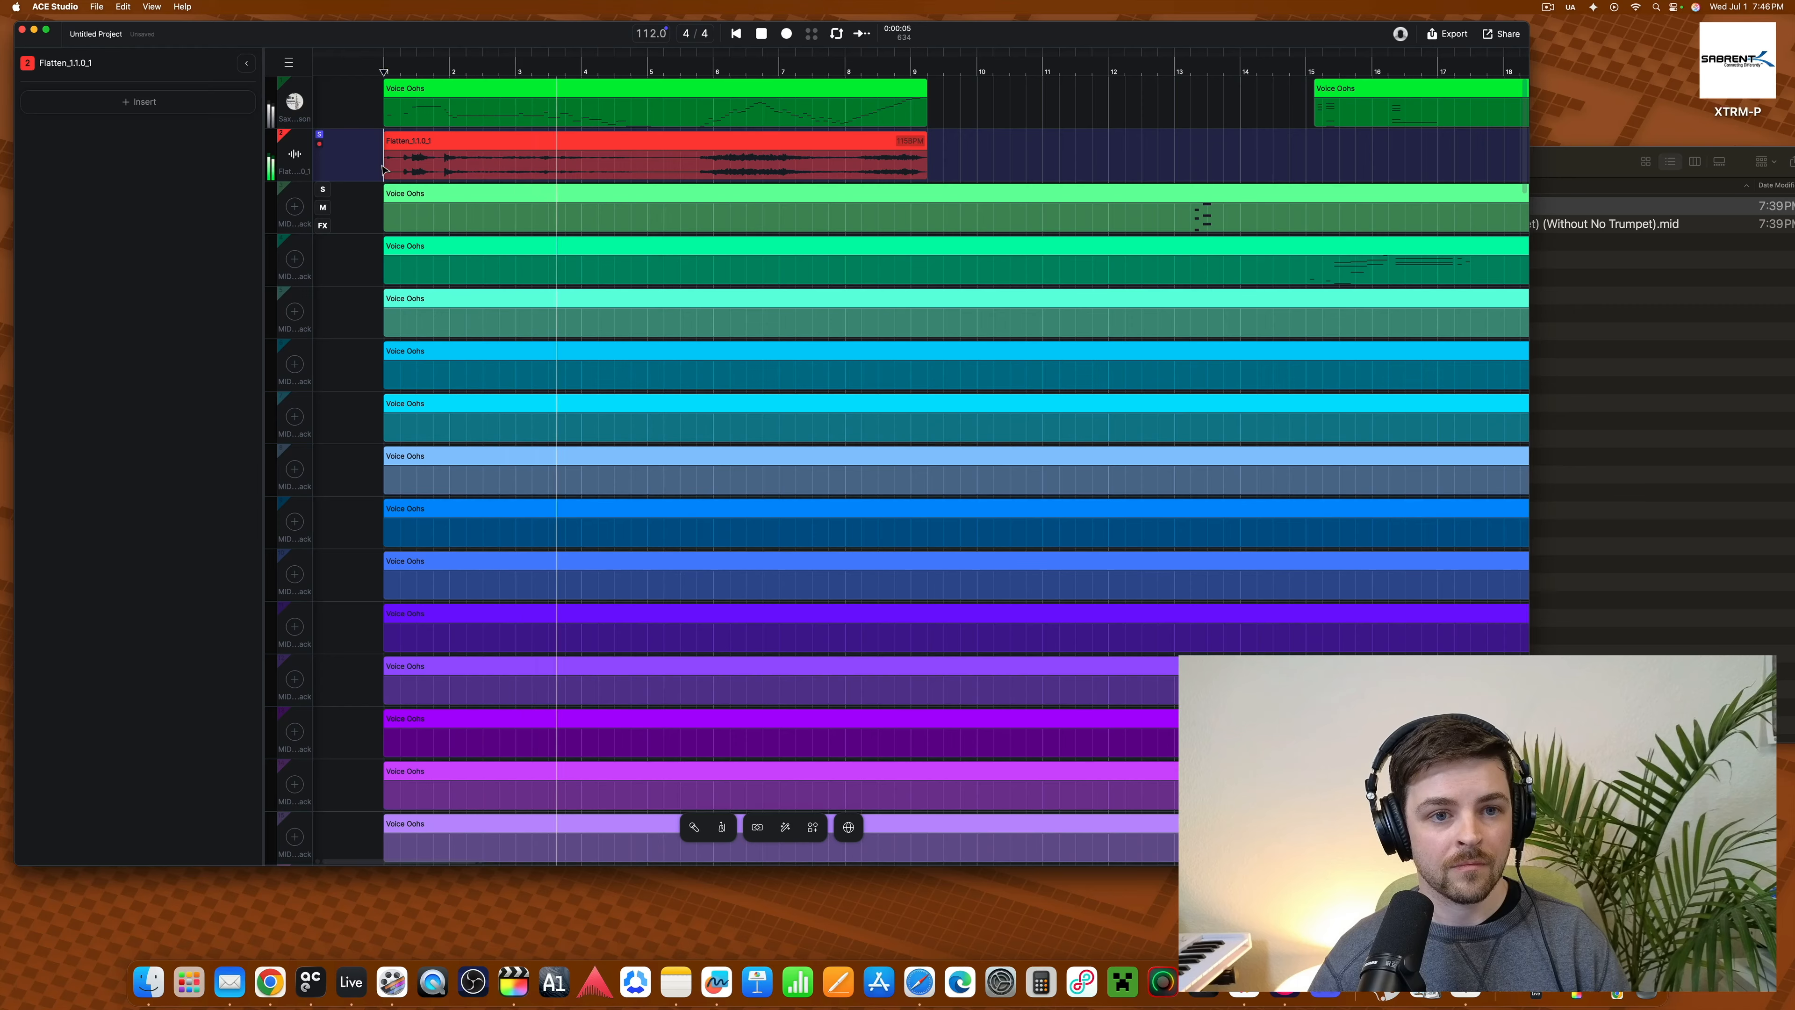
pyautogui.press('space')
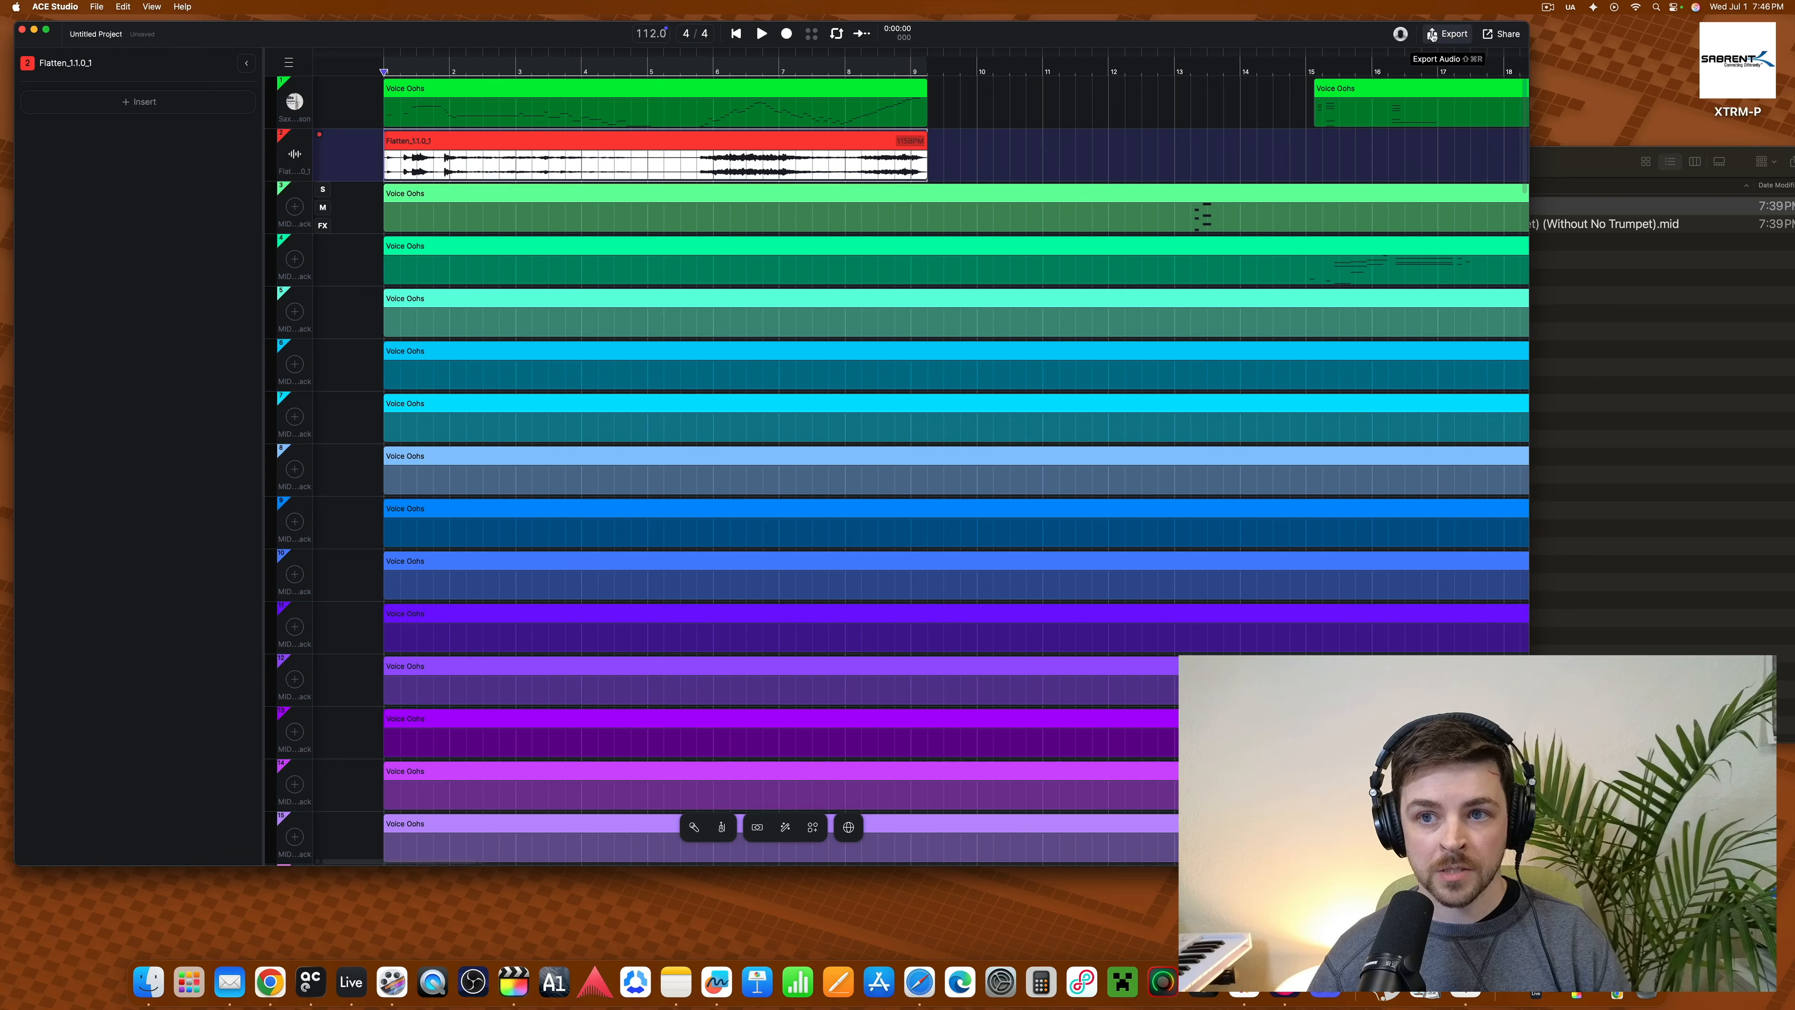
# - Set the audio export to render Selected Tracks over the Whole Project range and proceed to saving the file
pyautogui.click(1444, 35)
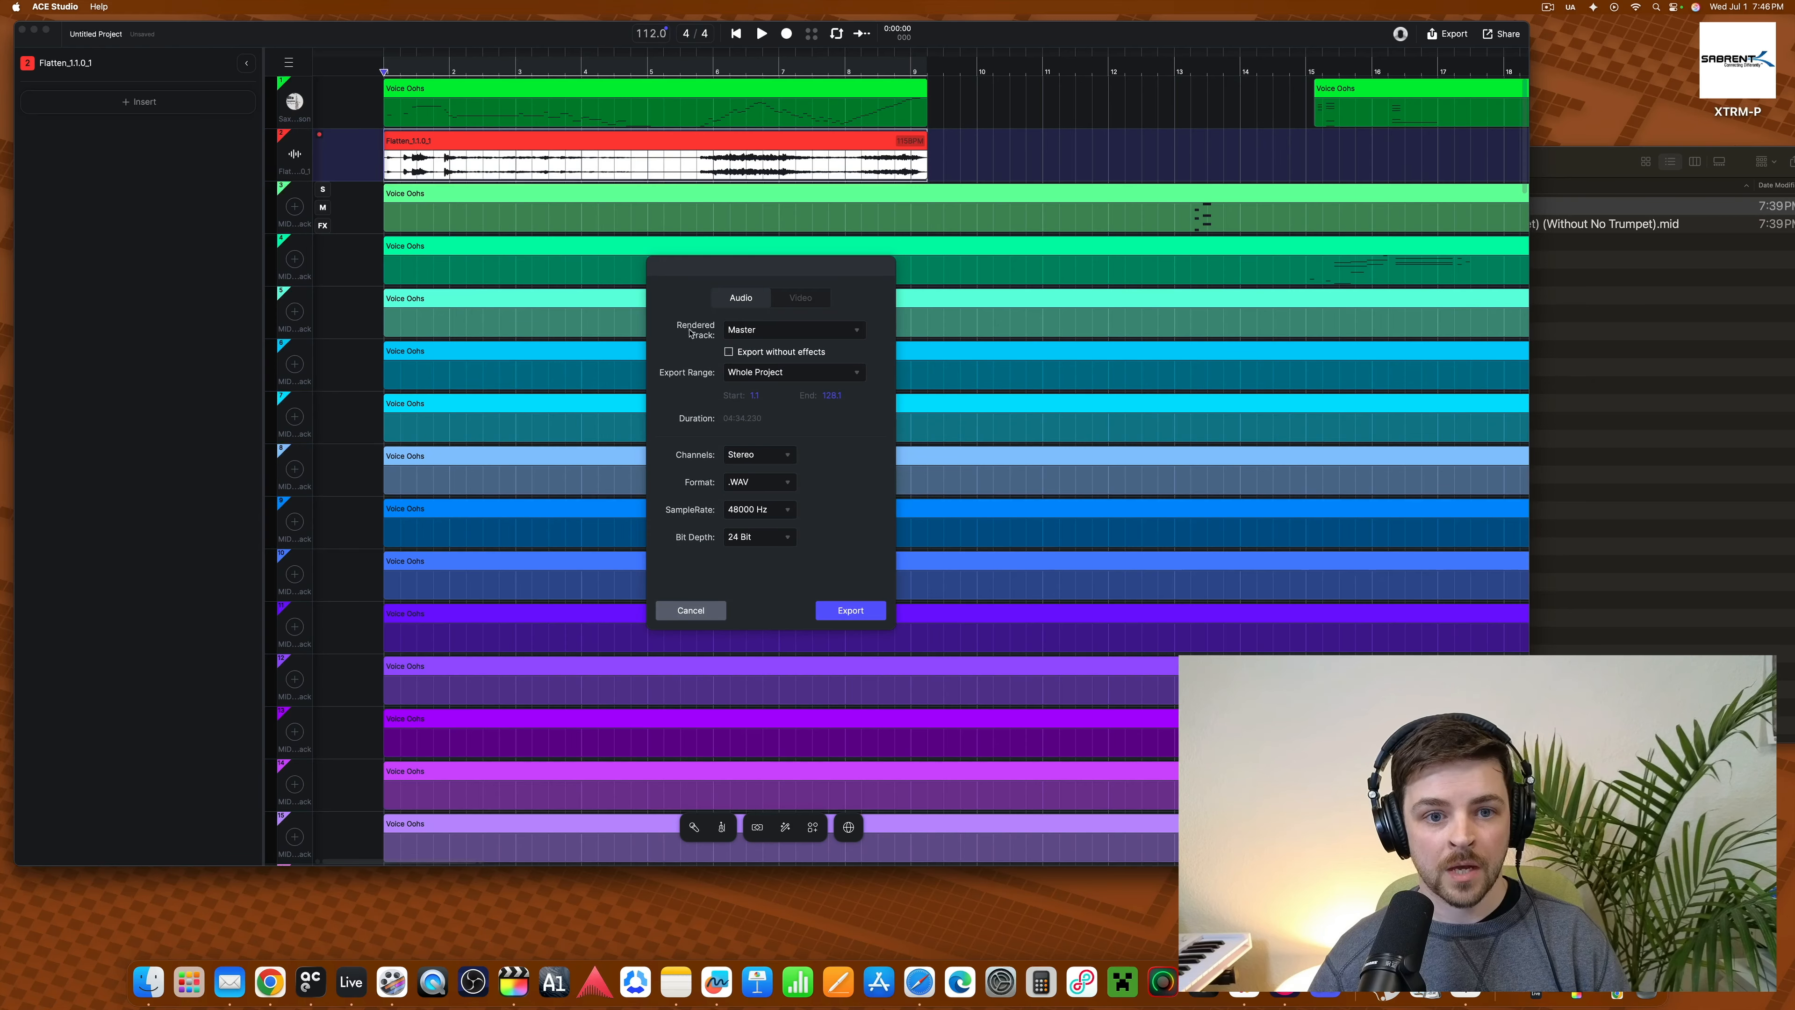
pyautogui.click(791, 332)
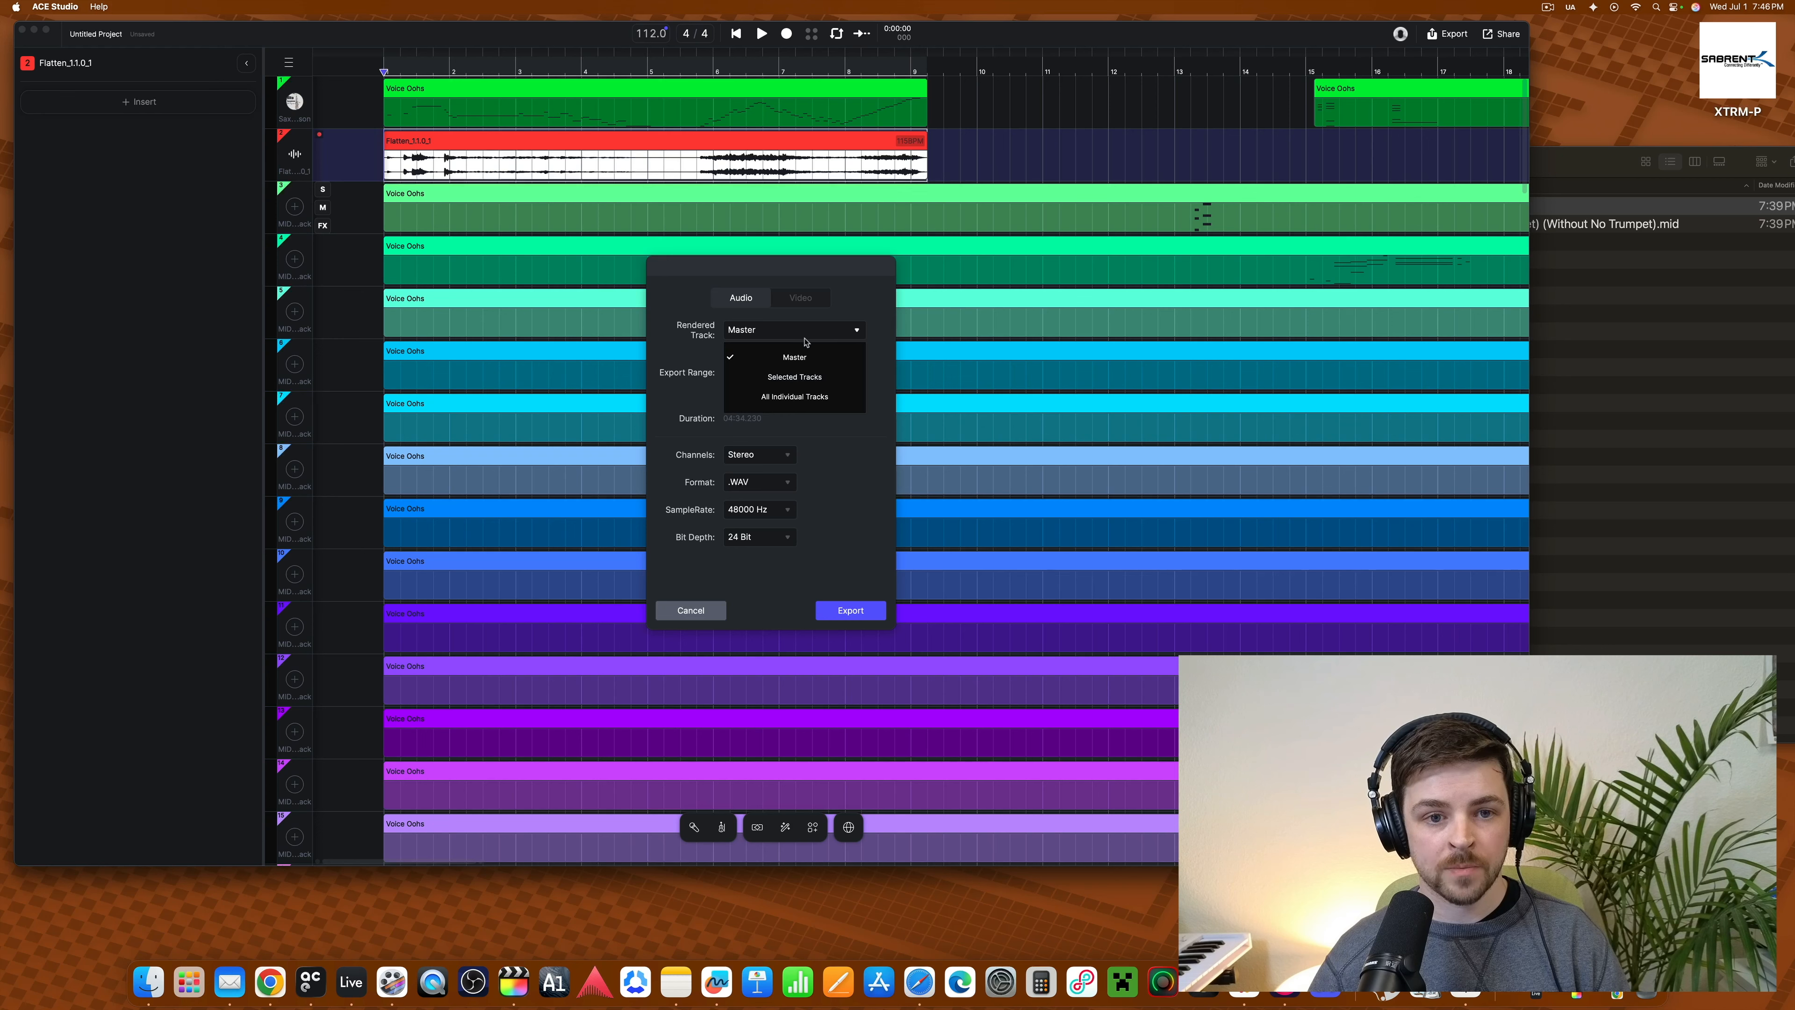
pyautogui.click(828, 381)
pyautogui.click(777, 373)
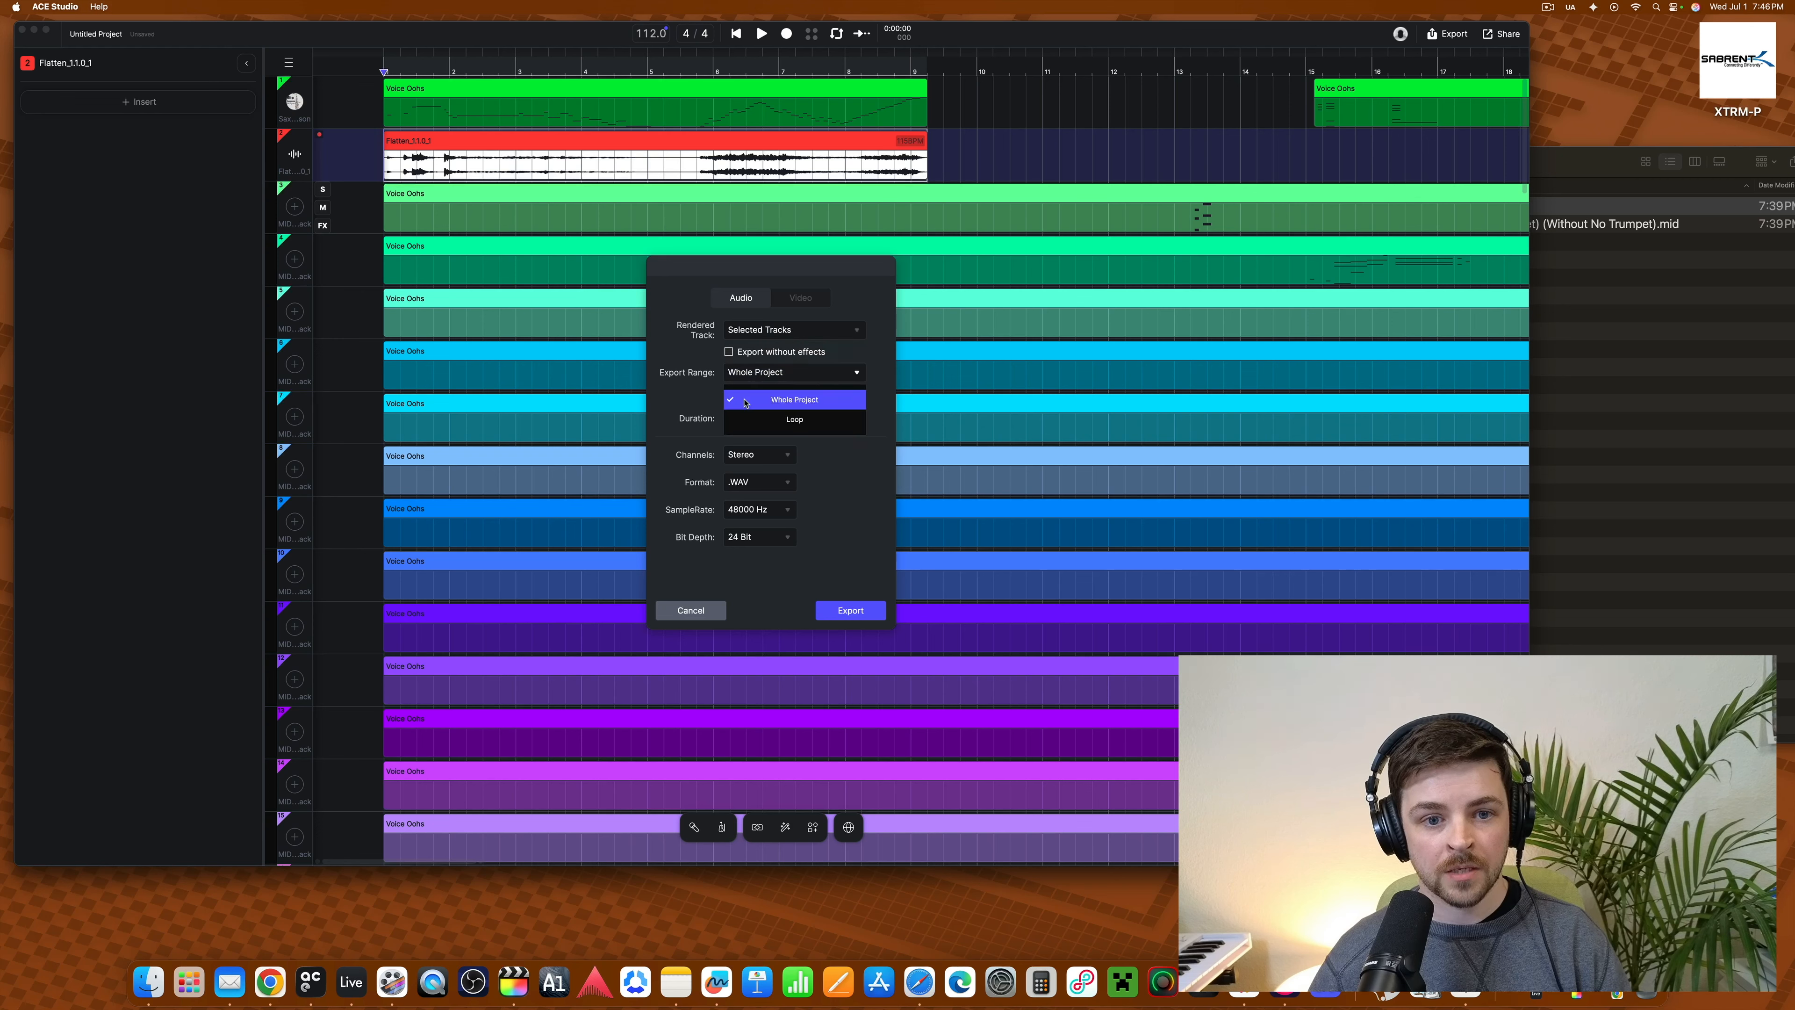
pyautogui.click(790, 418)
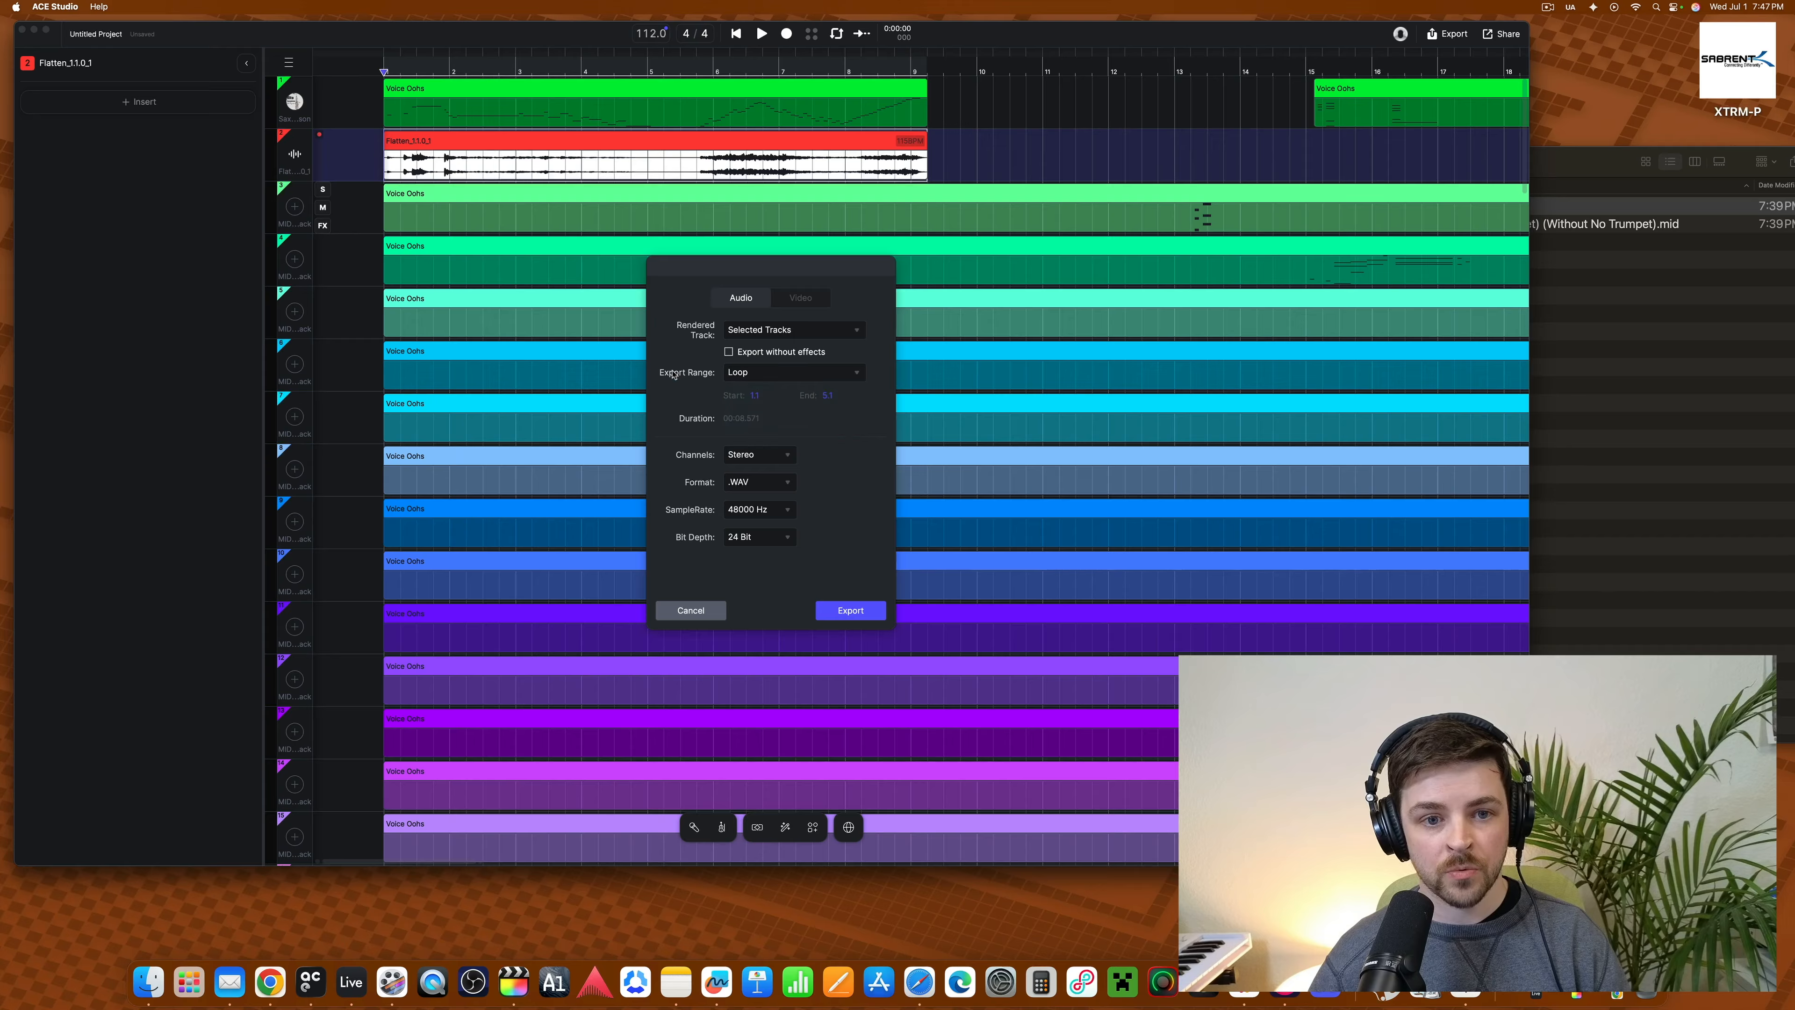
pyautogui.click(751, 373)
pyautogui.click(778, 399)
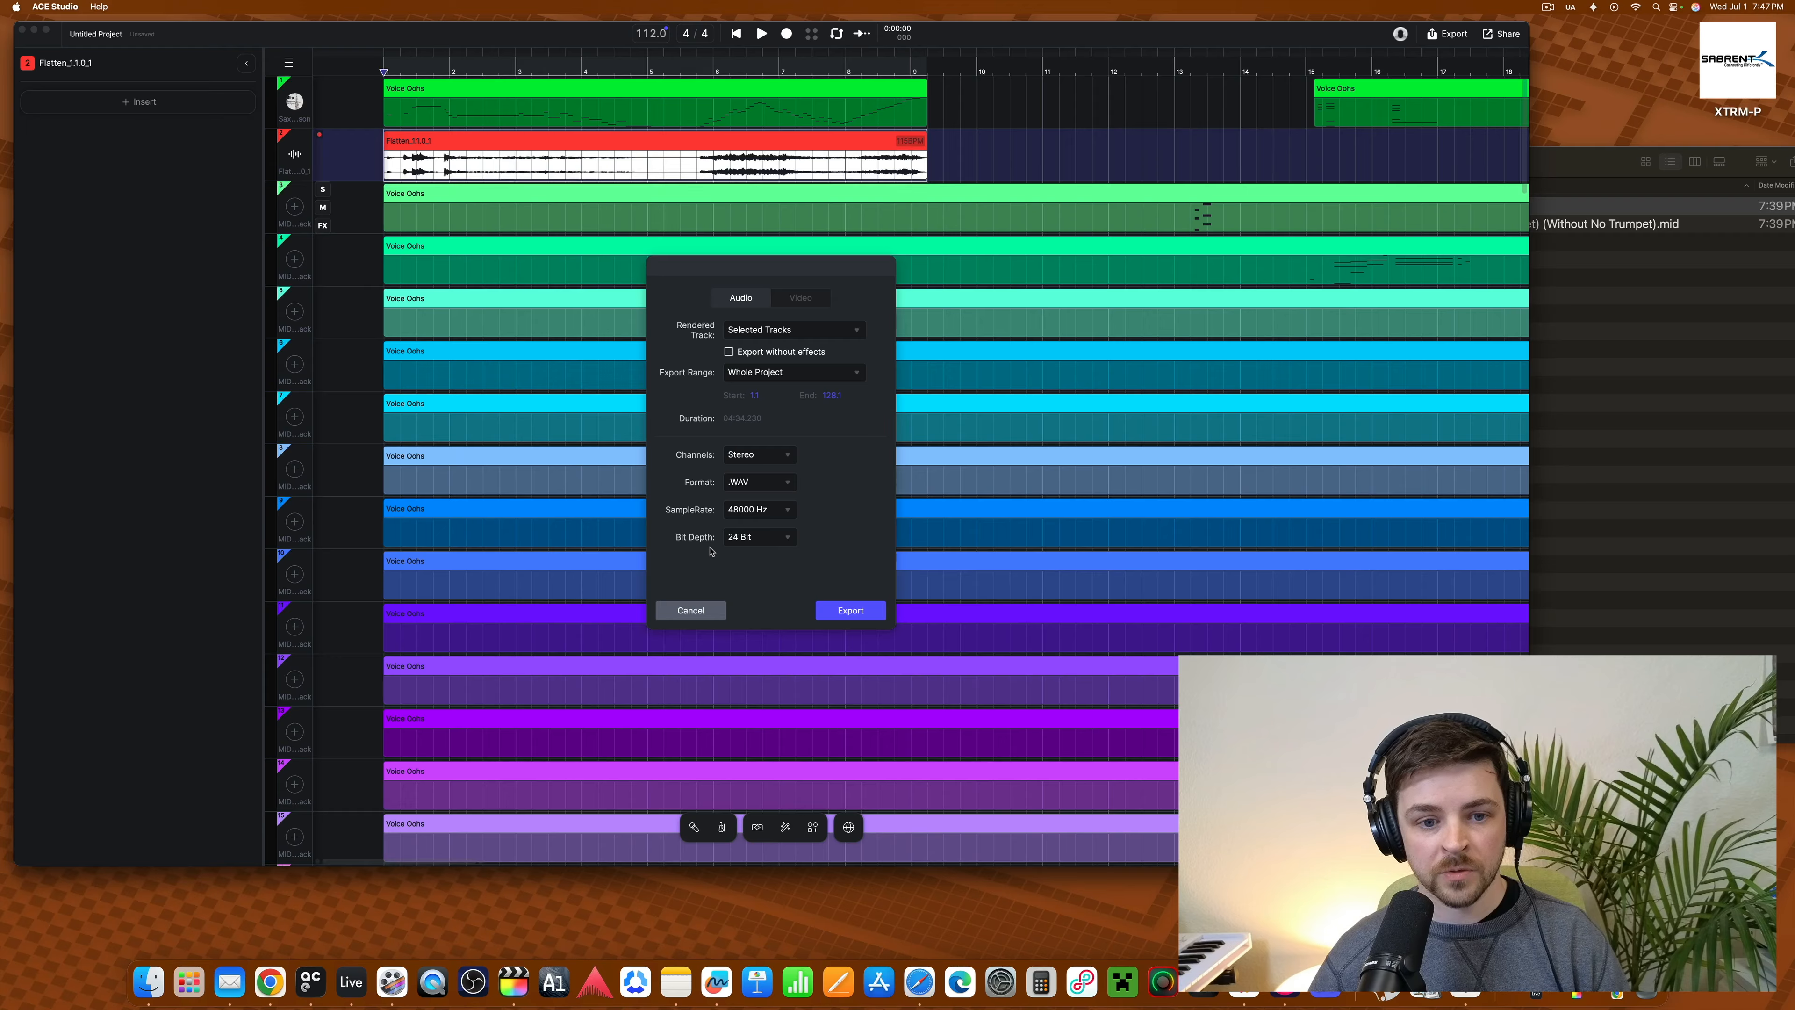
pyautogui.click(843, 612)
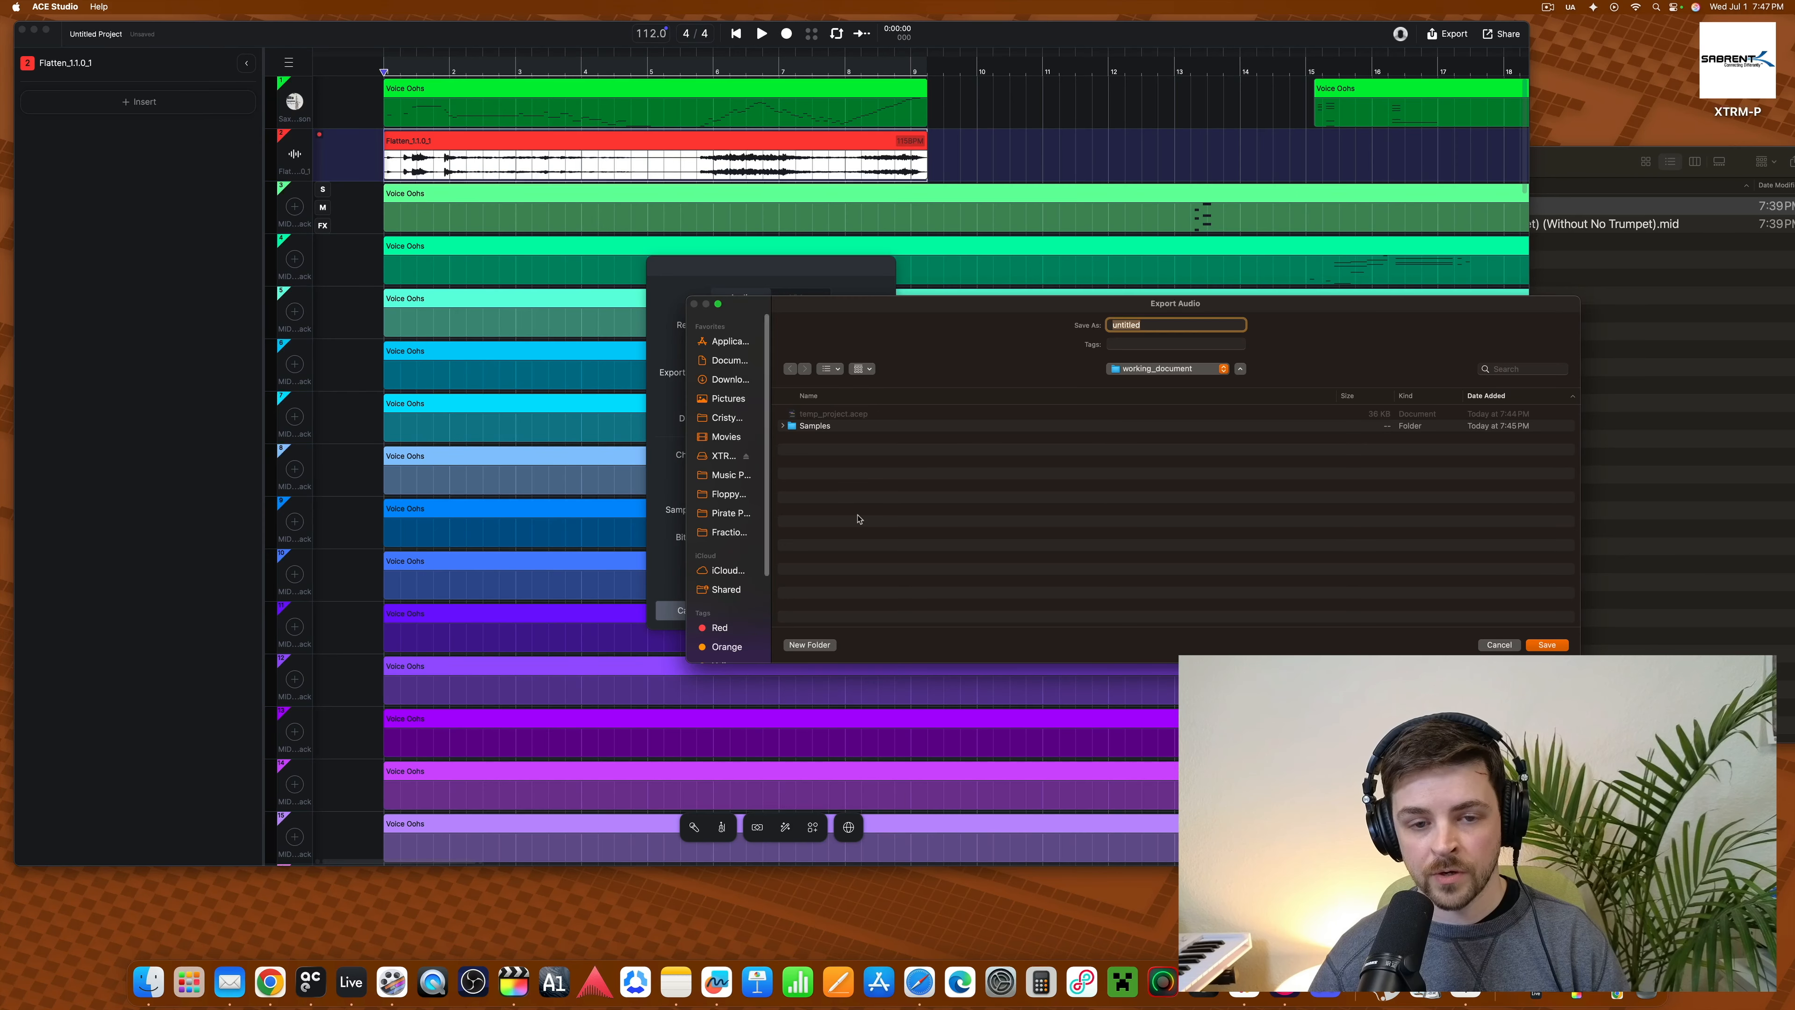
# - Save the flattened saxophone export to Downloads as a WAV file and switch to Suno Studio in Chrome
pyautogui.press('Return')
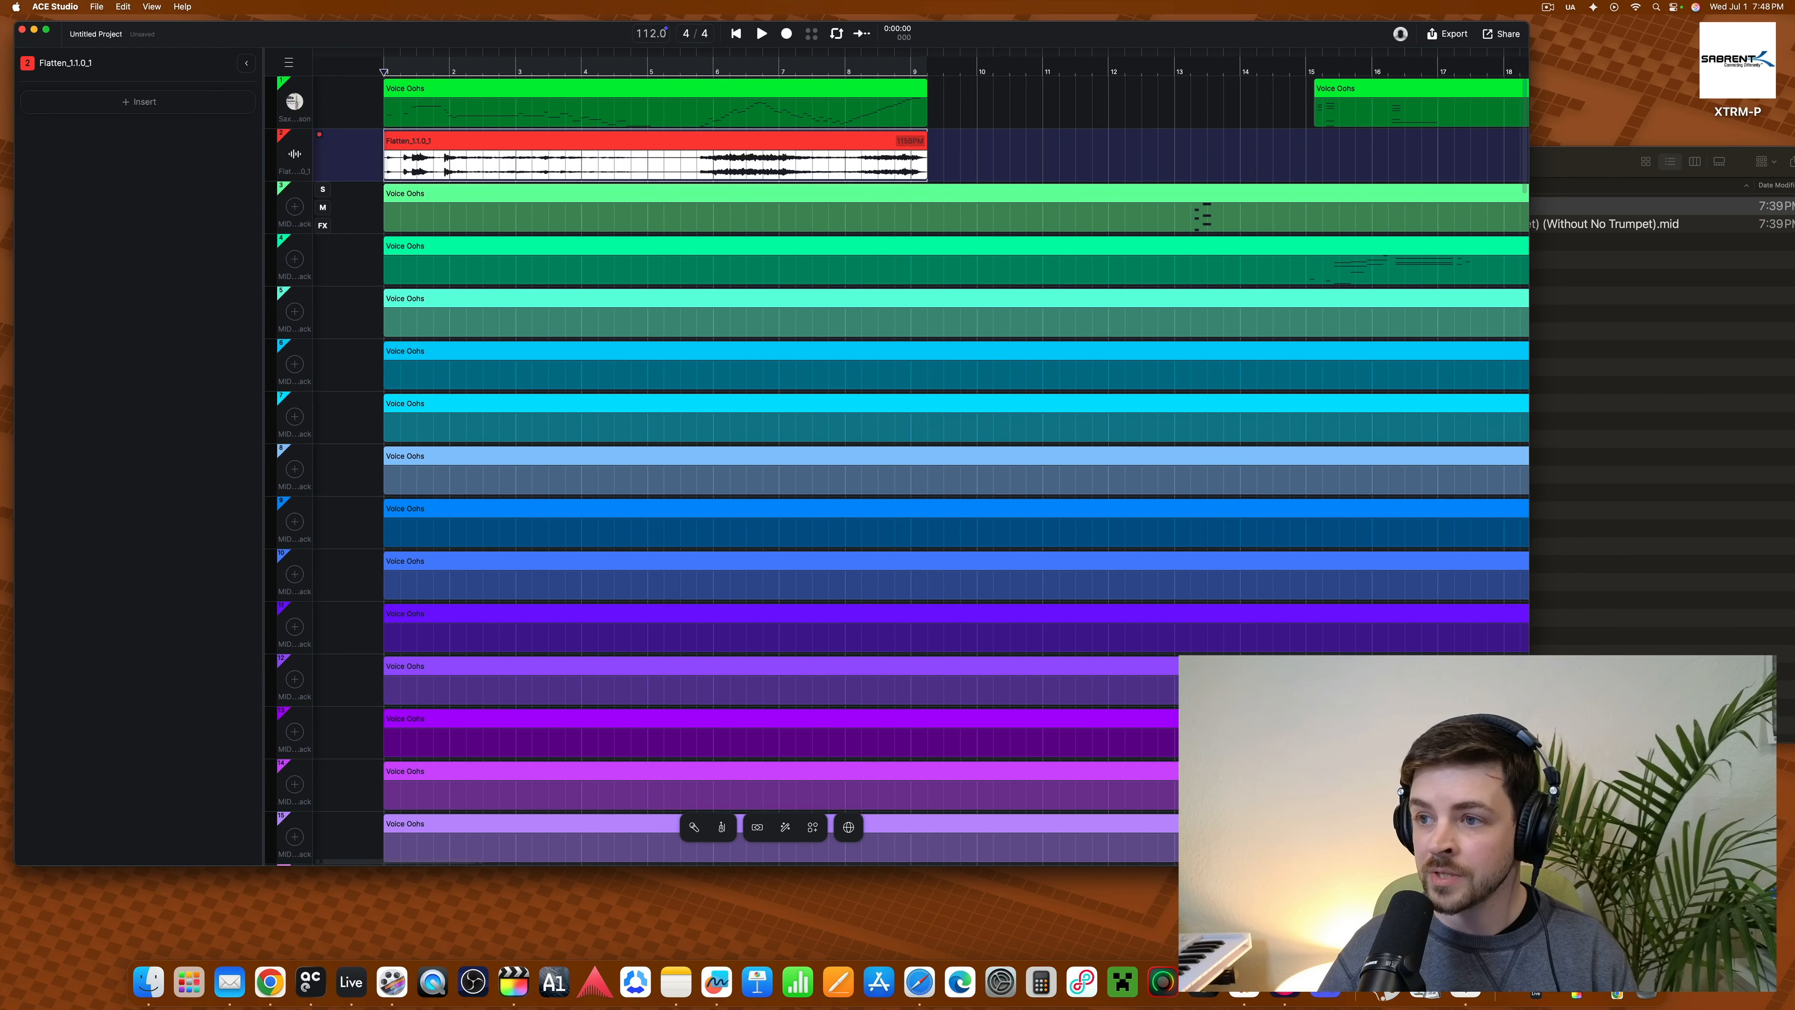
pyautogui.click(270, 982)
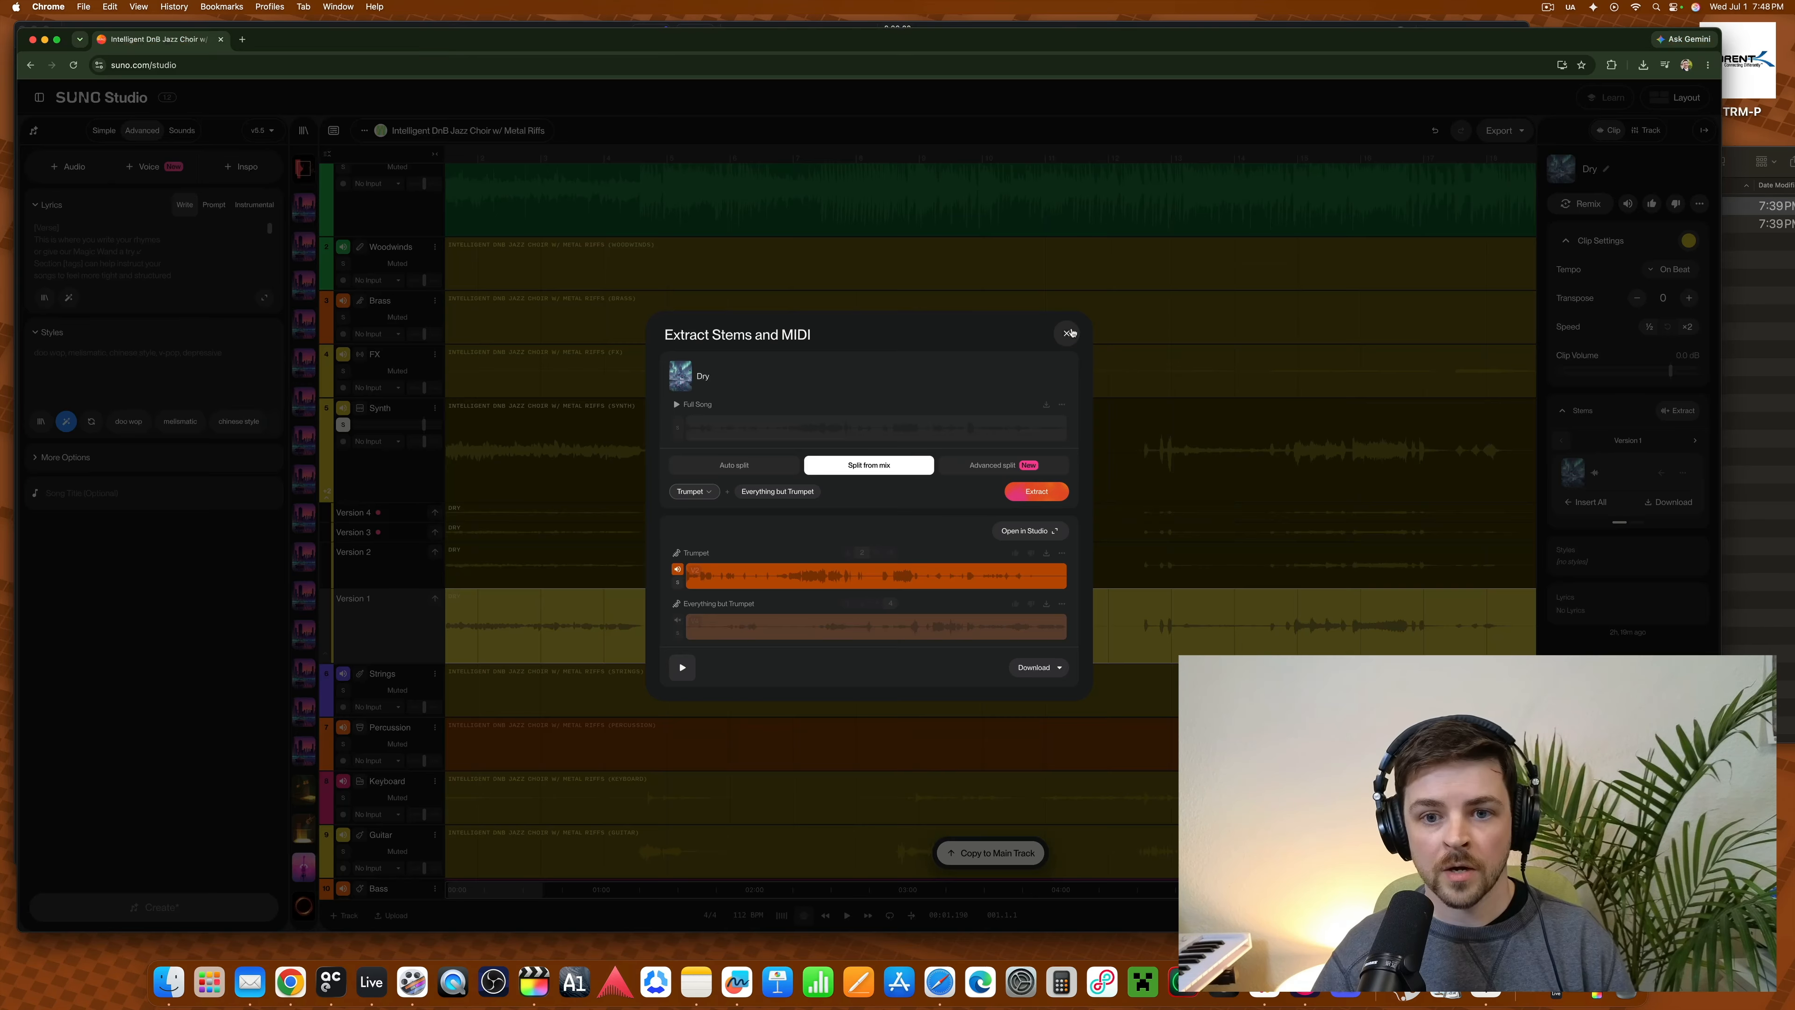
# - Close the Extract Stems and MIDI dialog and upload sax_1_Flatten_1.1.0_1.wav from Downloads into the studio project
pyautogui.click(536, 596)
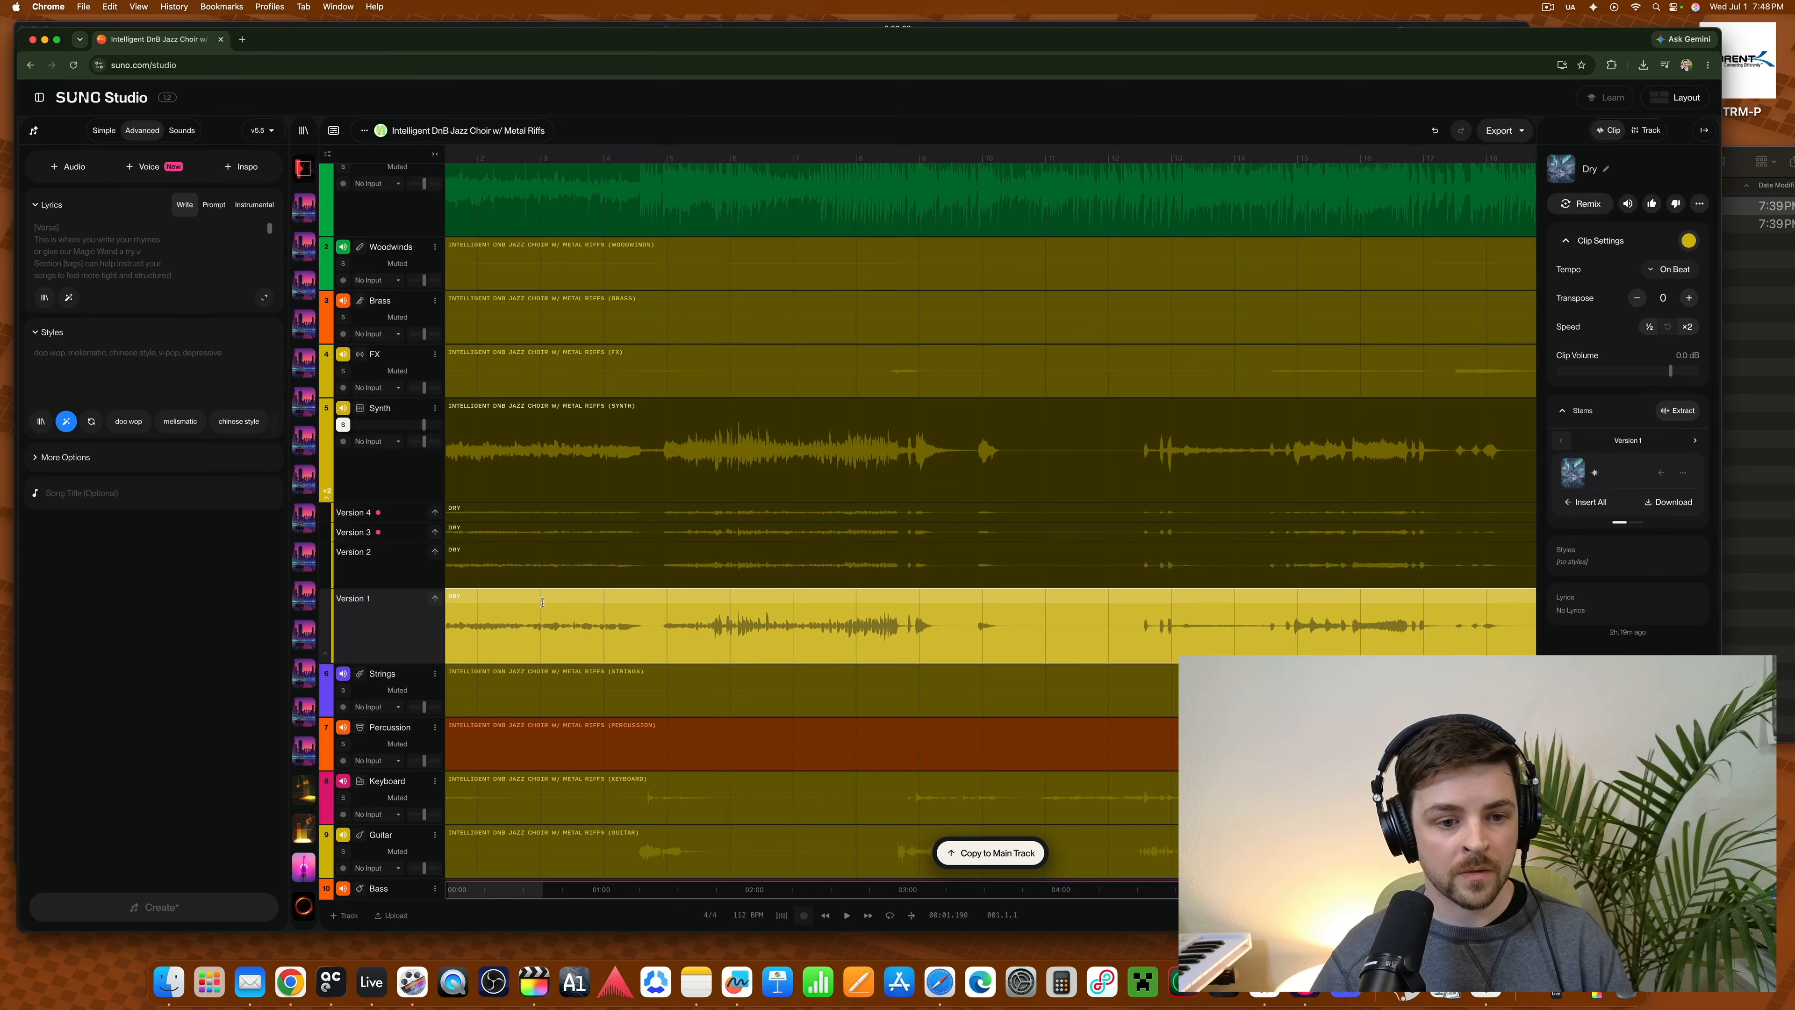
pyautogui.scroll(-2, 536, 596)
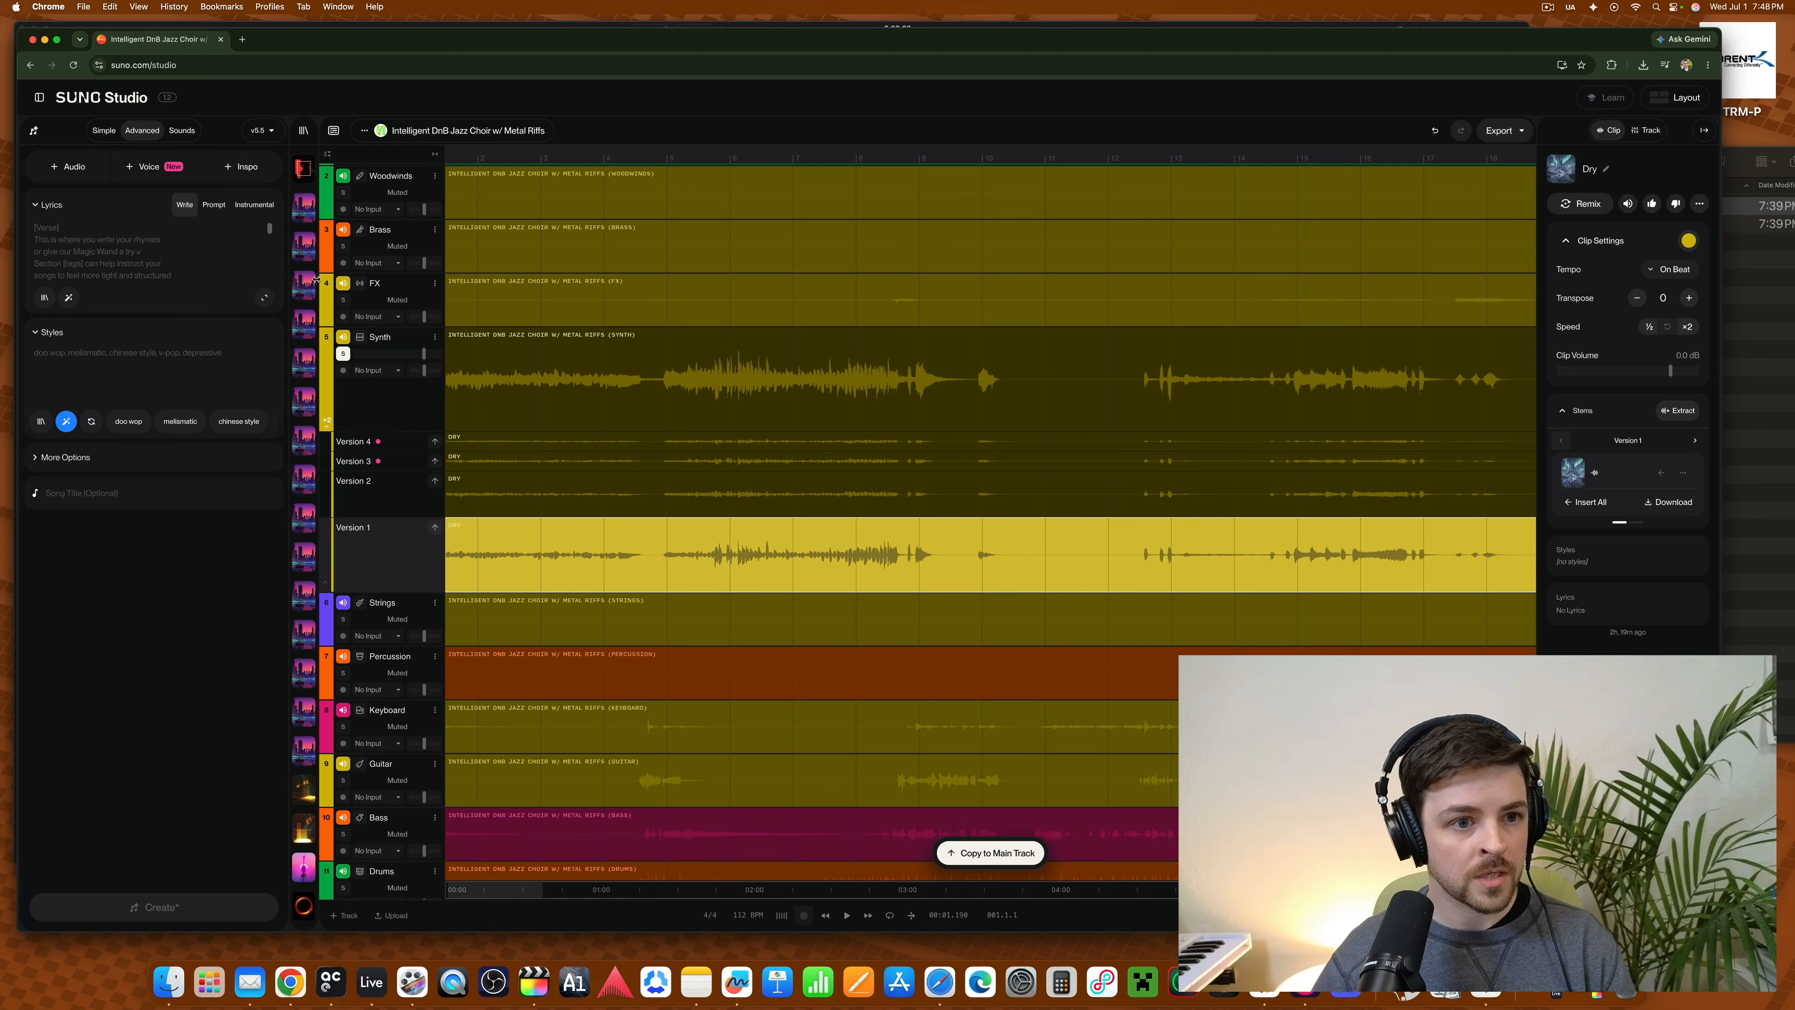
pyautogui.click(396, 916)
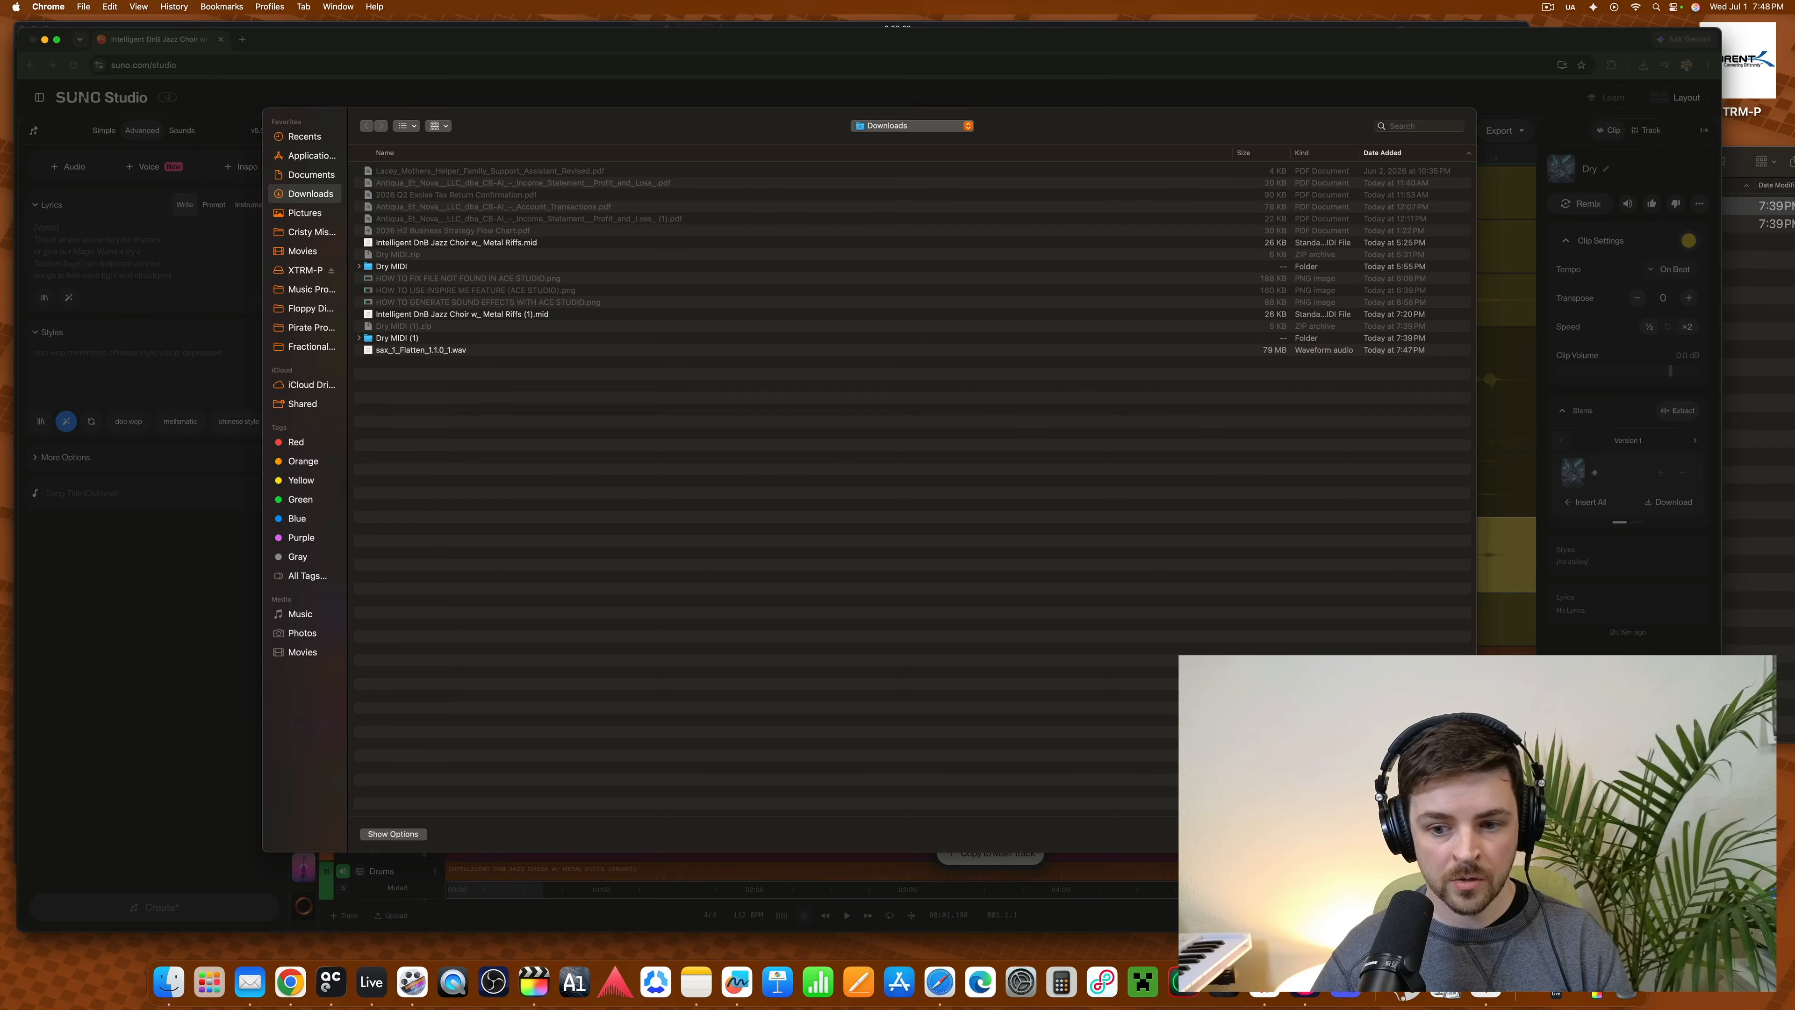
pyautogui.press('Escape')
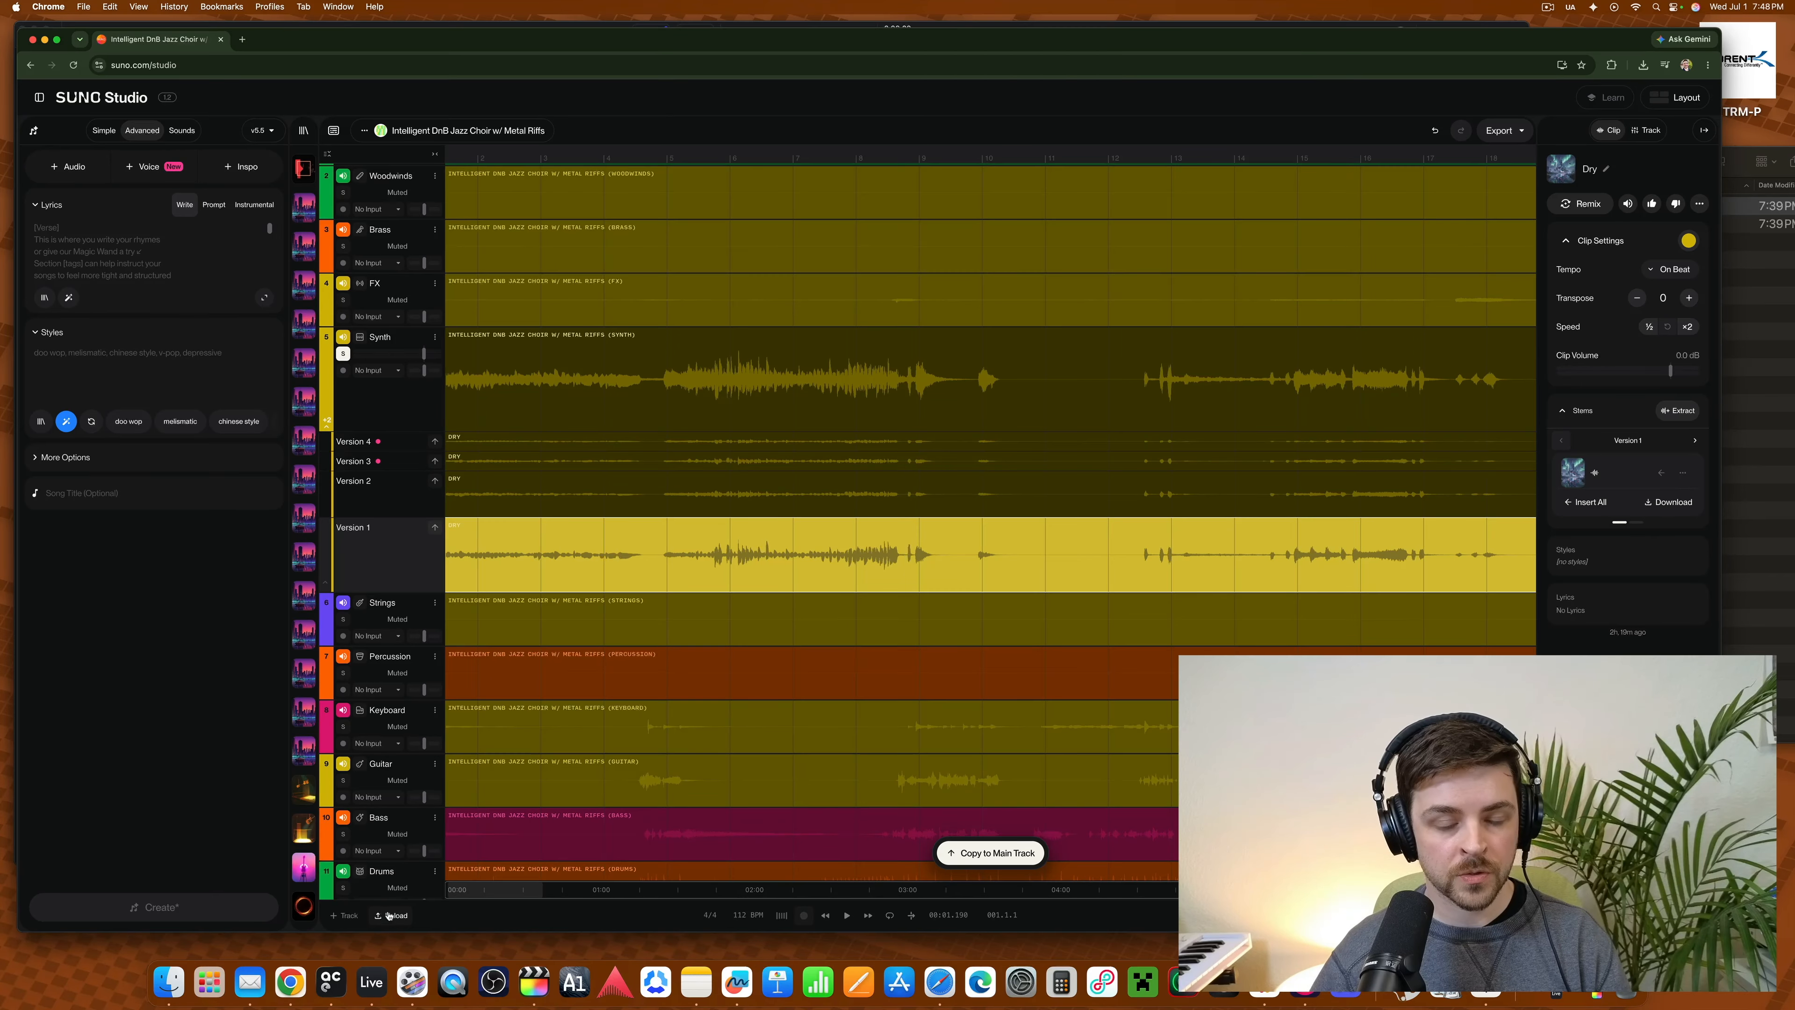
pyautogui.click(391, 915)
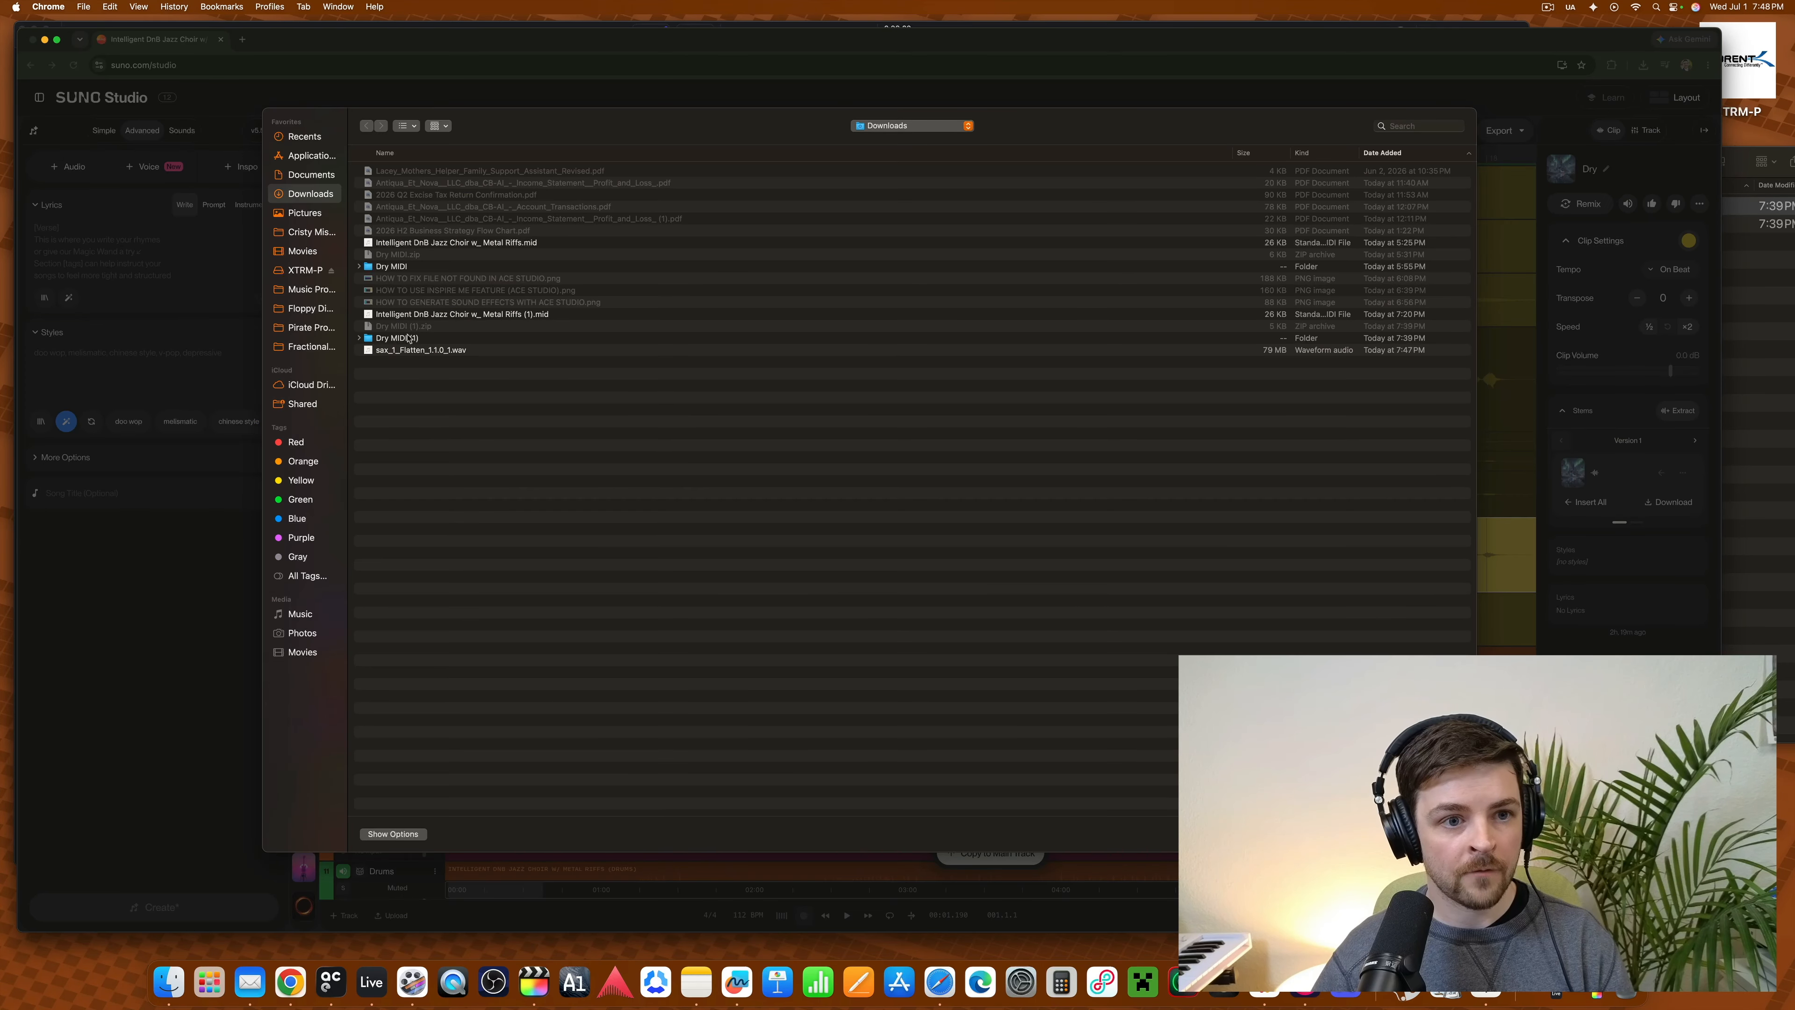
pyautogui.doubleClick(398, 351)
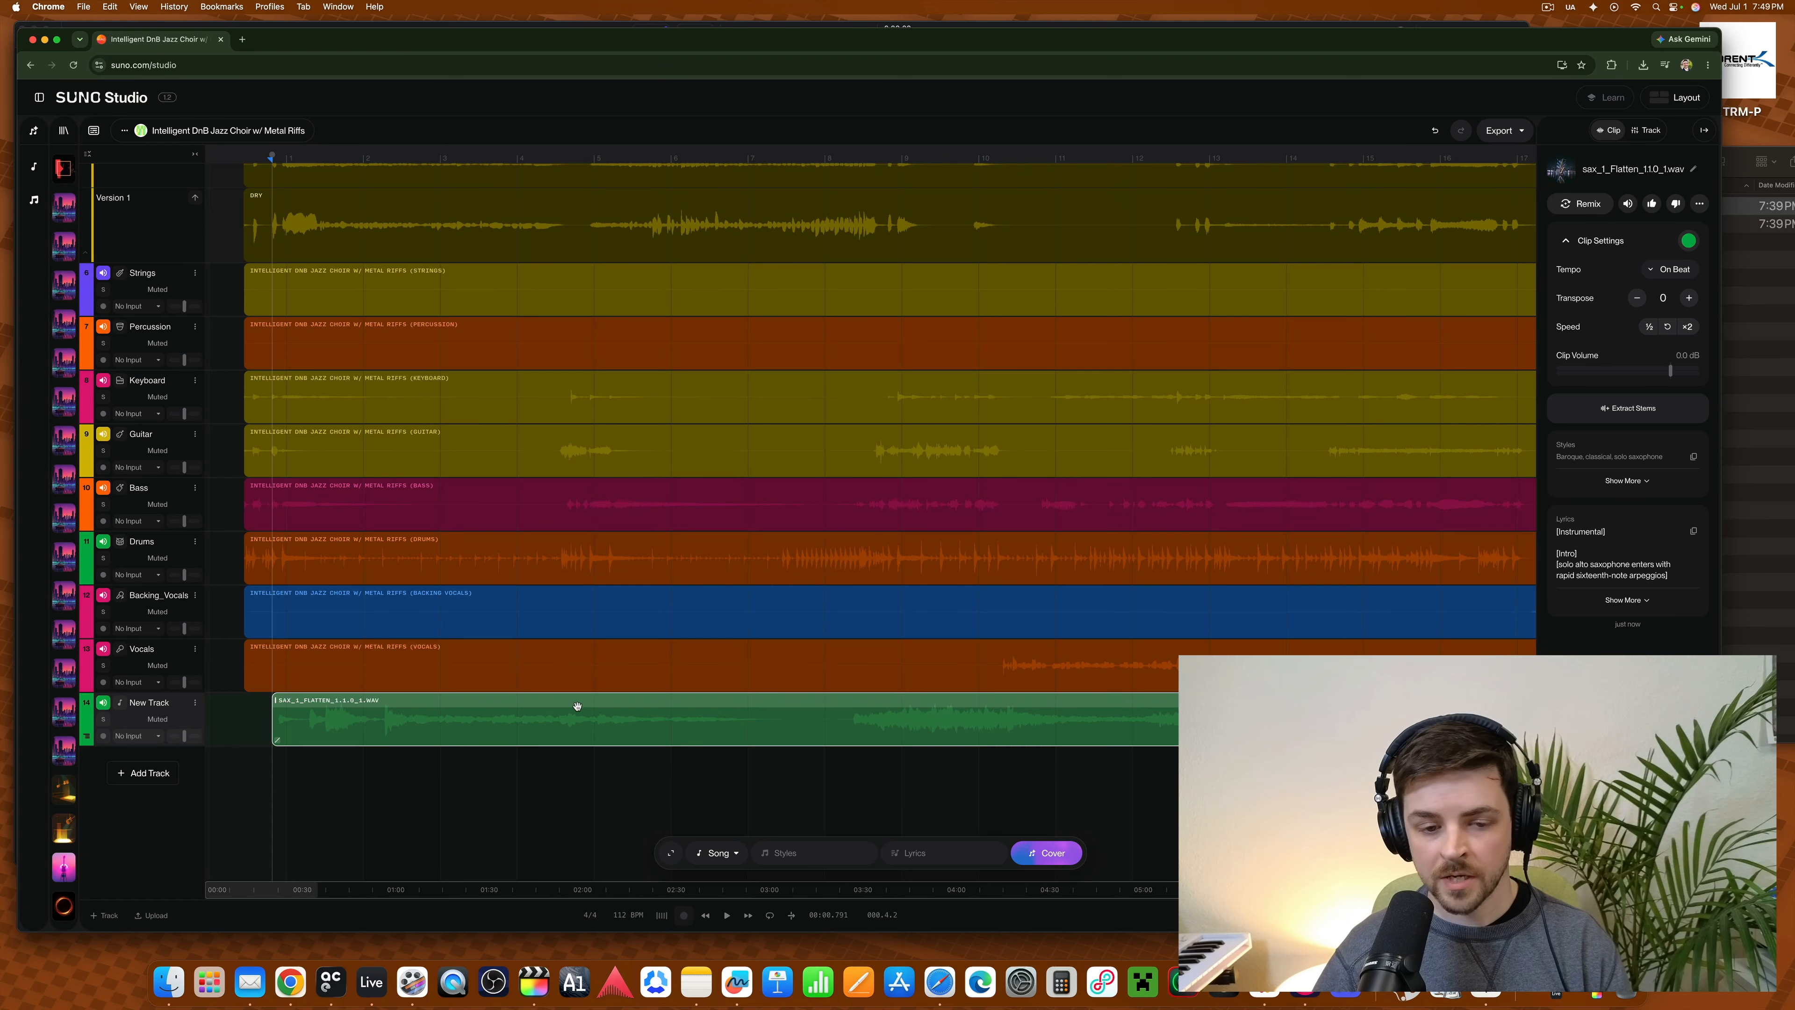
# - Align the uploaded sax clip with the start of the other stems and audition its soloed track
pyautogui.moveTo(544, 705); pyautogui.dragTo(517, 705)
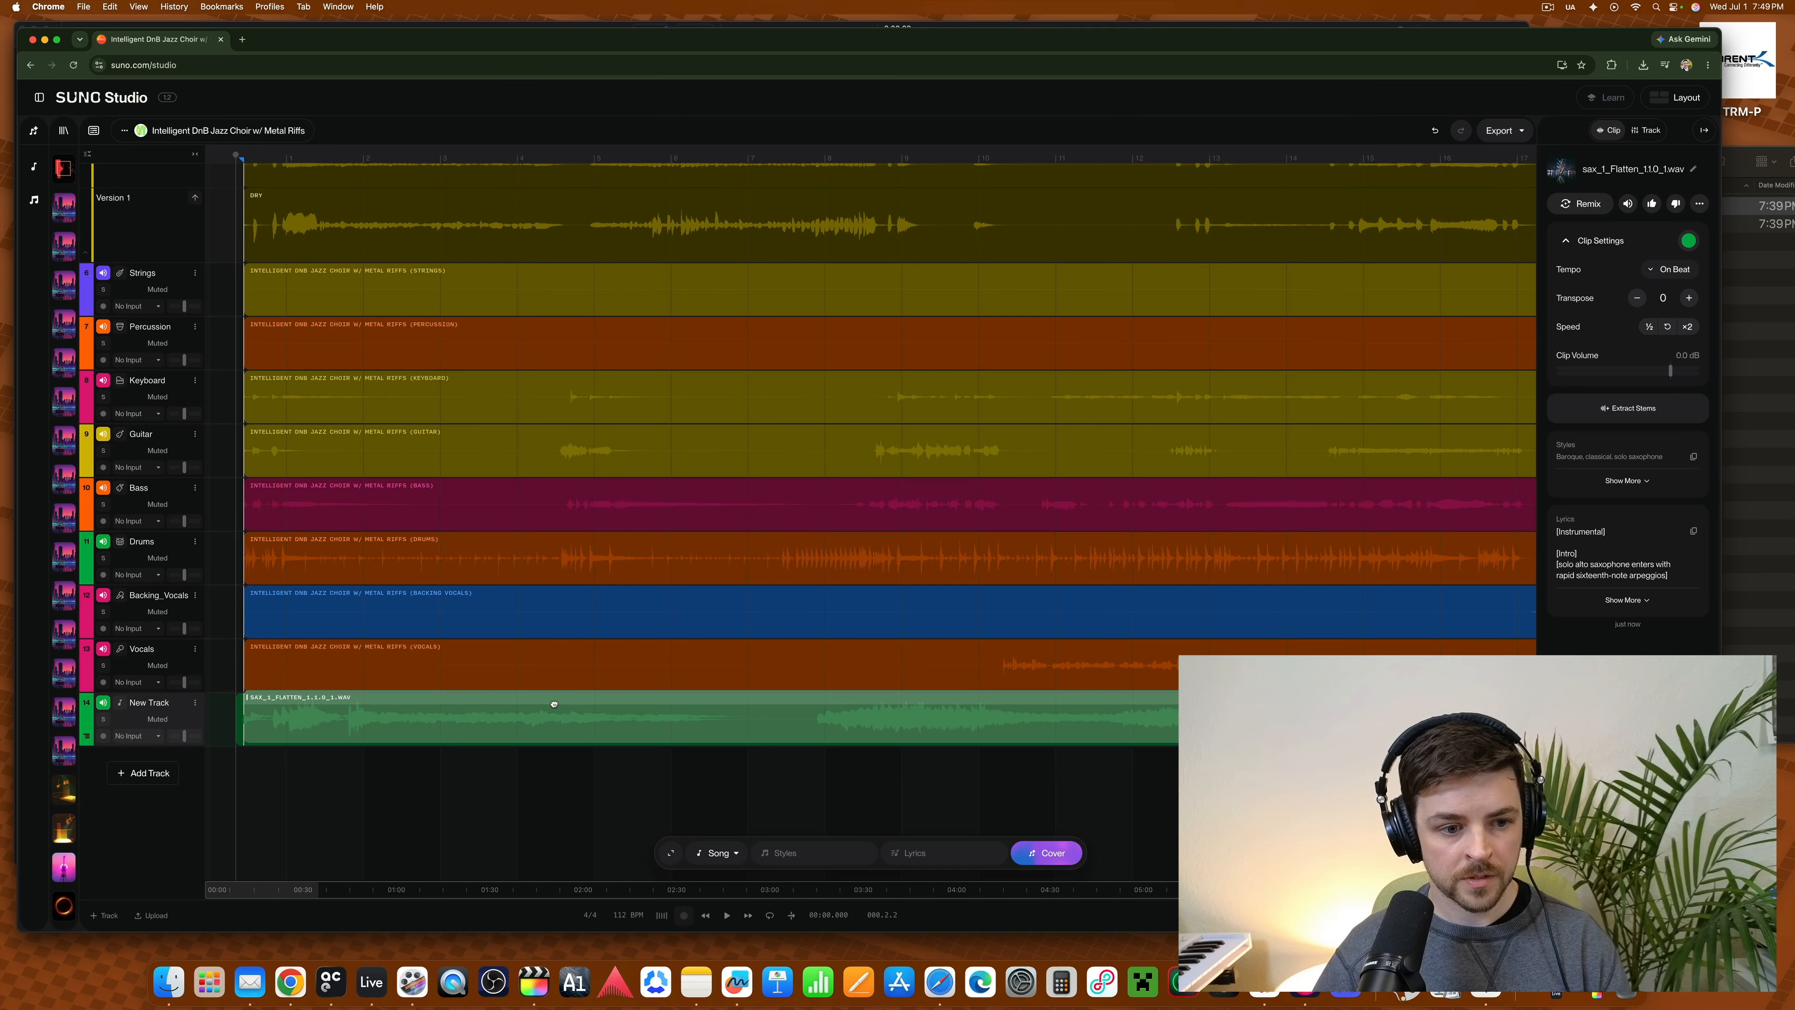
pyautogui.press('space')
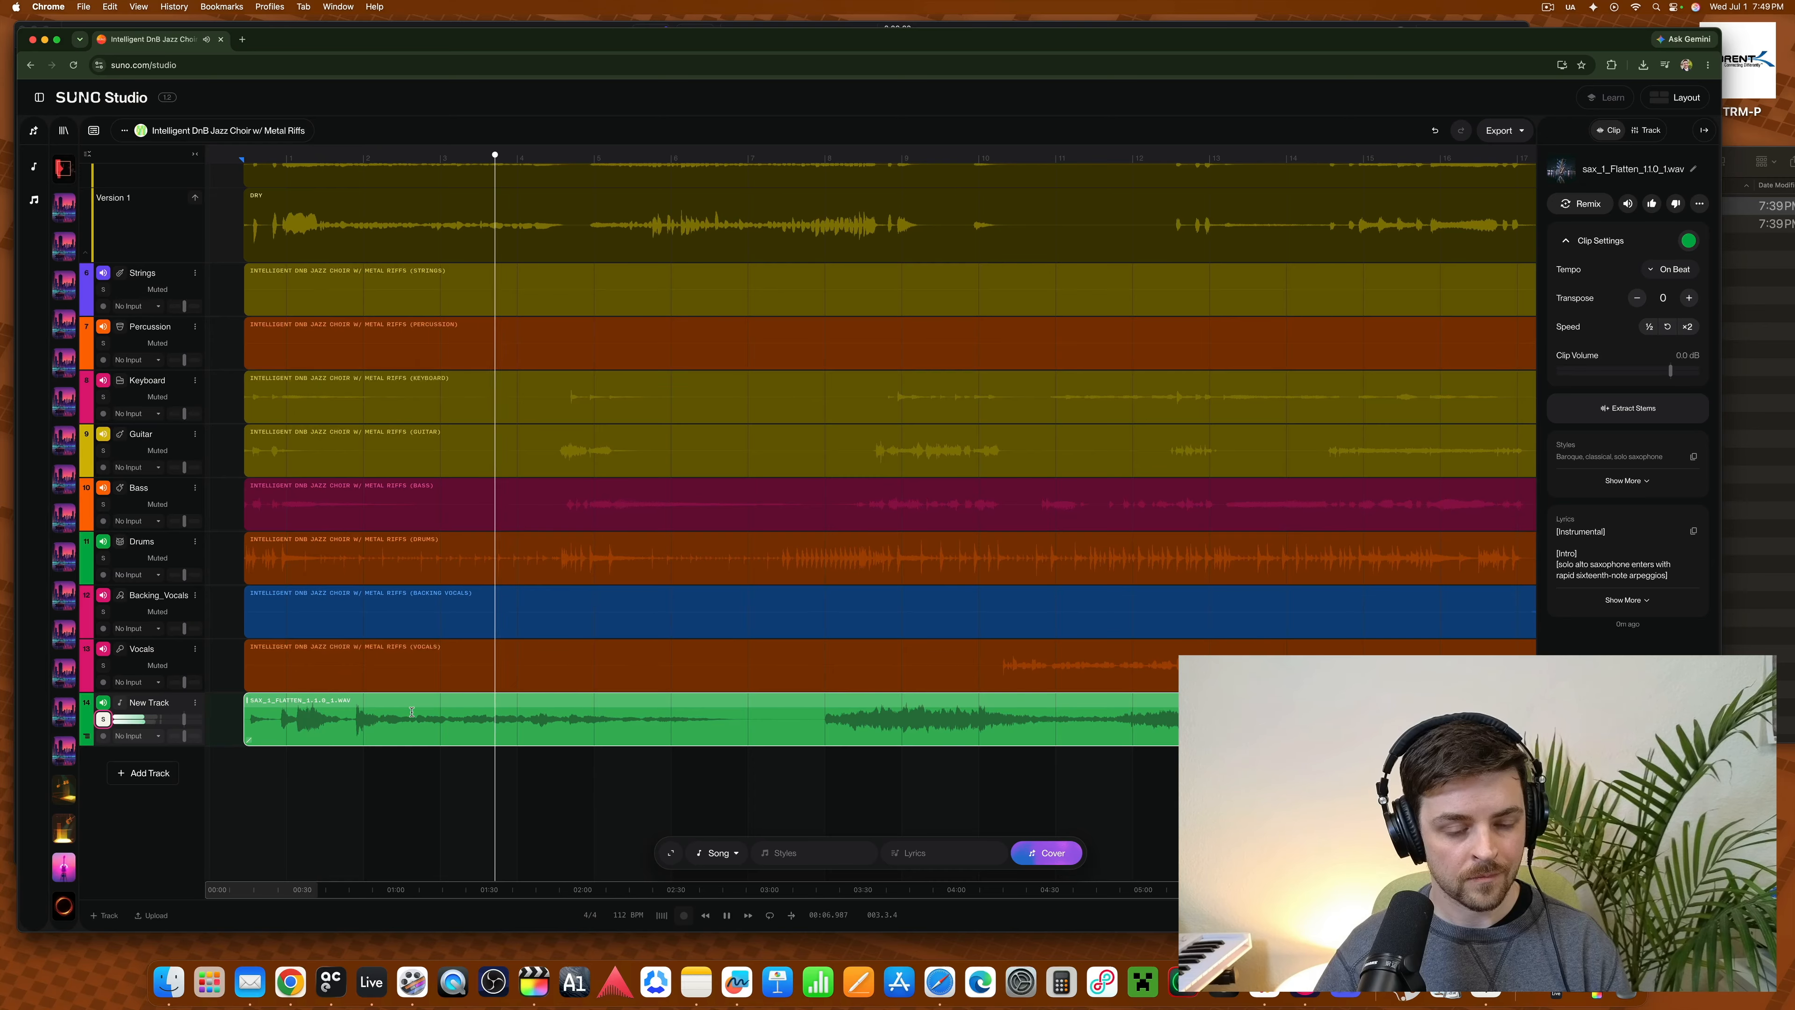
pyautogui.press('space')
# - Set the uploaded sax clip's tempo to Original instead of On Beat
pyautogui.rightClick(426, 704)
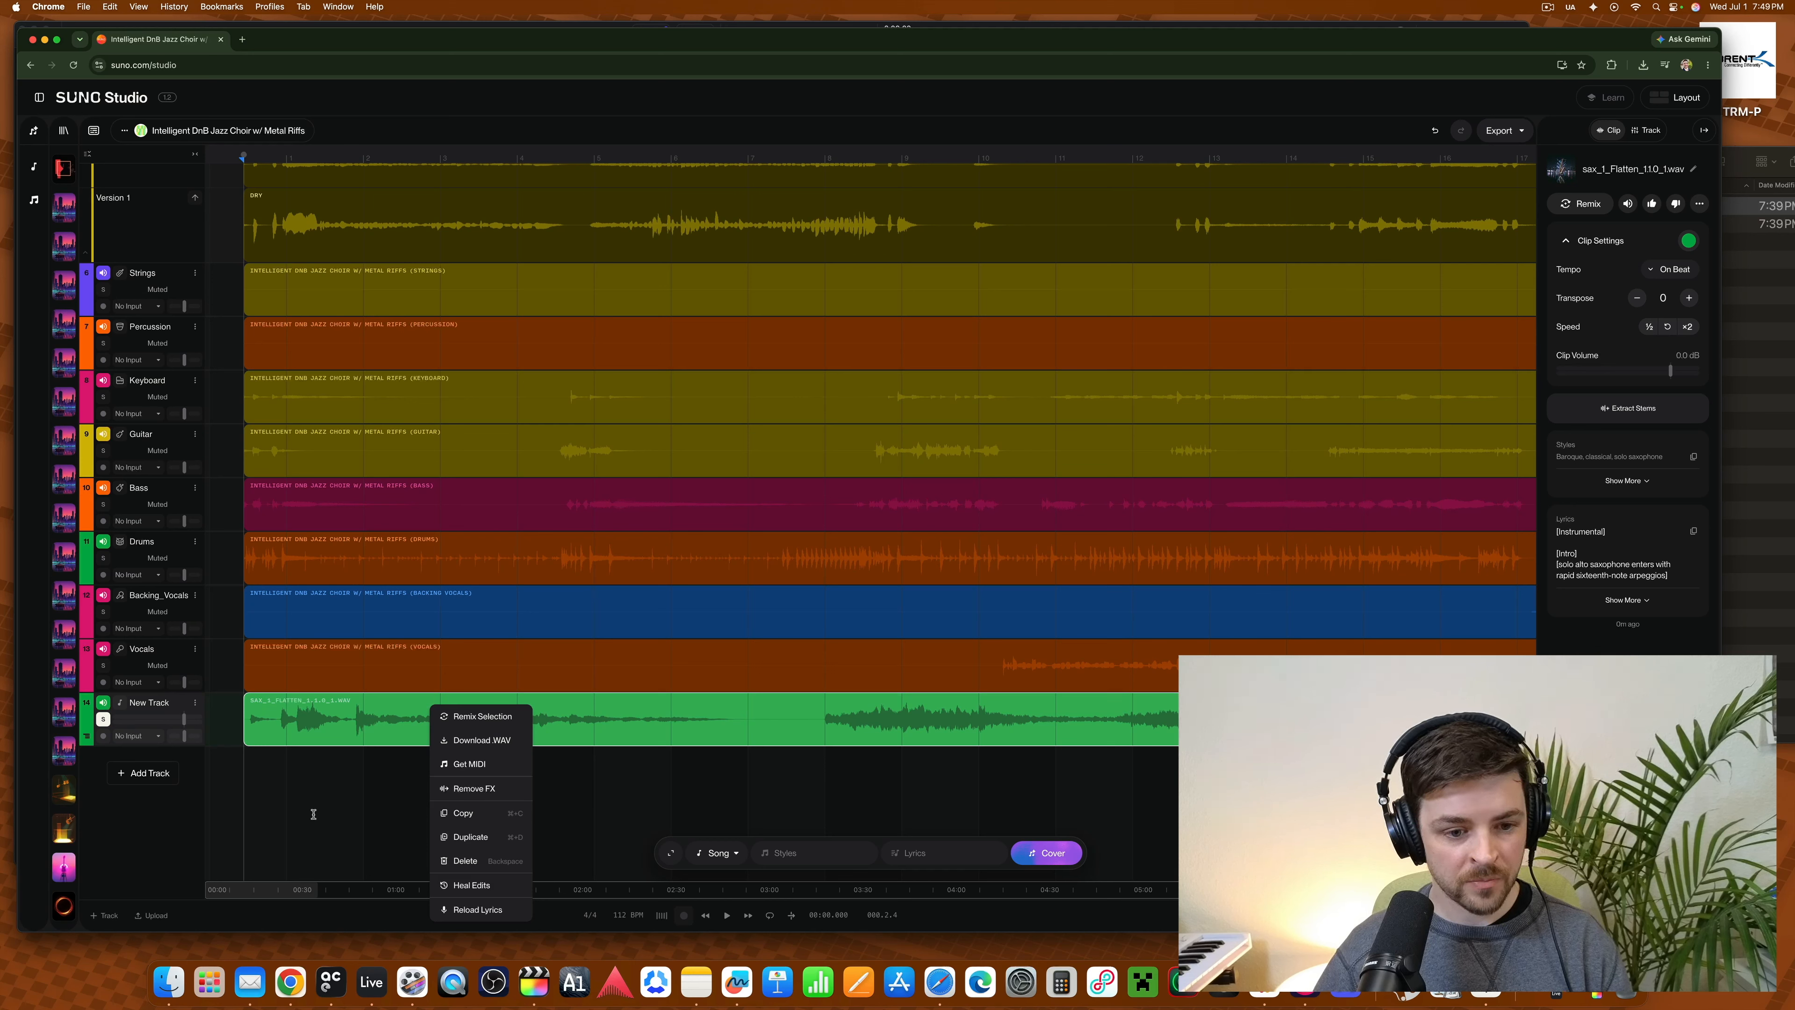
pyautogui.click(328, 716)
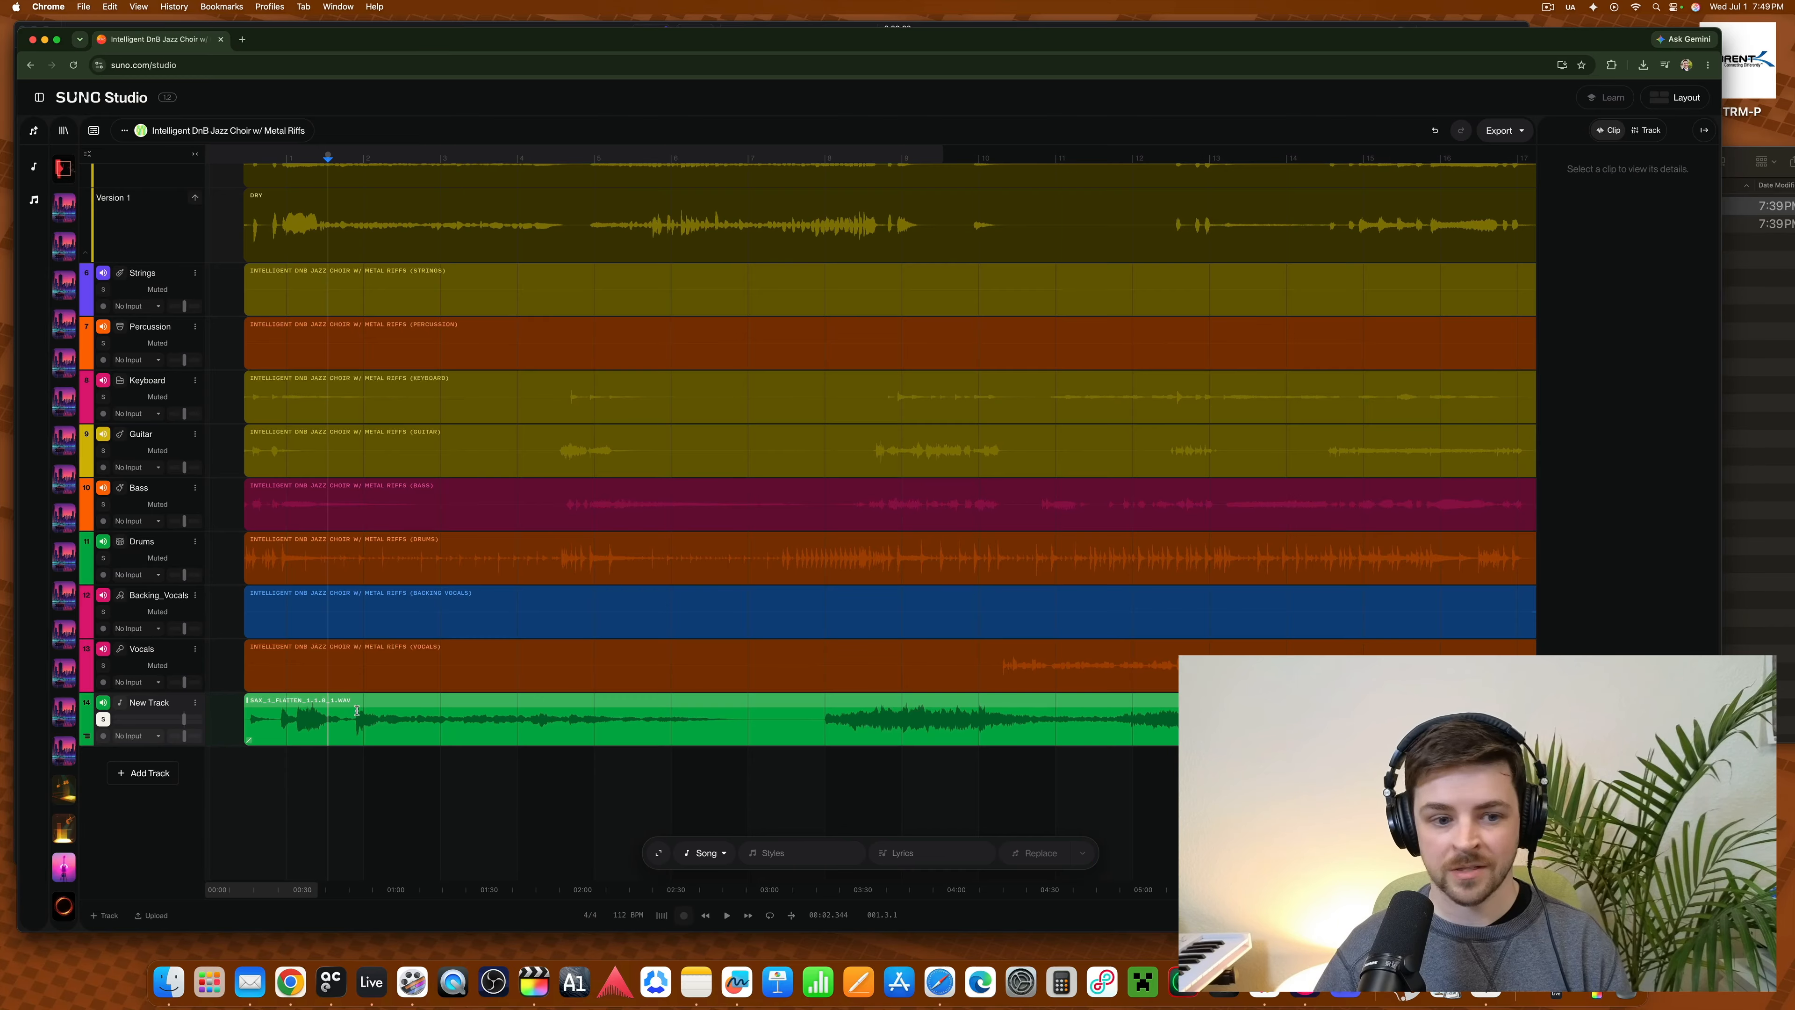
pyautogui.click(357, 710)
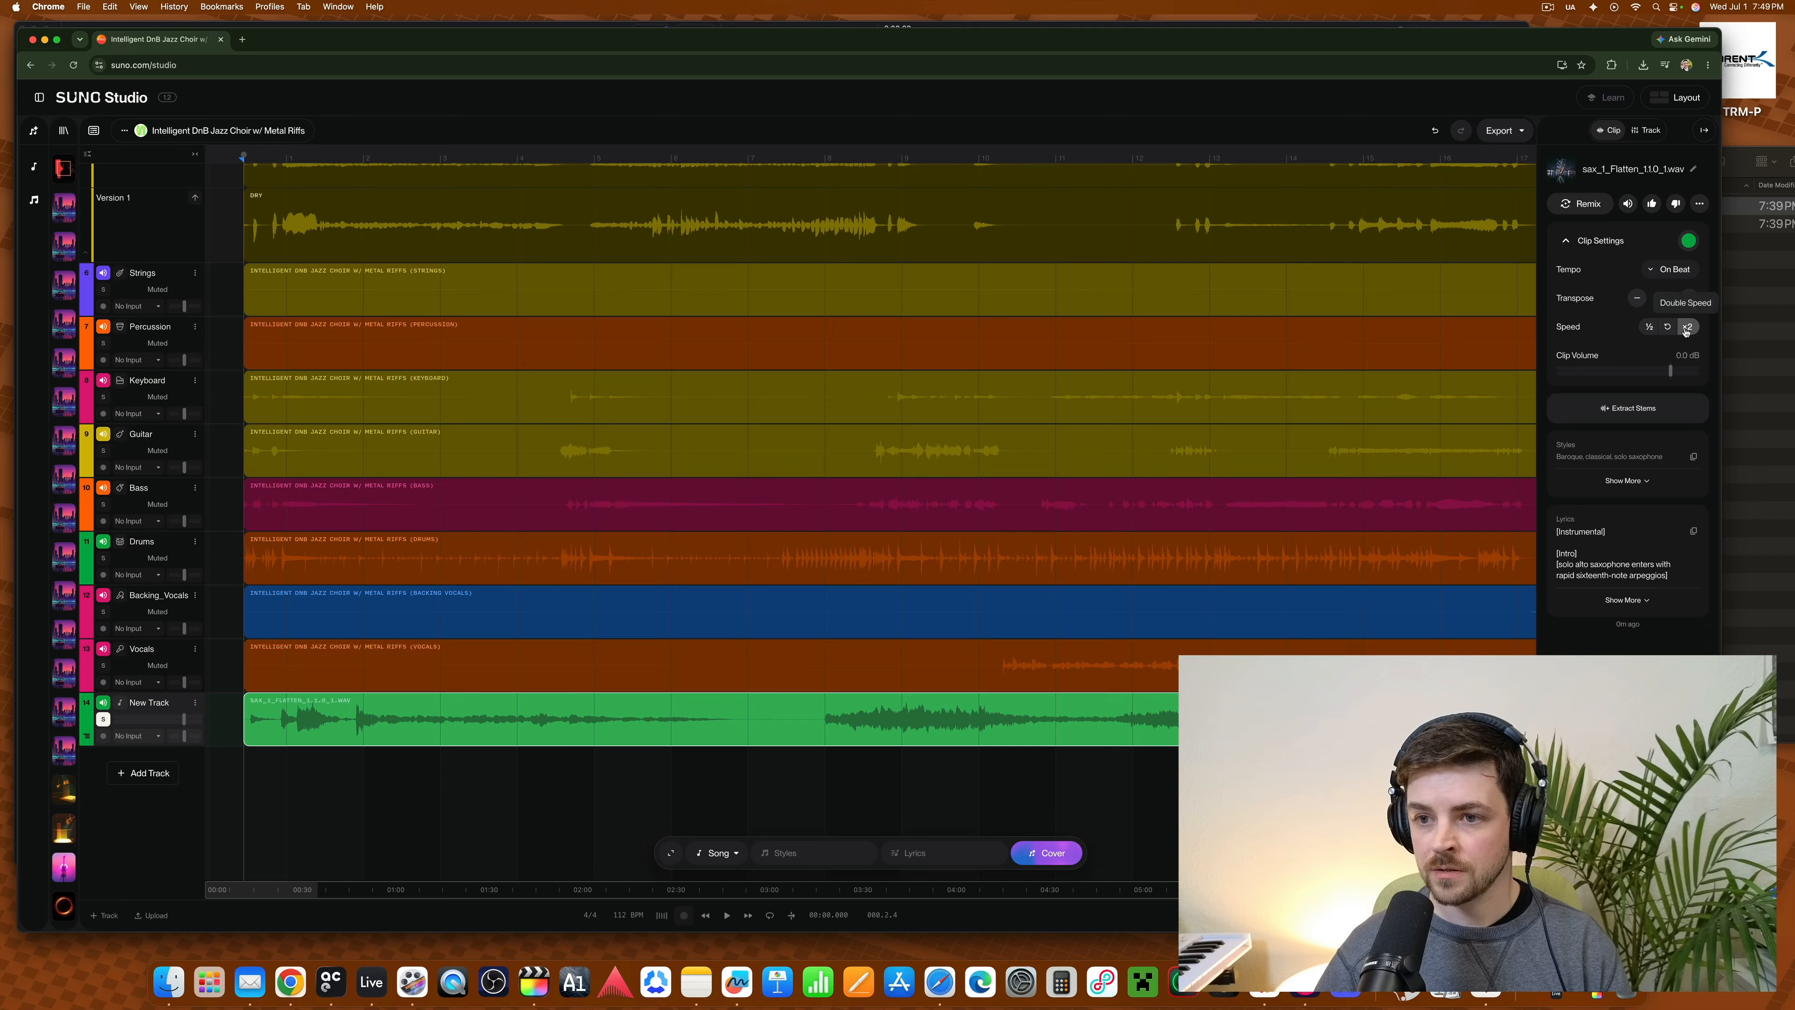
pyautogui.click(1664, 272)
pyautogui.click(1665, 320)
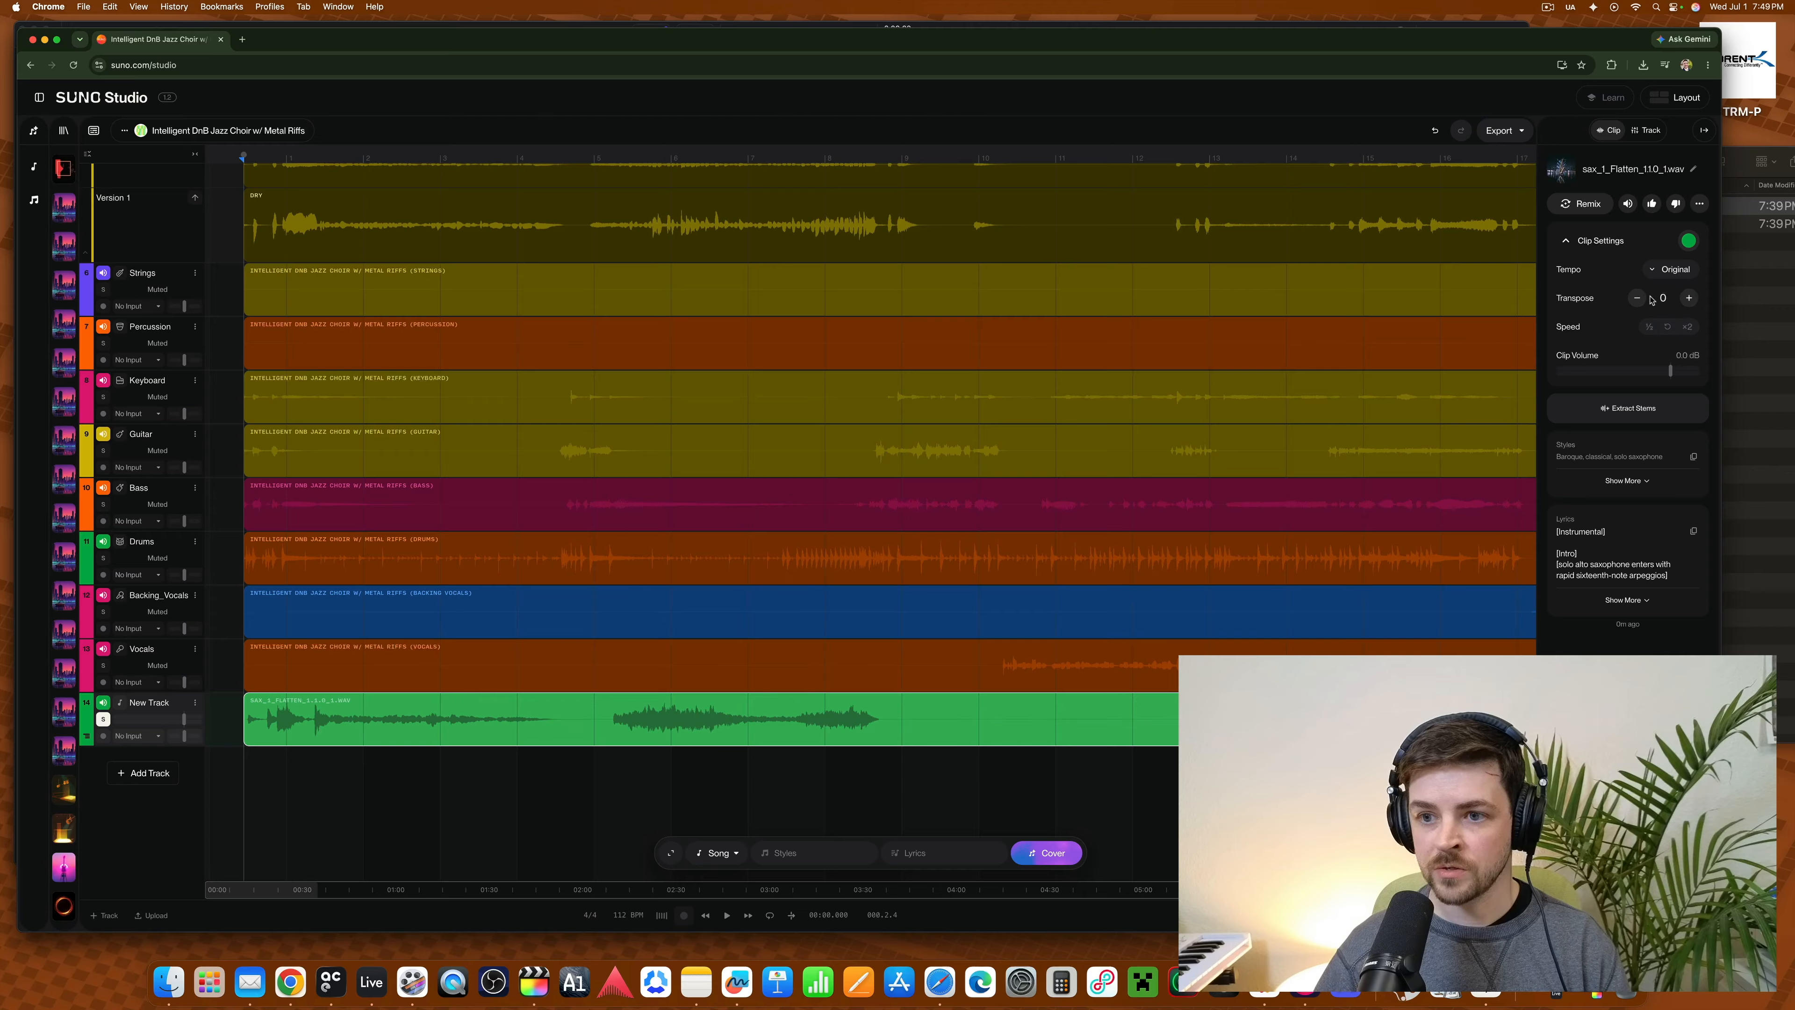
pyautogui.click(745, 704)
pyautogui.click(745, 705)
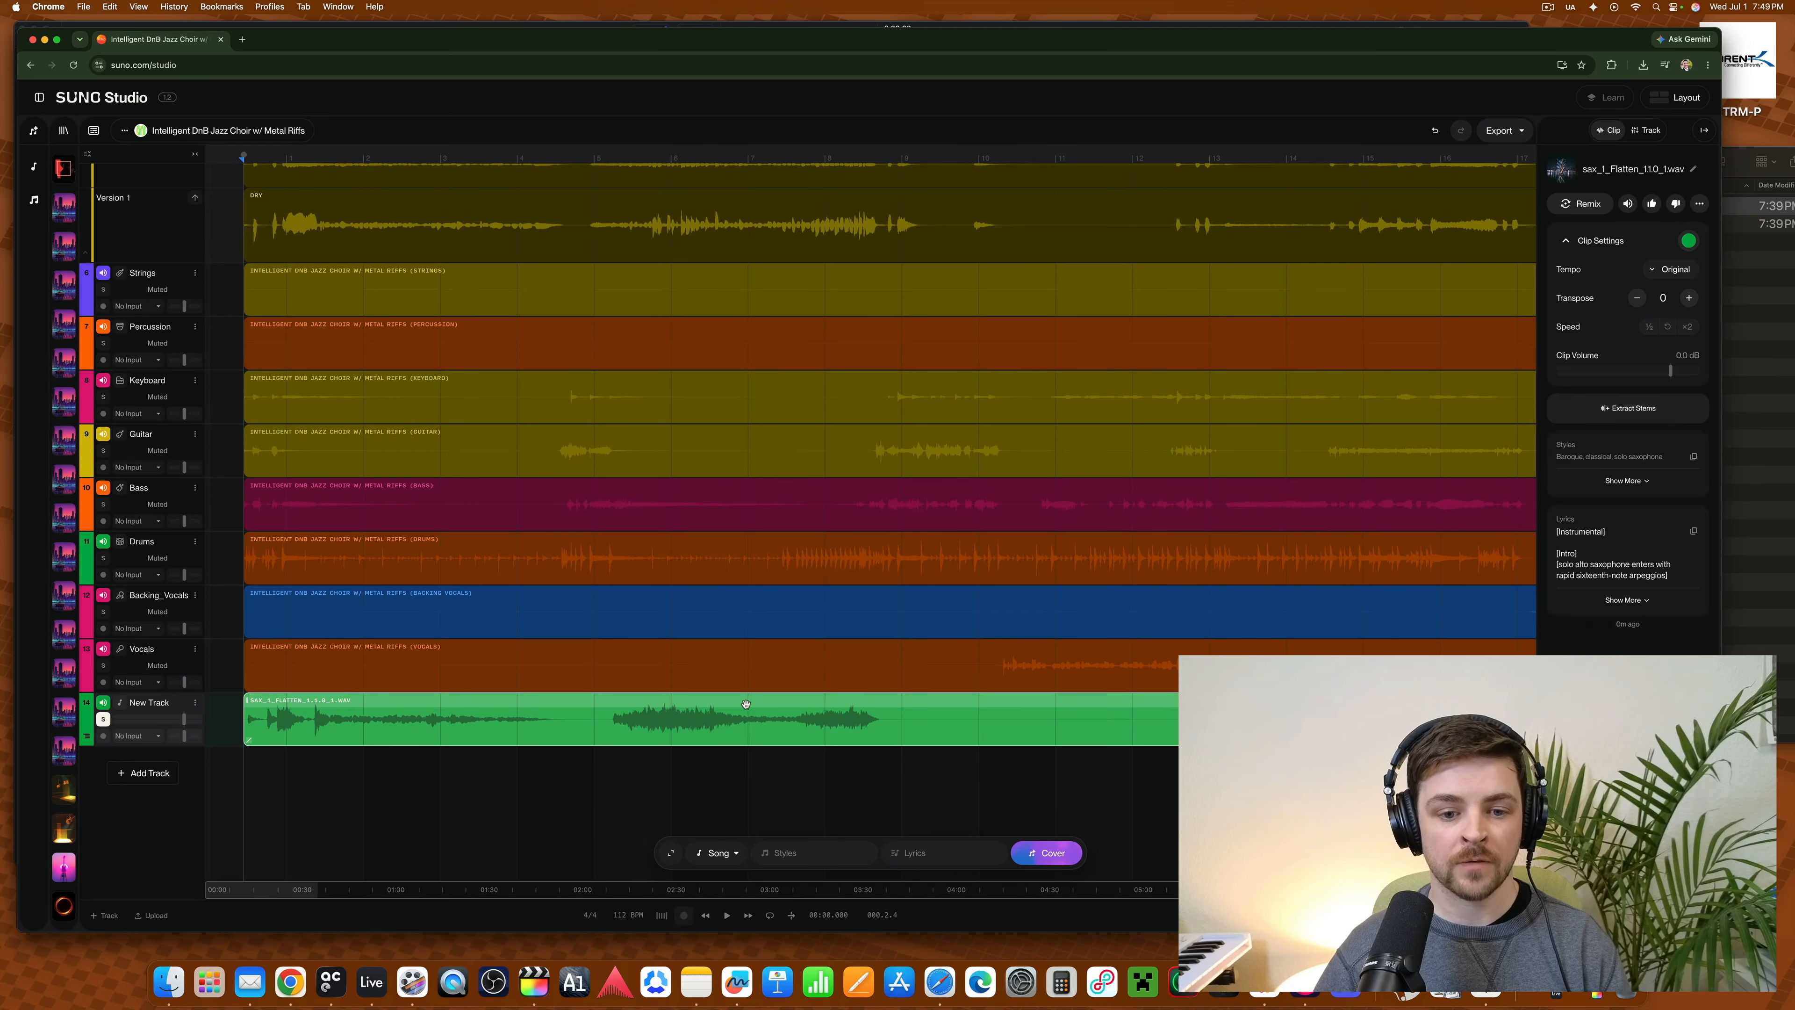
pyautogui.click(1664, 270)
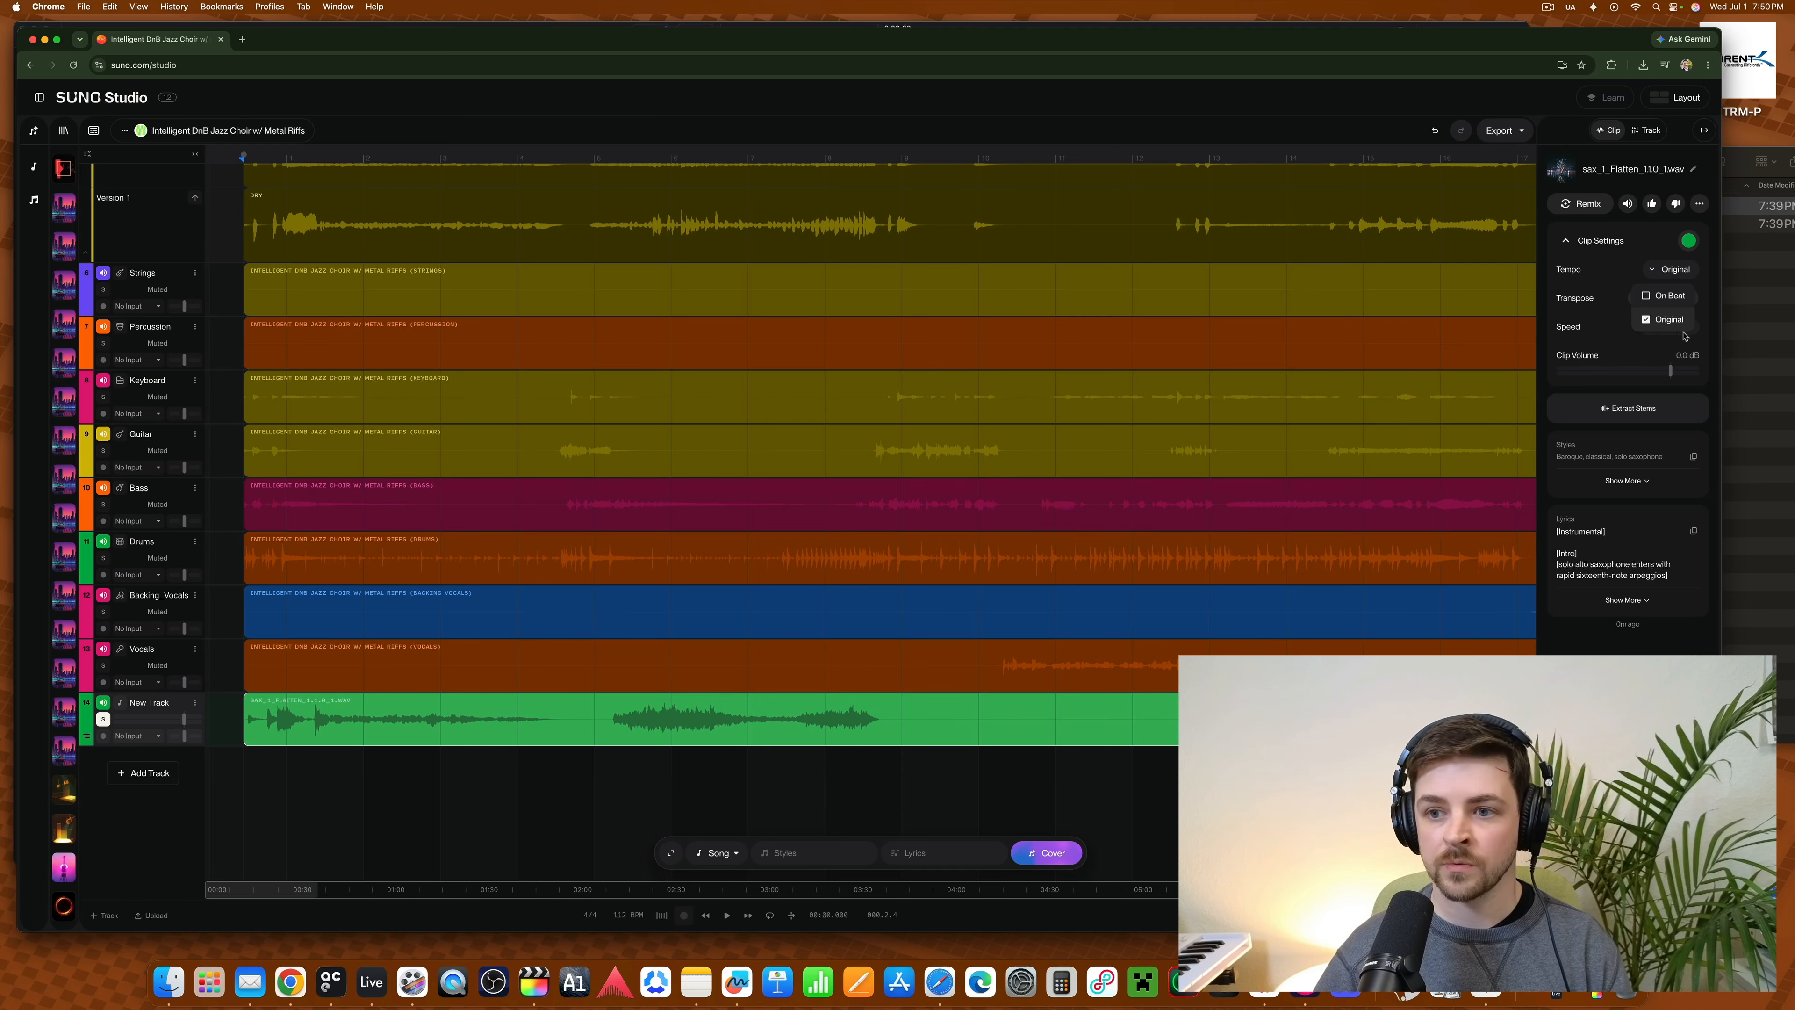
pyautogui.click(1563, 300)
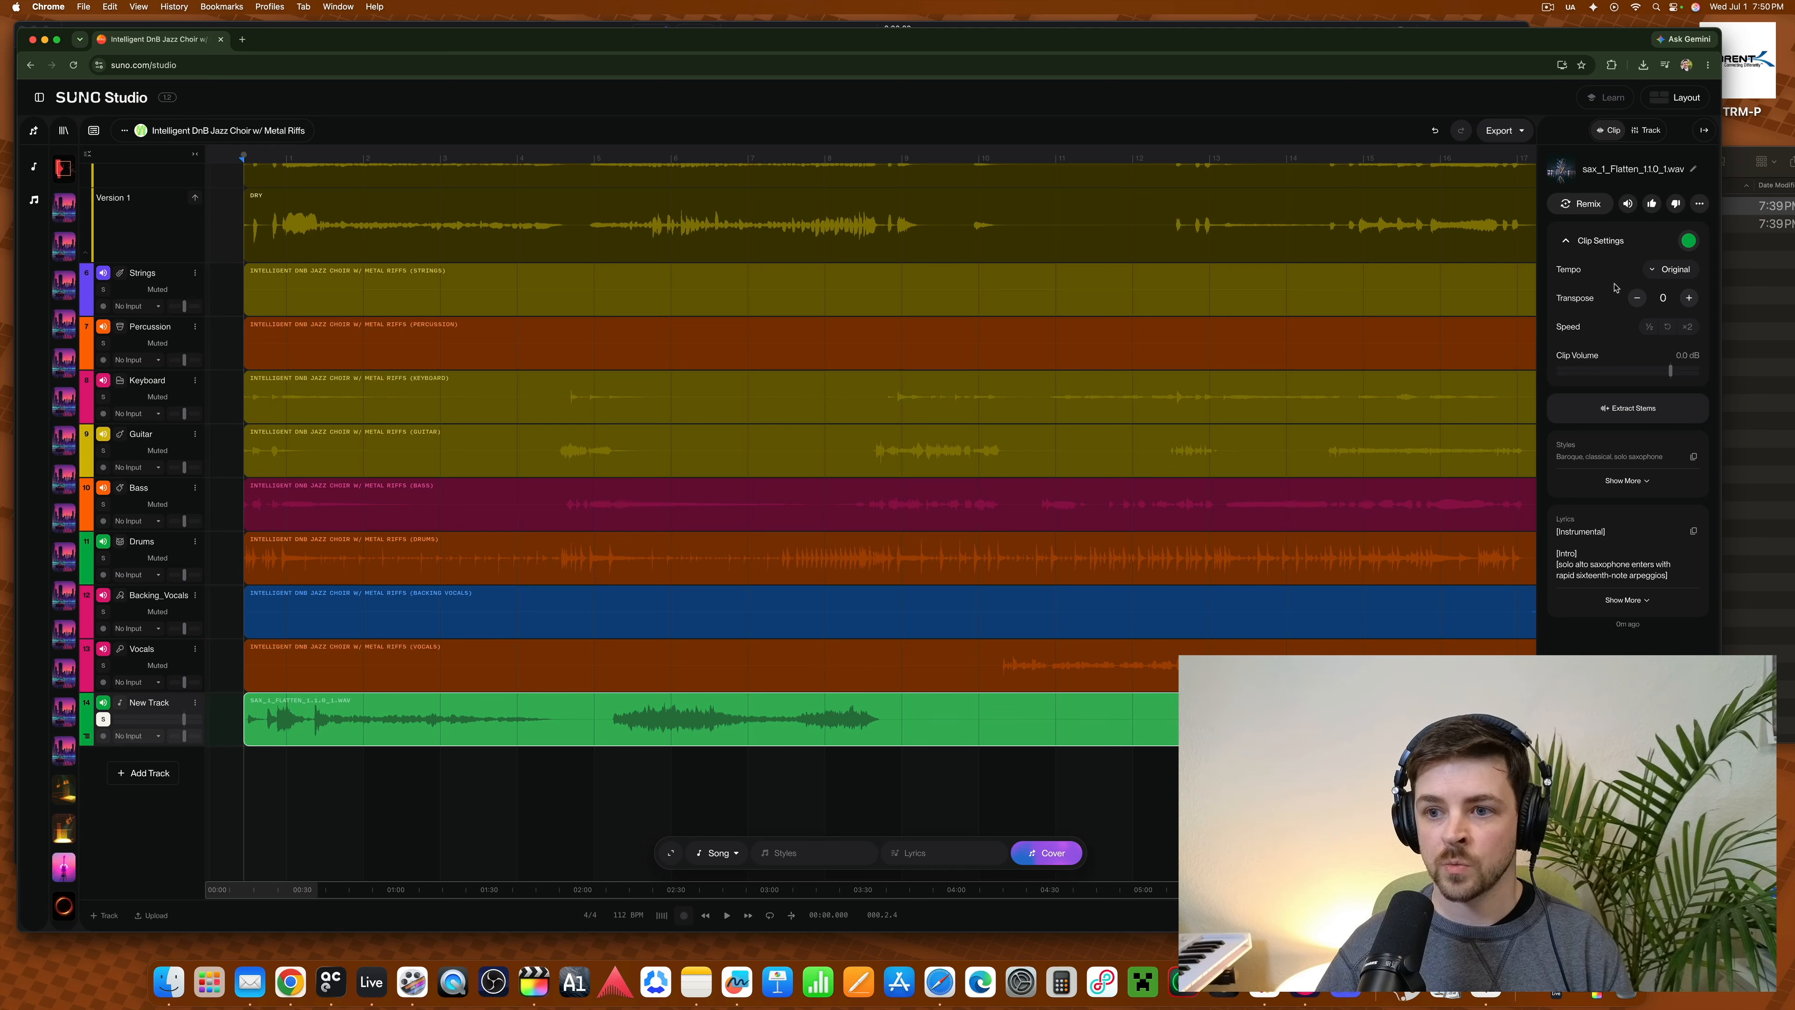
pyautogui.click(1675, 269)
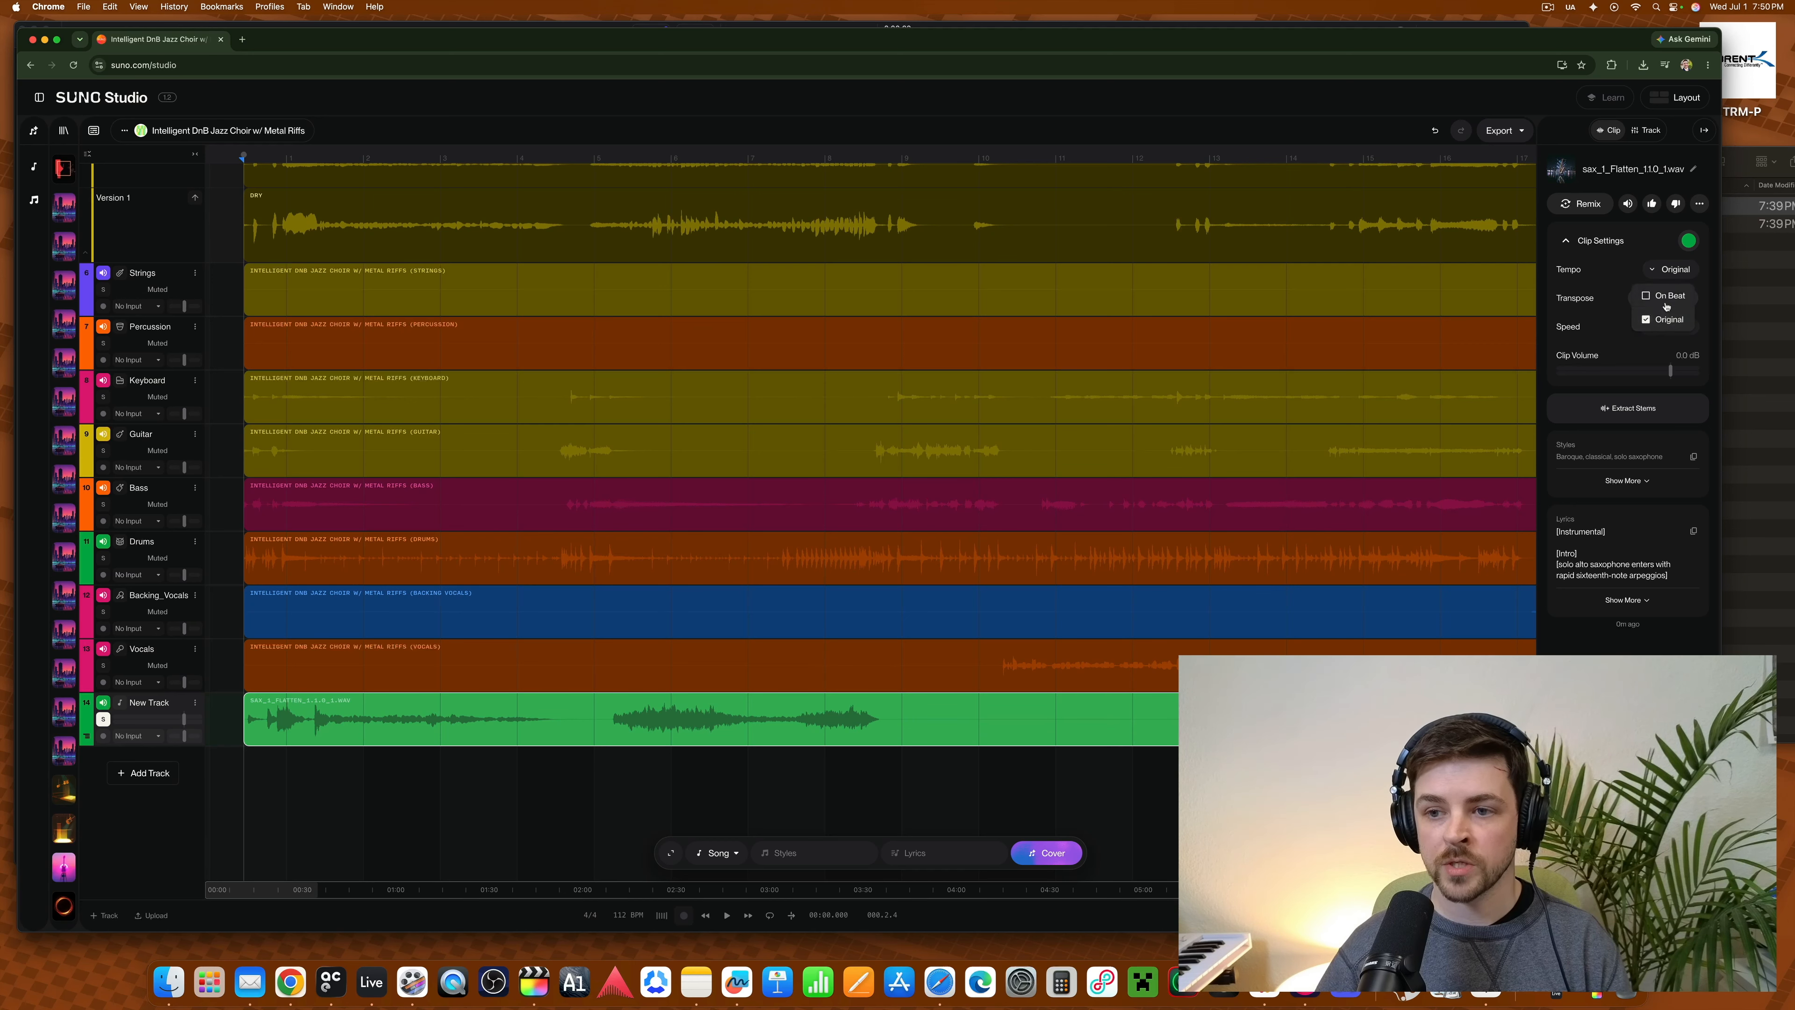
pyautogui.click(657, 812)
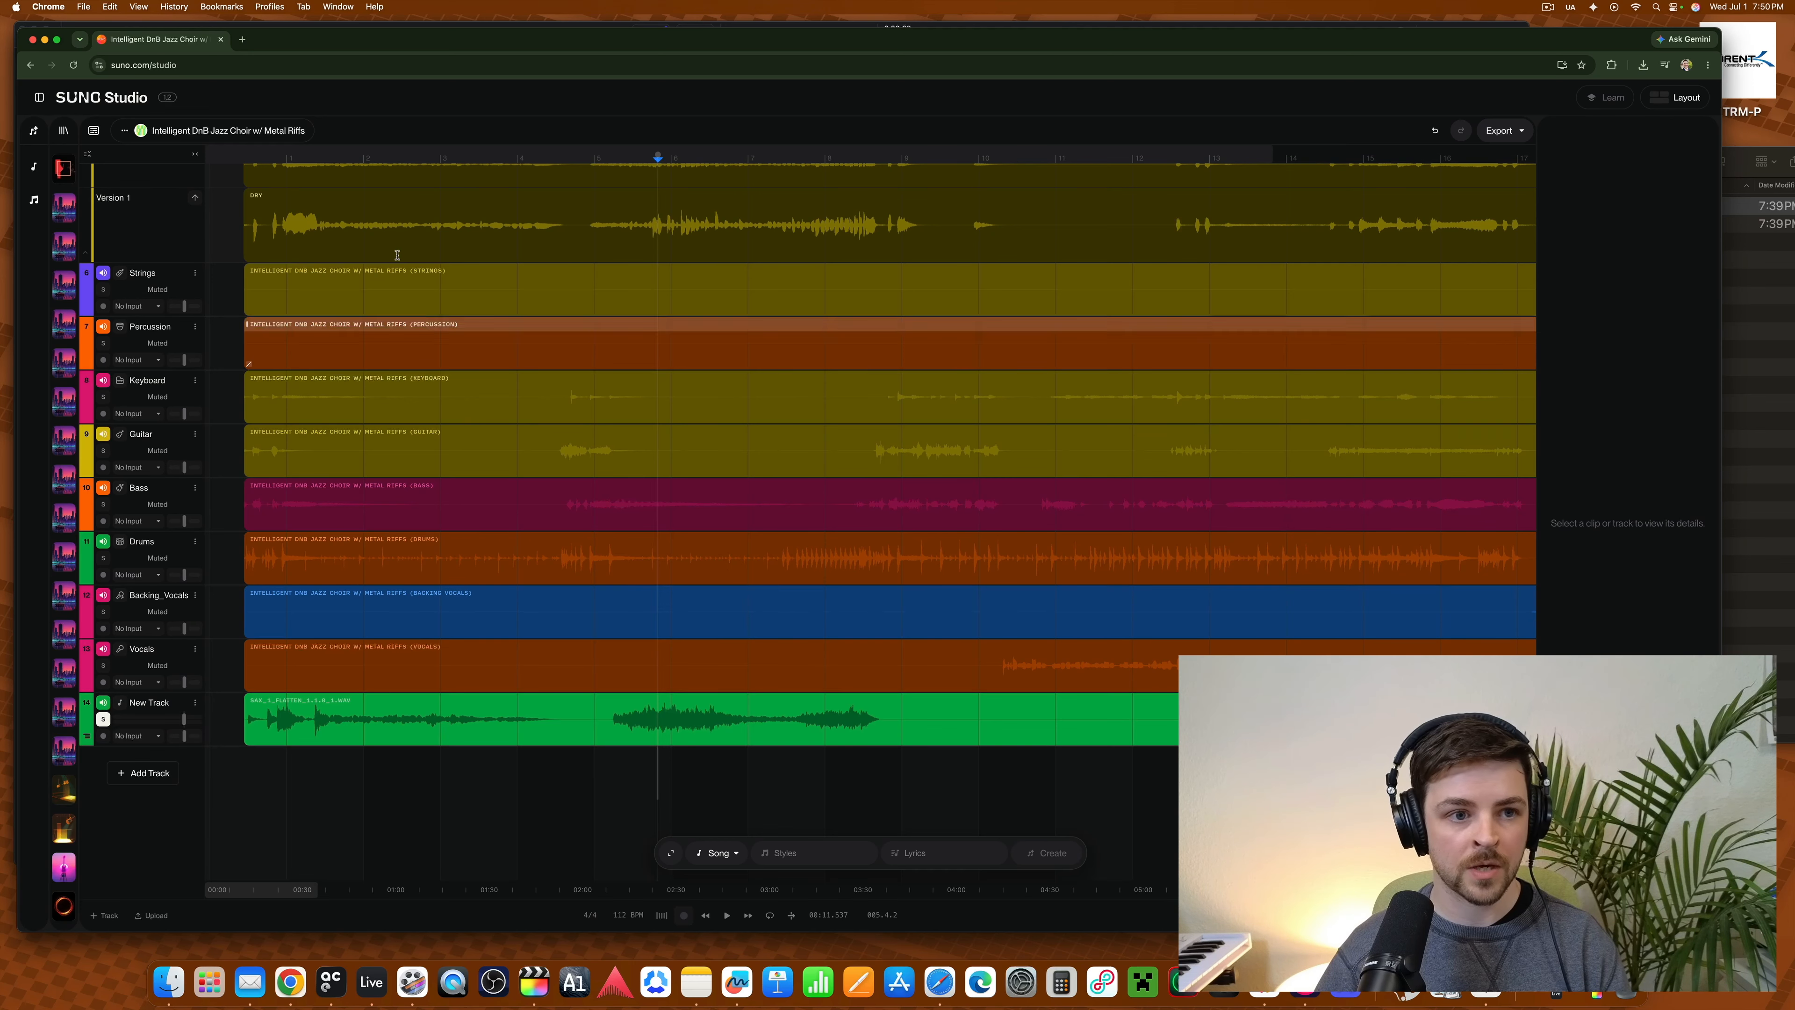
# - Audition the soloed sax track from the project start and again around its second phrase, and stop playback
pyautogui.click(239, 164)
pyautogui.press('space')
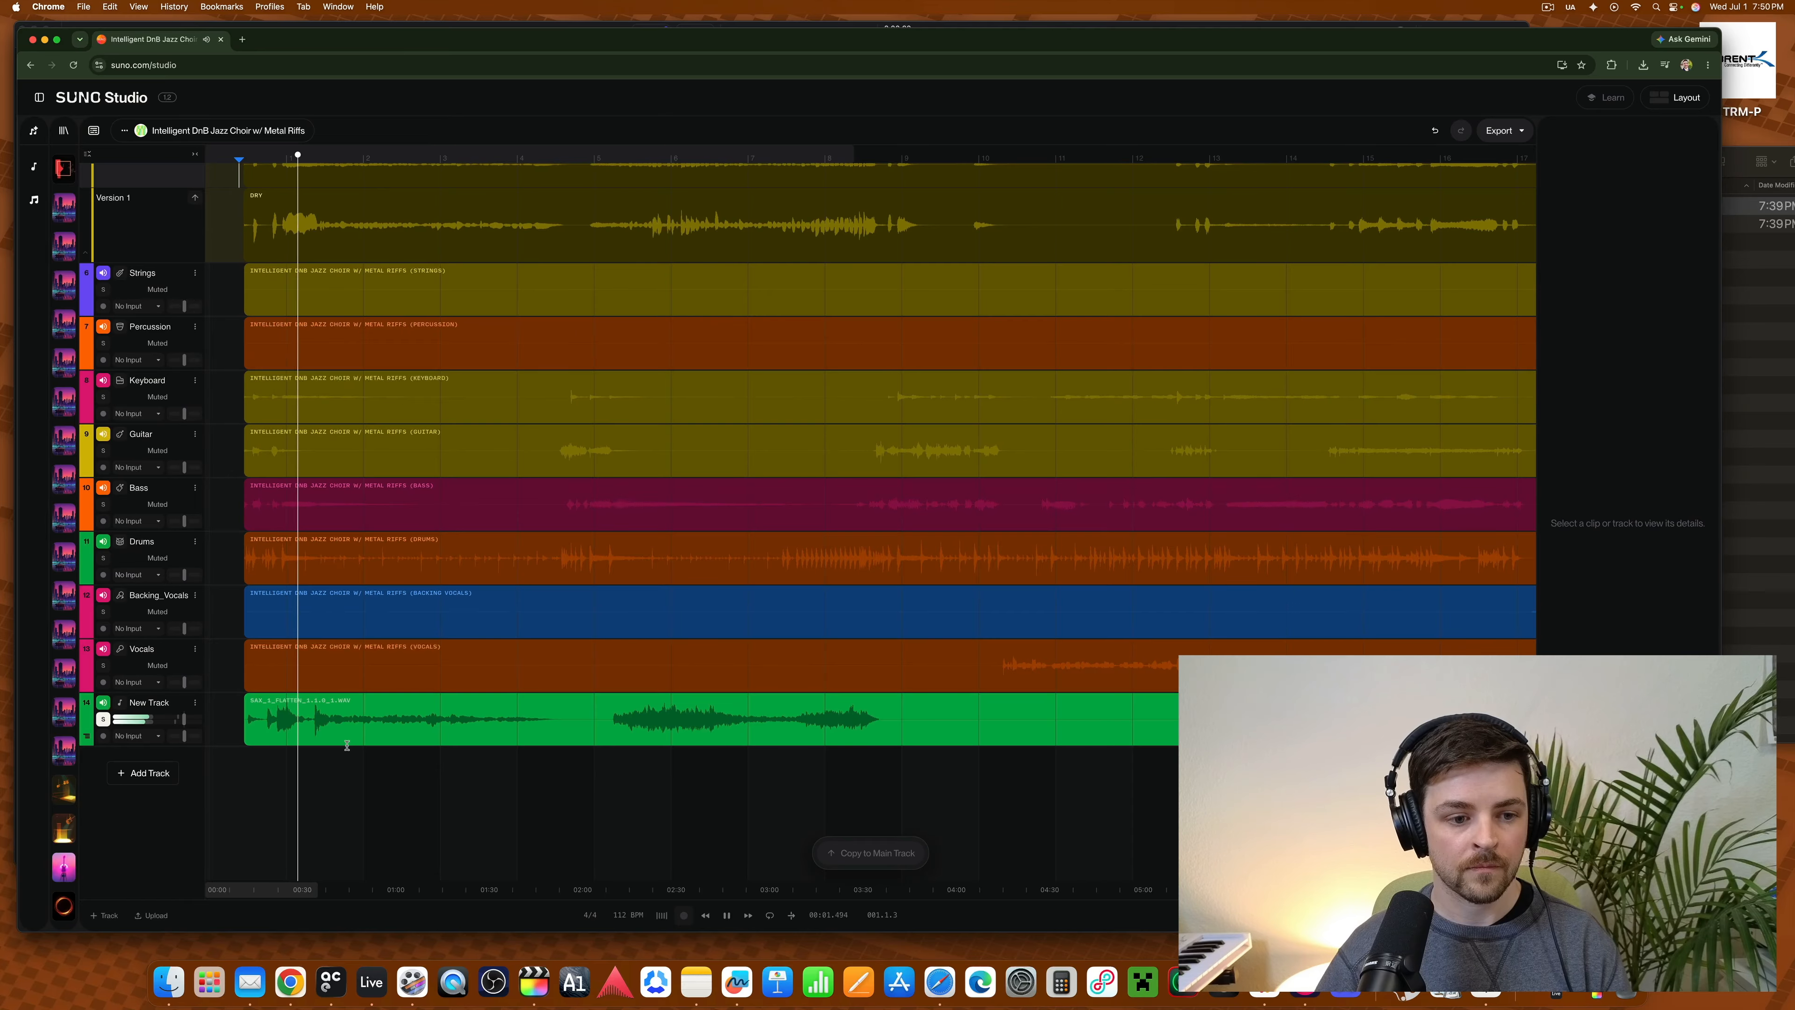
pyautogui.scroll(5, 347, 745)
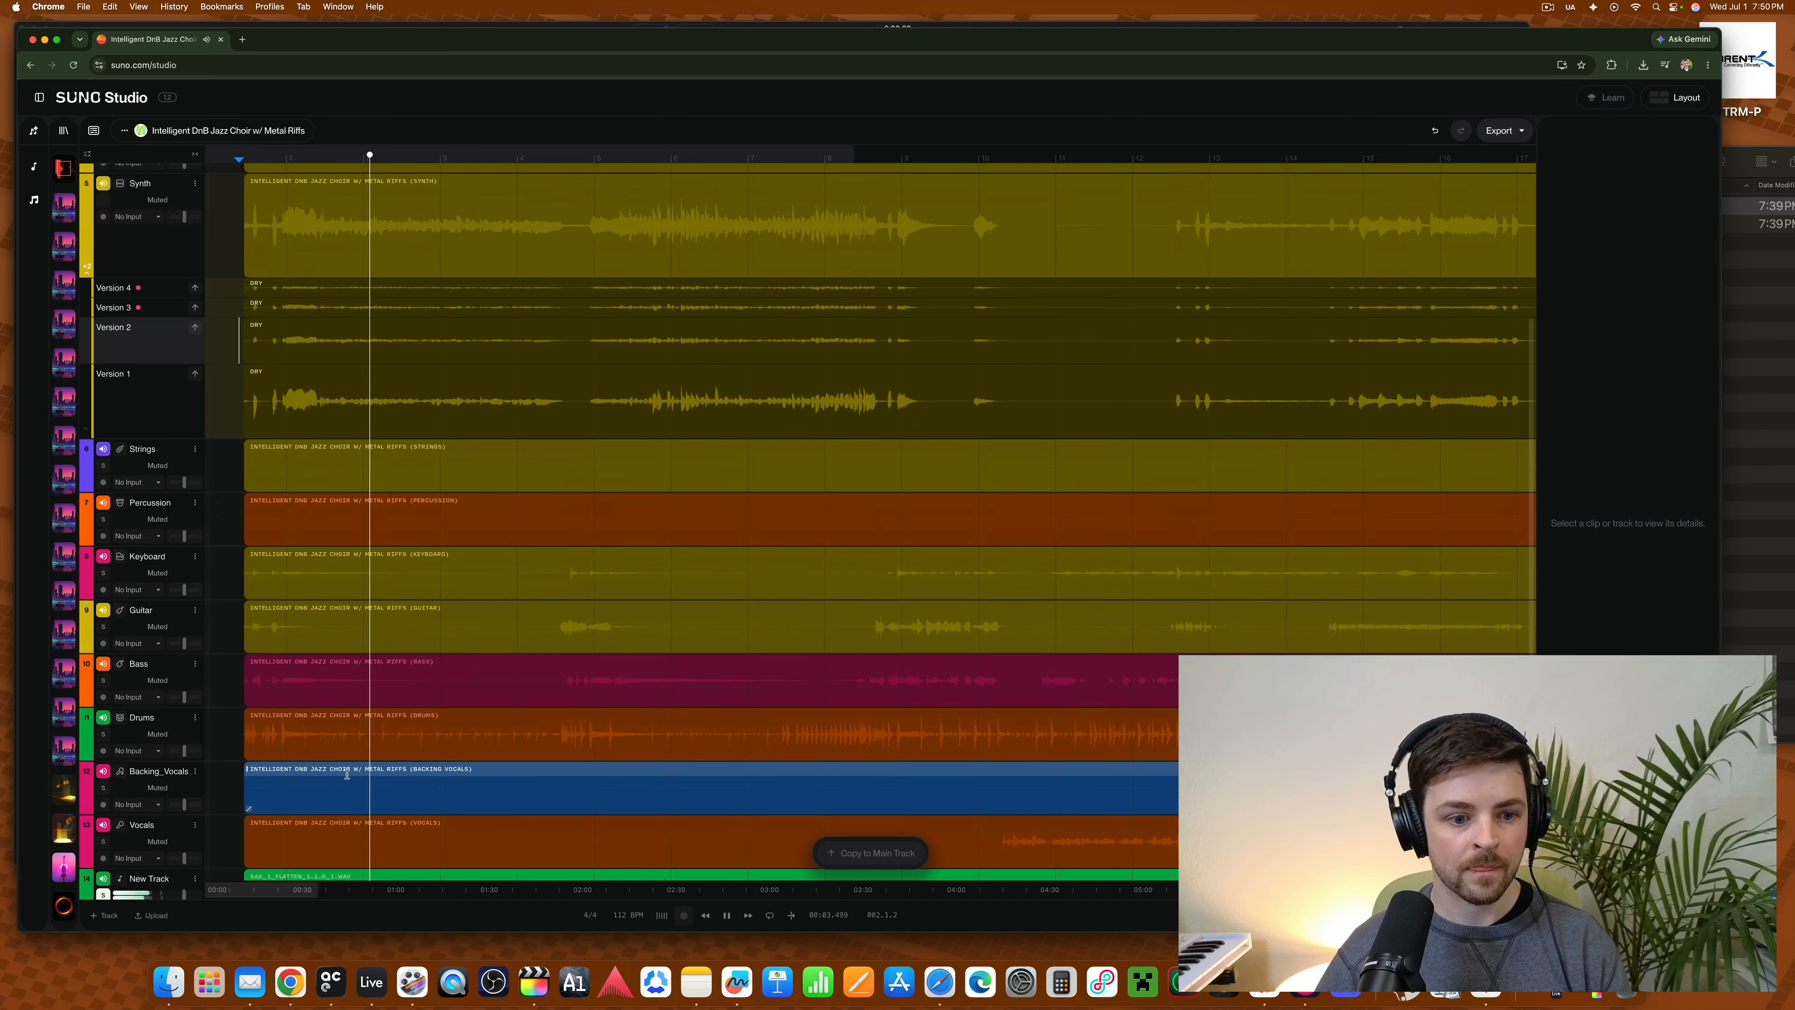
pyautogui.scroll(-3, 347, 773)
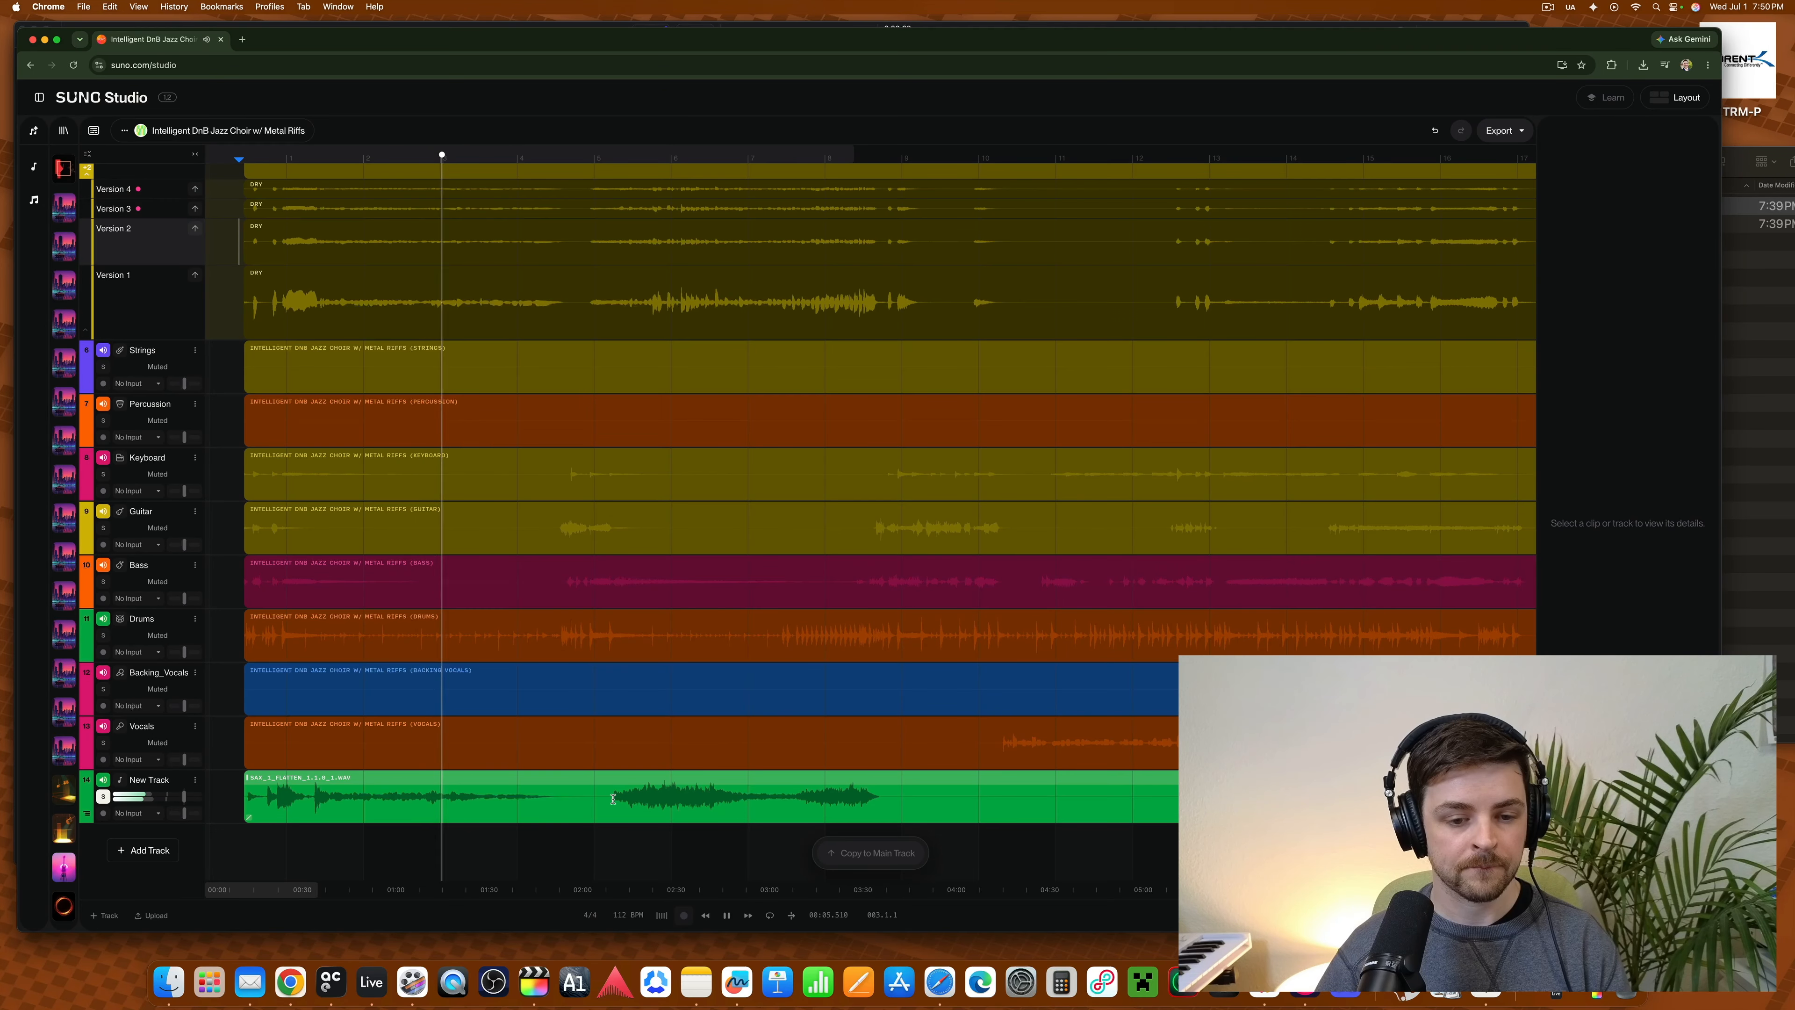
pyautogui.click(644, 157)
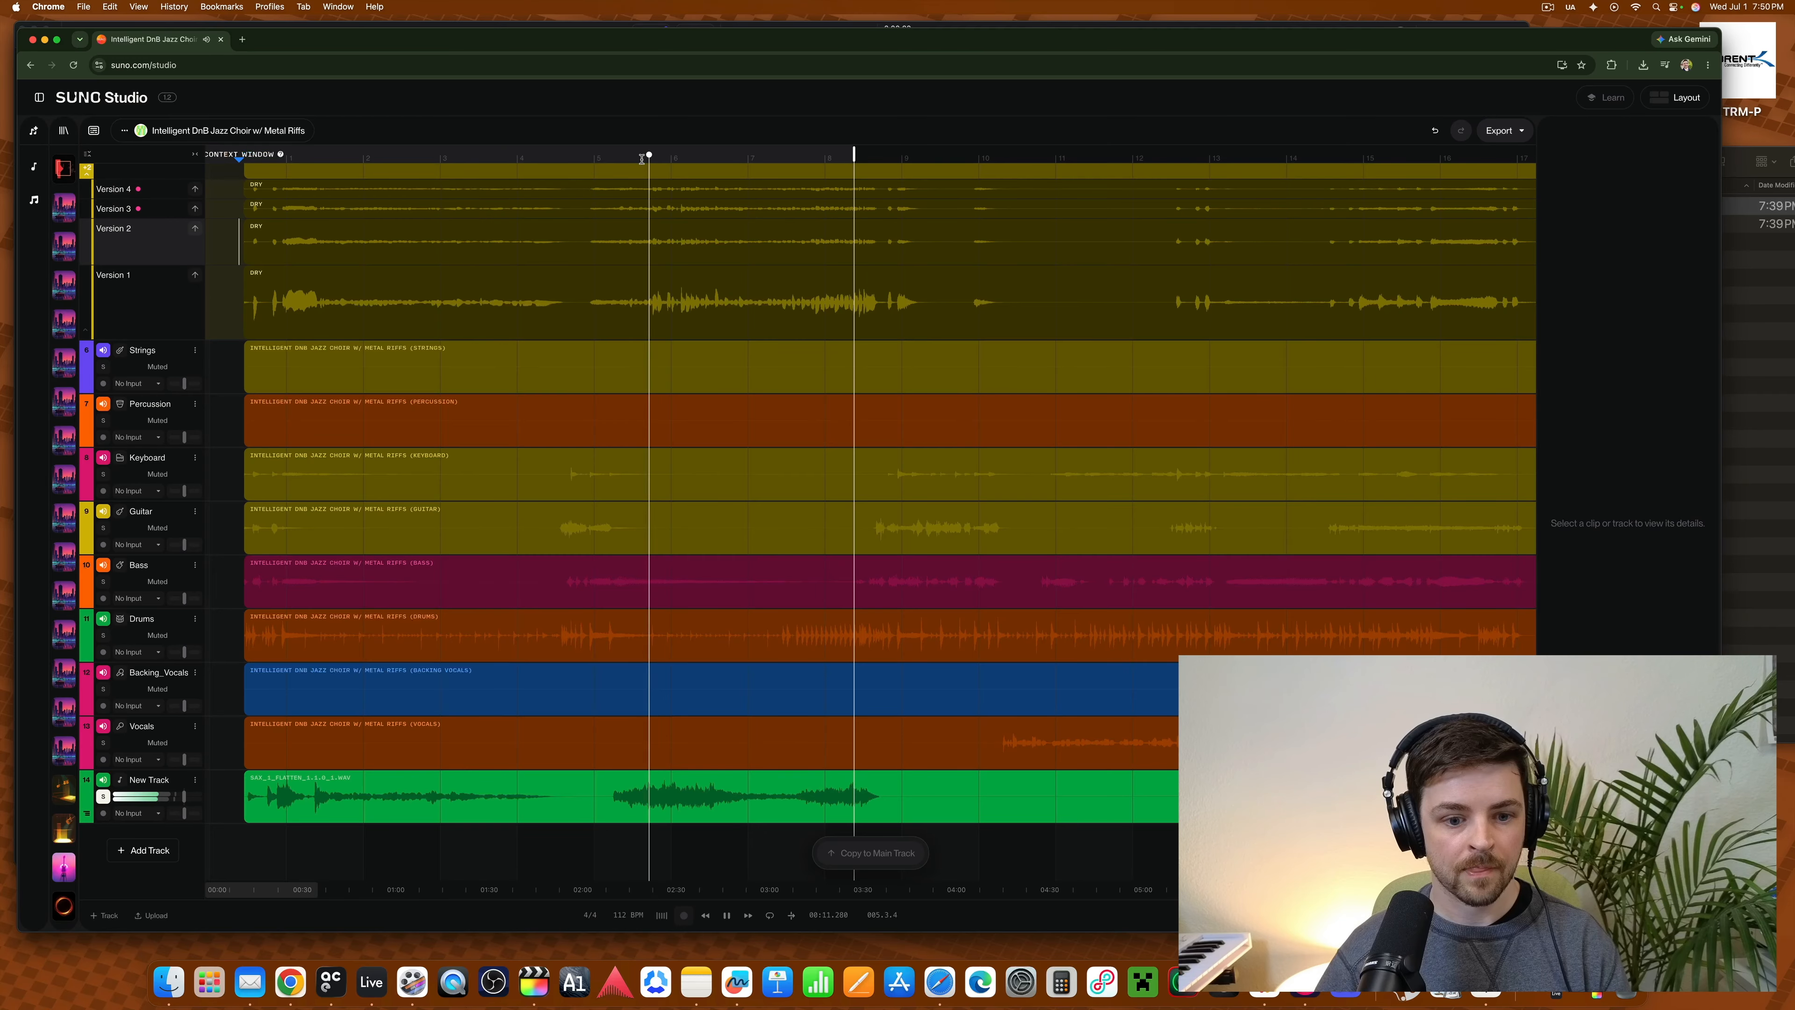
pyautogui.press('space')
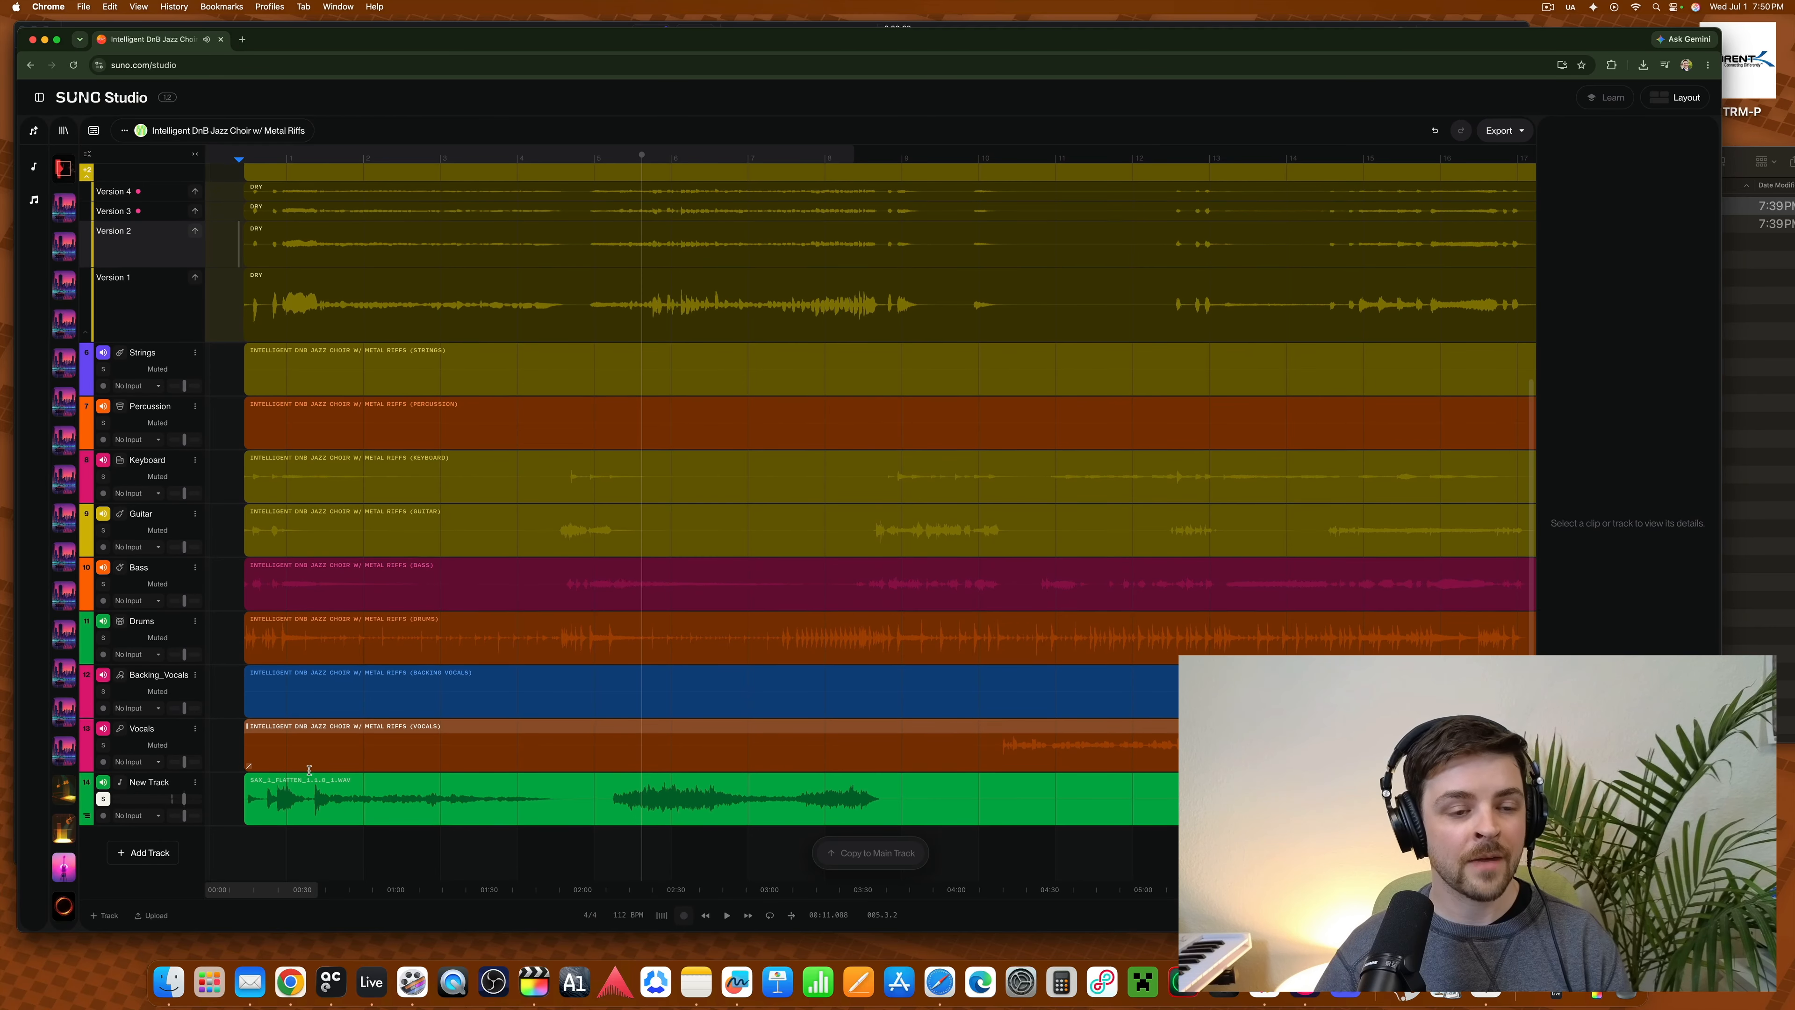
# - Move the new sax track up so it sits between the Synth track's alternate lanes and the Strings track
pyautogui.scroll(2, 309, 769)
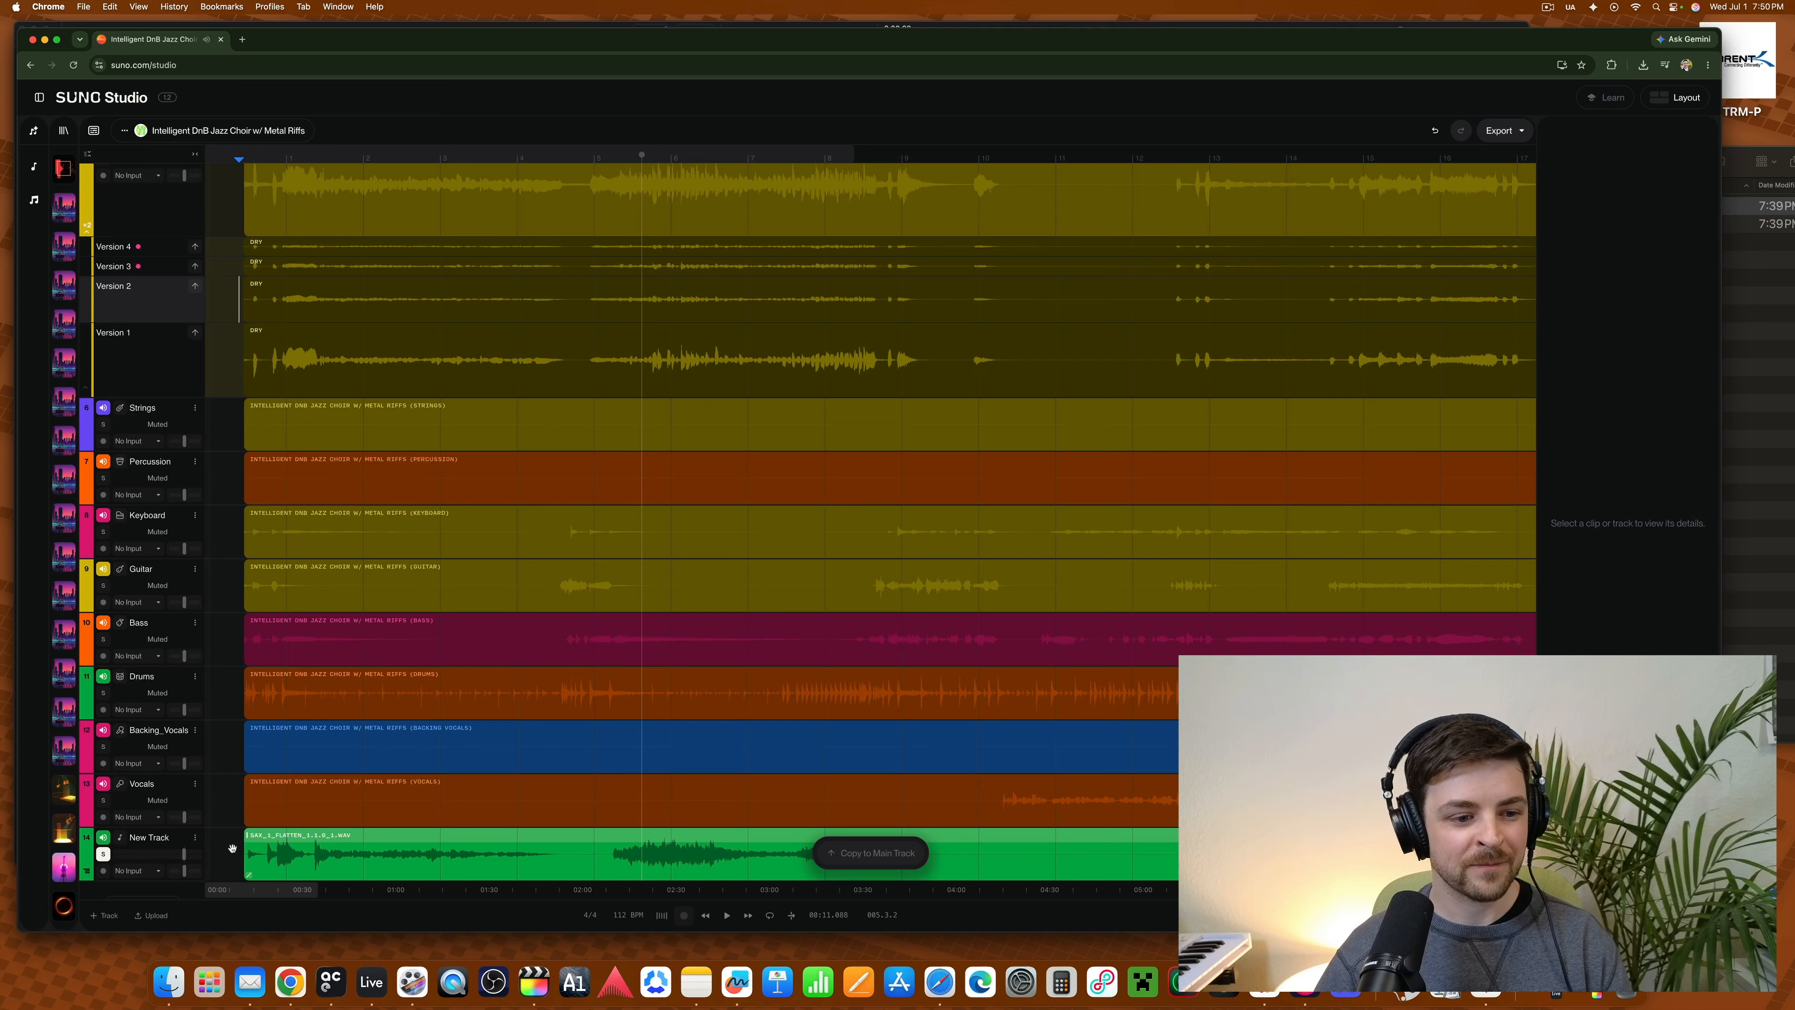
pyautogui.click(134, 838)
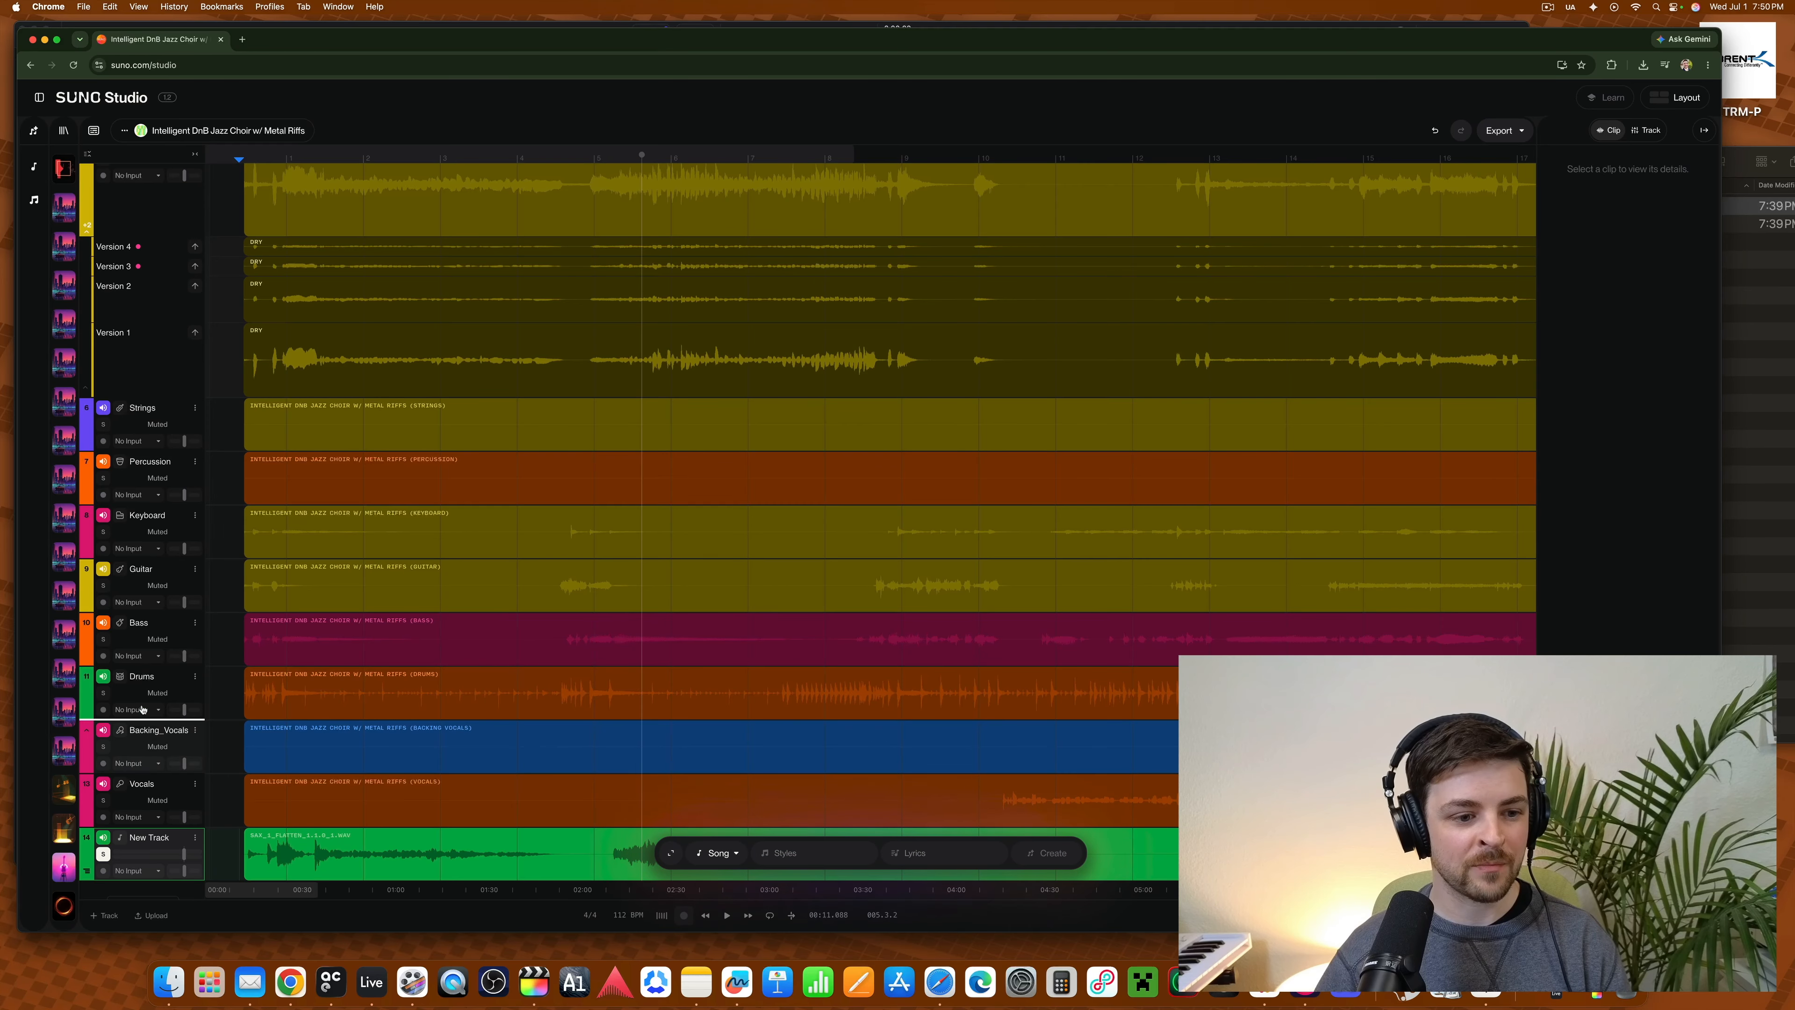
pyautogui.moveTo(150, 423); pyautogui.dragTo(151, 407)
pyautogui.scroll(10, 324, 658)
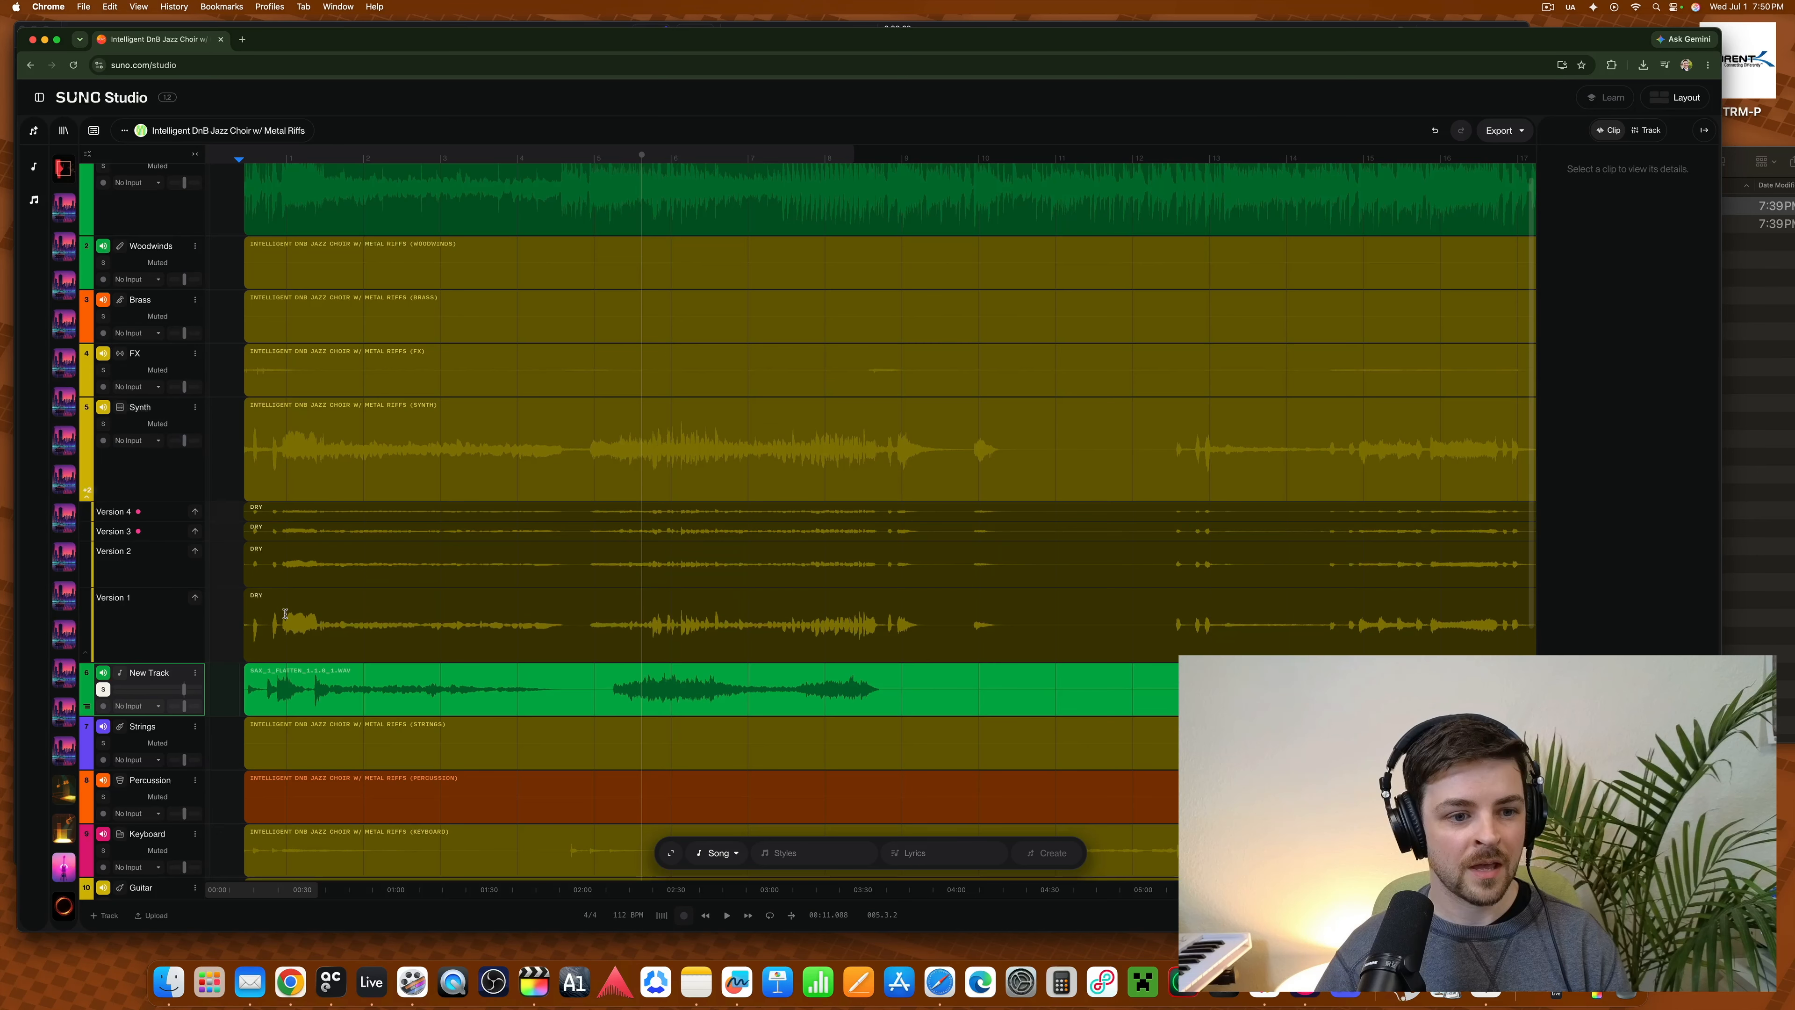
pyautogui.scroll(-2, 324, 659)
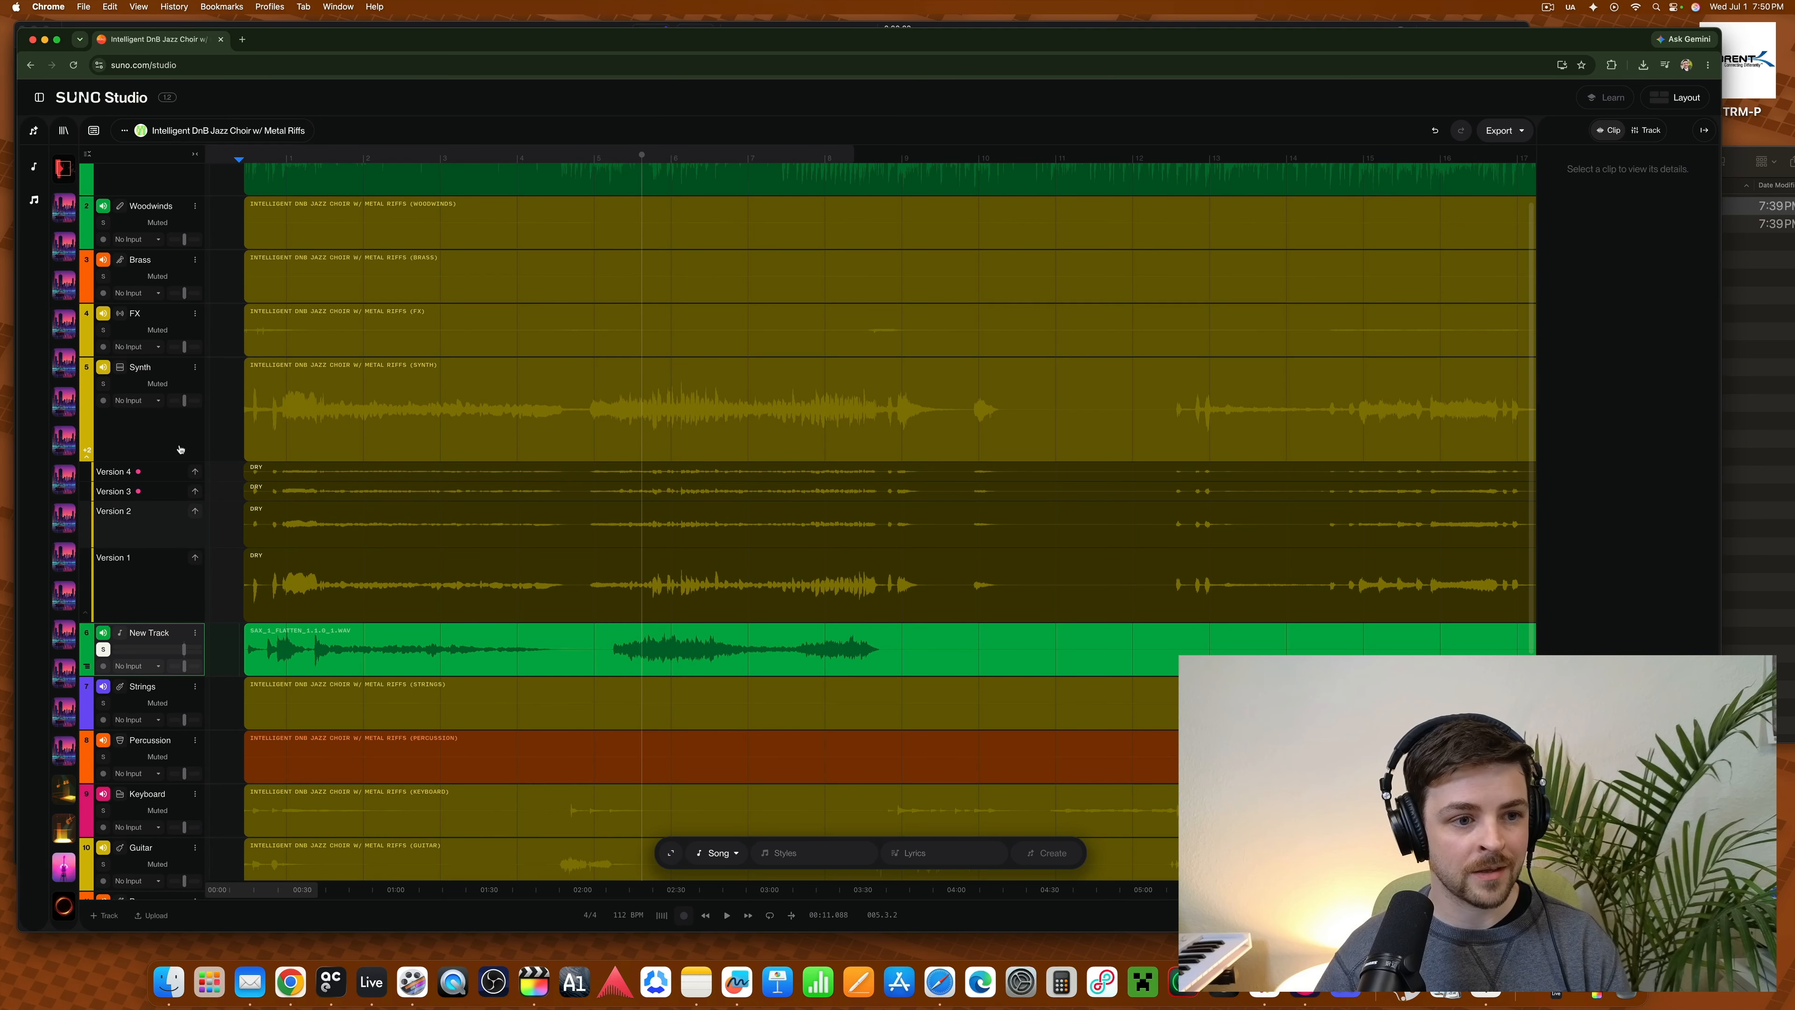
pyautogui.click(196, 367)
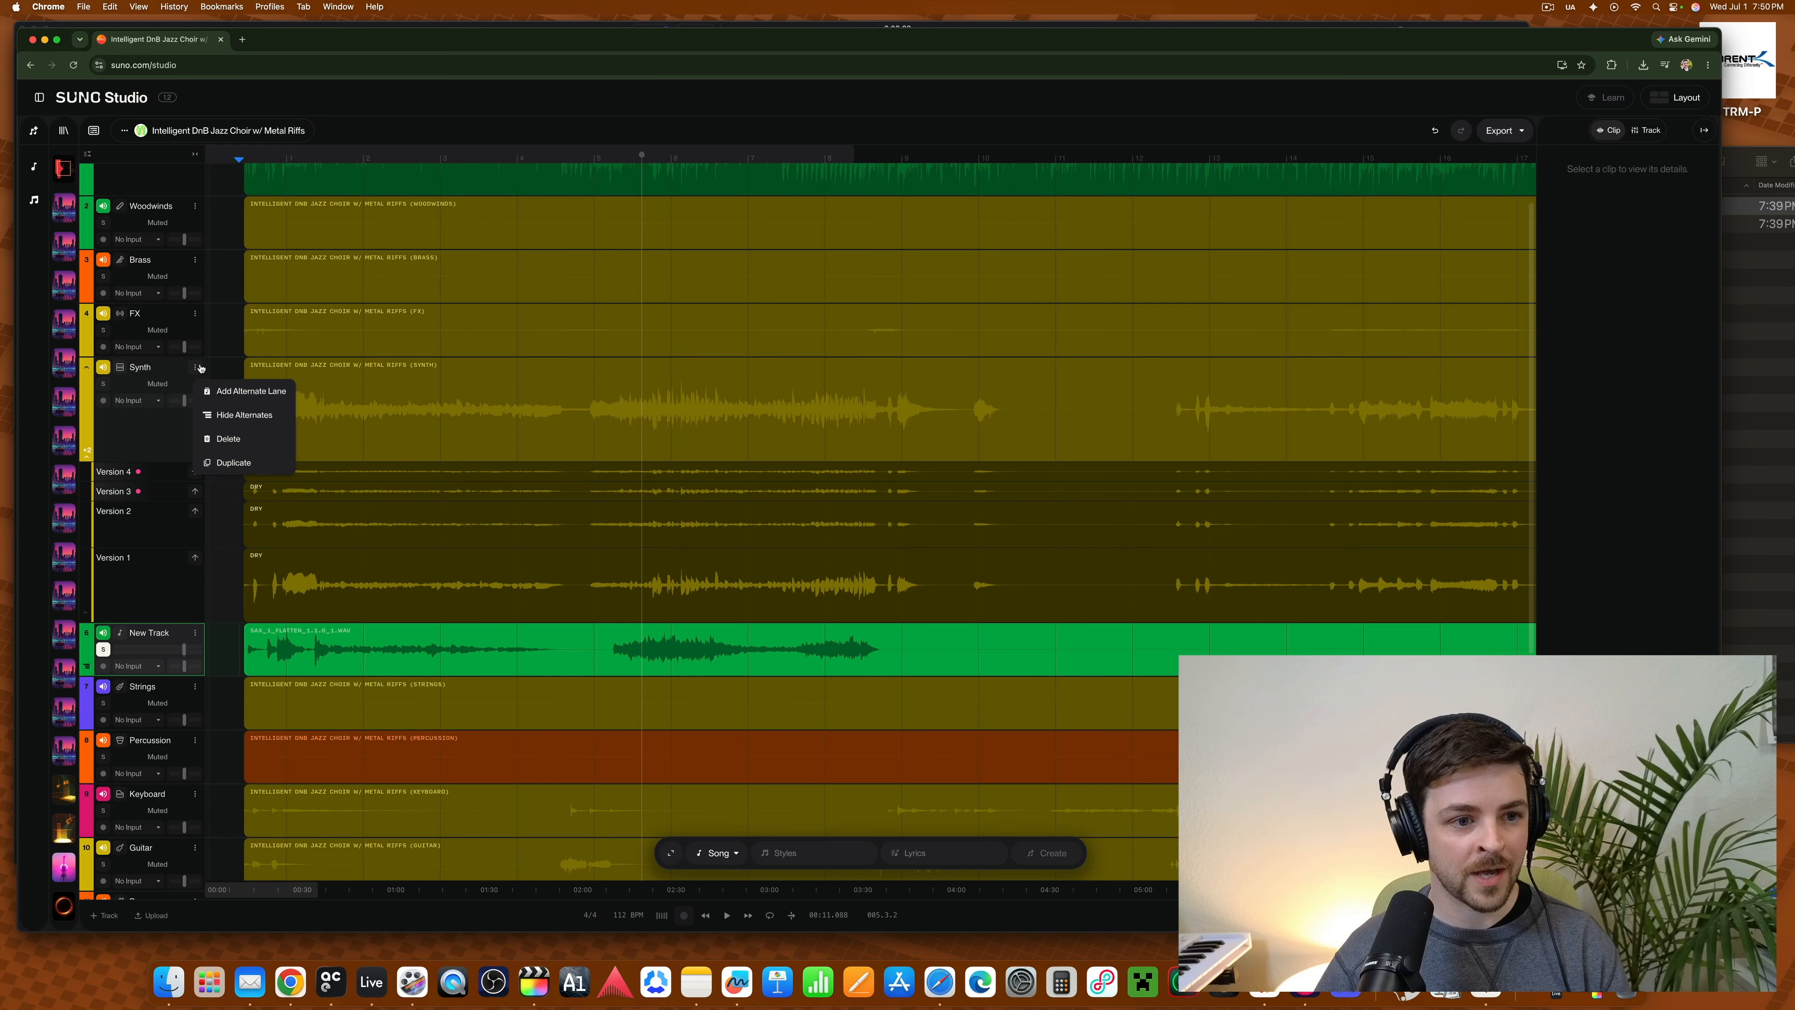
pyautogui.click(178, 375)
pyautogui.click(297, 650)
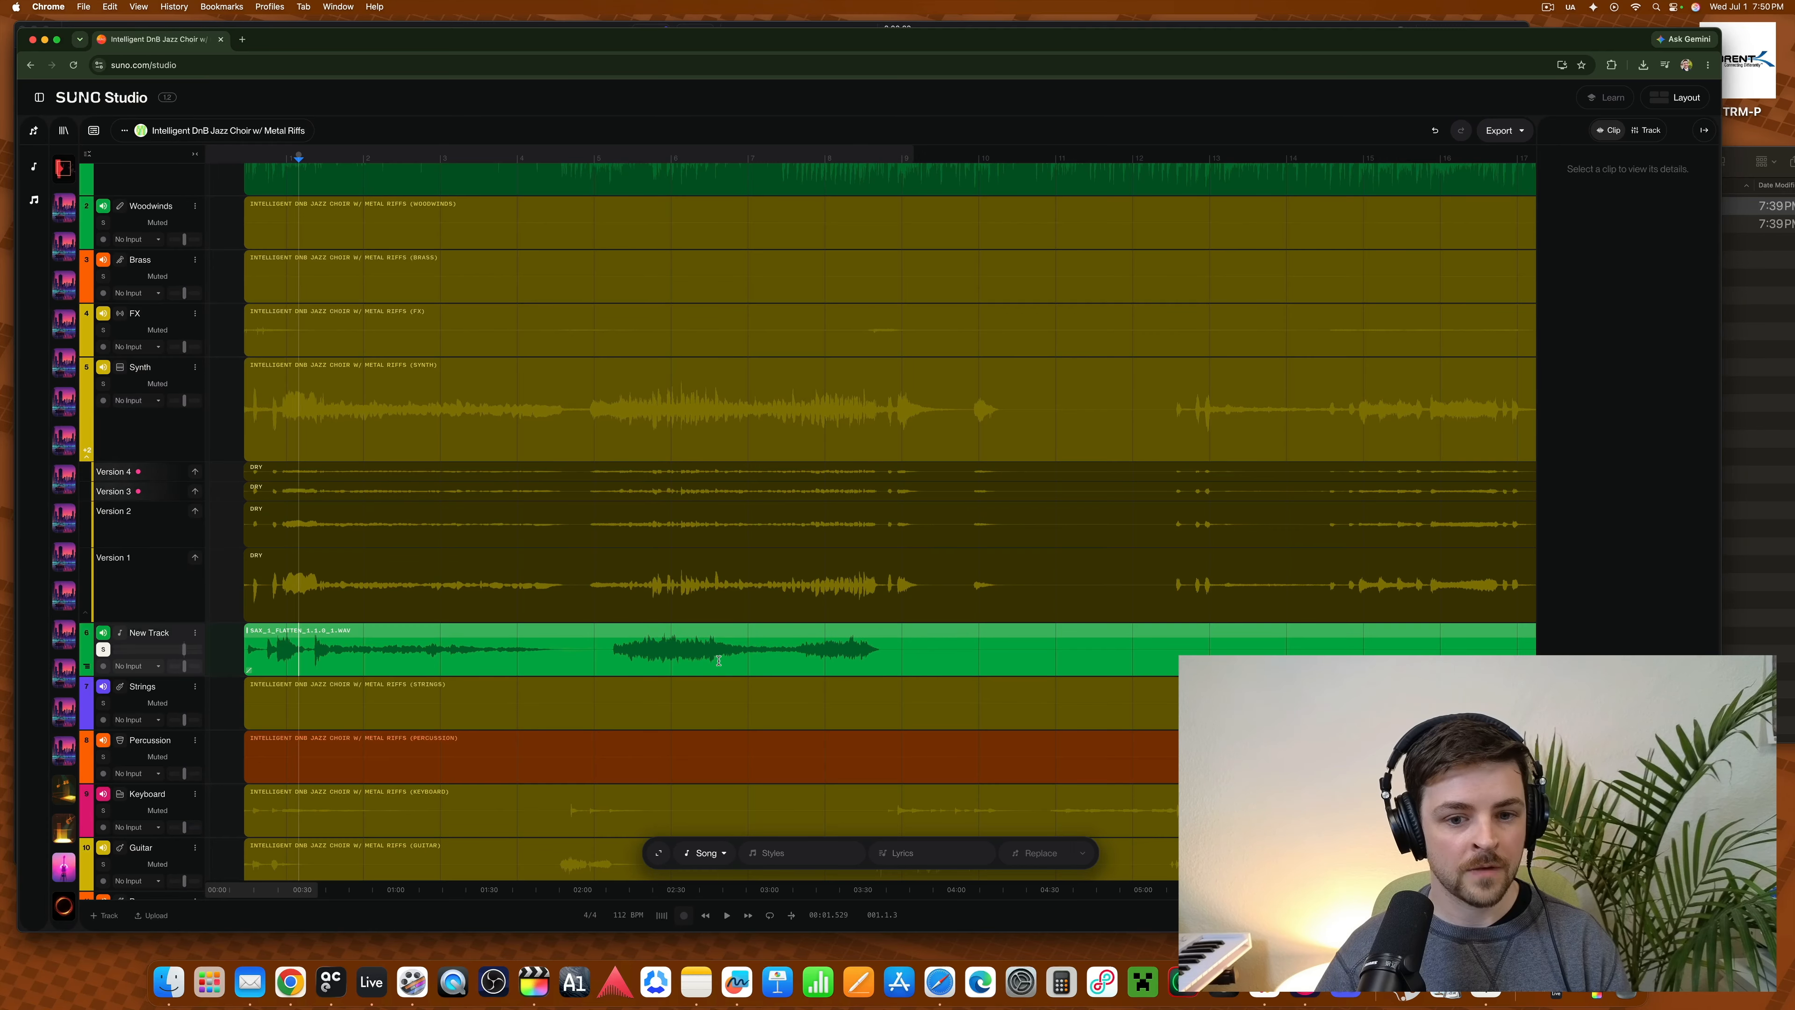
pyautogui.click(717, 651)
pyautogui.click(881, 650)
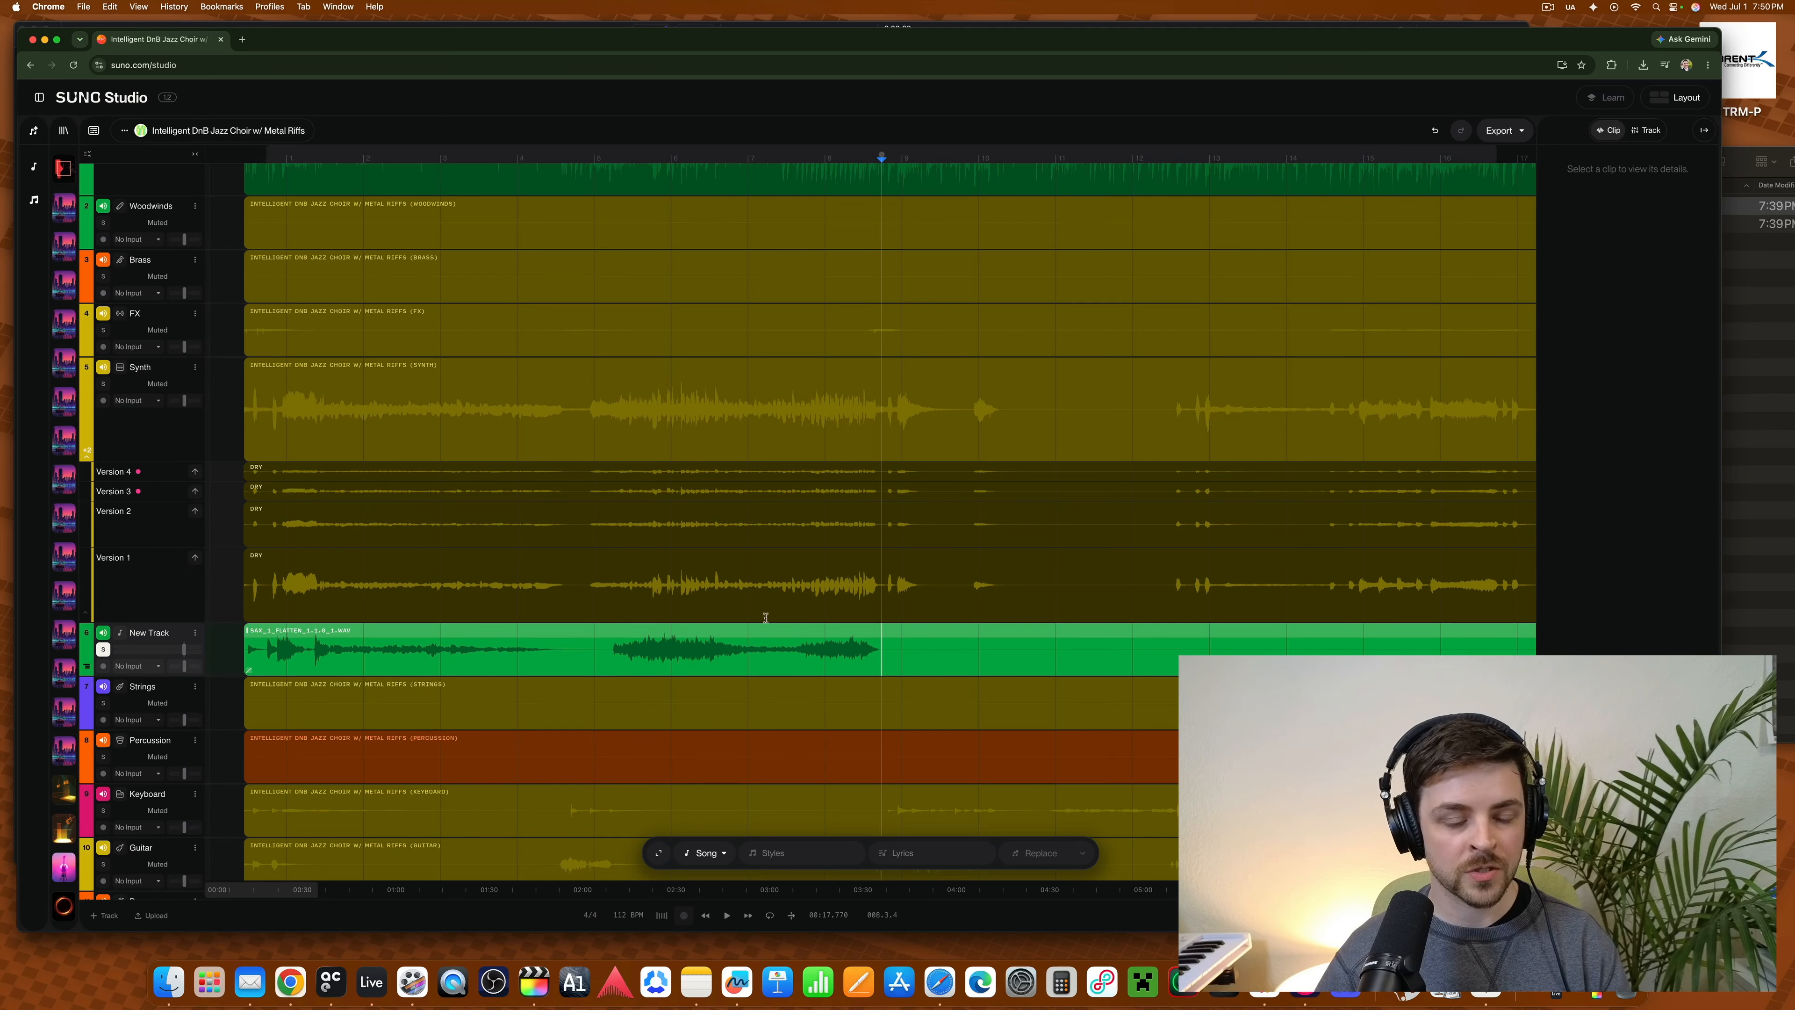
# - Add an alternate lane to the Synth track
pyautogui.click(195, 367)
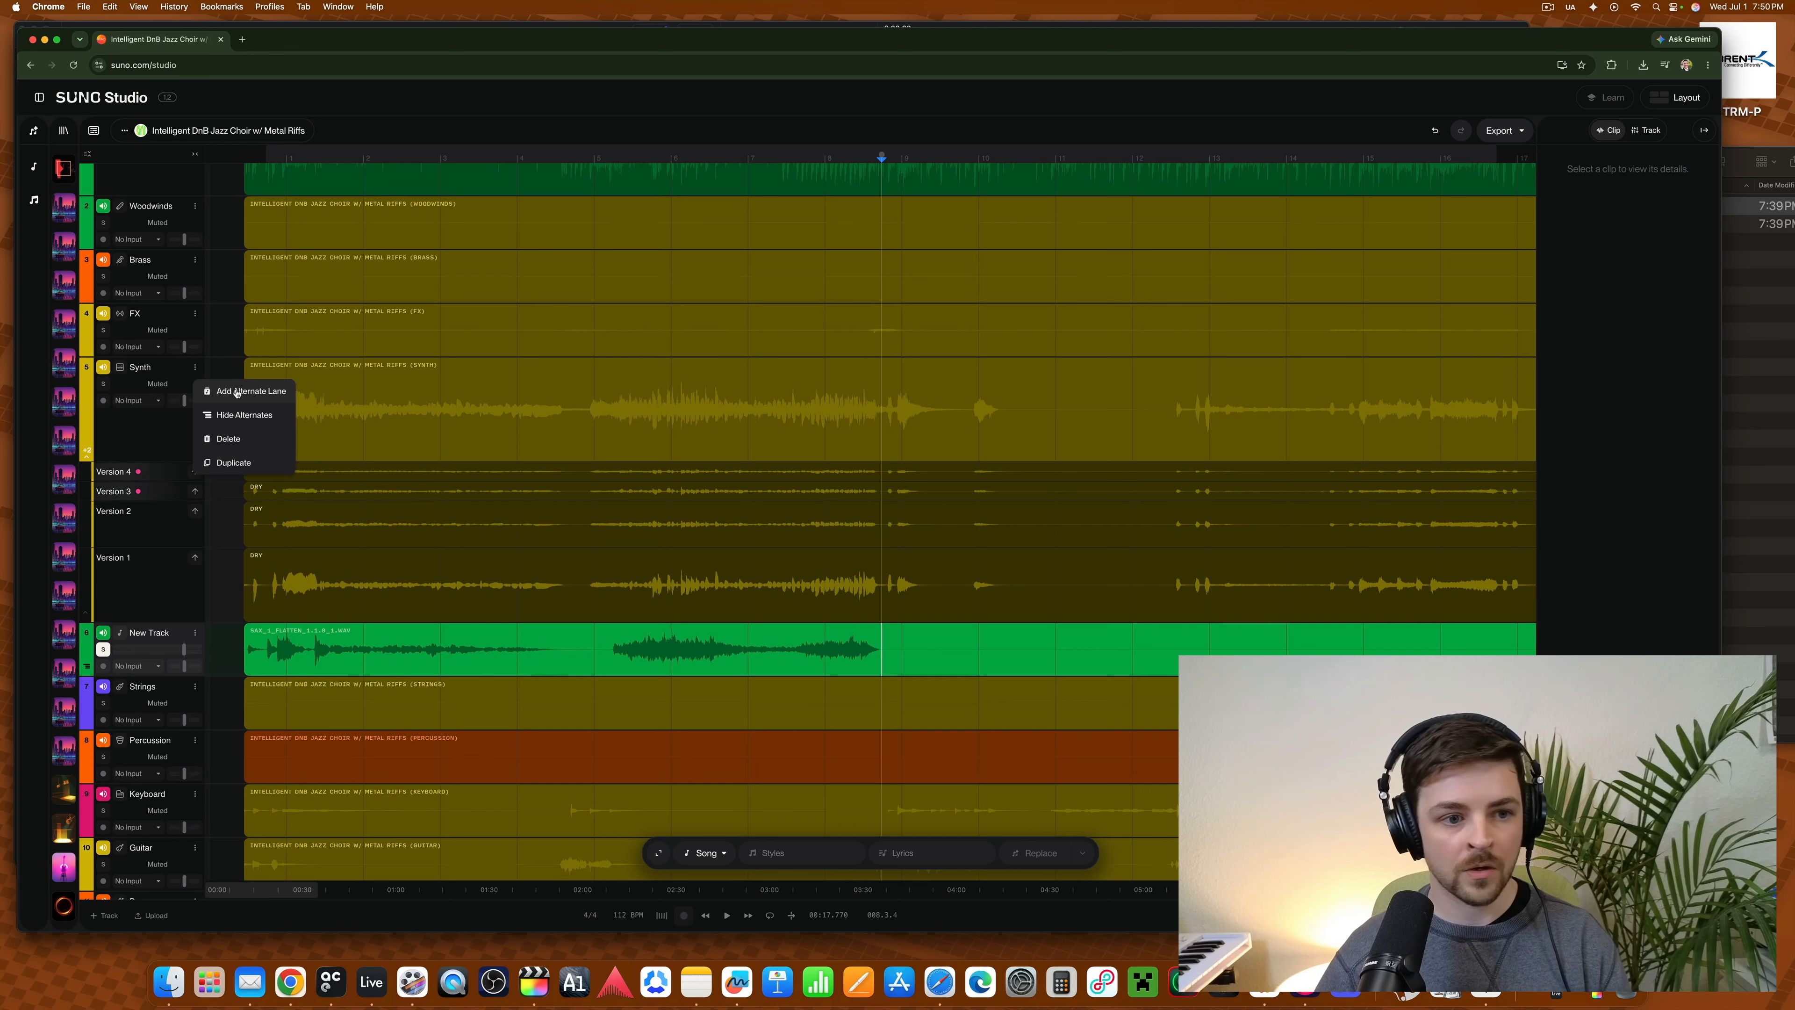
pyautogui.click(135, 368)
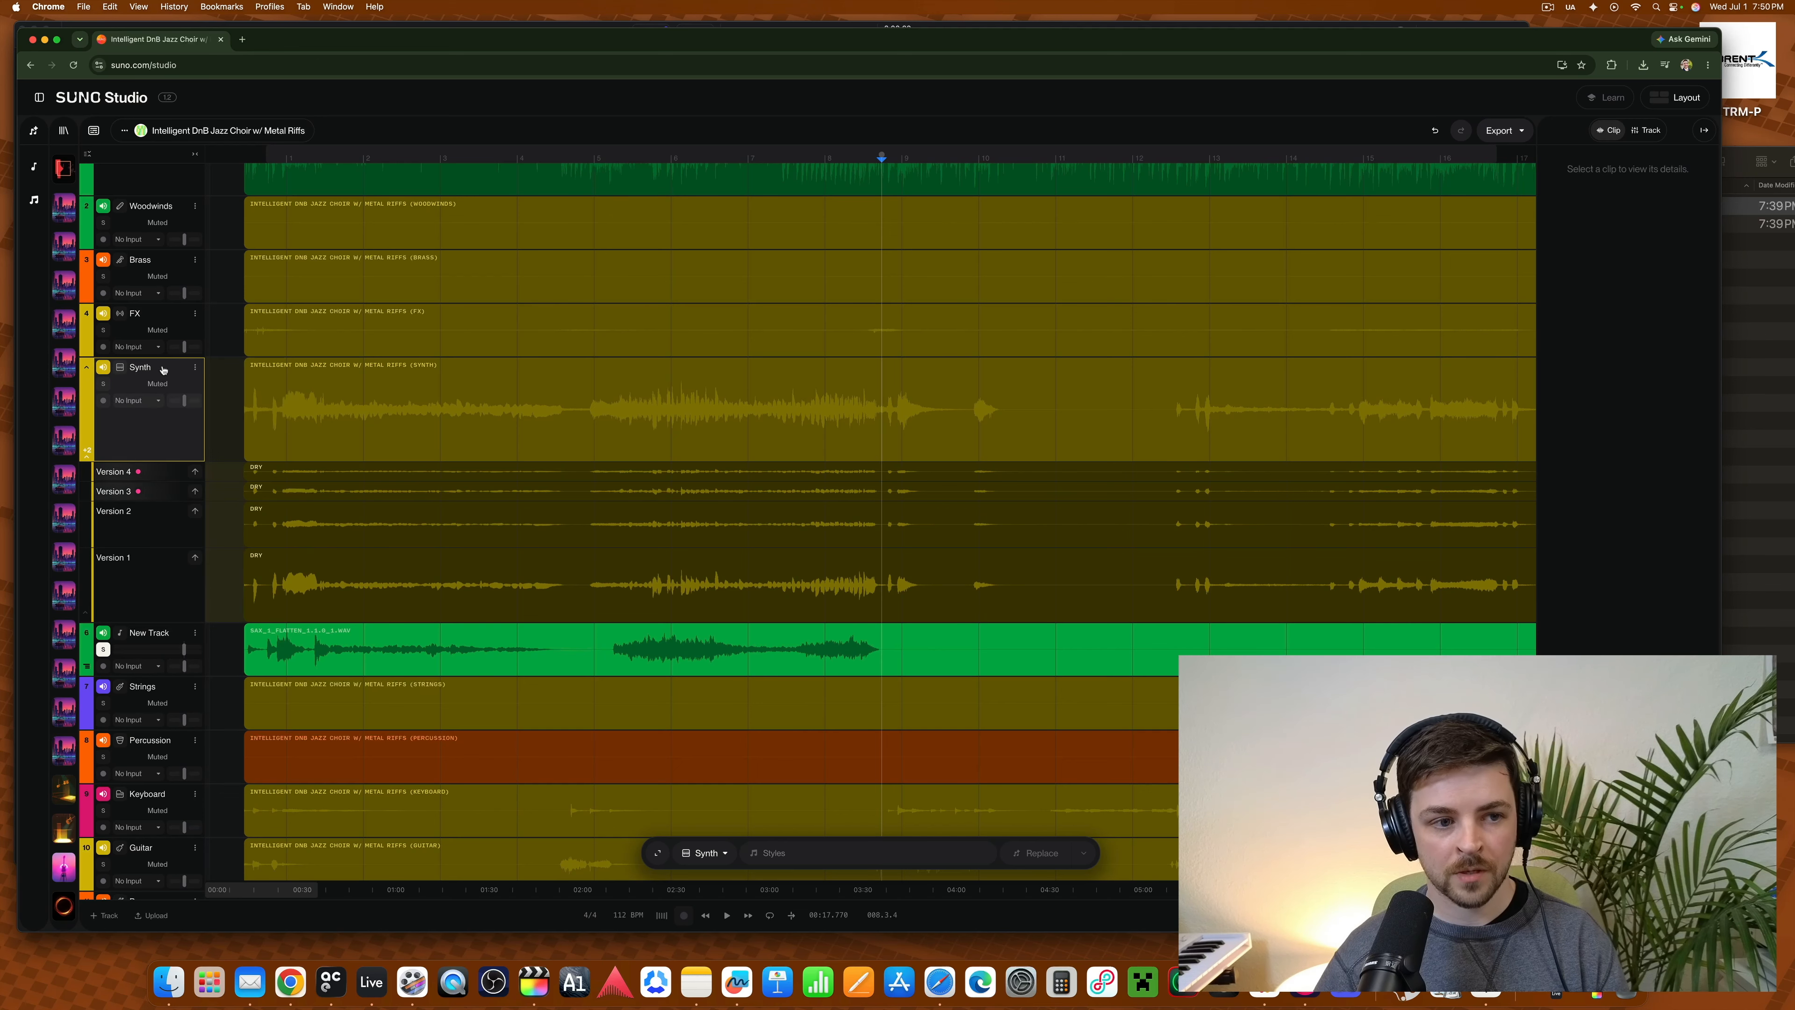
pyautogui.click(196, 368)
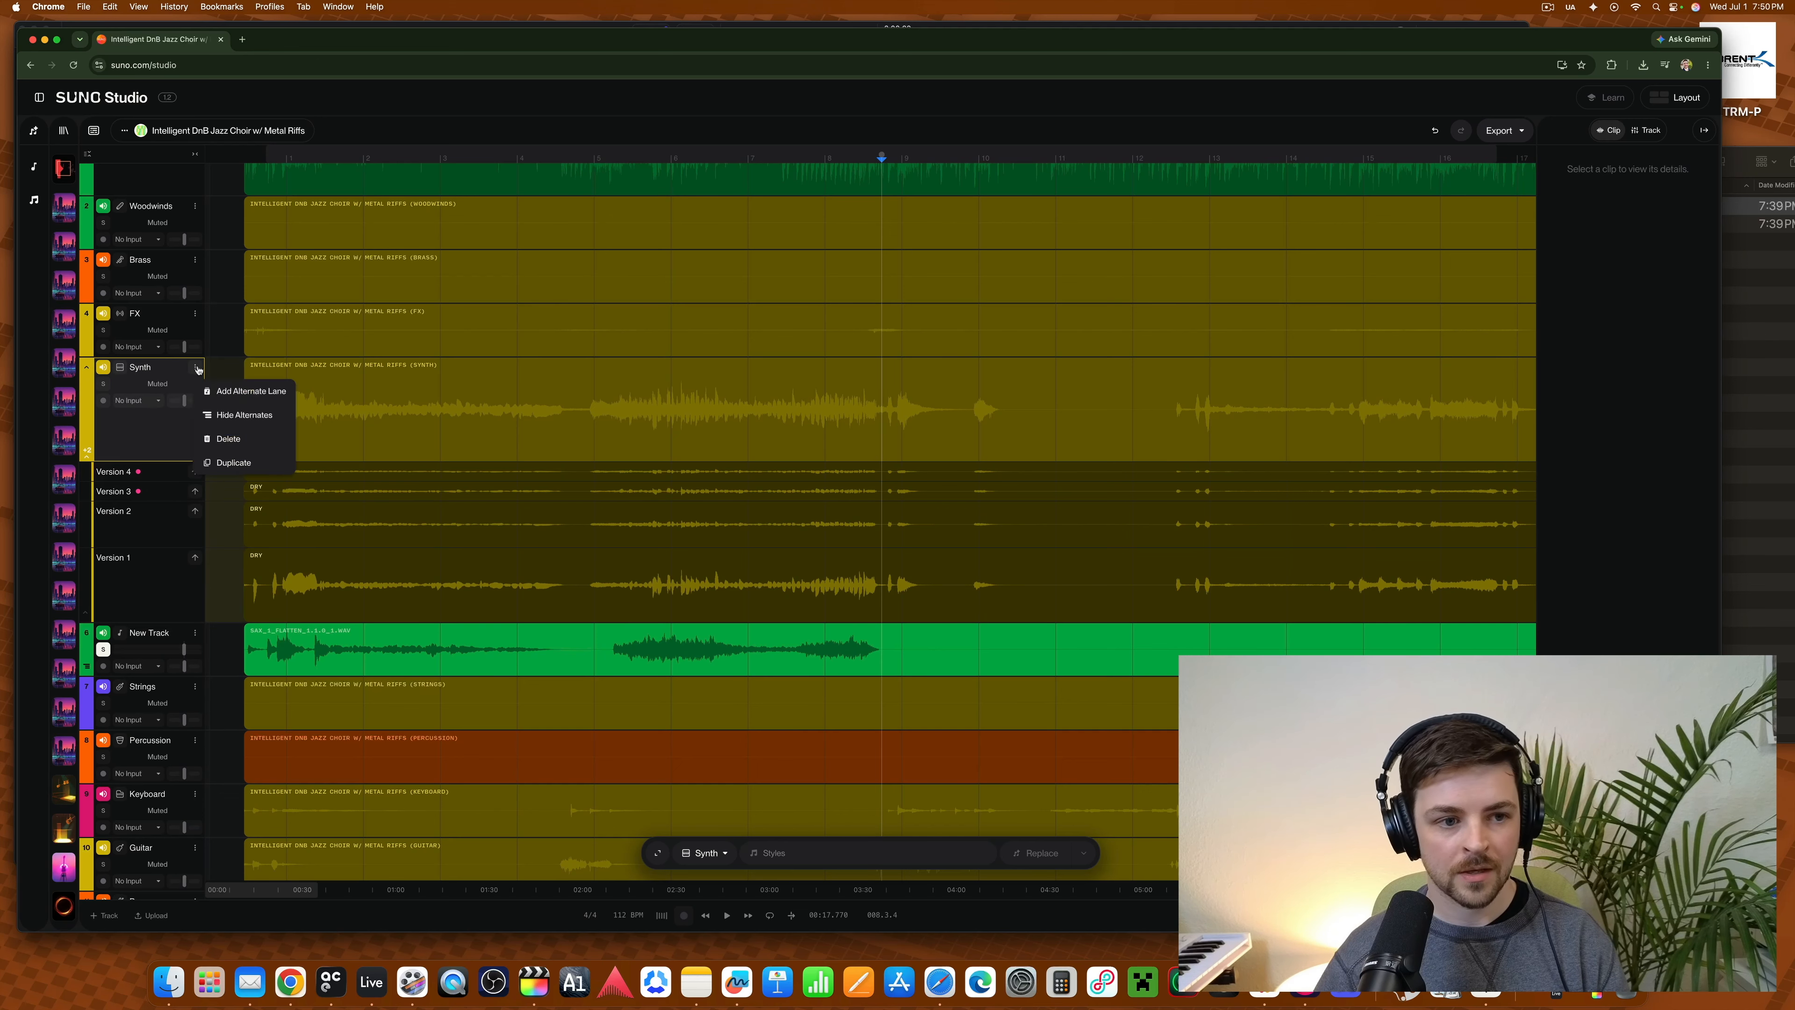
pyautogui.click(214, 390)
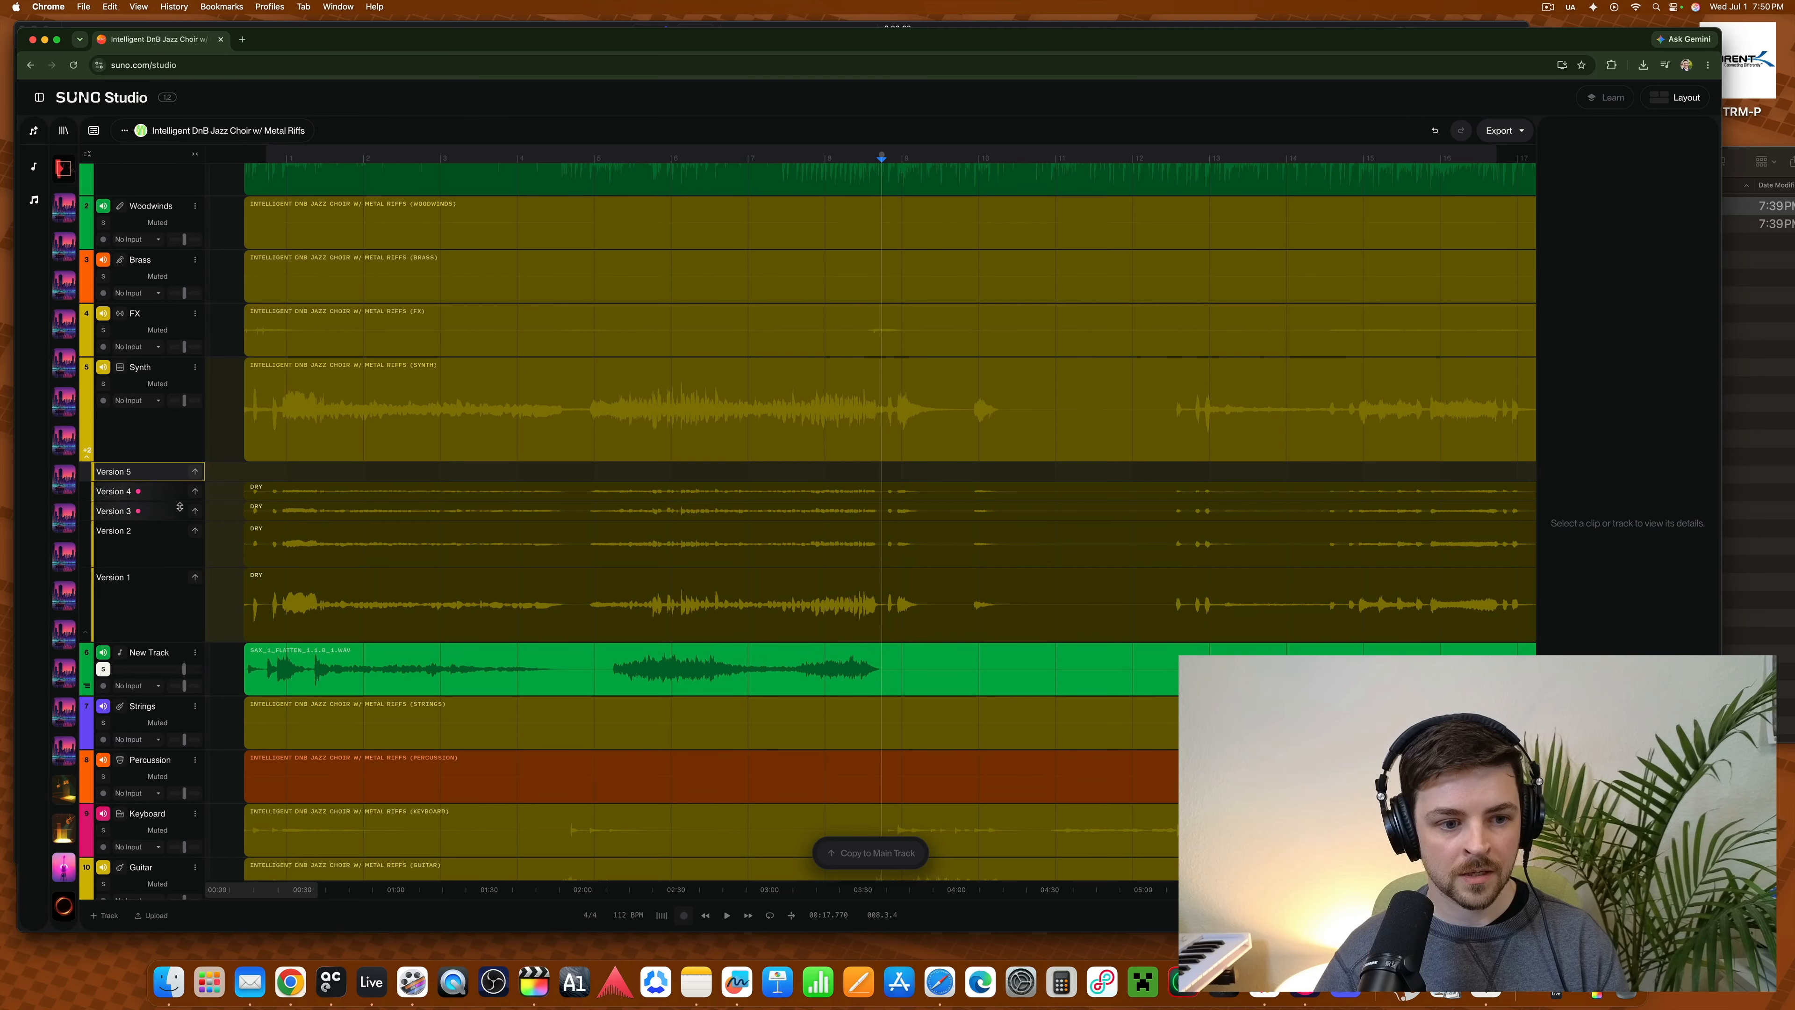
# - Move the sax clip from the new track onto the Synth track's empty Version 5 lane, aligned with the project start
pyautogui.click(317, 654)
pyautogui.moveTo(317, 654); pyautogui.dragTo(256, 456)
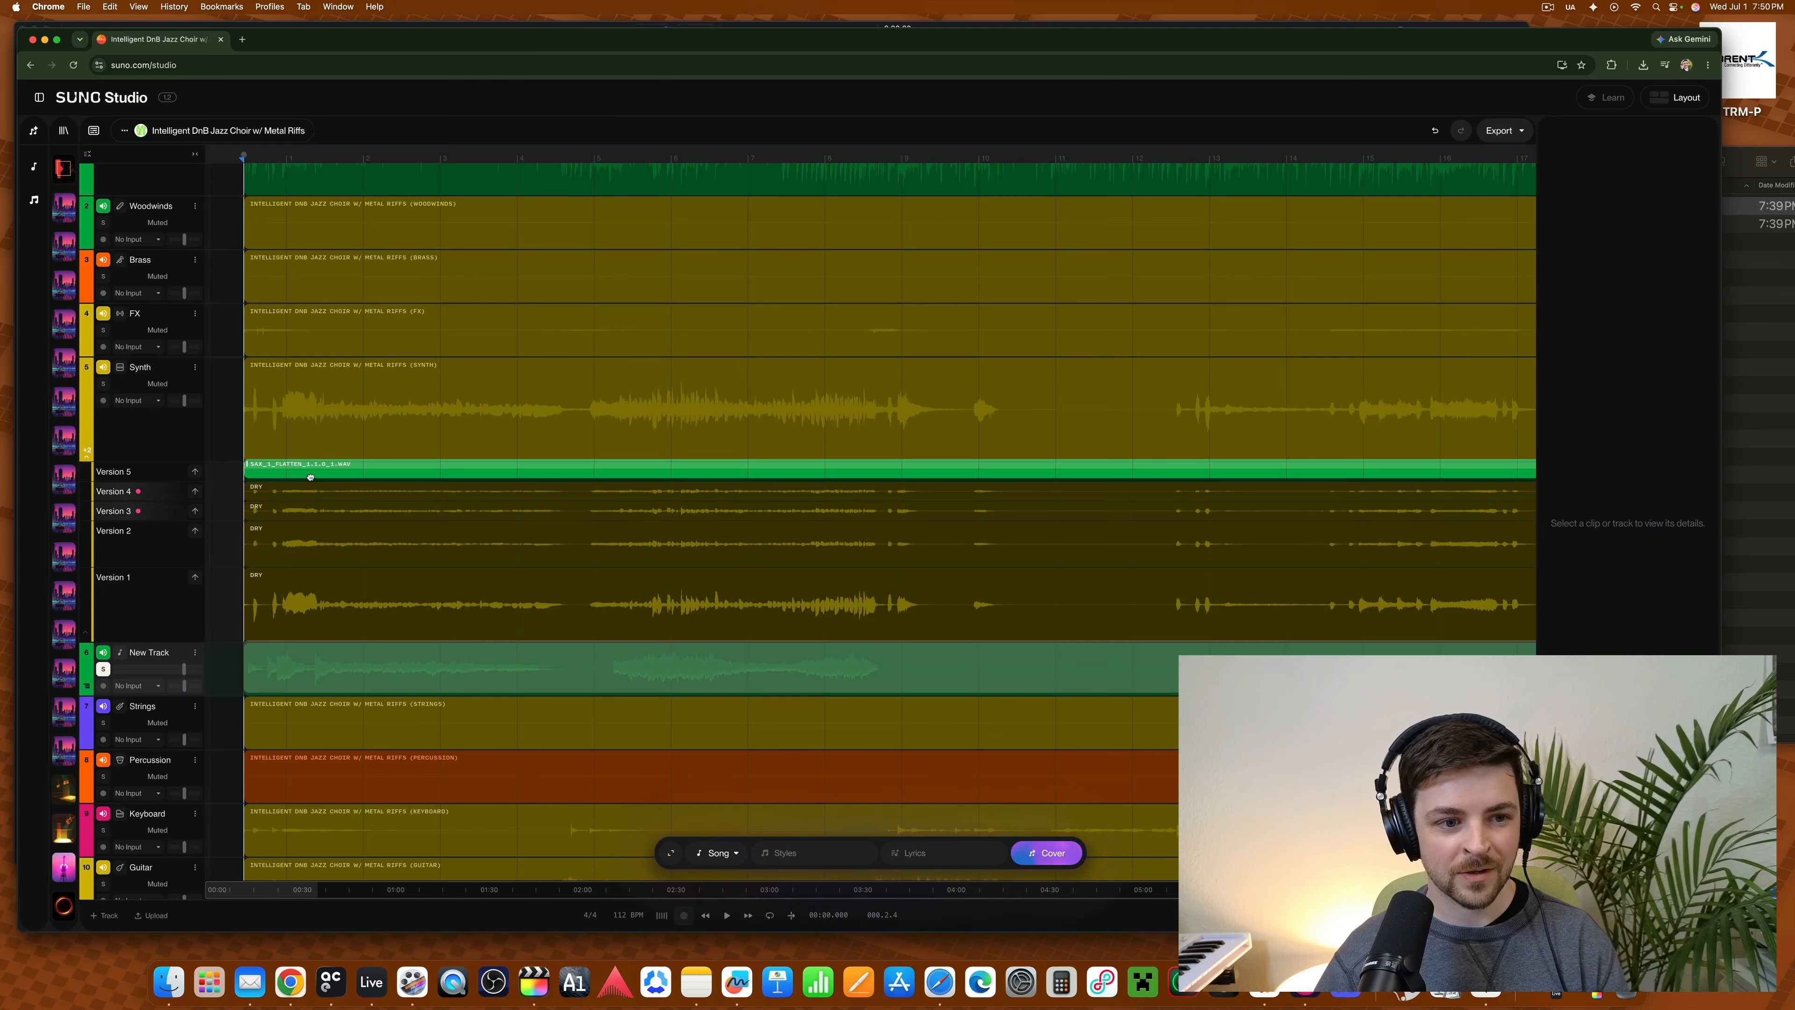
pyautogui.scroll(5, 296, 495)
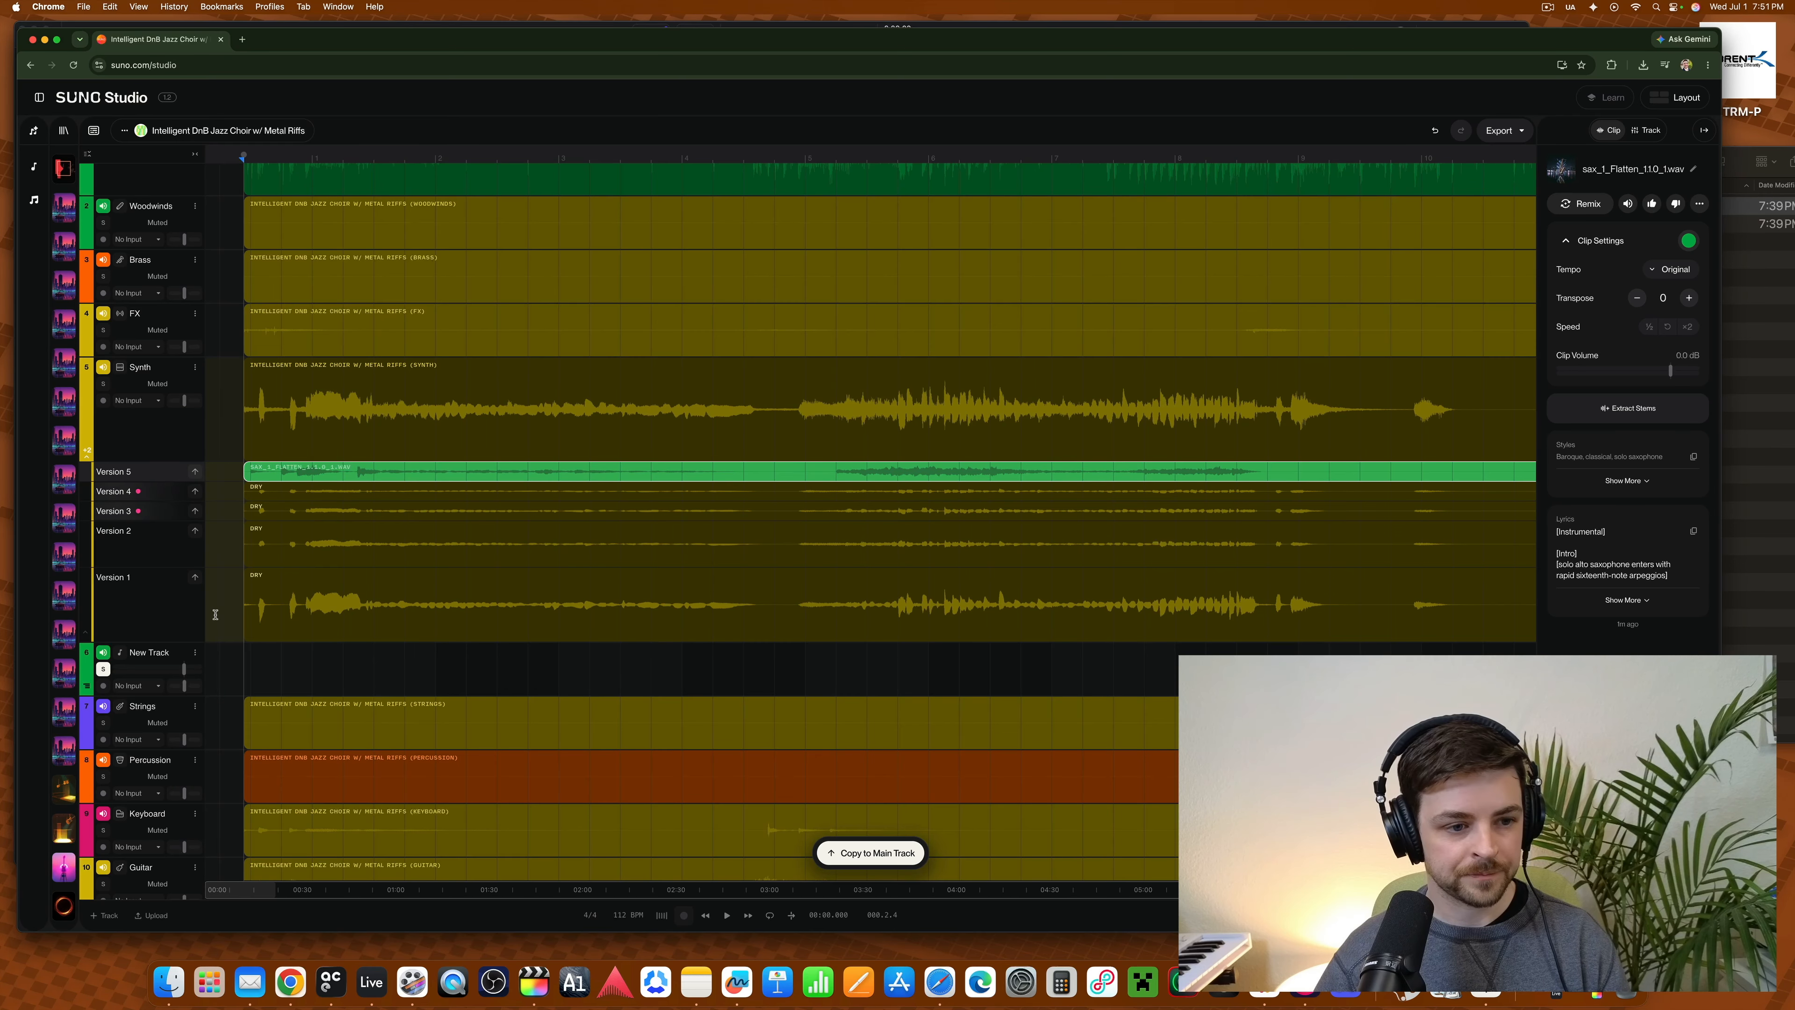
pyautogui.scroll(5, 294, 569)
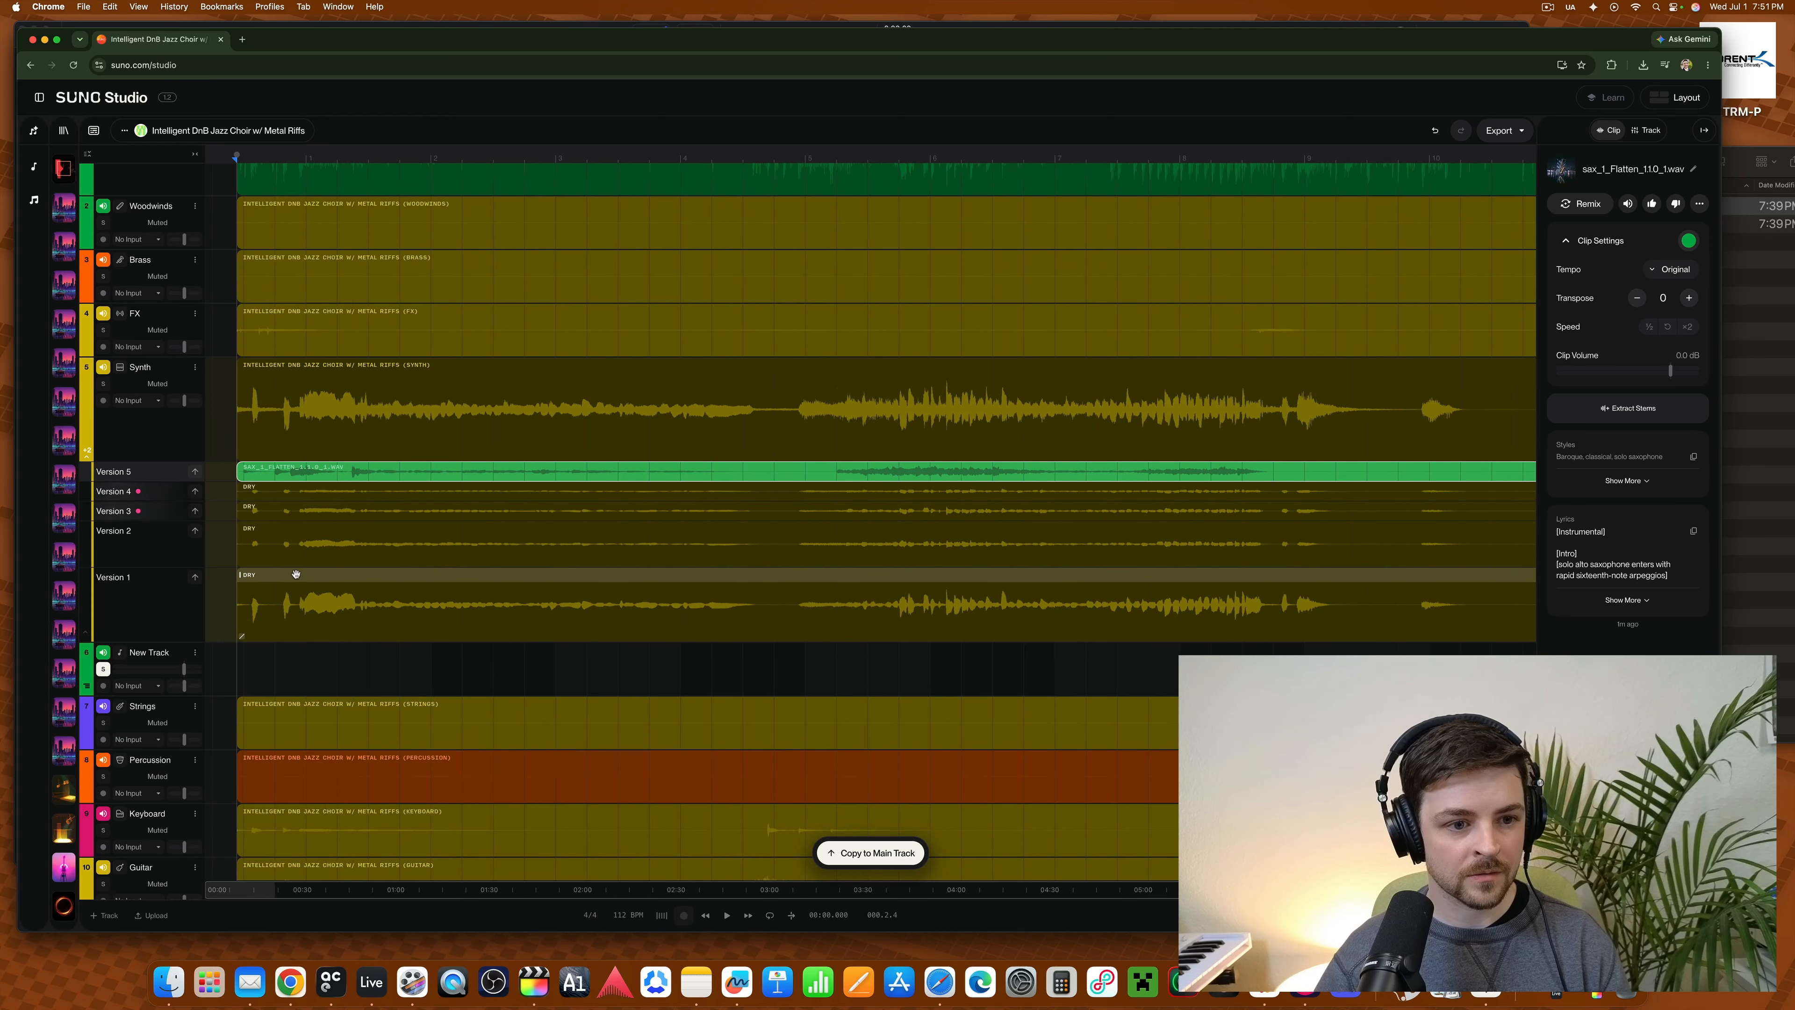
pyautogui.hscroll(-3, 293, 559)
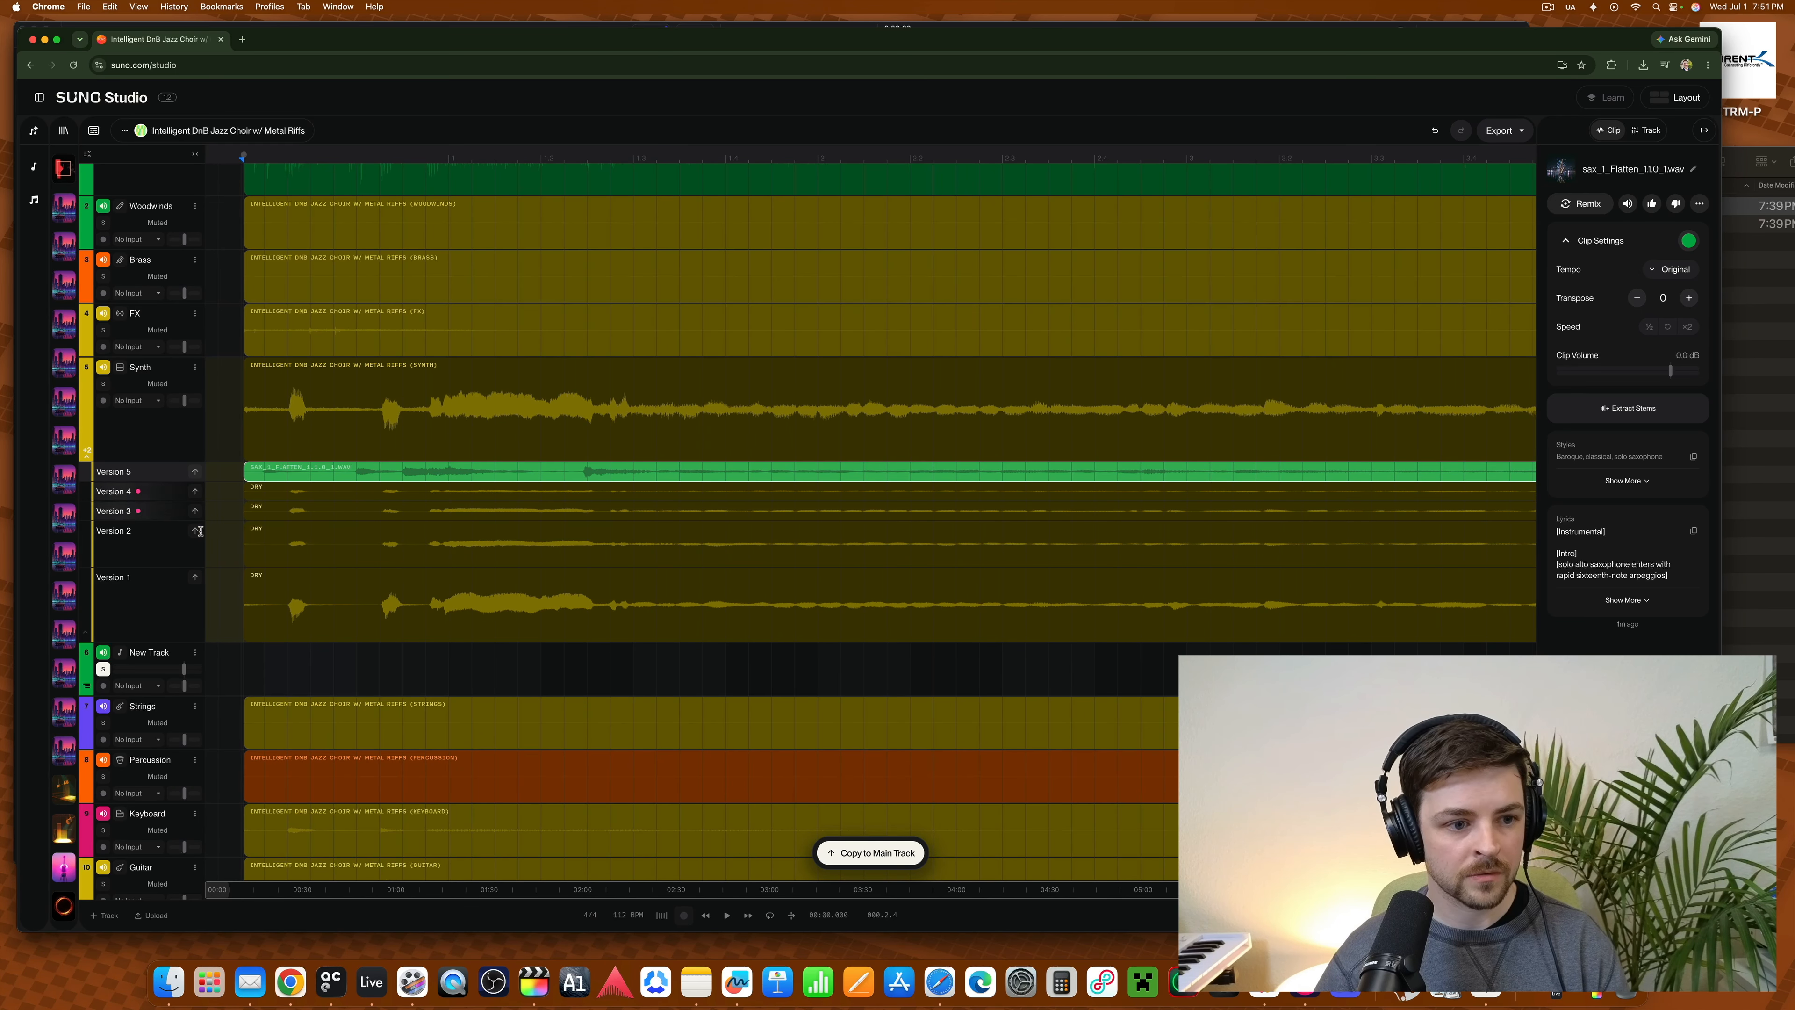
# - Turn off solo on the emptied new track between Synth and Strings and delete that track
pyautogui.click(230, 345)
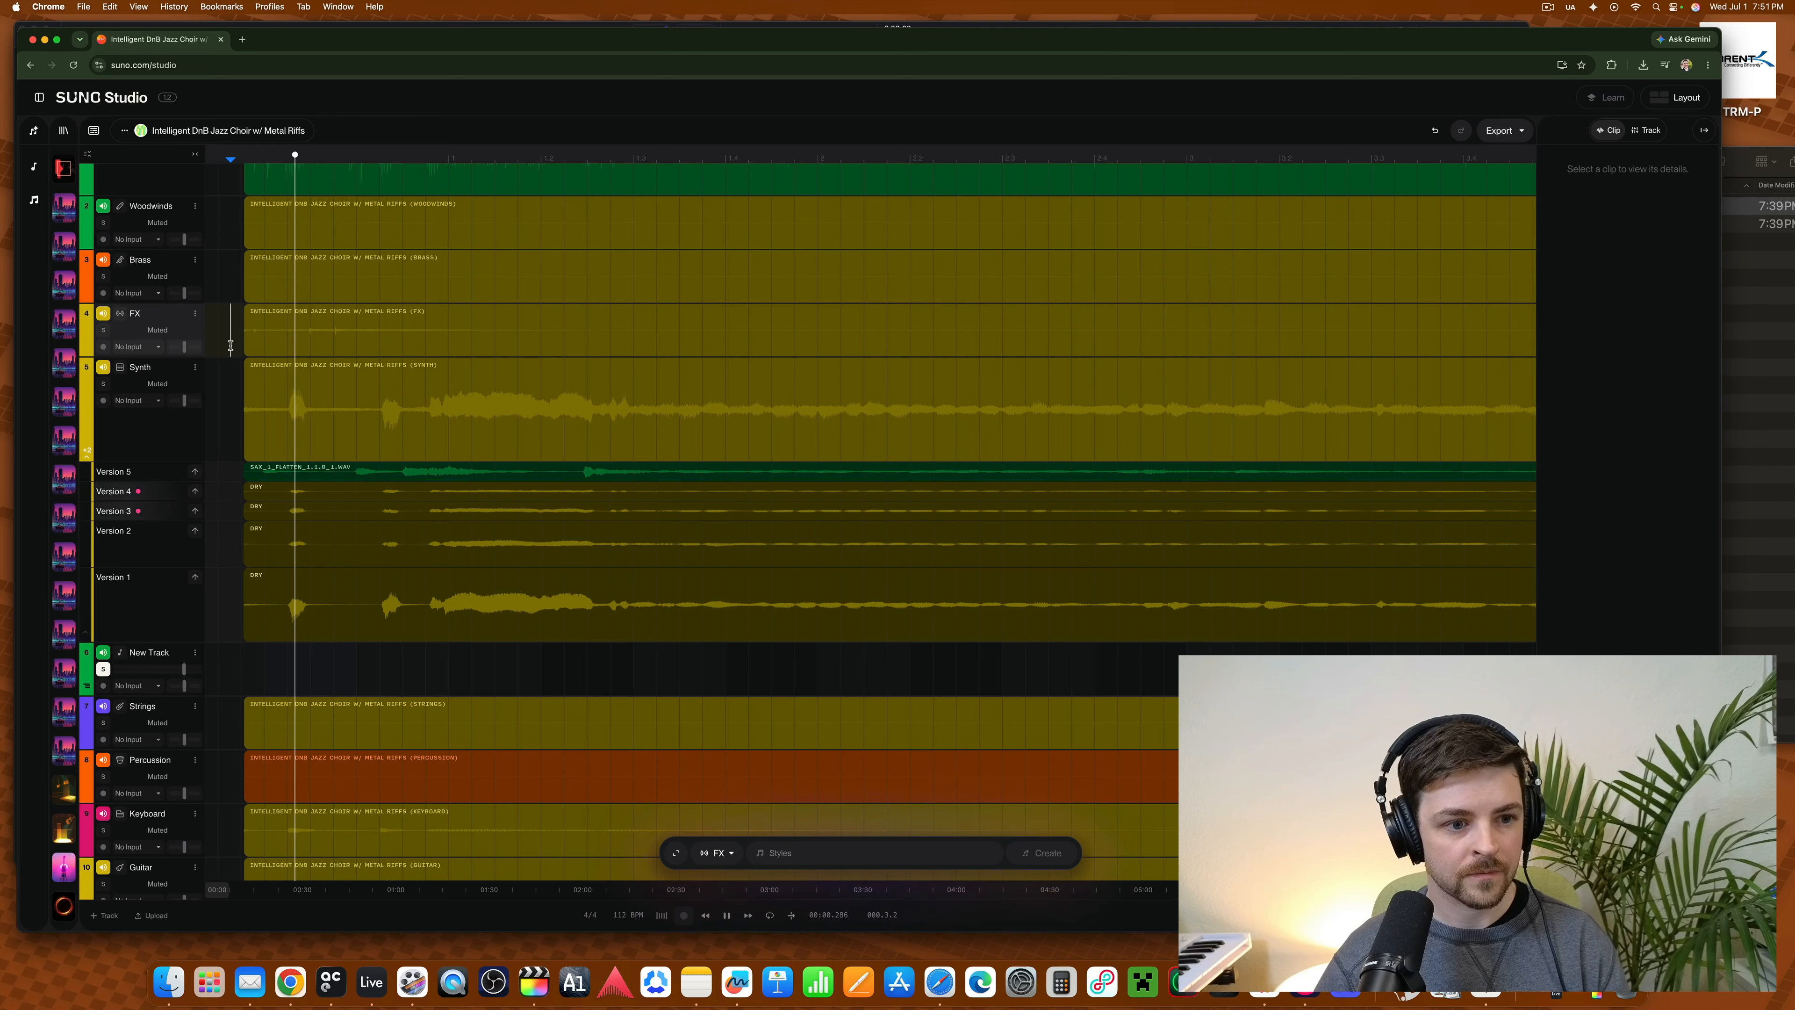
pyautogui.scroll(-5, 106, 386)
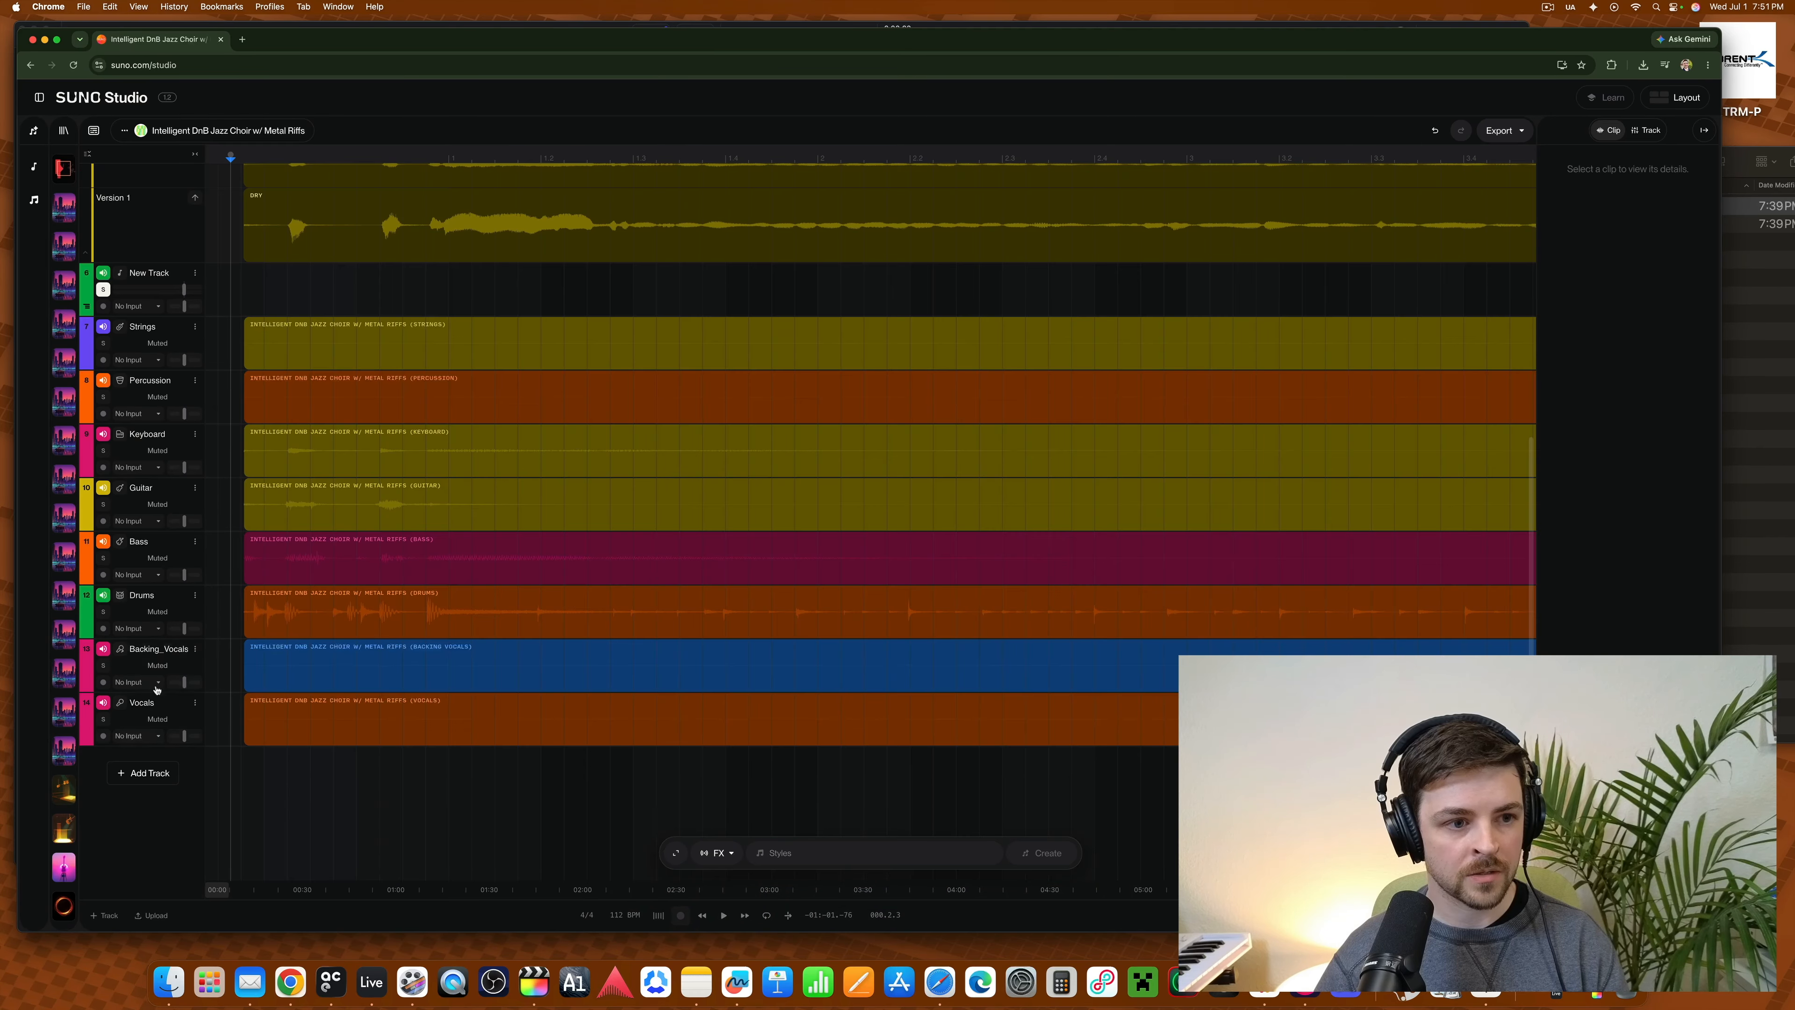
pyautogui.scroll(5, 102, 658)
pyautogui.click(102, 660)
pyautogui.press('Delete')
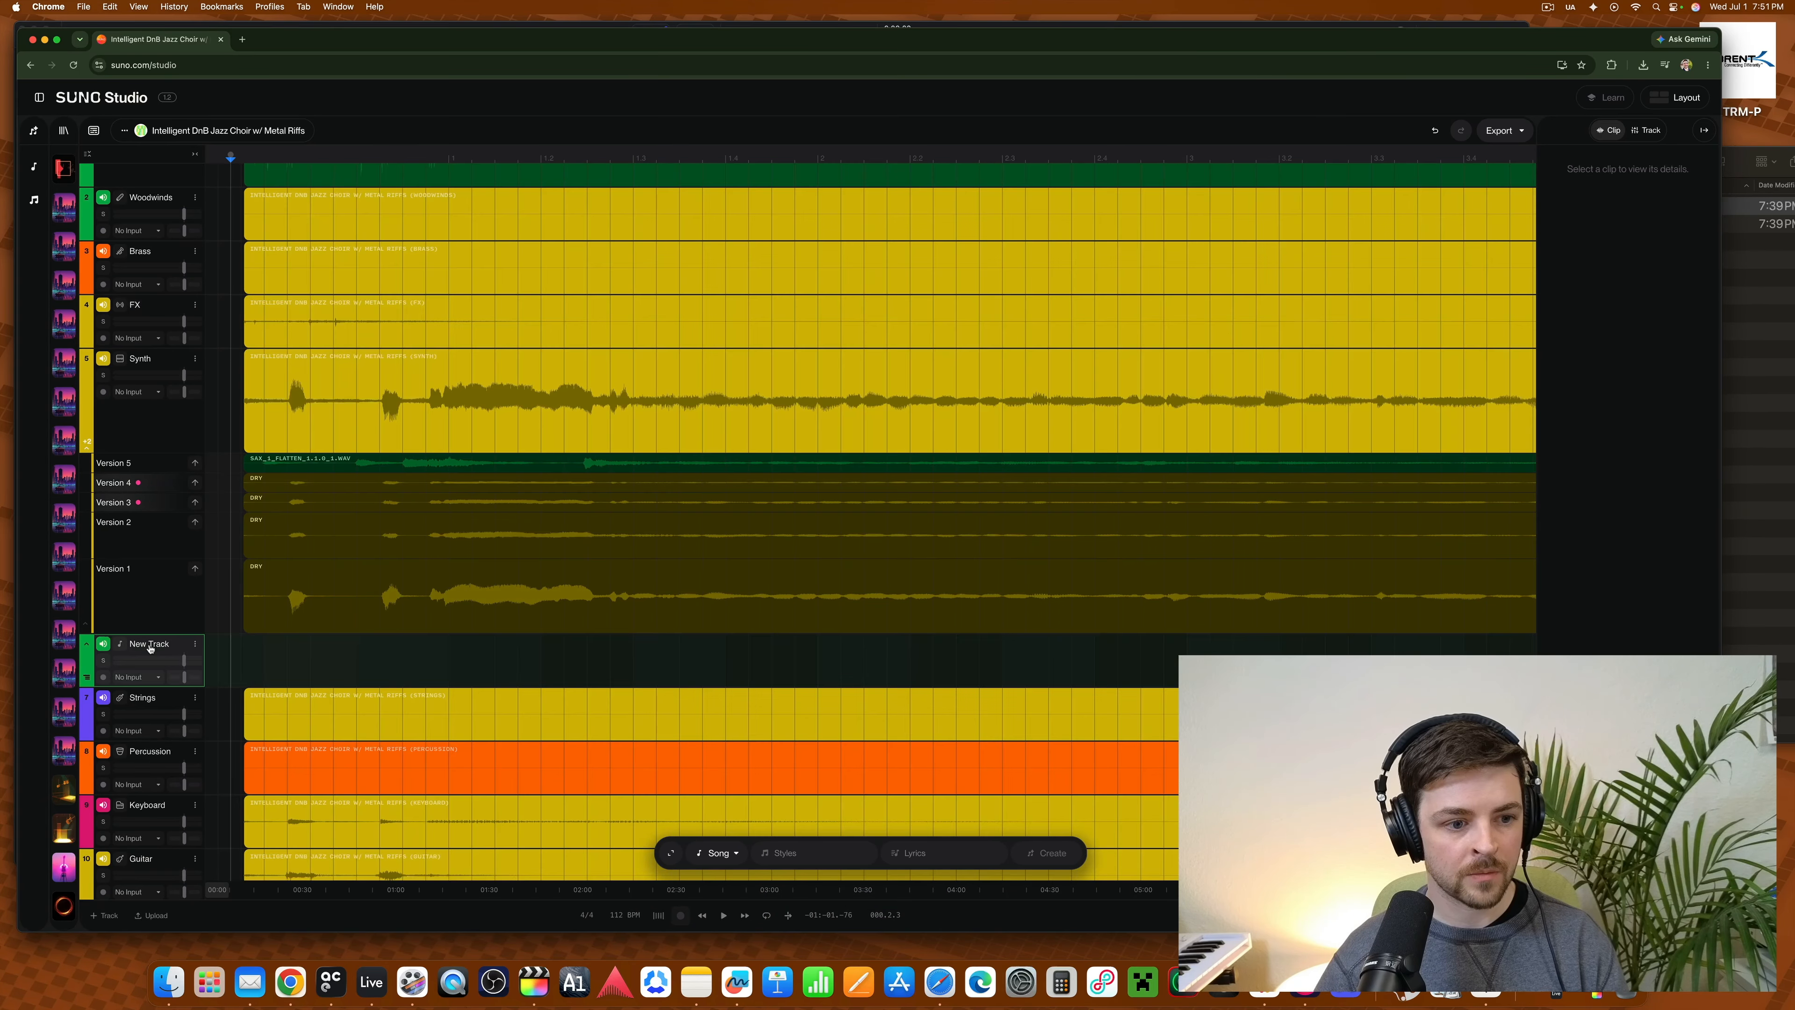
# - Audition the stem mix from the project start, comparing the original Synth clip with the sax clip on the Version 5 lane
pyautogui.click(231, 439)
pyautogui.press('space')
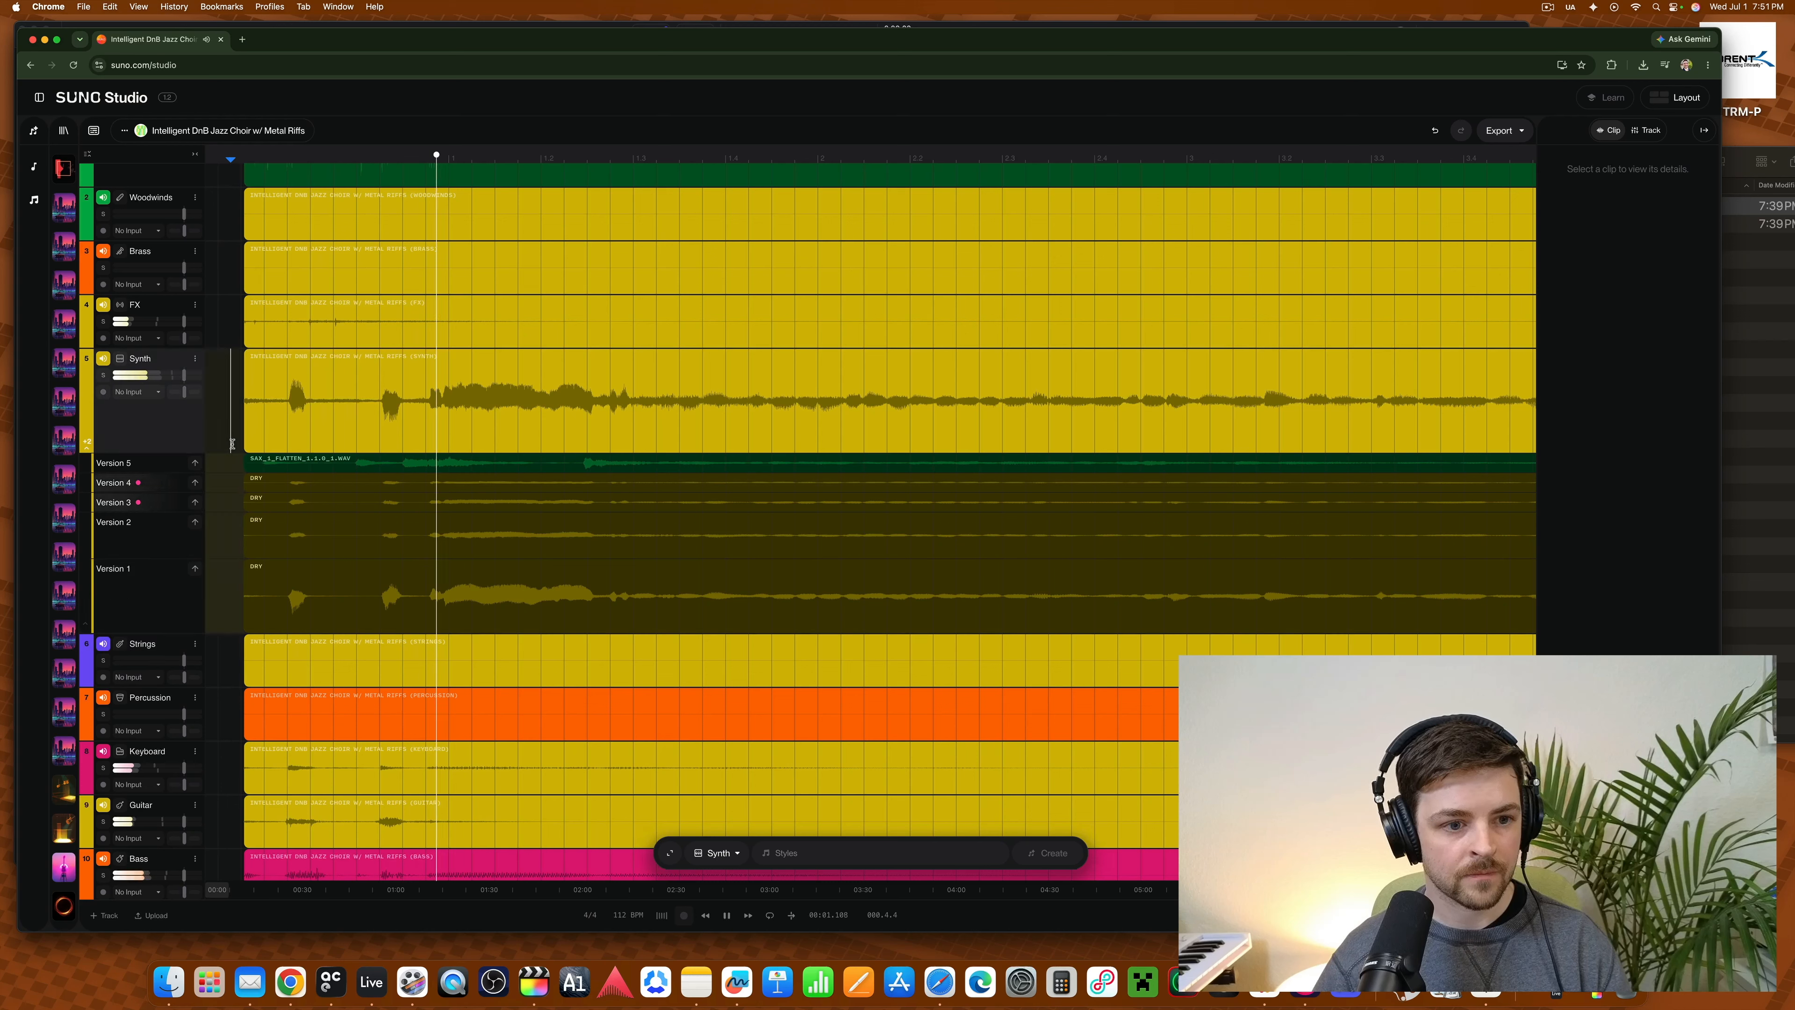
pyautogui.press('space')
pyautogui.click(244, 461)
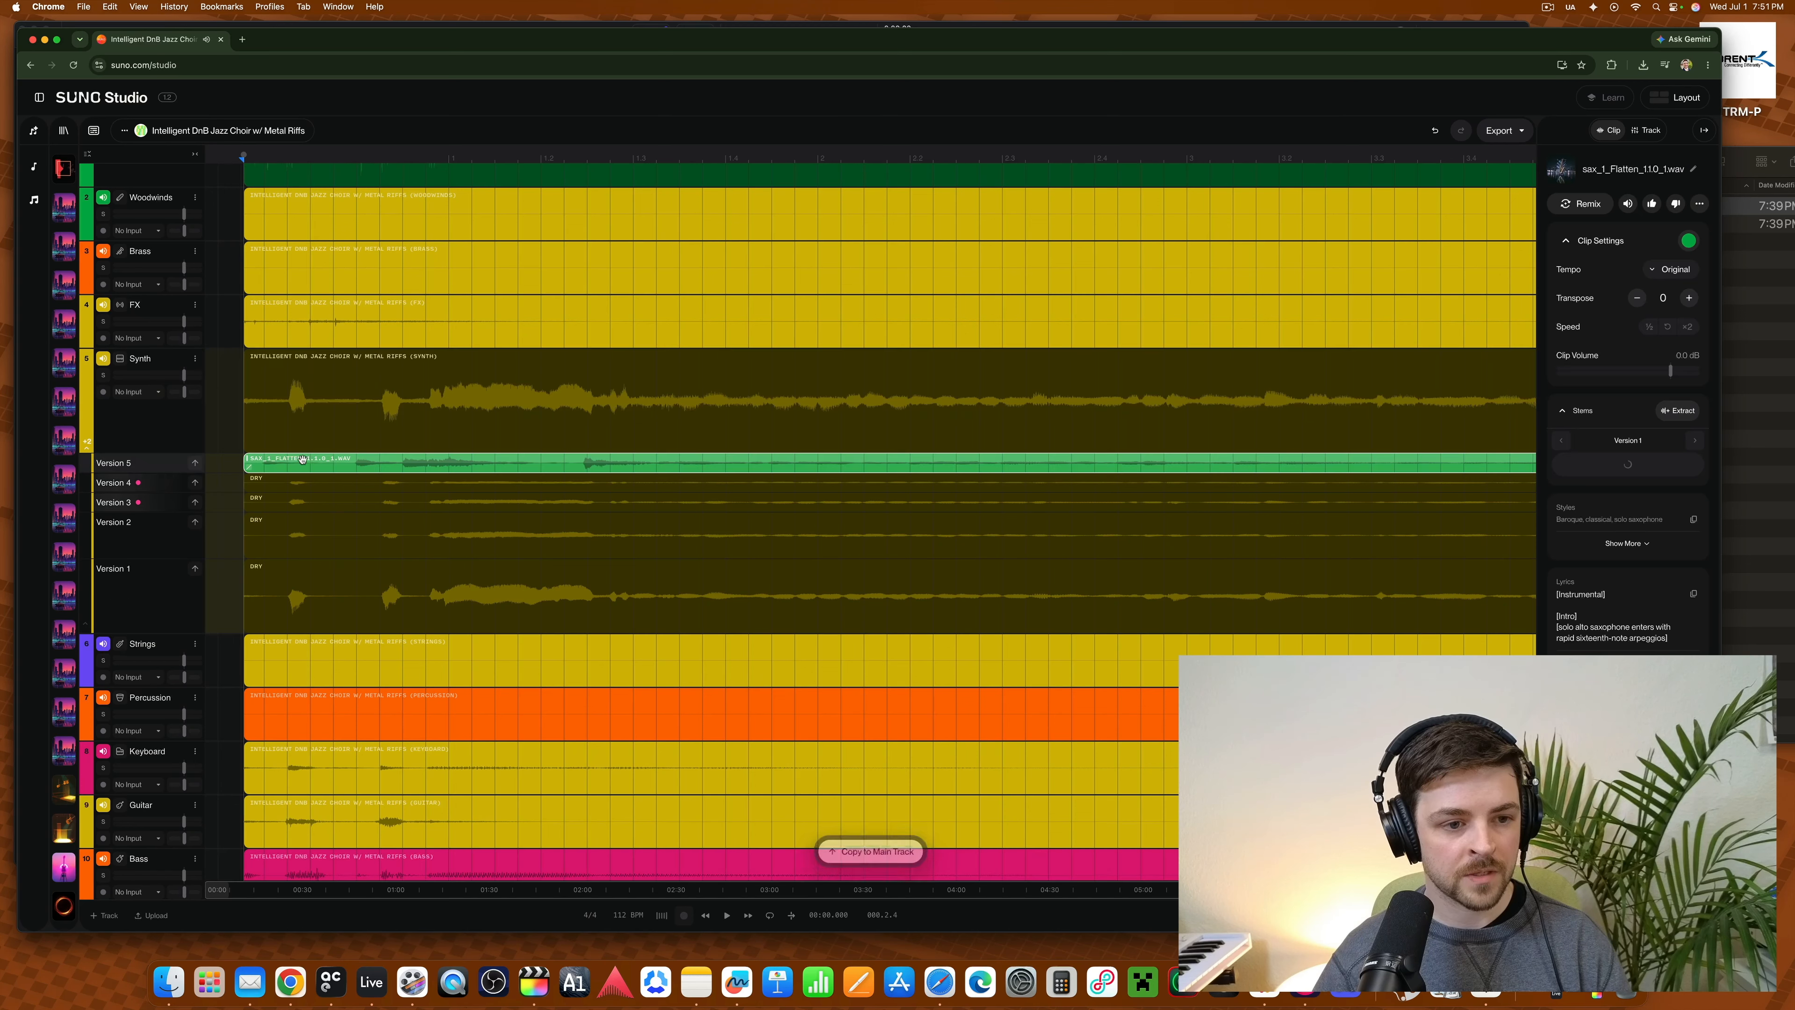
pyautogui.press('space')
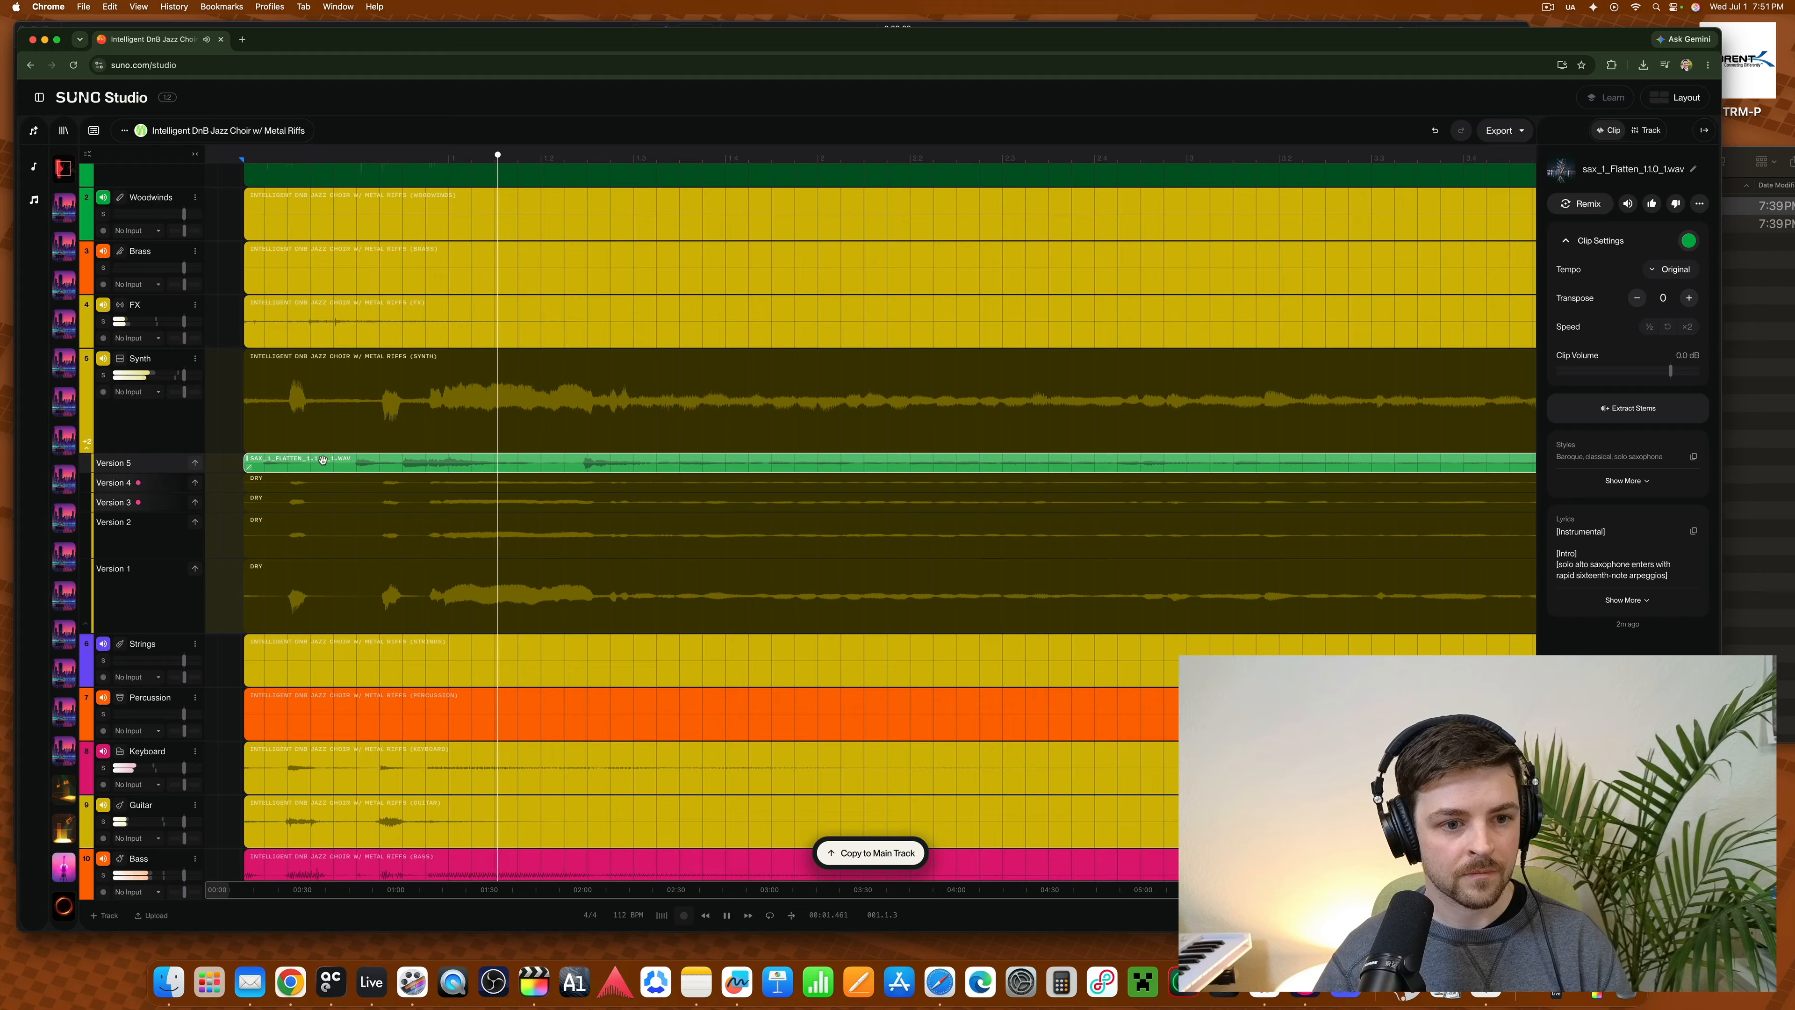
pyautogui.press('space')
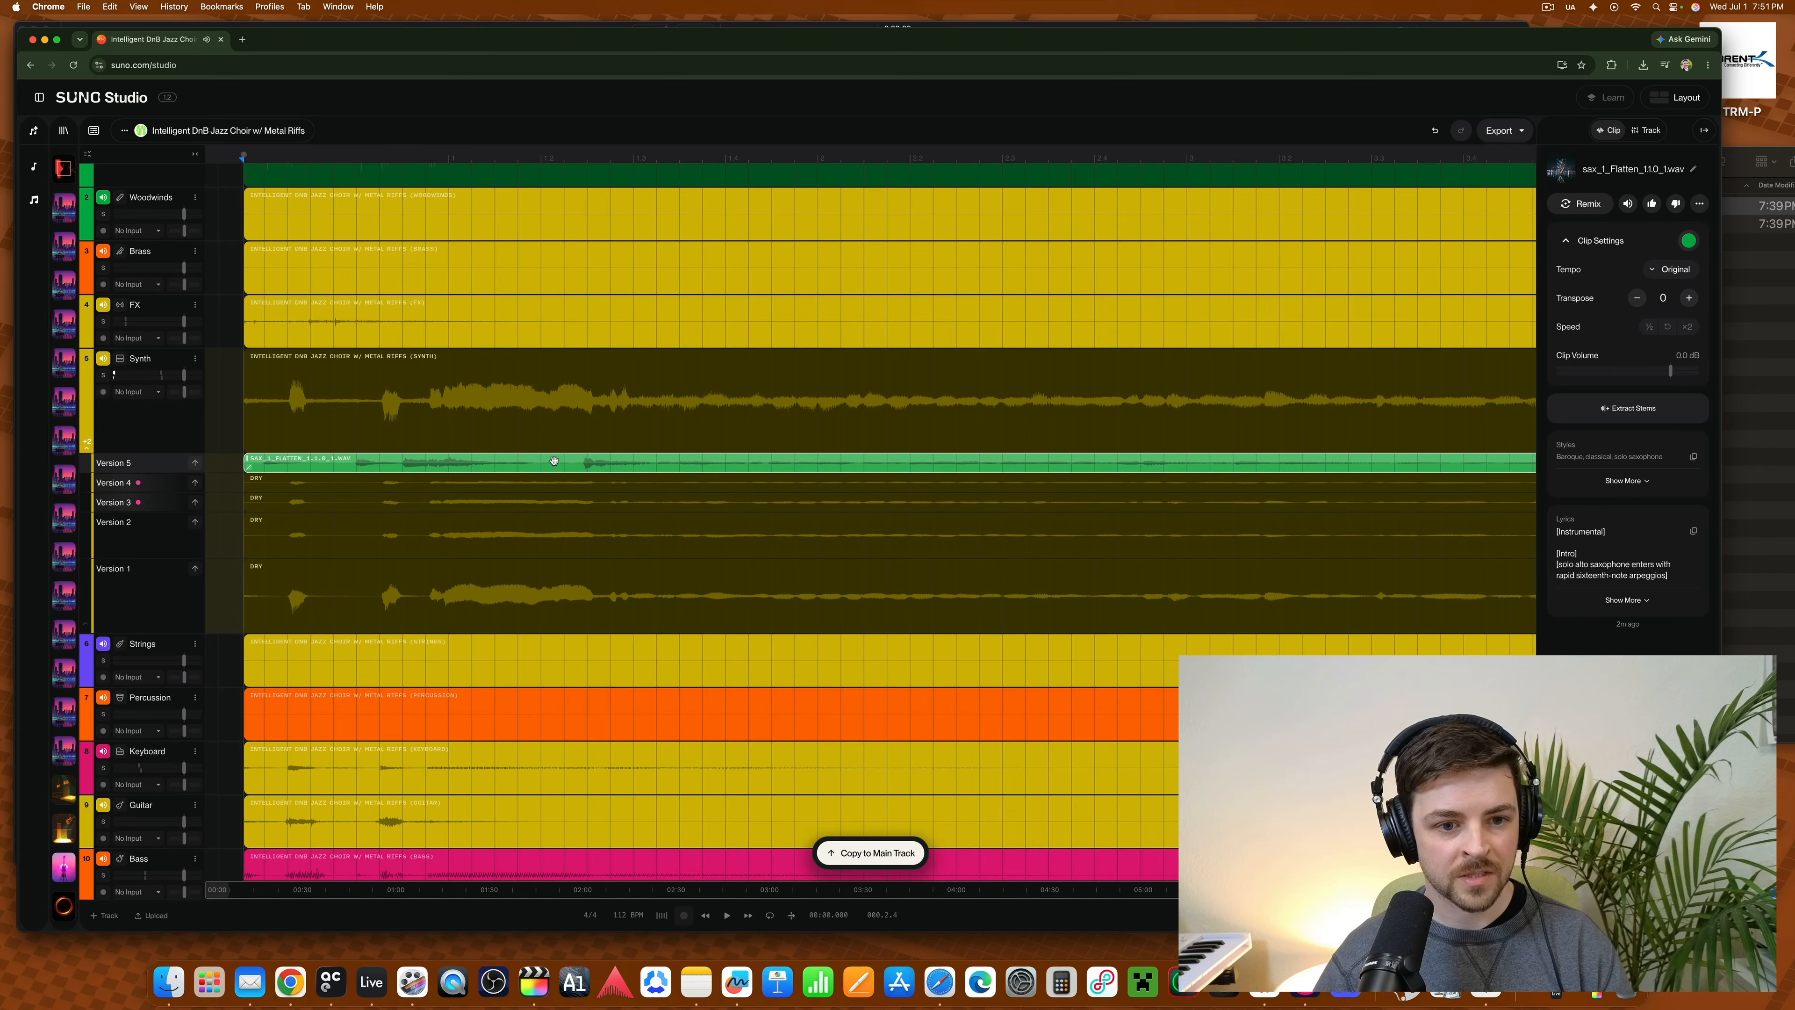
pyautogui.scroll(3, 553, 460)
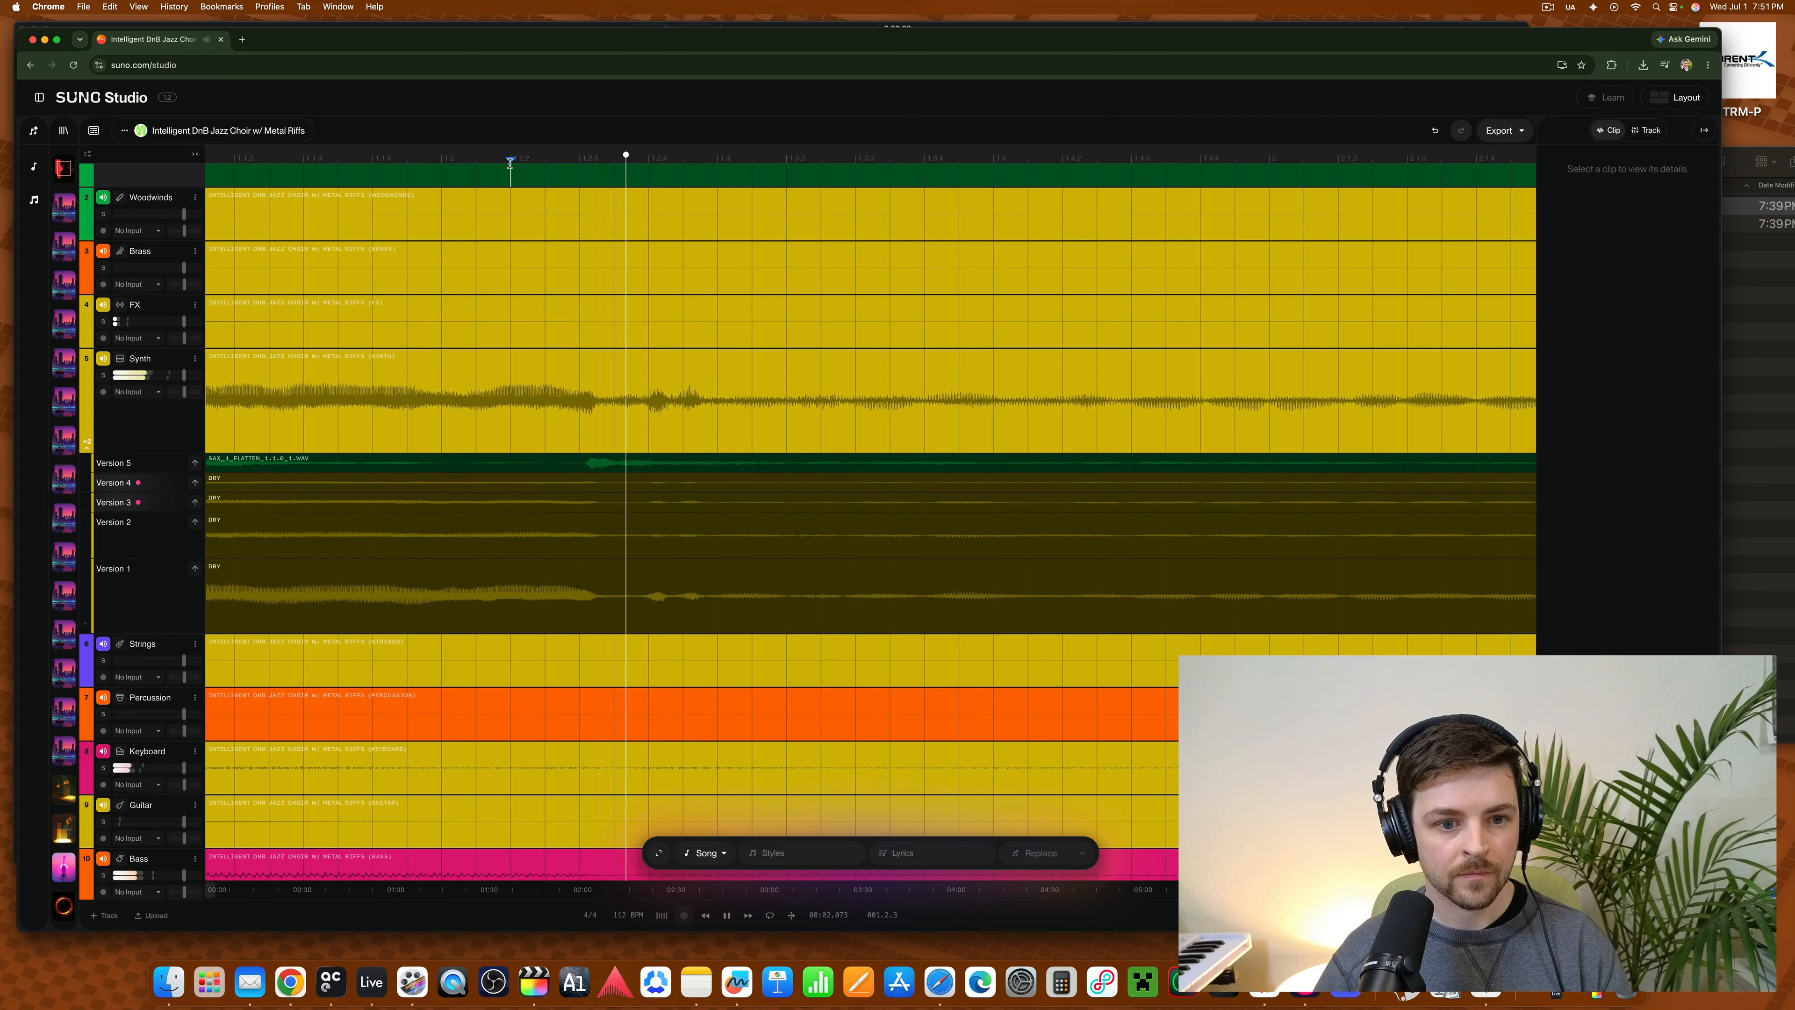
pyautogui.scroll(-4, 510, 163)
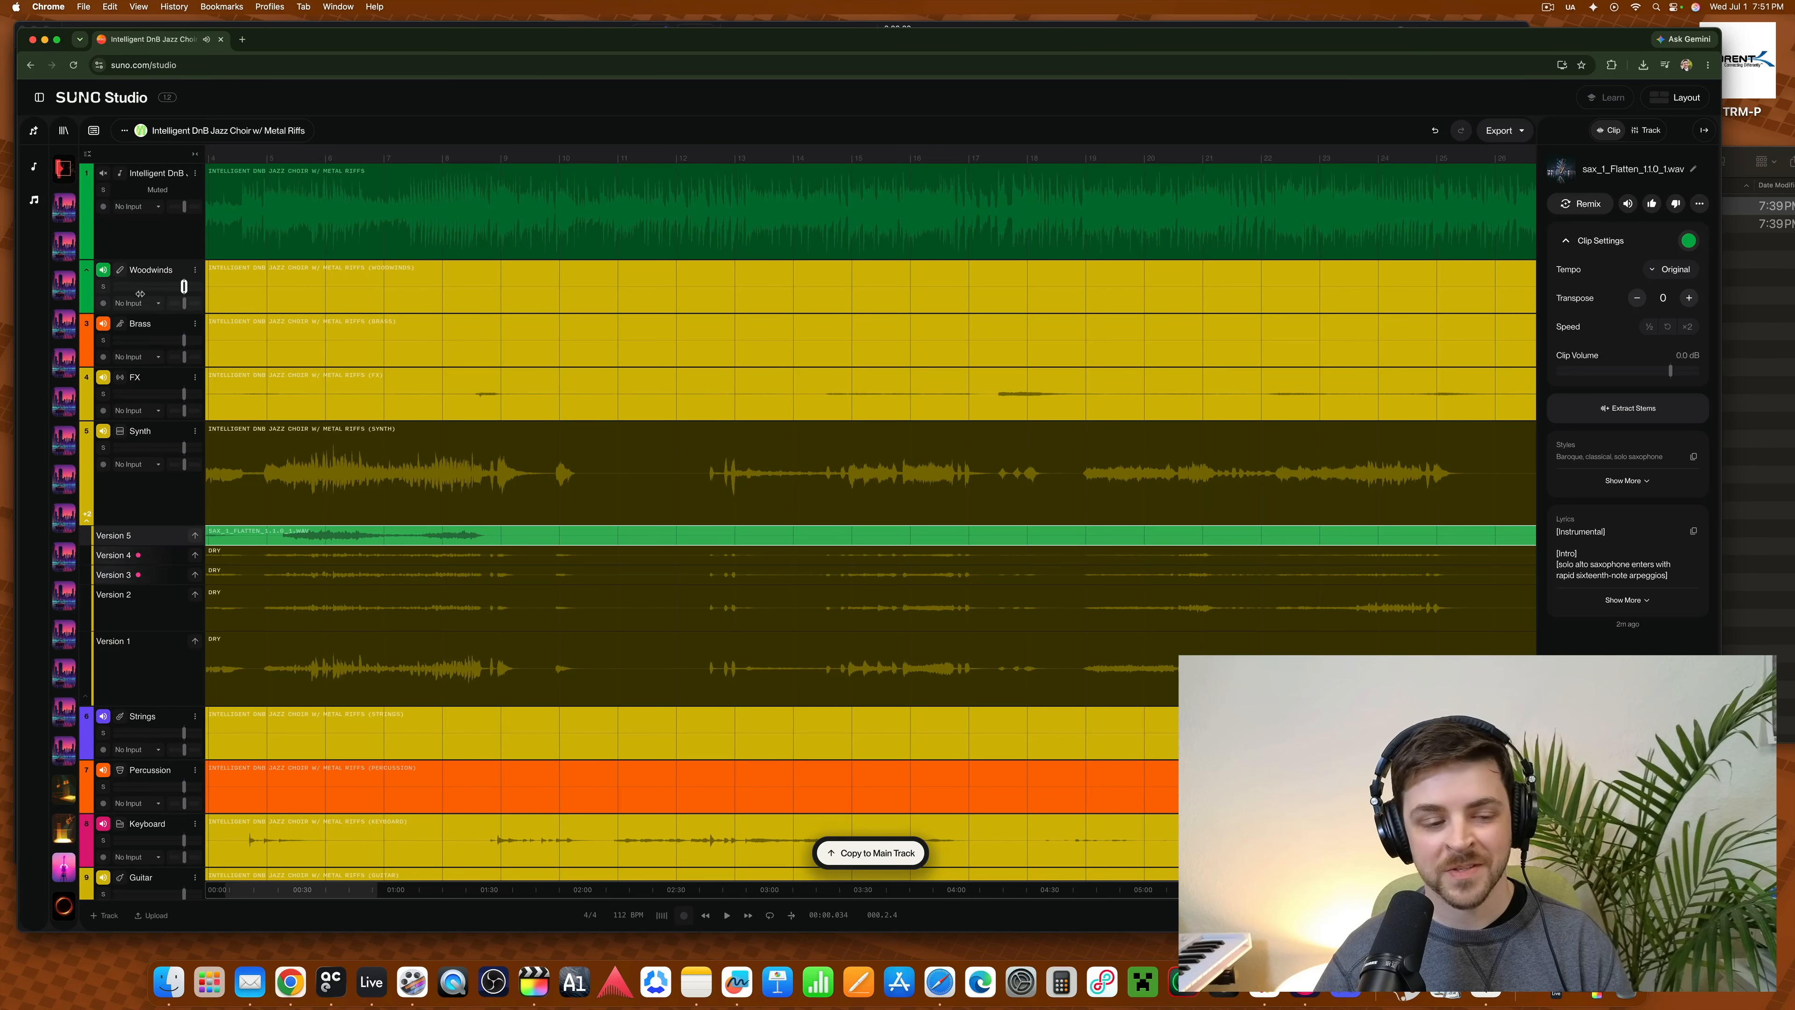
# - Solo the full-mix track and the Synth track, and play them together around the second phrase
pyautogui.click(104, 190)
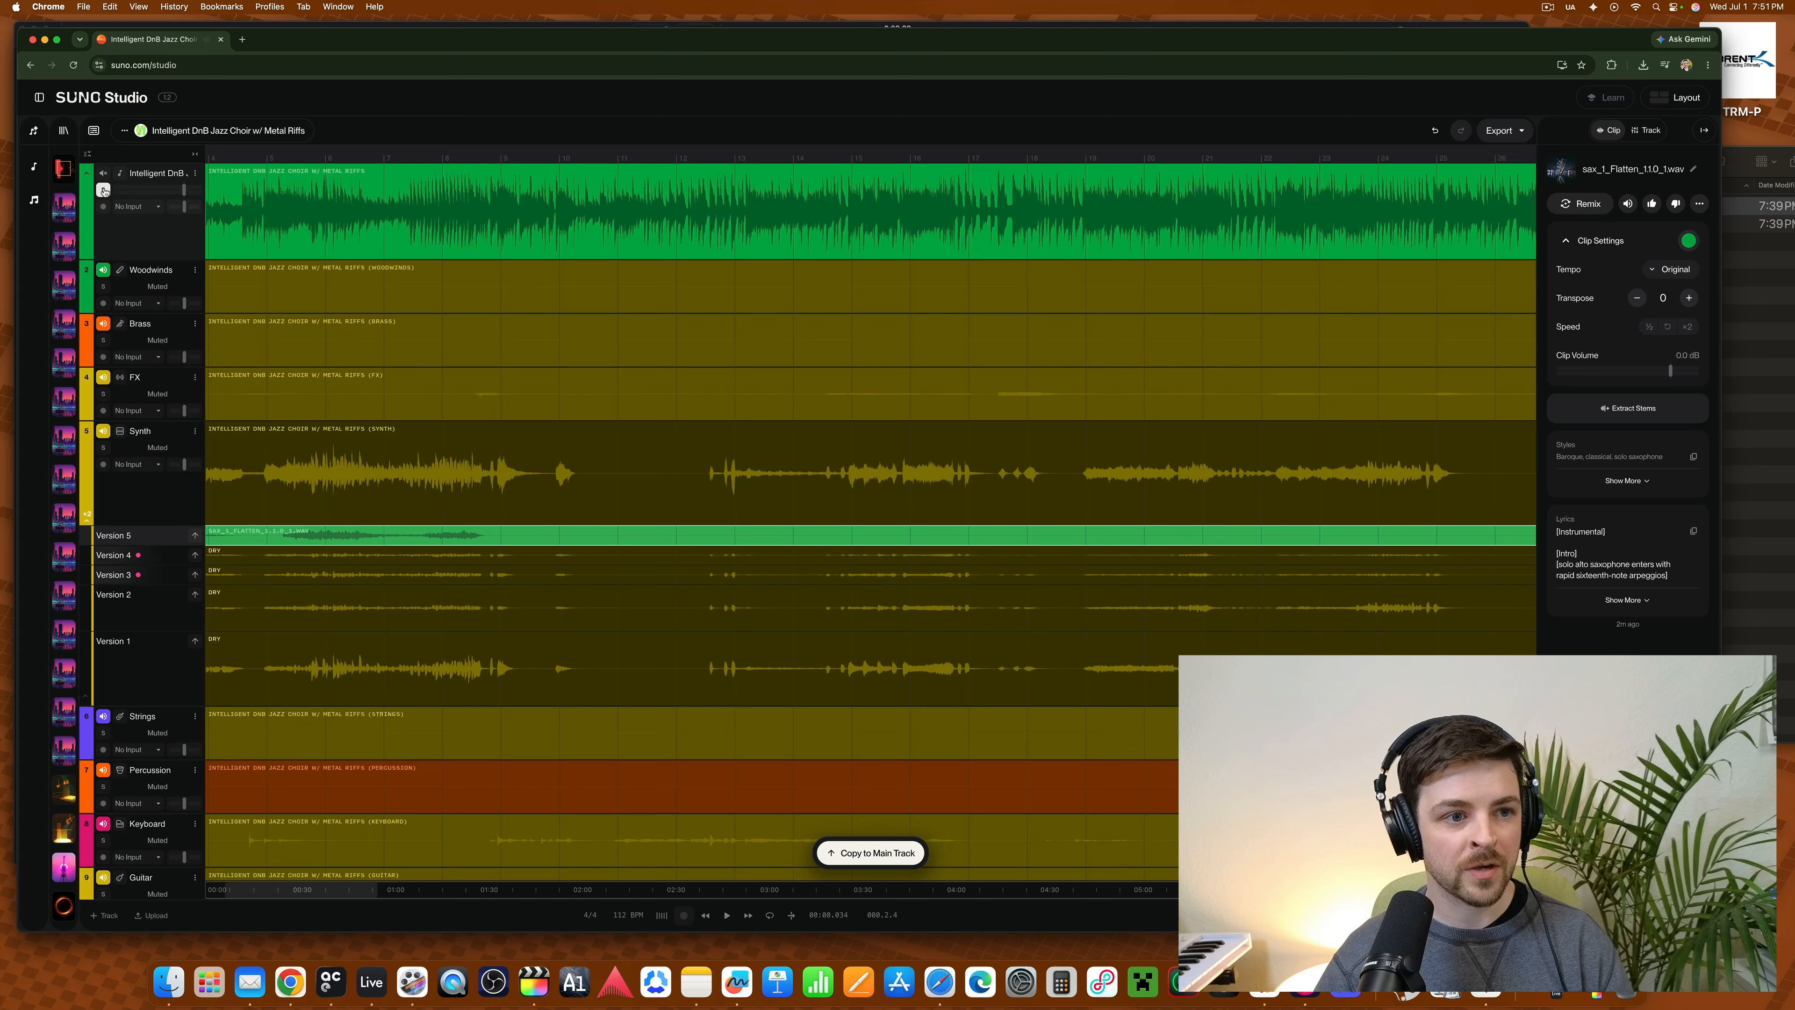
pyautogui.click(104, 190)
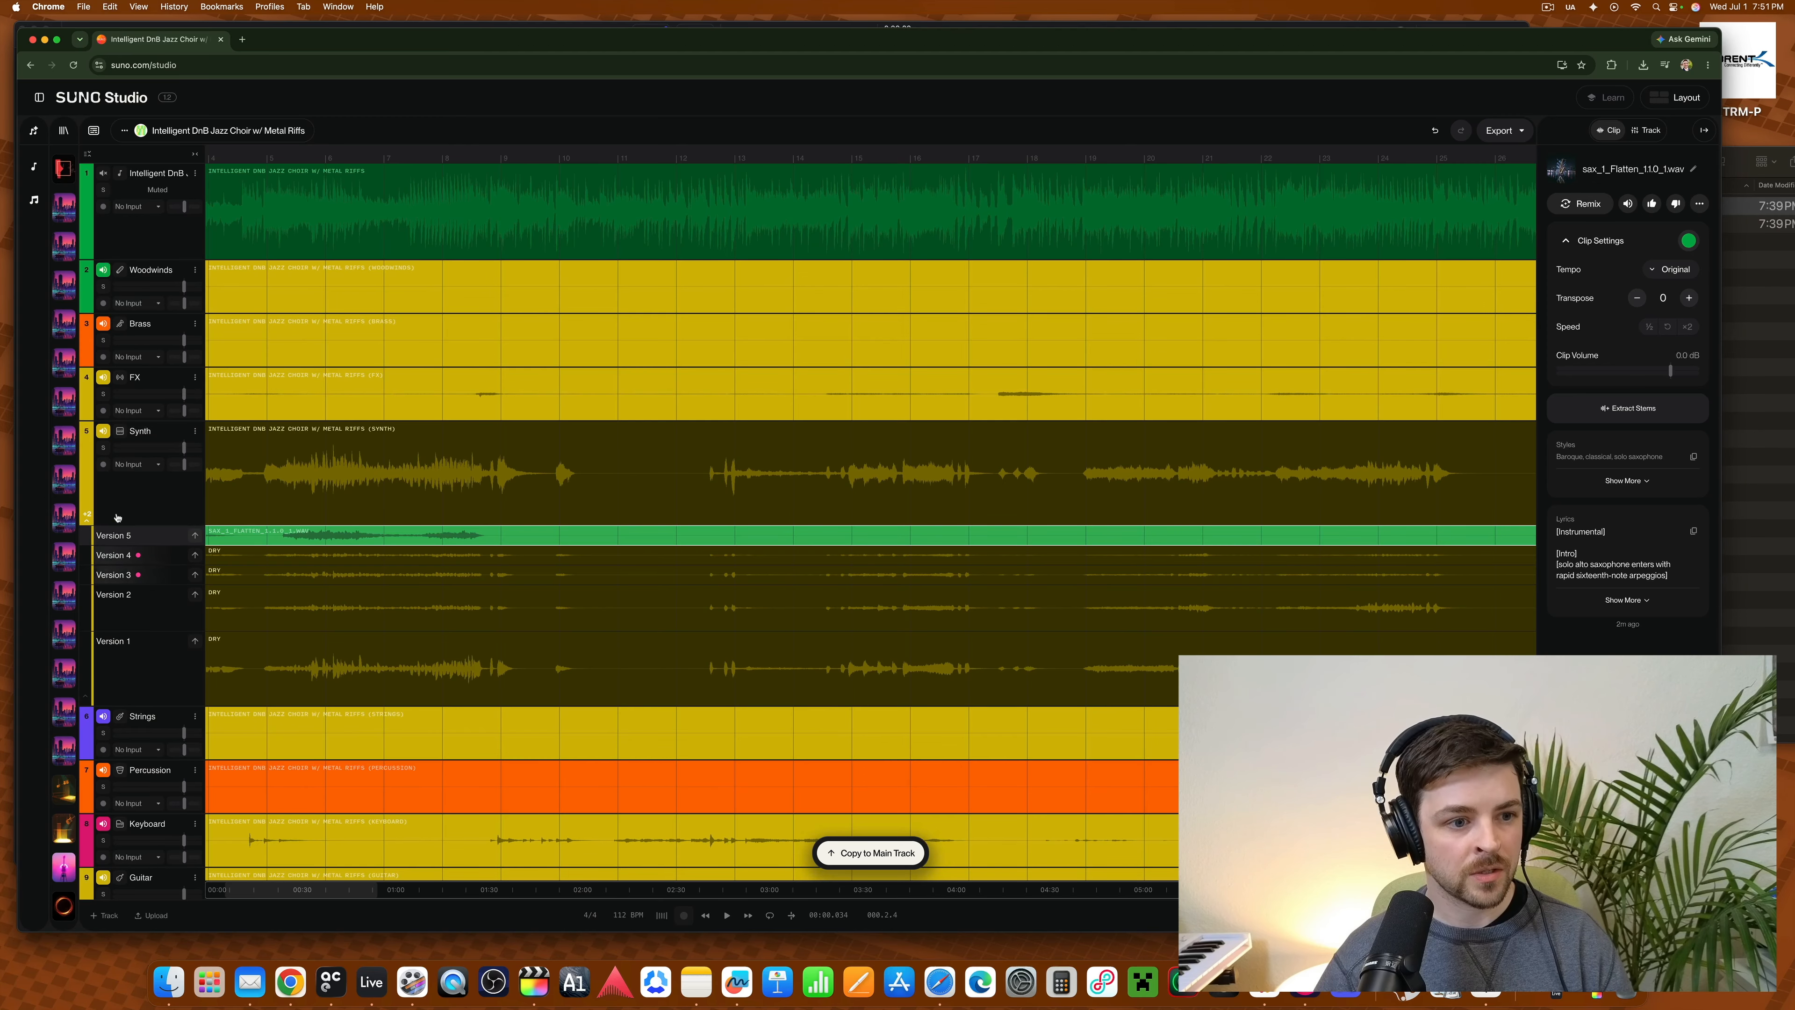
pyautogui.click(104, 448)
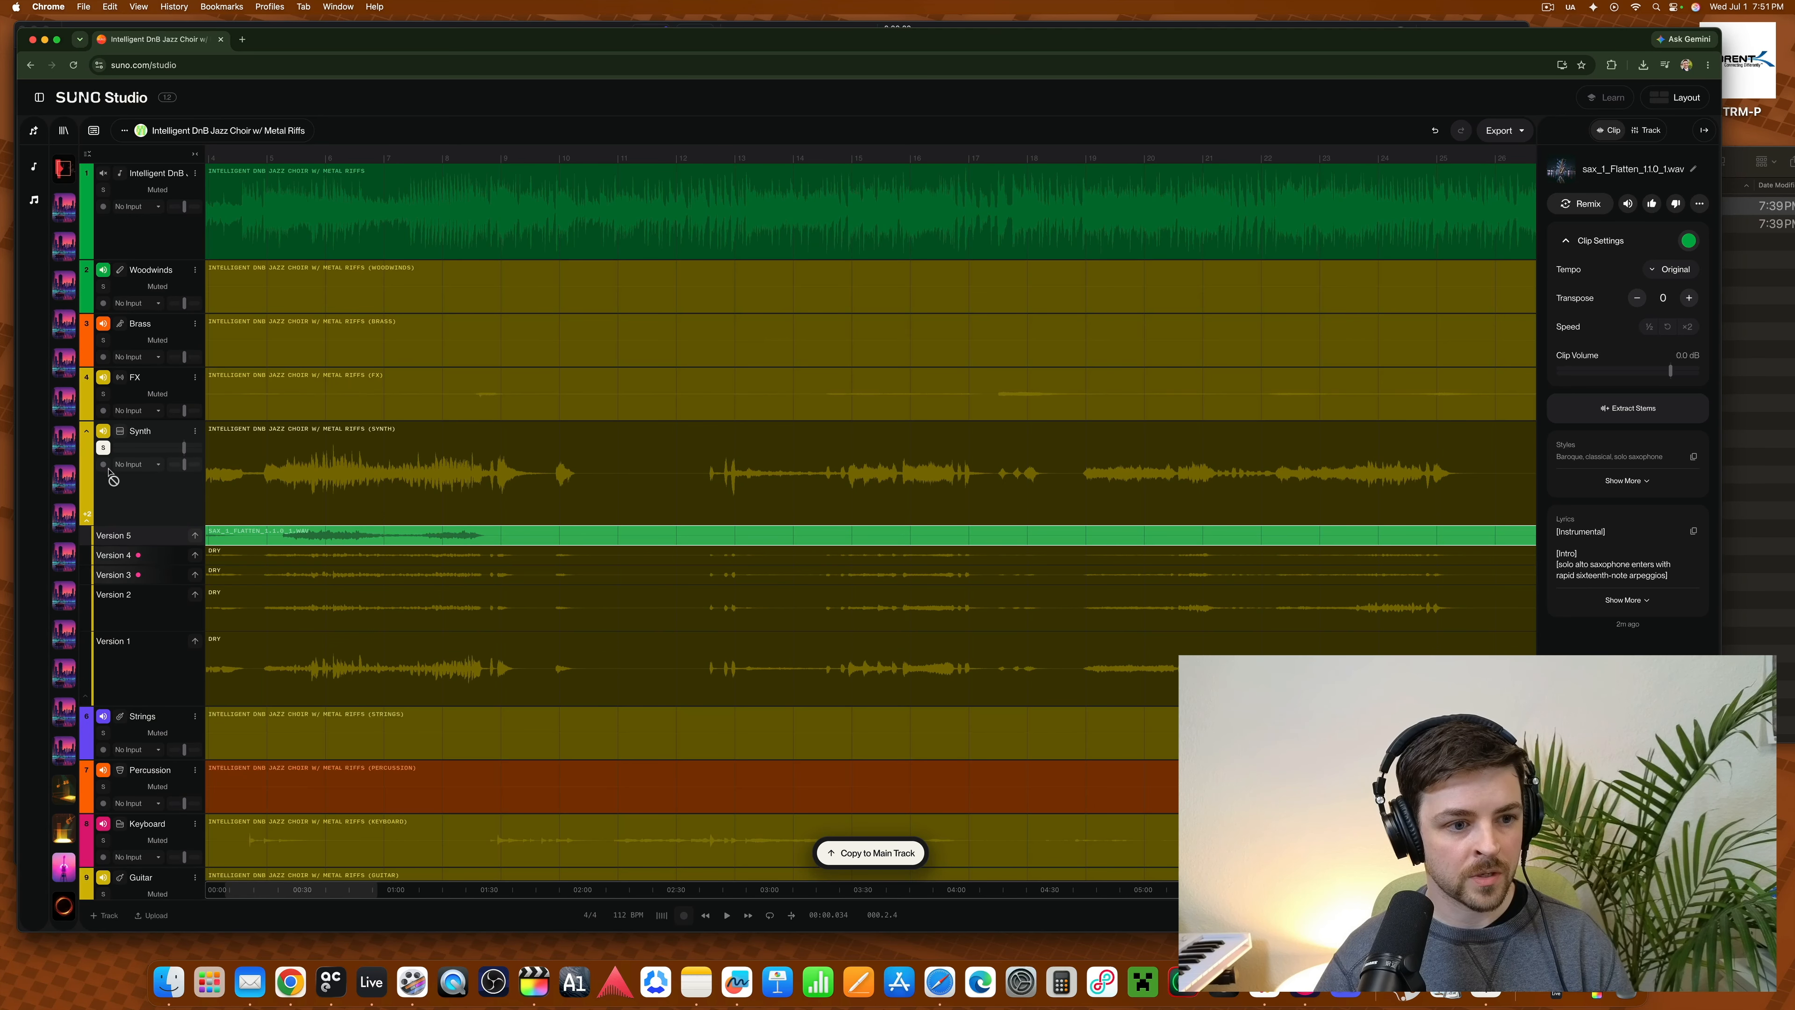
pyautogui.click(105, 191)
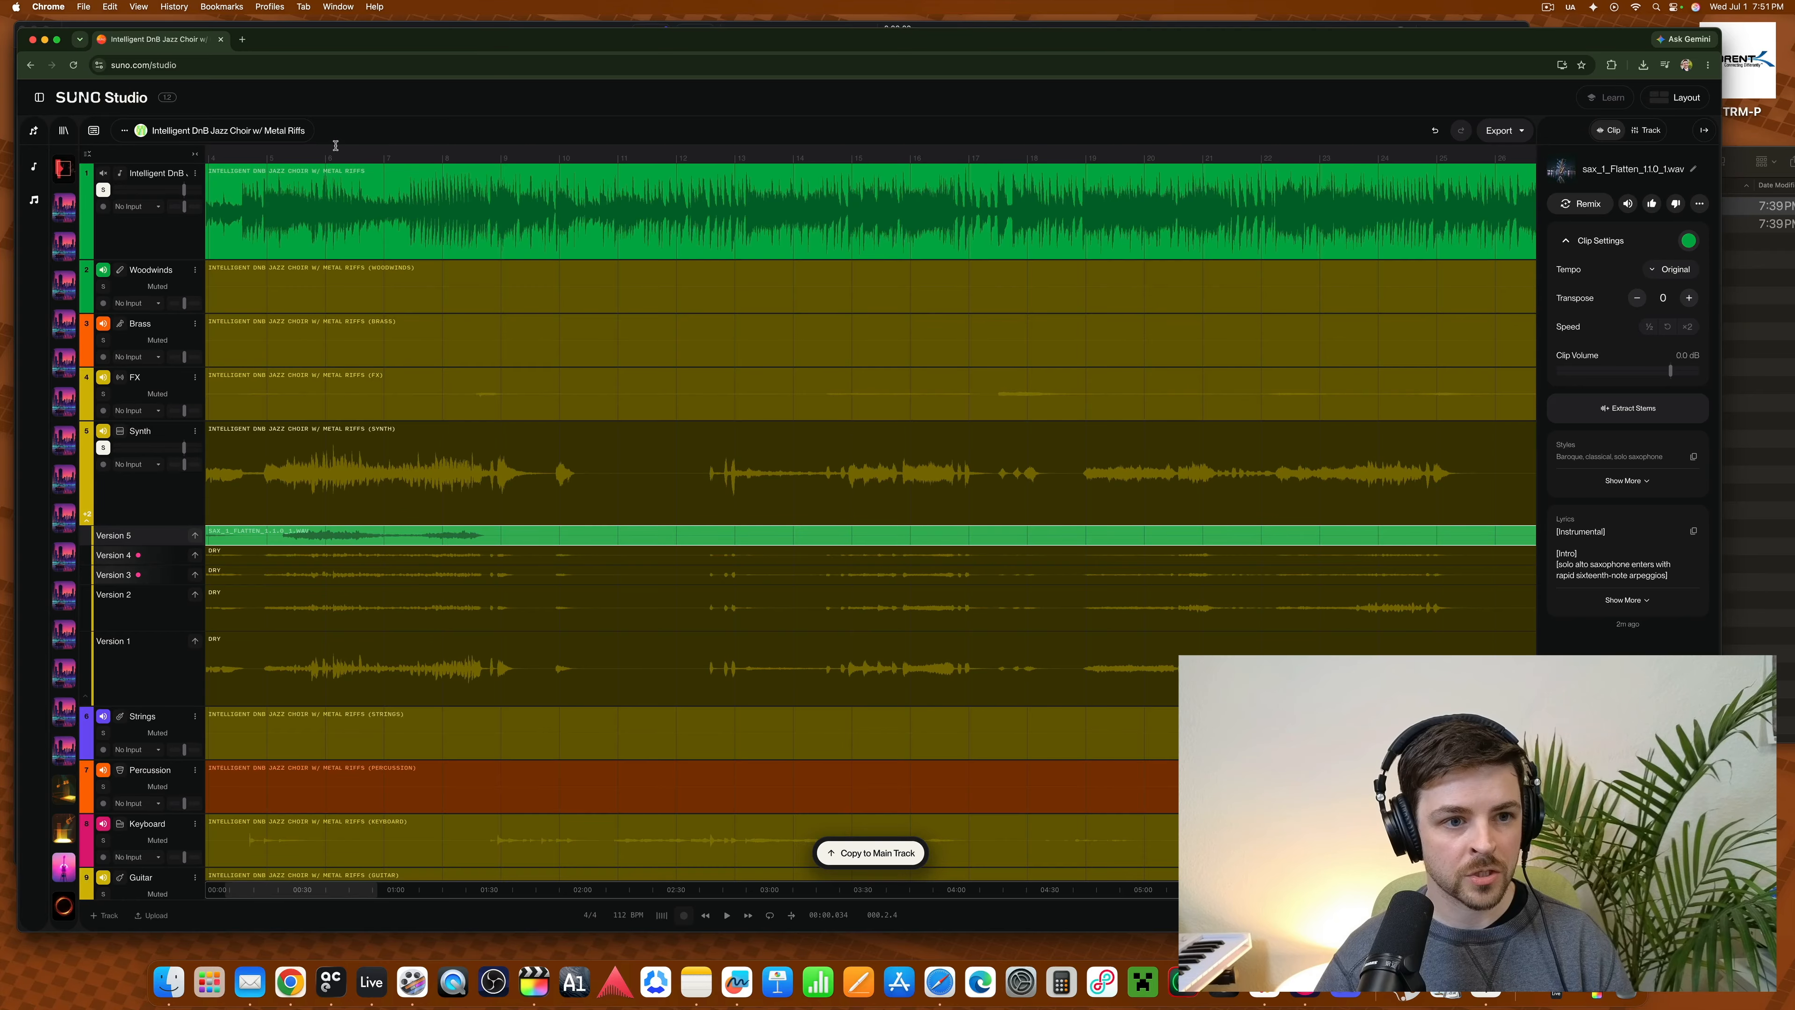
pyautogui.press('space')
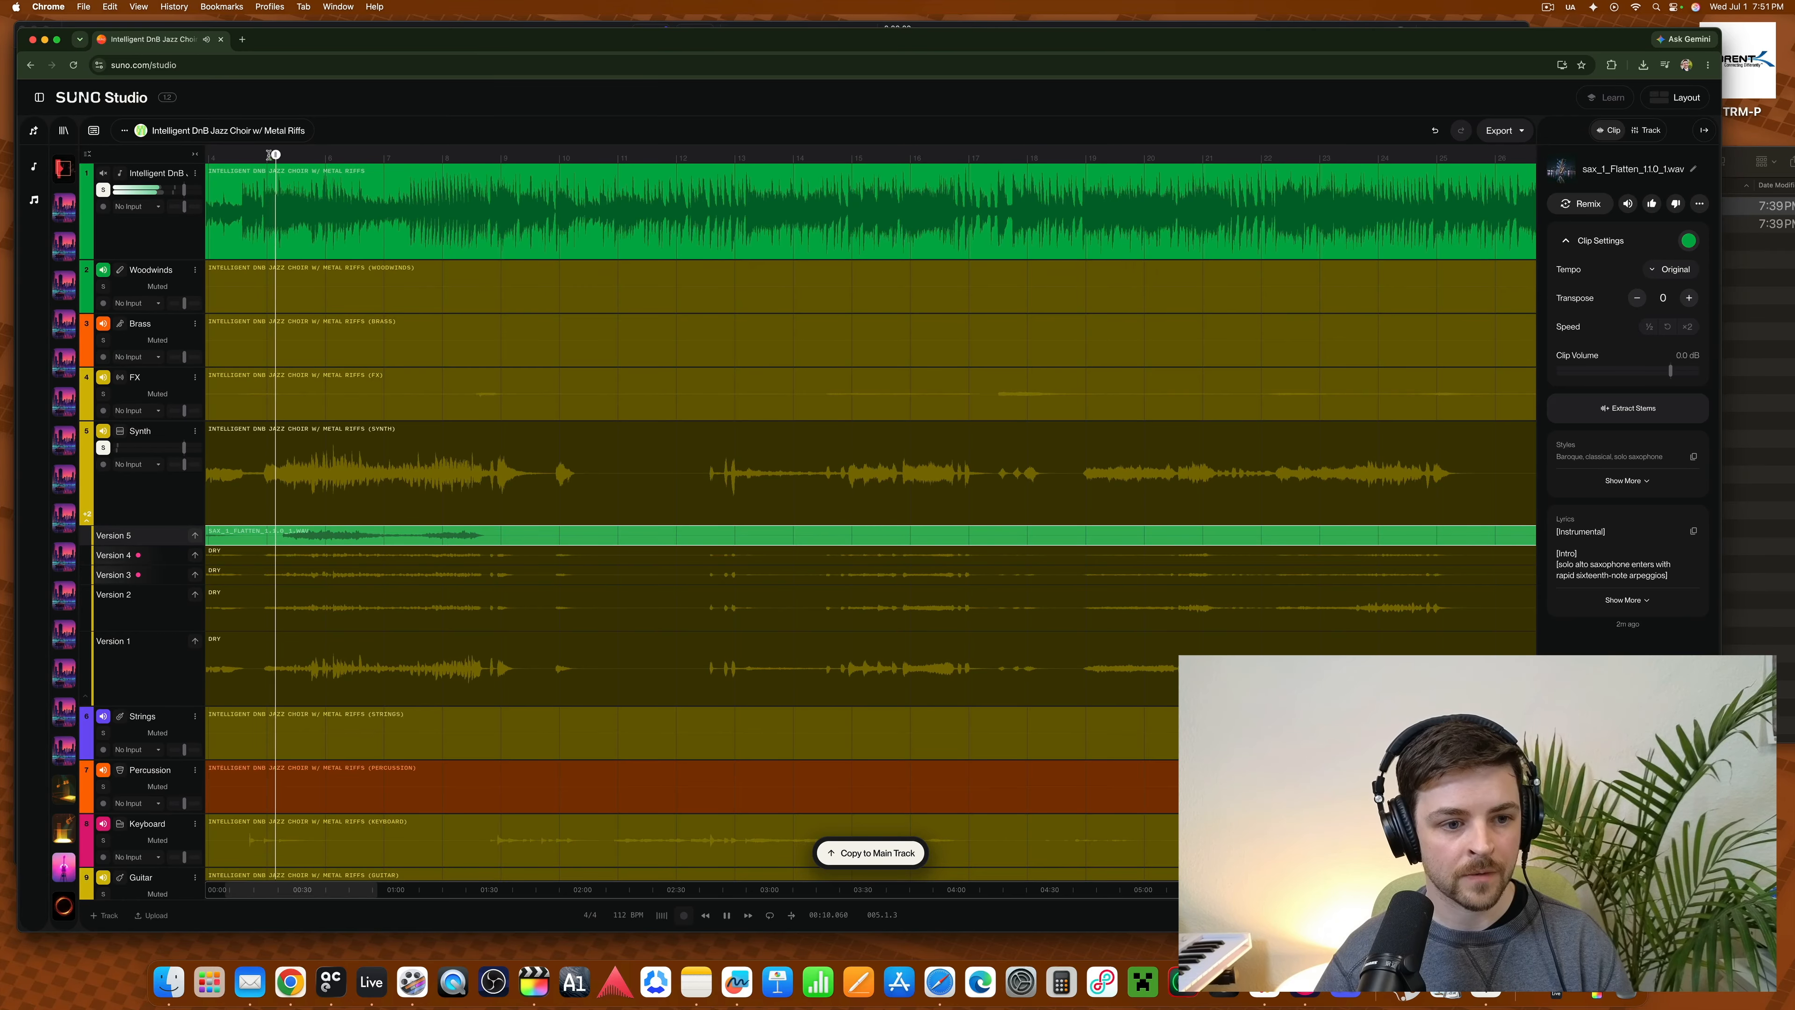
# - Move the Synth track with its alternate lanes directly below the full-mix track, and make the Version 5 lane taller
pyautogui.click(151, 436)
pyautogui.moveTo(146, 327); pyautogui.dragTo(116, 559)
pyautogui.moveTo(142, 283); pyautogui.dragTo(320, 473)
pyautogui.press('space')
pyautogui.click(324, 366)
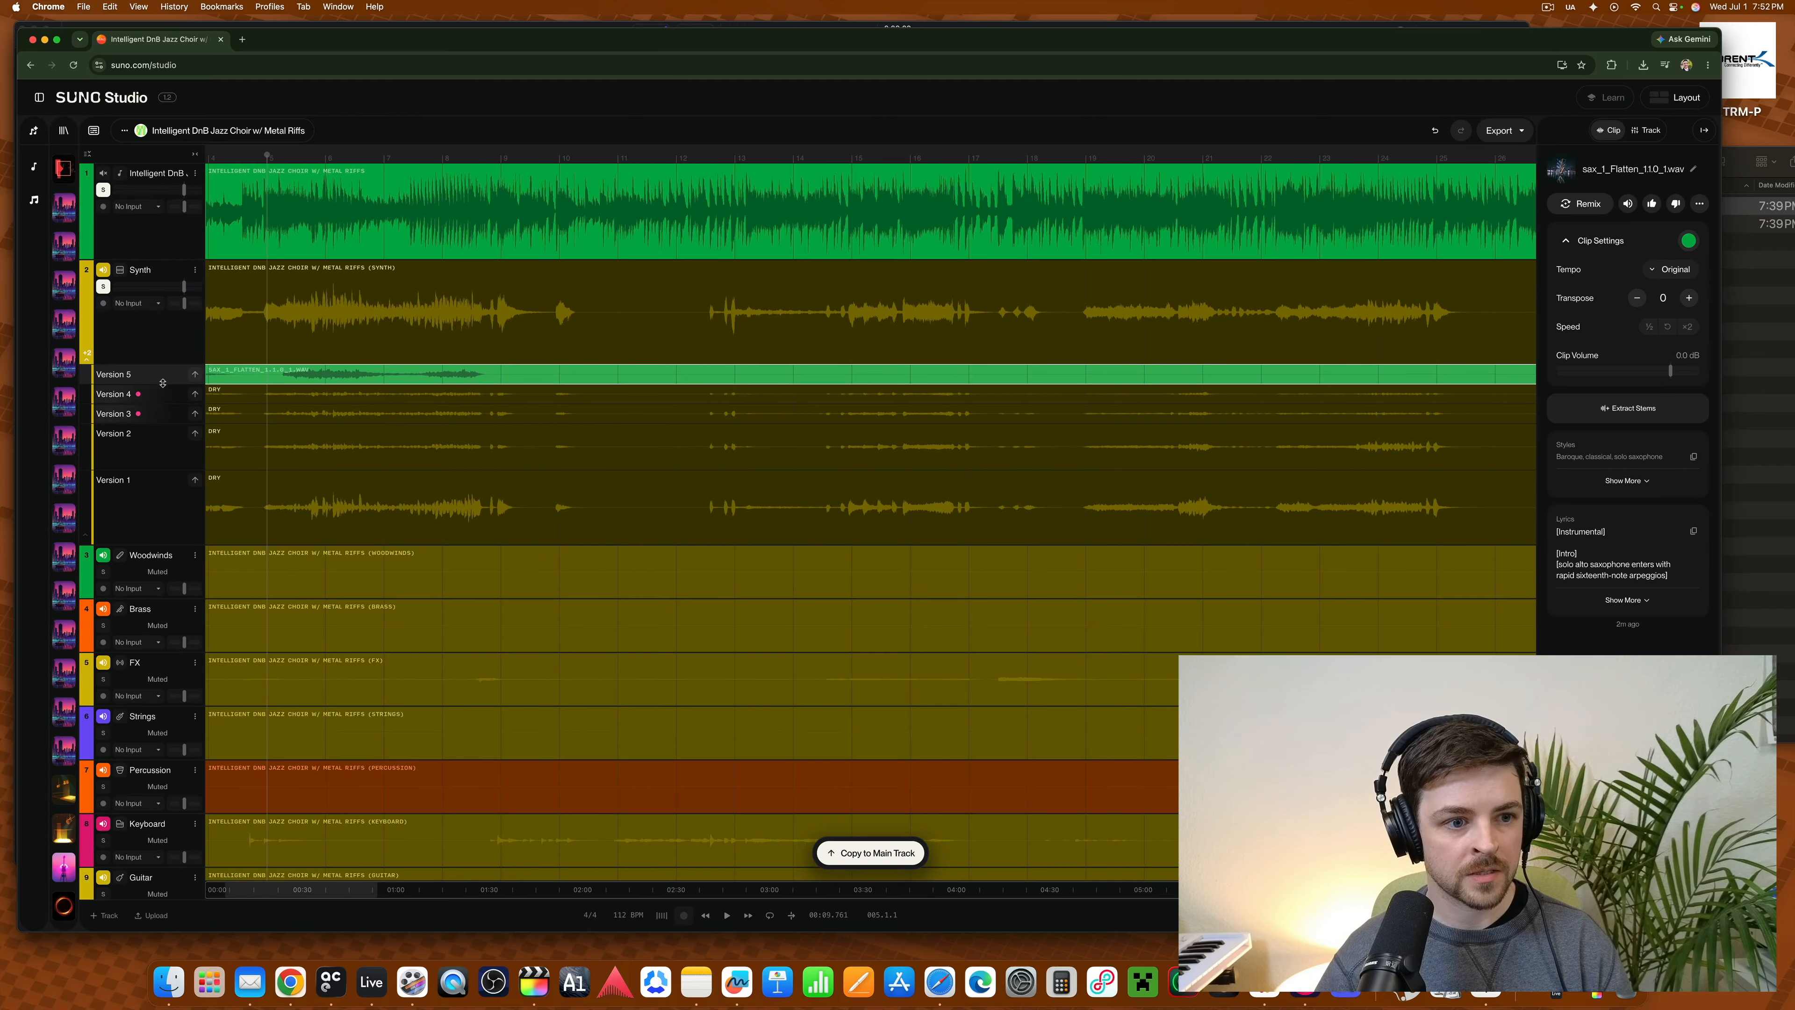
pyautogui.moveTo(163, 382); pyautogui.dragTo(163, 515)
# - Shift the sax clip slightly later to line up with the full mix, and turn off solo on both tracks
pyautogui.press('space')
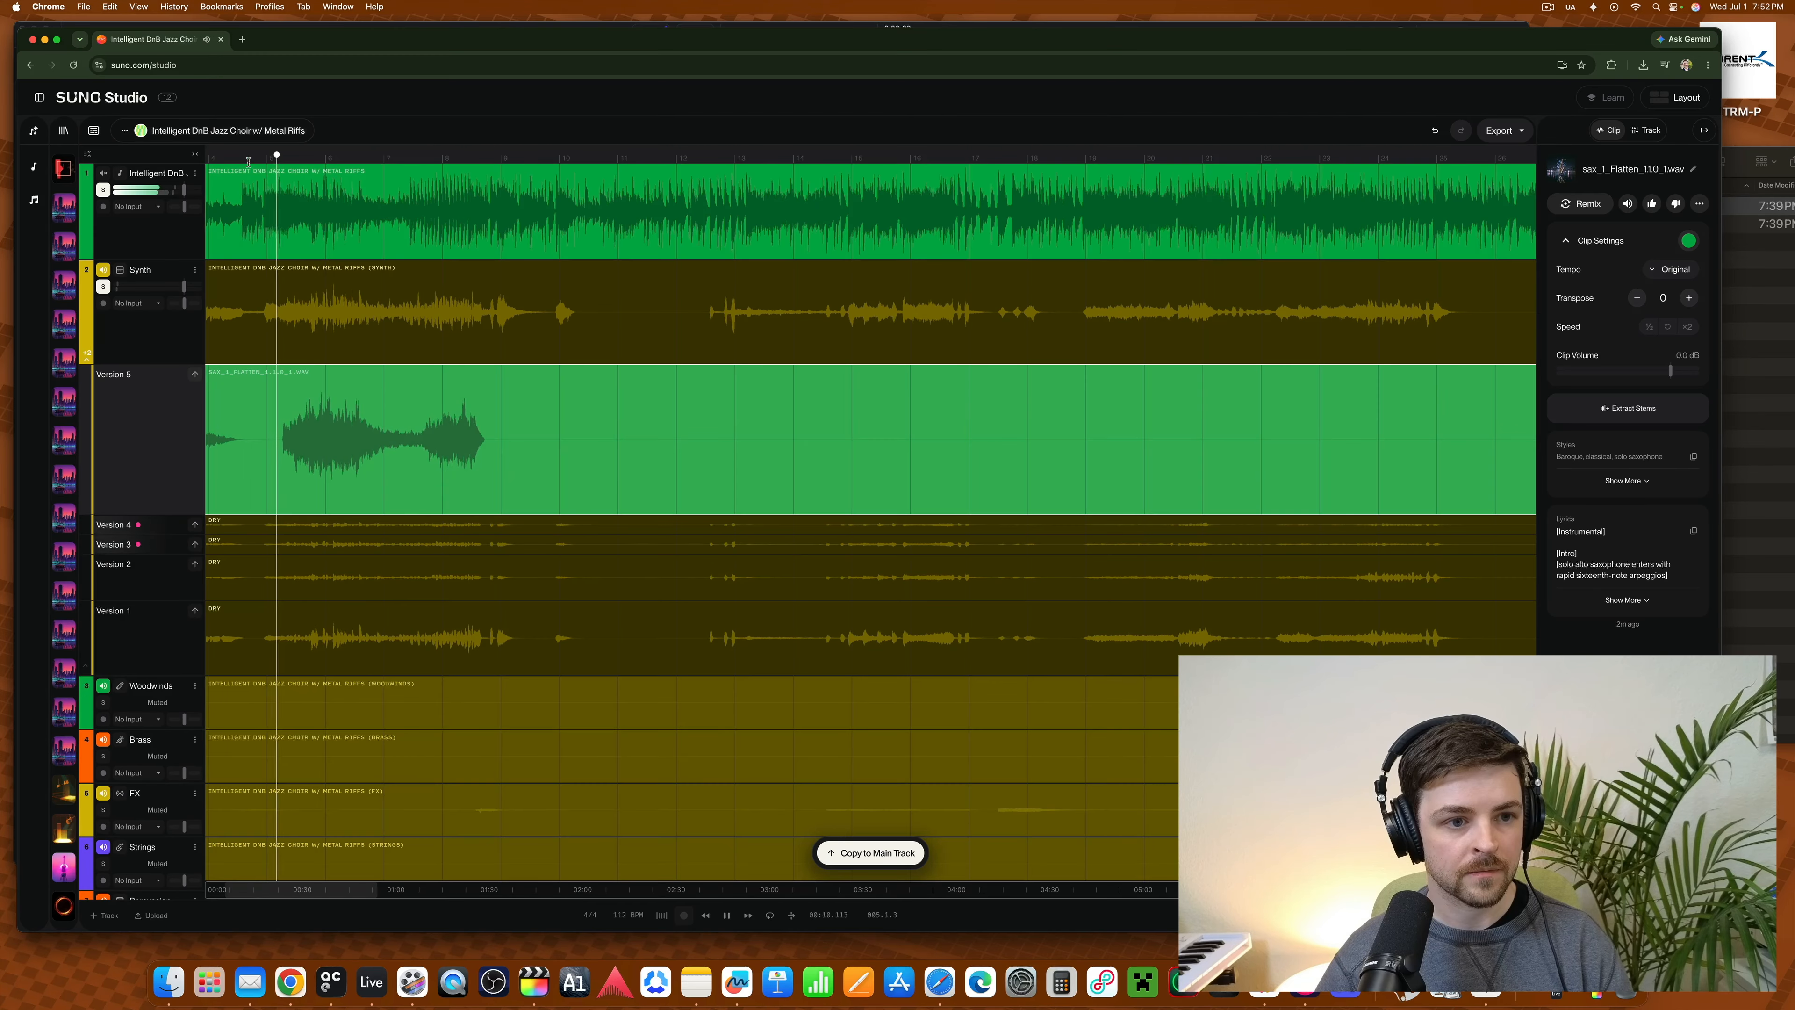
pyautogui.press('space')
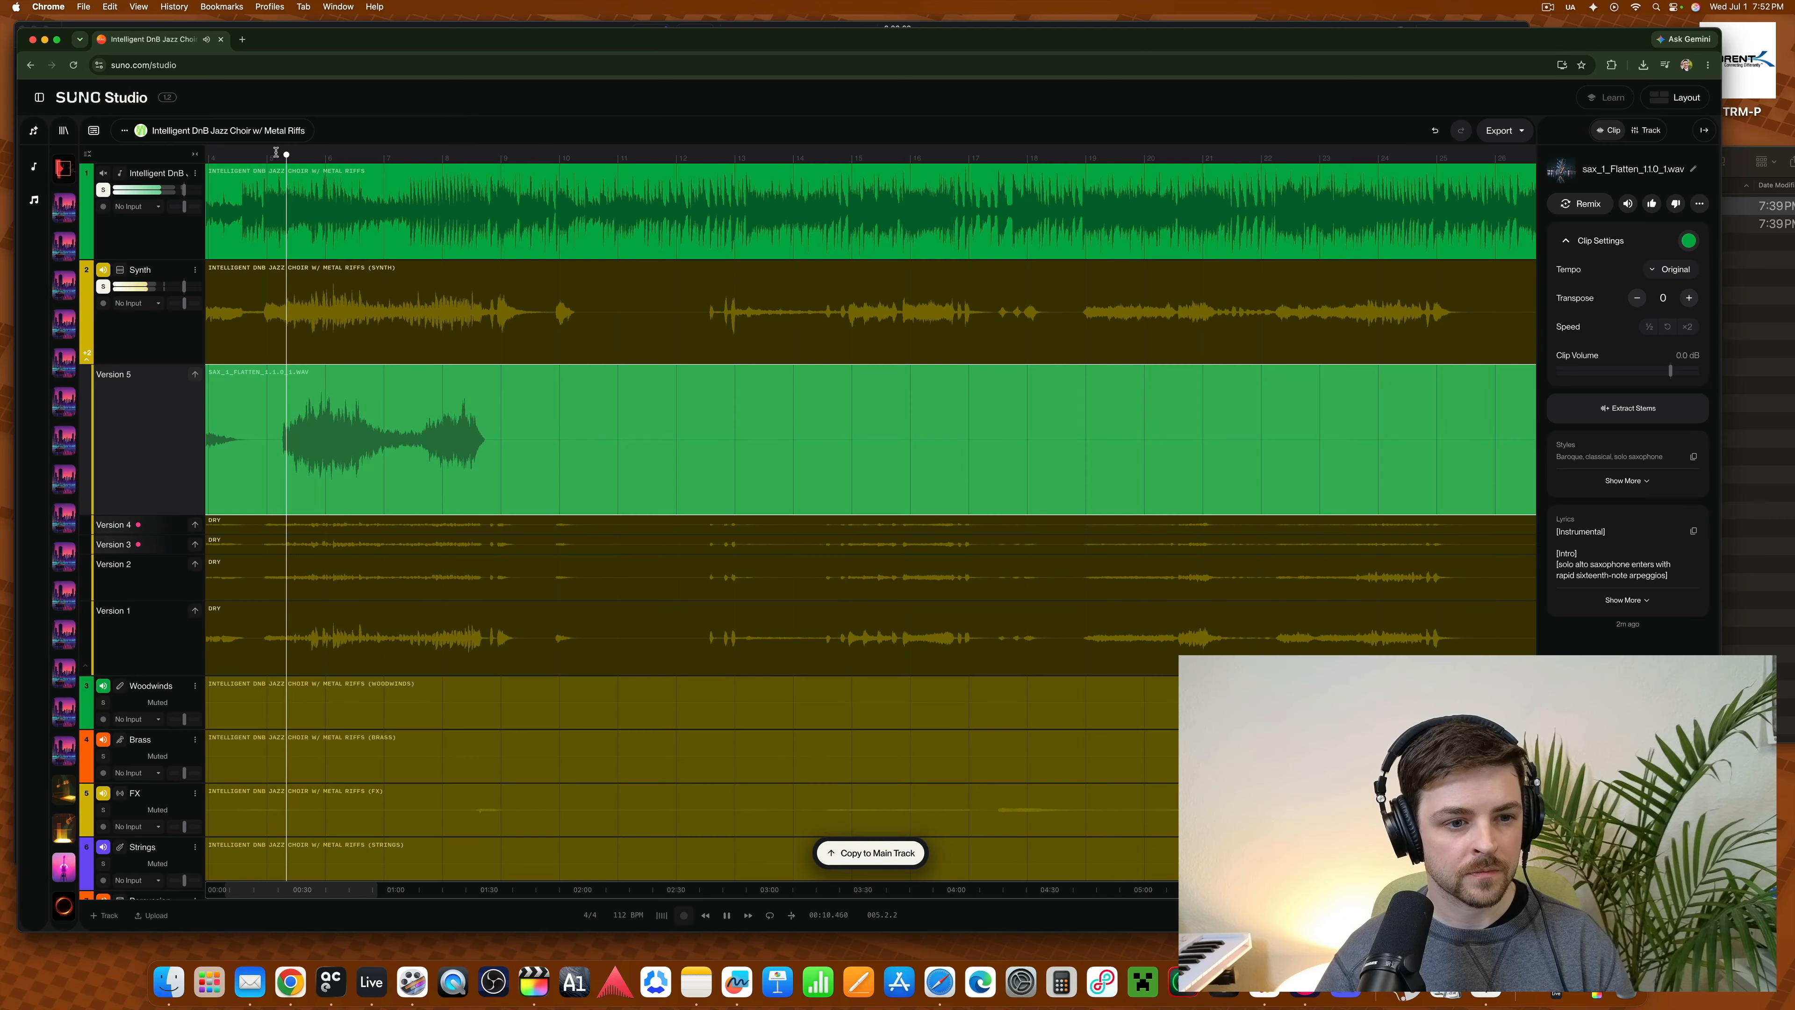
pyautogui.scroll(5, 152, 269)
pyautogui.click(103, 186)
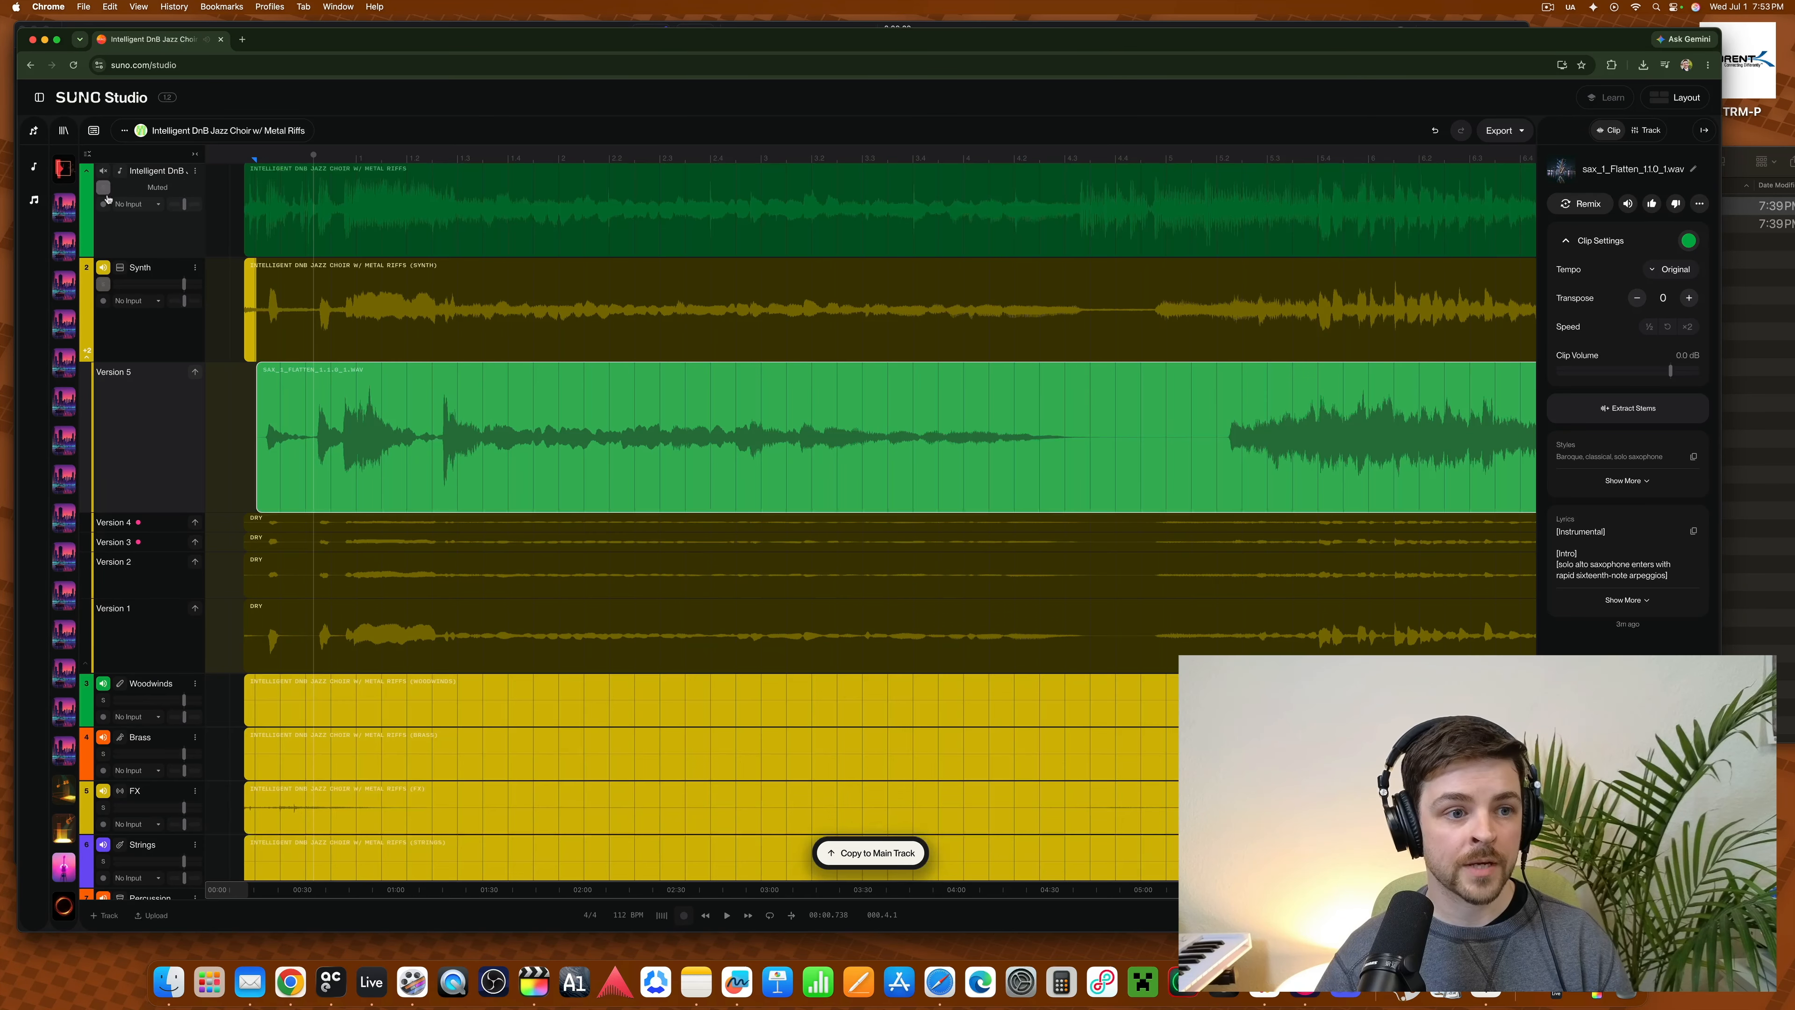
pyautogui.click(104, 283)
# - Select the part of the Version 5 sax clip from its start to just after the second phrase
pyautogui.scroll(-5, 478, 447)
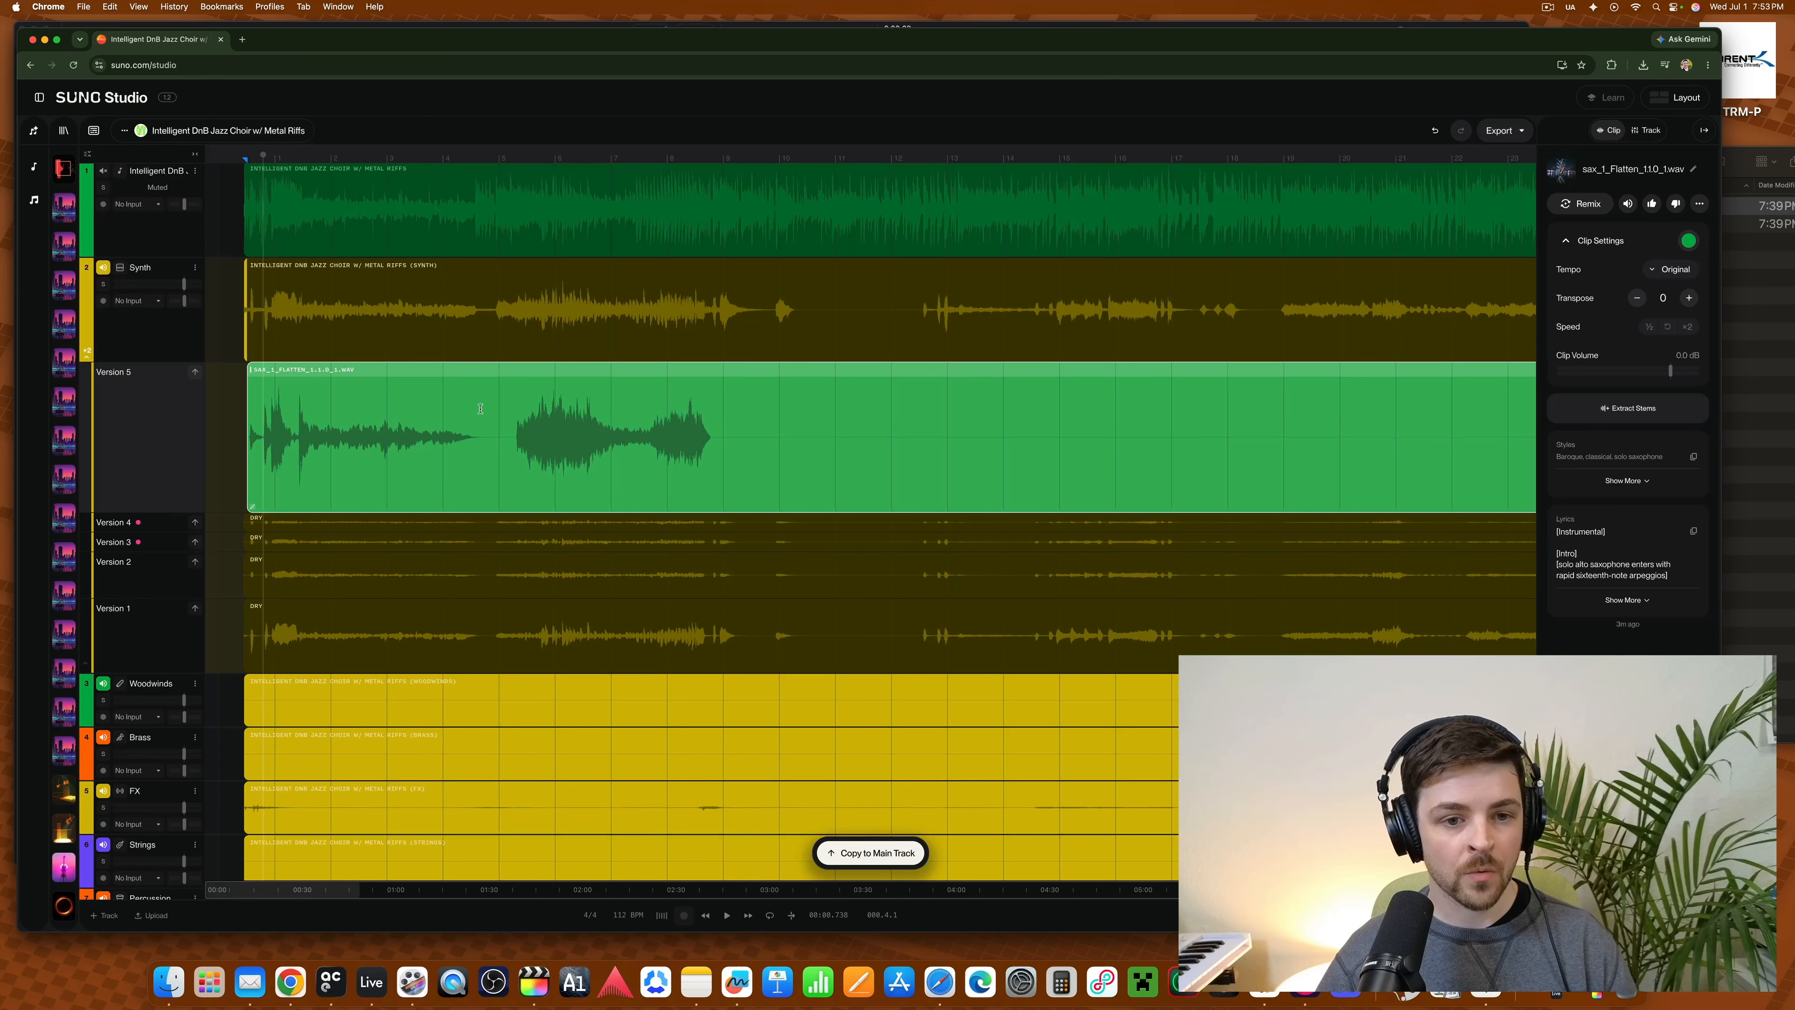
pyautogui.click(723, 443)
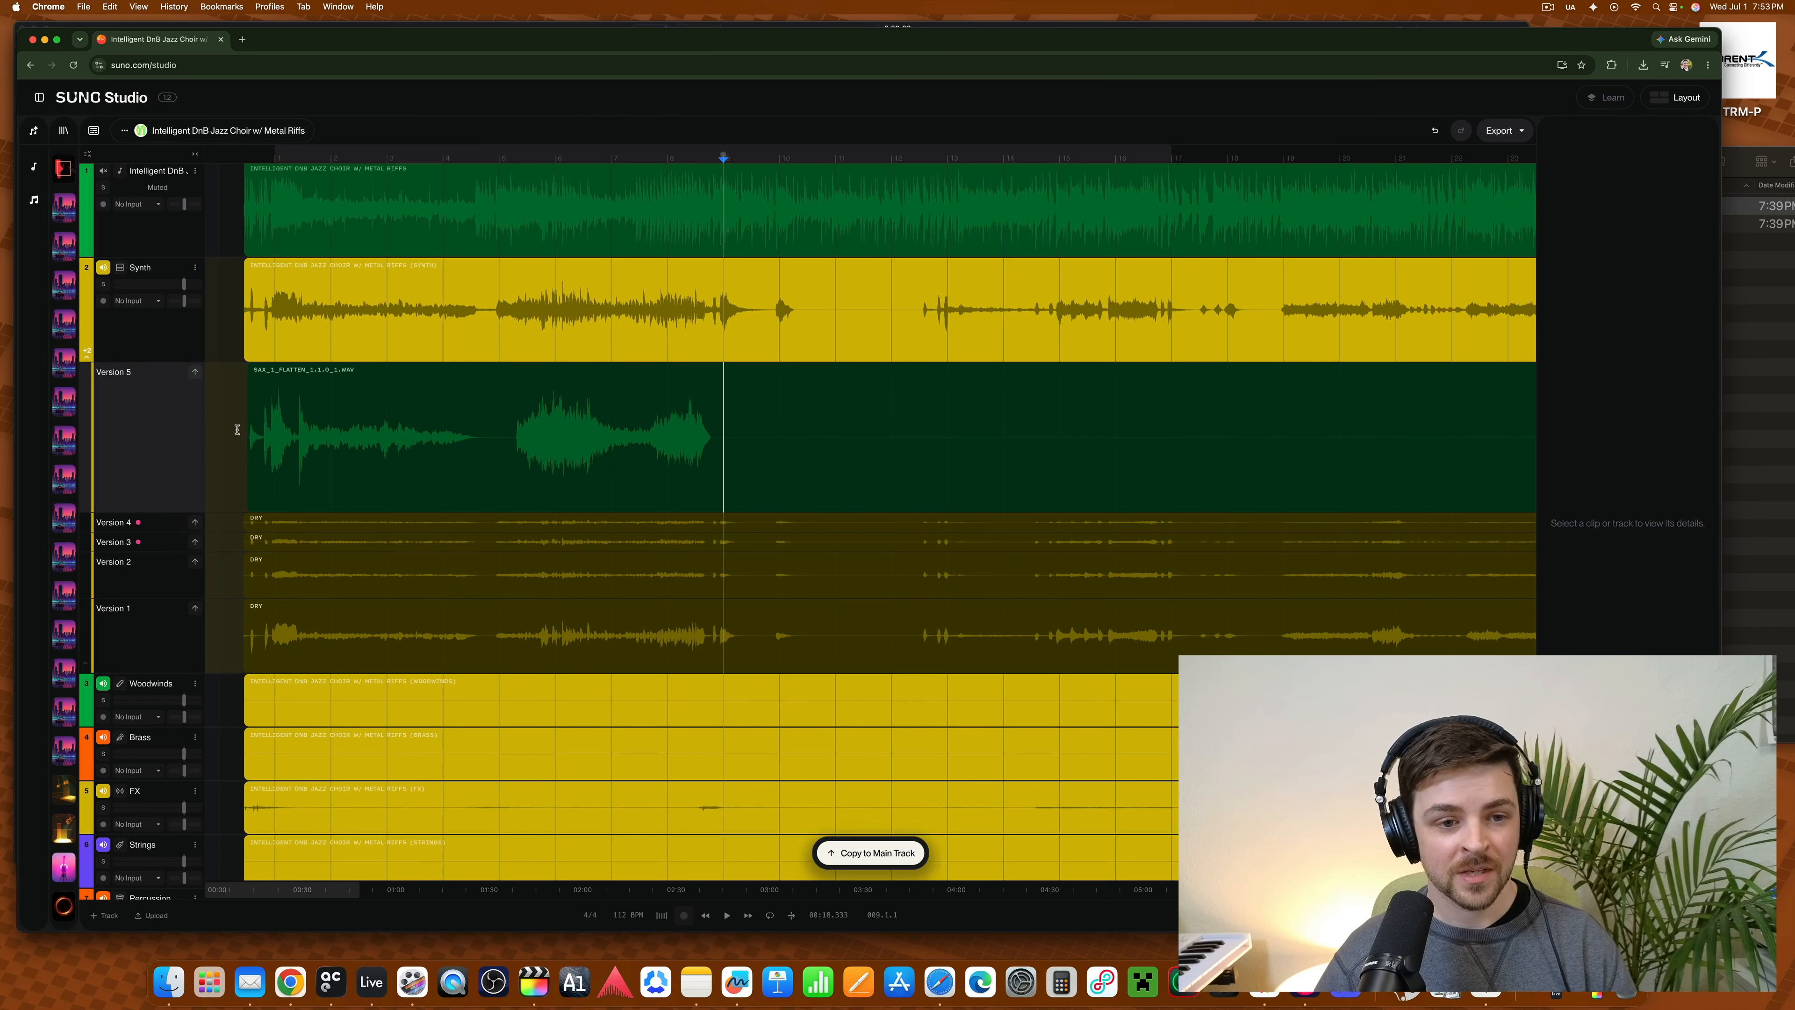
pyautogui.click(715, 437)
pyautogui.click(715, 437)
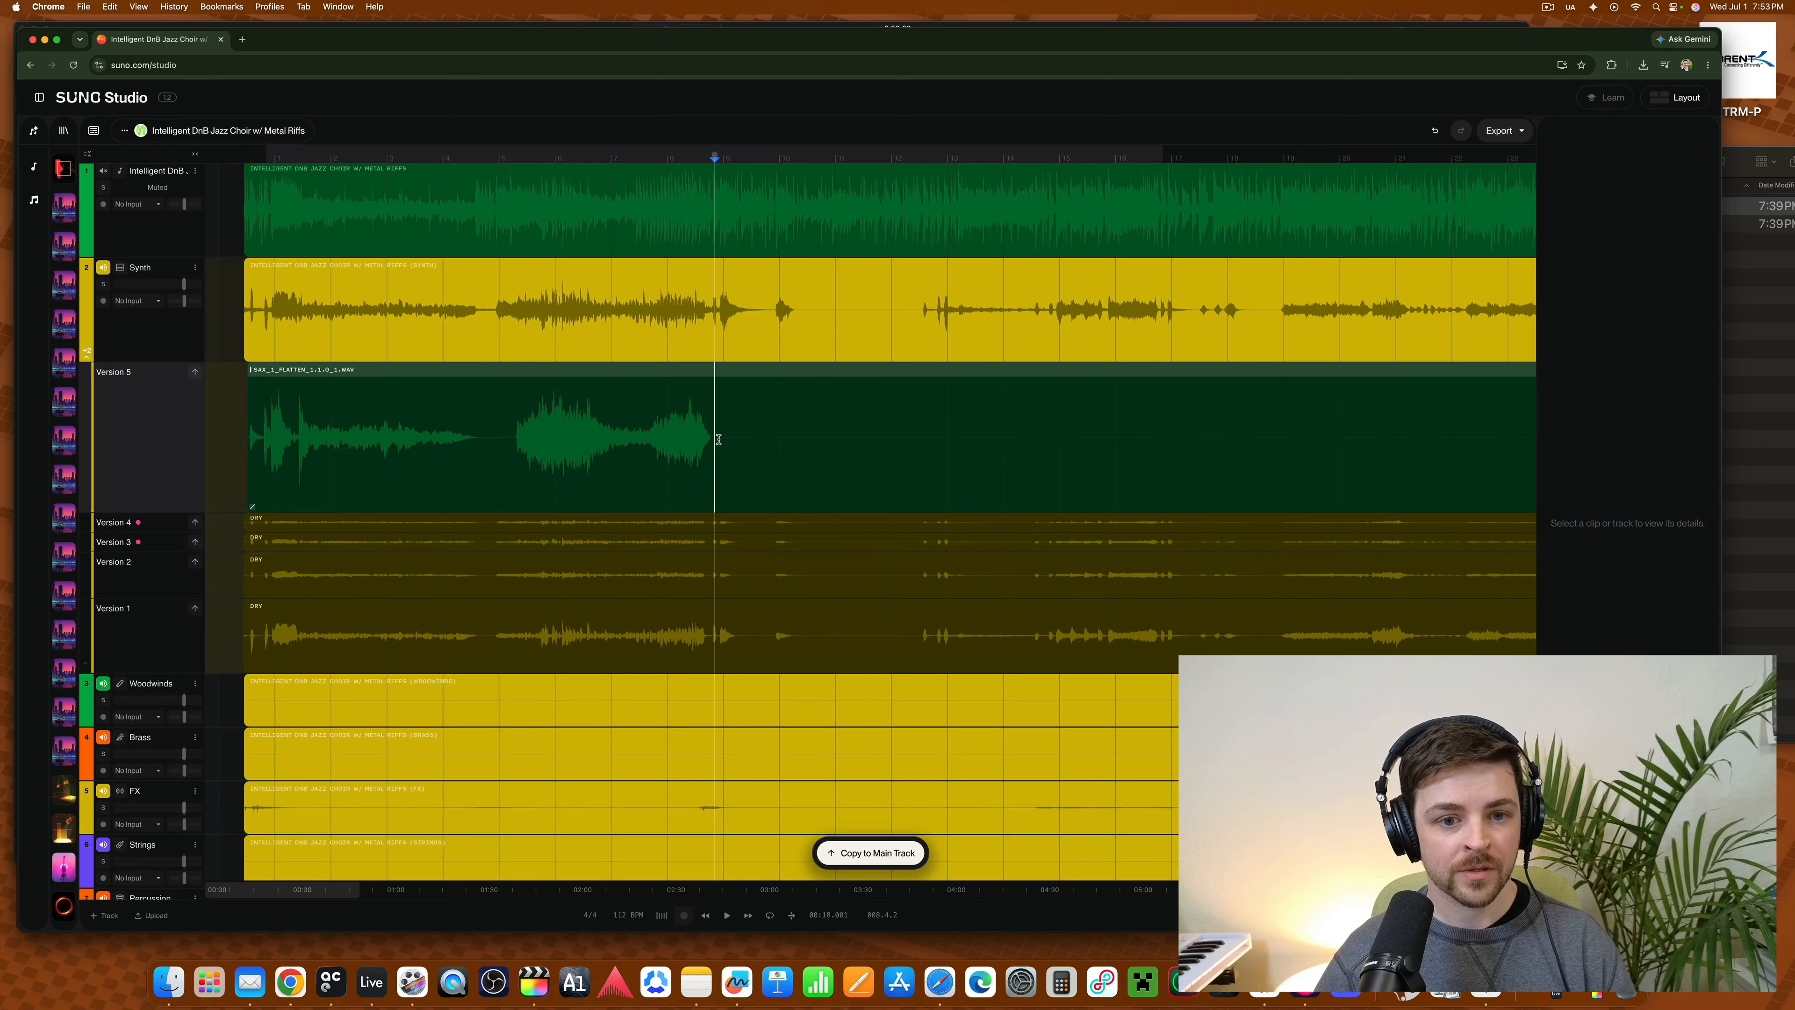
pyautogui.click(476, 367)
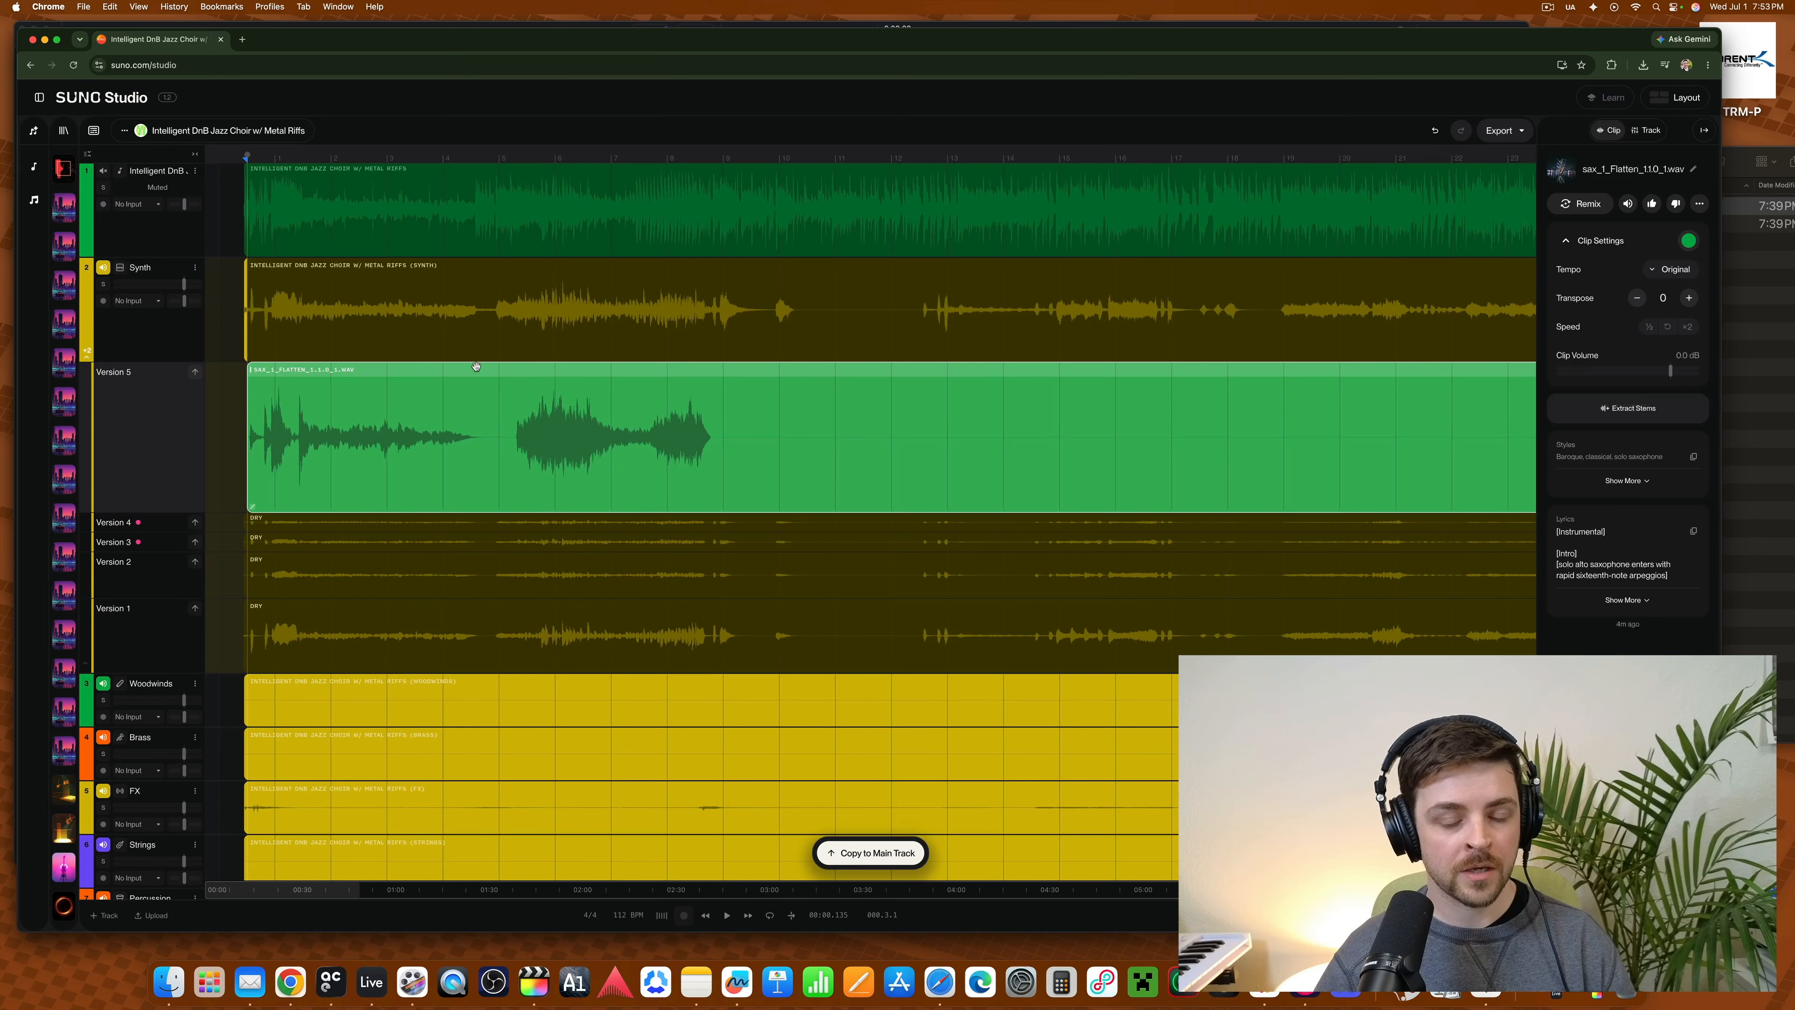
pyautogui.moveTo(725, 436); pyautogui.dragTo(241, 389)
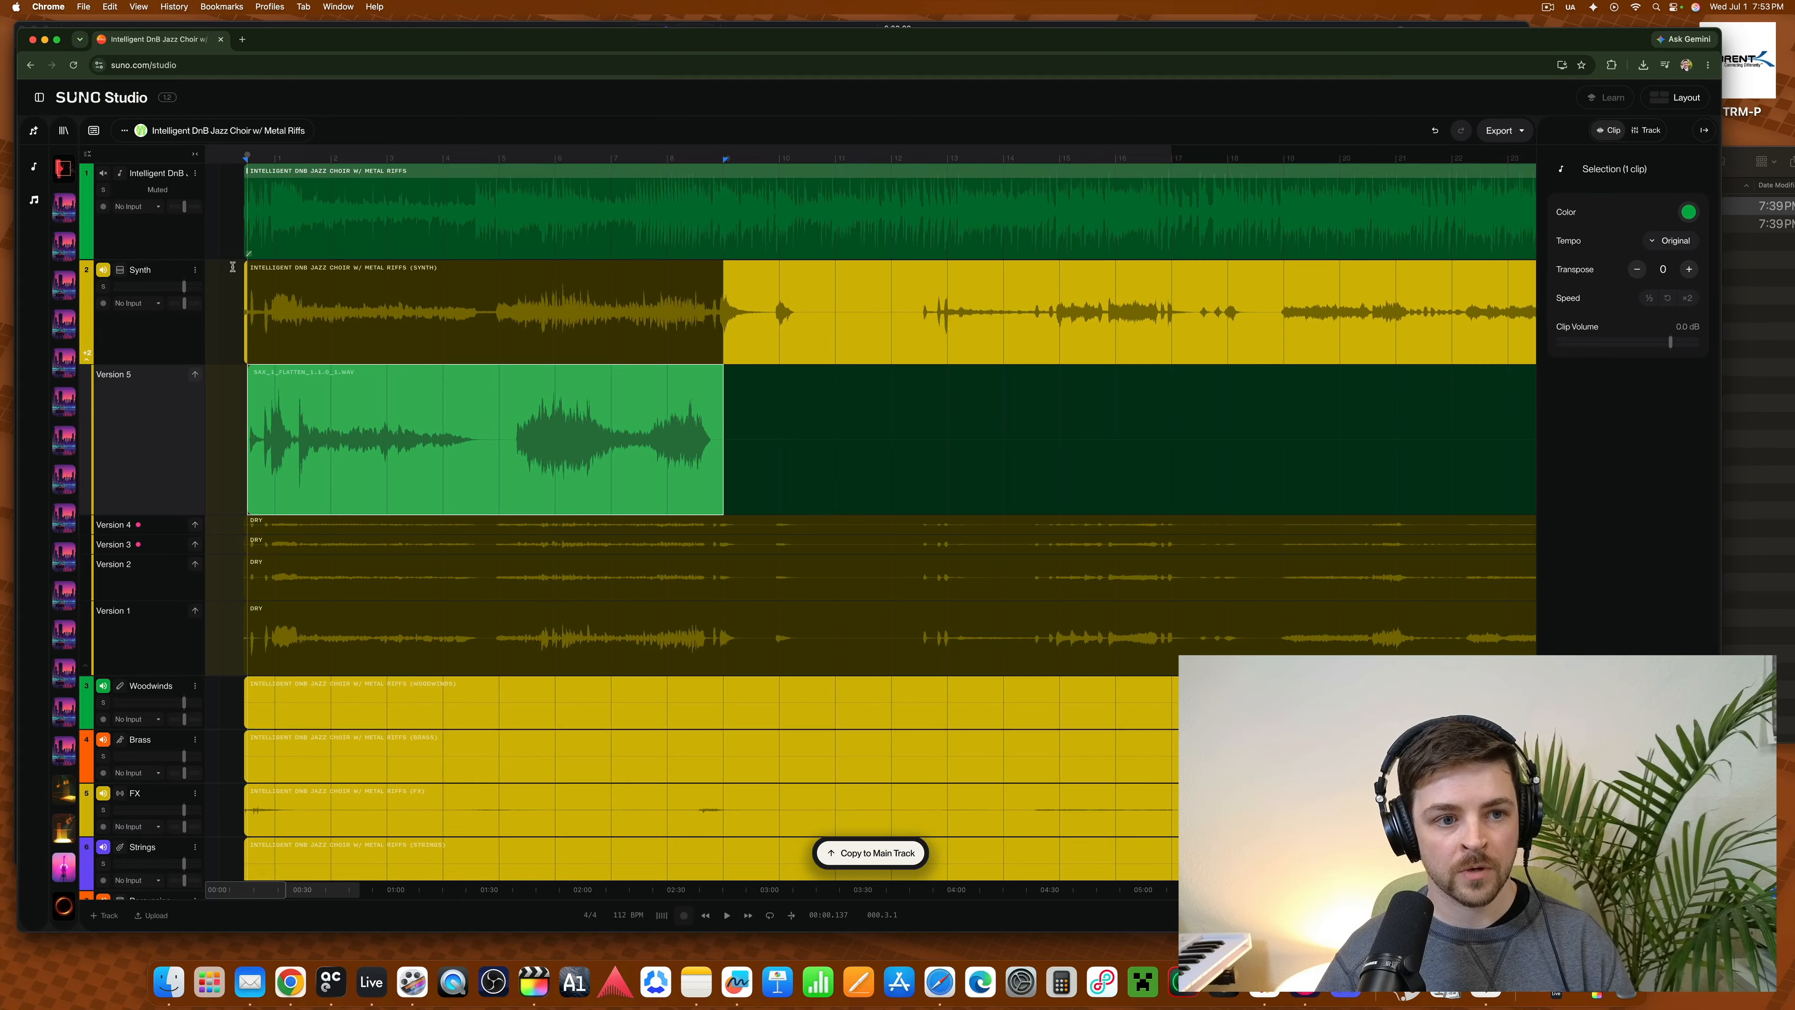
# - Rename the Synth track to Trumpet
pyautogui.doubleClick(142, 269)
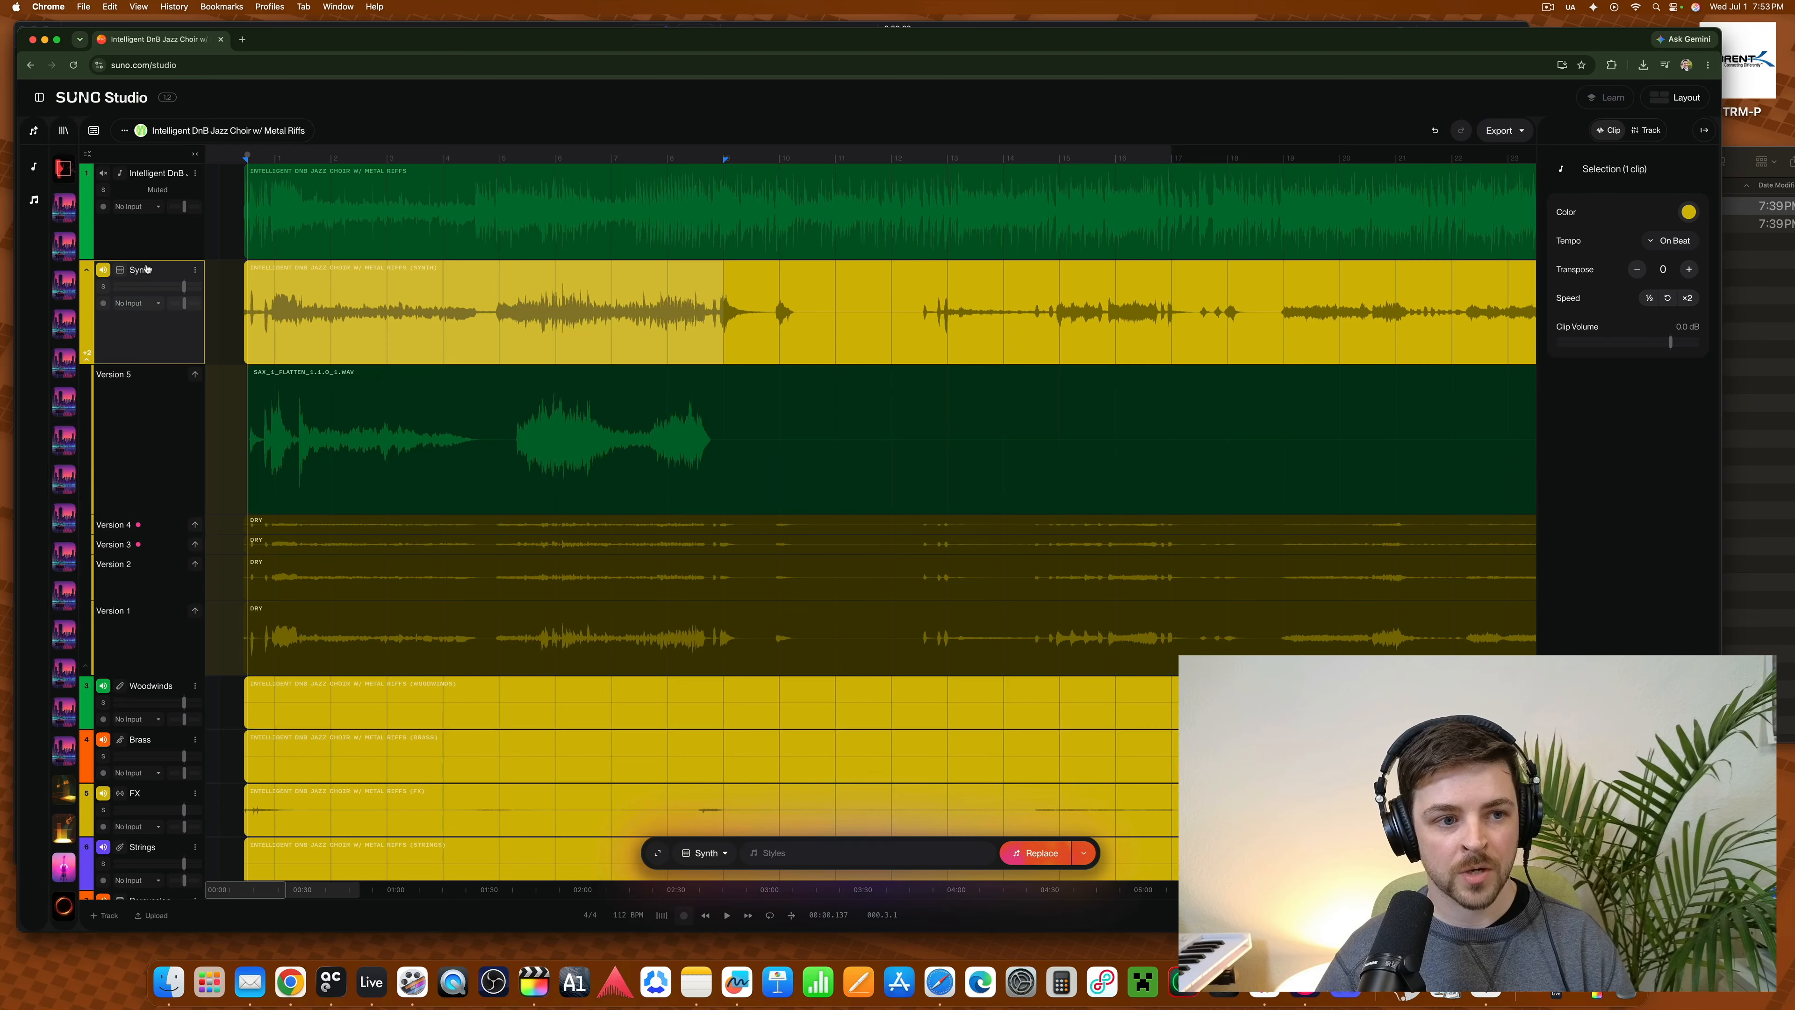
pyautogui.write('Trumpet')
pyautogui.press('Return')
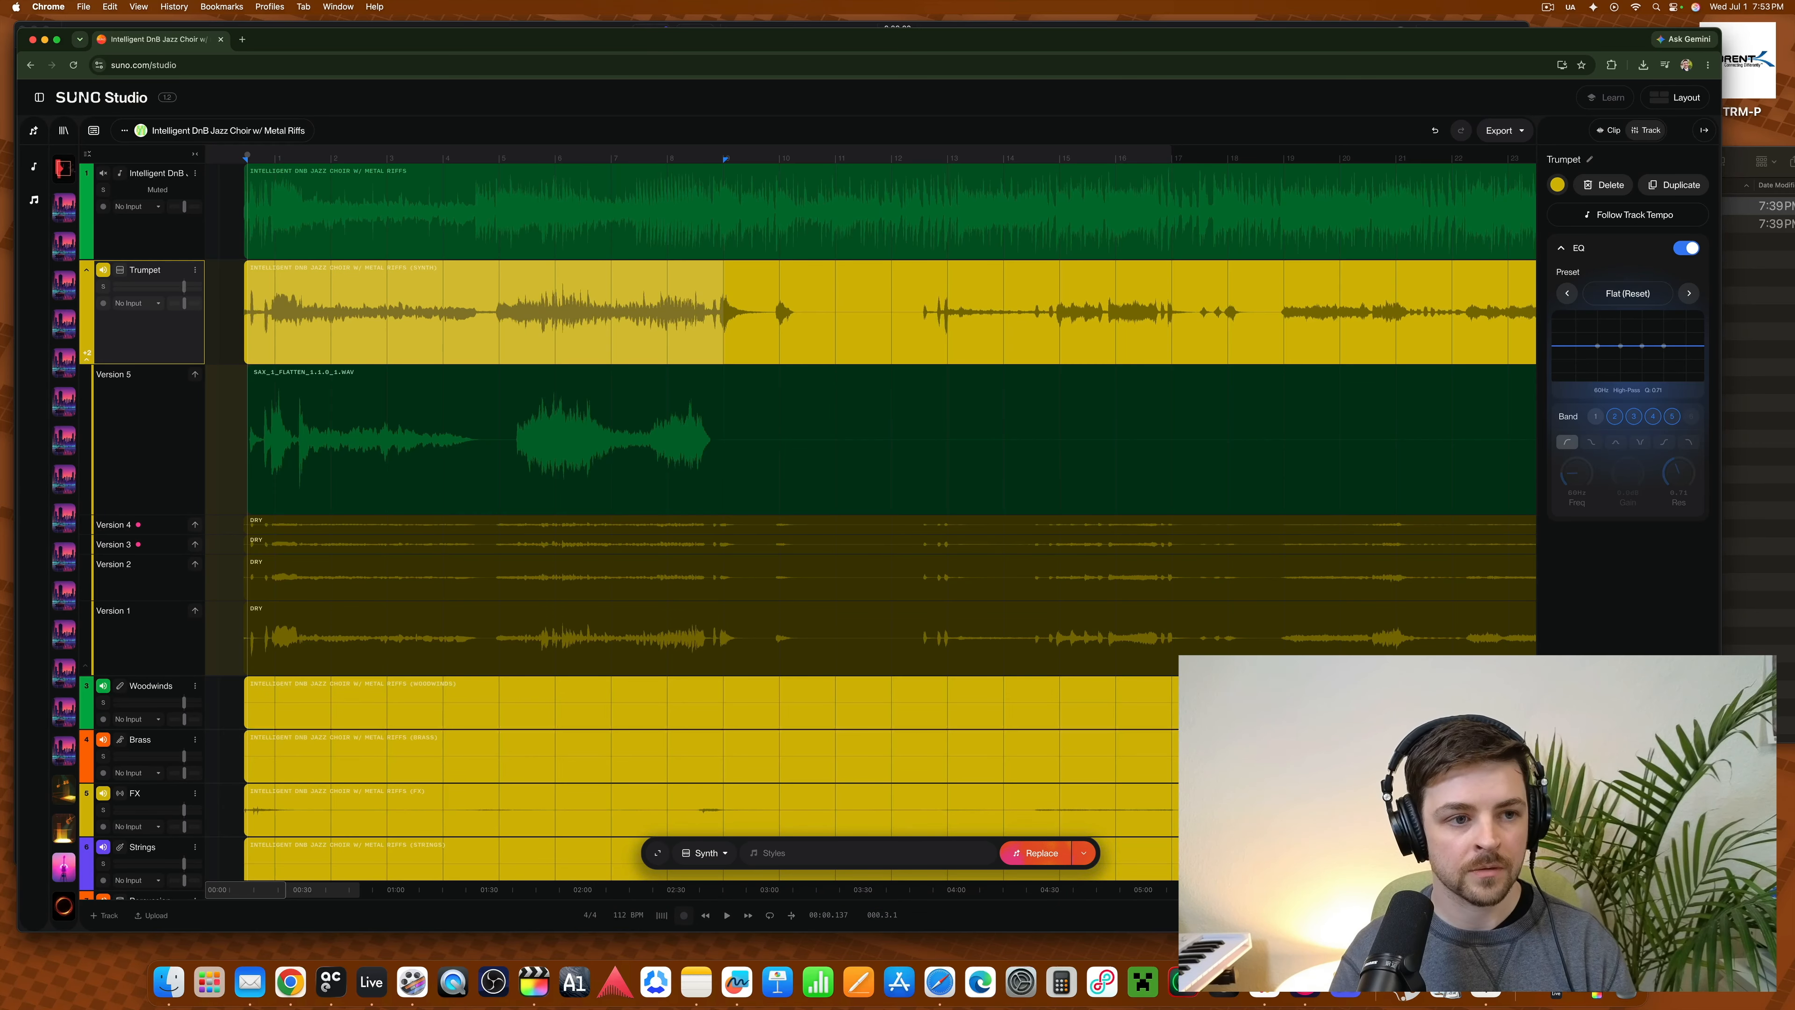
# - Try to copy only the two-phrase section of the Version 5 sax clip to the main Trumpet track, and undo the copy
pyautogui.click(498, 376)
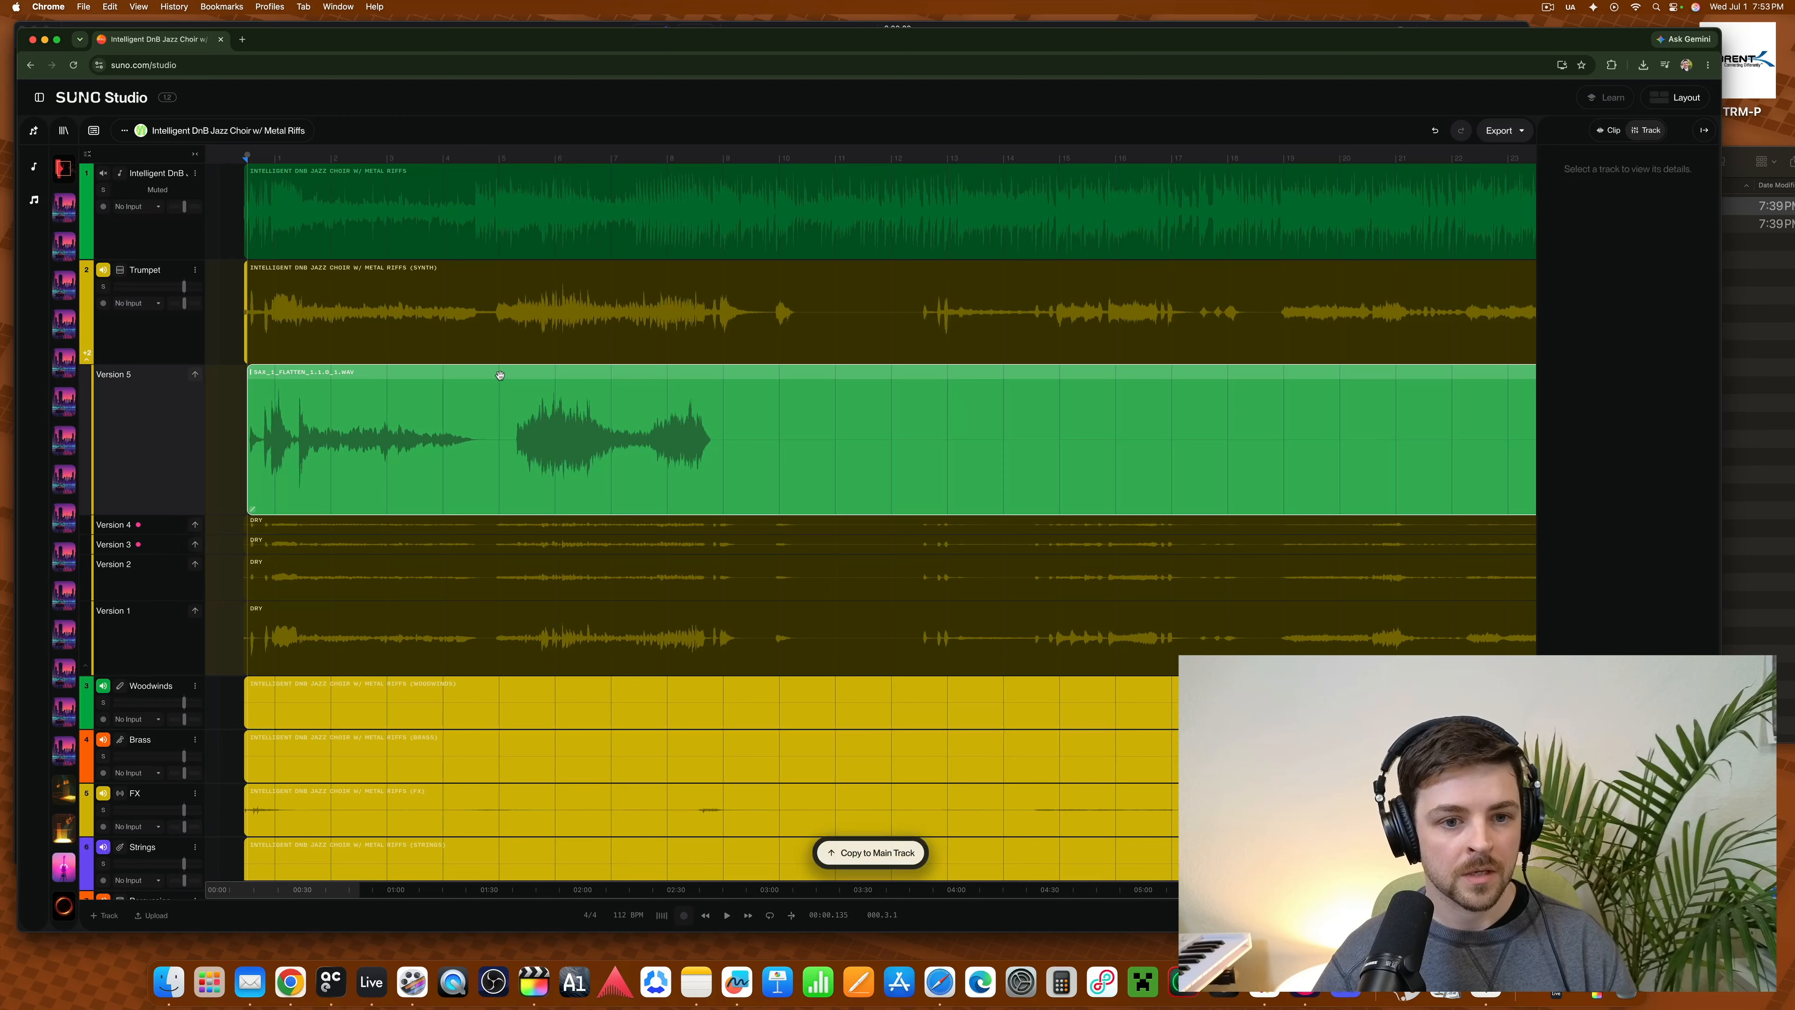
pyautogui.moveTo(721, 423); pyautogui.dragTo(246, 439)
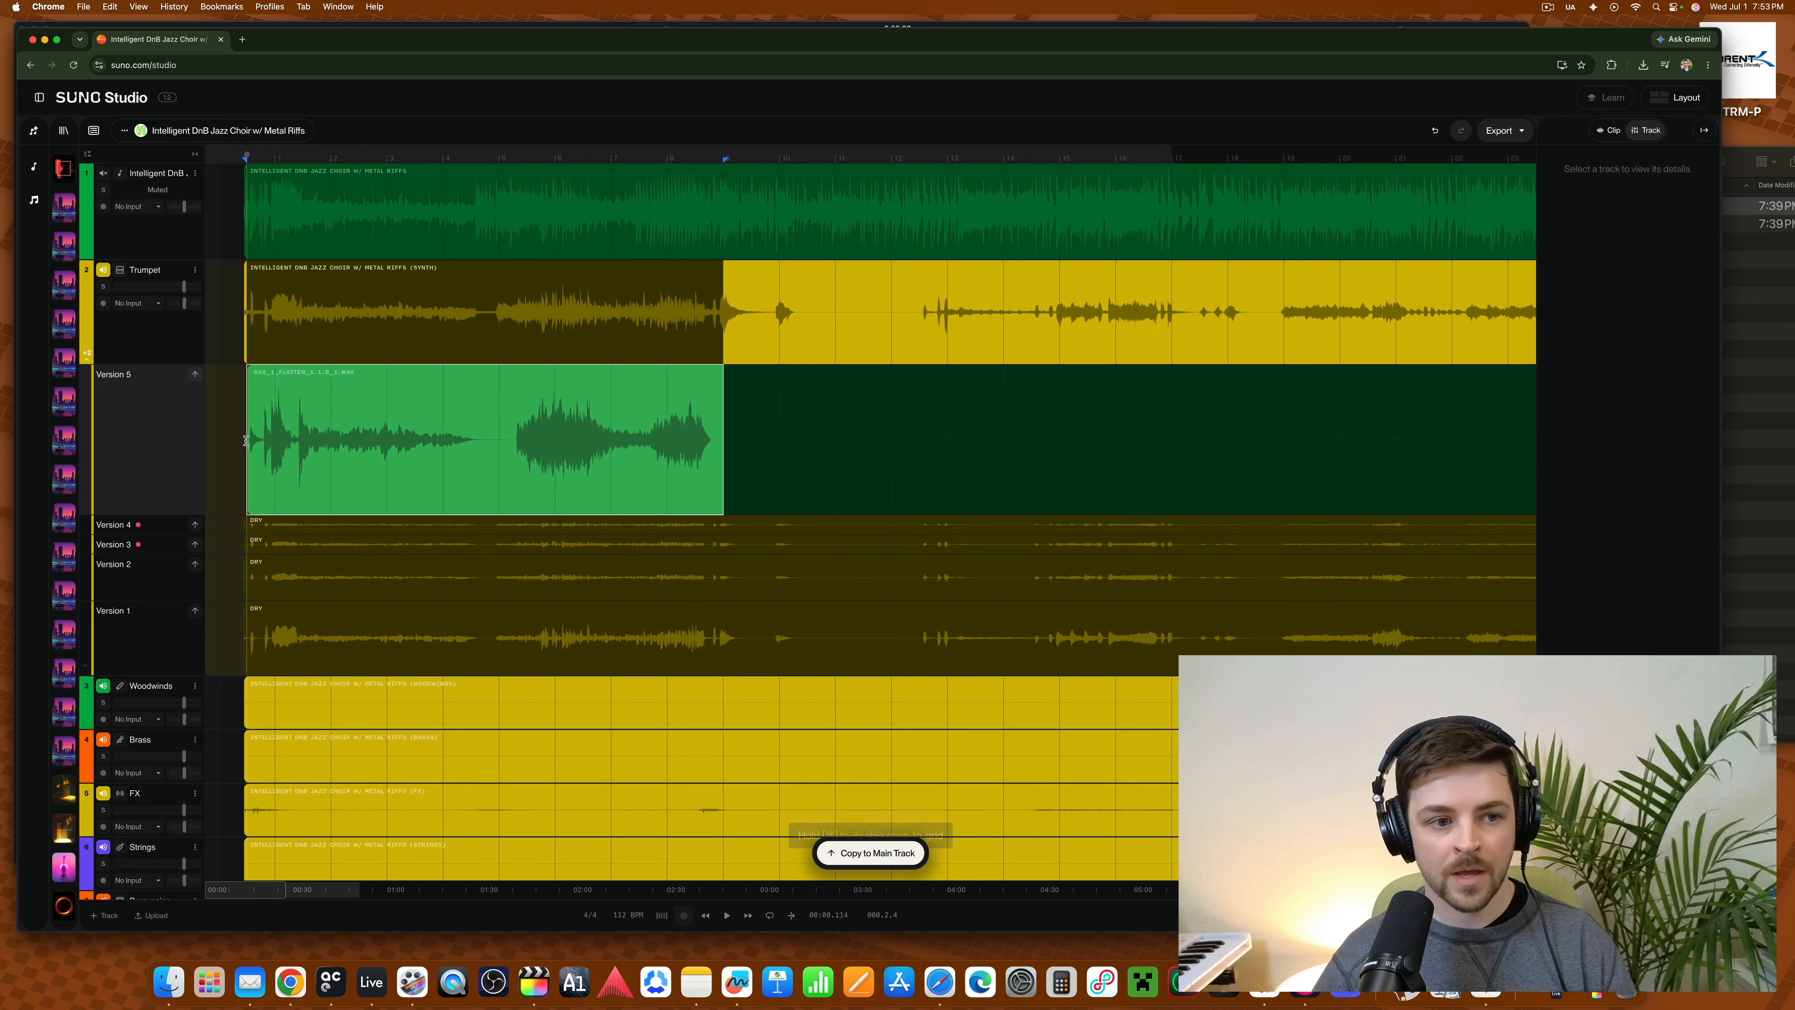
pyautogui.click(195, 377)
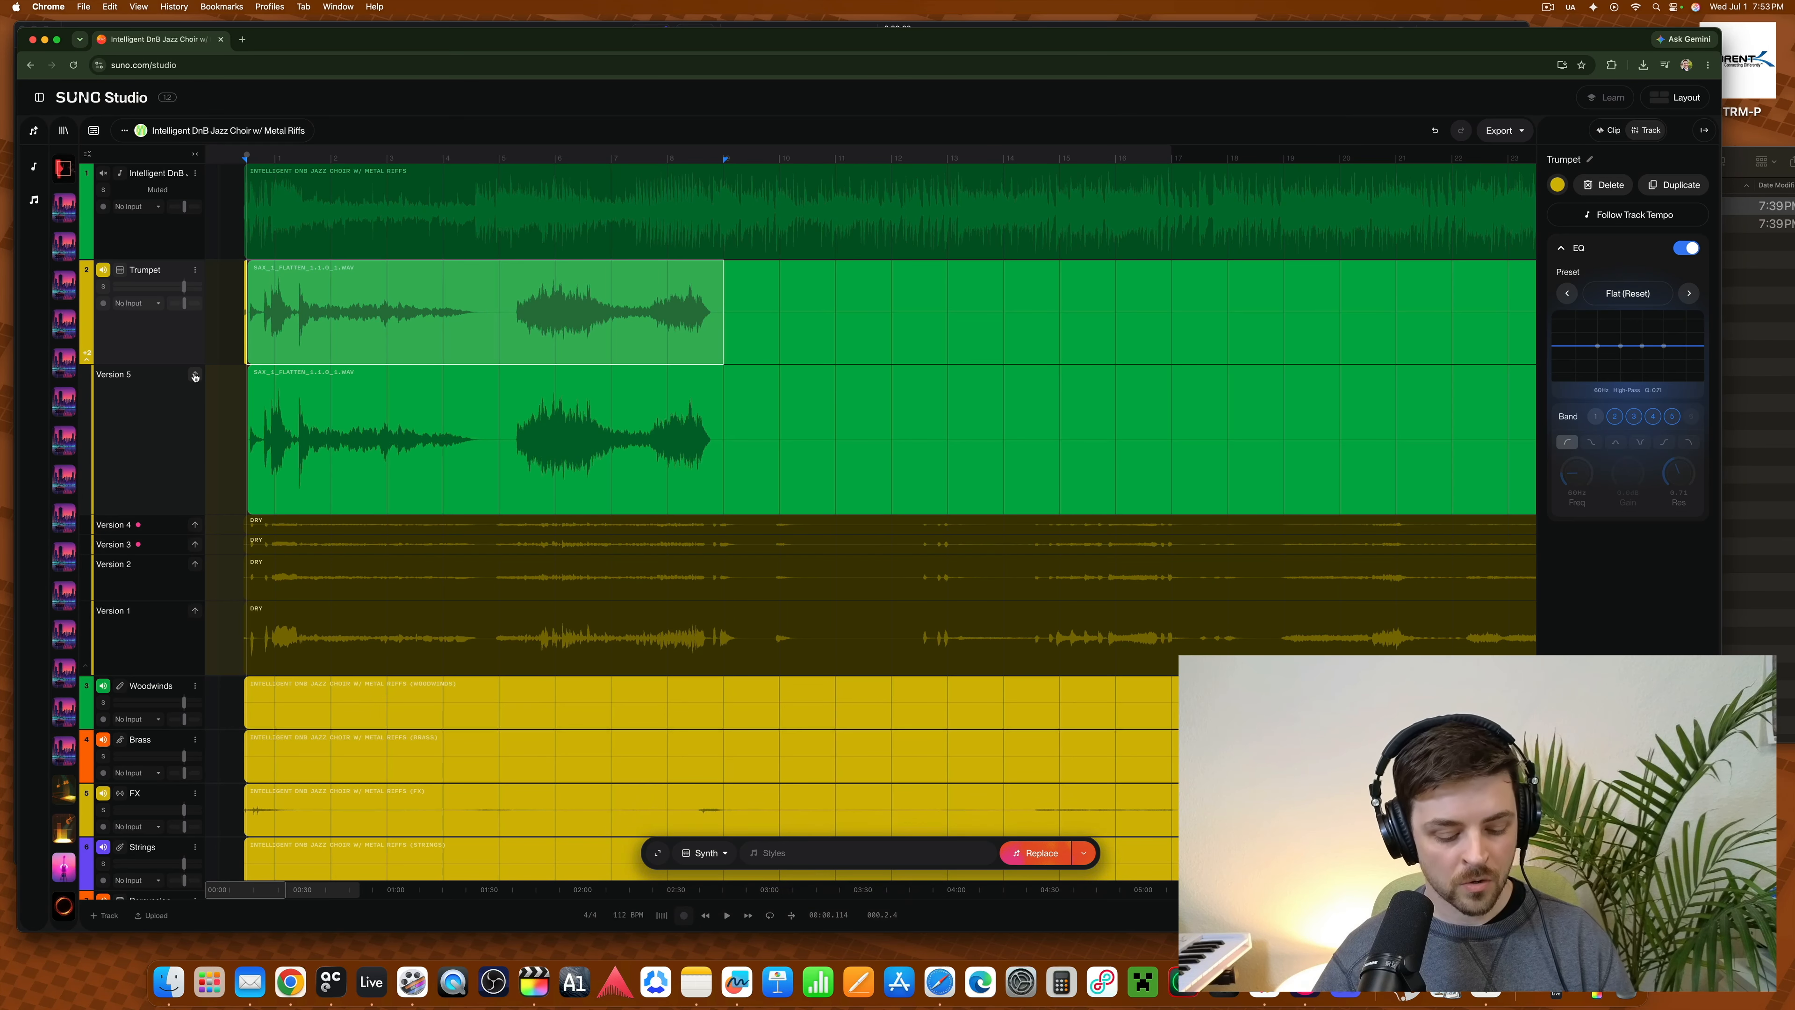
pyautogui.click(762, 439)
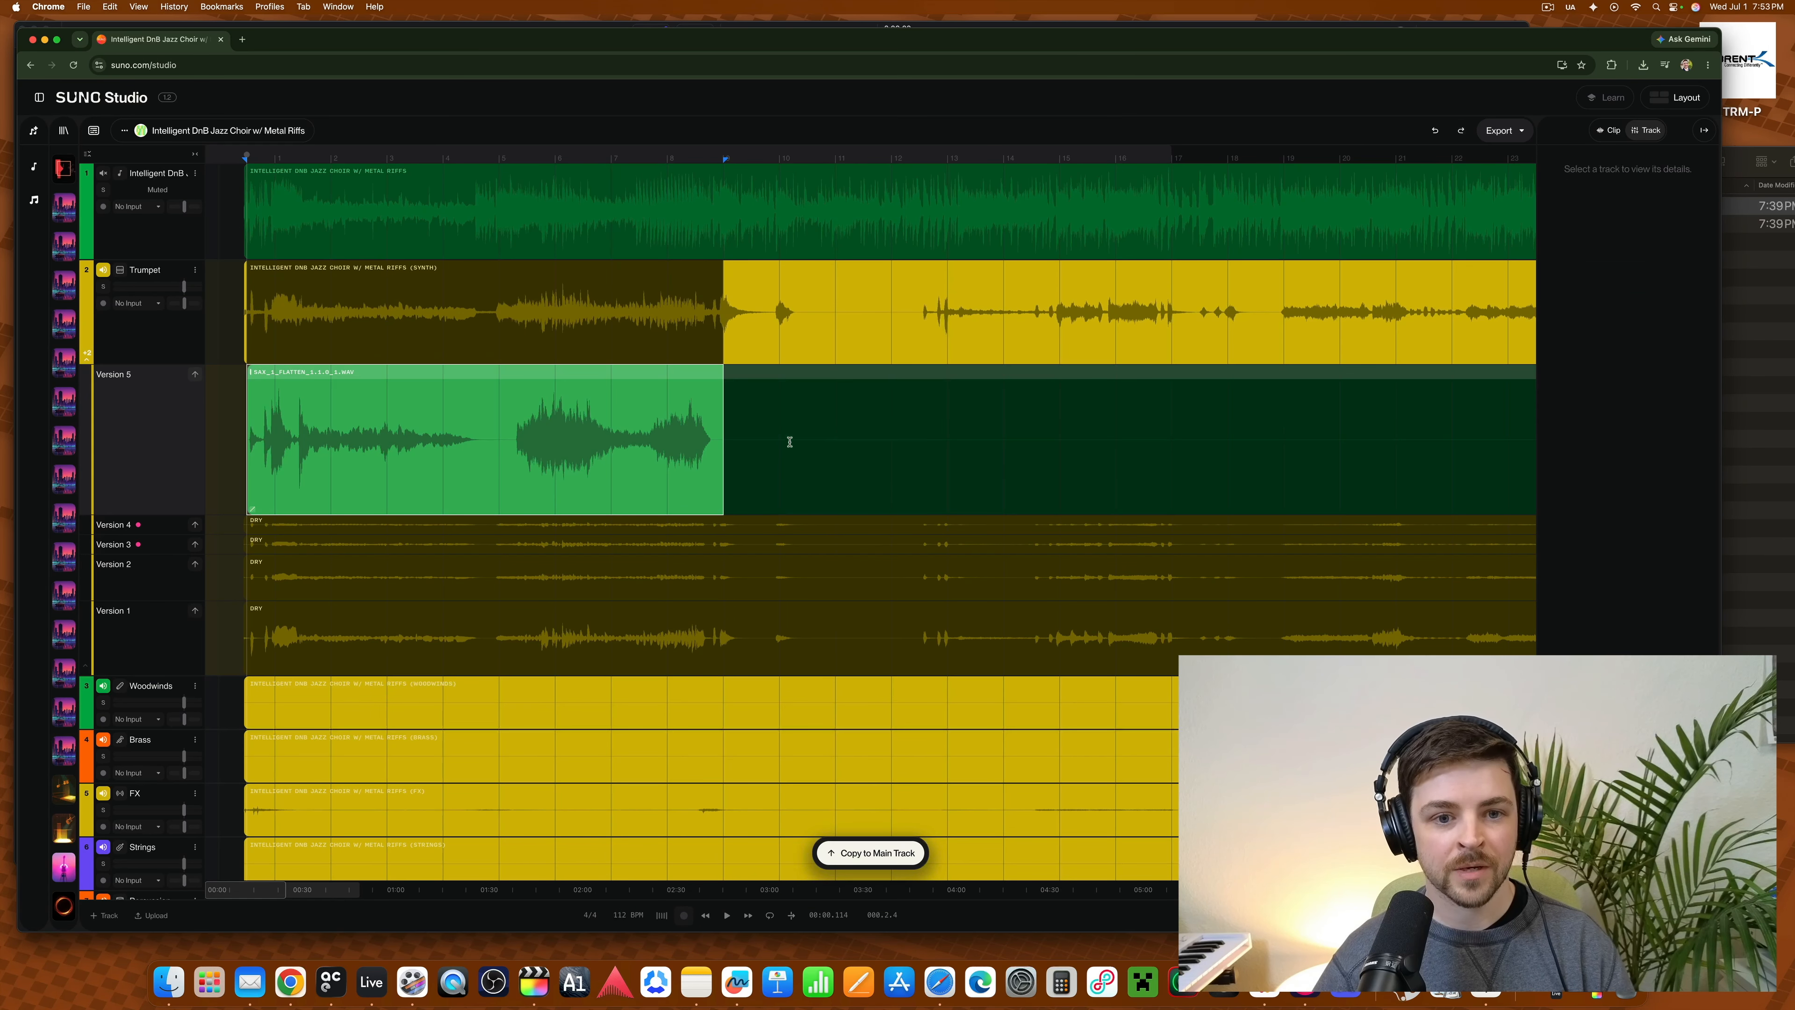
# - Split the Version 5 sax clip just after the end of its second phrase
pyautogui.click(717, 426)
pyautogui.click(715, 430)
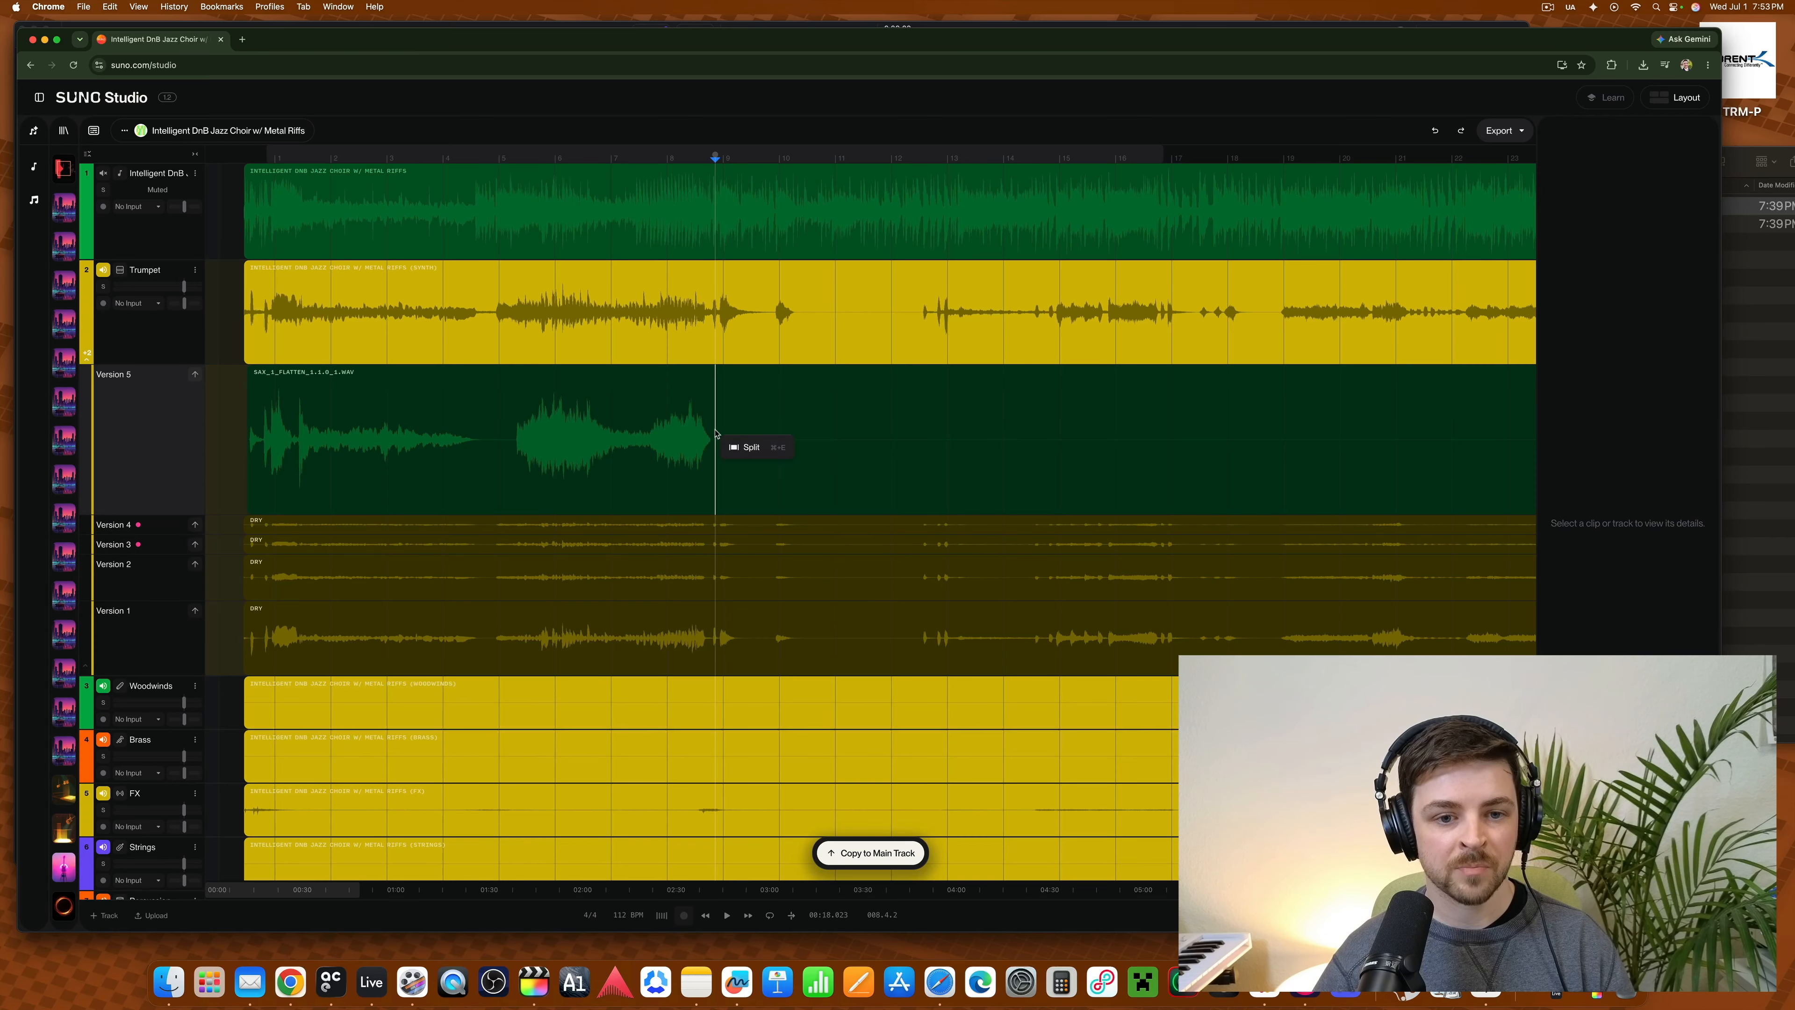
pyautogui.click(745, 447)
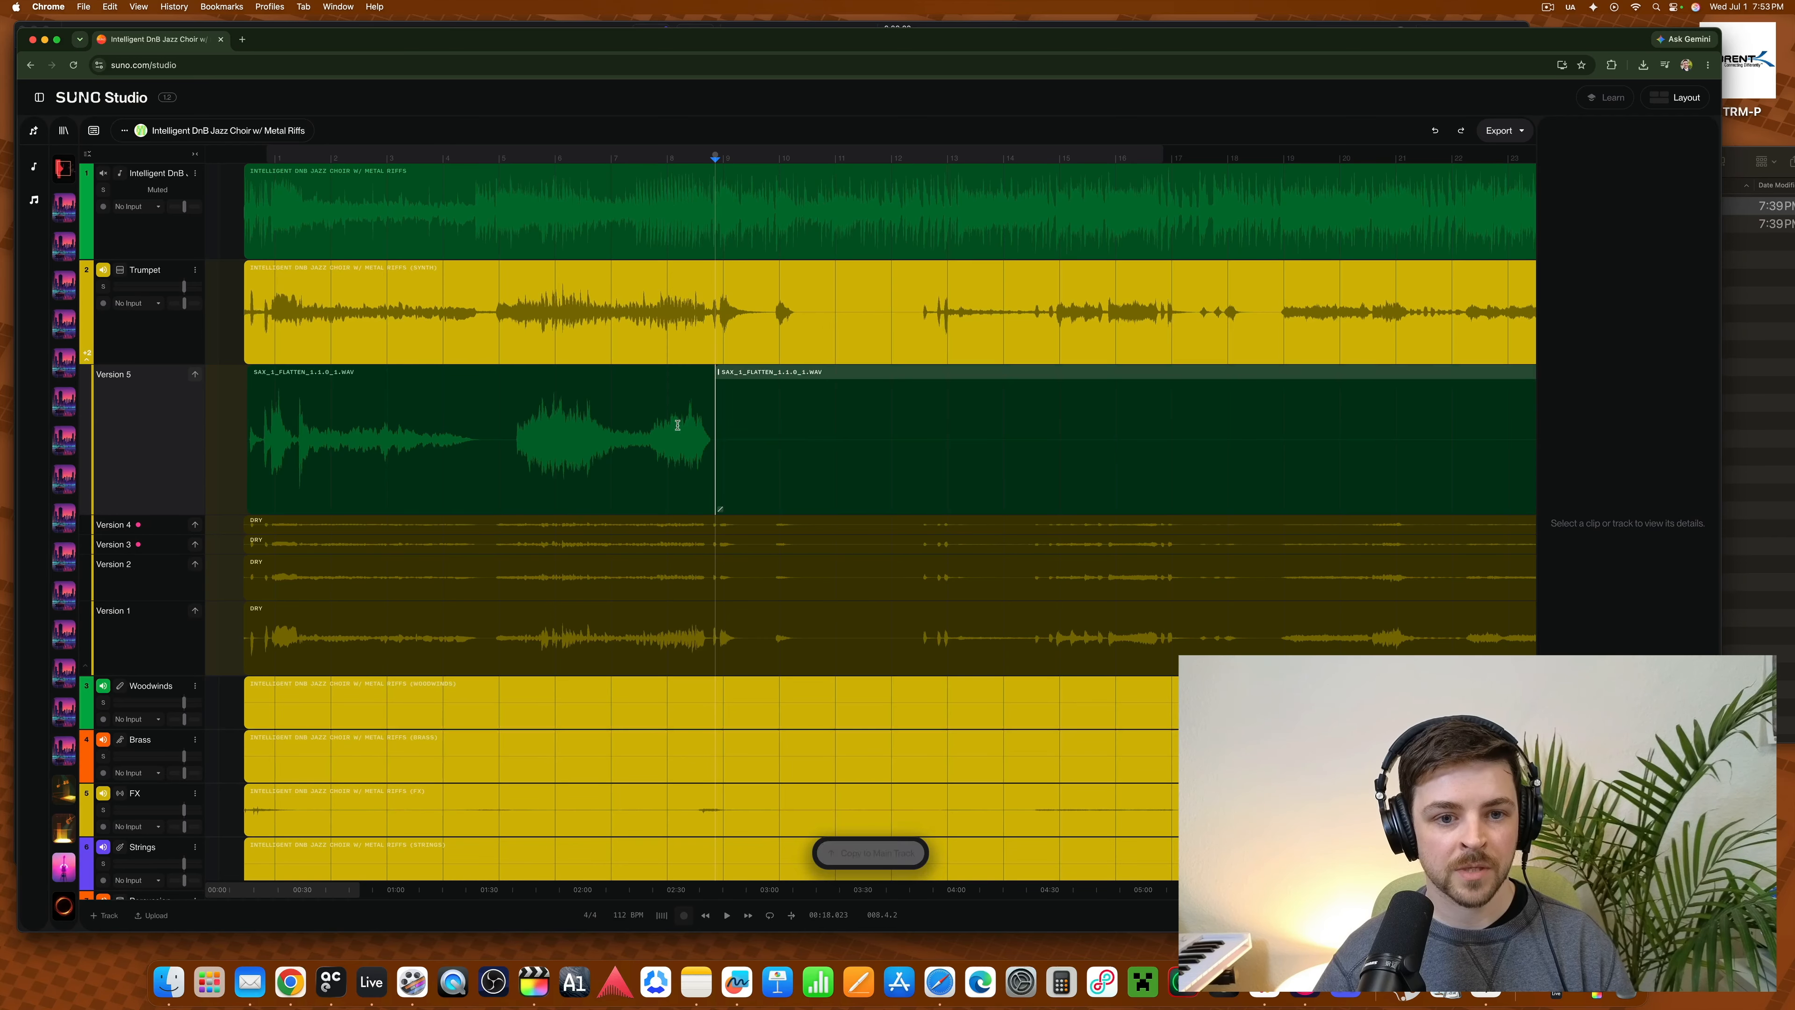
# - Try to copy the split-off first Version 5 sax clip to the main Trumpet track, and undo the copy
pyautogui.click(544, 382)
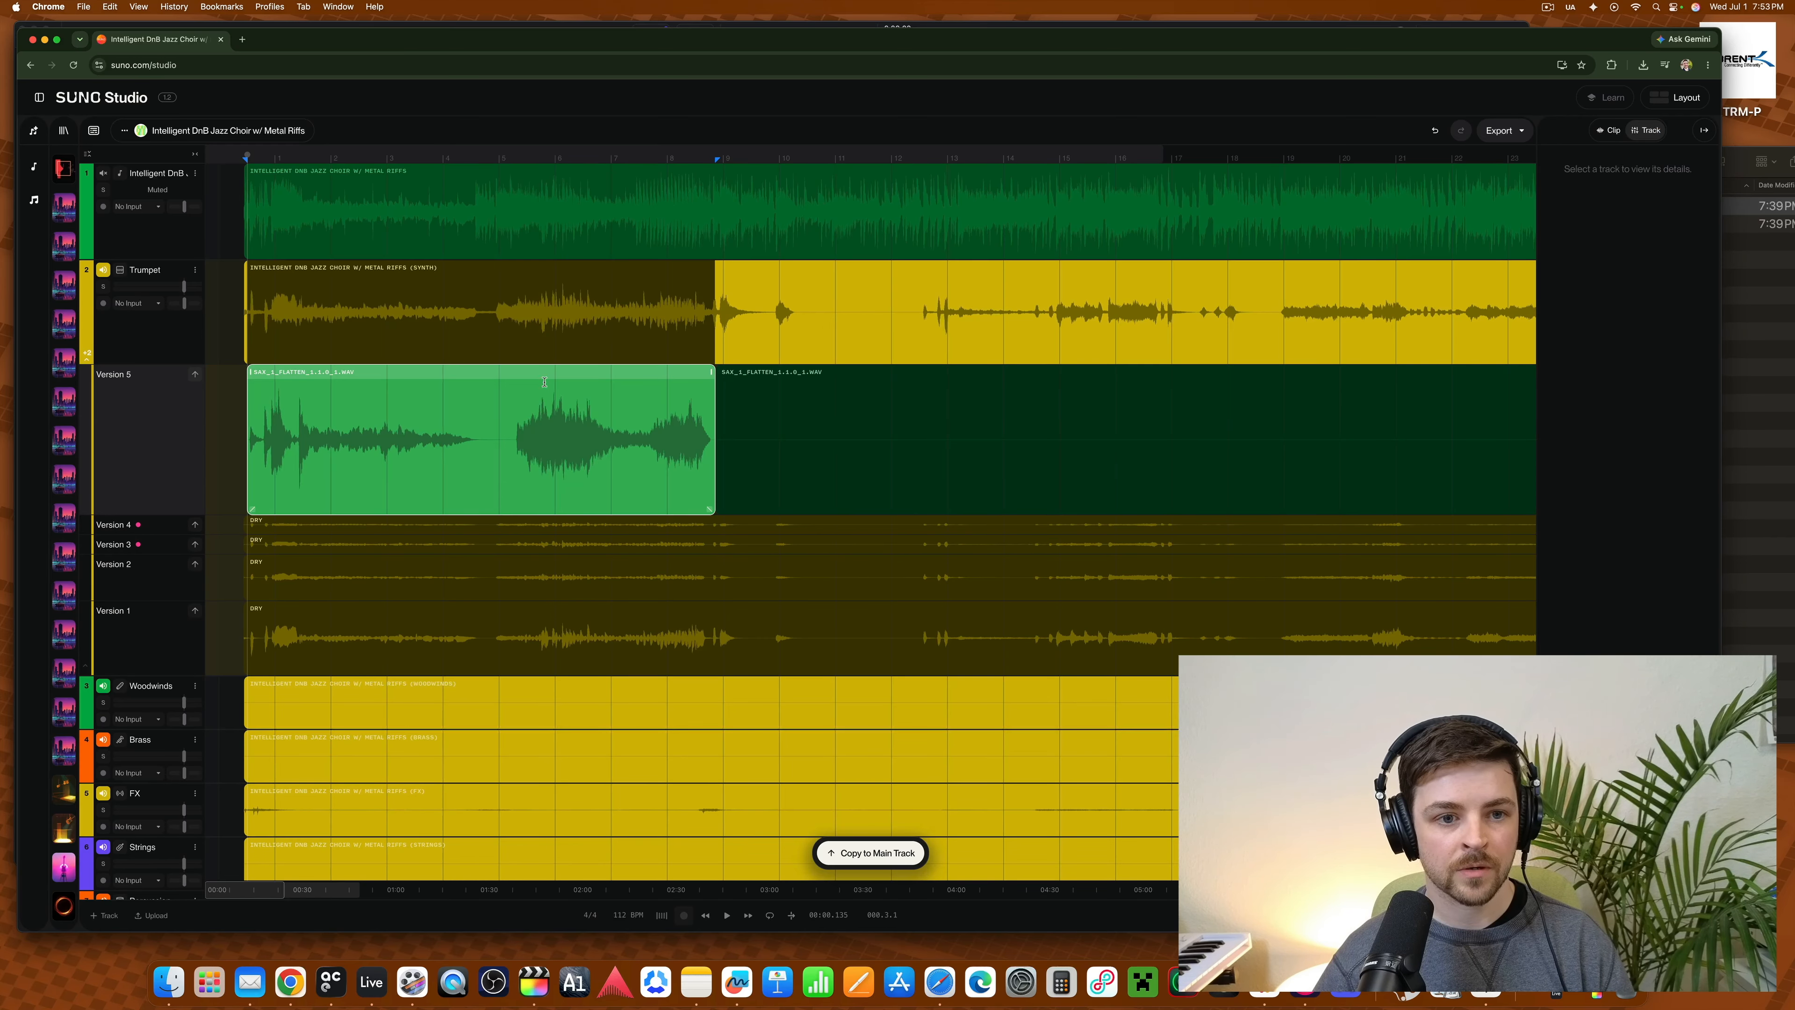
pyautogui.click(196, 373)
pyautogui.press('super+z')
pyautogui.click(226, 383)
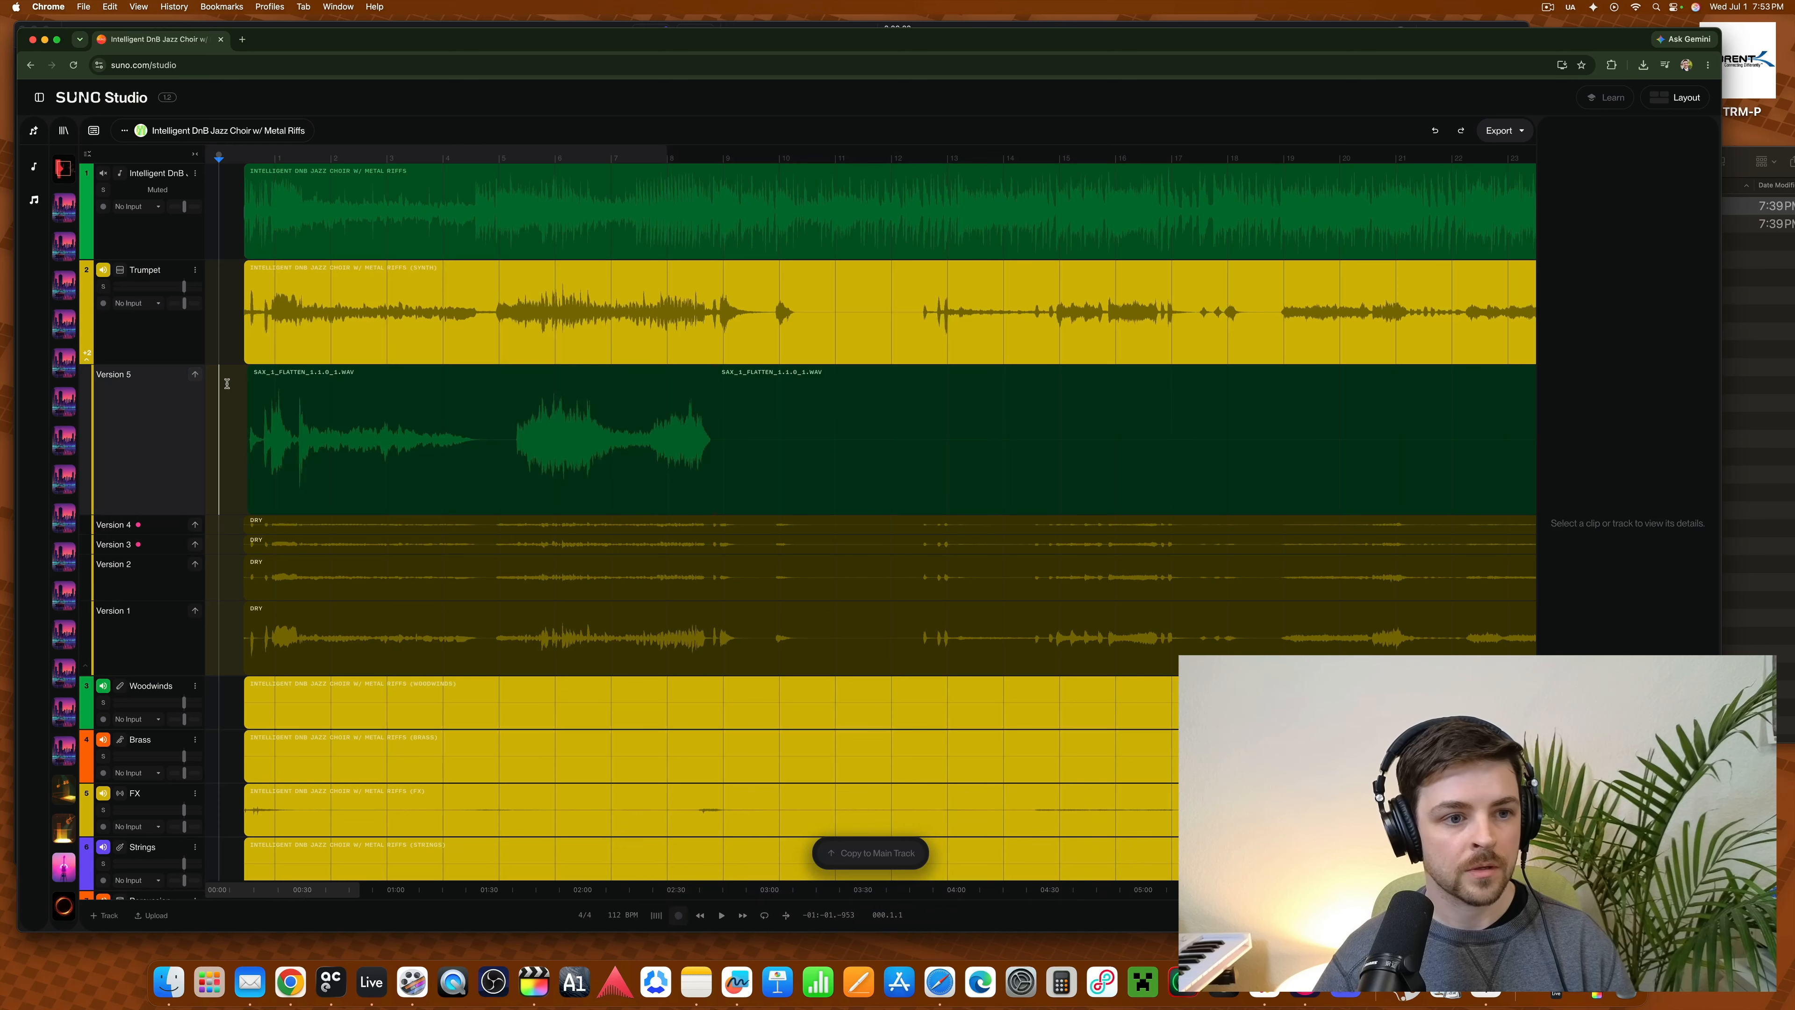
# - Move the first Version 5 sax clip with both phrases onto the main Trumpet track, replacing the original opening
pyautogui.moveTo(226, 400); pyautogui.dragTo(708, 420)
pyautogui.click(588, 366)
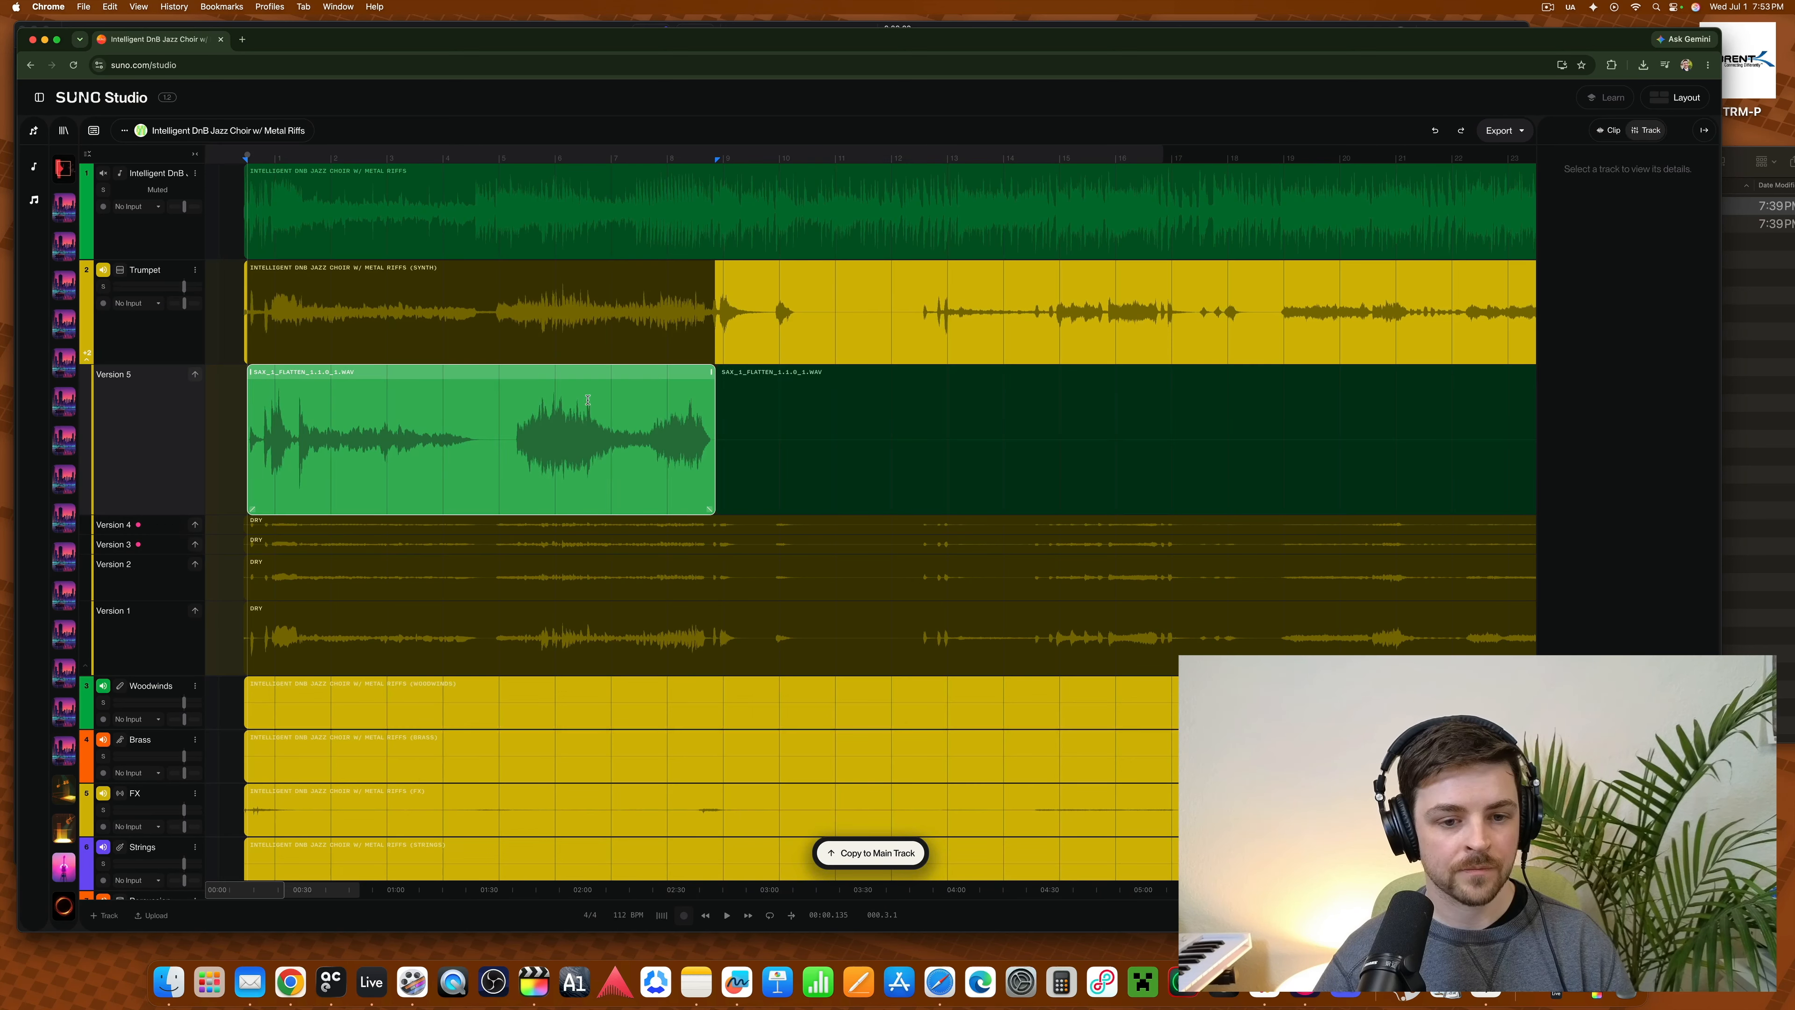
pyautogui.press('super+shift+z')
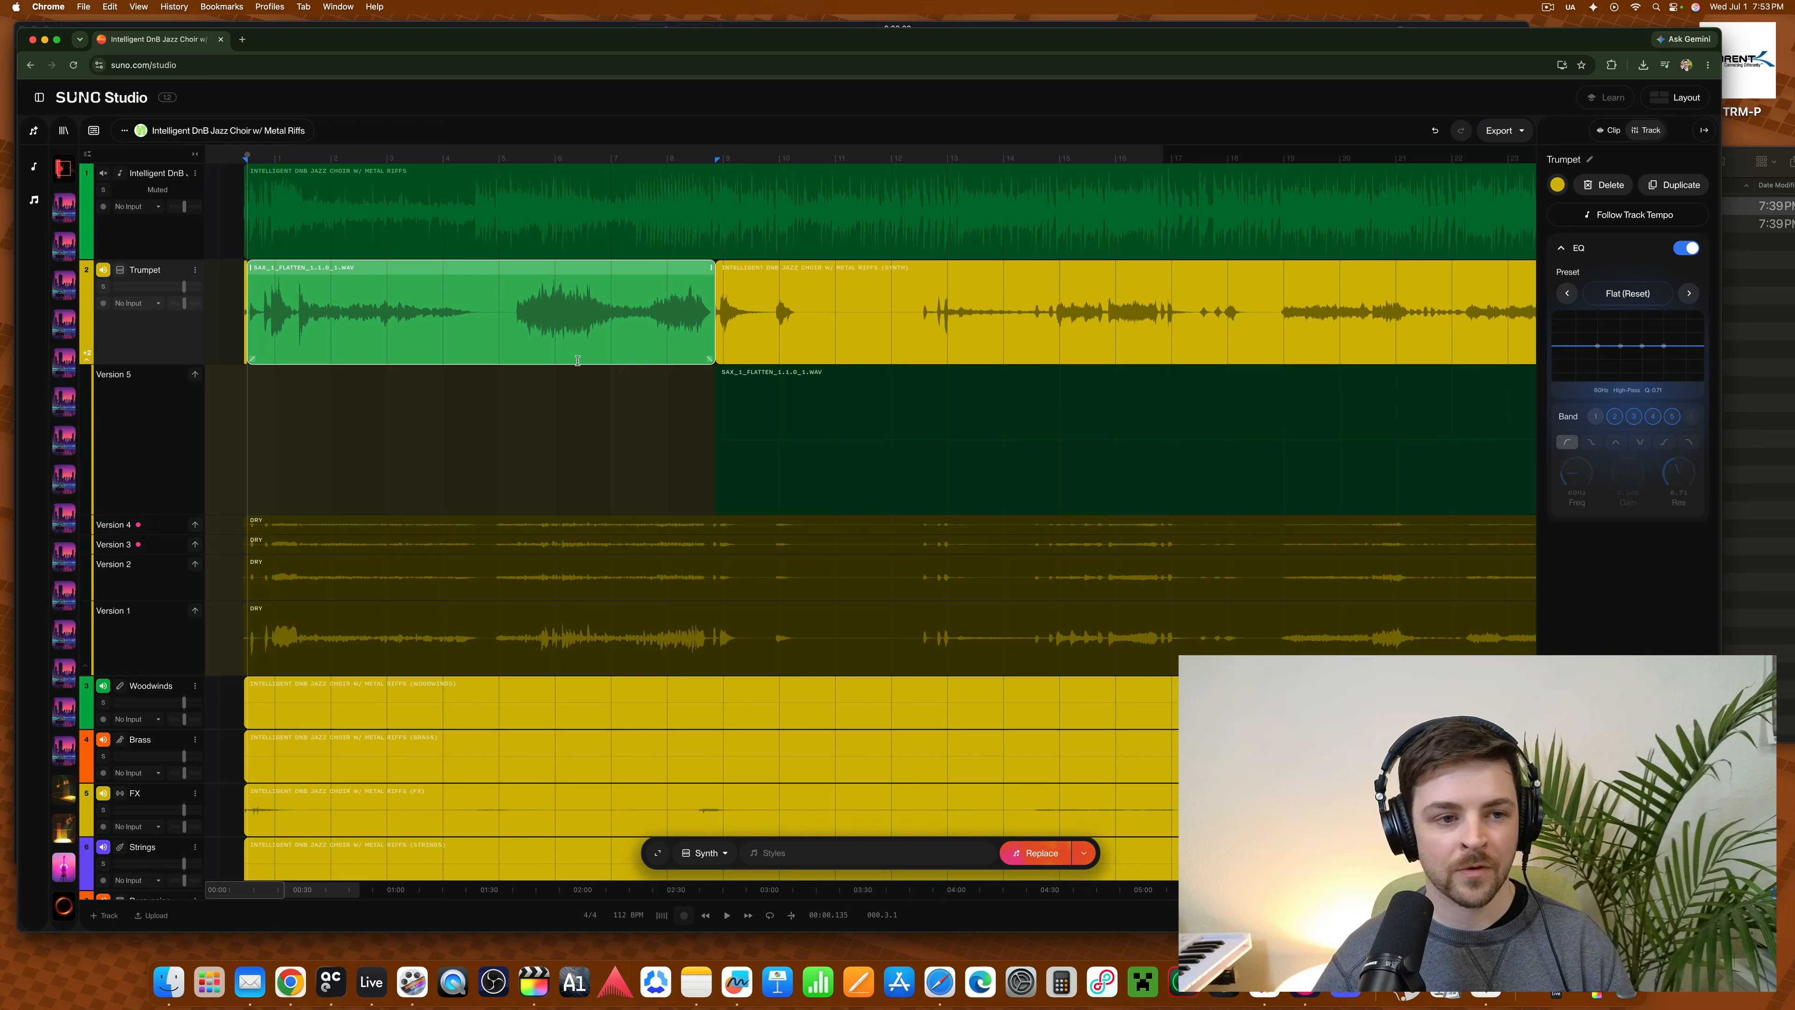
# - Solo the Trumpet track and play back the transition from the sax clip to the original trumpet audio
pyautogui.click(246, 294)
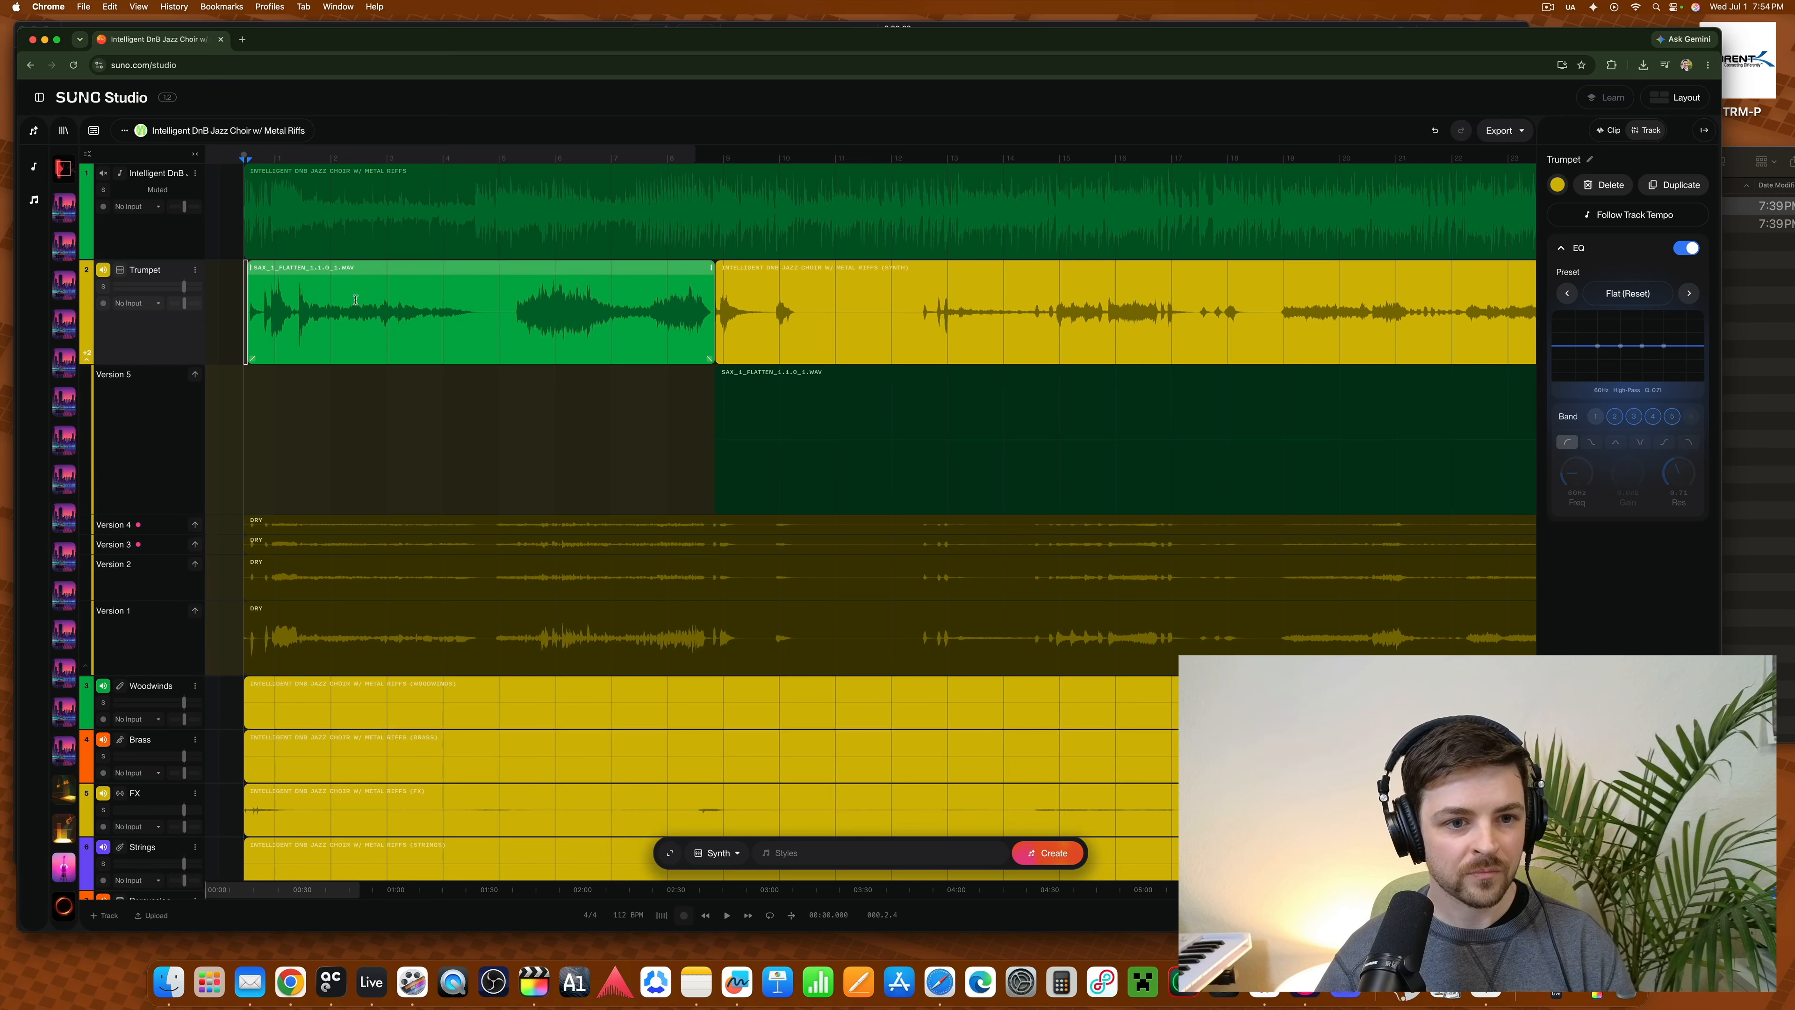
pyautogui.click(103, 285)
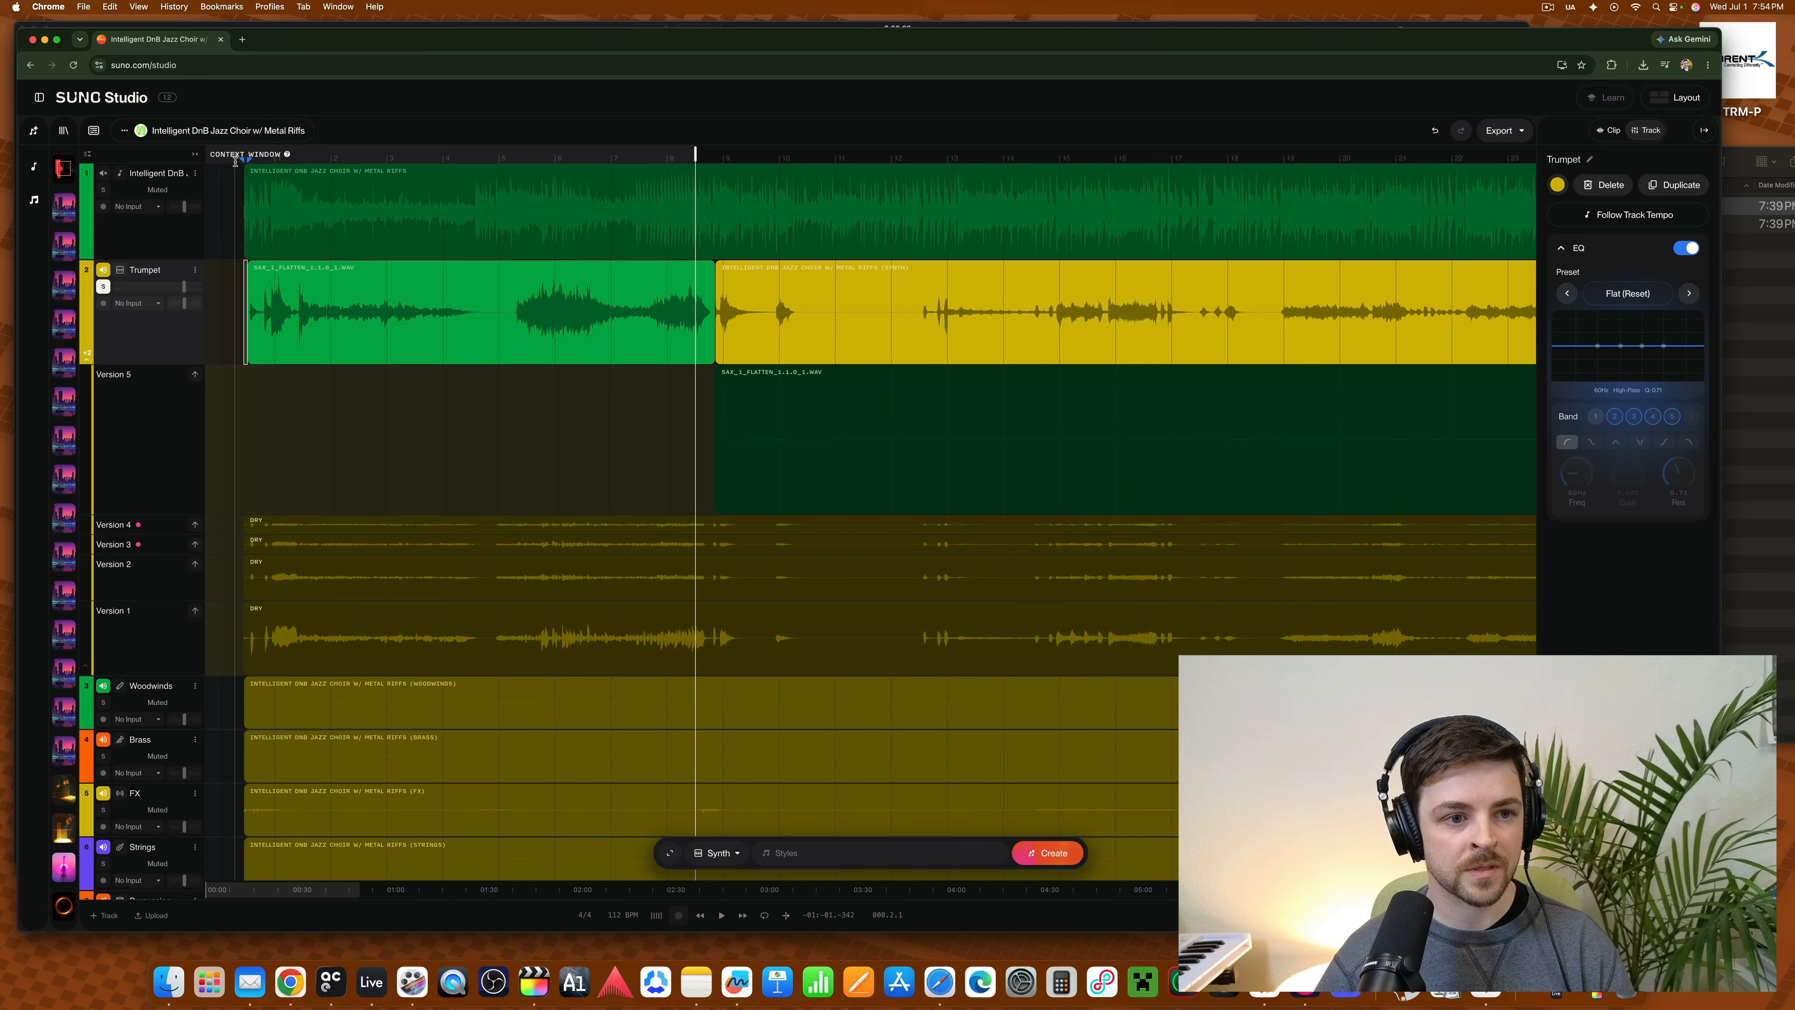
pyautogui.click(643, 171)
pyautogui.press('space')
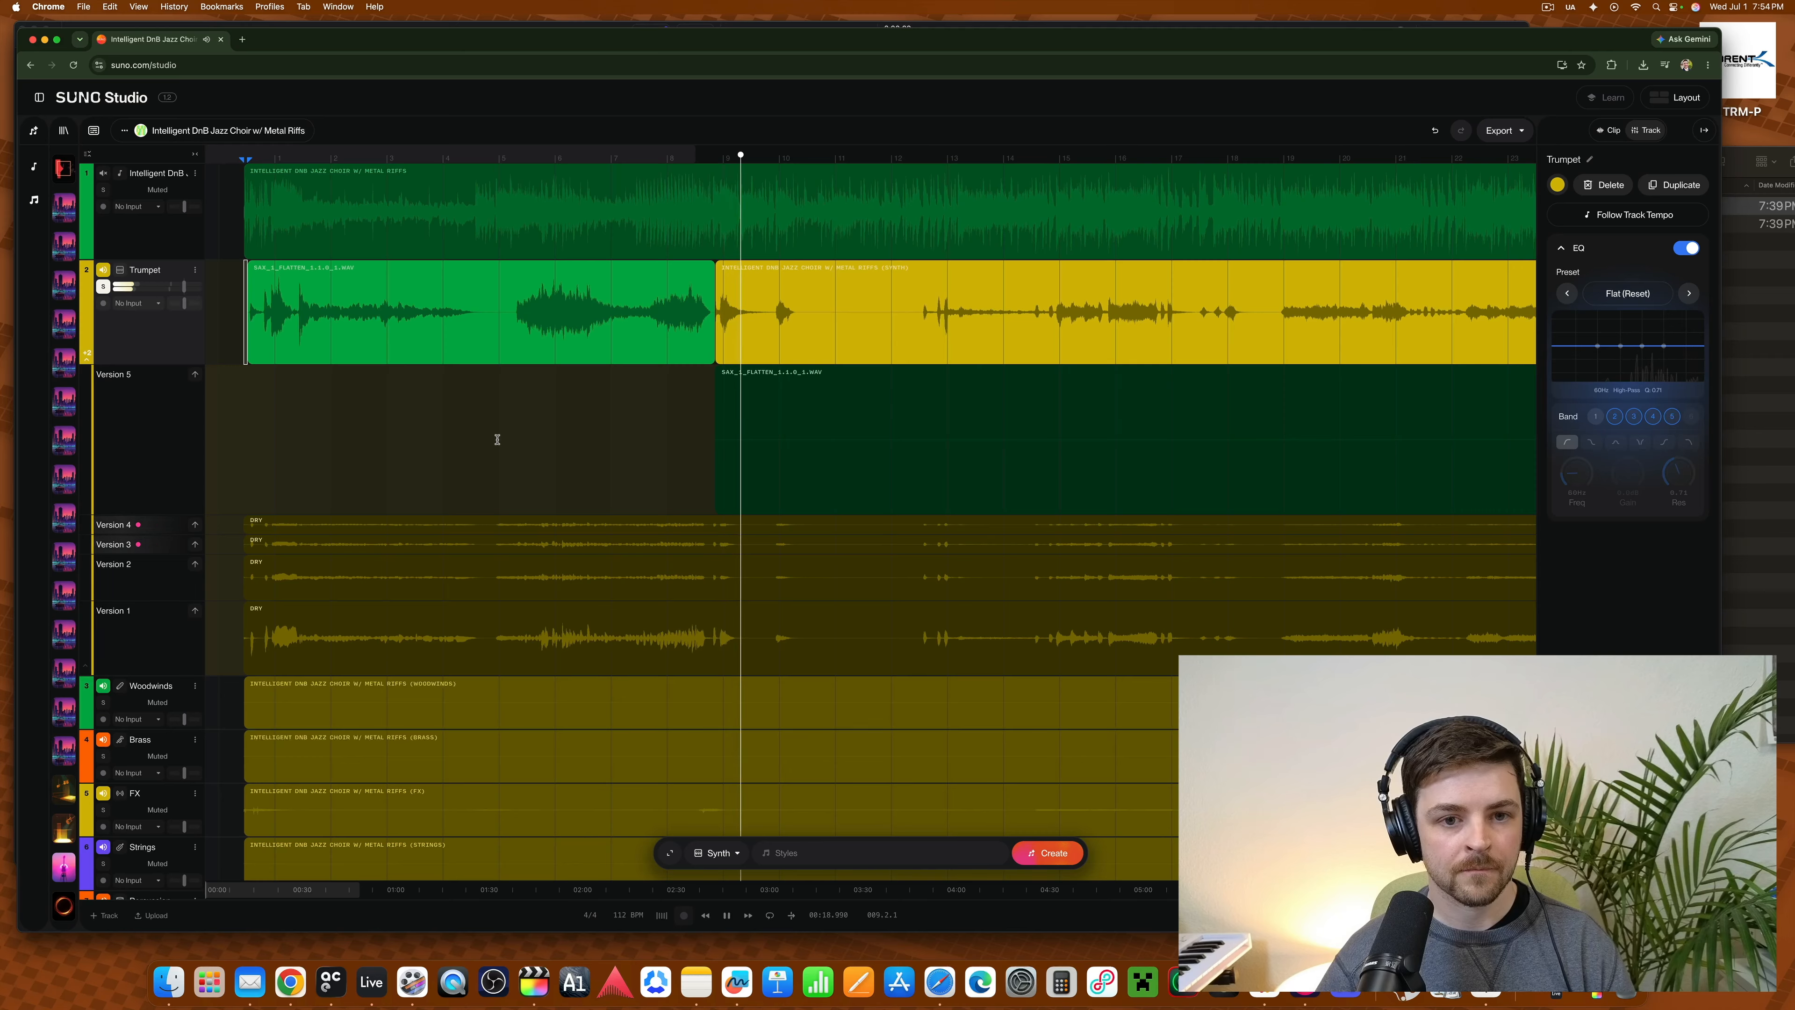
pyautogui.press('space')
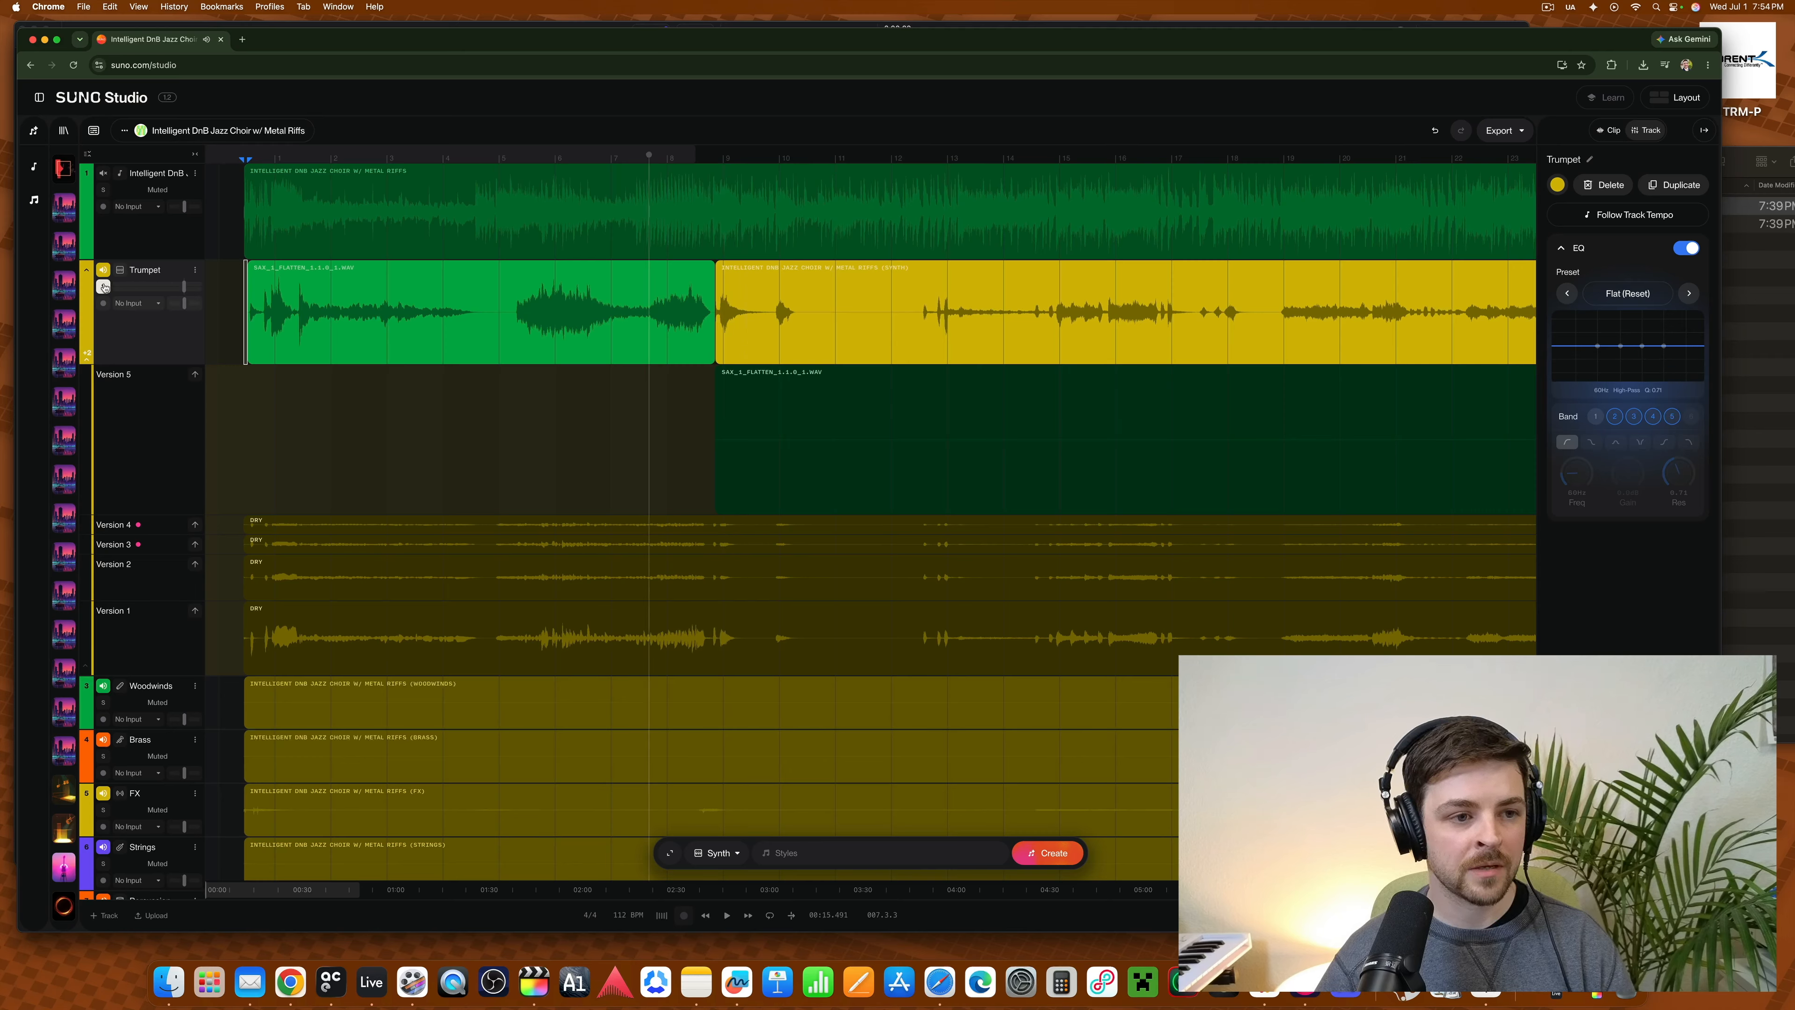
# - Unsolo the Trumpet track and play the sax phrases with the other stems from before the song's start
pyautogui.click(103, 286)
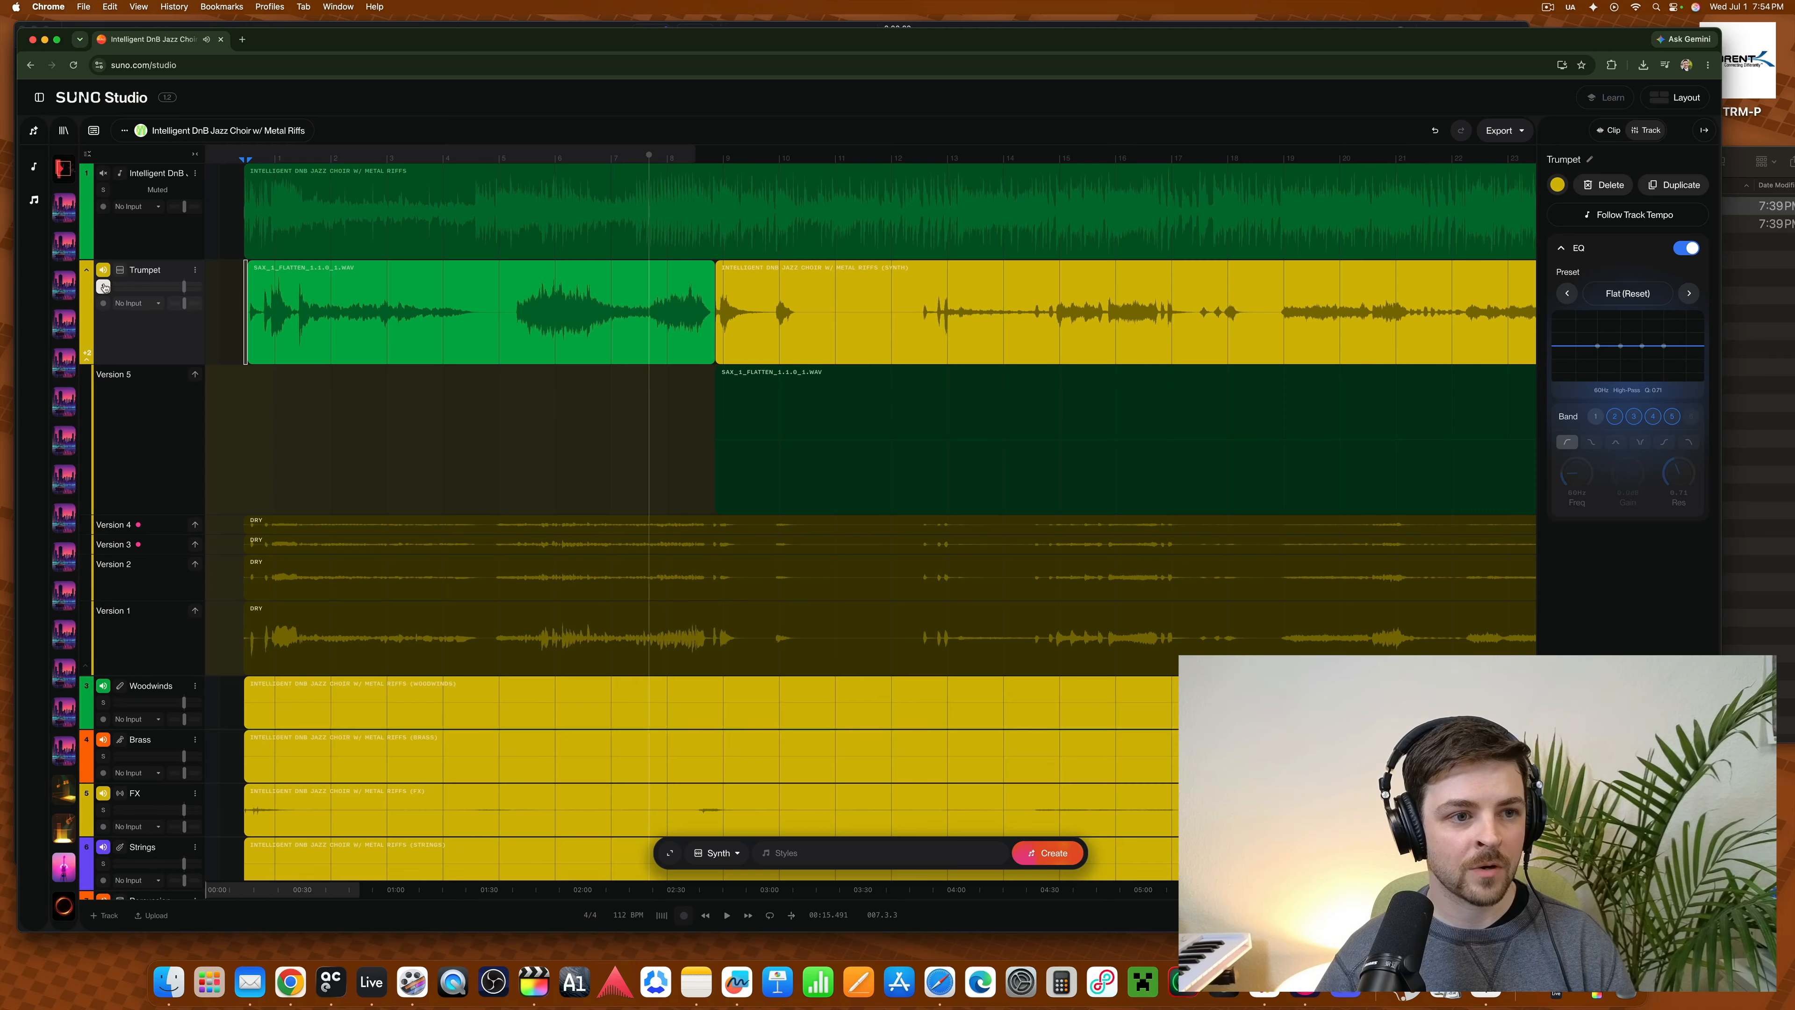
pyautogui.click(211, 148)
pyautogui.press('space')
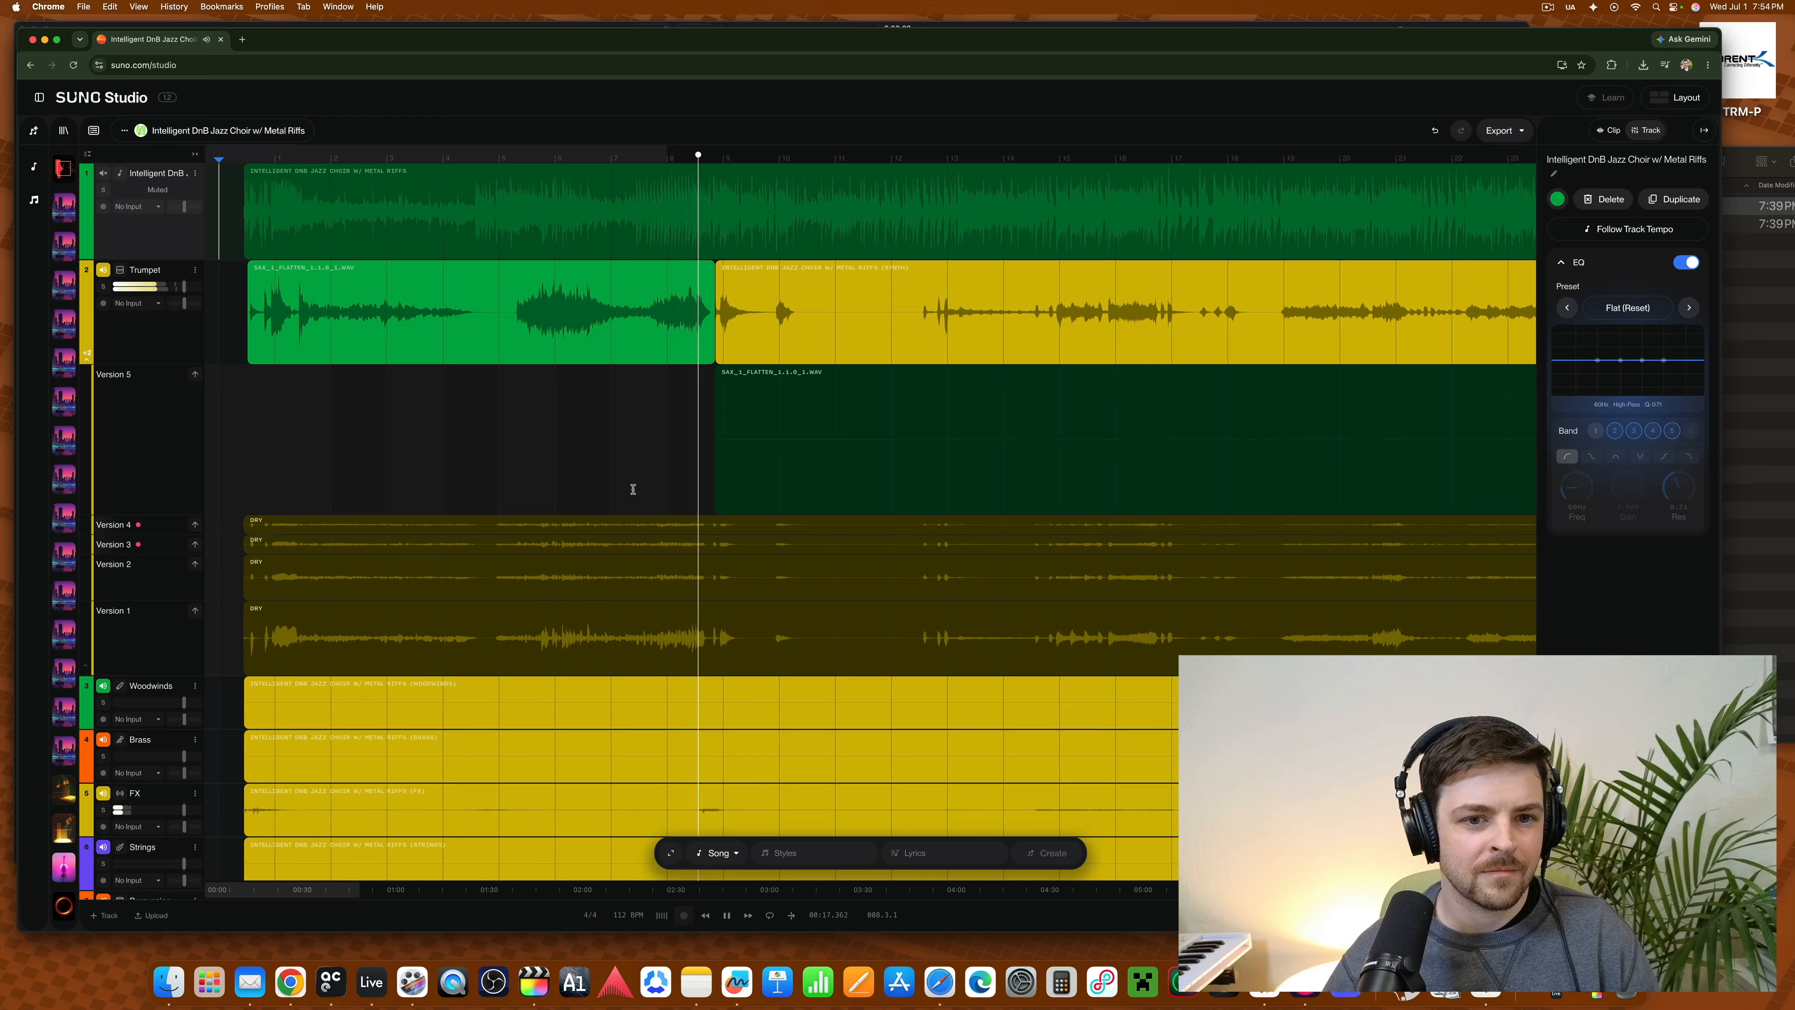
pyautogui.press('space')
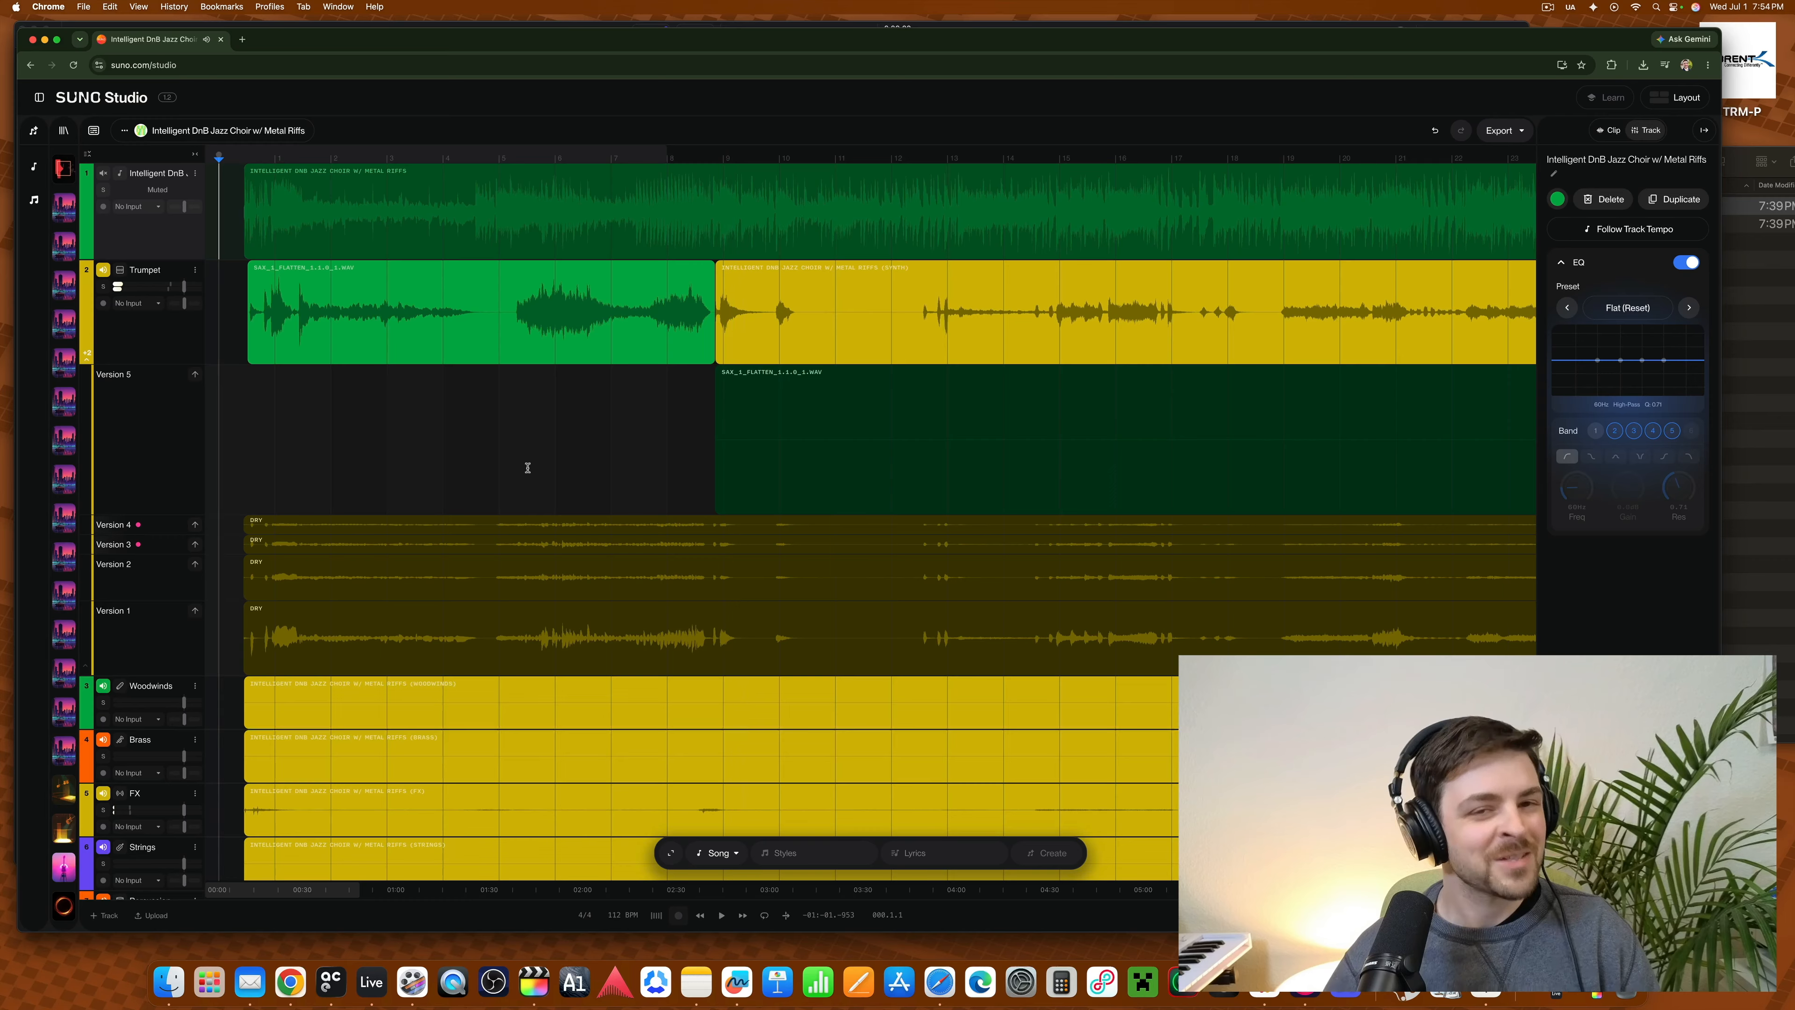